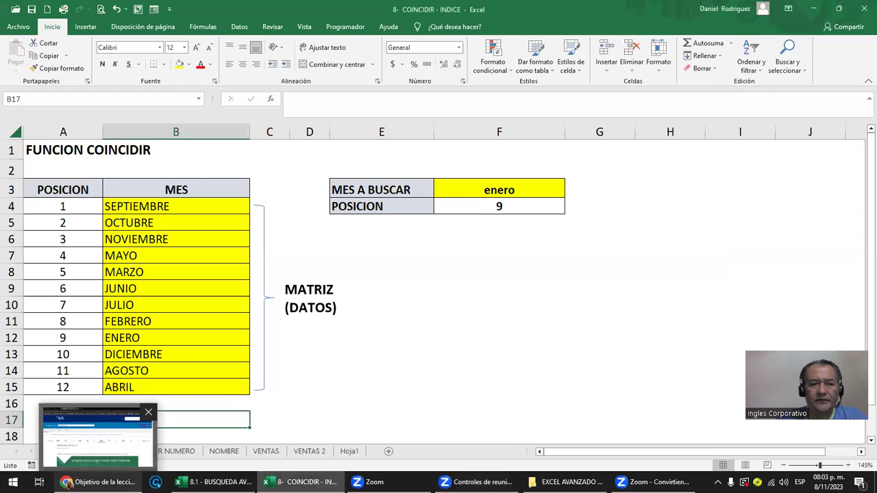
Scroll the lesson 2.3 page to the INDICE/COINCIDIR syntax lists, then bring up the 8.1 workbook
click(96, 482)
scroll(359, 337, down, 2)
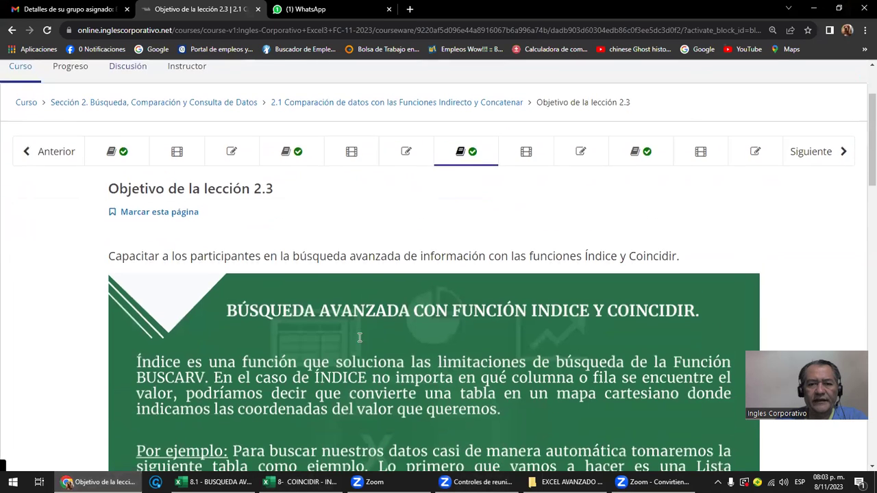
scroll(359, 337, down, 2)
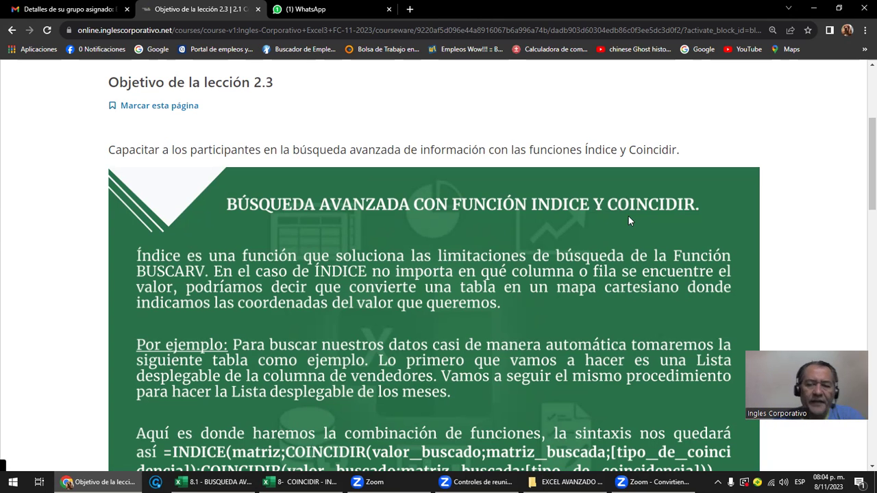
scroll(607, 223, down, 1)
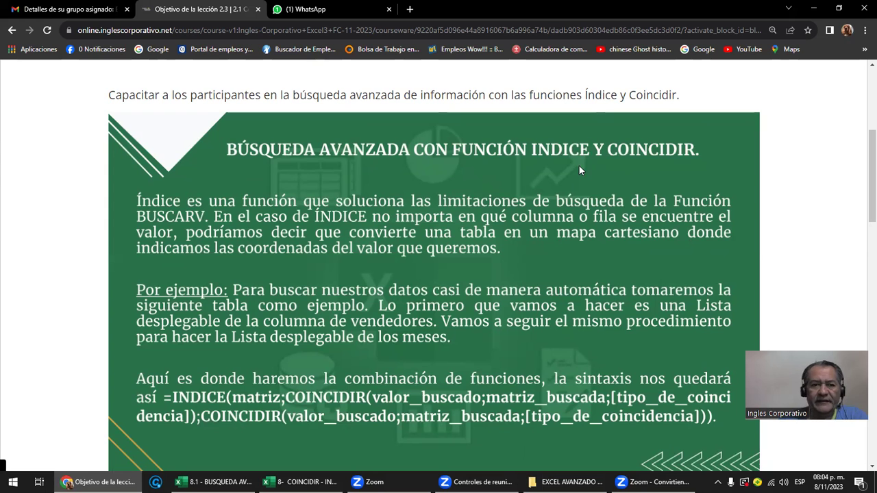
scroll(578, 166, down, 3)
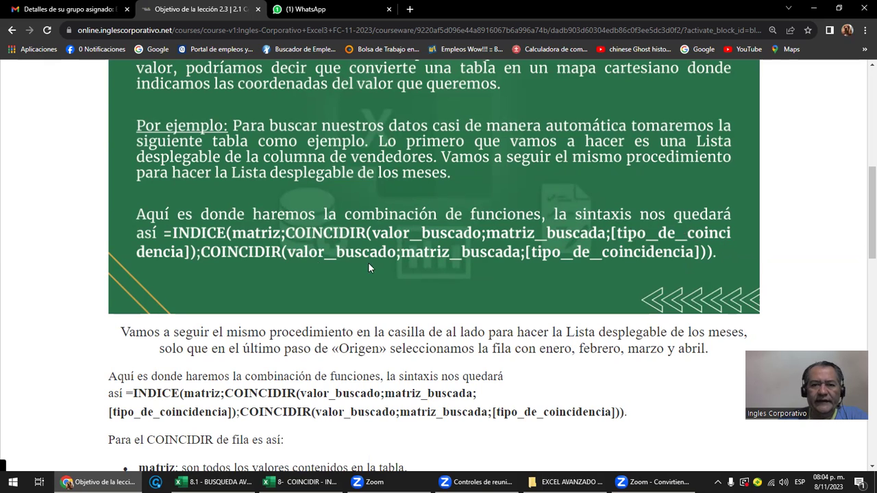
scroll(261, 253, down, 3)
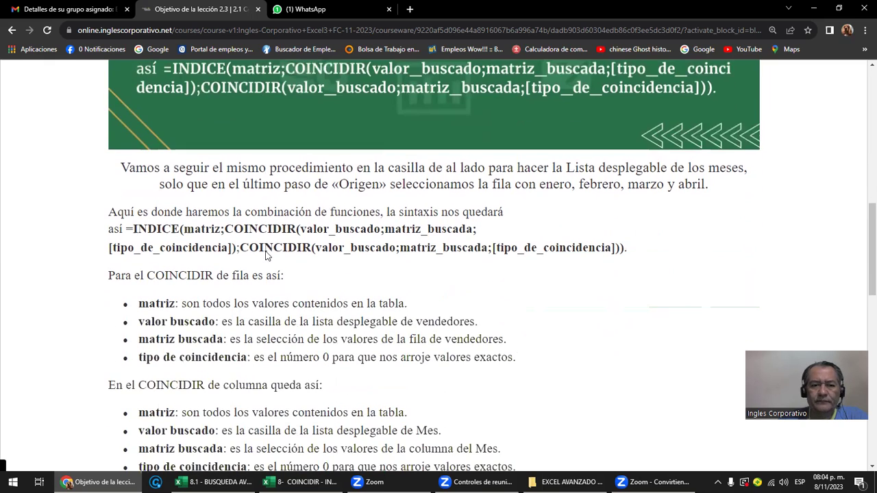
mouse_move(212, 482)
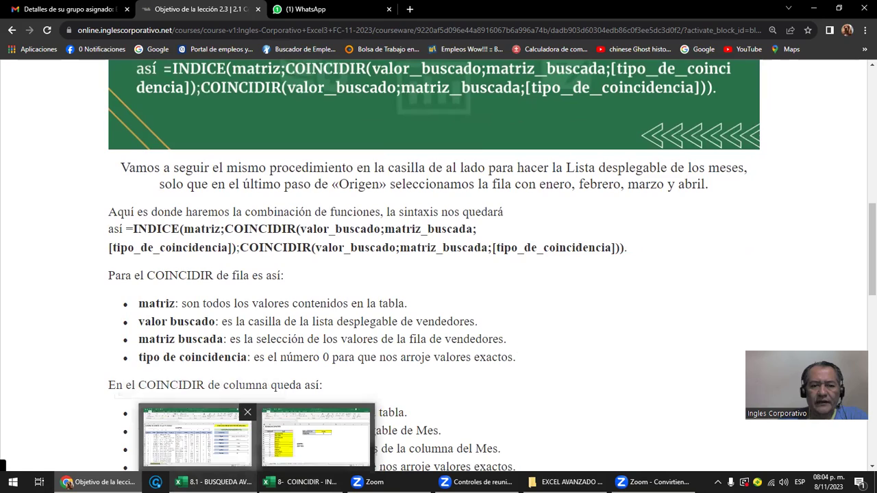
click(196, 437)
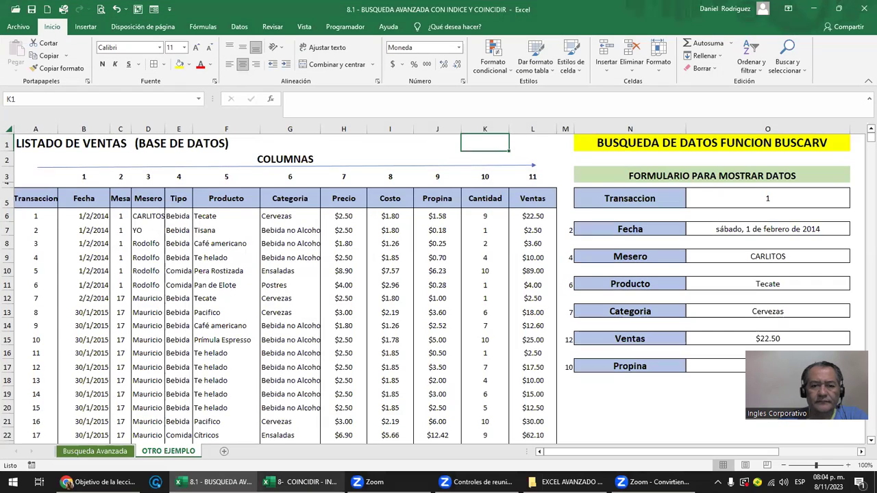
Switch to the '8- COINCIDIR - INDICE' workbook, check F4's formula and select the MES column B
click(301, 482)
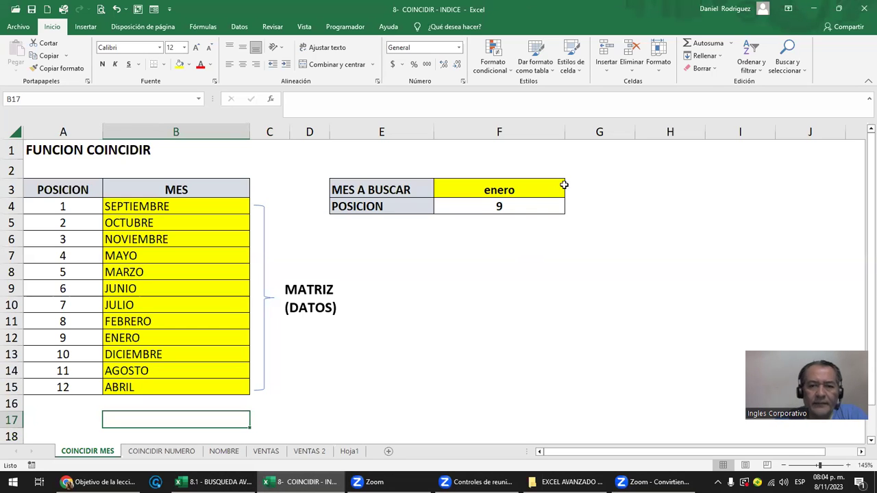
click(512, 205)
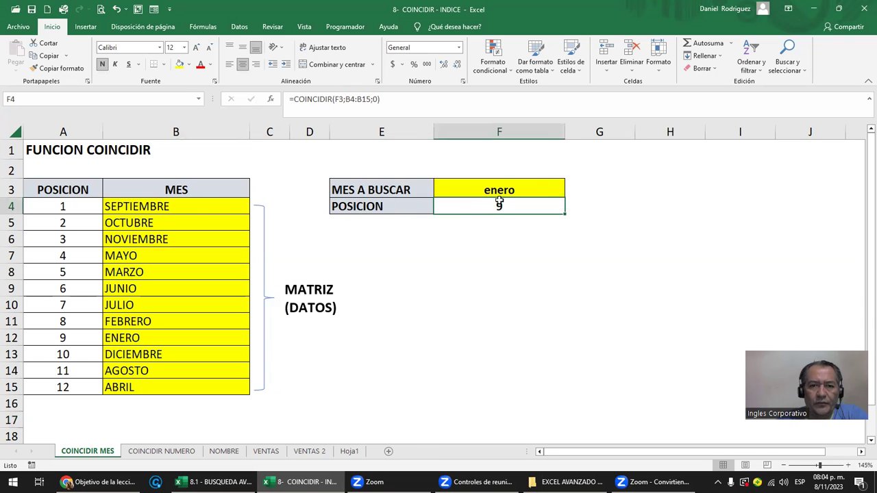
click(180, 189)
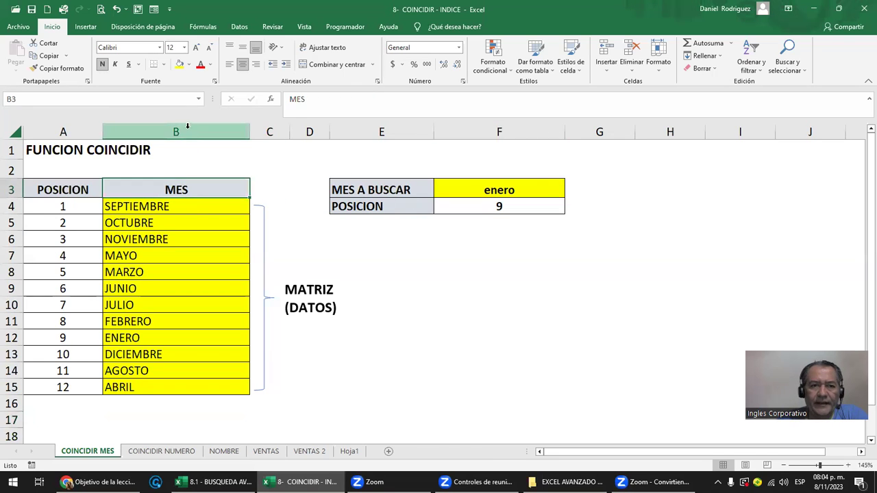
click(191, 135)
click(184, 191)
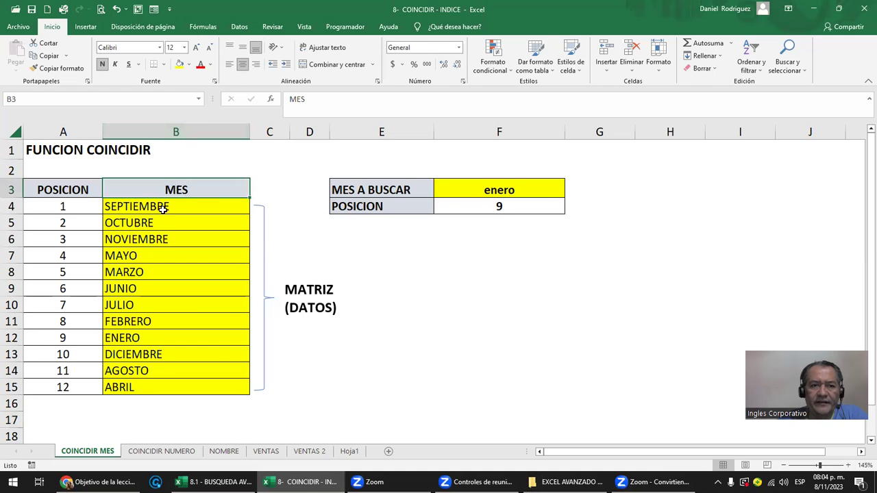
click(180, 130)
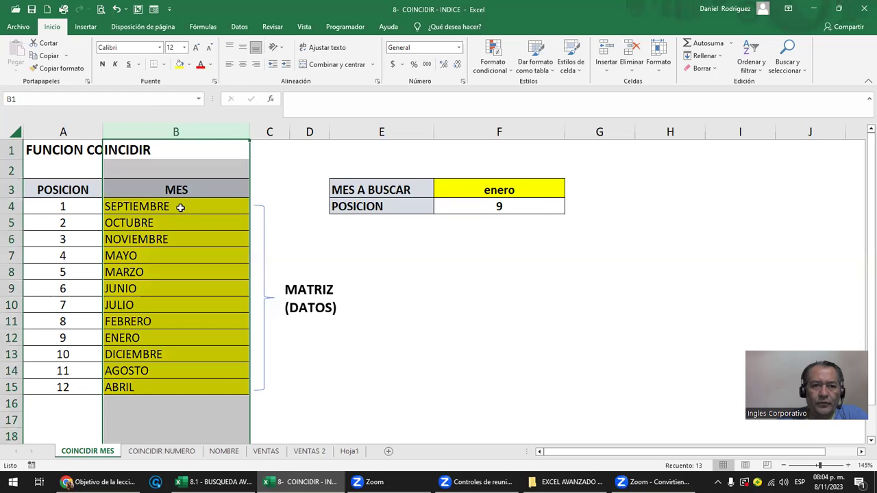
Review the month list B4:B15 and the MES A BUSCAR and POSICION cells holding enero
click(180, 206)
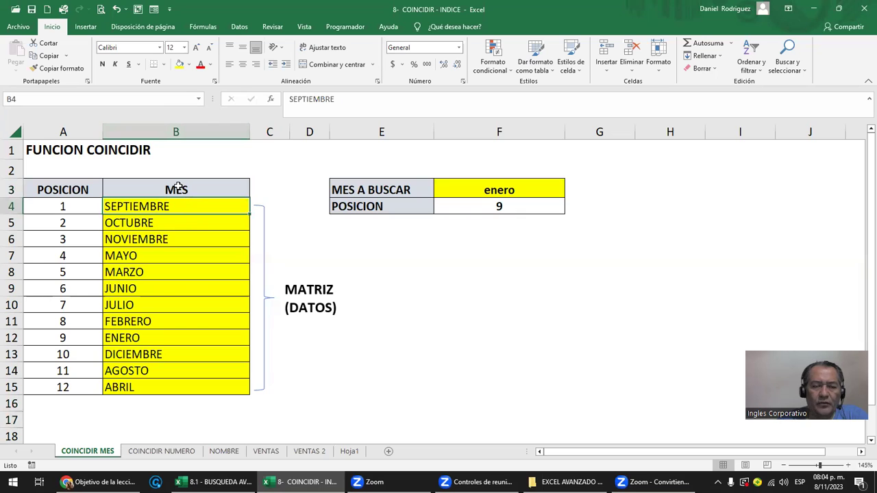
drag(170, 206, 188, 387)
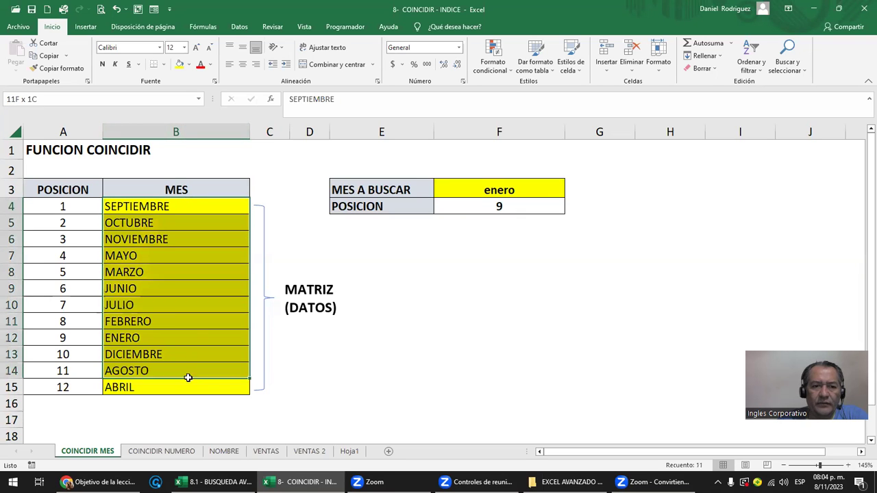
click(168, 207)
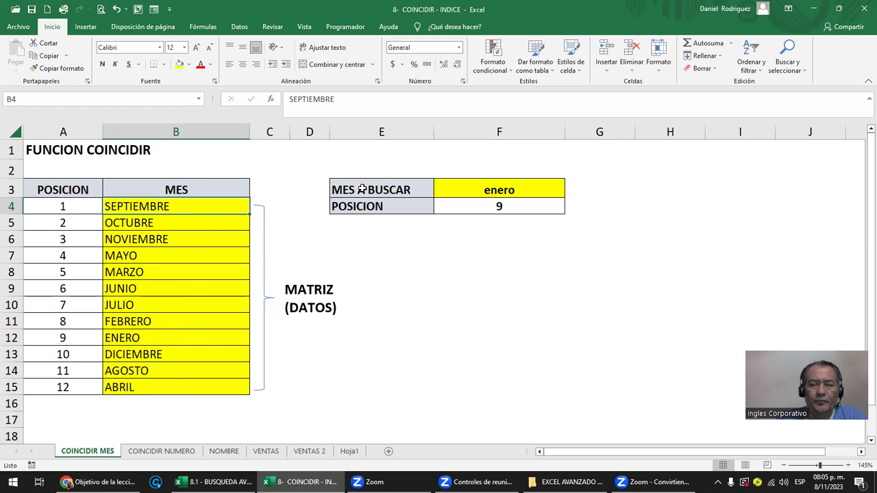
drag(361, 190, 500, 203)
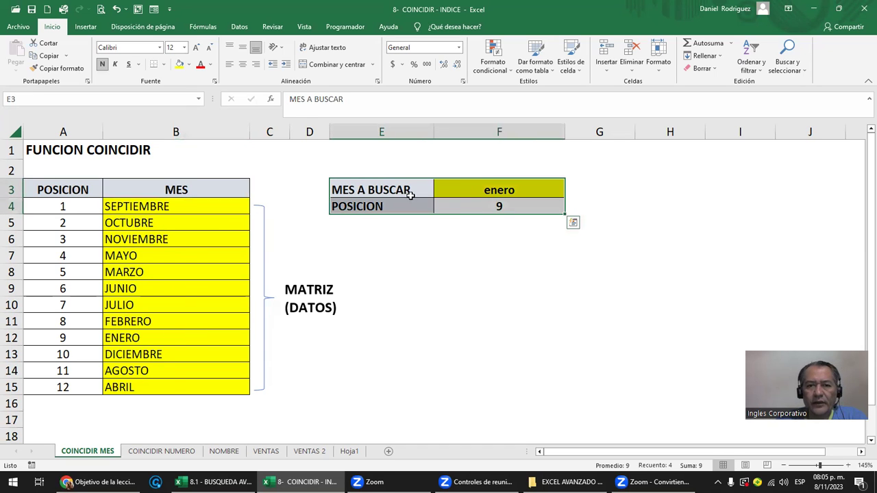
click(482, 182)
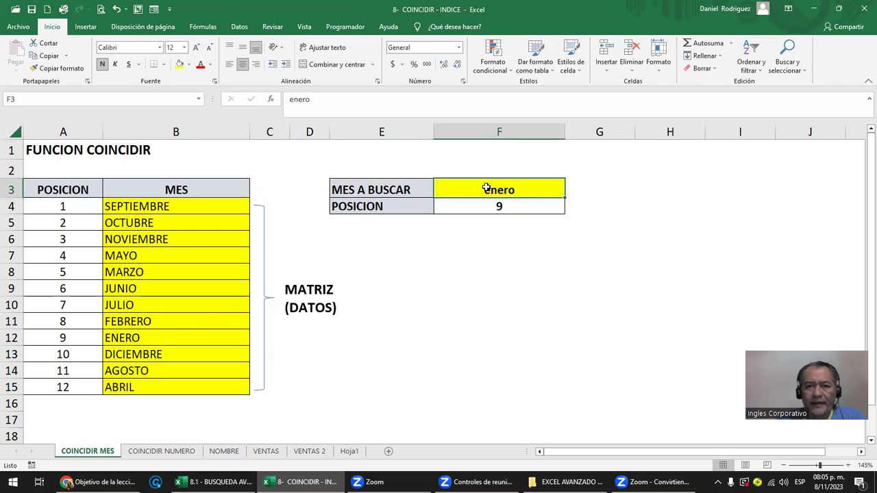
Clear the POSICION result in F4 and enter AGOSTO as the month to search in F3
click(522, 206)
key(Delete)
key(Up)
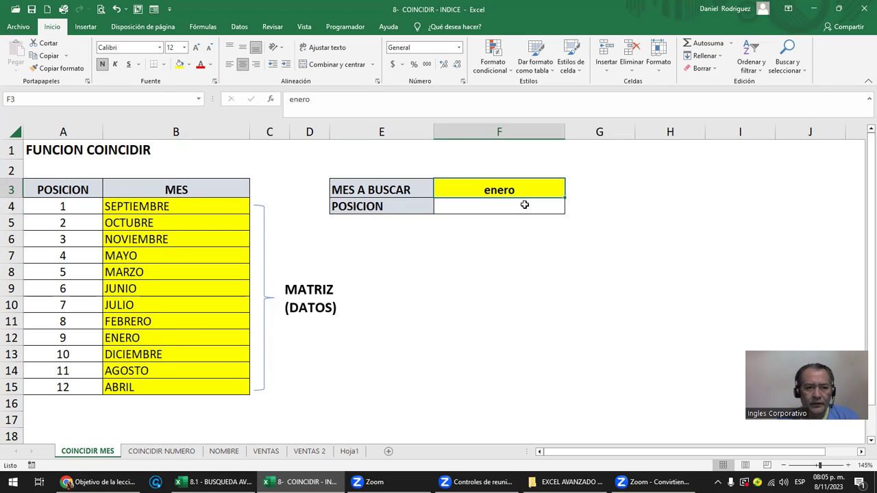
text(AGOSTO)
key(Return)
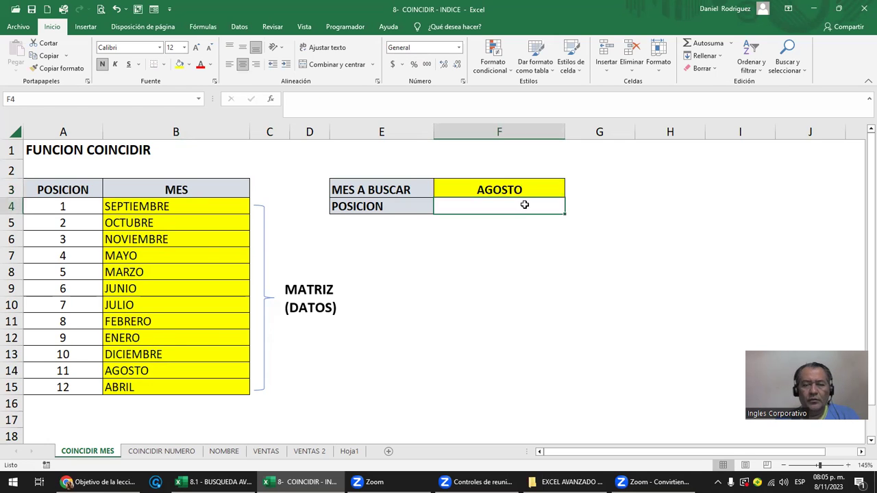
click(518, 190)
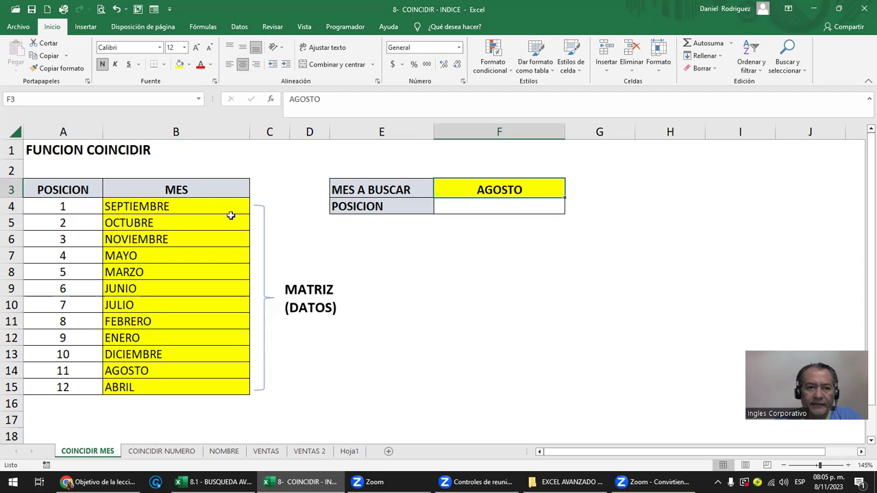
Highlight the month list from B4 downward, noting AGOSTO sits at position 11
drag(157, 207, 146, 368)
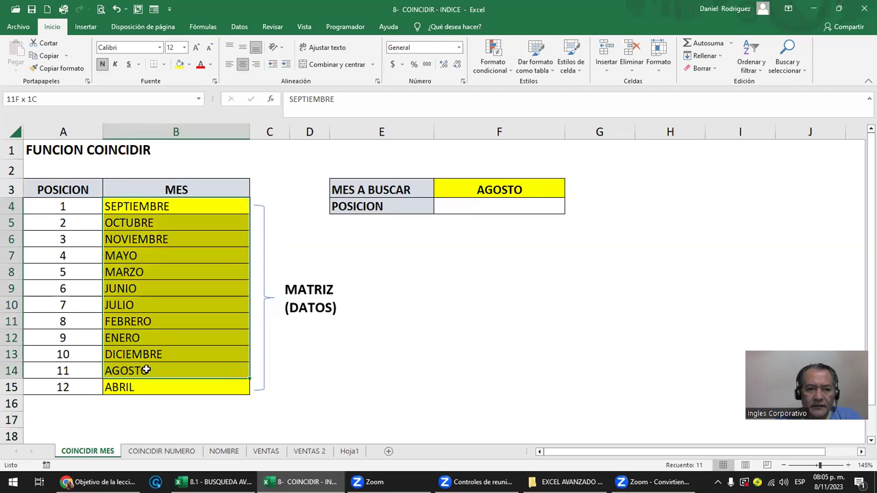
drag(63, 371, 137, 371)
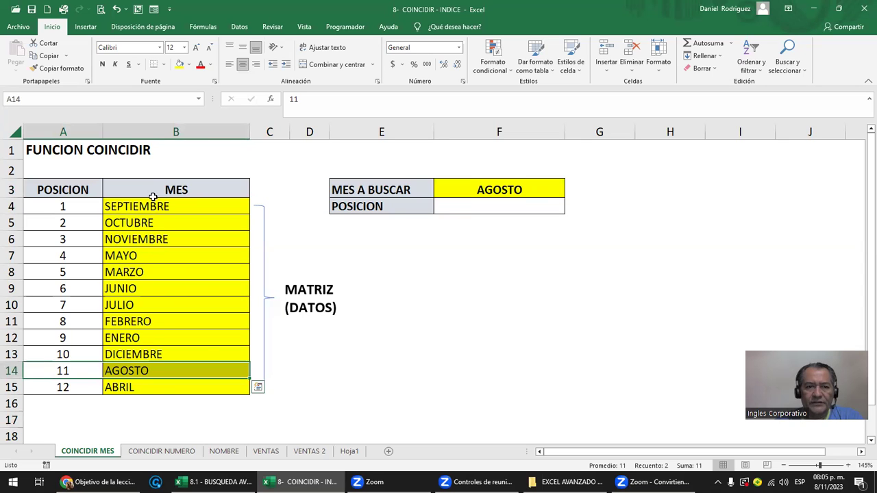
click(184, 128)
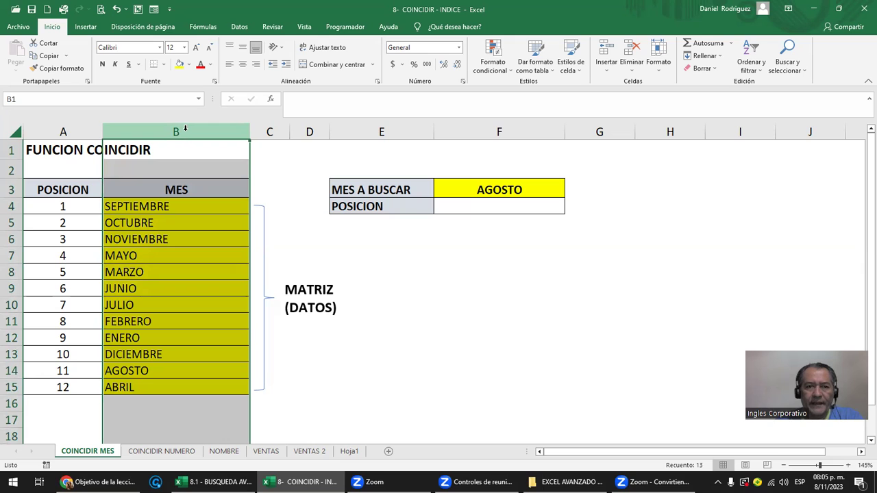
click(171, 203)
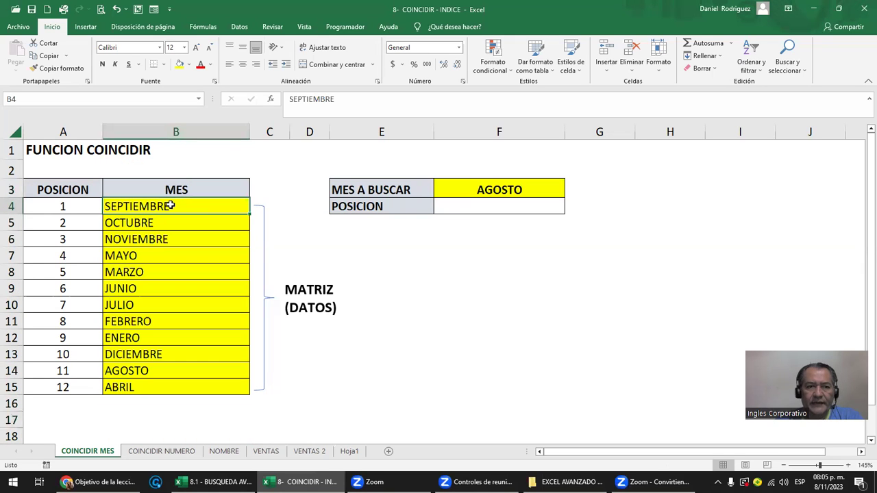
key(shift+Down)
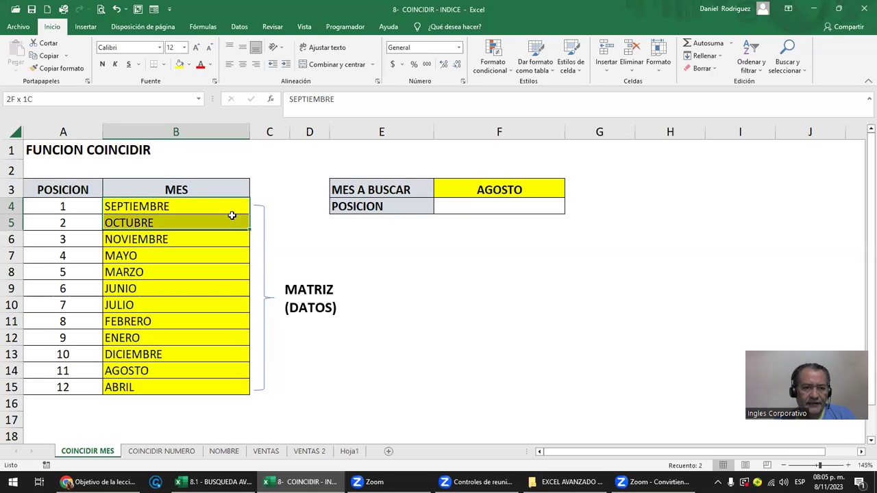
key(shift+Down)
key(shift+Down)
key(shift+Down)
key(shift+Down)
key(shift+Down)
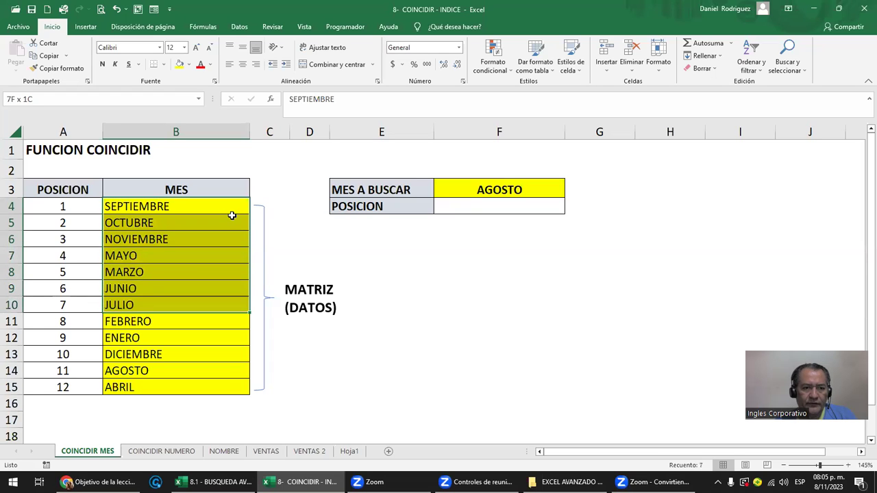
key(shift+Down)
key(shift+Down)
key(shift+Down)
key(shift+Down)
key(shift+Down)
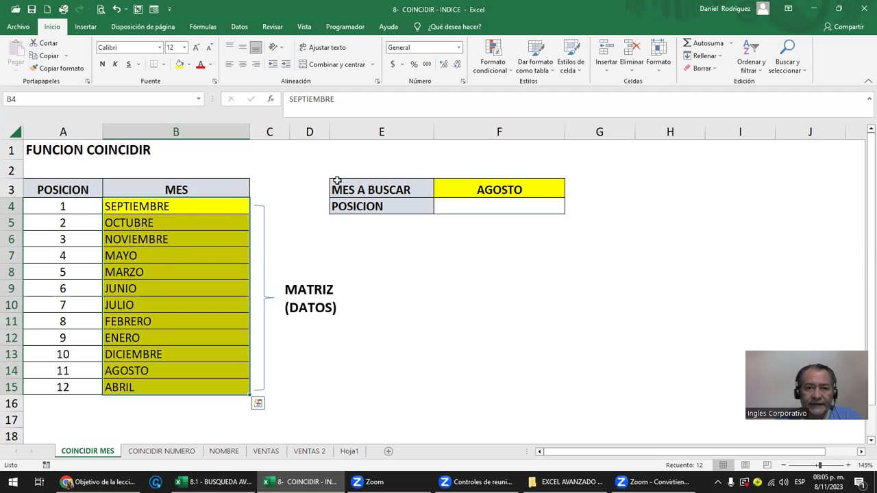
click(367, 169)
Label E2 'FILAS' and begin a COINCIDIR function in F4
text(F)
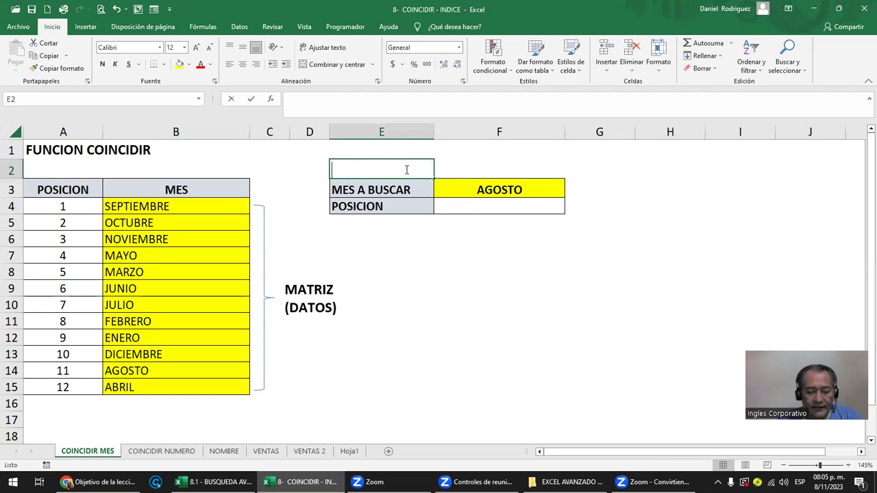
text(ILAS)
key(Return)
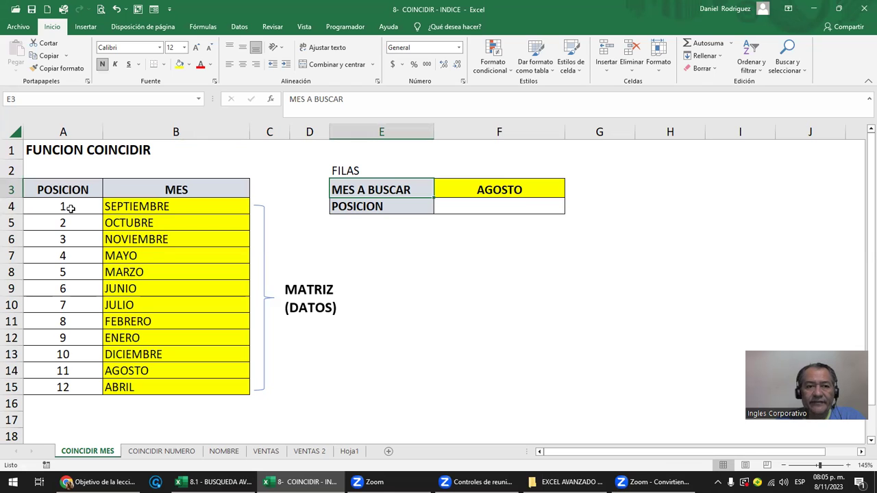
click(497, 211)
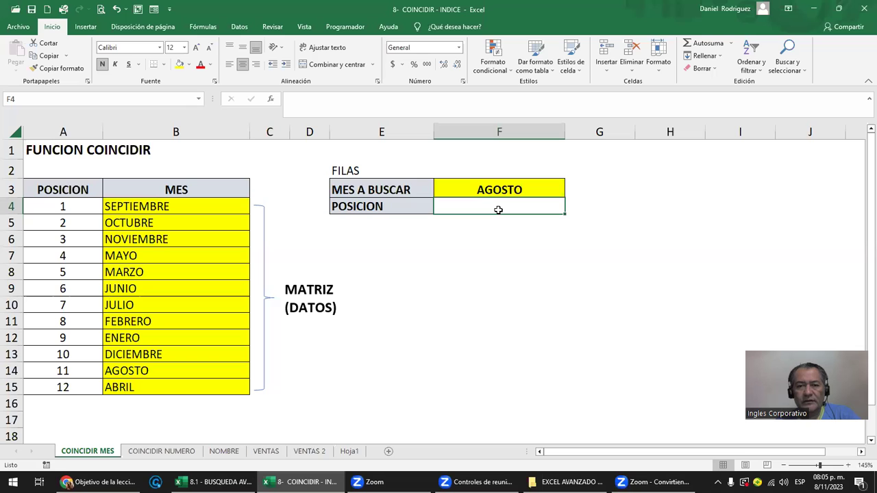
text(=)
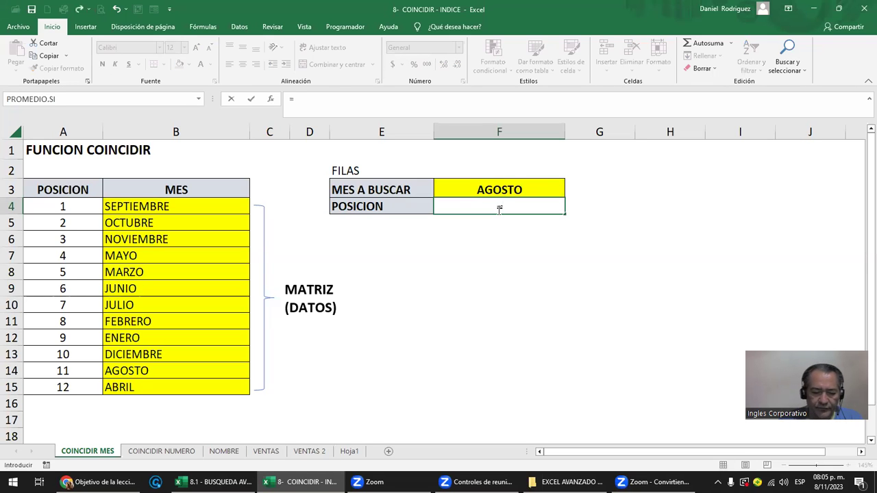
text(COIN)
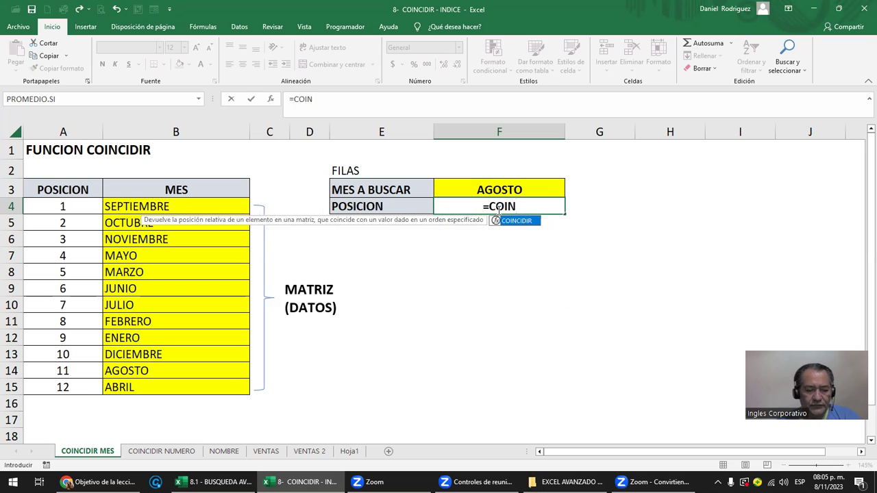
key(Tab)
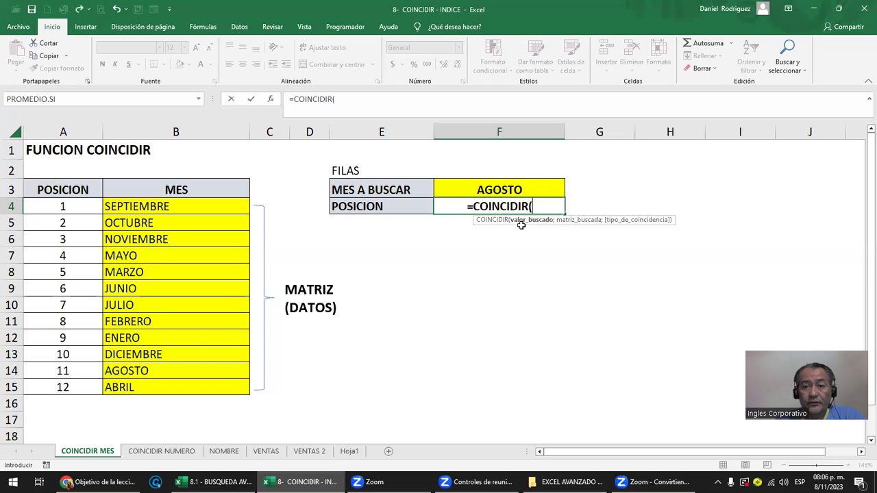
Complete F4 as =COINCIDIR(F3;B4:B15;0) with exact match, returning 11 for AGOSTO
click(504, 186)
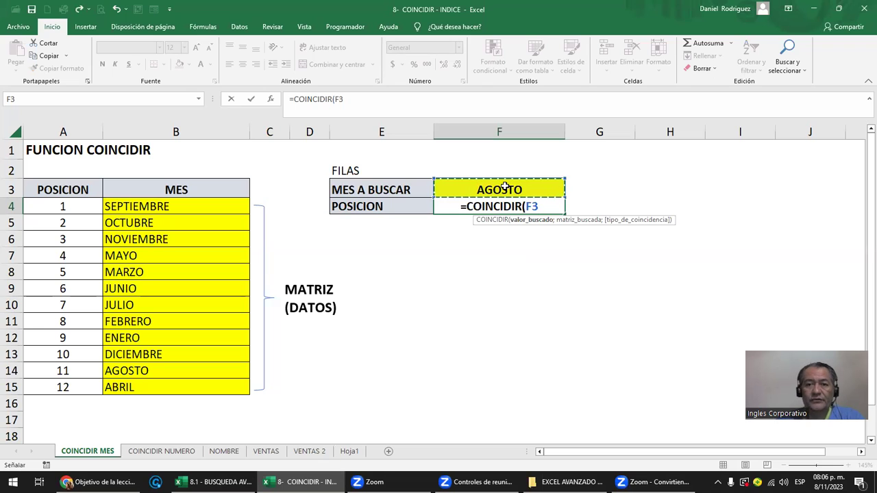
text(;)
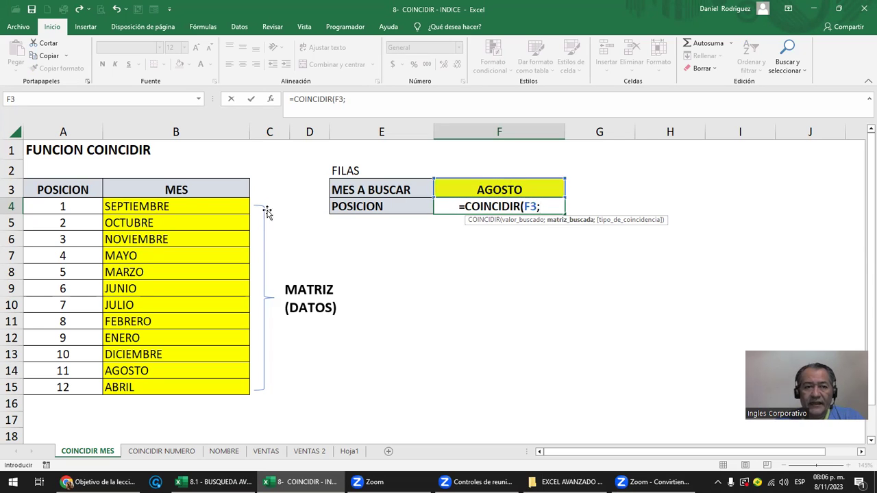
click(177, 202)
drag(177, 202, 176, 381)
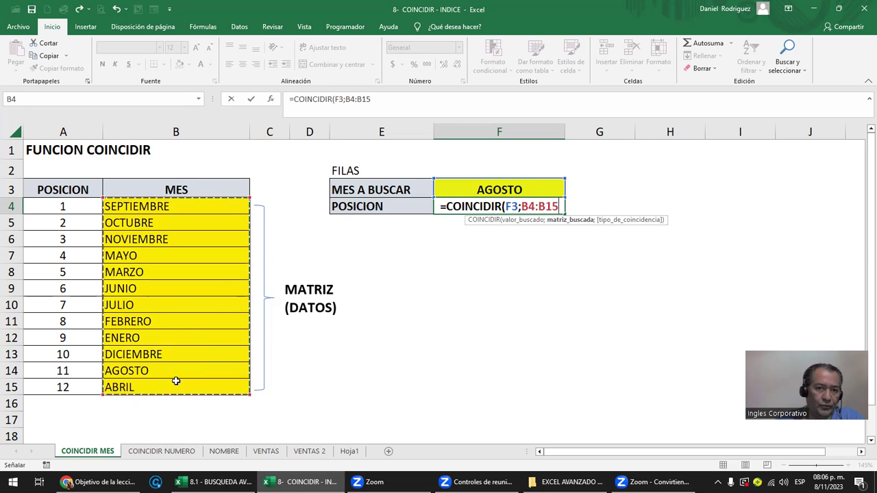
text(;)
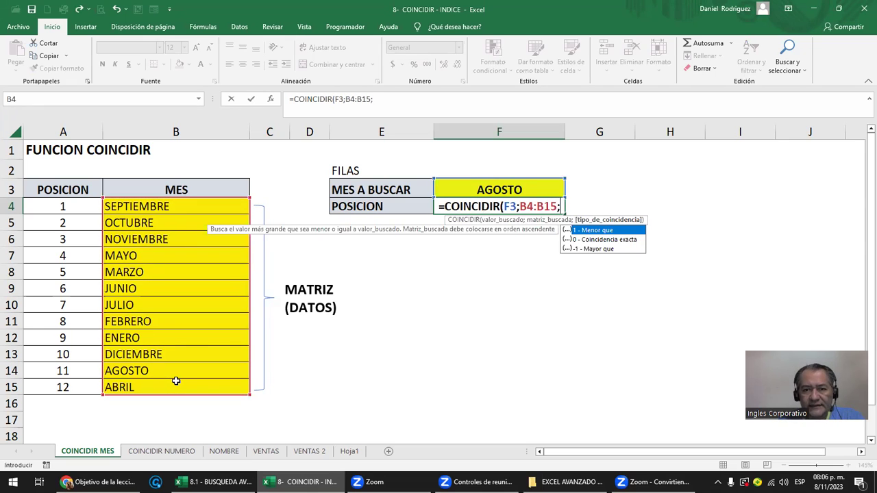
key(Down)
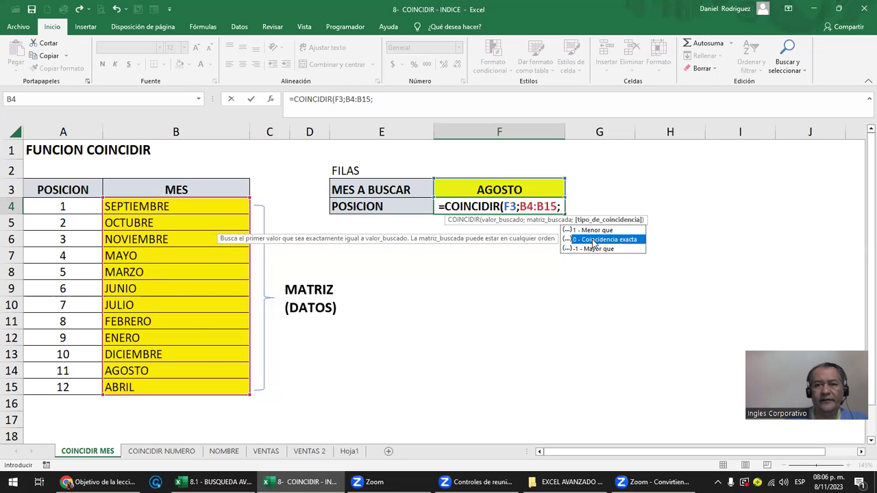
double_click(592, 240)
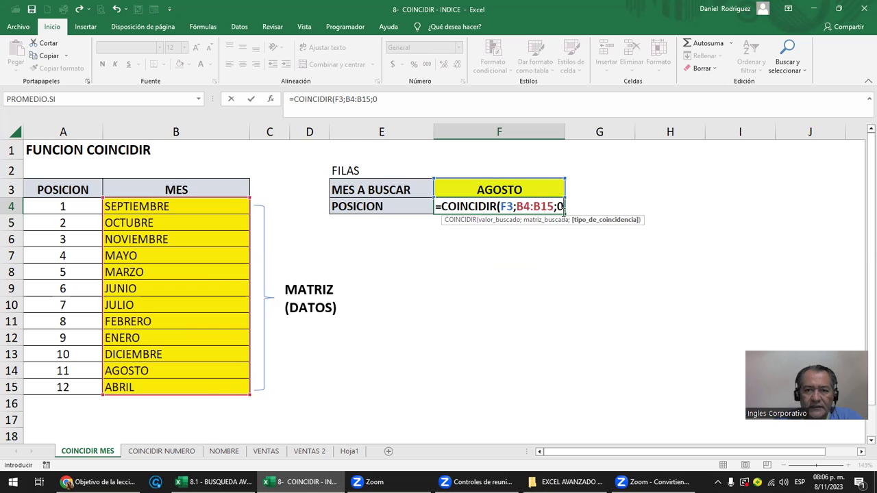
key(Return)
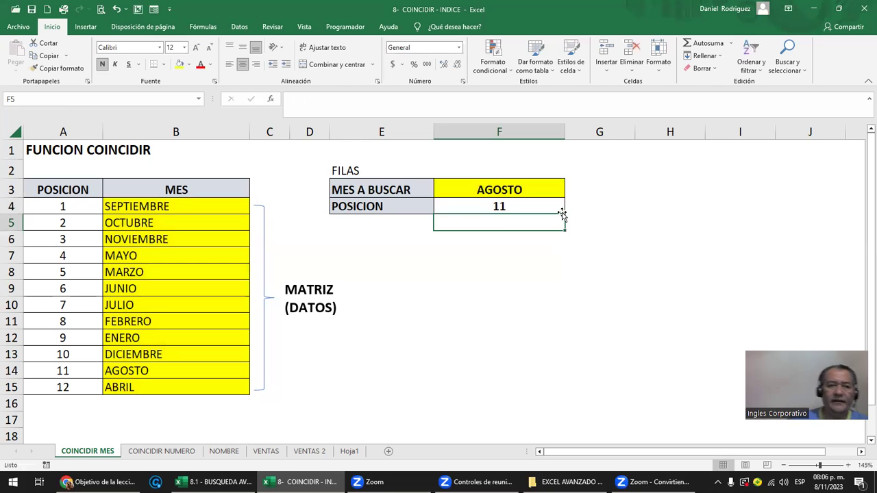
click(529, 202)
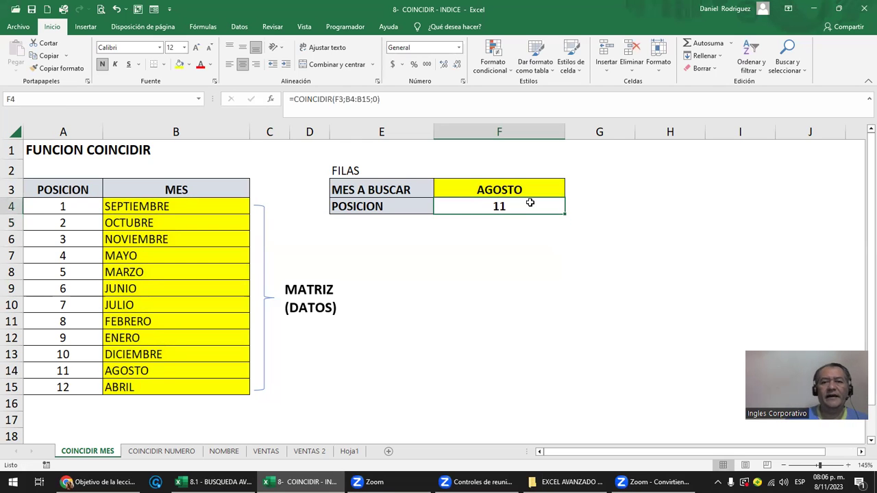
click(79, 368)
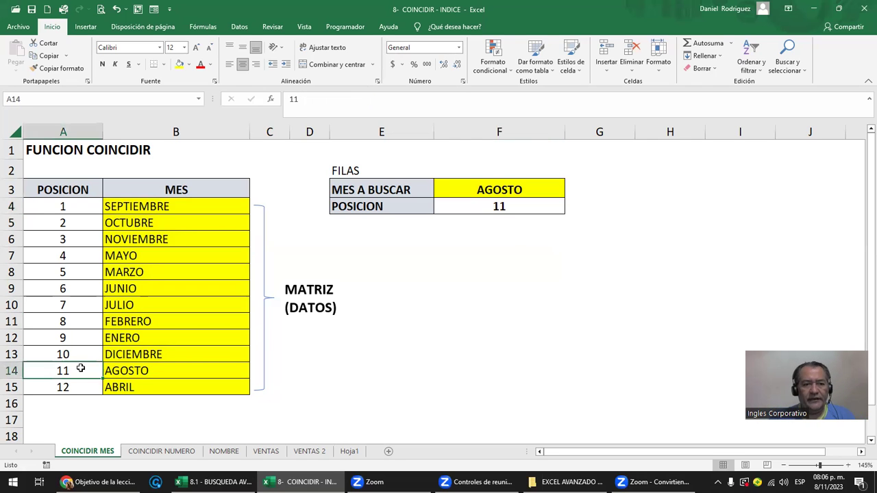
Test the lookup with ABRIL in F3 and compare against the month list B4:B15
click(496, 189)
text(ABRIL)
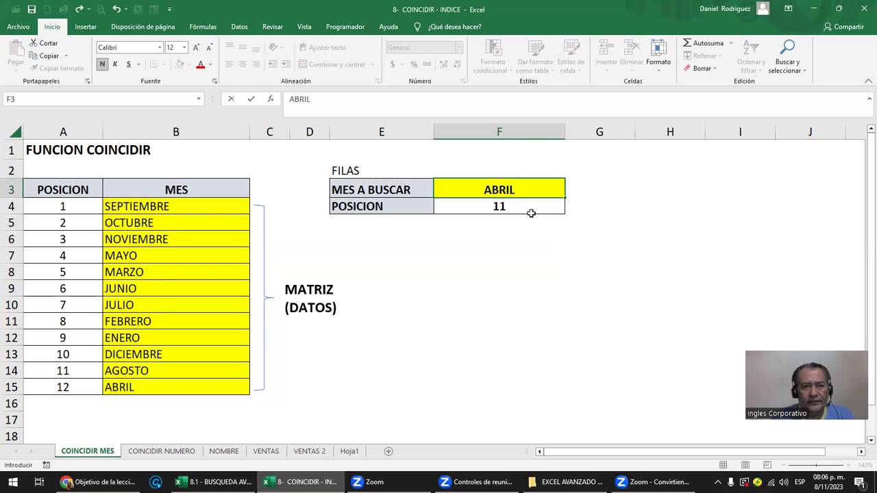
key(Return)
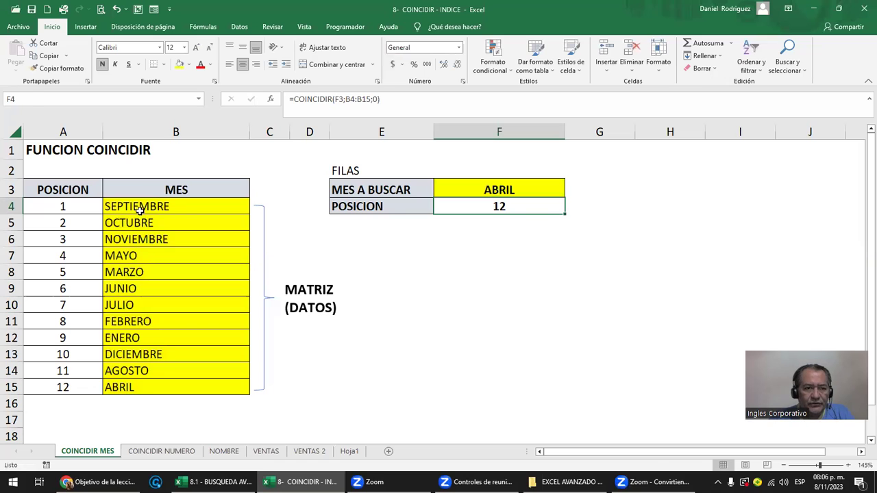
drag(141, 207, 130, 387)
Change F3 to SEPTIEMBRE so F4 returns position 1, then review the month list
click(504, 189)
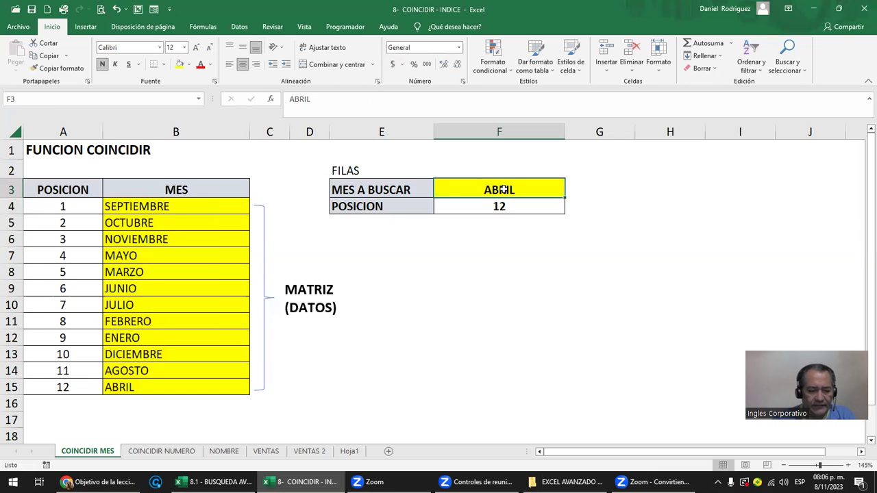
text(SEPTIEMBRE)
key(Return)
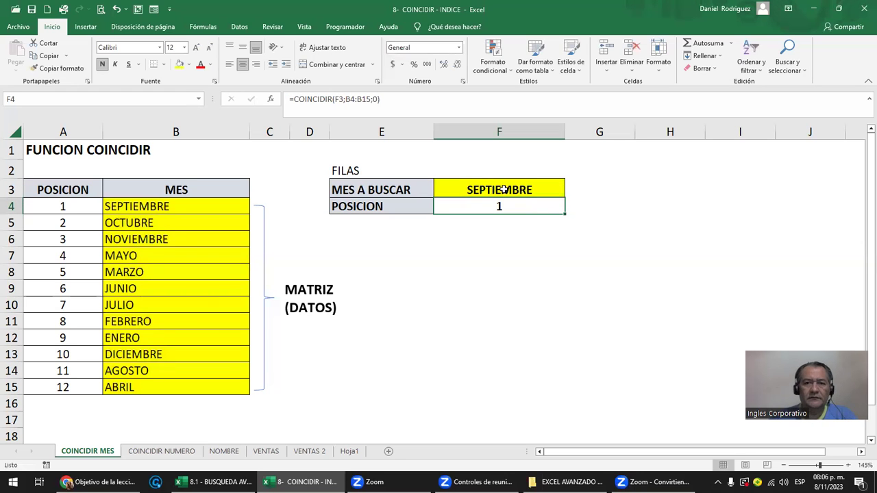
click(353, 168)
drag(154, 208, 176, 384)
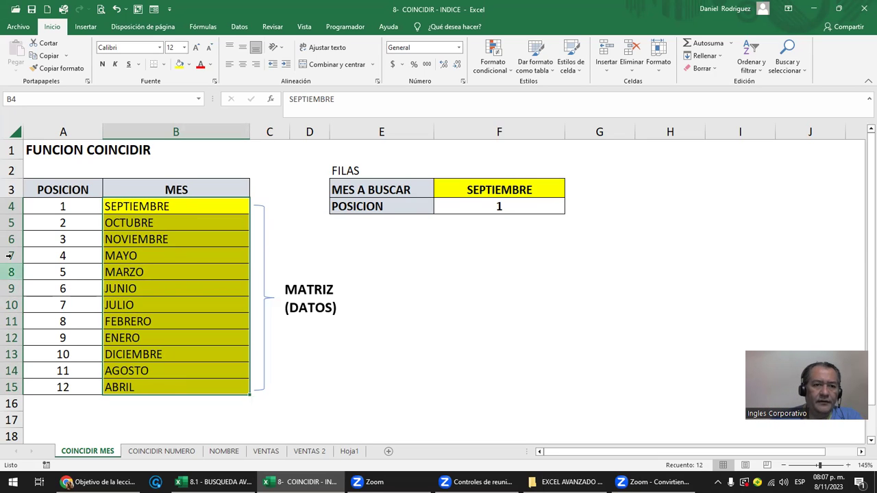
click(185, 213)
text(JOS)
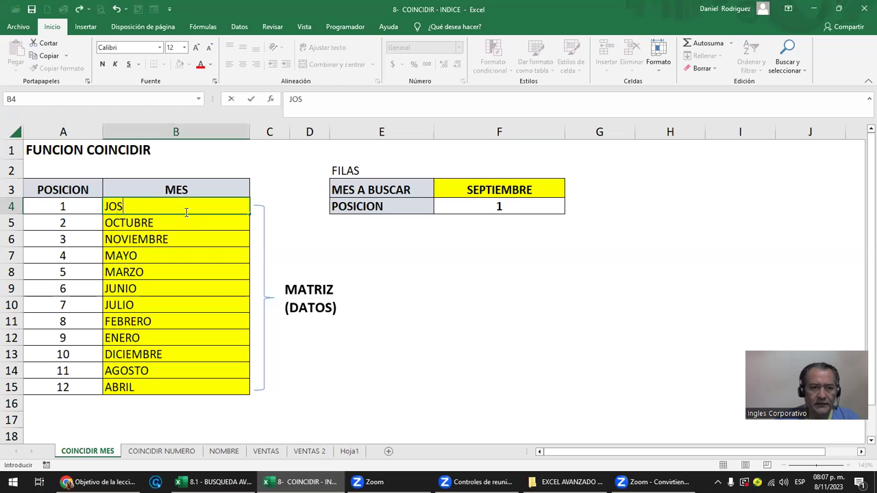
text(E)
key(Return)
click(531, 187)
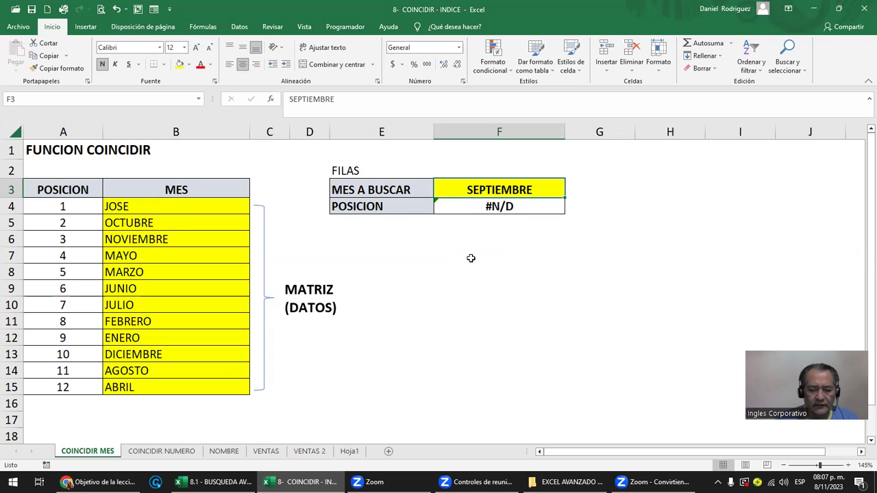
text(JOSE)
key(Return)
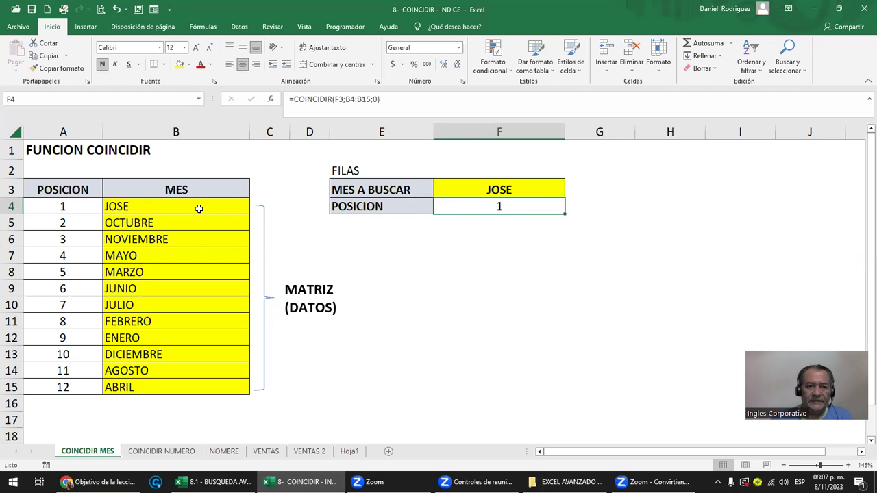
drag(199, 209, 191, 370)
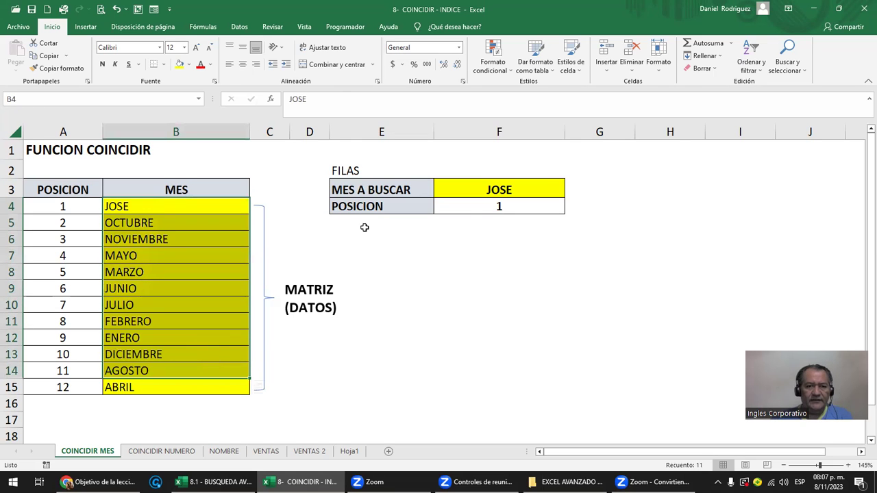
click(465, 217)
key(ctrl+z)
key(ctrl+z)
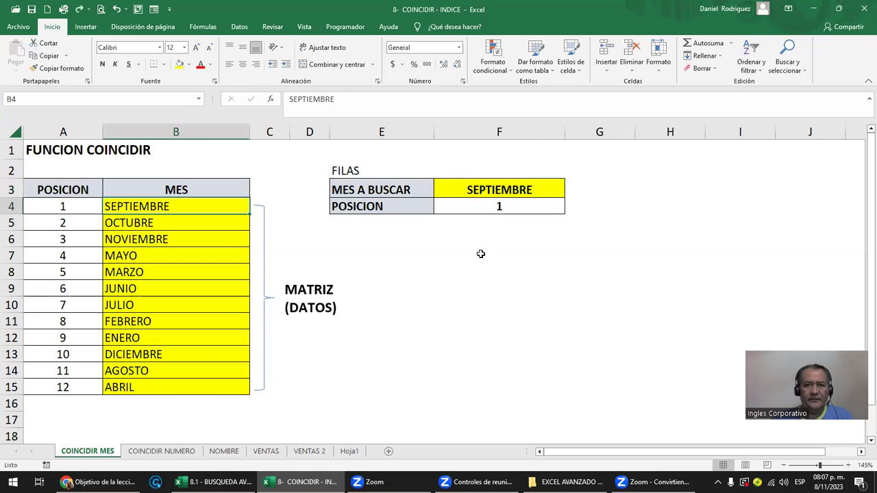
click(492, 203)
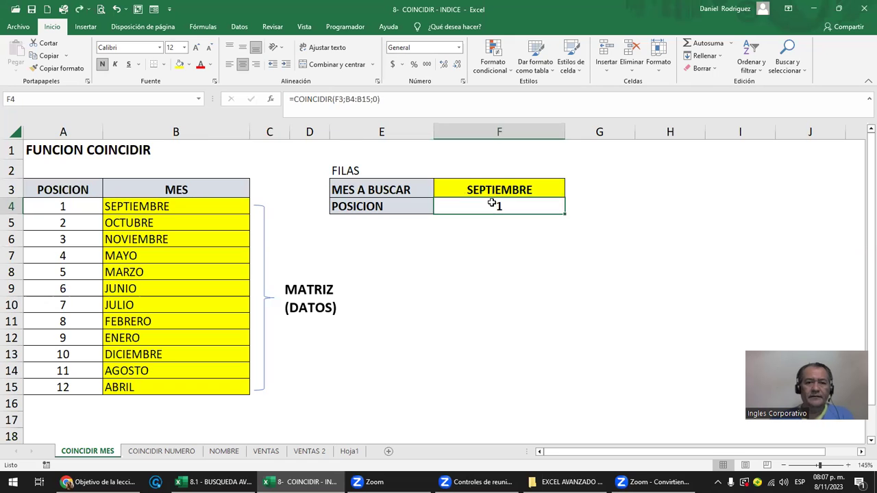
click(170, 450)
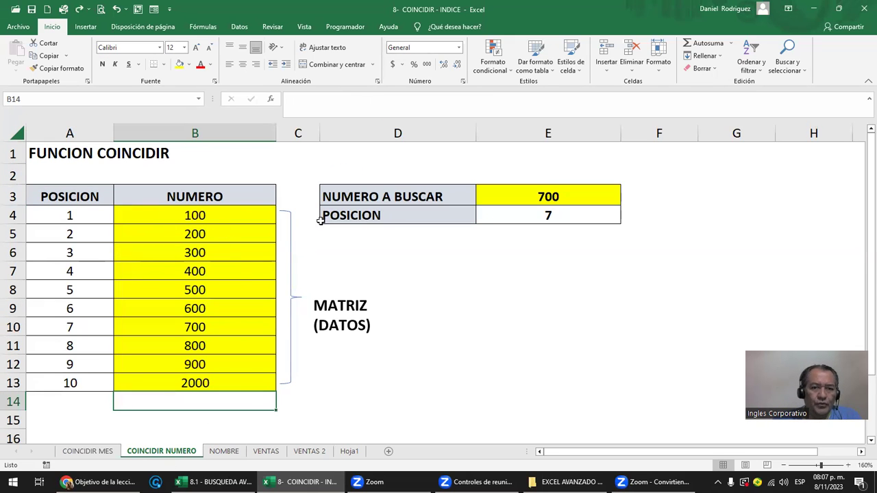
click(88, 452)
click(463, 190)
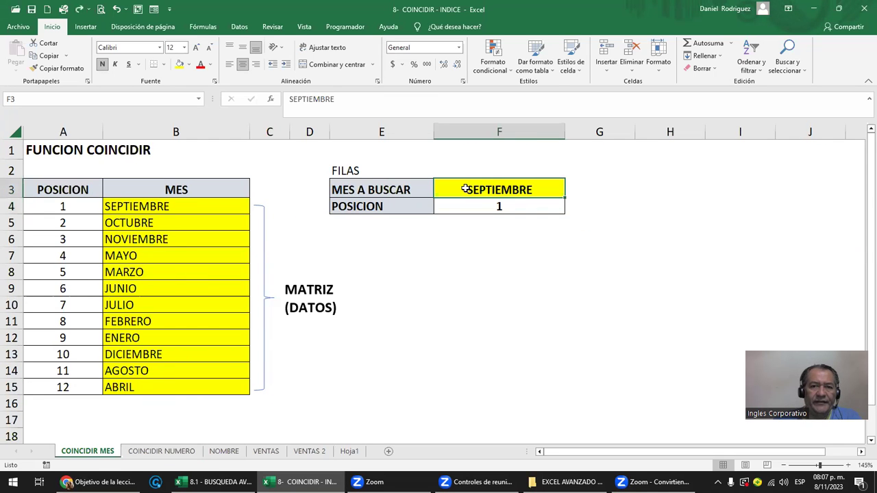
click(165, 454)
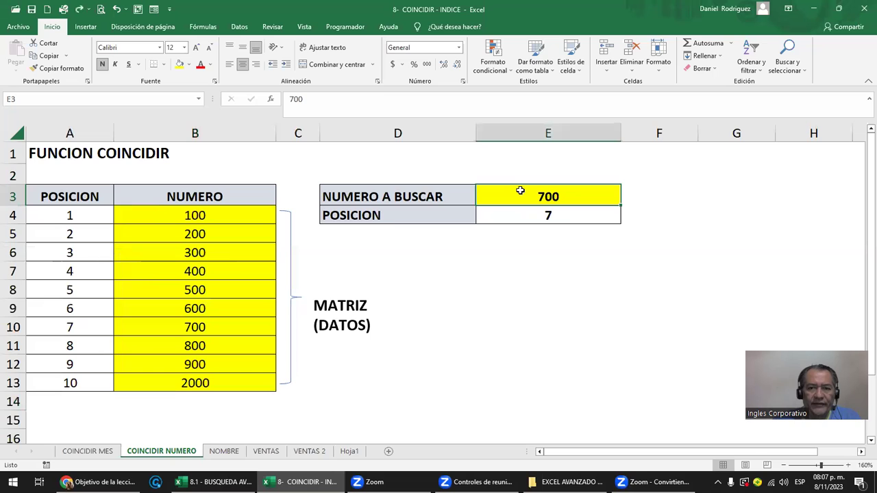
click(552, 216)
key(Delete)
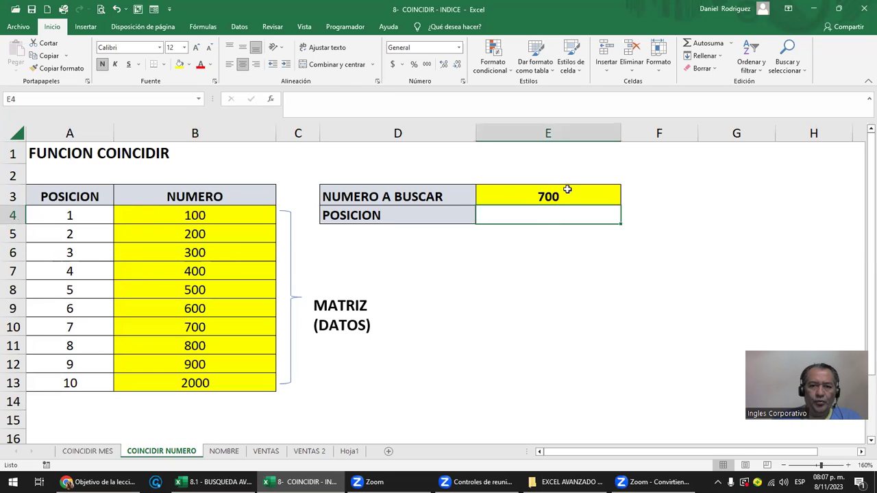
drag(201, 216, 226, 381)
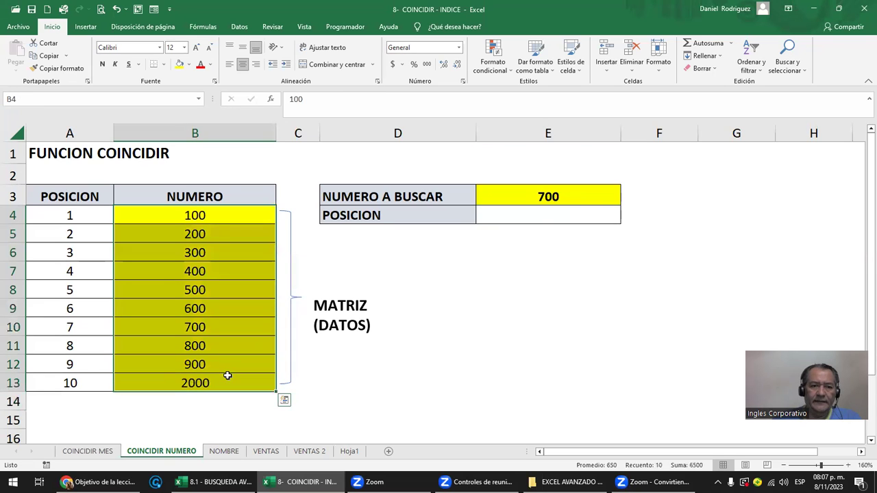
click(196, 269)
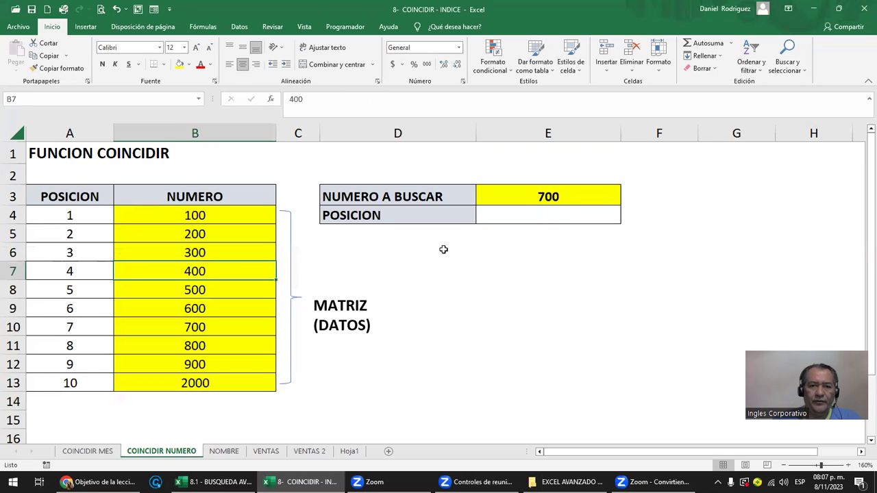
click(566, 201)
text(400)
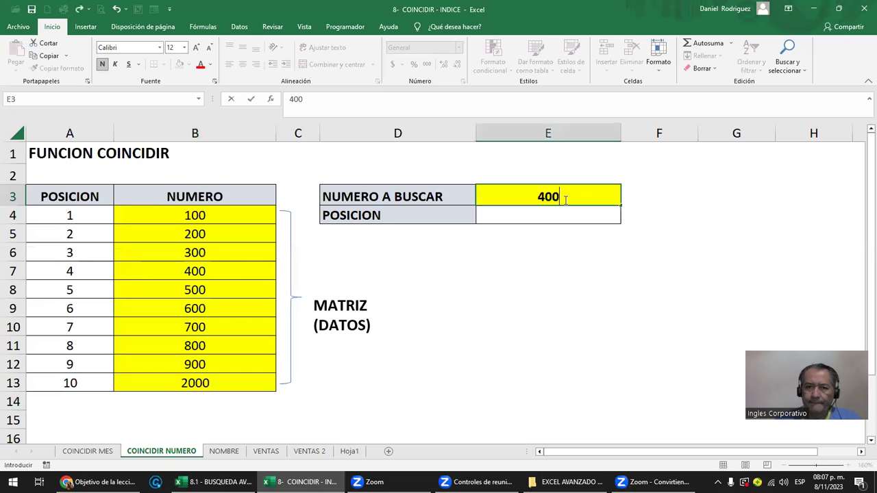
key(Return)
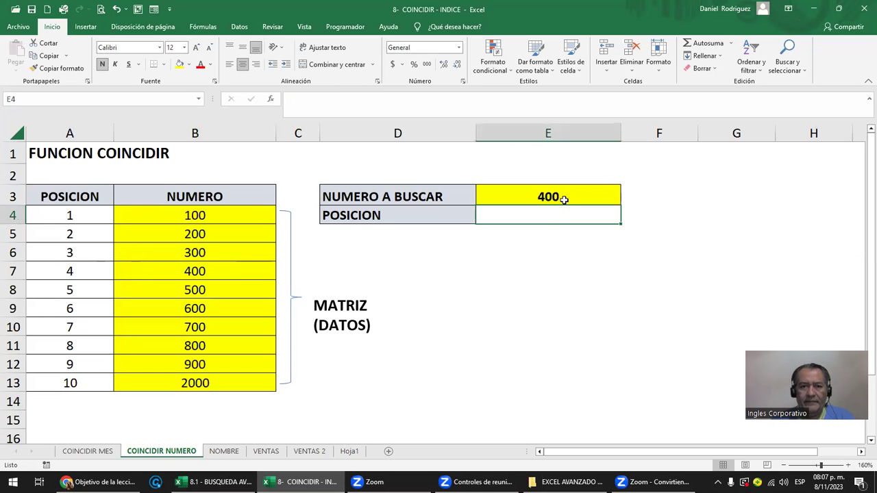
click(455, 172)
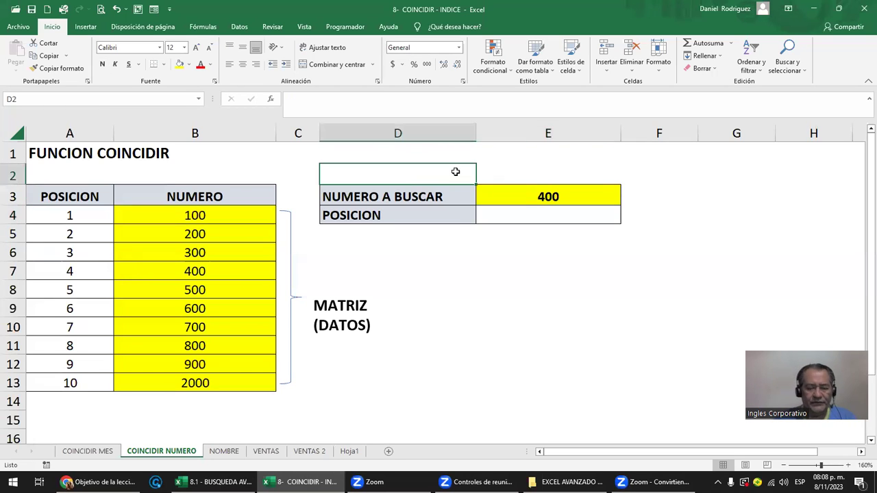
text(FILA)
key(Return)
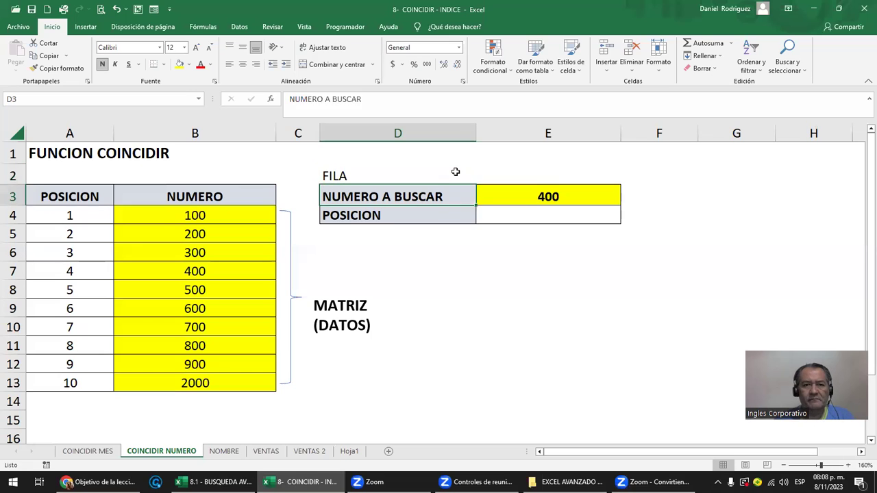
key(Return)
key(Right)
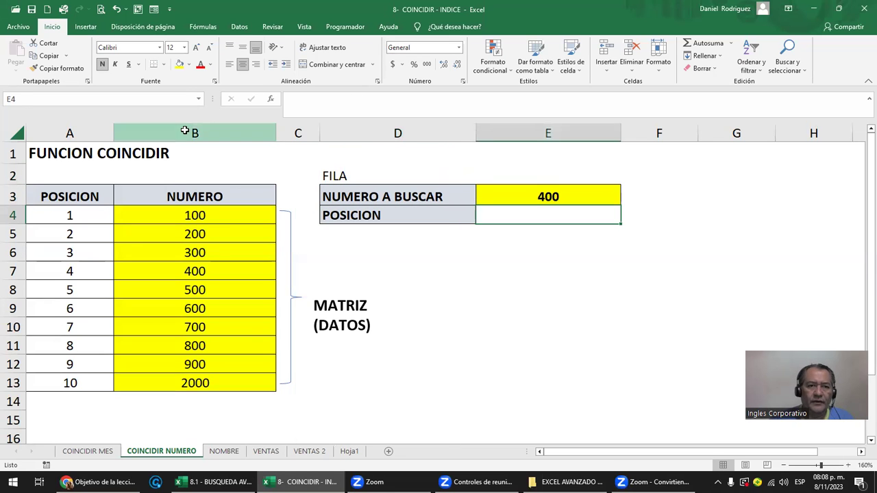
click(185, 128)
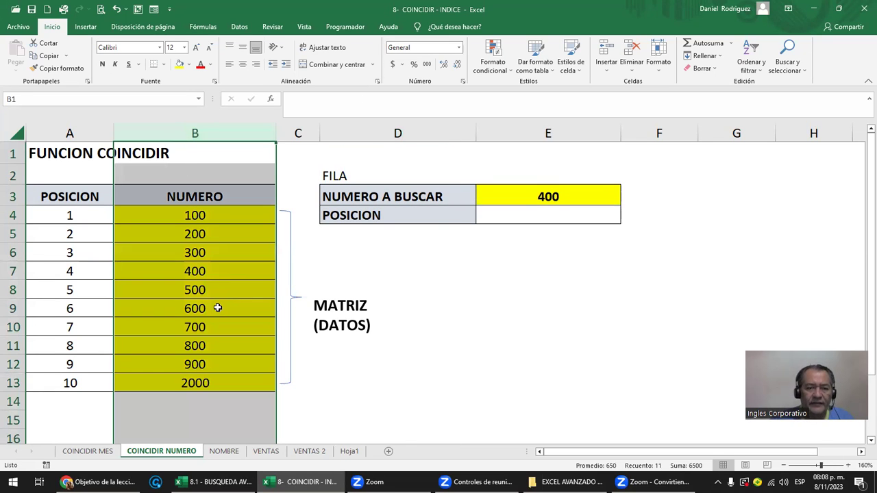
click(513, 216)
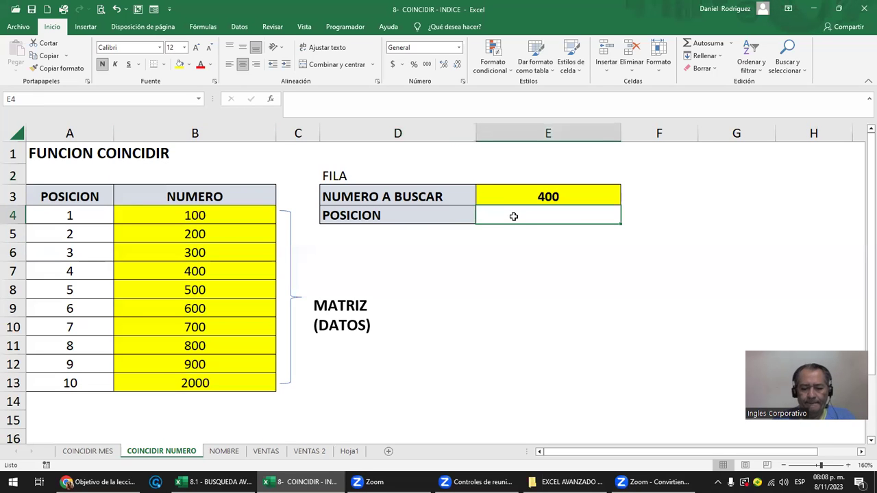
Enter =COINCIDIR(E3;B4:B13;0) in the POSICION cell E4
text(=COIN)
key(Tab)
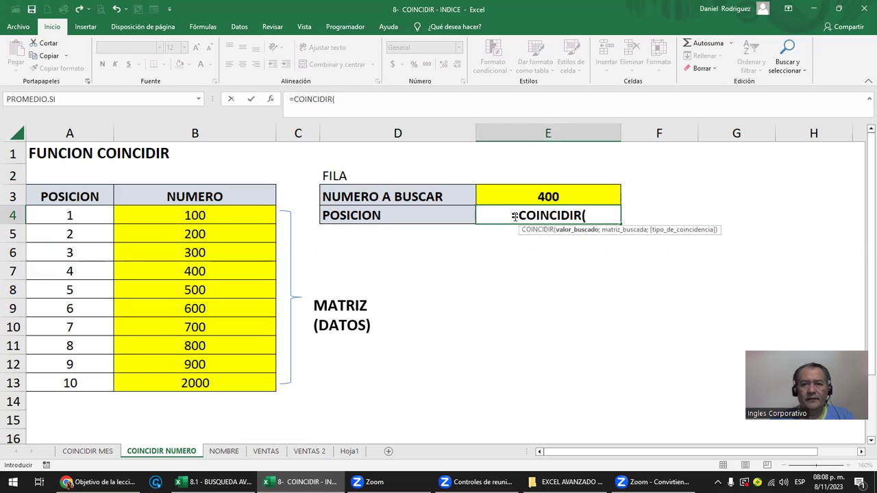
click(552, 196)
text(;)
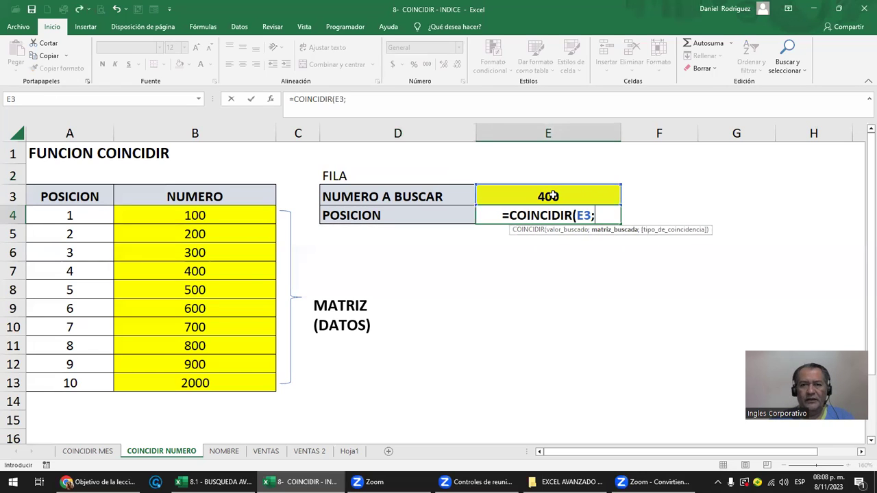
drag(209, 215, 250, 387)
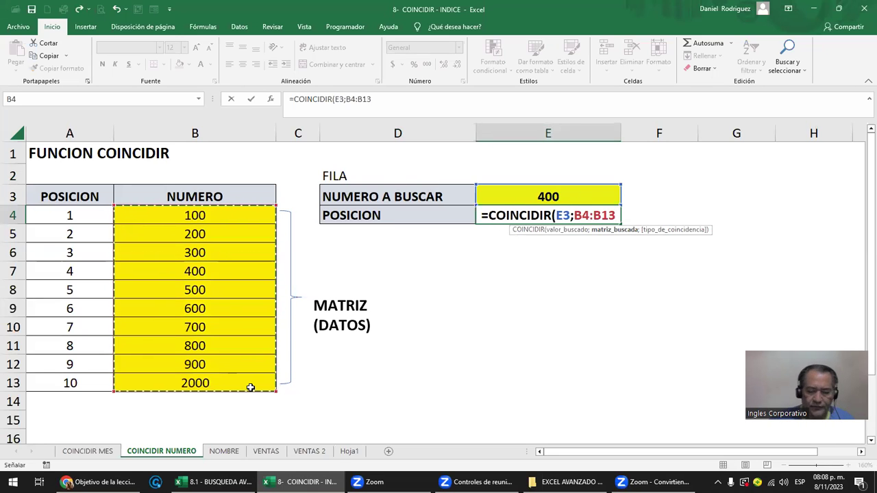
text(;)
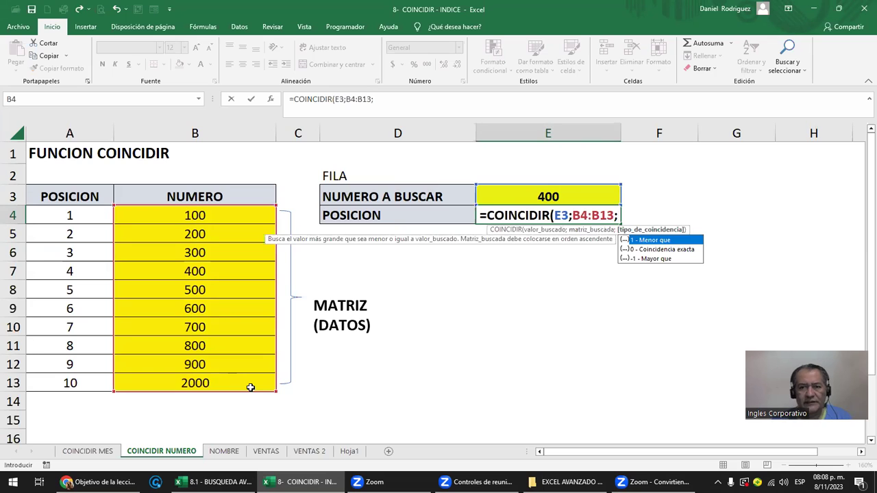
text(0)
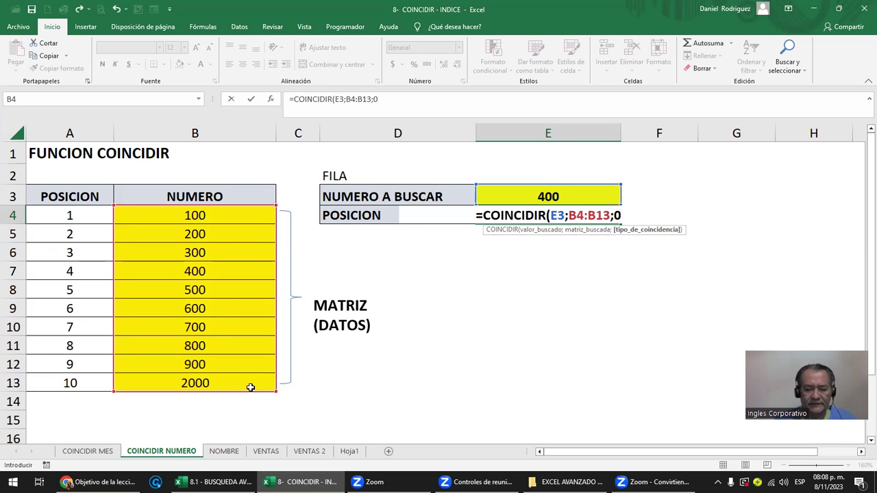
text())
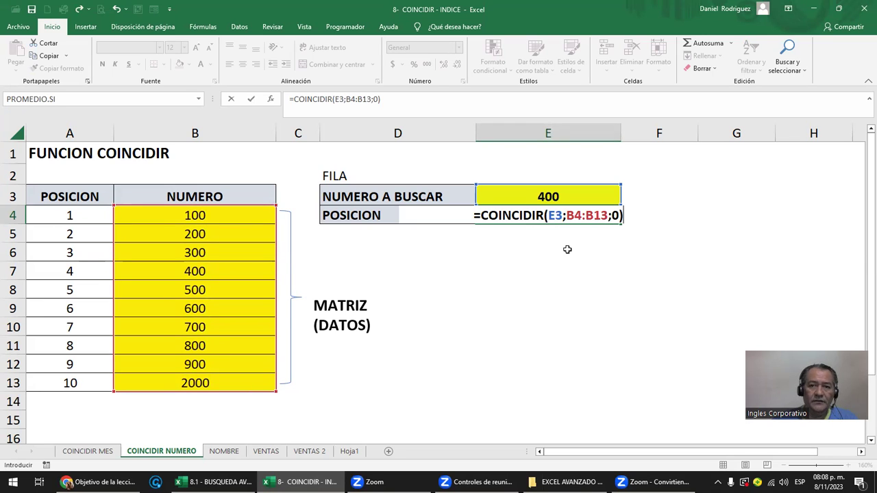
click(552, 215)
Change the number to search in E3 to 200, giving position 2
click(552, 197)
text(200)
key(Return)
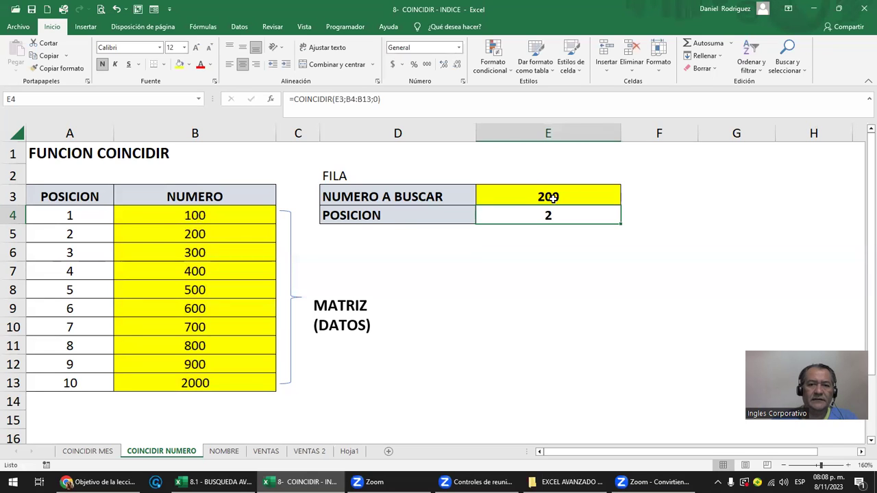
Set E3 to 5 and see E4 return #N/D, since B4:B13 lacks 5
click(548, 198)
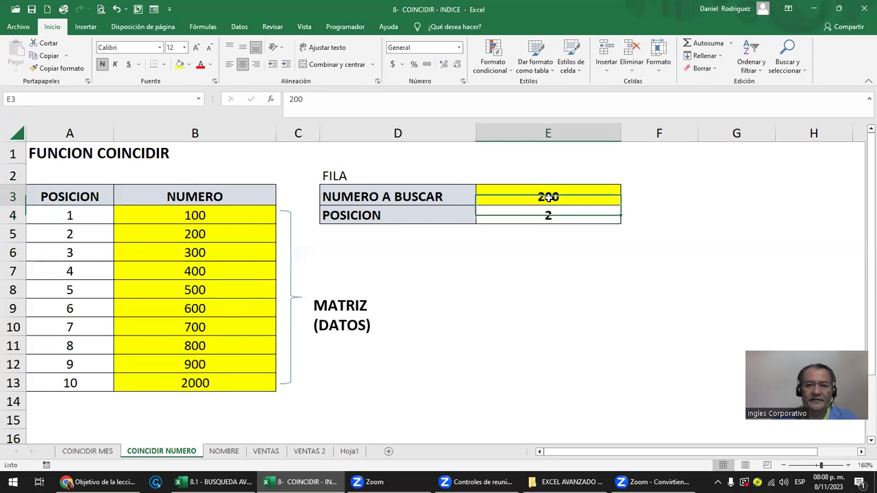
text(5)
key(Return)
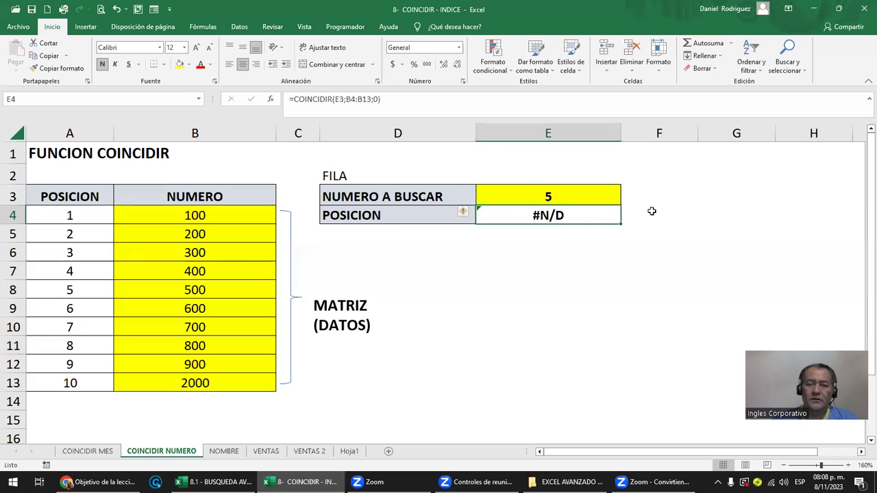
drag(211, 215, 206, 381)
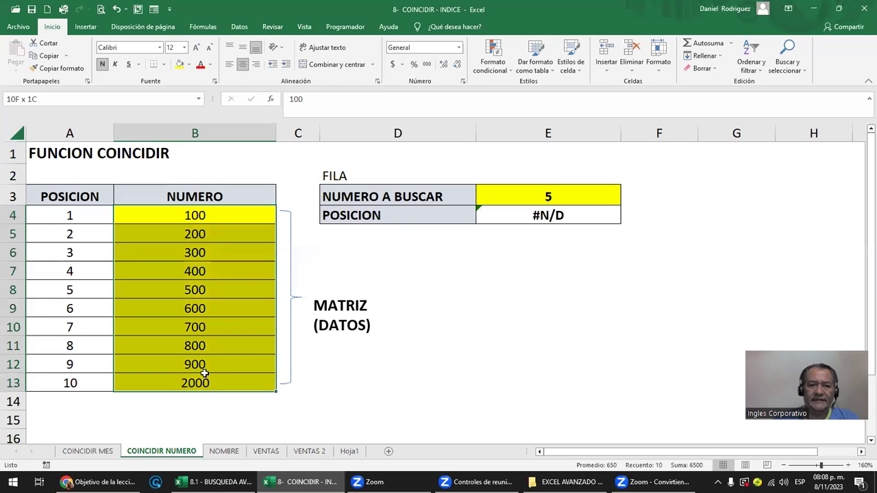
click(538, 215)
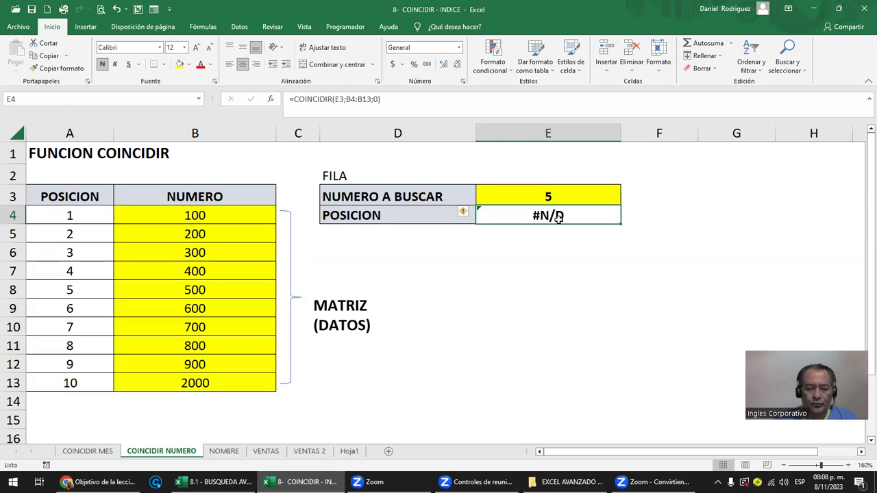
Wrap E4's formula as =SI.ERROR(COINCIDIR(E3;B4:B13;0);" ") so it shows a blank
double_click(558, 217)
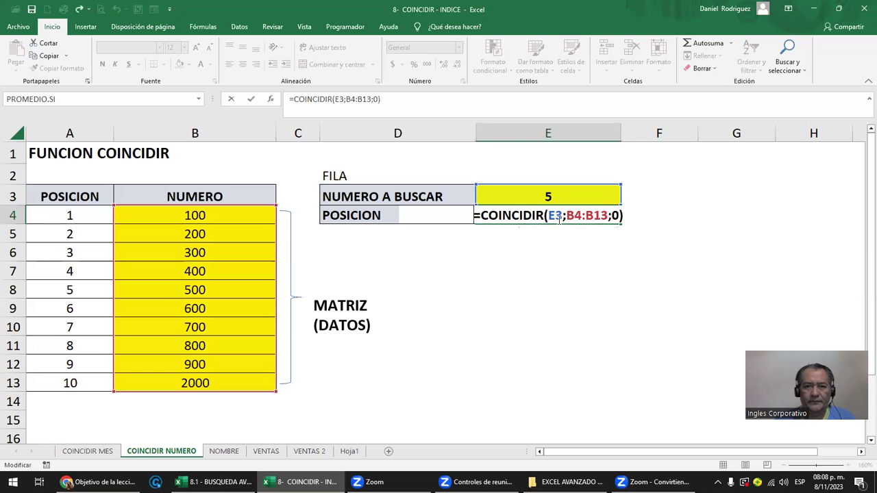
text(SI)
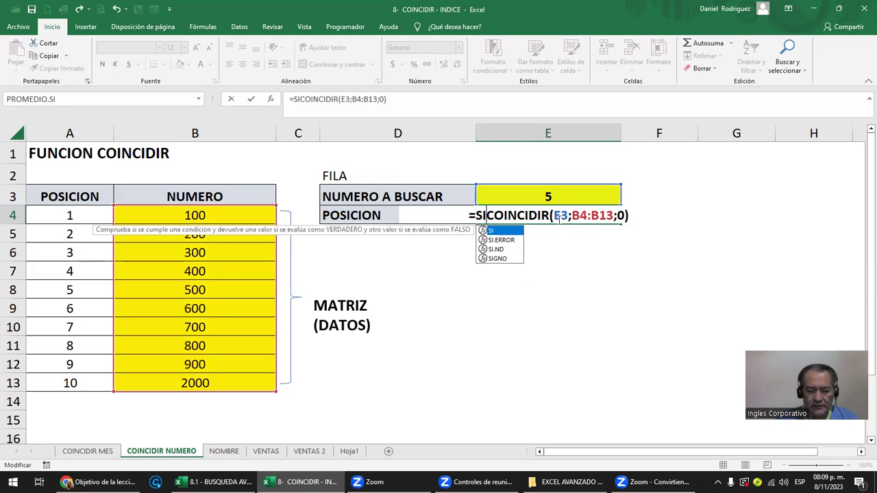
text(.ERRO)
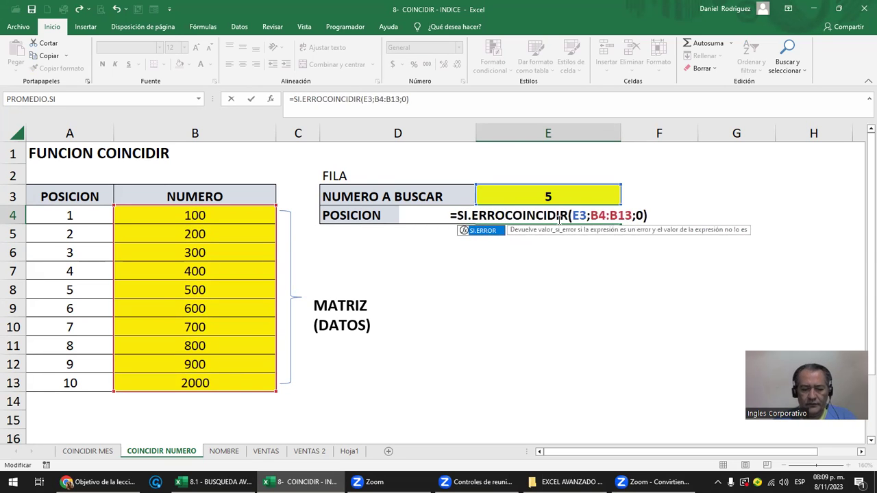
text(()
key(BackSpace)
text(R()
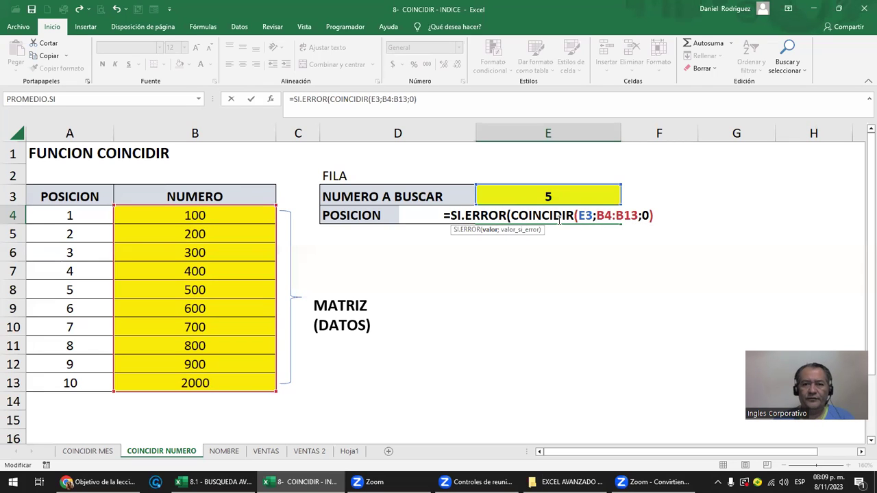
key(Right)
key(Right)
key(Right)
key(Right)
key(Right)
key(Right)
key(Right)
key(Right)
key(Right)
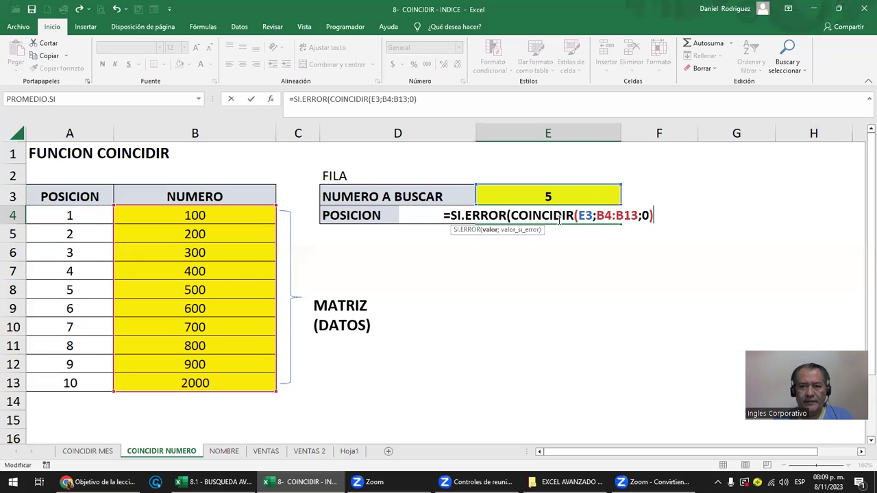
text(;" "))
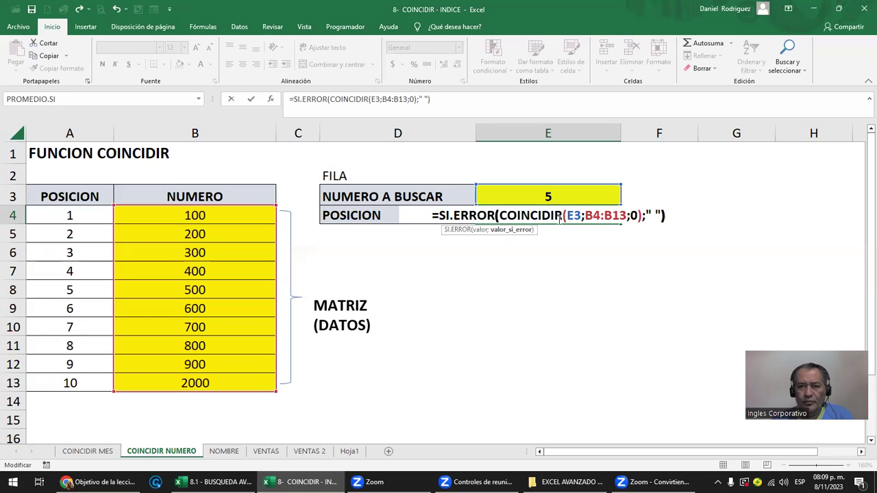
key(ctrl+Return)
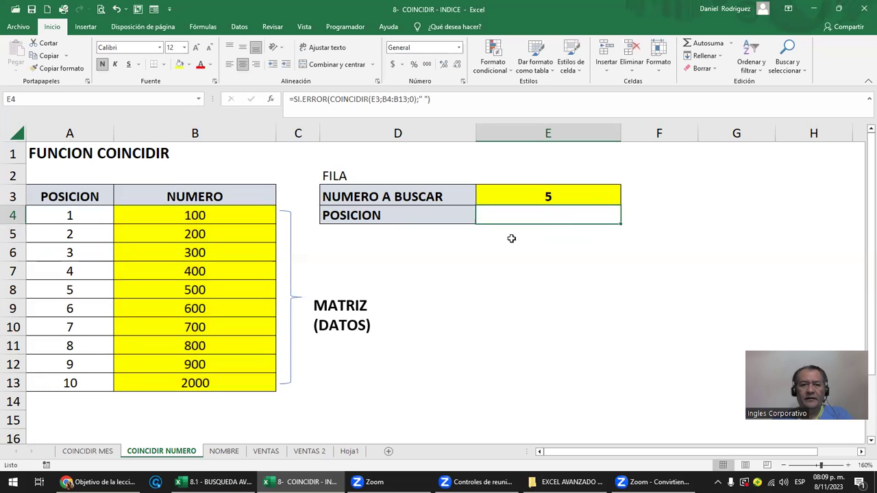
Change E4's SI.ERROR fallback text to "NO EXISTE NUMERO"
double_click(483, 209)
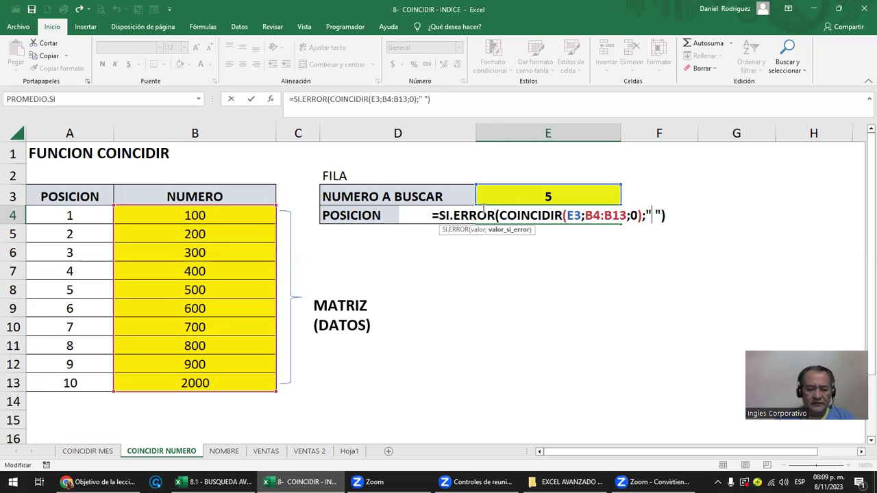
text(NOEXISTE )
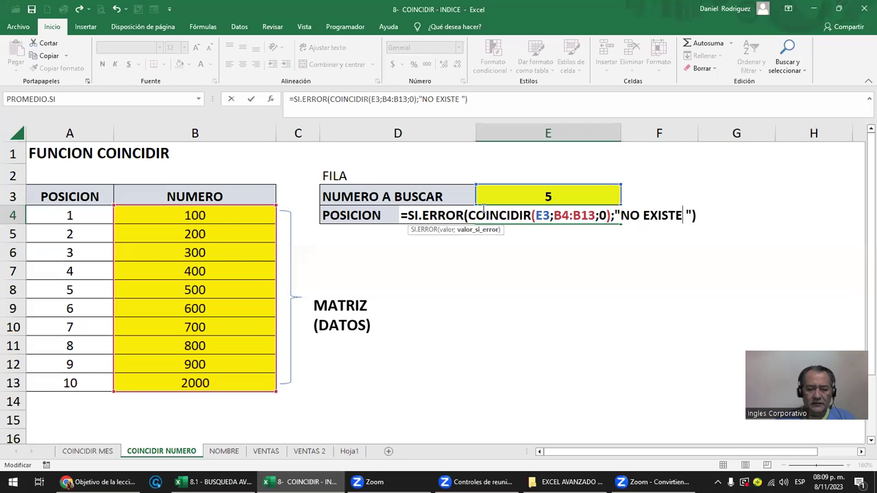
text( NUMERO)
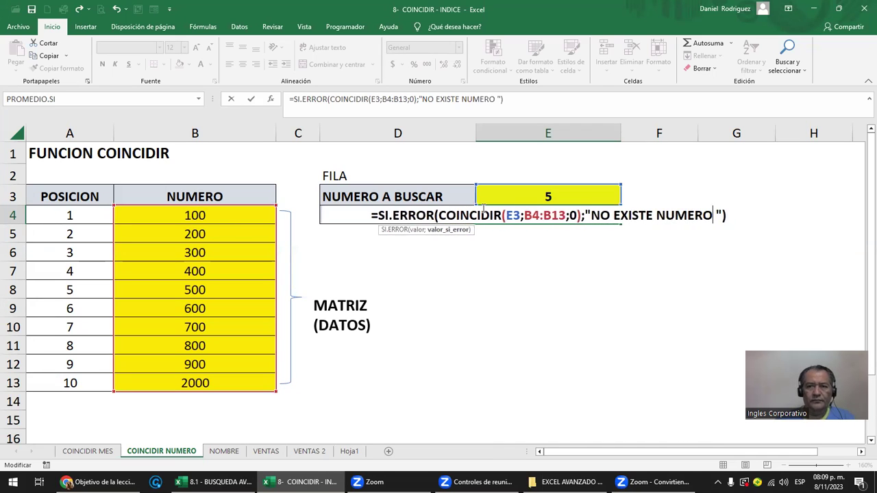
key(Return)
Test E3 with 25, showing NO EXISTE NUMERO, and with 300, returning position 3
click(552, 196)
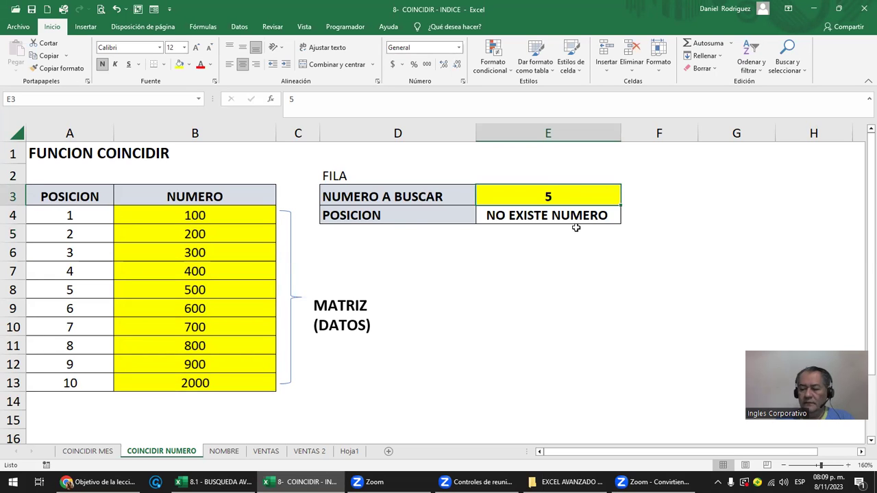
text(25)
key(Return)
key(Up)
text(300)
key(Return)
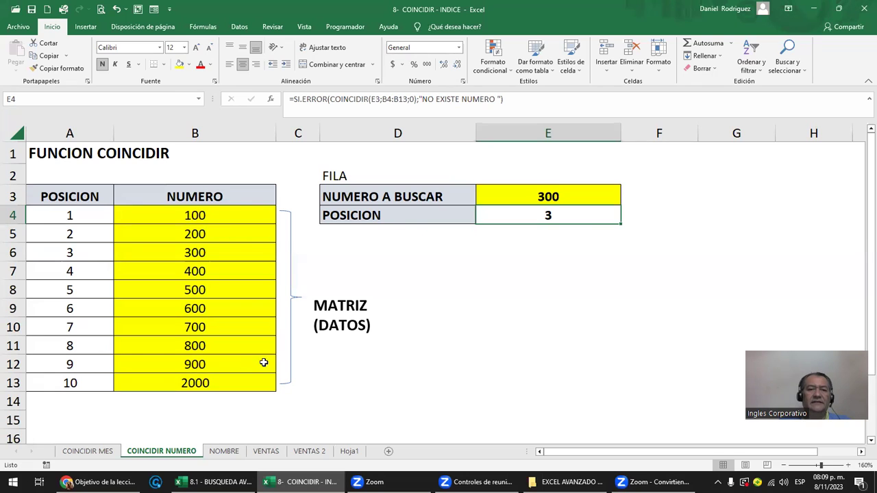
click(224, 451)
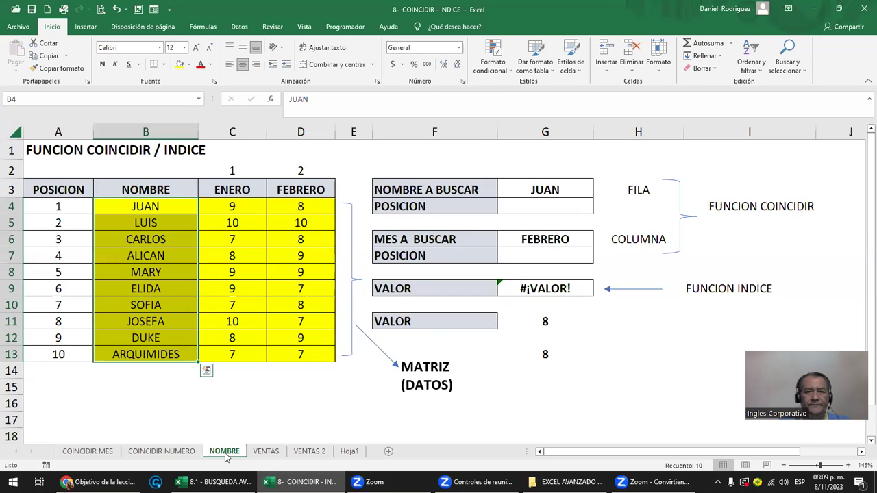
click(264, 390)
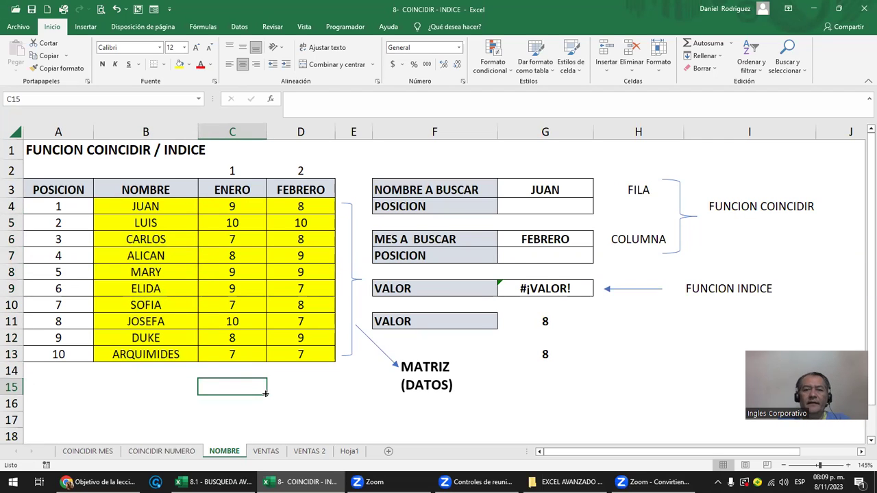
click(537, 321)
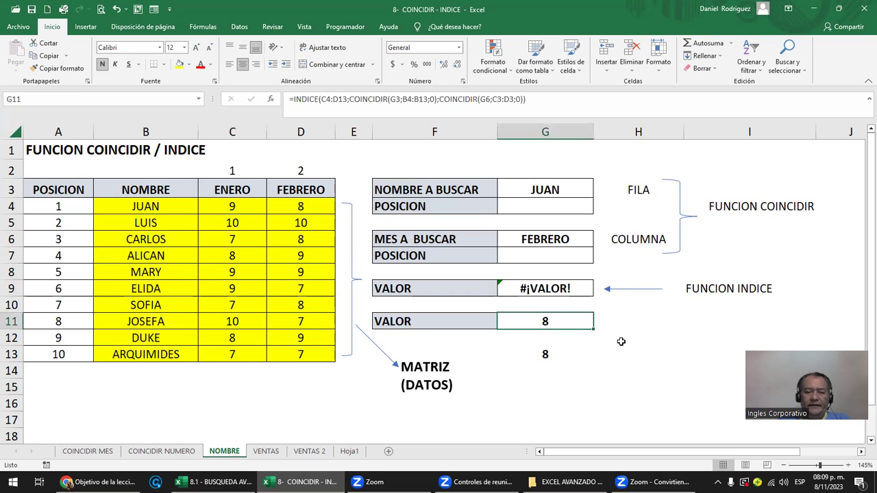
key(Delete)
key(Down)
key(Down)
key(Delete)
key(Up)
key(Up)
key(Up)
key(Up)
key(Delete)
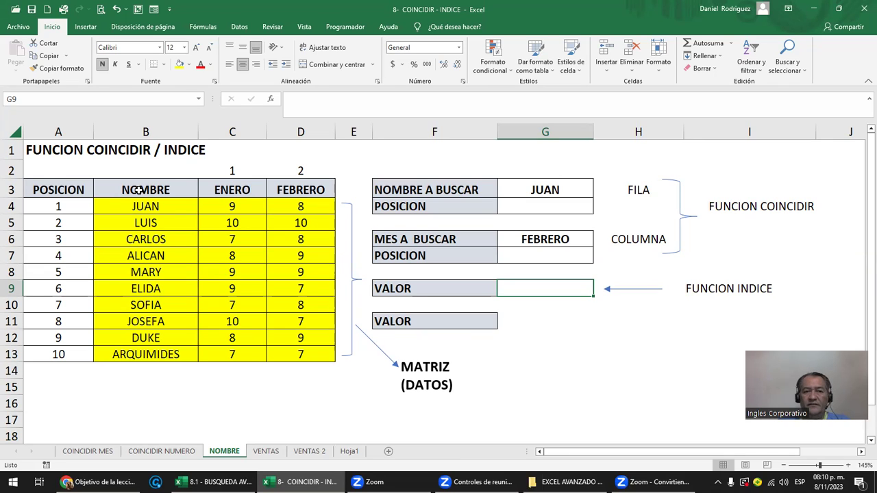
click(163, 190)
click(158, 205)
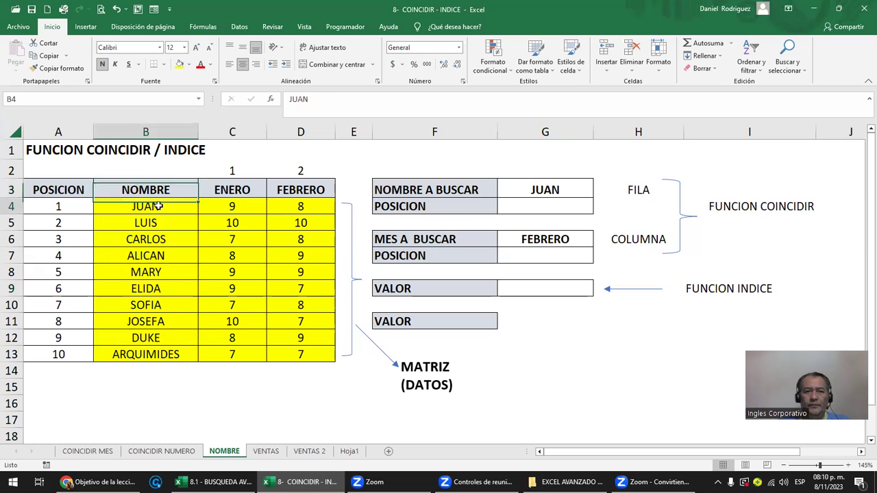
drag(158, 206, 168, 353)
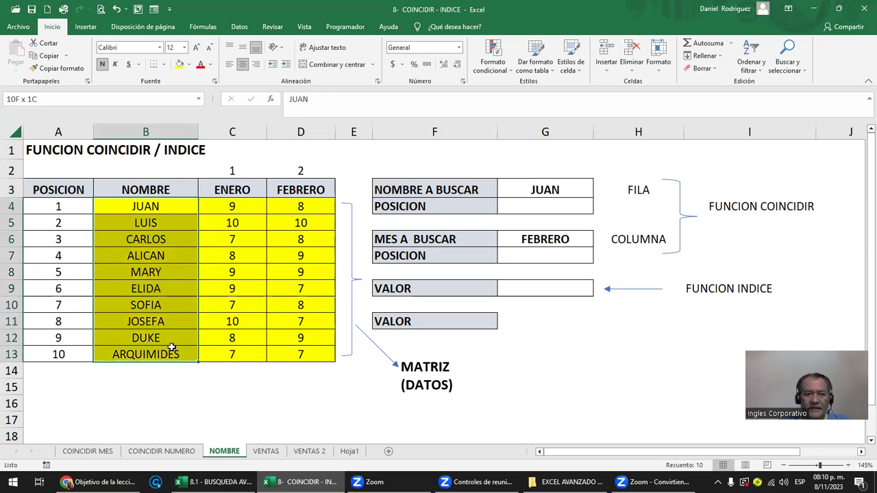
click(148, 190)
click(151, 206)
drag(151, 206, 152, 354)
click(145, 189)
click(152, 206)
drag(151, 206, 151, 337)
click(145, 190)
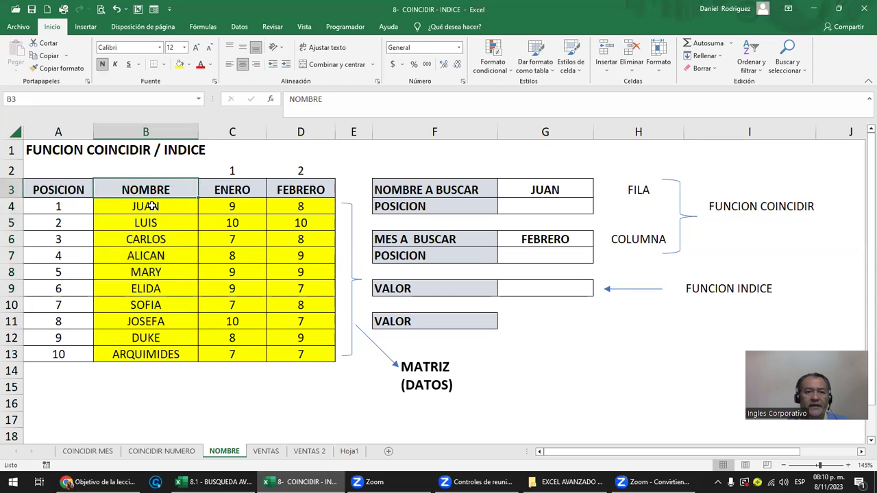
drag(151, 206, 152, 223)
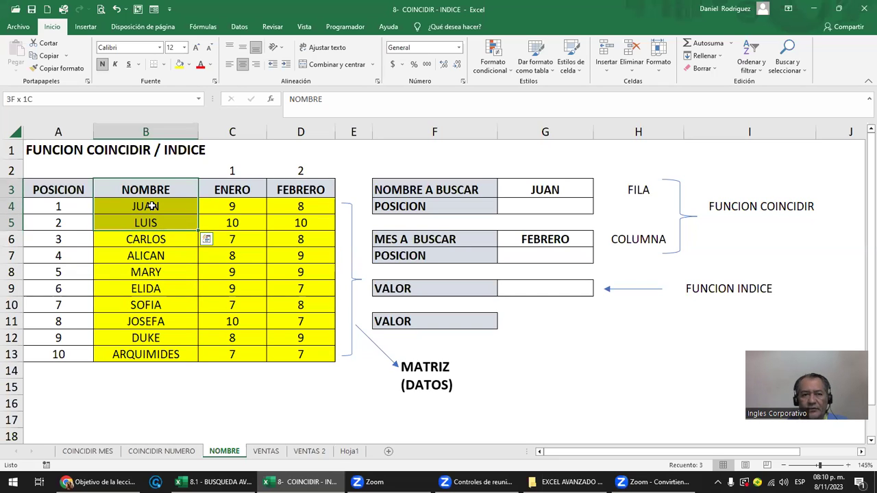
key(Up)
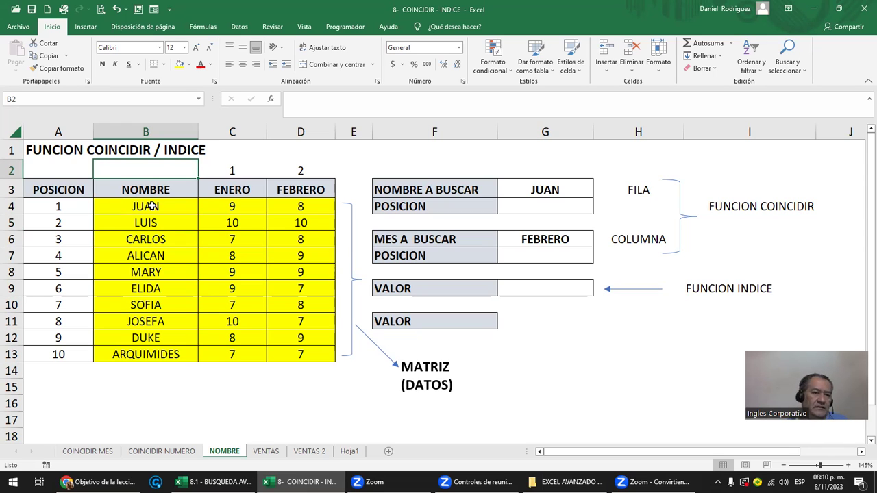
click(171, 207)
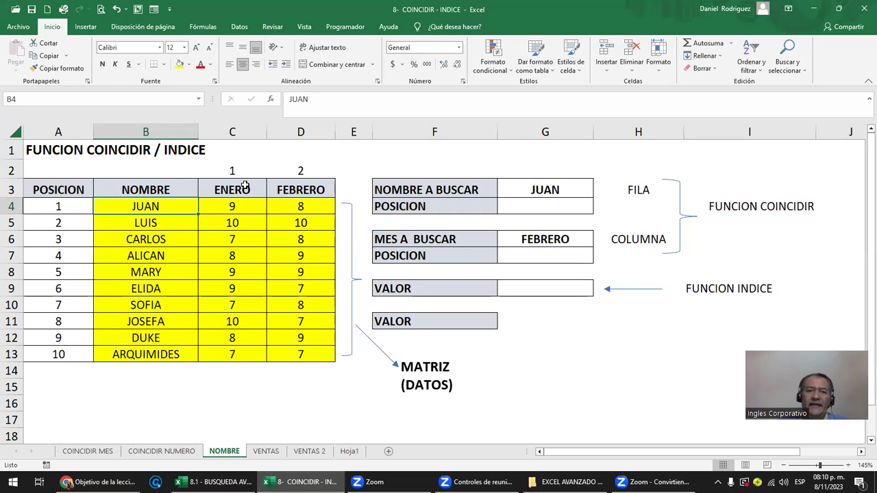
Select the ENERO and FEBRERO columns C and D and the first ENERO value in C4
click(222, 131)
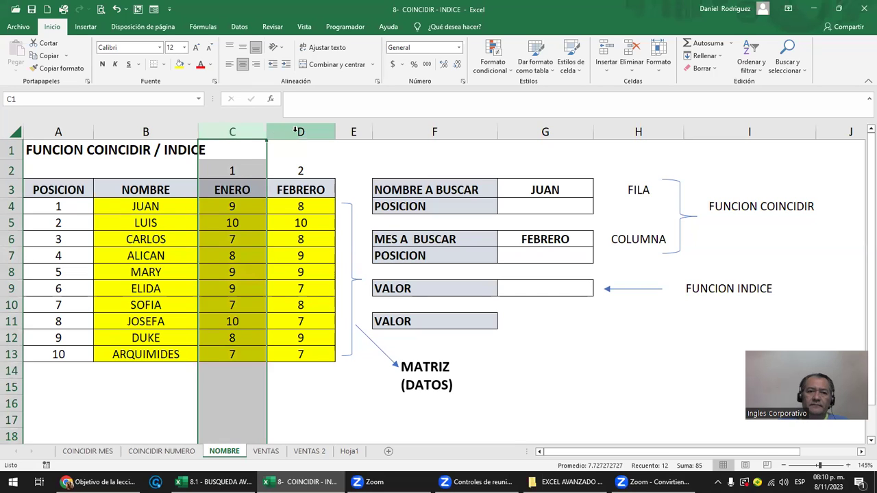
drag(295, 131, 283, 157)
click(226, 189)
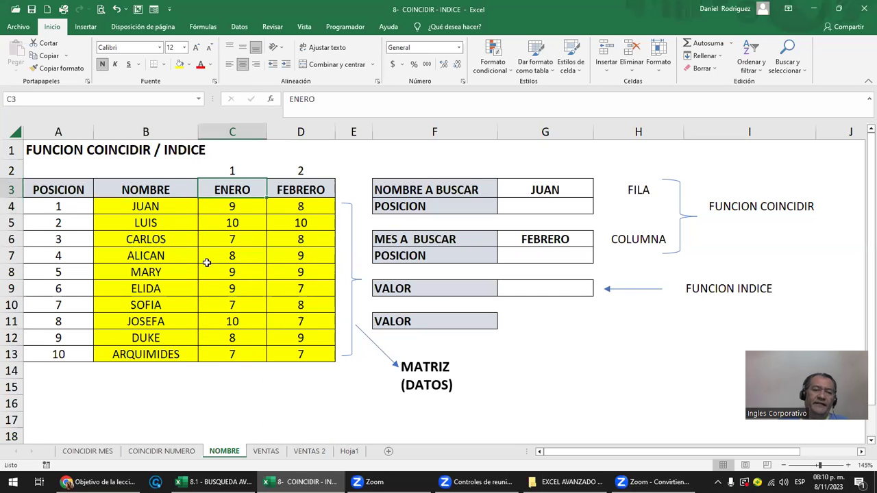
click(235, 208)
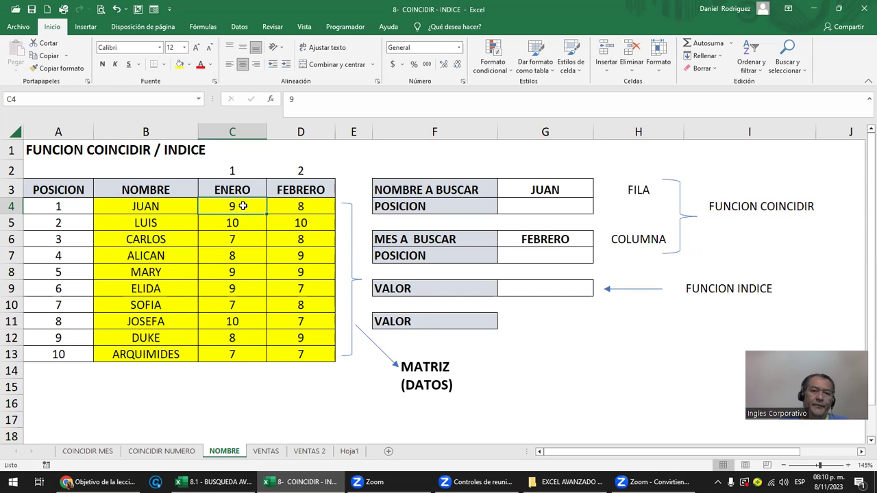
Select the ENERO and FEBRERO values and headers C3:D3, then switch to the Insertar ribbon
click(240, 189)
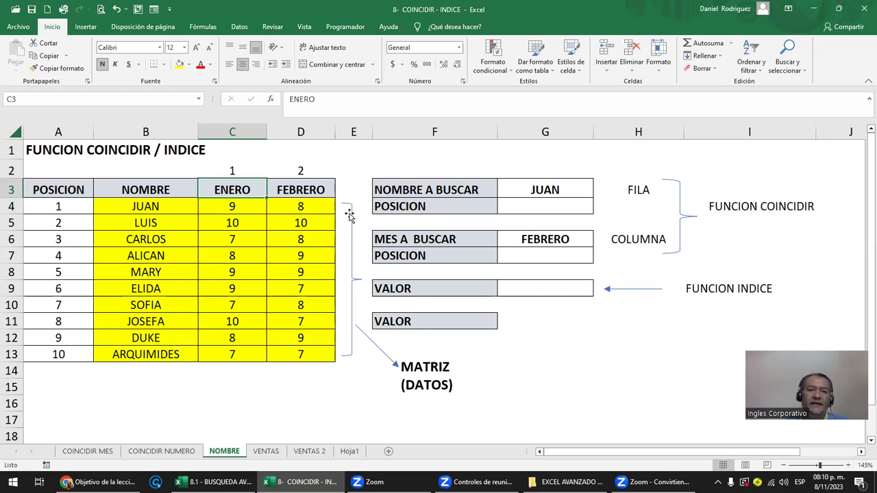
key(Down)
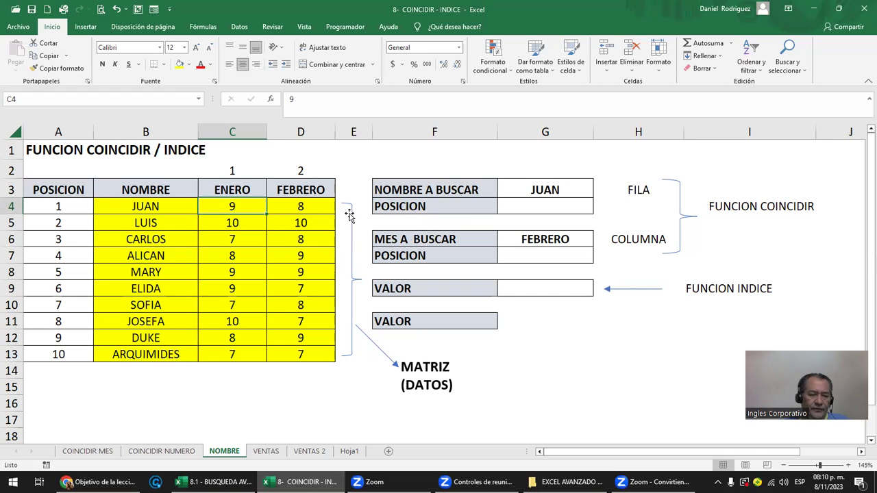
key(shift+Down)
key(shift+Down)
key(shift+Down)
key(shift+Down)
key(shift+Down)
key(shift+Down)
key(shift+Down)
key(shift+Down)
key(shift+Down)
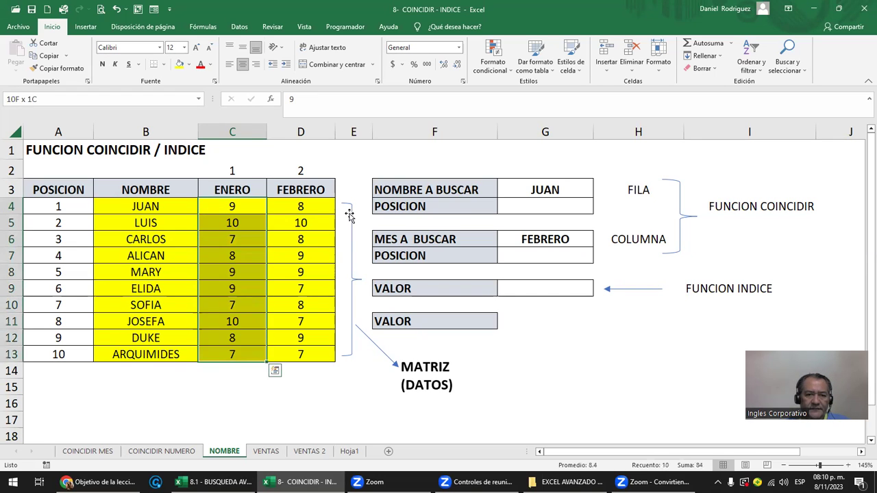
key(Right)
key(shift+Down)
key(shift+Down)
key(shift+Down)
key(shift+Down)
key(shift+Down)
key(shift+Down)
key(shift+Up)
key(shift+Up)
key(shift+Up)
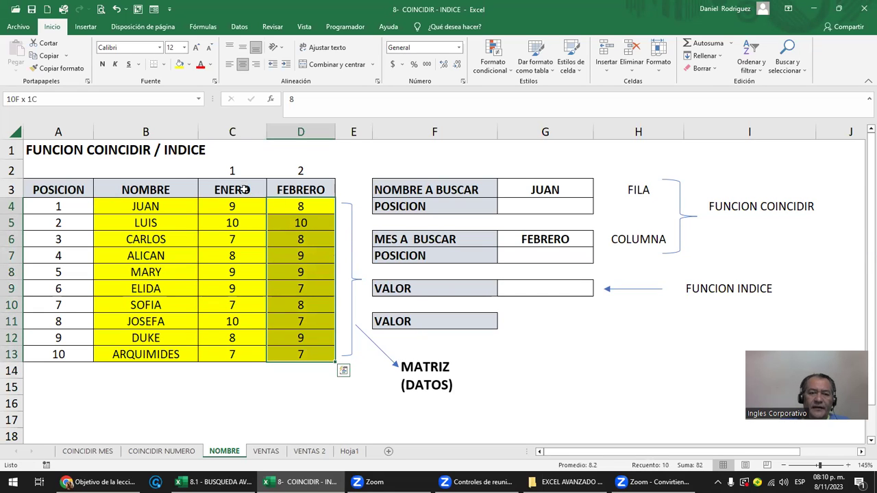
click(234, 186)
drag(234, 186, 263, 185)
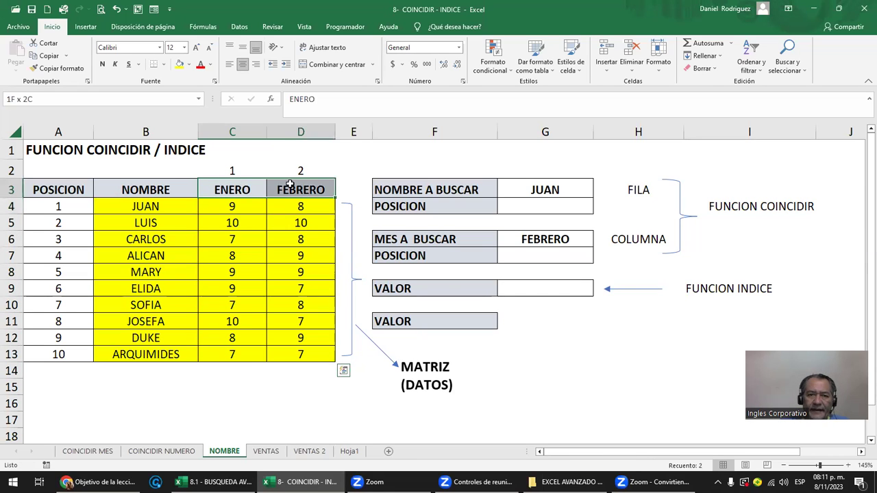
click(86, 26)
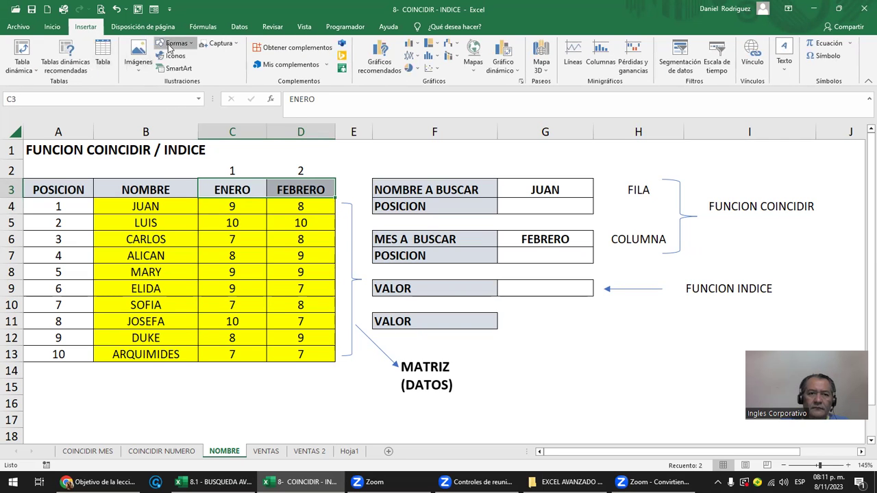
Draw a right-pointing arrow across row 1 above columns C and D
click(176, 44)
click(183, 68)
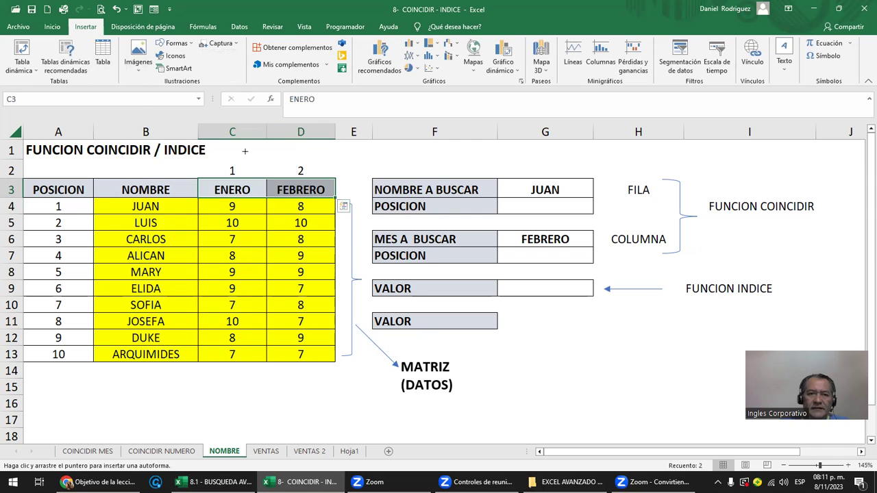
drag(240, 152, 332, 153)
click(234, 190)
Point out the ENERO and FEBRERO headers and columns, then the POSICION cell and the name to search in G3
mouse_move(234, 190)
mouse_down()
mouse_move(292, 192)
mouse_move(296, 183)
mouse_move(283, 183)
mouse_up()
click(232, 191)
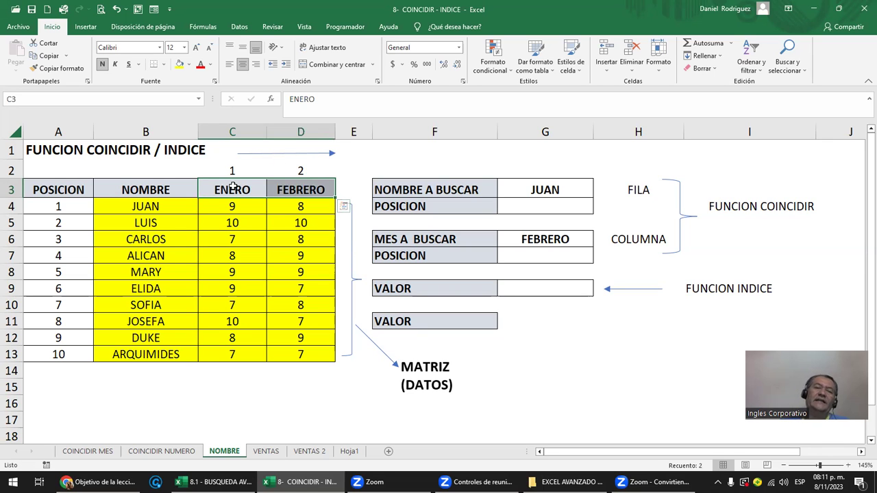
click(232, 130)
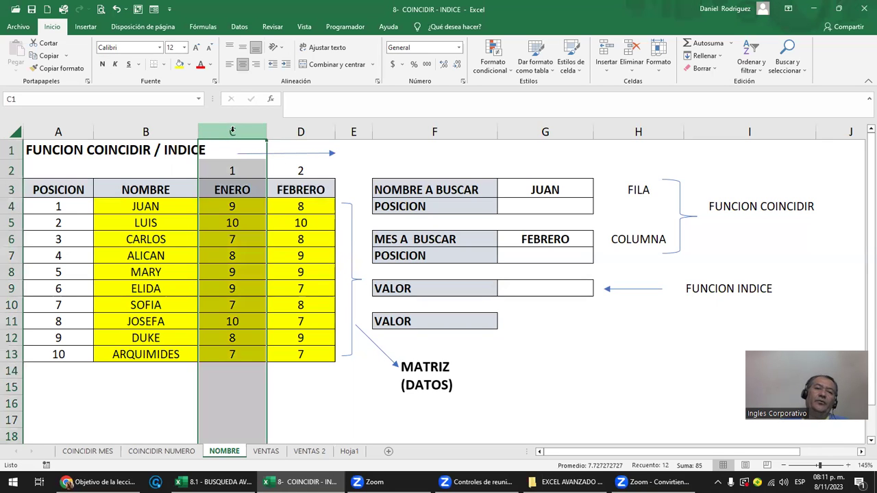
click(300, 132)
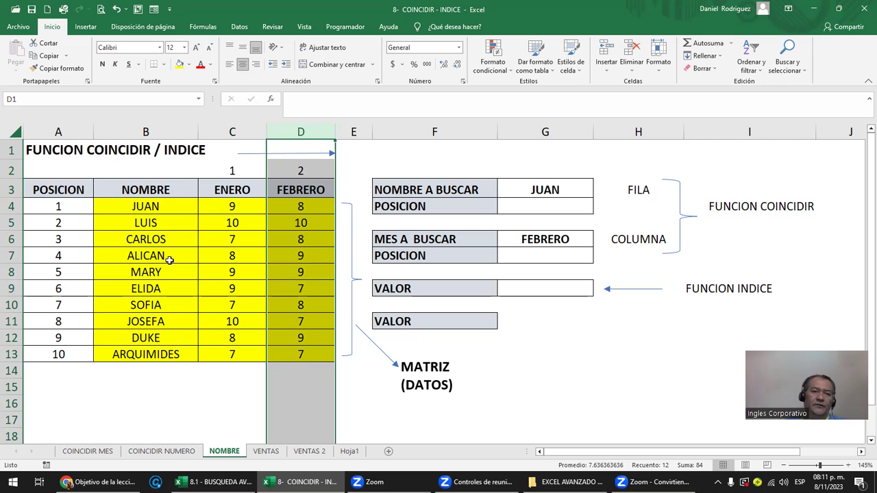
click(41, 195)
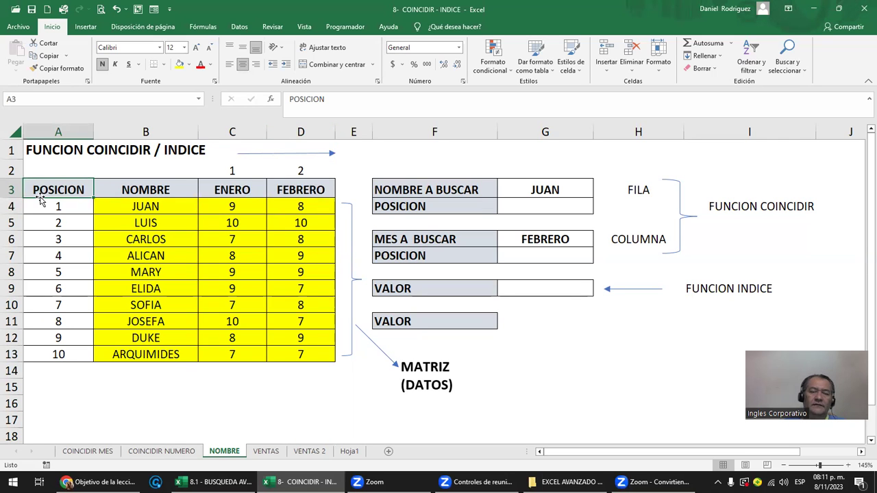
click(529, 190)
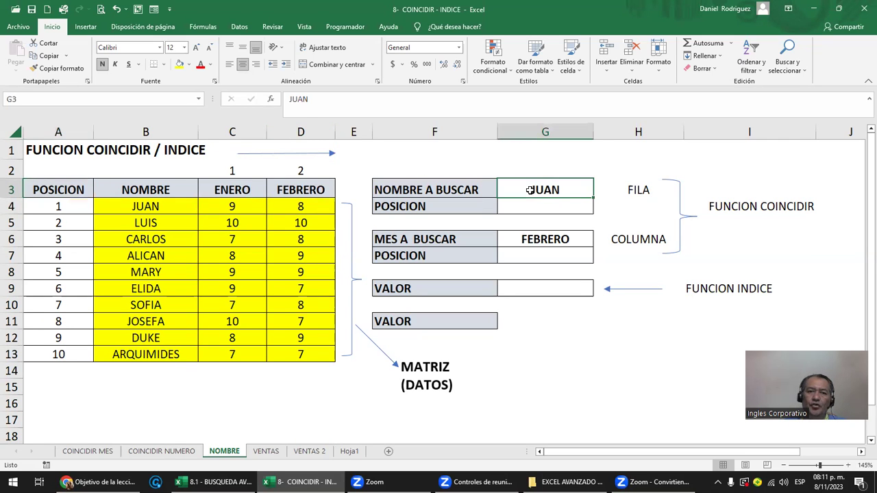
Color the FILA label in H3 and the COLUMNA label in H6 red
drag(165, 205, 164, 354)
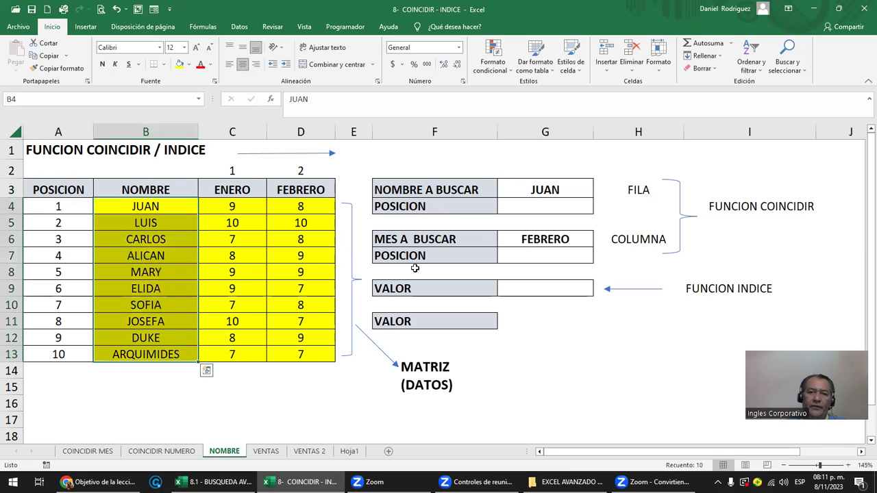
click(629, 191)
click(200, 65)
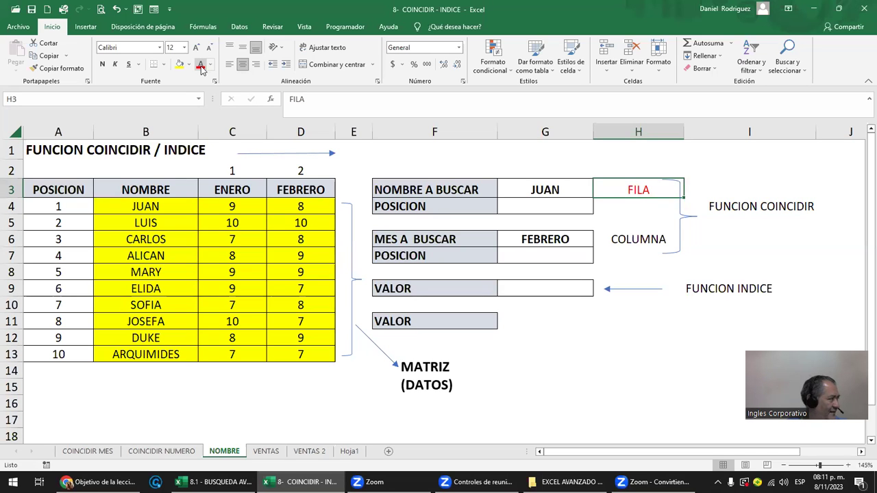
click(548, 239)
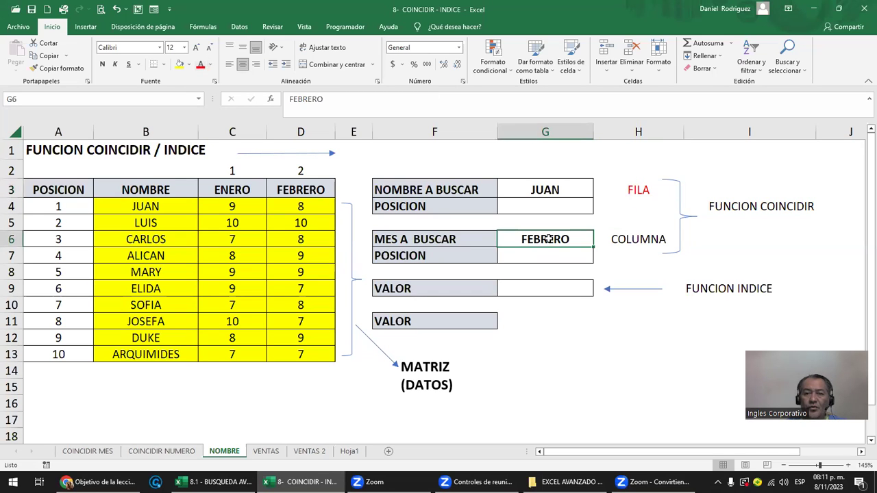
click(638, 239)
click(200, 67)
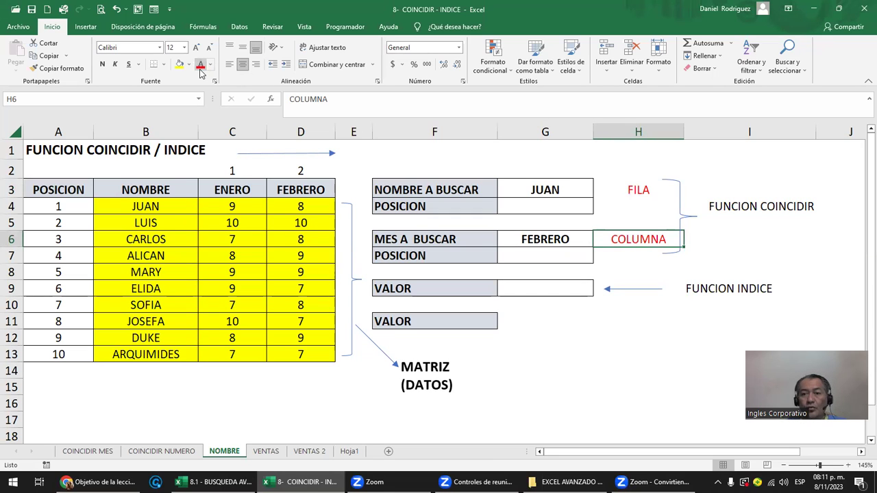
Replace the name to search in G3 with LUIS
click(435, 208)
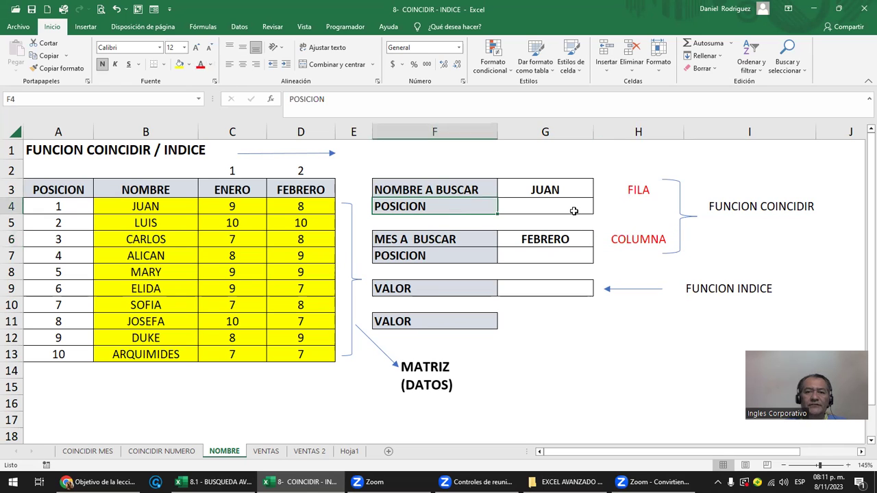
click(574, 210)
click(563, 190)
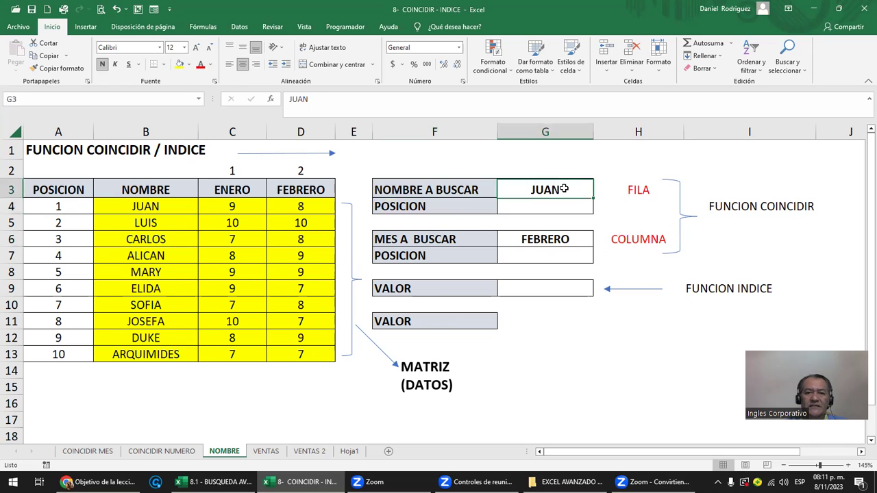
text(LUIS)
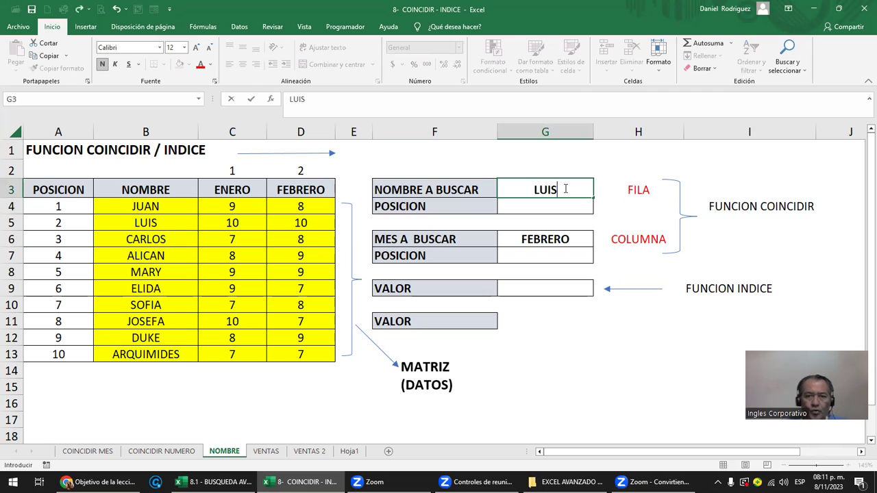
key(Return)
click(552, 194)
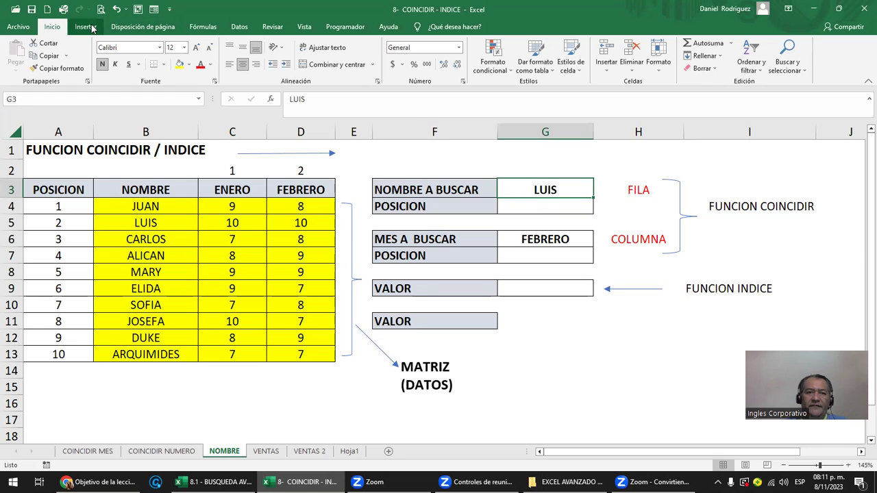
Add a list validation to G3 sourced from $B$4:$B$13 and open its name drop-down
click(235, 28)
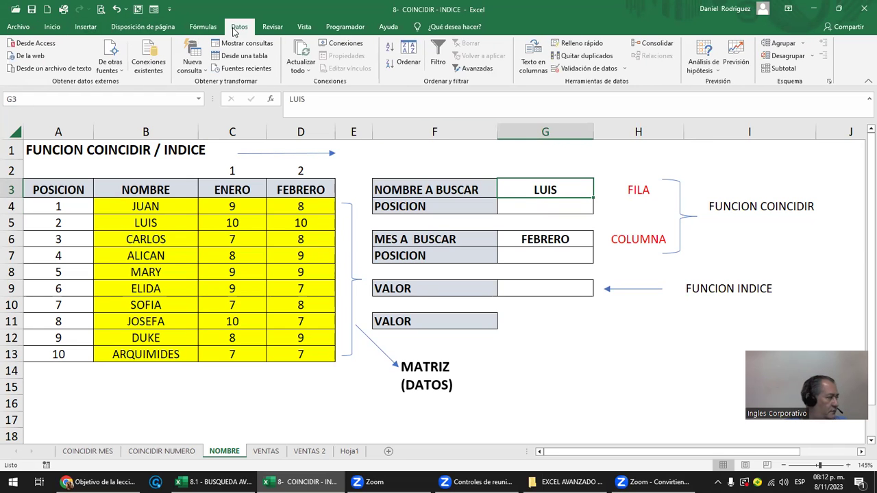
click(616, 71)
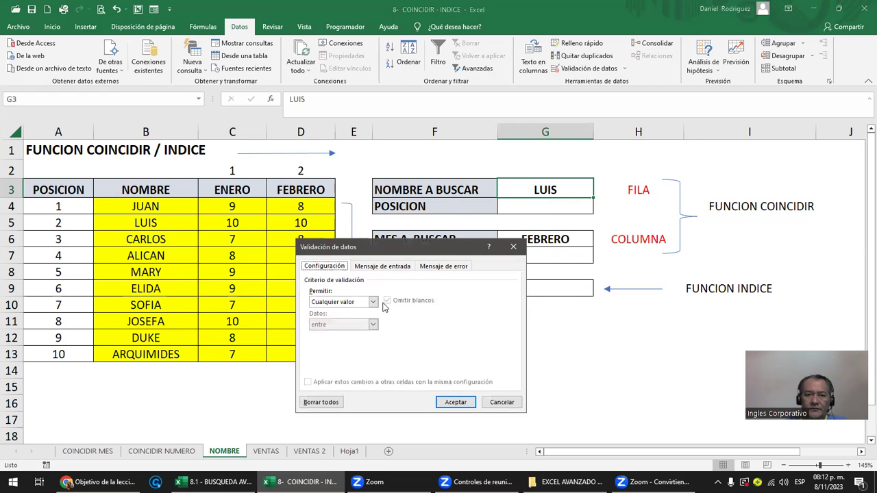
click(373, 302)
click(334, 334)
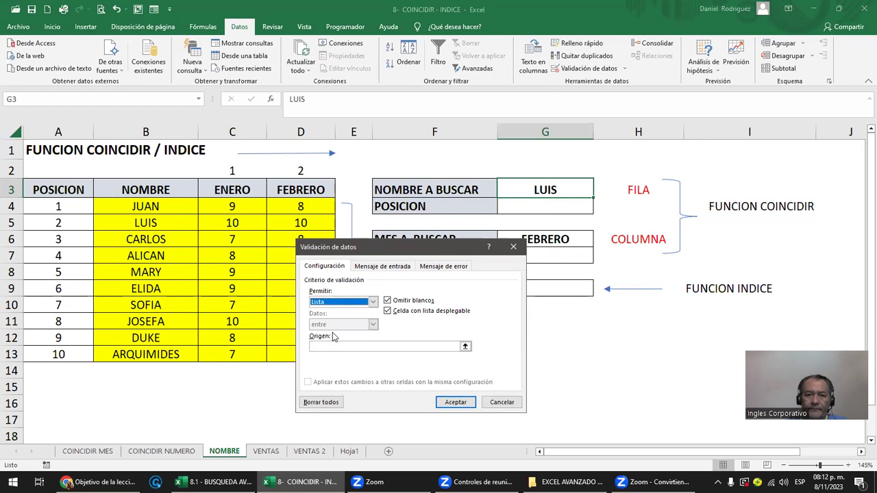
click(338, 346)
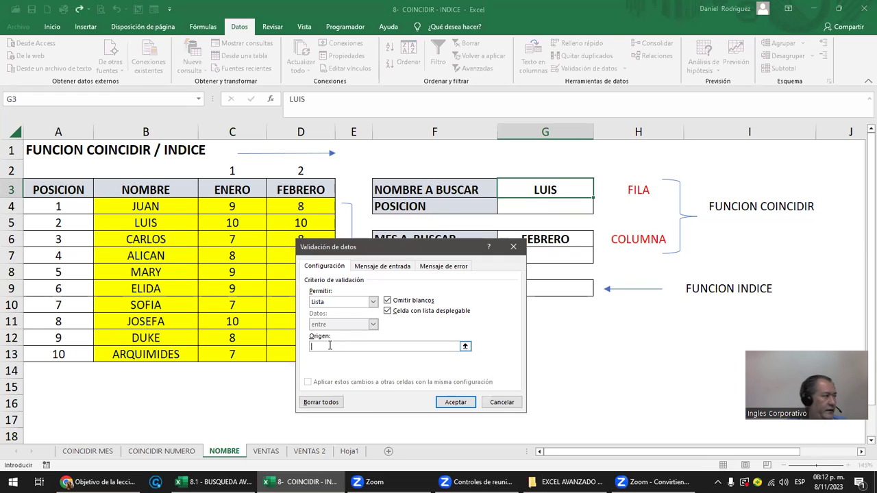
drag(147, 206, 178, 351)
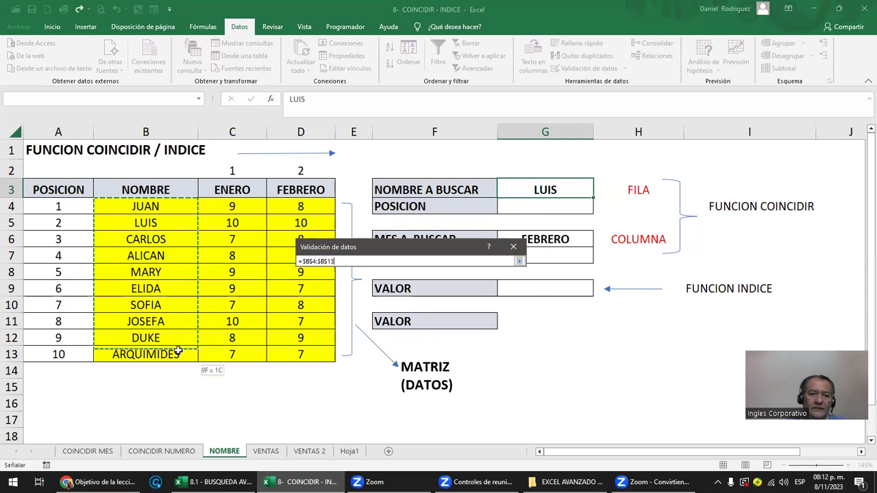
key(Return)
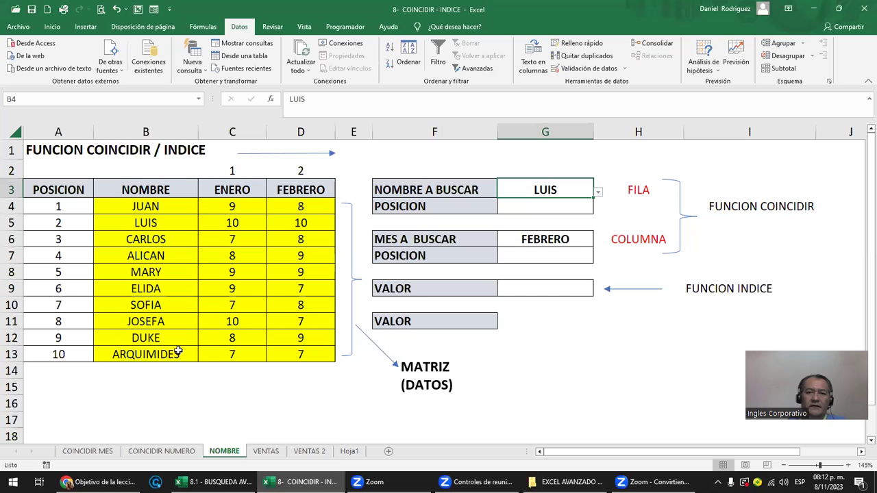
click(597, 195)
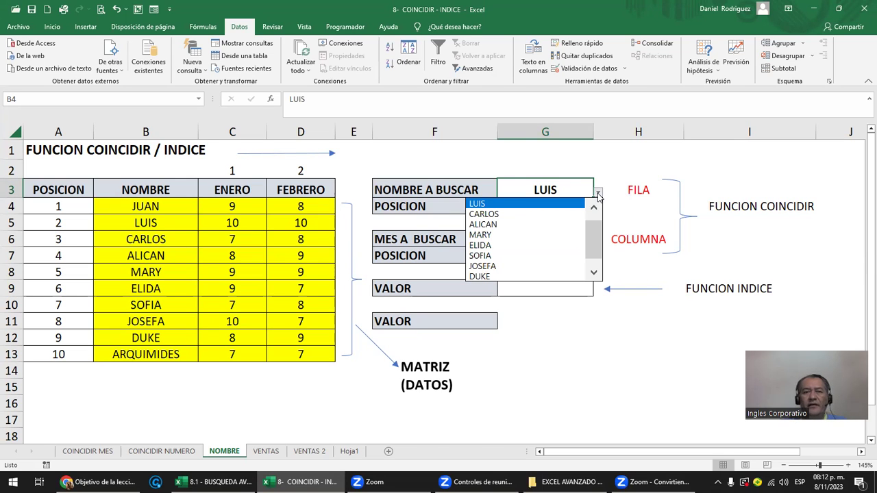
scroll(589, 223, up, 1)
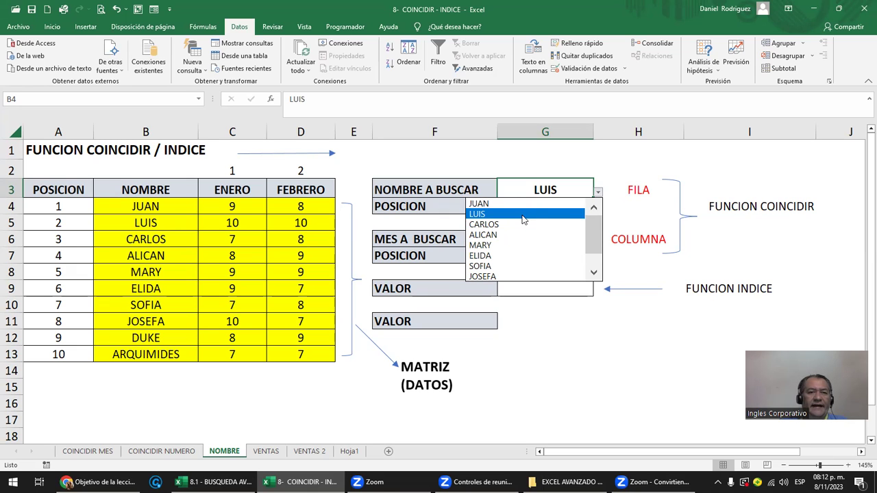
Choose CARLOS in G3, then restrict G6 to a list from the month headers C3:D3
click(507, 225)
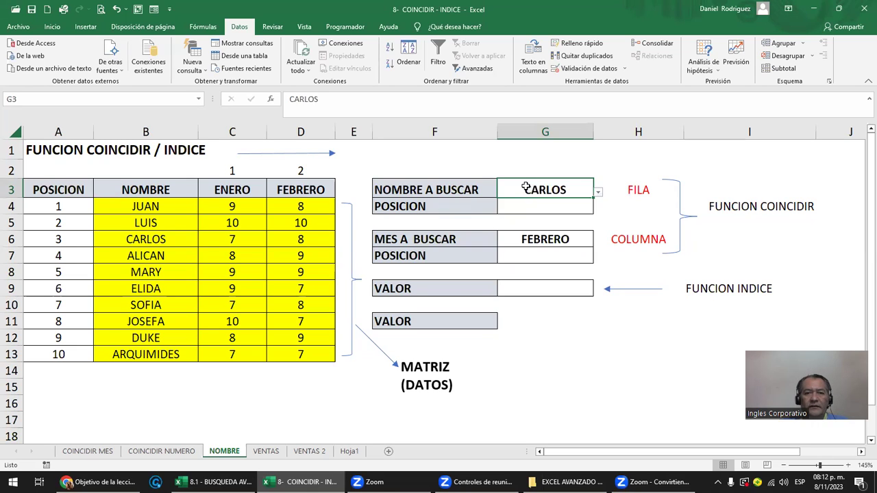
click(562, 239)
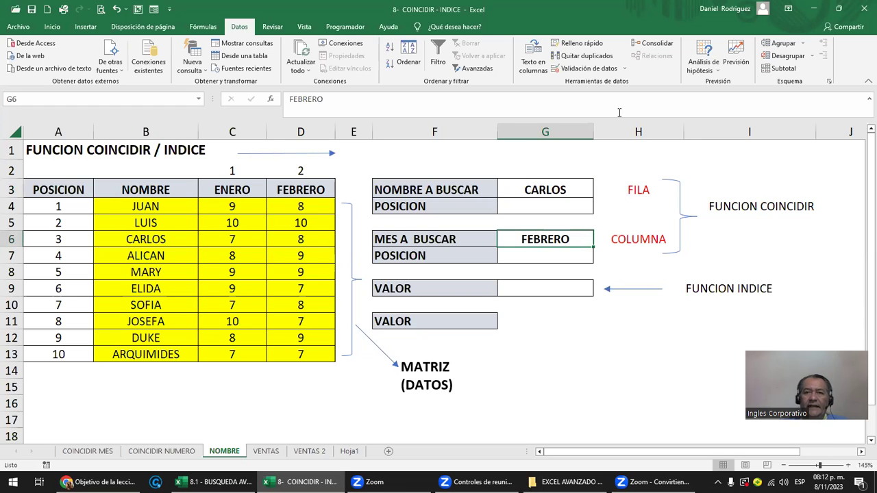
click(588, 68)
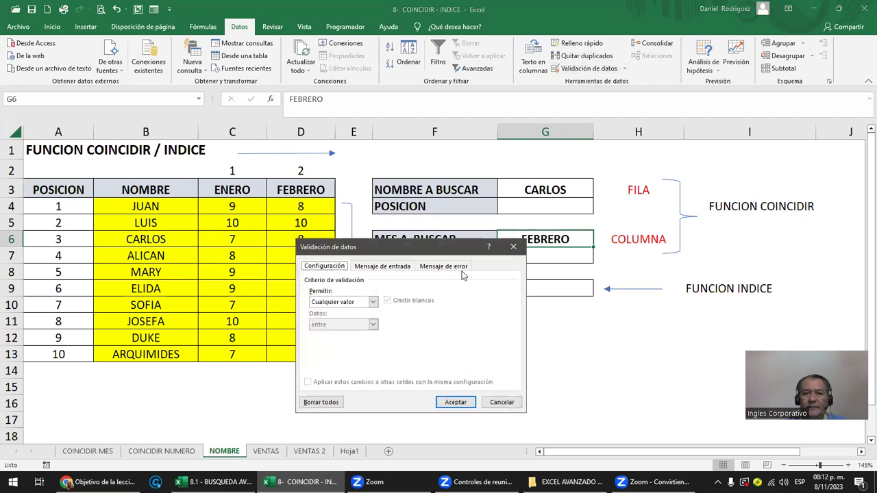
click(373, 302)
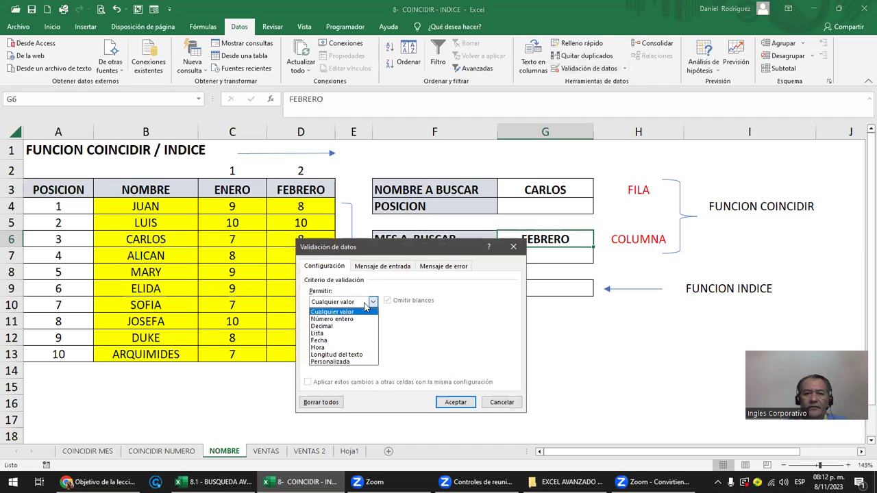
click(316, 333)
click(319, 346)
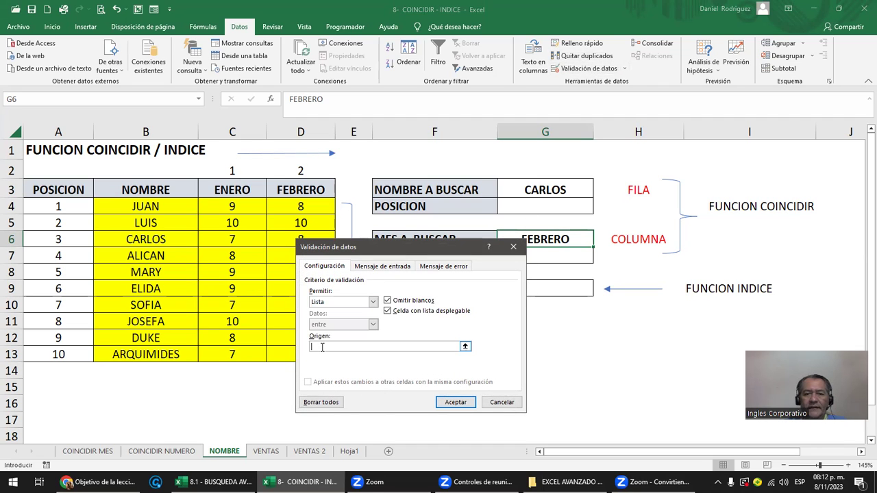
drag(223, 190, 302, 191)
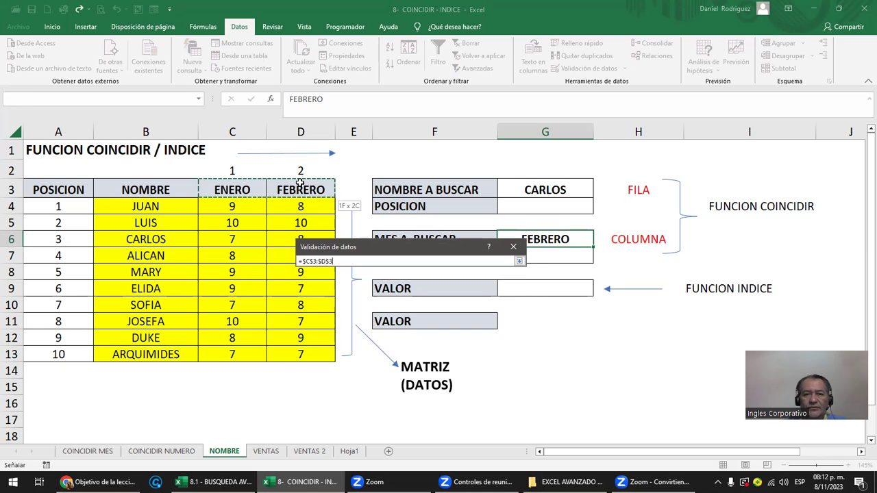
key(Return)
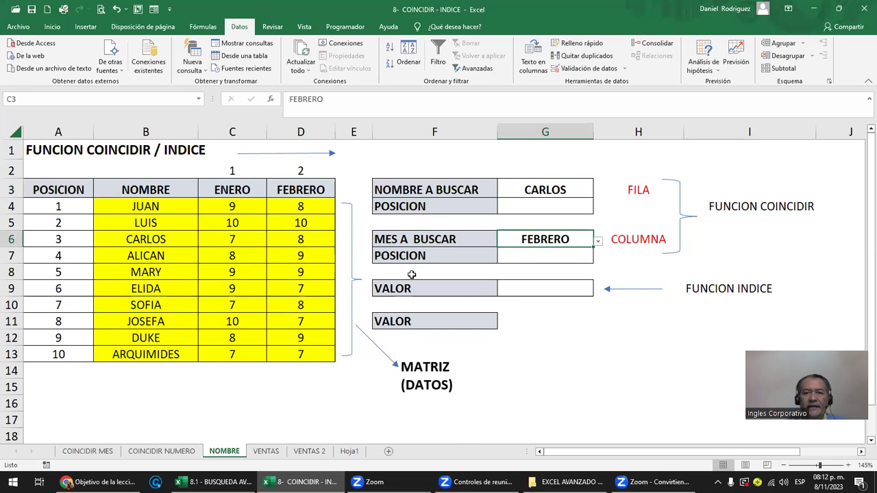
Check G6's ENERO/FEBRERO choices keeping FEBRERO, then review G4, G3 and the names column
click(603, 245)
click(589, 242)
click(598, 244)
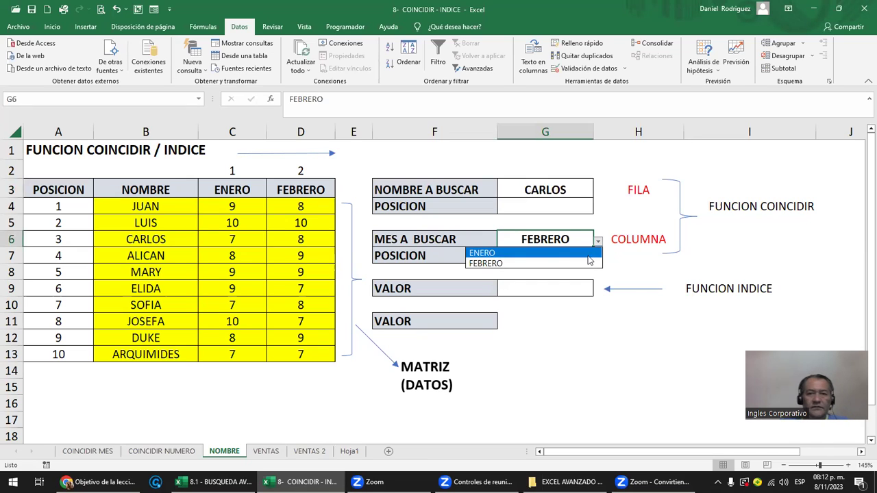
key(Escape)
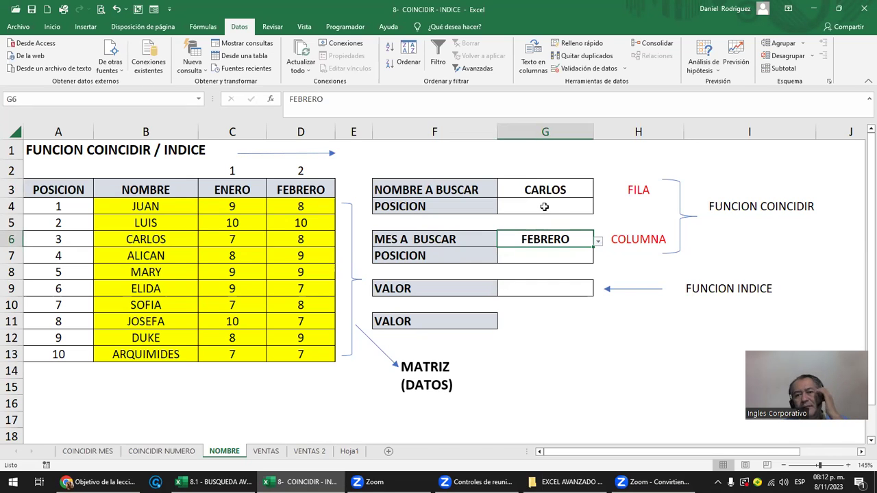
click(544, 206)
click(554, 186)
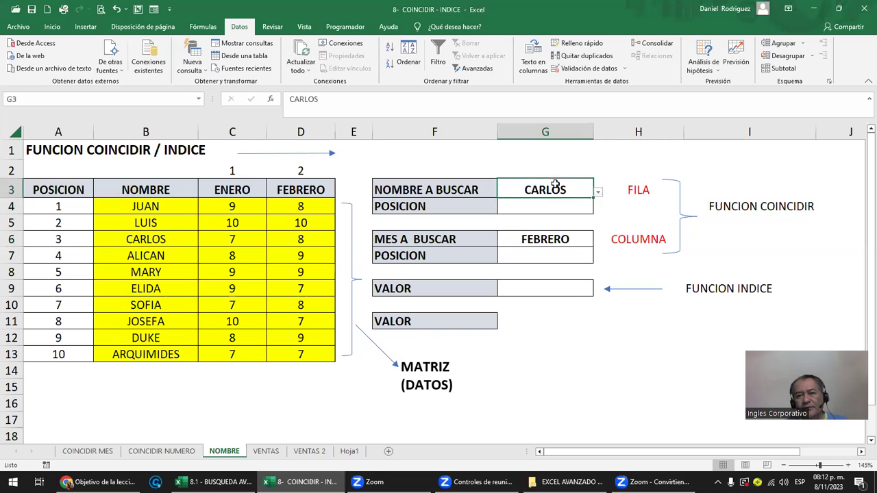
drag(146, 206, 169, 352)
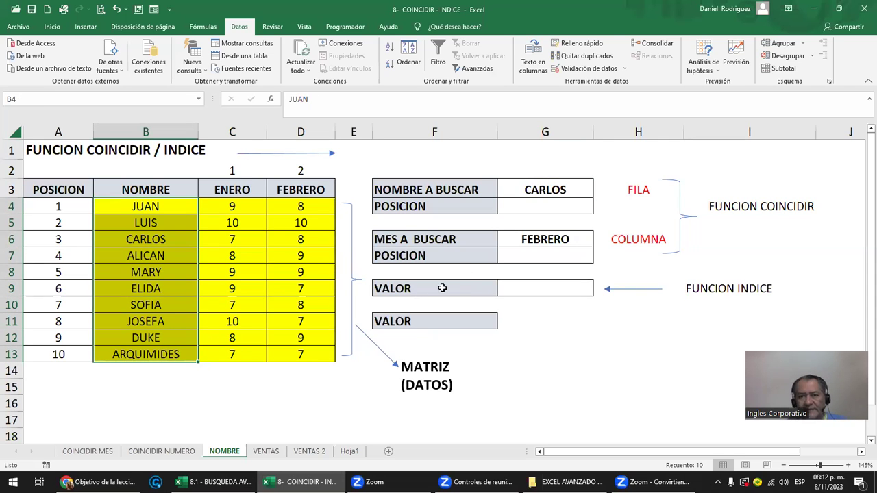
Enter =COINCIDIR(G3;B4:B13;0) in G4 so it returns 3 for CARLOS
click(579, 208)
text(=)
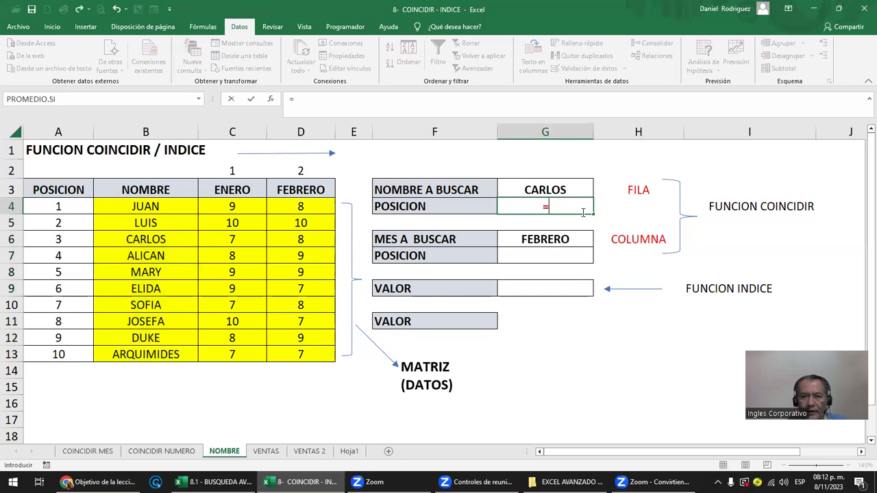
text(CO)
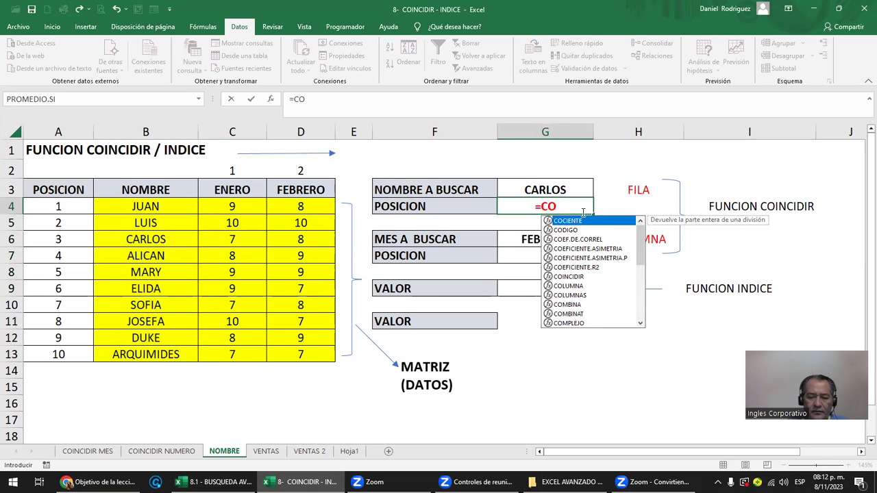
text(IN)
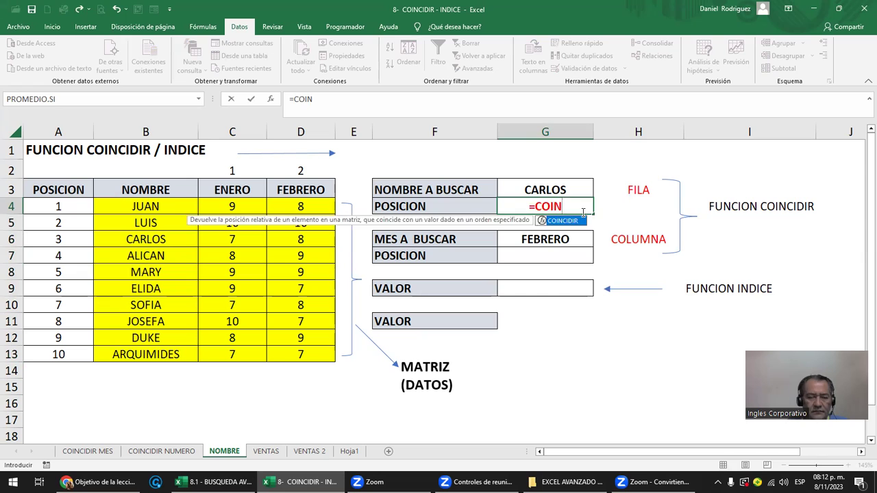
key(Tab)
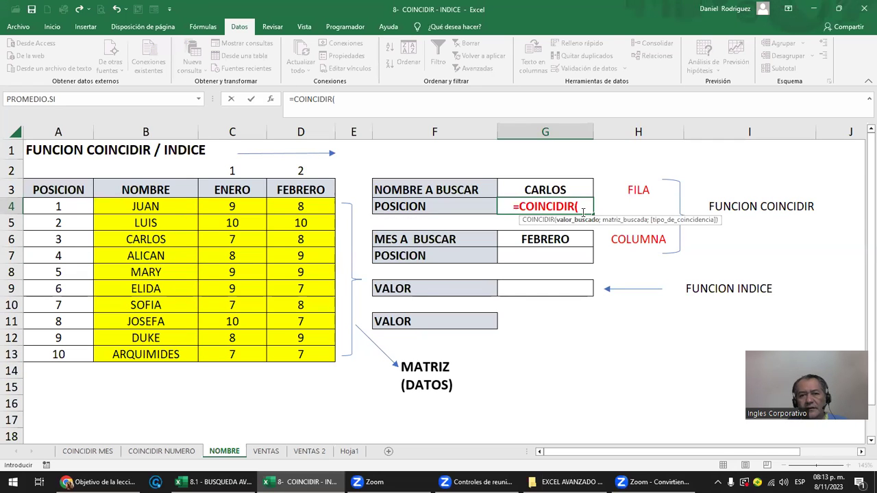
click(546, 190)
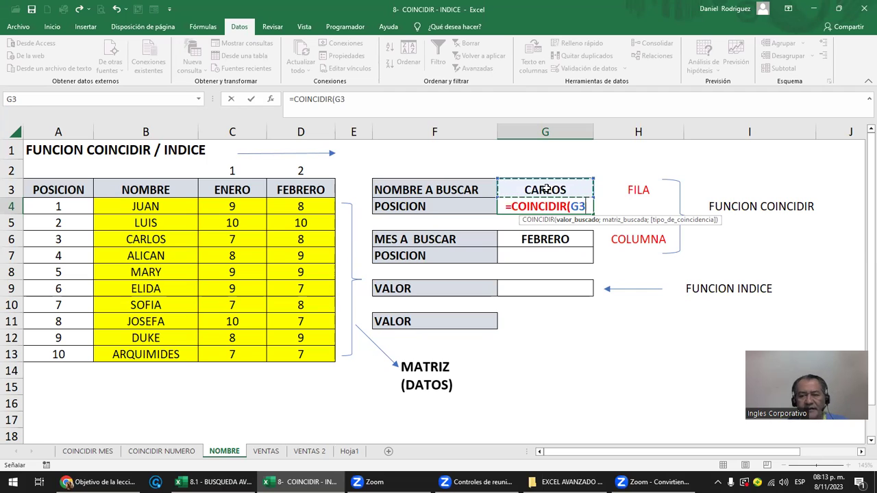
text(;)
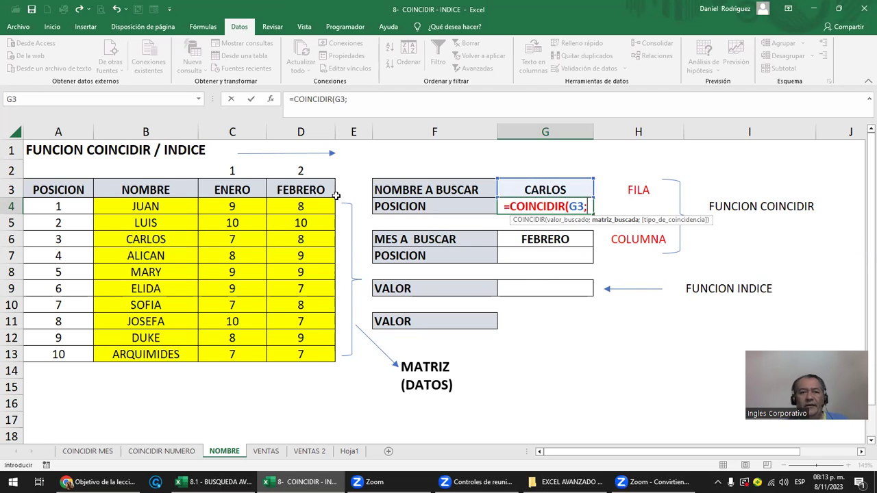
drag(142, 206, 139, 355)
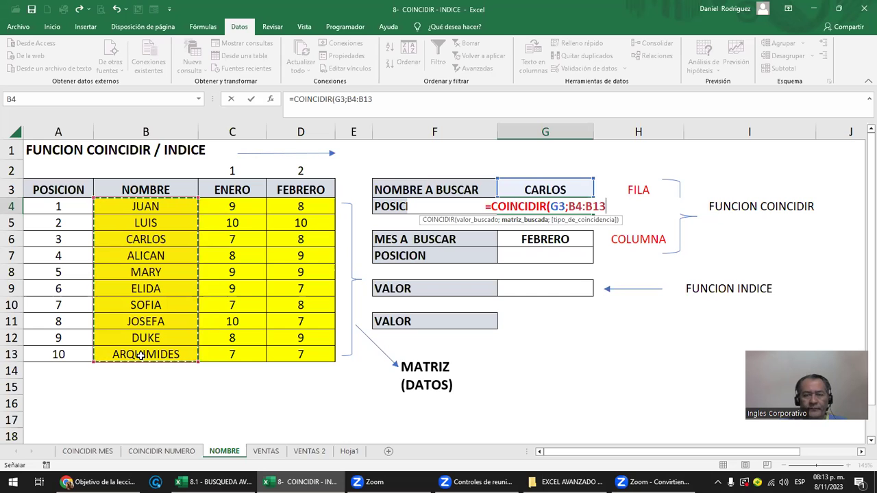
text(;)
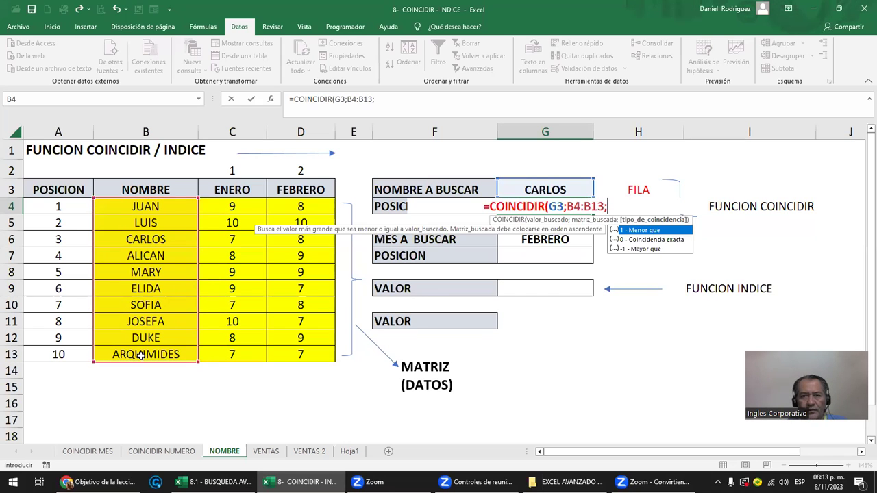
text(0)
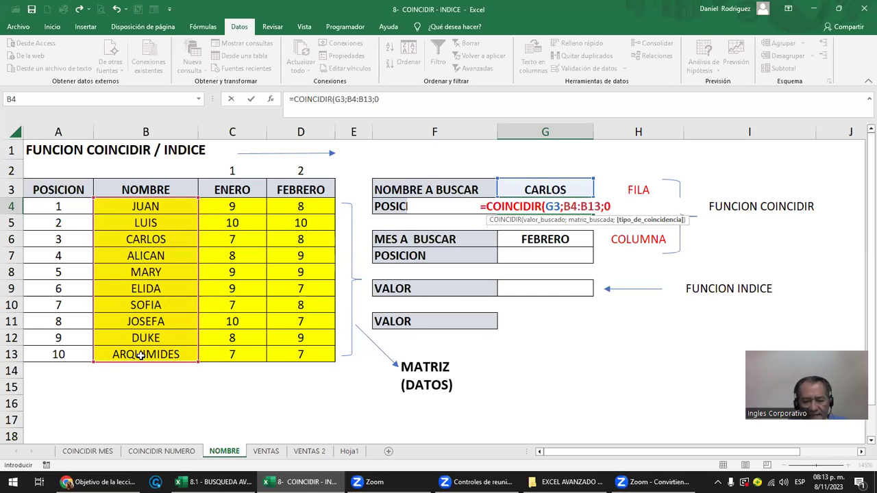
text())
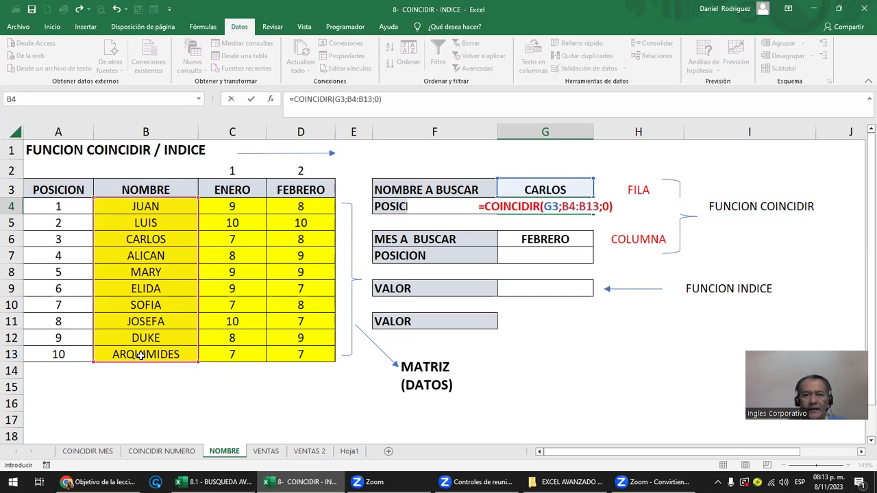
key(Return)
click(537, 195)
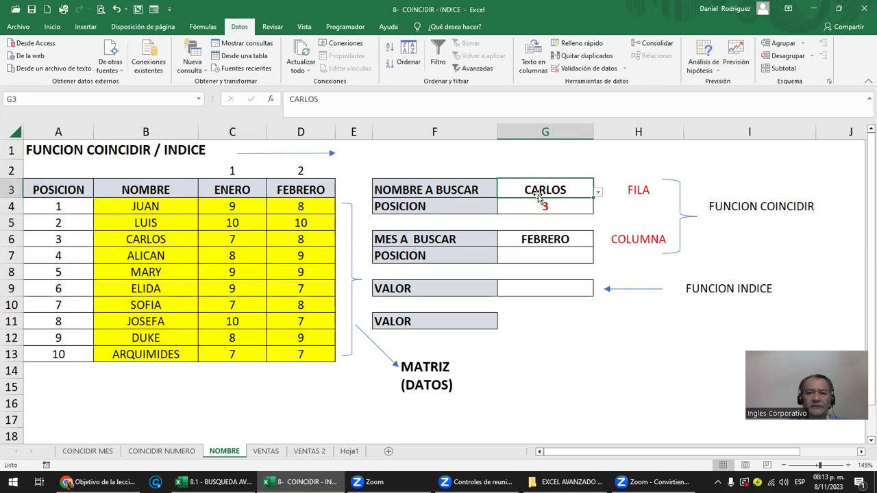
click(536, 210)
drag(52, 243, 146, 241)
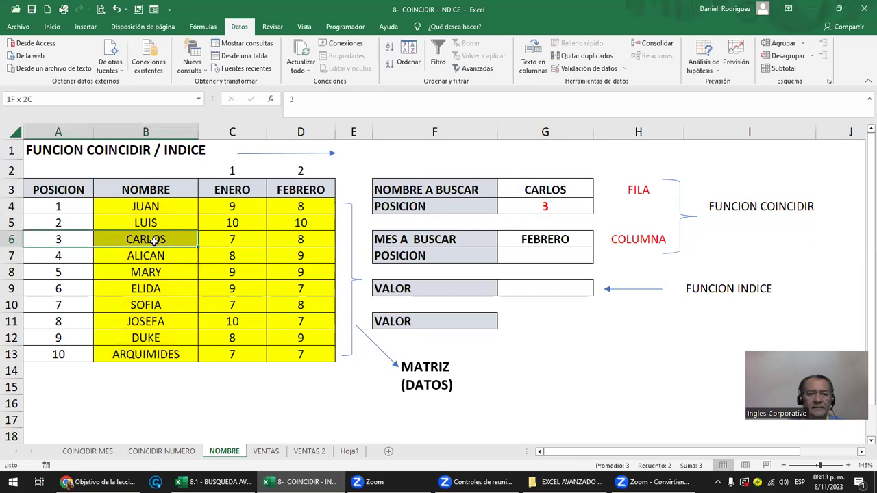
click(44, 238)
click(163, 239)
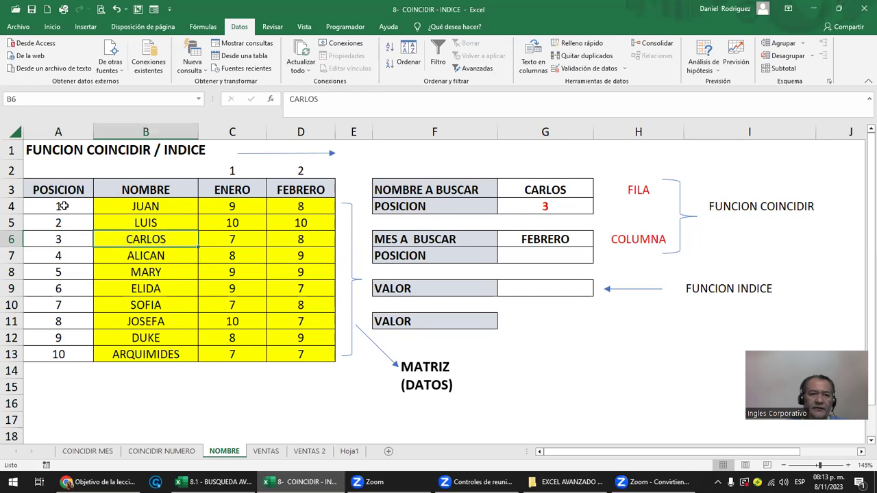
drag(63, 206, 71, 351)
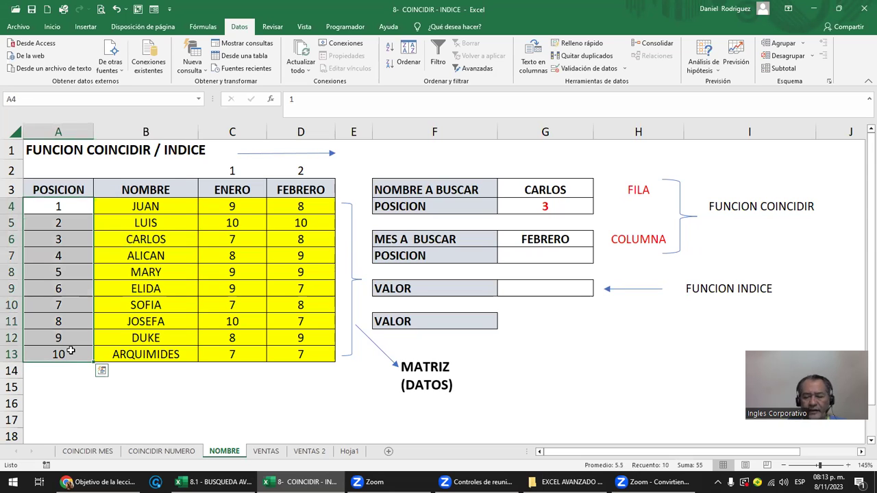
key(Delete)
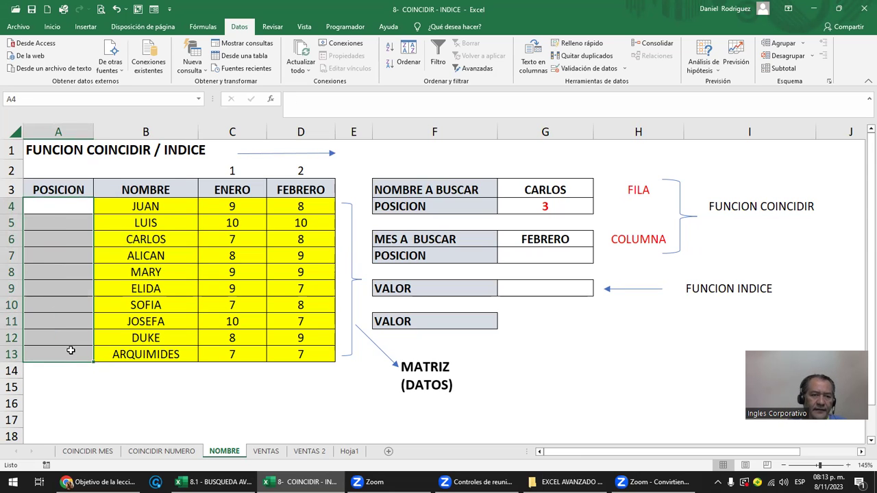
key(ctrl+z)
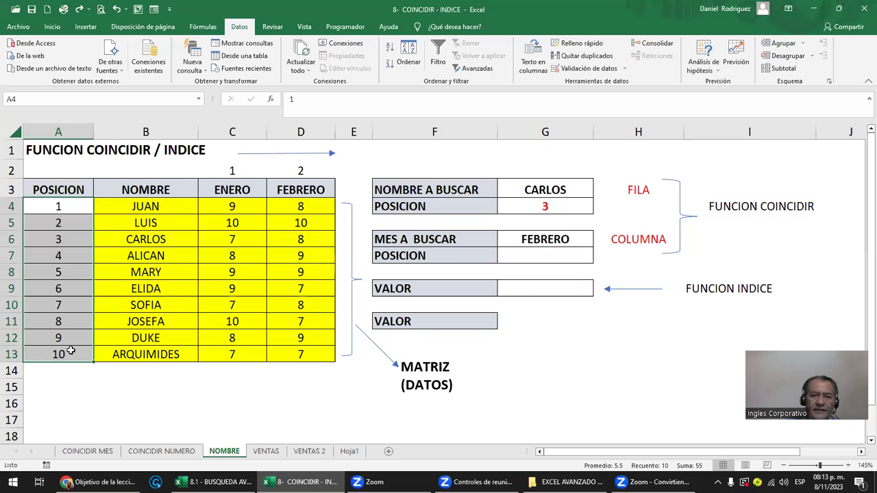
click(518, 254)
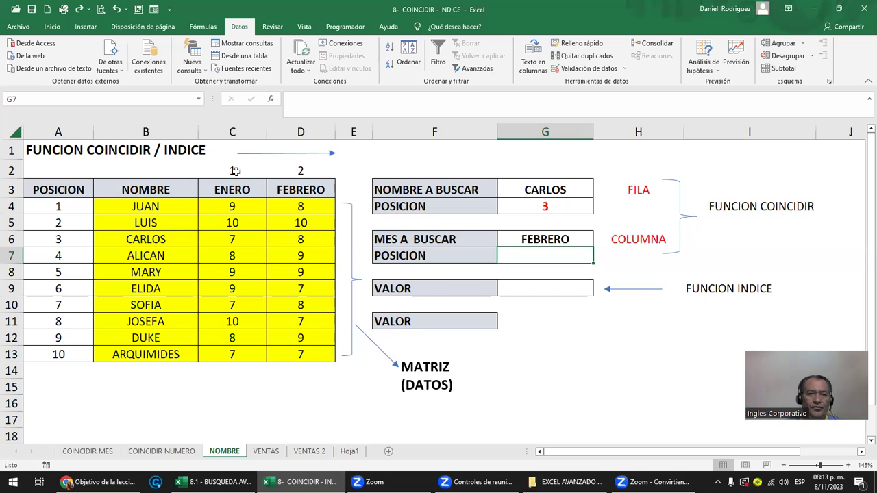
click(225, 169)
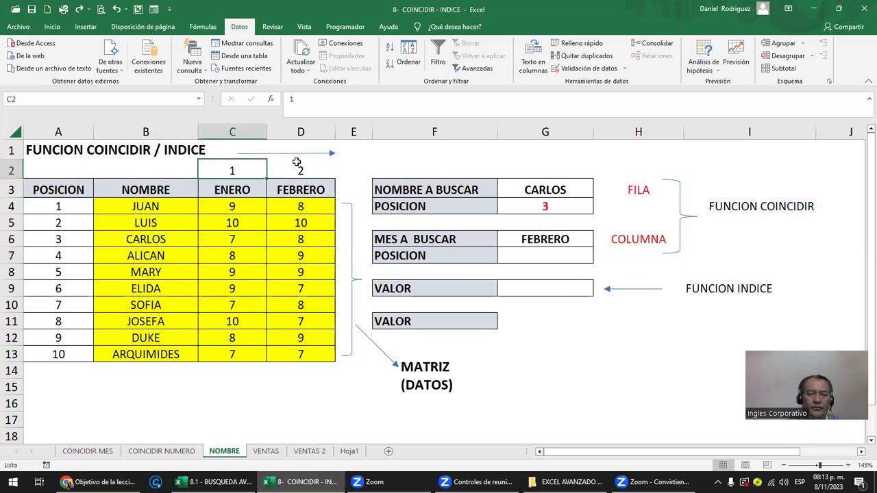
click(235, 186)
key(Right)
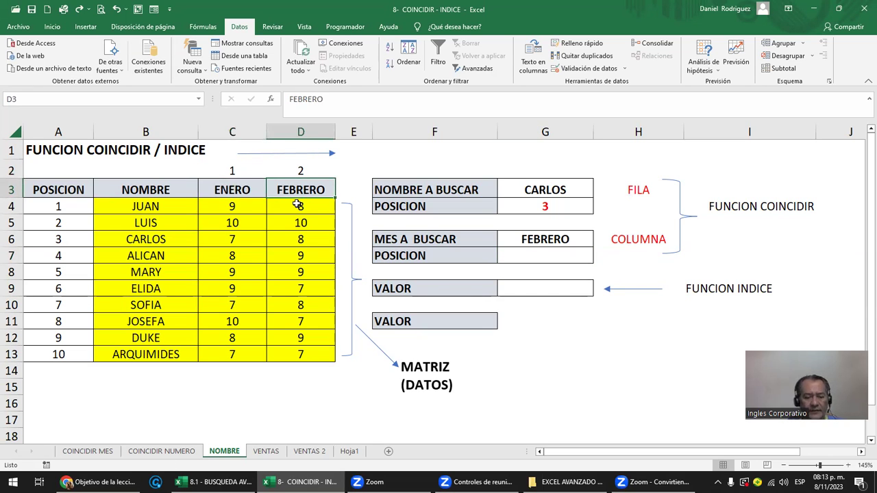
key(ctrl+z)
key(ctrl+z)
key(ctrl+z)
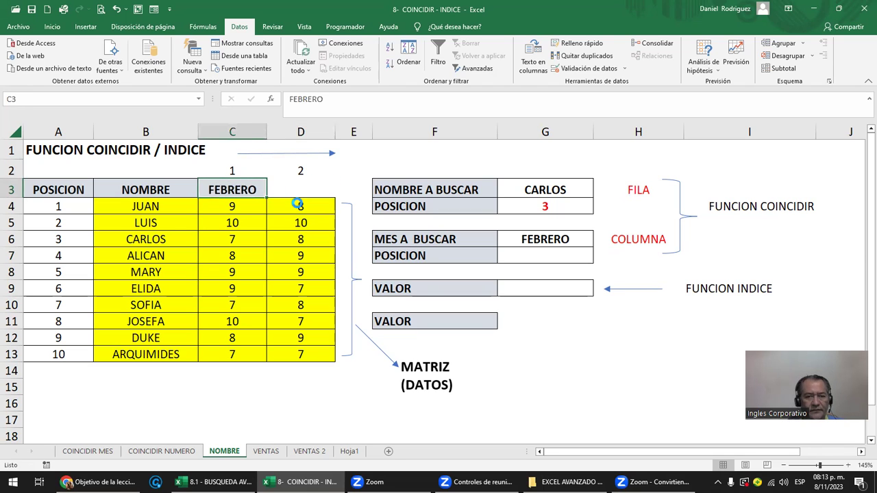
key(ctrl+z)
text(ENERO)
key(Return)
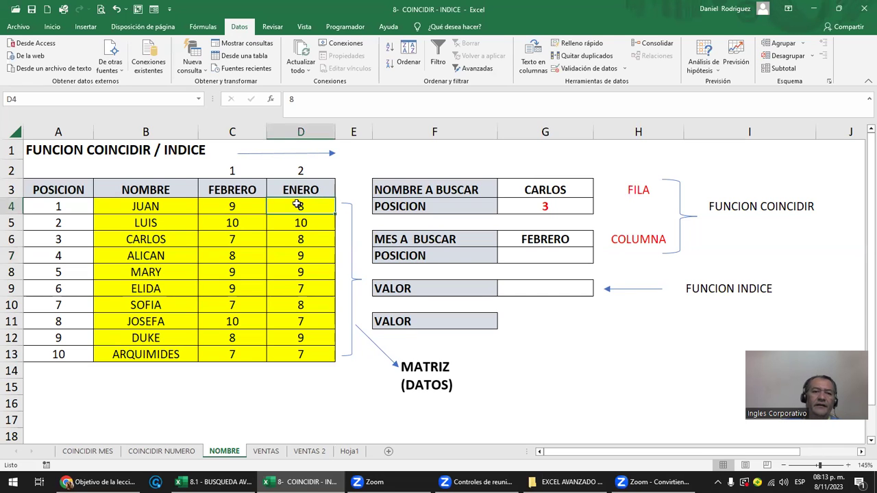
click(232, 130)
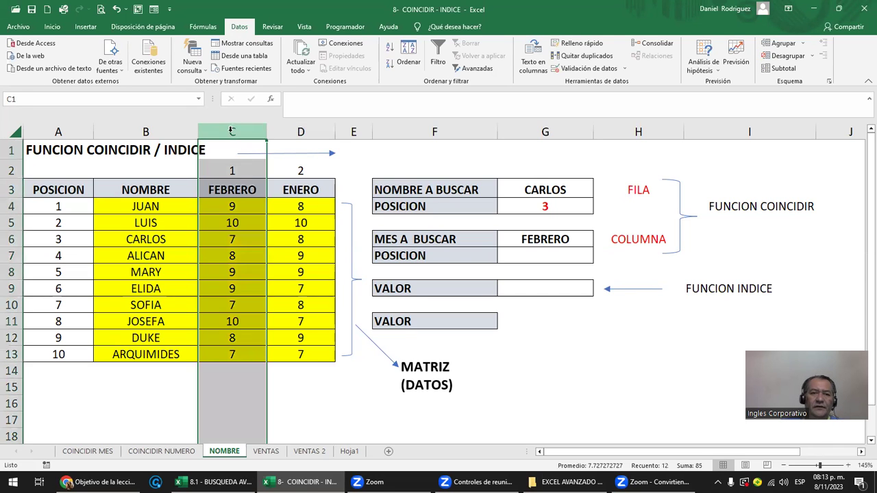
drag(232, 130, 300, 131)
click(300, 131)
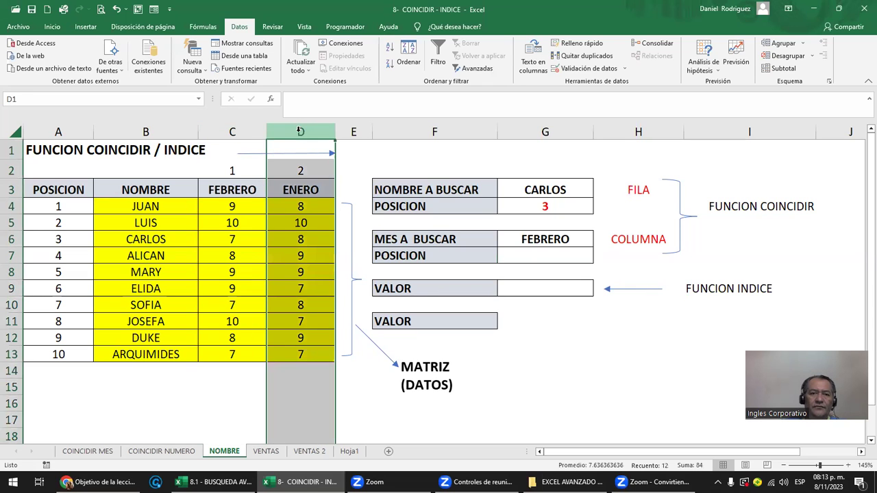
click(226, 184)
click(309, 182)
key(ctrl+z)
key(ctrl+z)
key(ctrl+z)
key(ctrl+z)
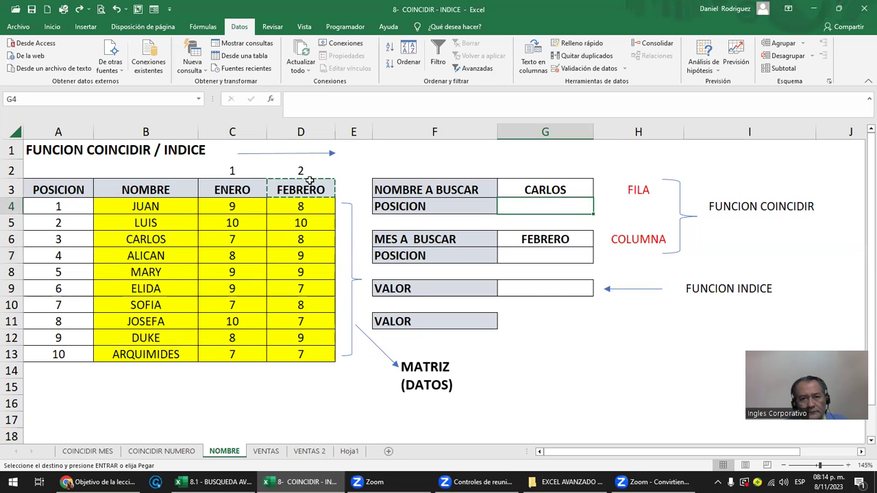
key(ctrl+y)
key(Escape)
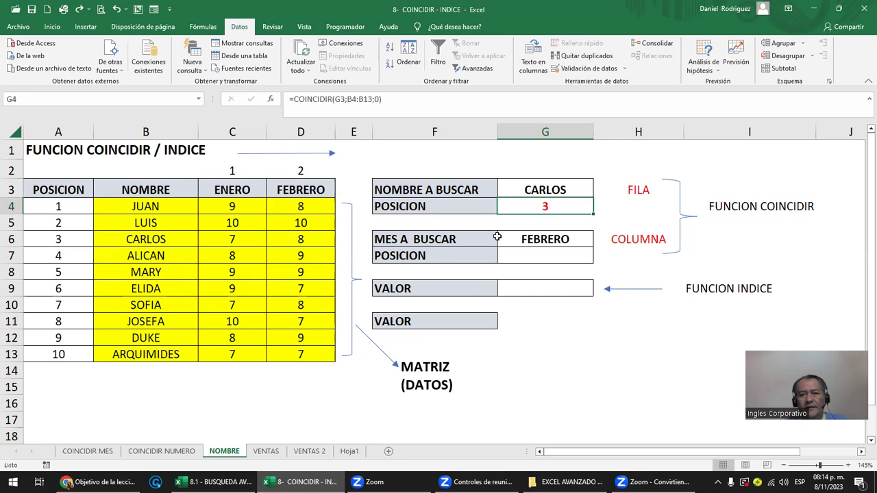
click(533, 250)
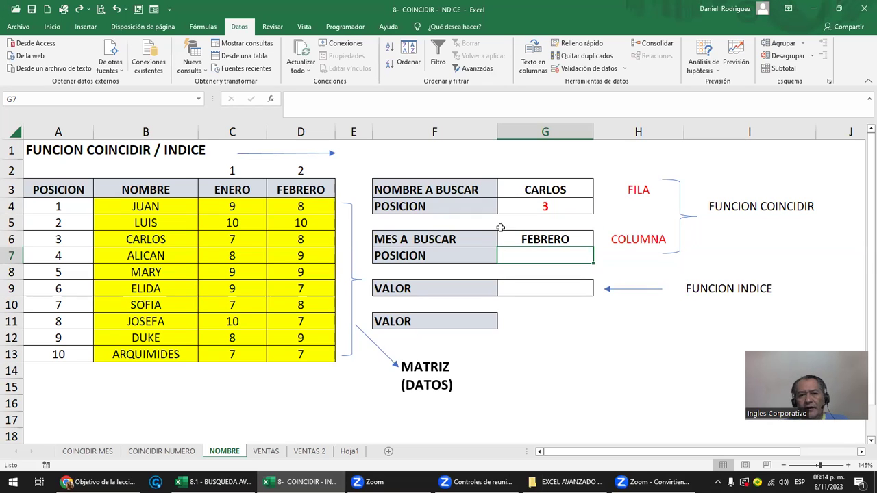
Point out the ENERO/FEBRERO headers, the FILA and COLUMNA labels and the FUNCION COINCIDIR note
drag(231, 187, 297, 186)
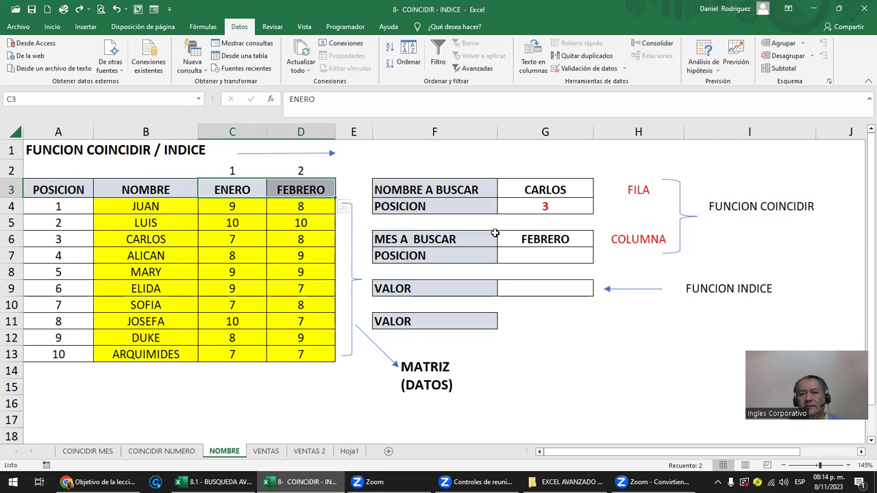
click(638, 238)
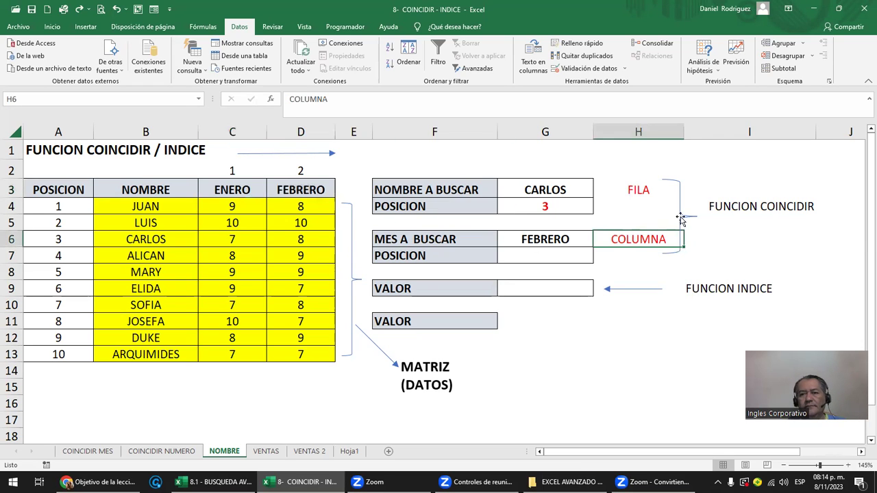
click(745, 206)
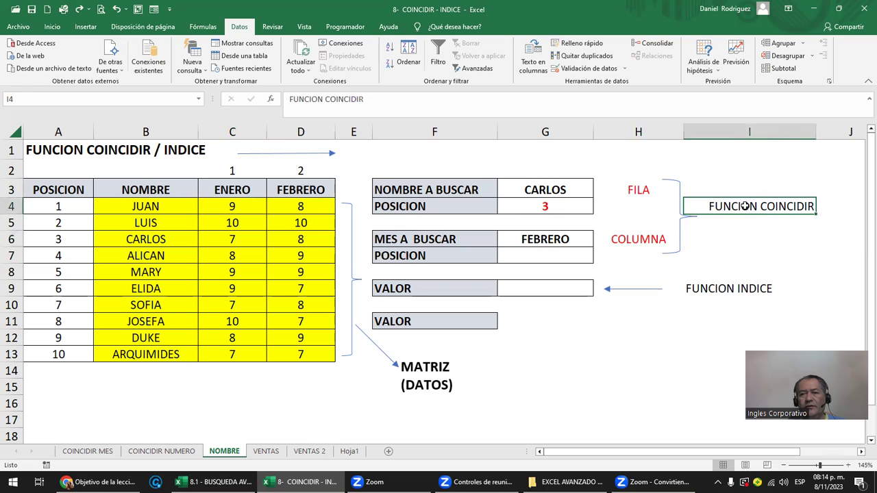
click(645, 191)
click(643, 236)
click(753, 205)
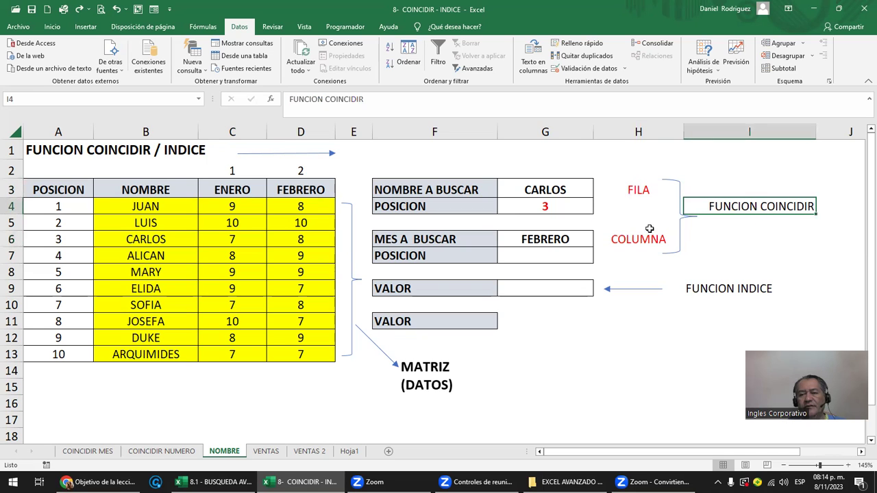
Enter =COINCIDIR(G6;C3:D3;0) in G7 to find the month's position
click(577, 256)
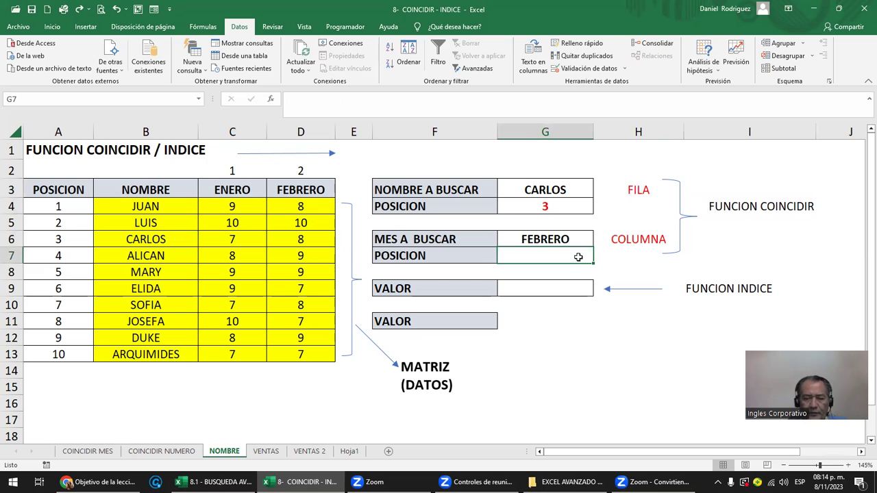
text(=COIN)
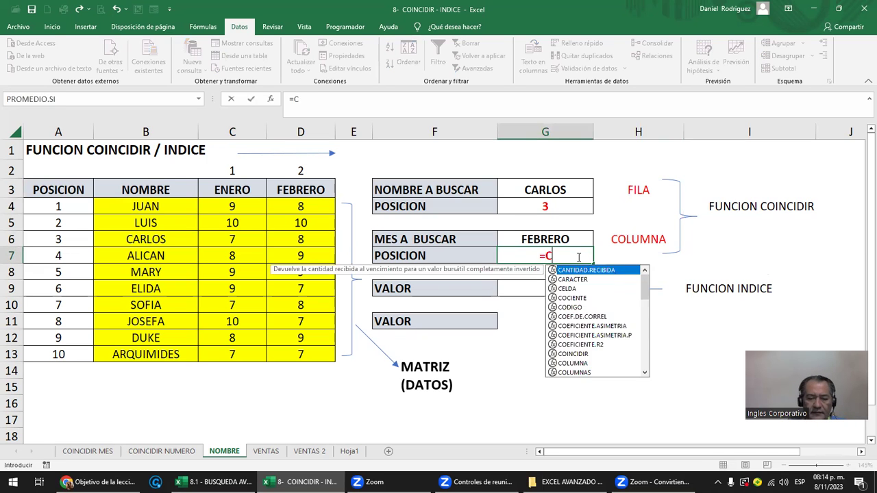
key(Tab)
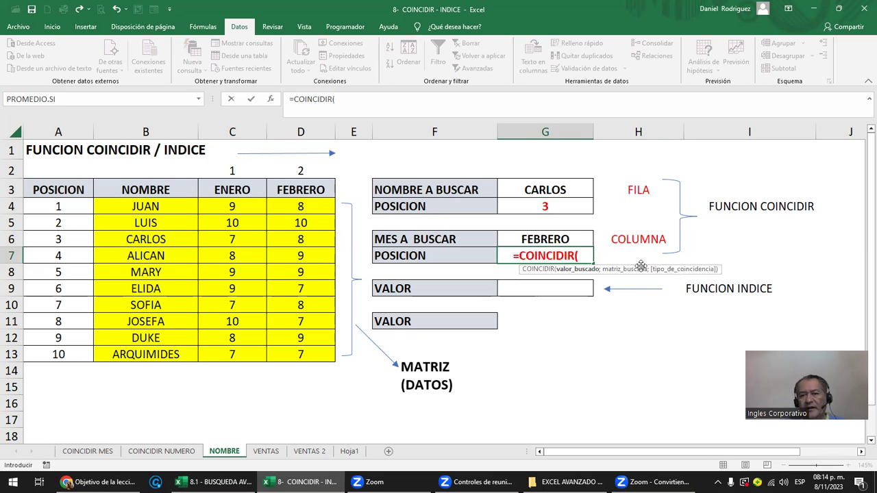
click(538, 241)
text(;)
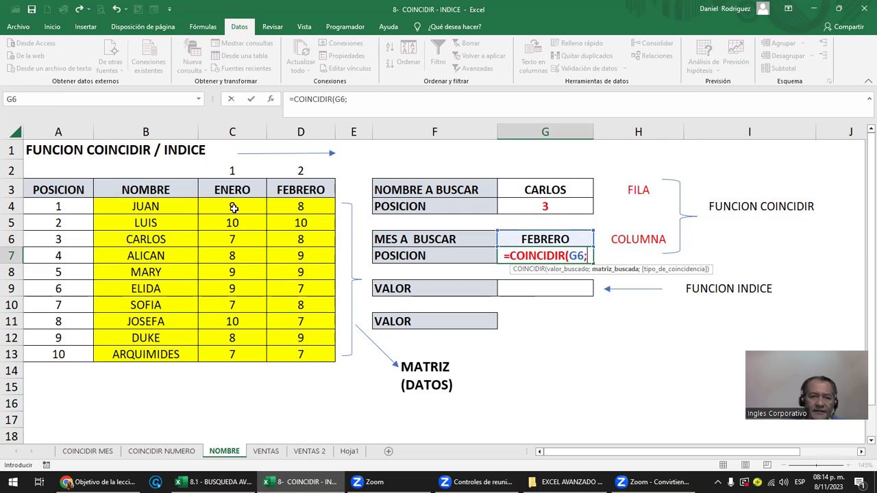
drag(229, 190, 300, 191)
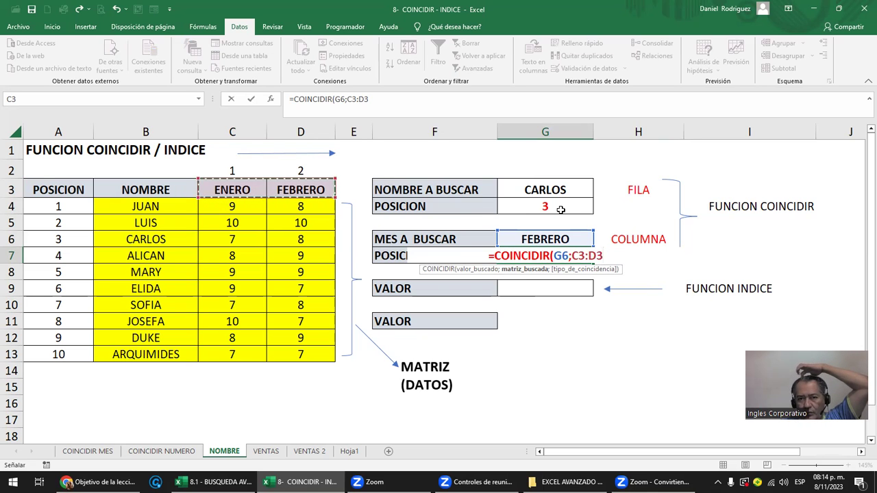
text(;)
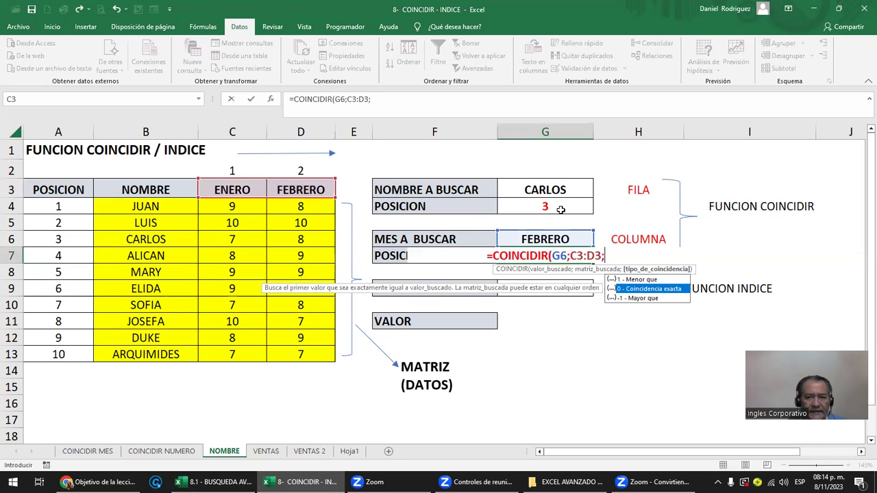
text(0))
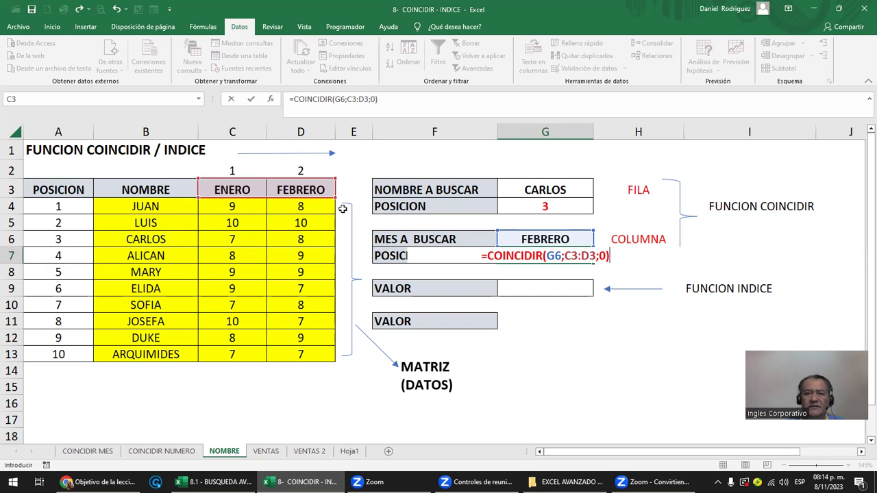
key(Return)
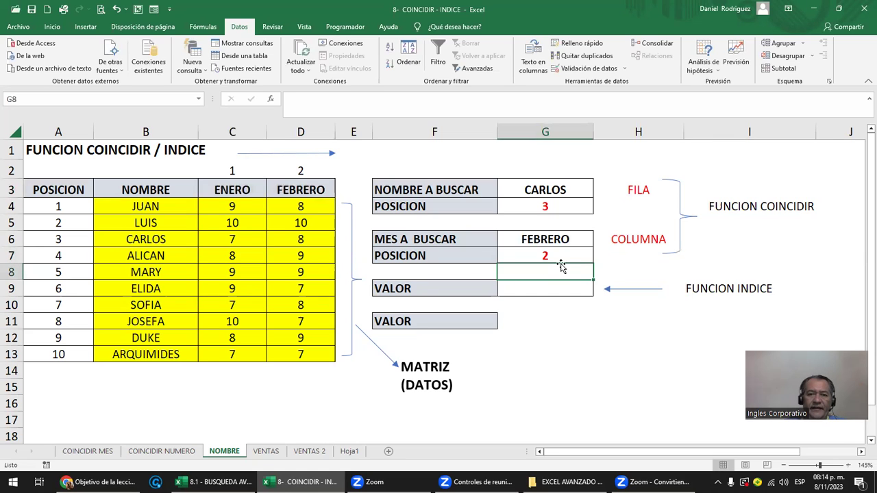
Rewrite the month headers, copying FEBRERO into the first and retyping ENERO in the second
click(560, 258)
click(245, 195)
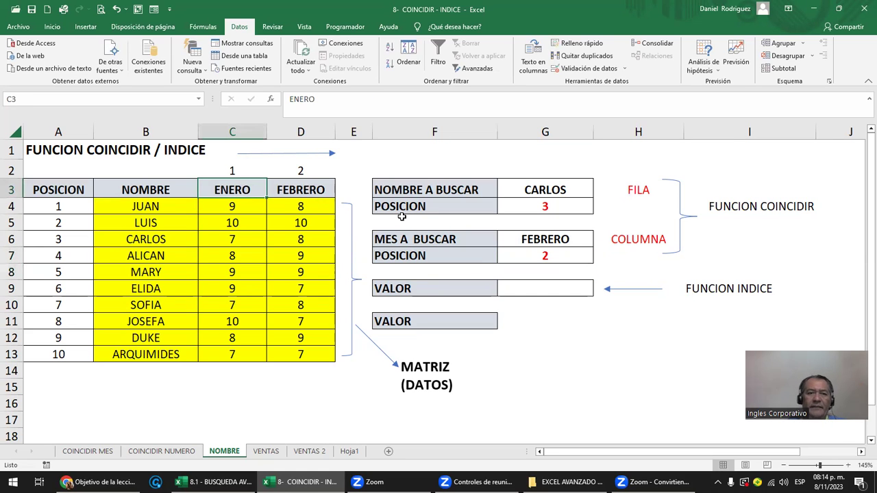
key(Right)
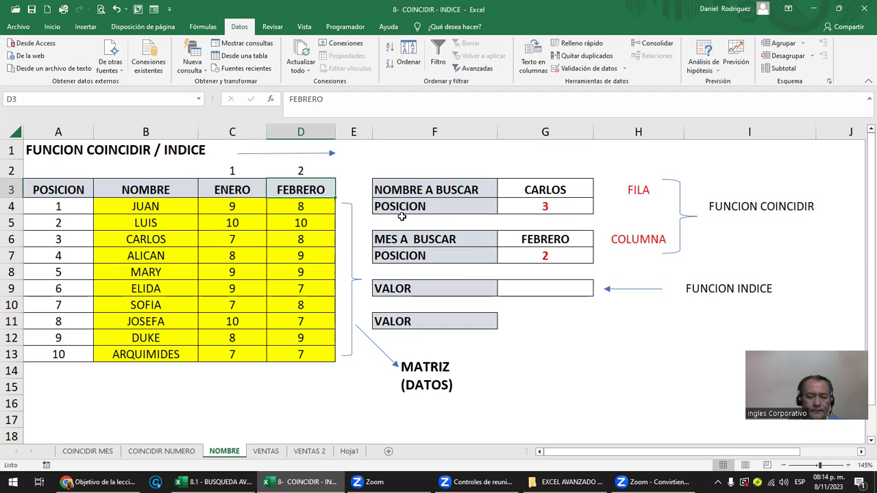
key(ctrl+c)
key(Left)
key(ctrl+v)
key(Right)
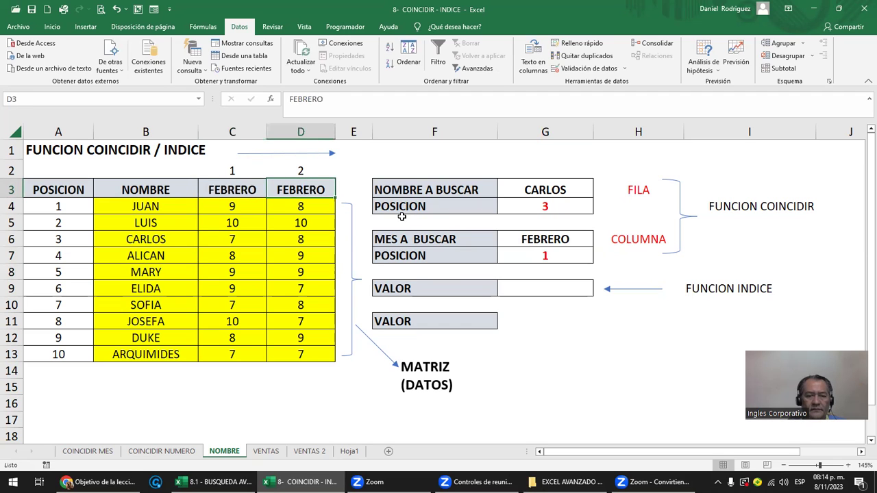
text(EBER)
key(BackSpace)
key(BackSpace)
key(BackSpace)
text(ENERO)
key(F2)
key(Left)
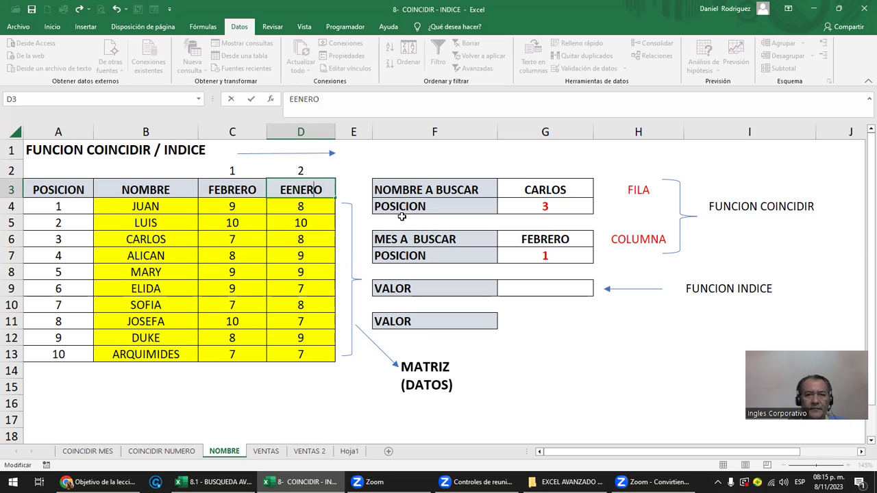
key(Delete)
key(Return)
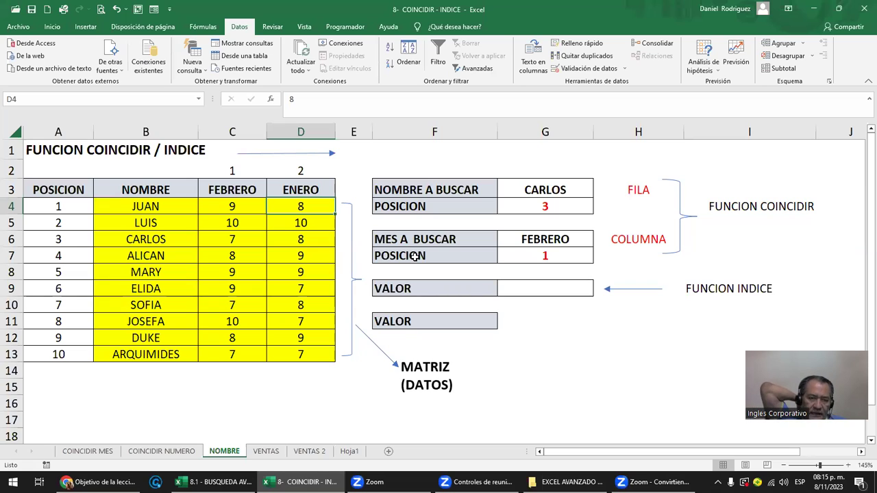
Undo the header edits and the G7 formula, cancelling the pending copy
key(ctrl+z)
key(ctrl+z)
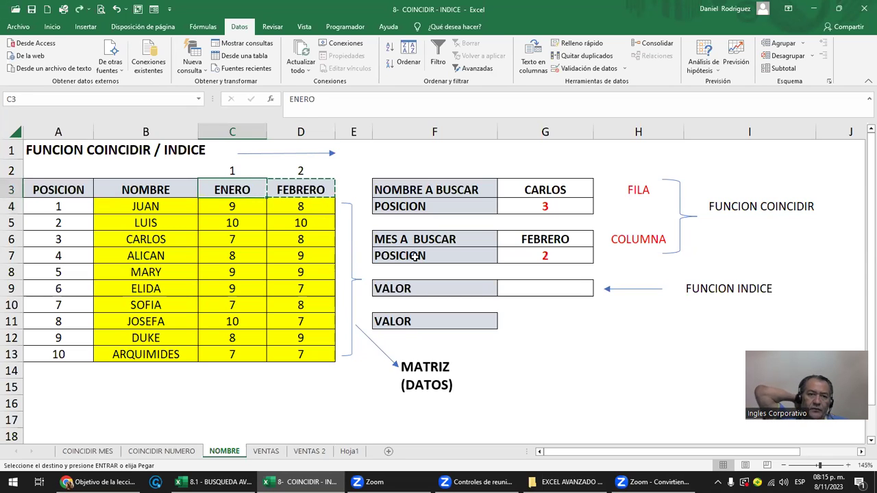
key(Escape)
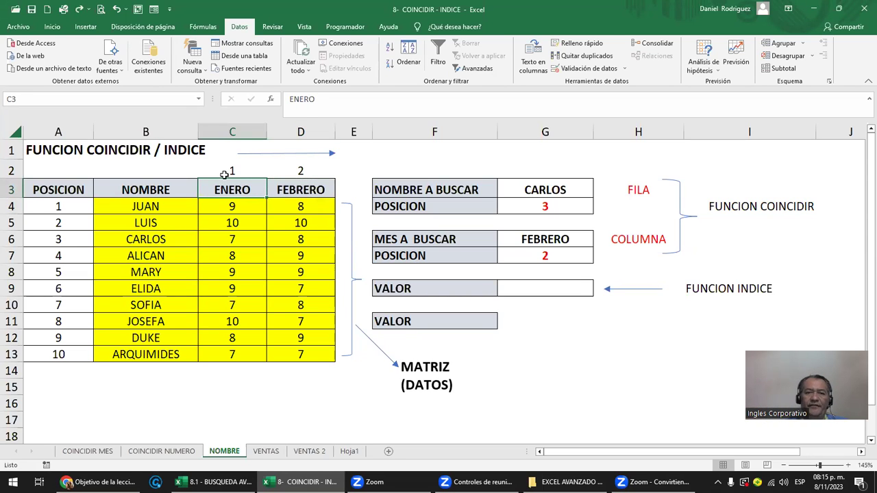
click(322, 190)
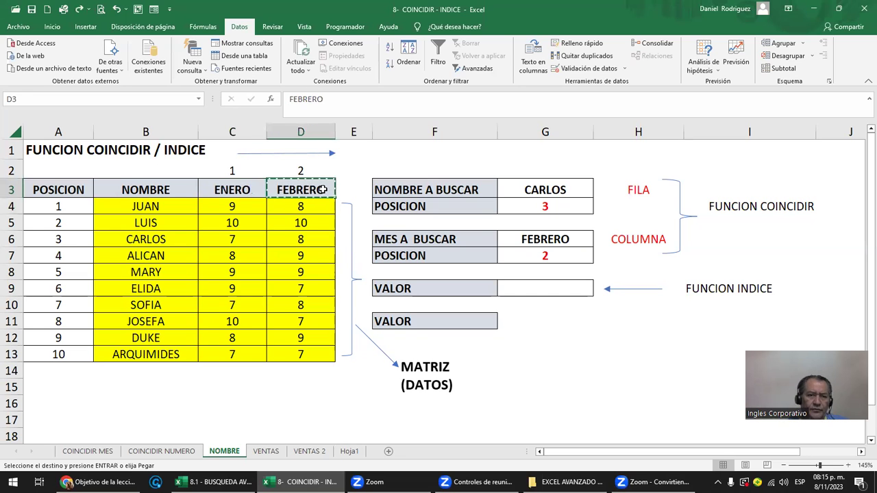
drag(322, 190, 253, 190)
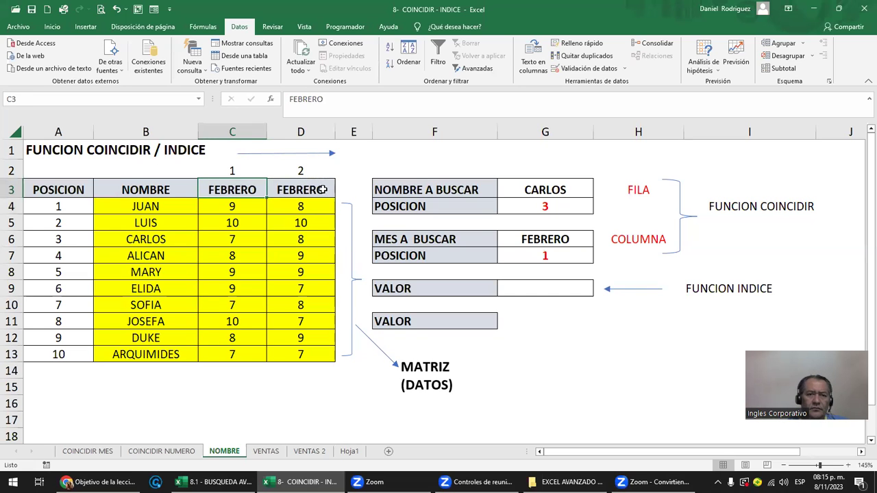
click(226, 132)
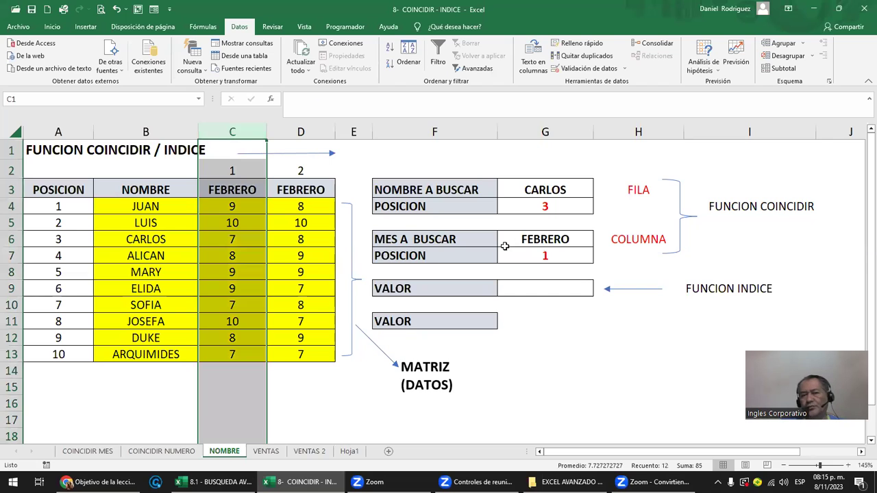
key(ctrl+z)
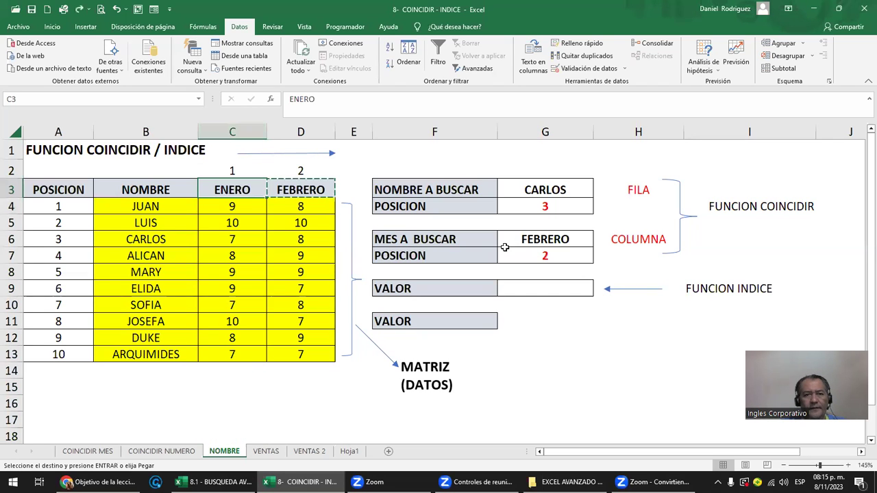
key(ctrl+z)
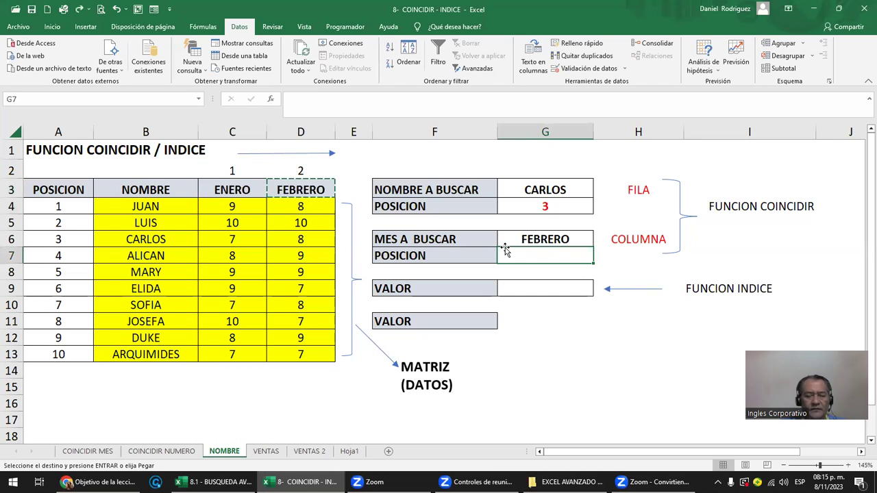
key(Escape)
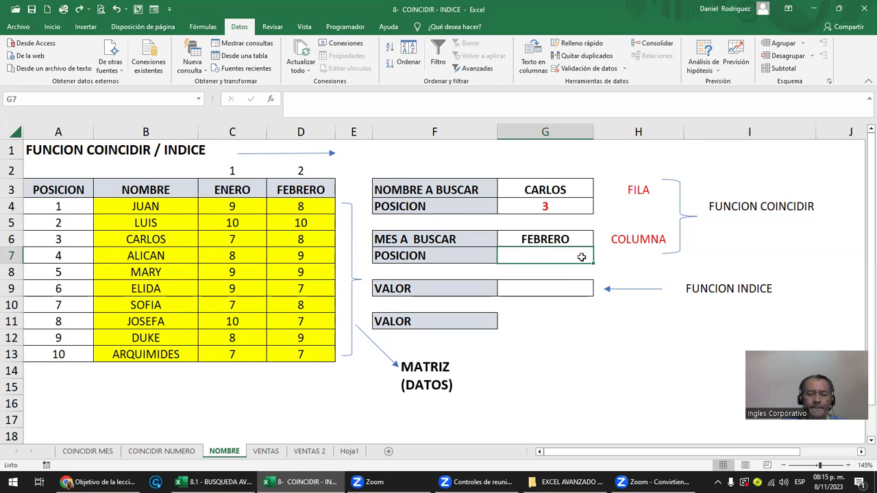
key(ctrl+y)
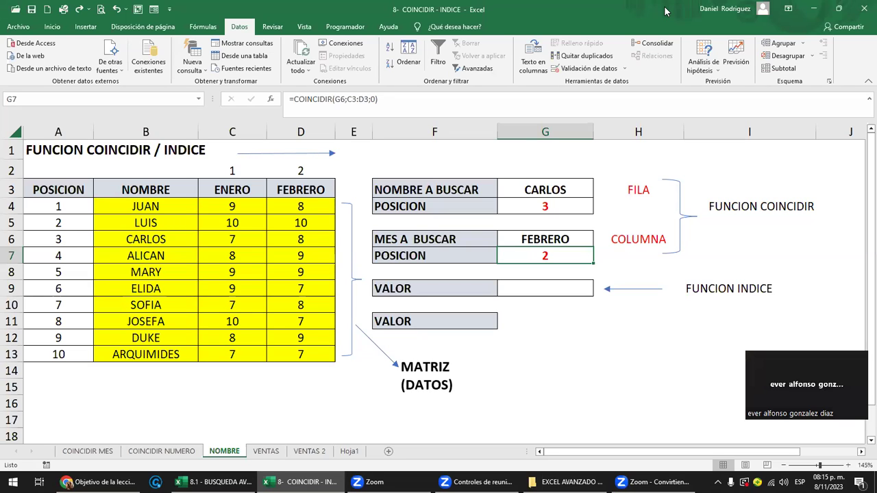
click(520, 289)
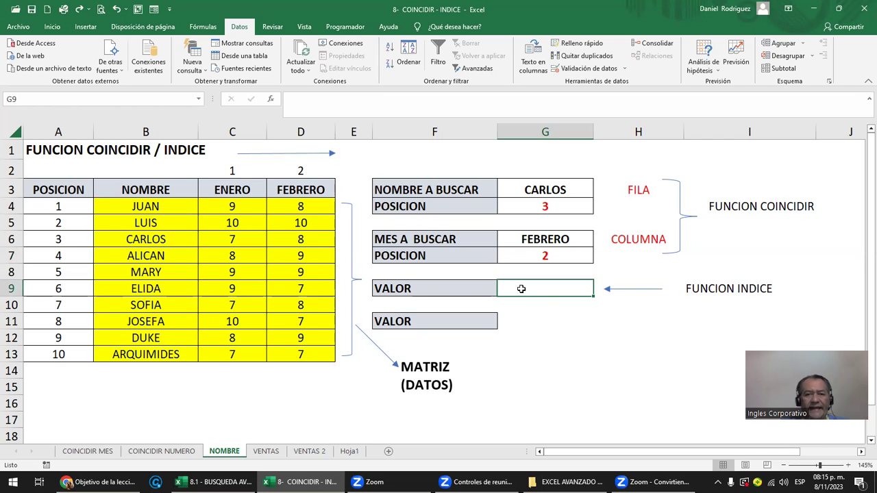
click(556, 186)
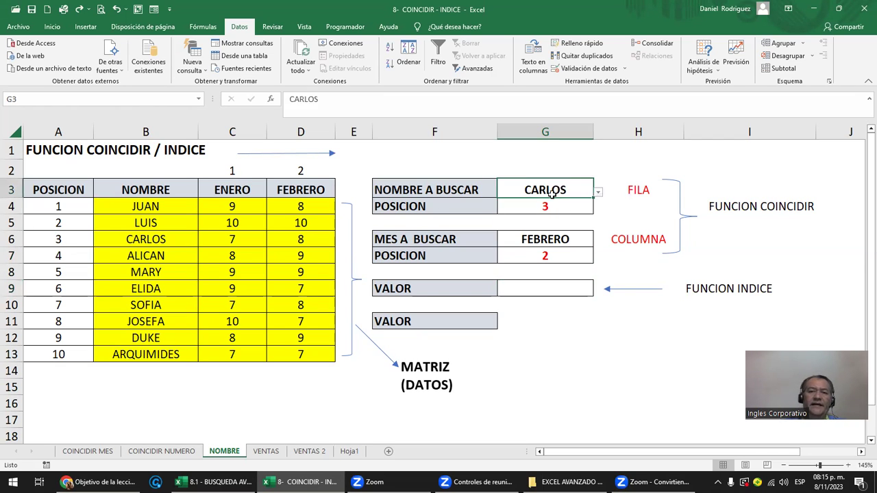
click(542, 206)
click(543, 239)
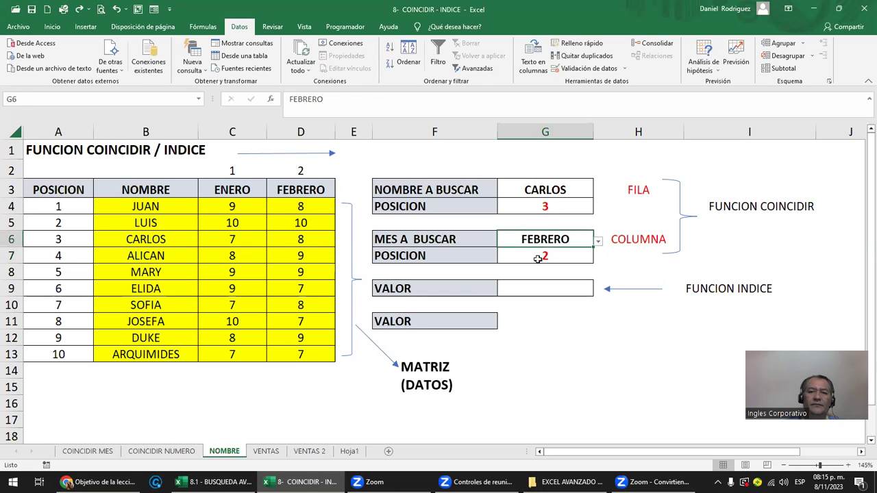
click(542, 255)
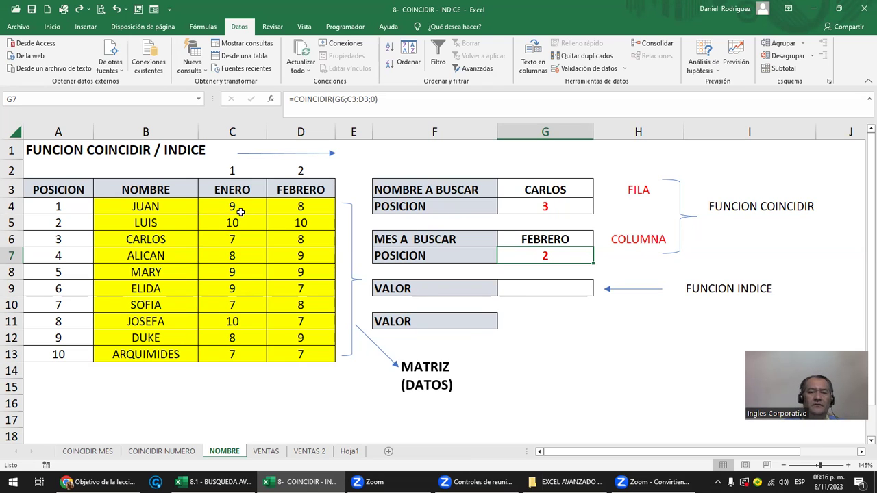
Make the text of table B3:D13 yellow so it disappears into the yellow fill
click(150, 185)
drag(214, 195, 319, 359)
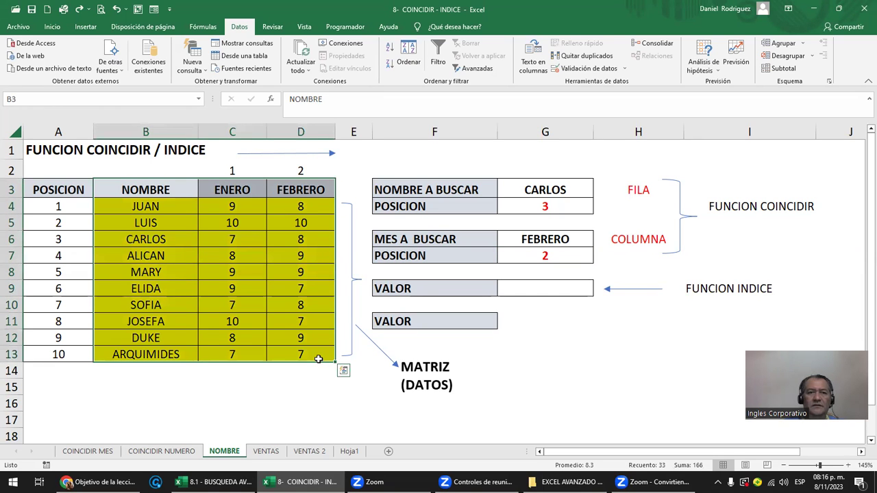
click(52, 26)
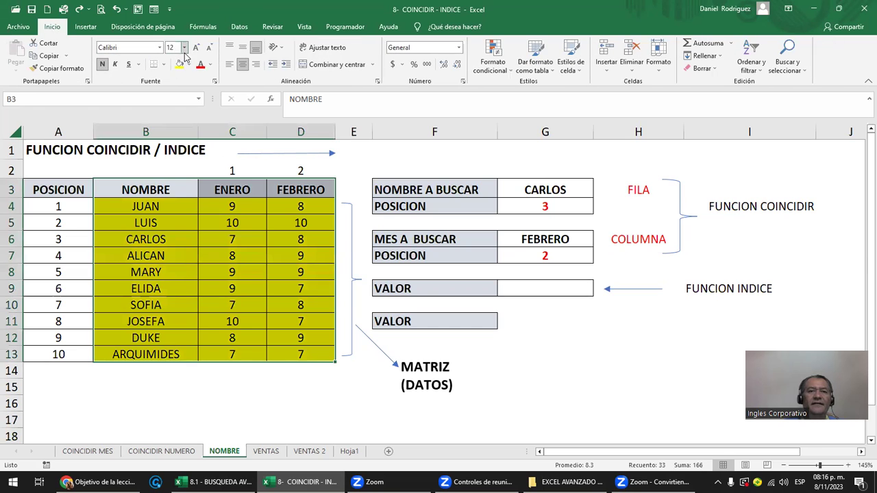
click(189, 64)
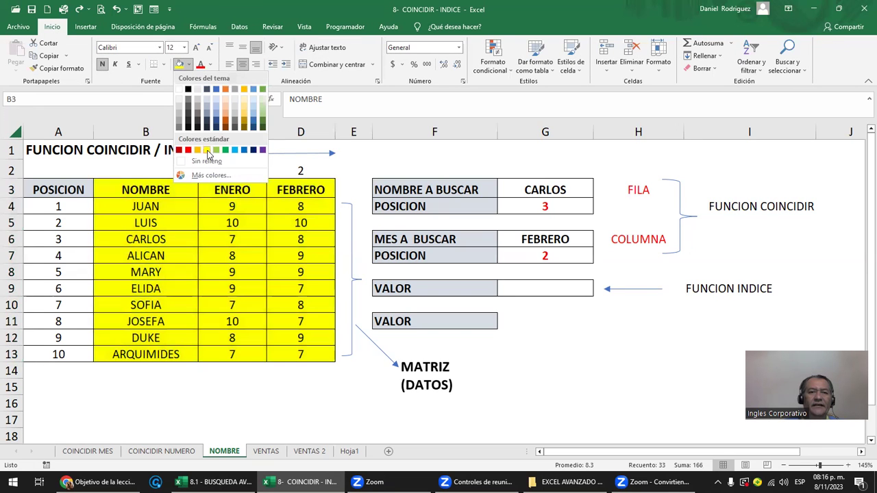
click(211, 64)
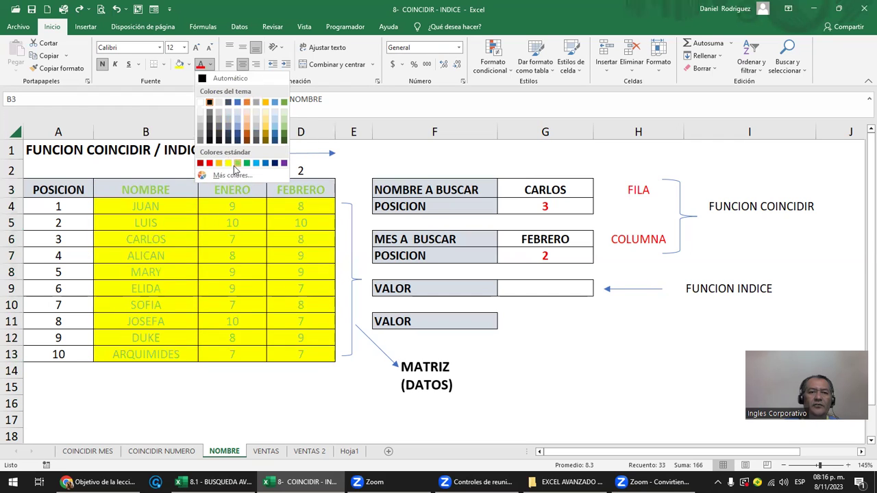
click(235, 163)
click(210, 64)
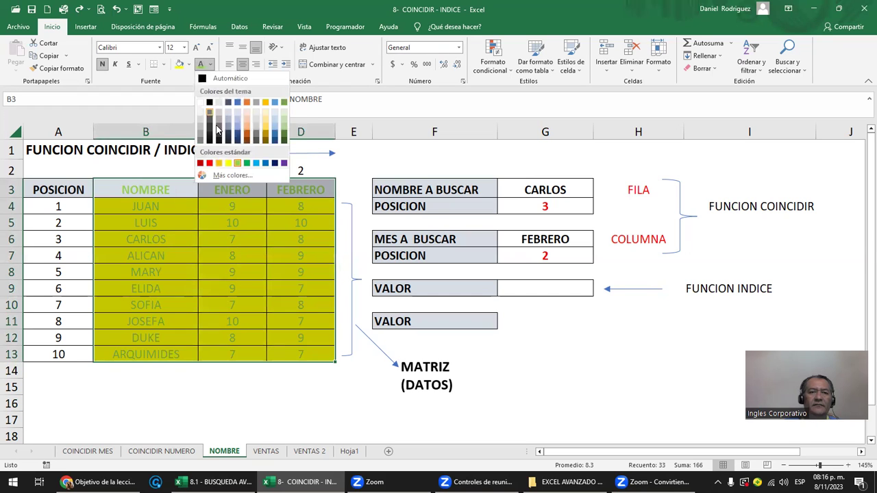
click(228, 163)
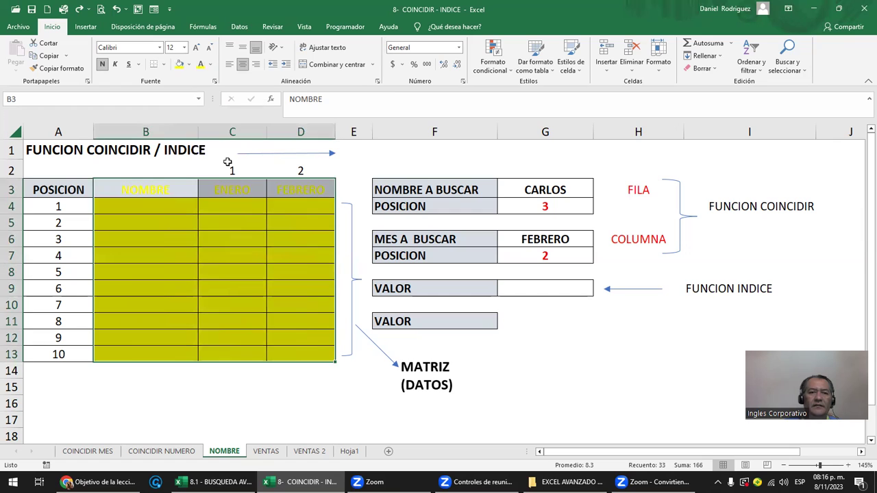
click(613, 339)
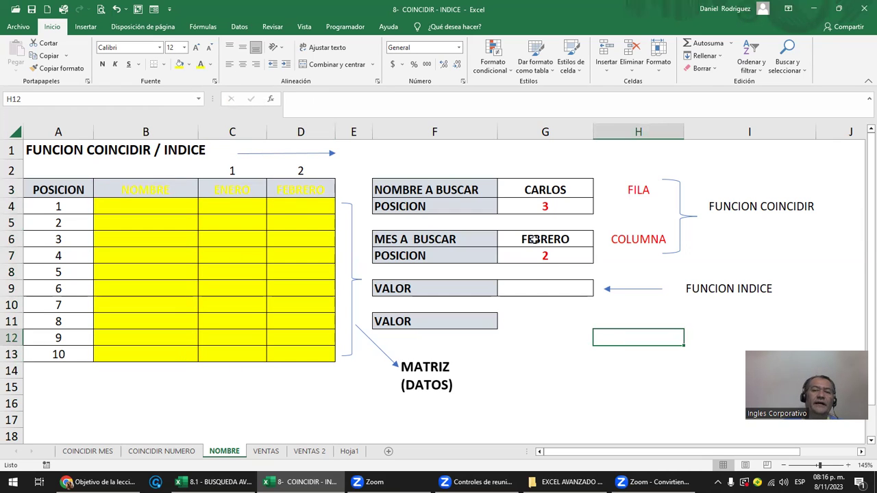
click(537, 287)
Type =INDICE(C4:D13;G4;G7) into G9
text(=)
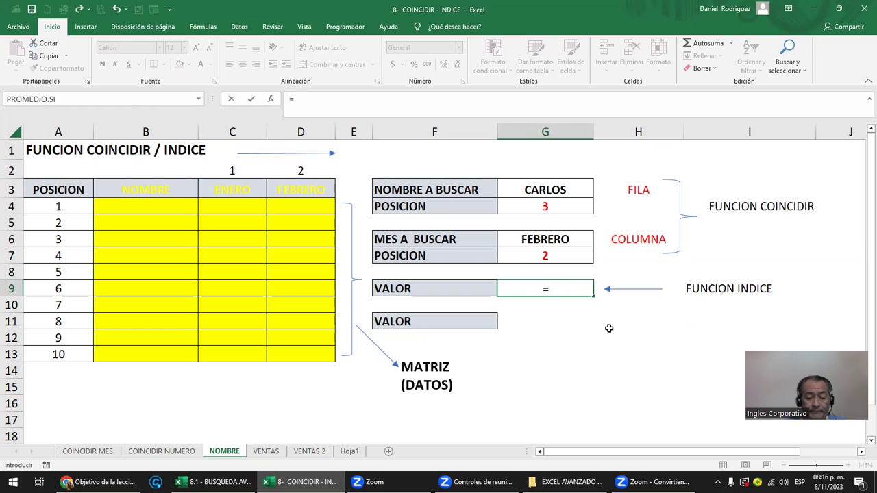
text(IN)
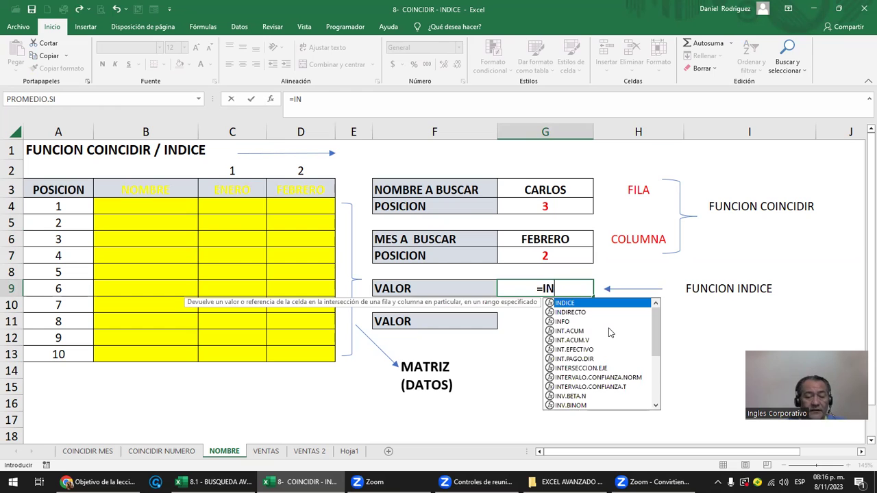
key(Tab)
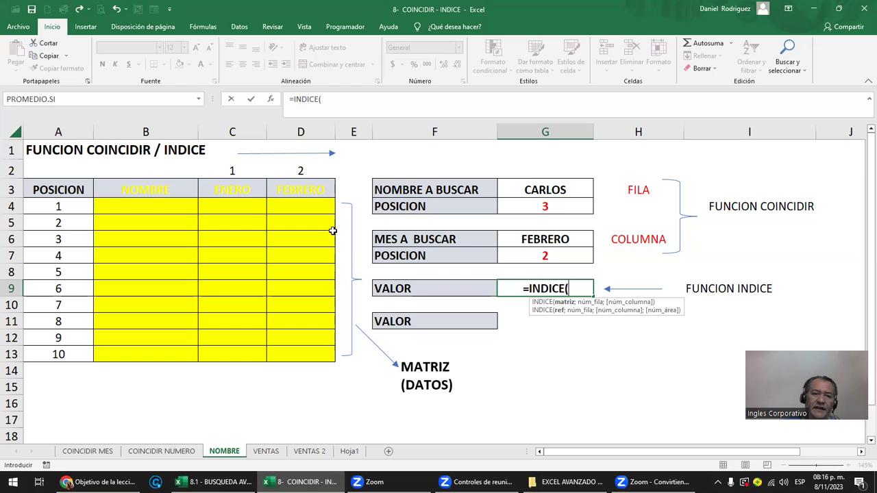
drag(217, 208, 293, 351)
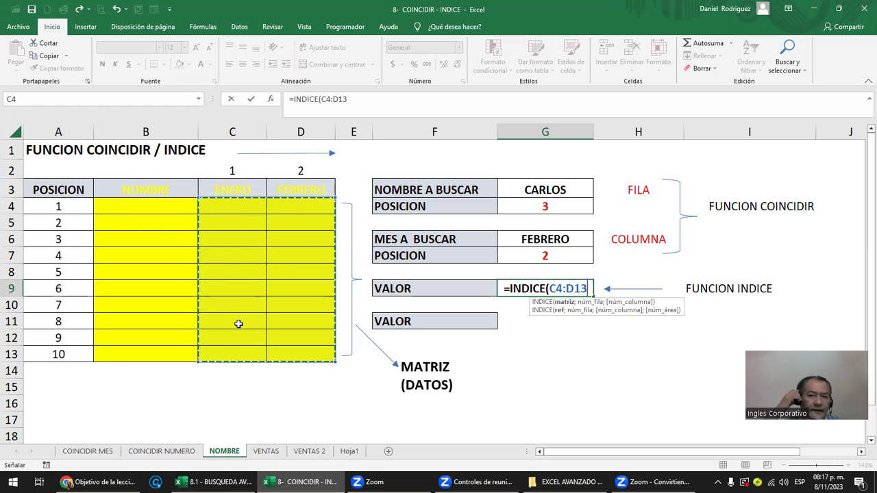
text(;)
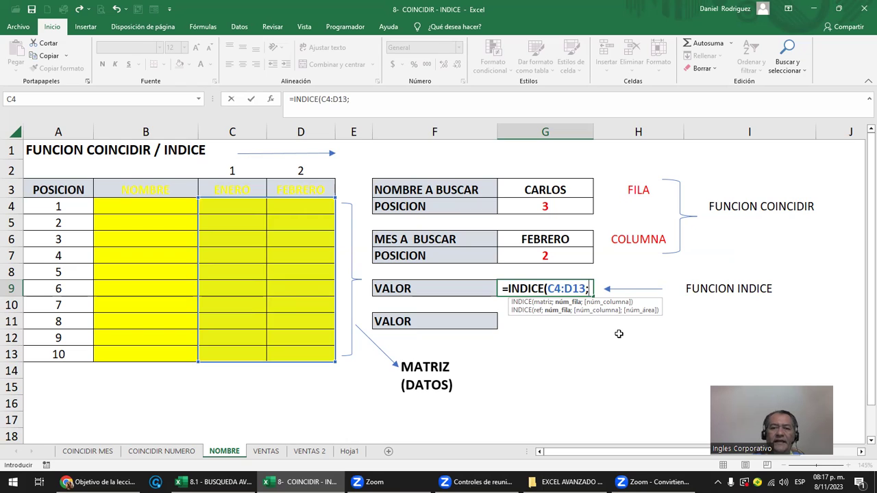
click(532, 205)
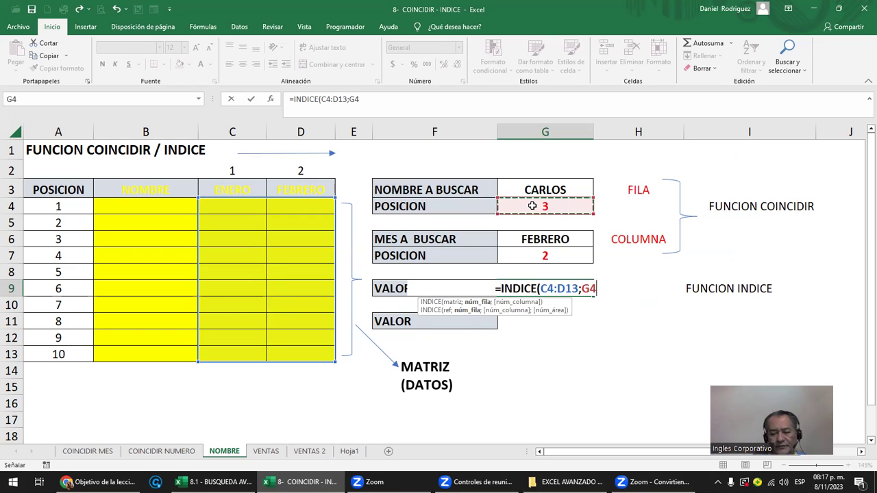
text(;)
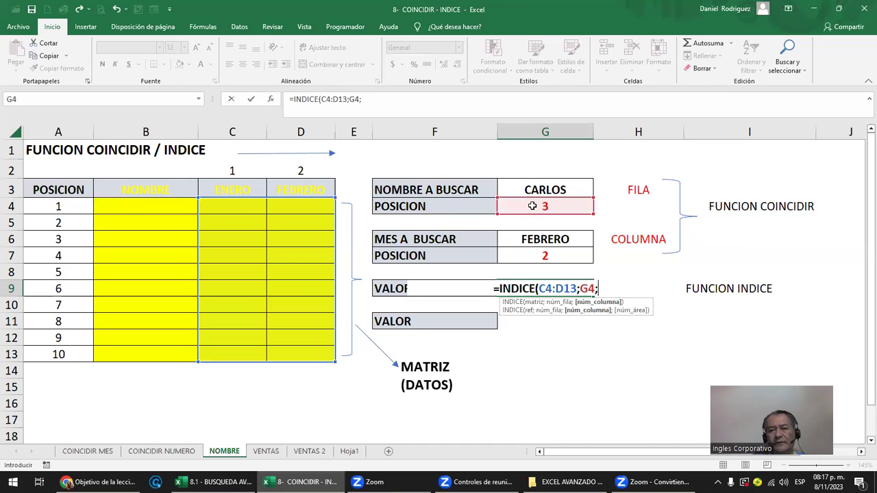
click(558, 255)
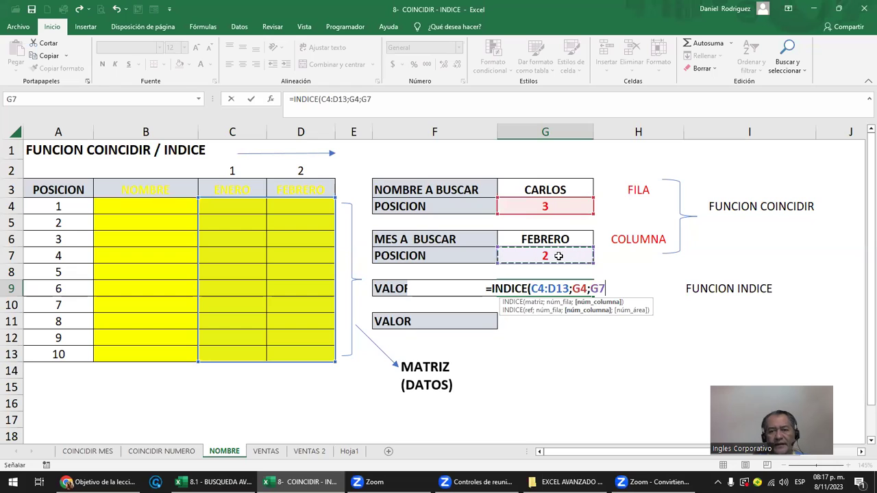
text())
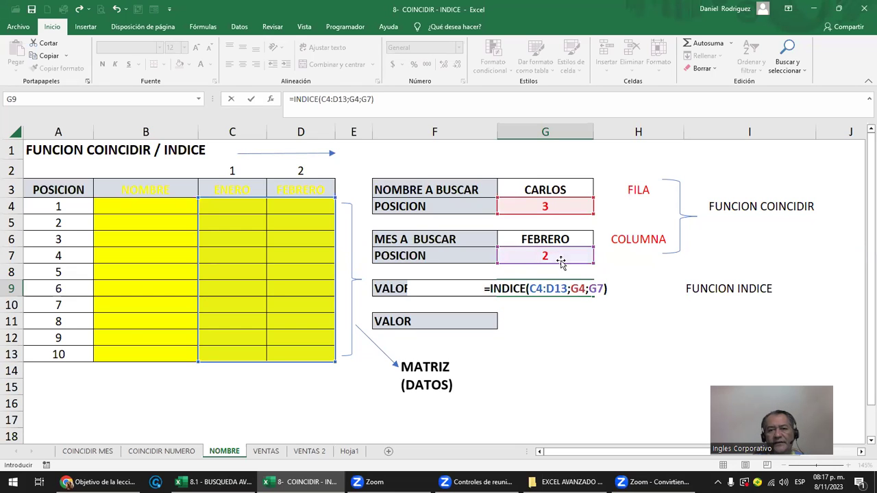
Review the formula's range, row and column arguments, then commit it so G9 shows 8
click(543, 288)
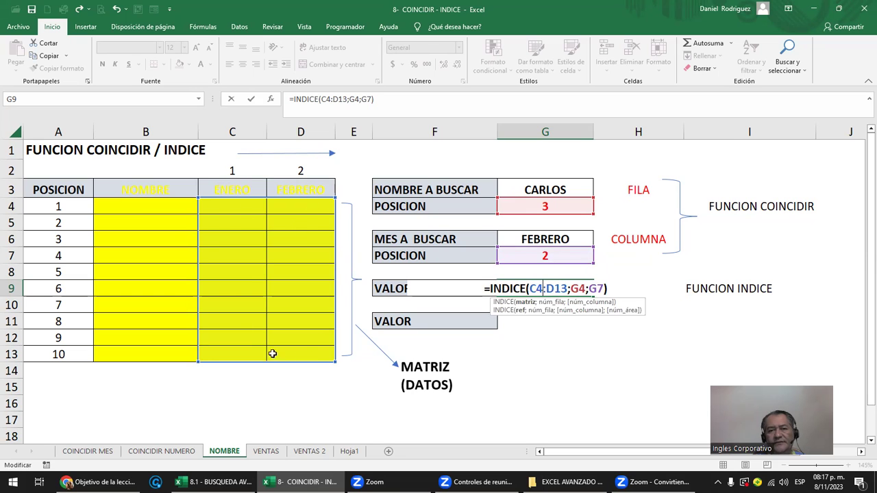
click(578, 288)
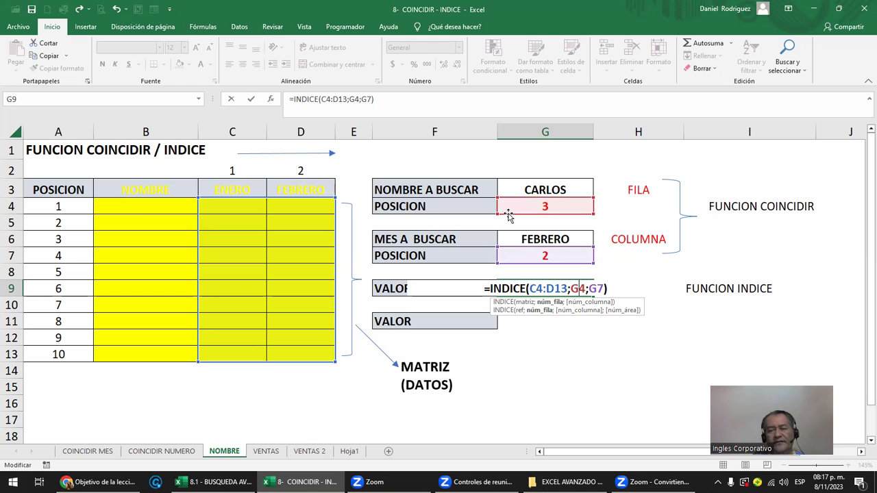
click(598, 289)
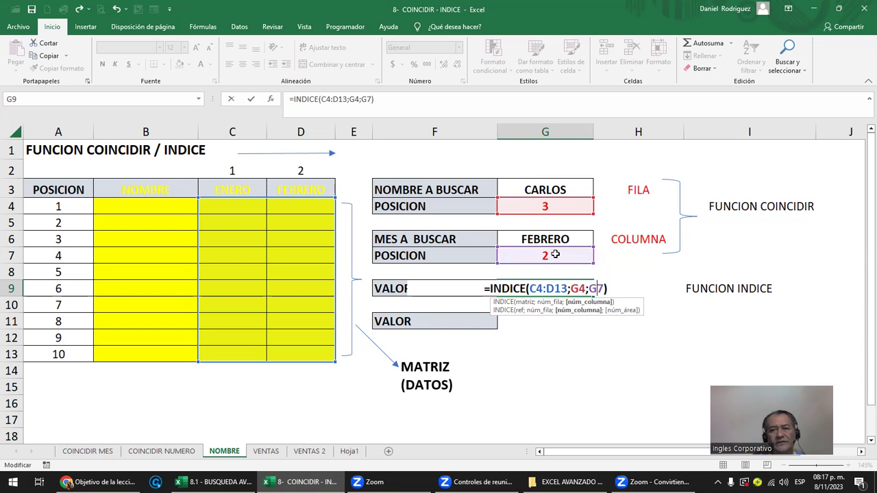
key(Return)
click(547, 287)
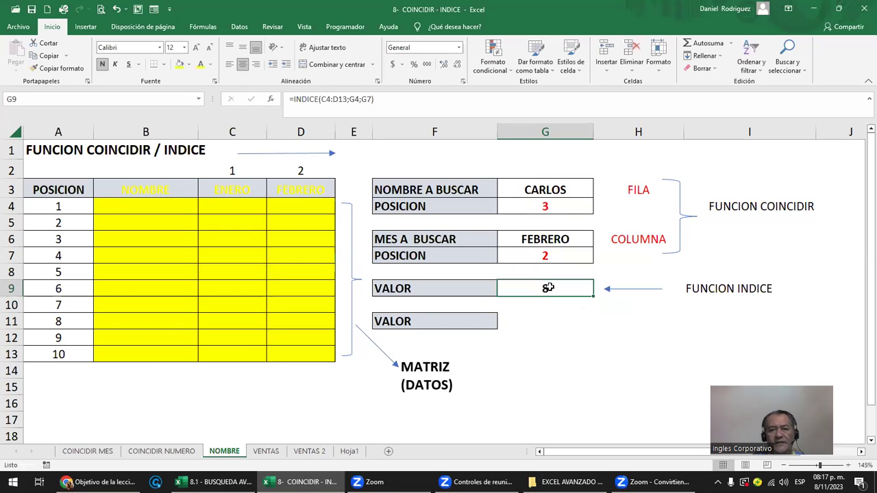
Switch the month to ENERO and restore the table text to automatic black
click(552, 239)
click(598, 242)
click(535, 253)
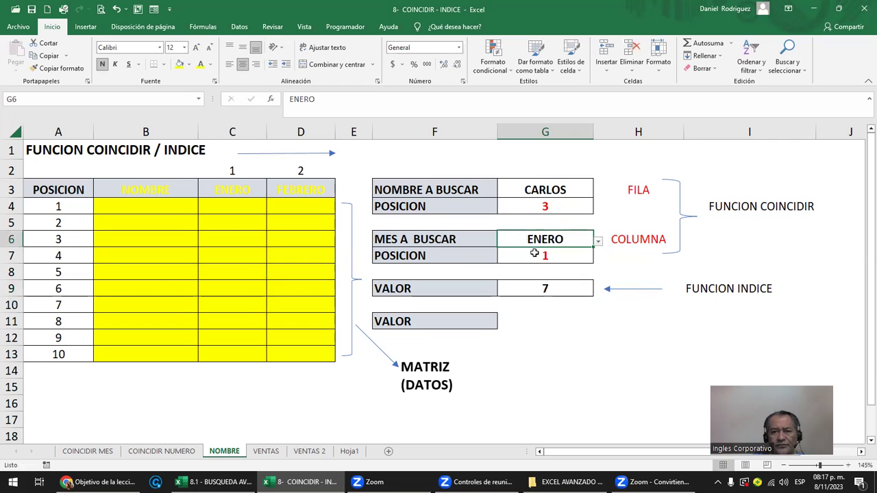
mouse_move(127, 191)
mouse_down()
mouse_move(281, 302)
mouse_move(299, 356)
mouse_up()
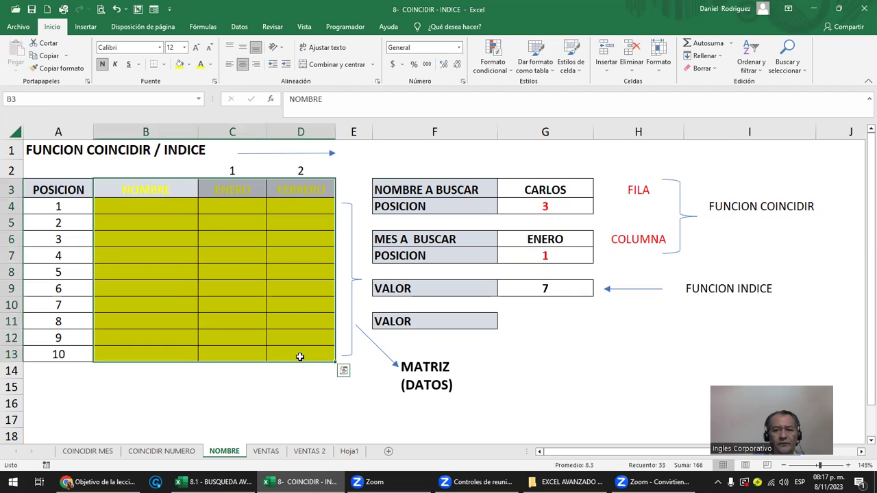
click(211, 64)
click(214, 74)
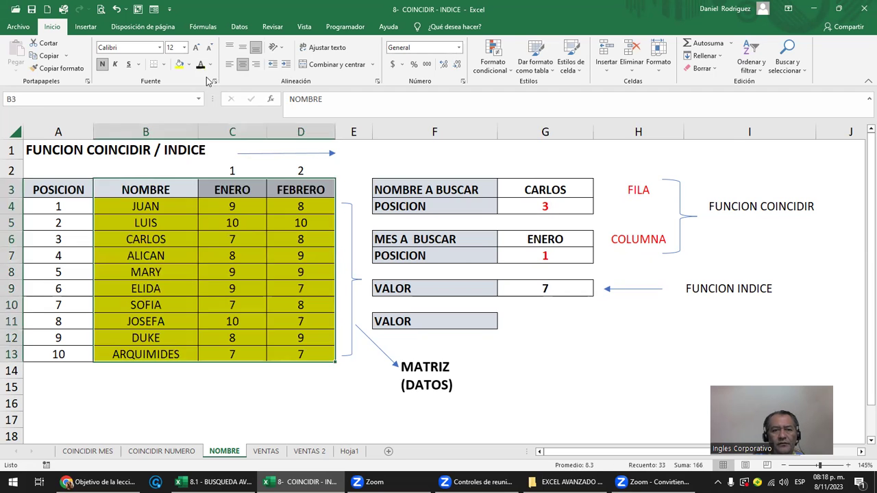
click(594, 339)
Review the G4 formula, CARLOS's ENERO value 7 in C6 and the G7 formula
click(432, 287)
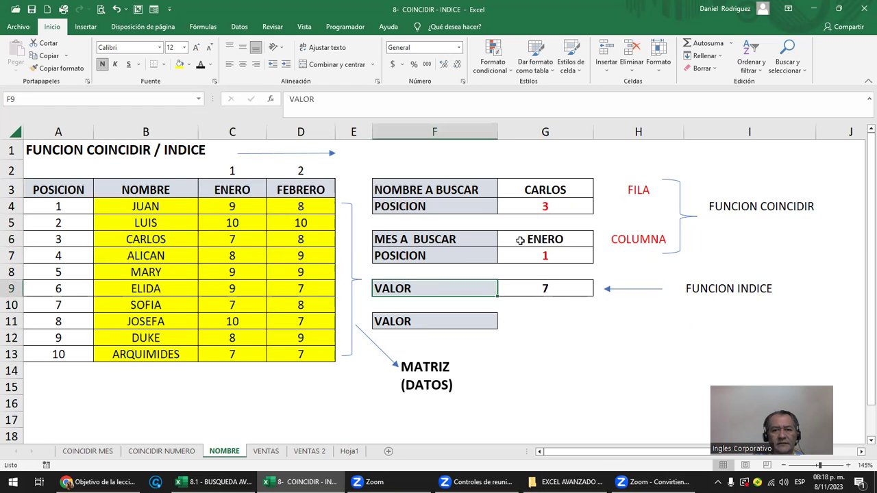
click(550, 209)
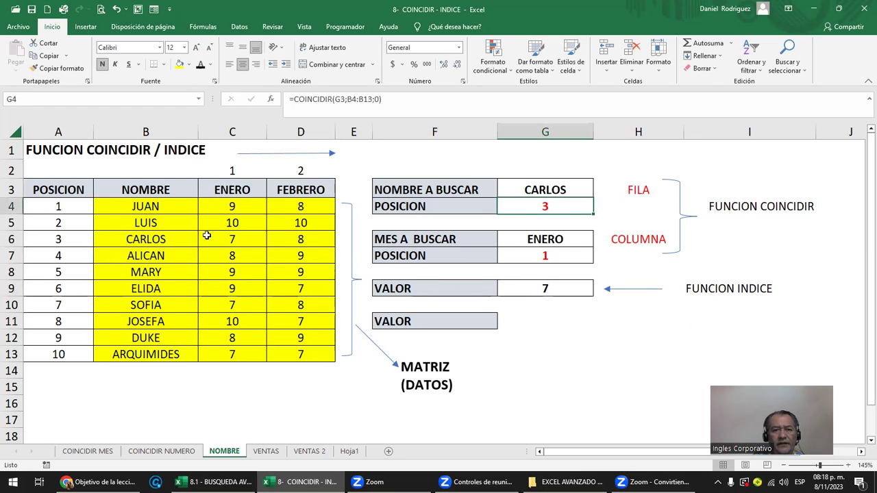
drag(145, 239, 205, 238)
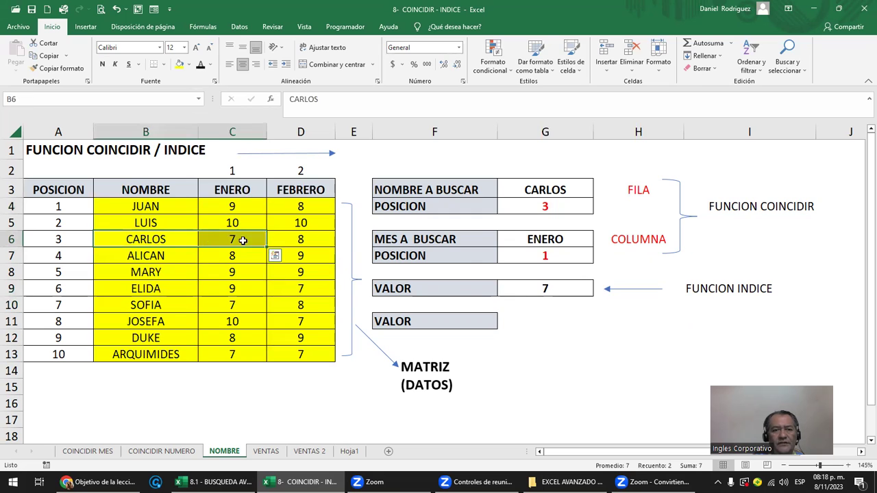
click(236, 239)
click(551, 258)
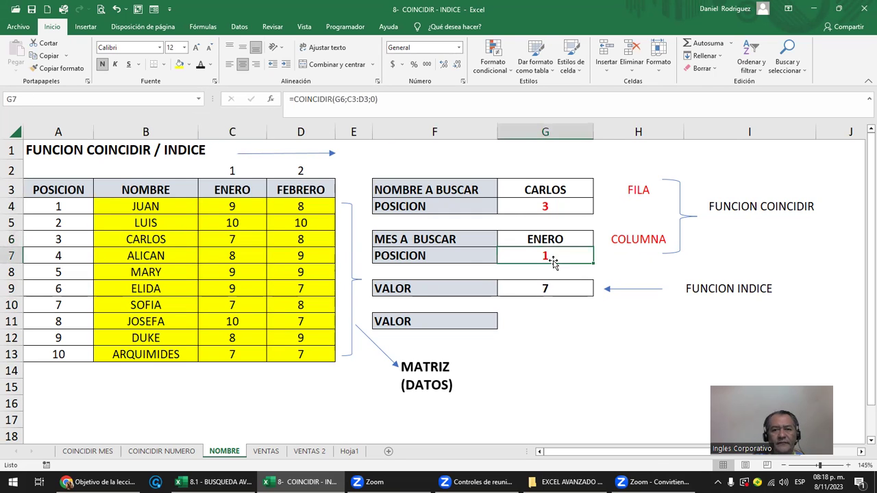
Set the month back to FEBRERO and review G9's INDICE formula over C4:D13
click(566, 241)
click(598, 241)
click(575, 263)
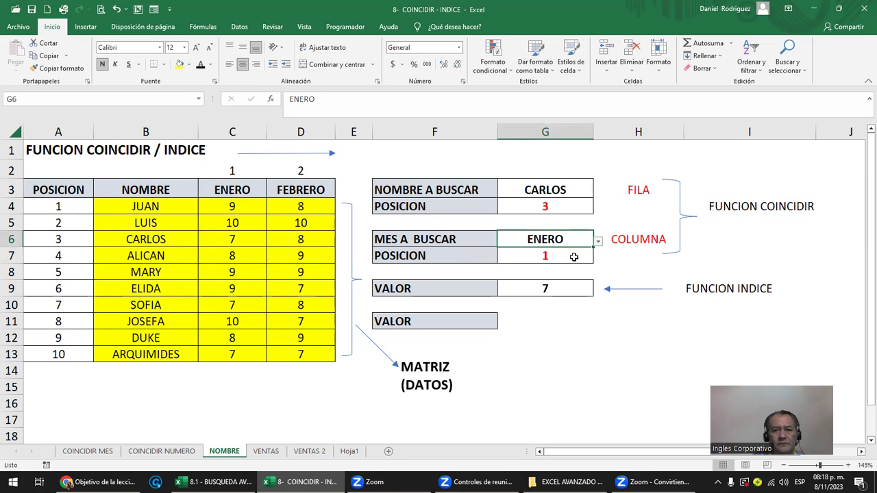
click(548, 295)
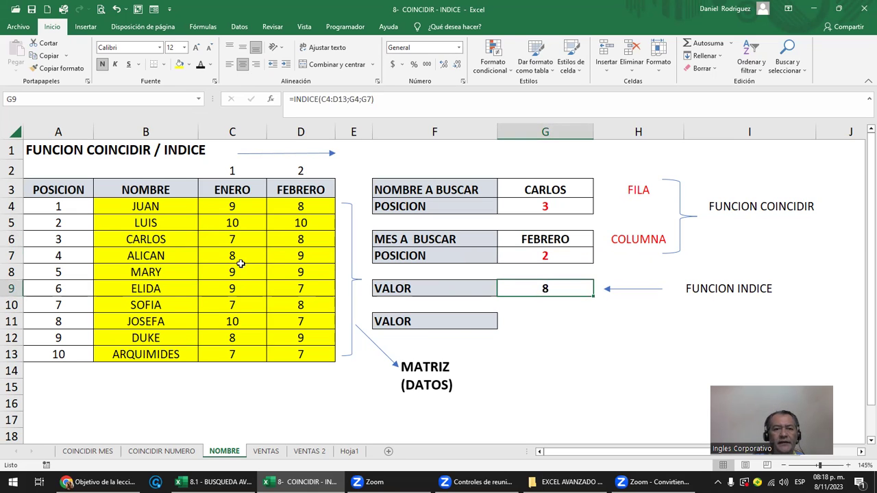
drag(217, 203, 296, 352)
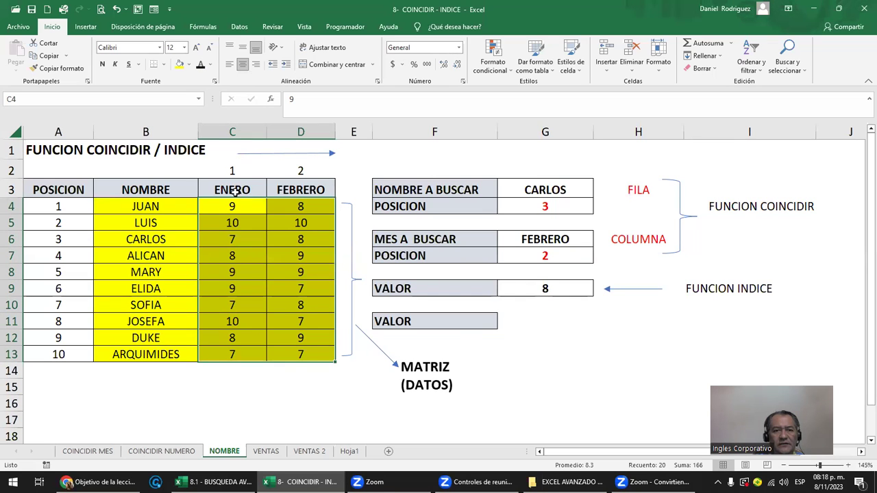
click(556, 320)
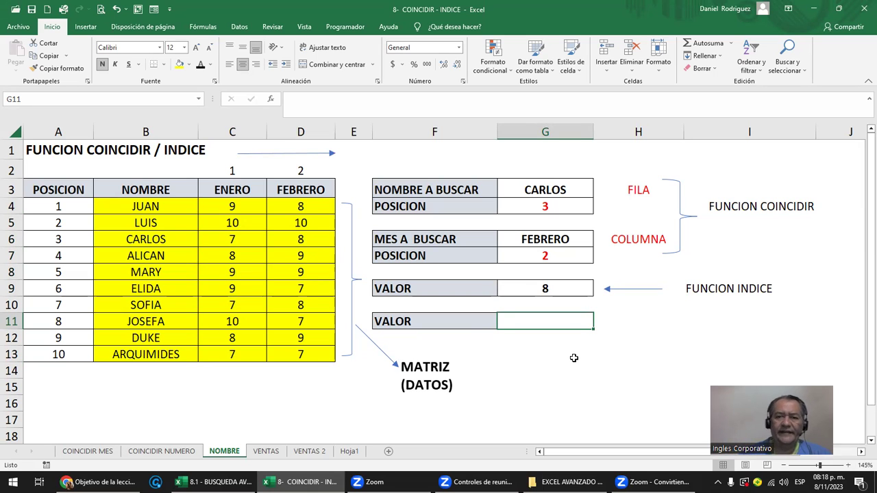
Review G9's =INDICE(C4:D13;G4;G7) arguments without changes, then widen column G
double_click(536, 285)
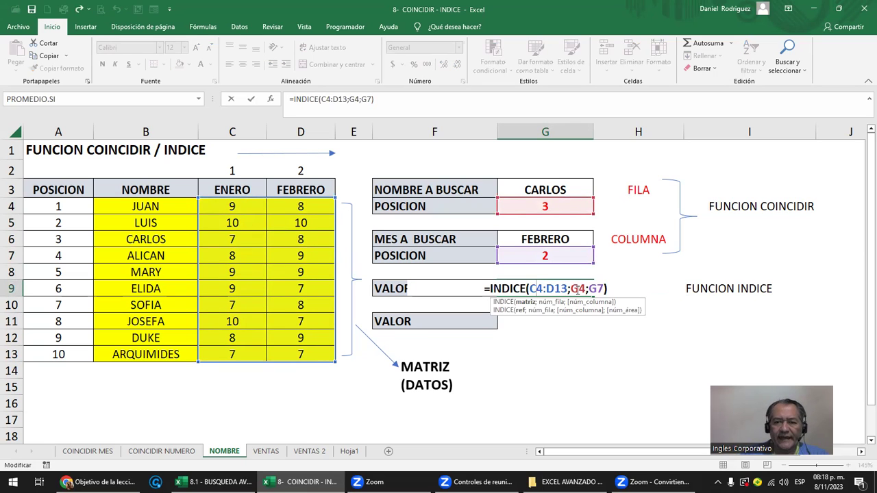
click(578, 289)
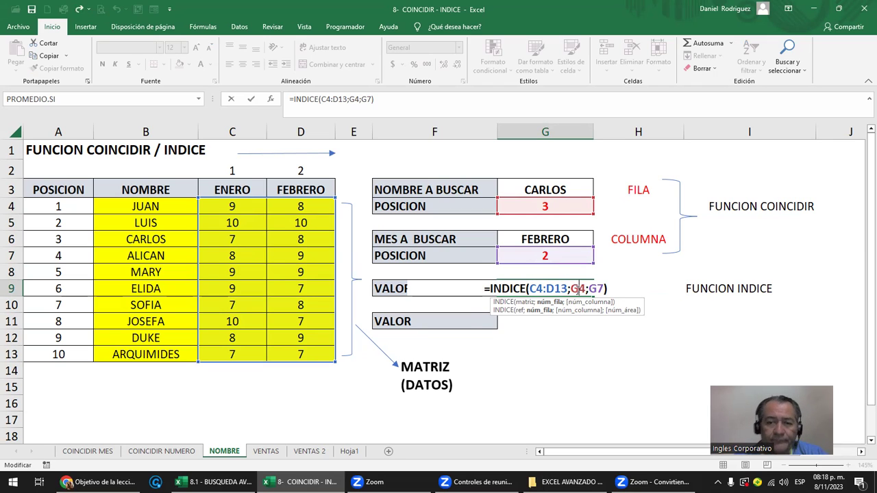
click(594, 288)
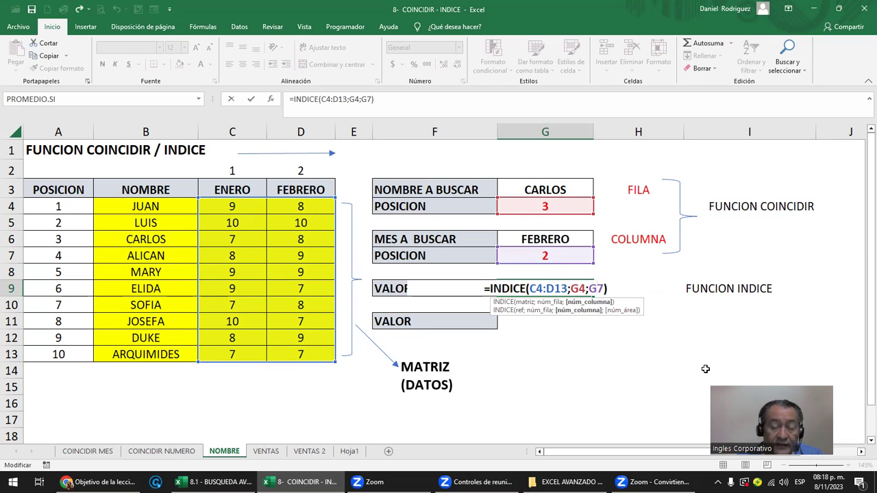
key(Return)
key(Return)
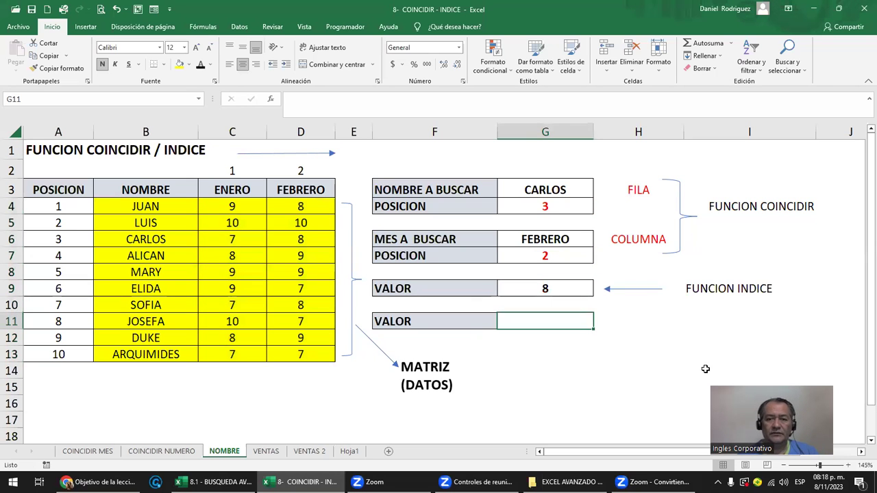
drag(593, 132, 619, 135)
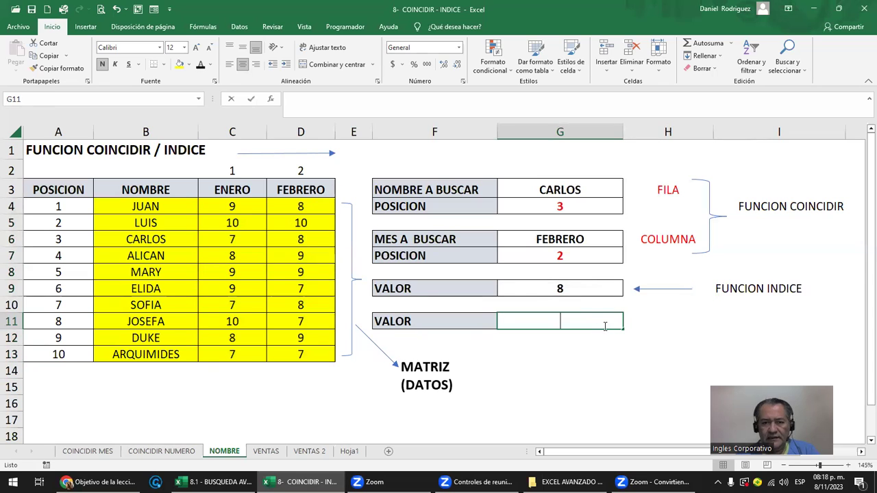
Abandon the first G11 entry and highlight the C4:D13 data matrix
text(=IN)
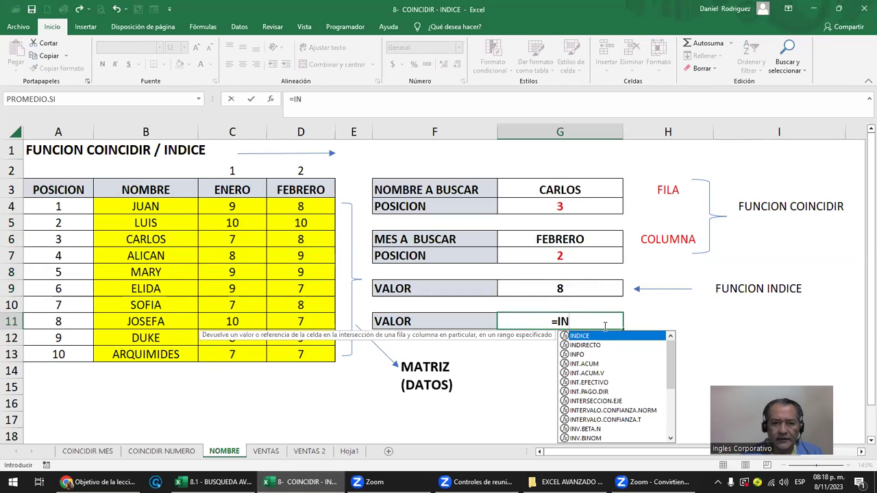
key(Escape)
click(417, 324)
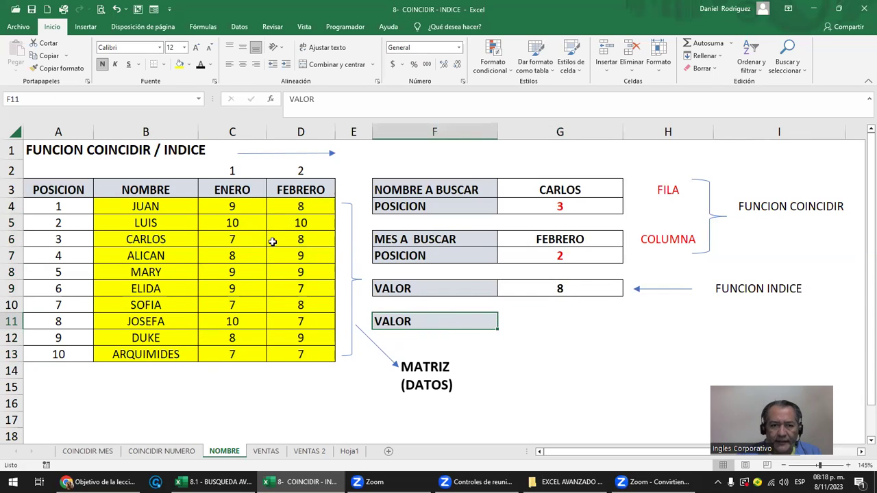
click(242, 206)
drag(242, 206, 310, 353)
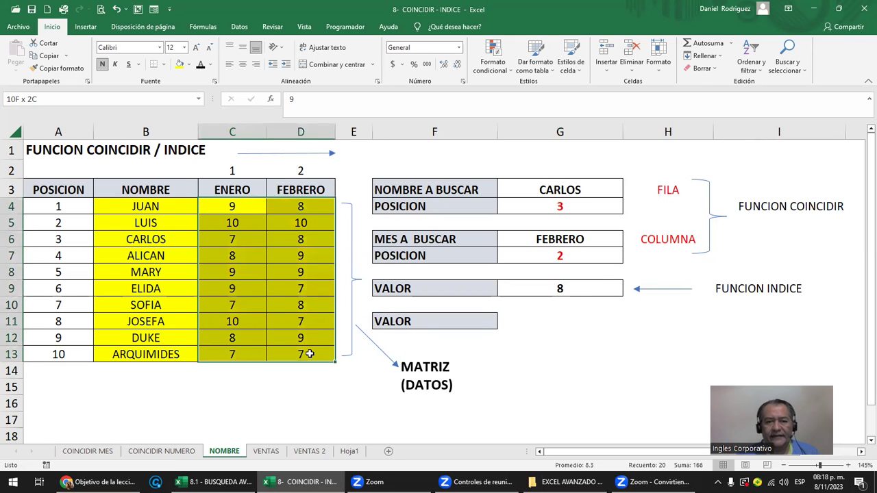
In G11, enter =INDICE(C4:D13; followed by a nested COINCIDIR( via autocomplete
click(529, 321)
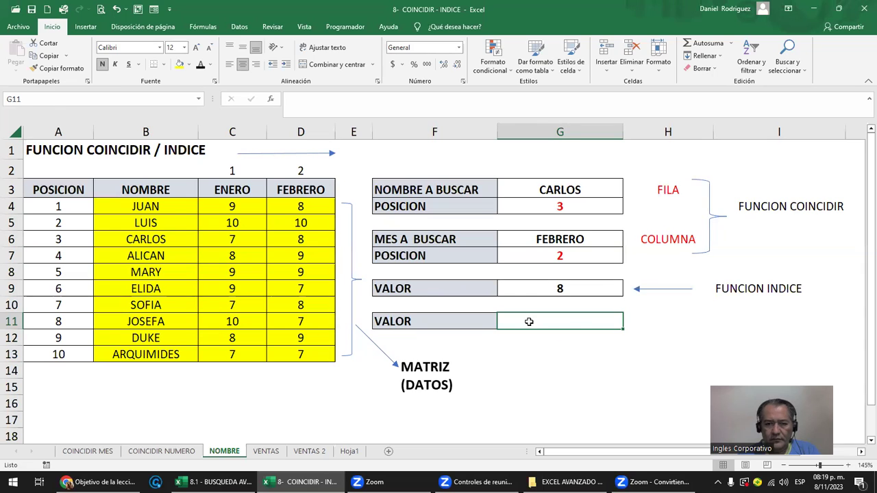
text(=IN)
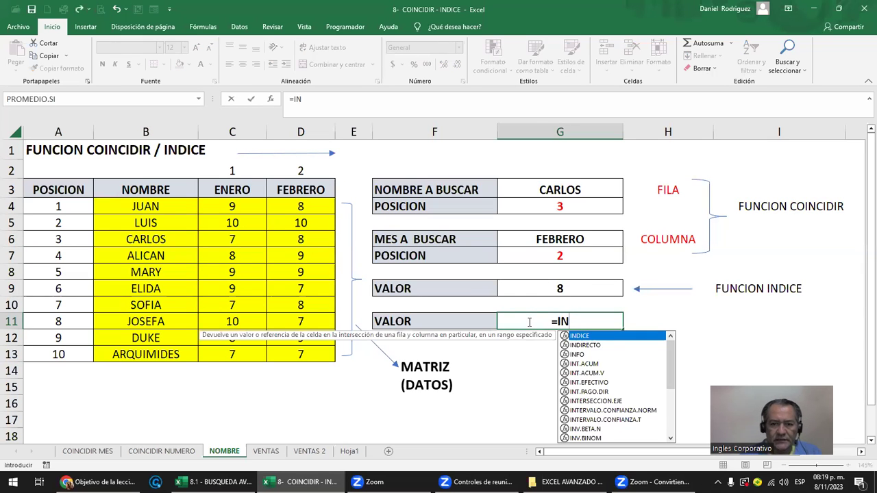
key(Tab)
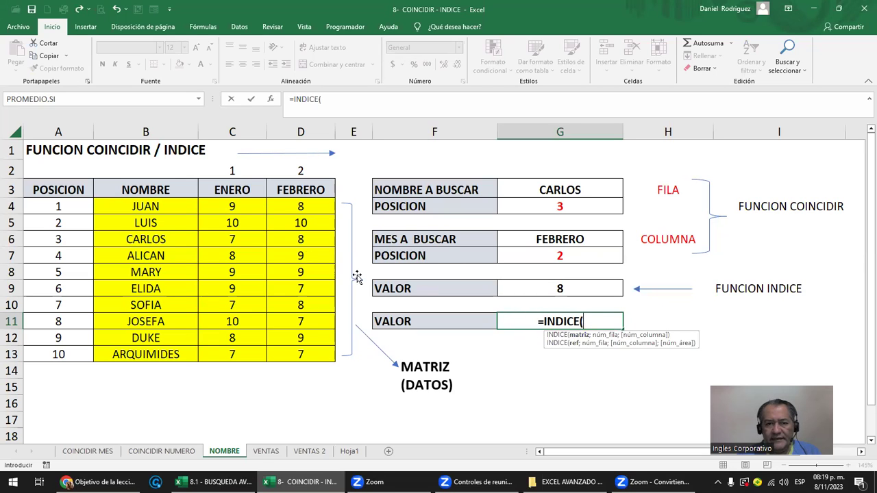
drag(232, 207, 306, 355)
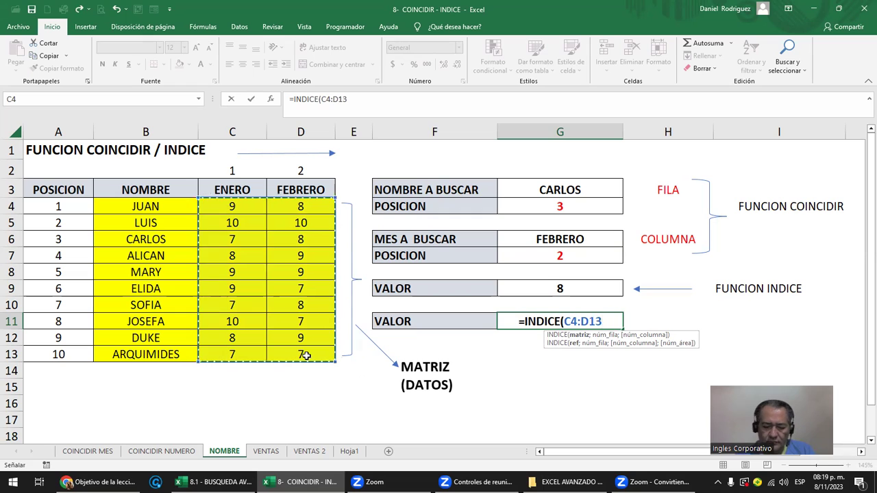
text(;)
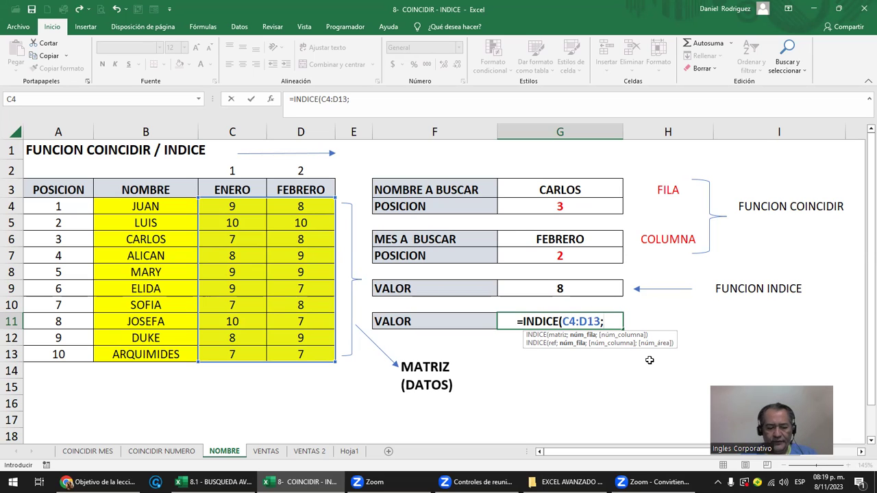
text(COI)
key(Tab)
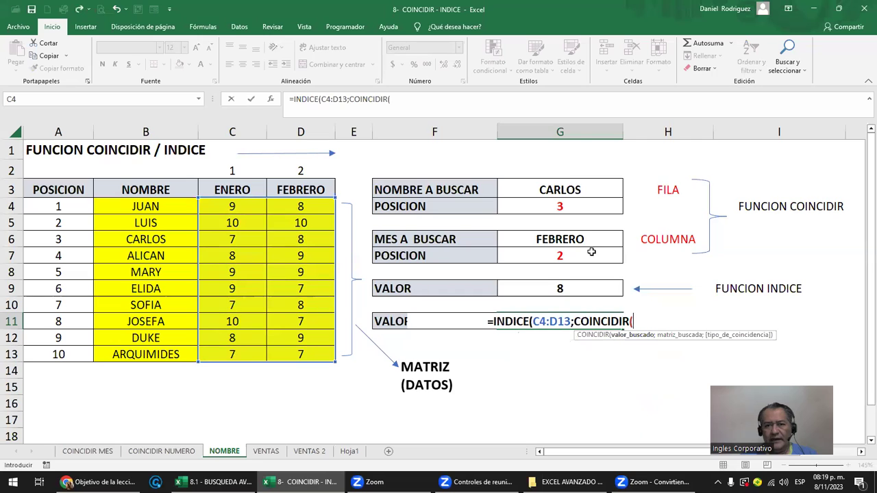
Complete the nested COINCIDIR(G3;B4:B13;0) and add ; for INDICE's column argument
click(568, 190)
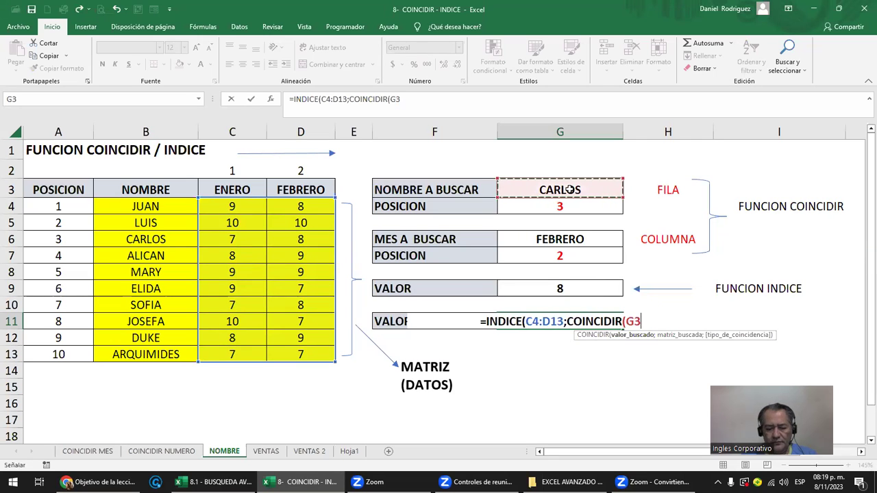
text(;)
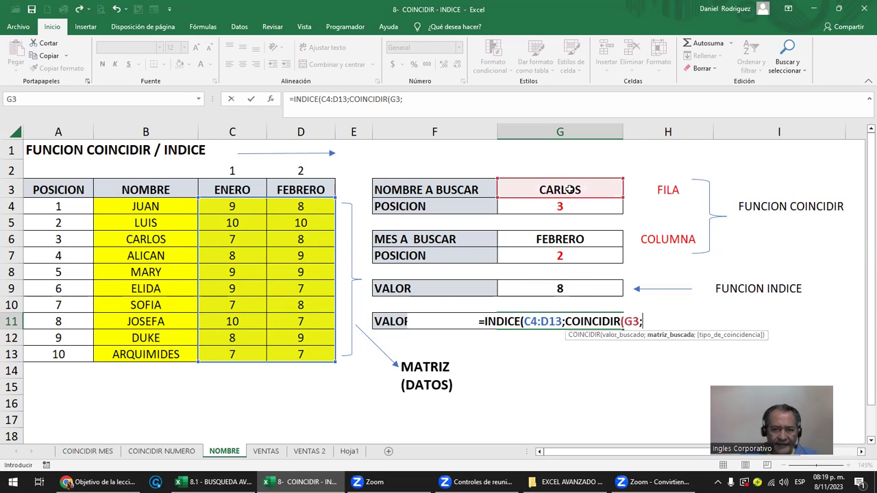
drag(160, 207, 145, 351)
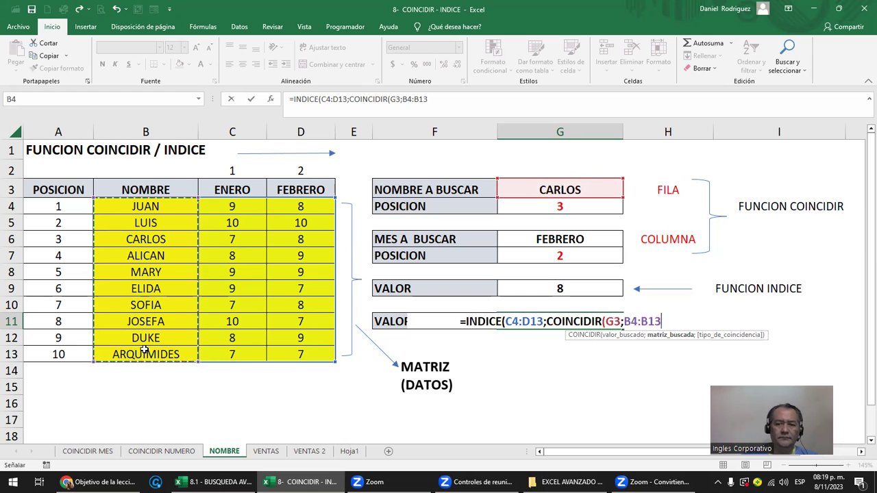
text(;)
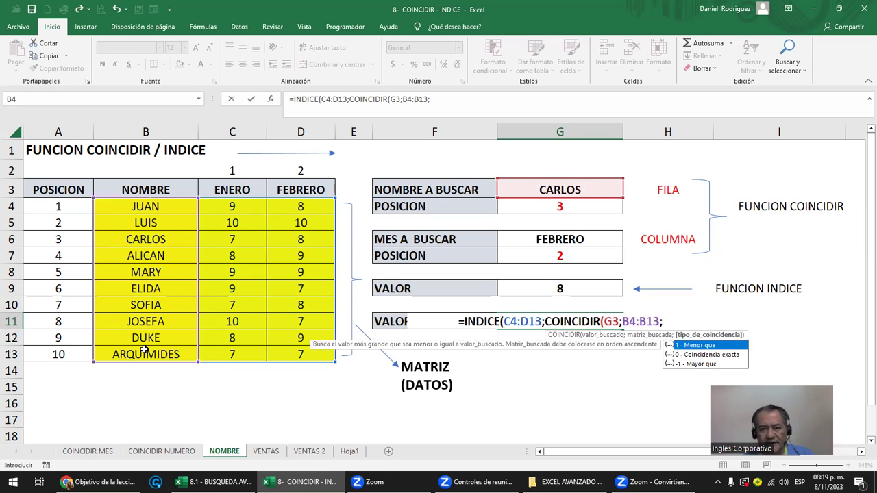
text(0))
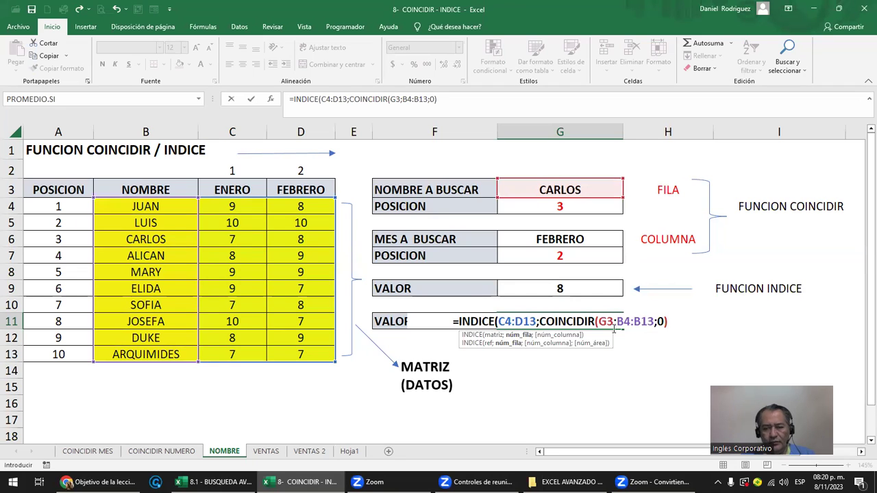
text(;1))
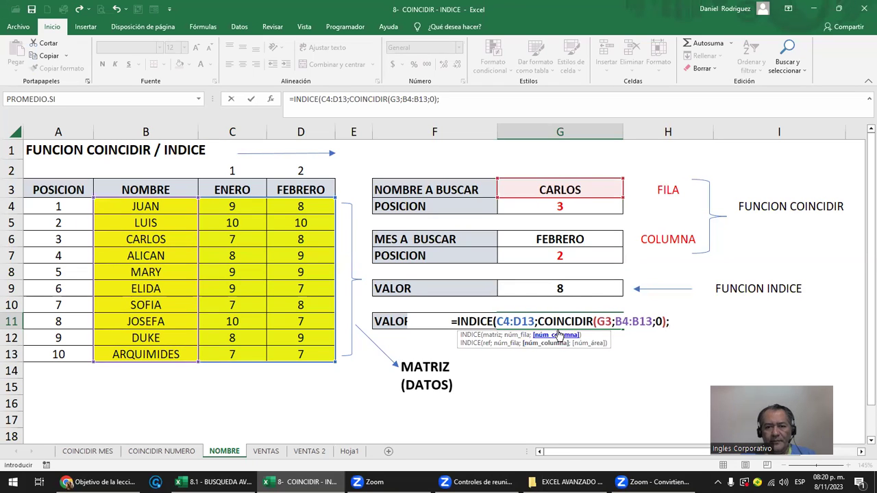
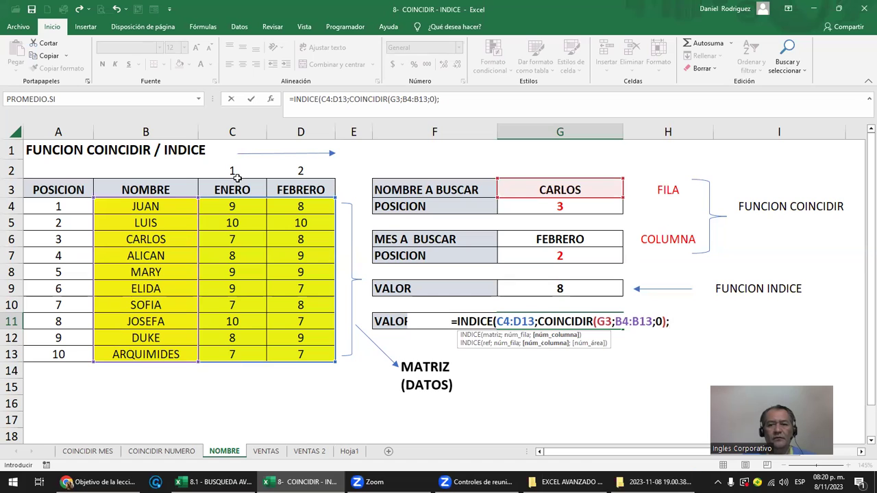
Finish the G11 INDICE formula with column 1 so it returns 7
text(1)
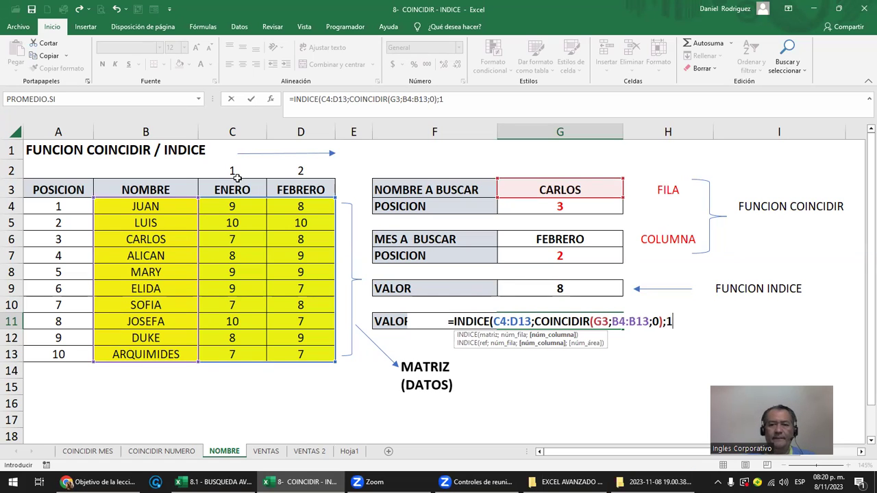
text())
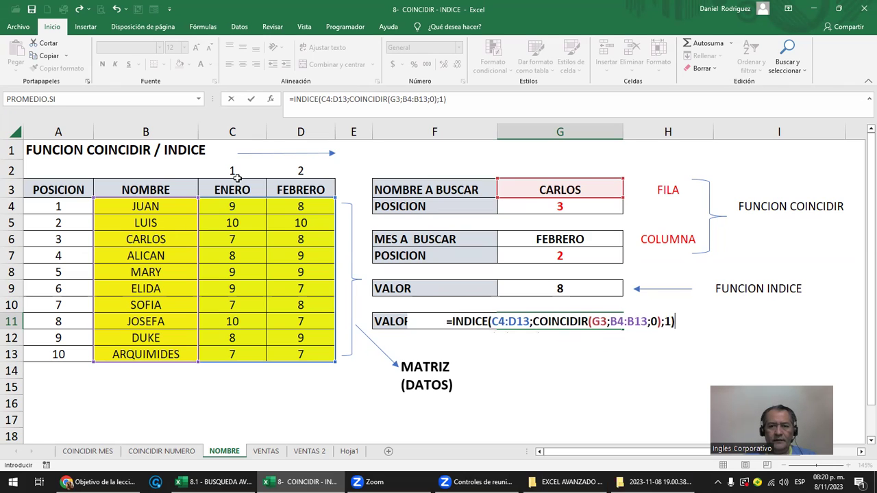
key(Return)
key(Up)
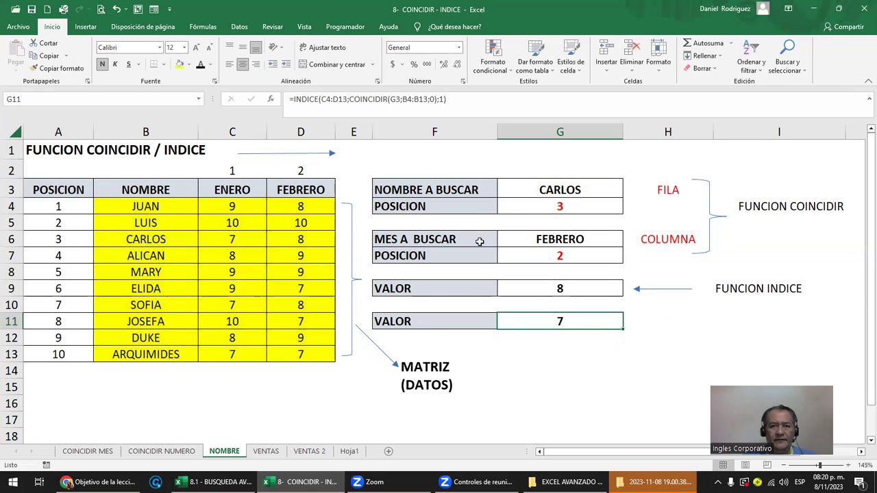
Set the G6 month to ENERO and check the G7, G9 and C6 values
click(603, 239)
click(627, 243)
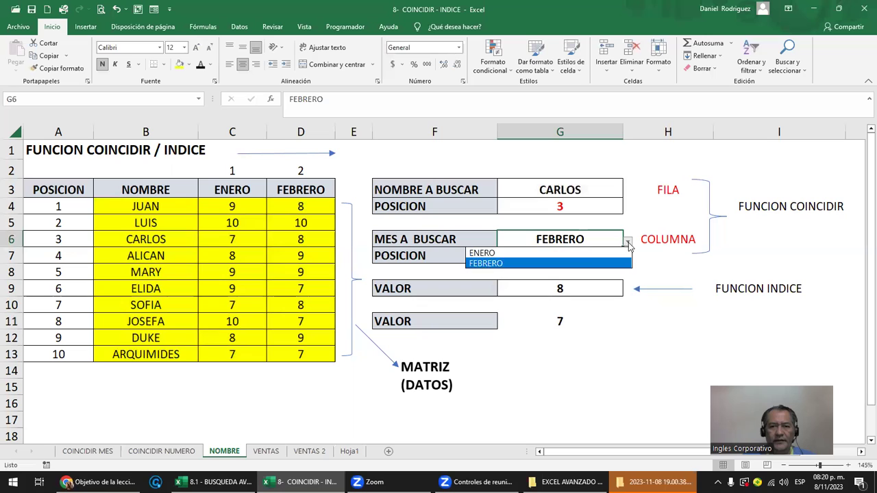
click(563, 252)
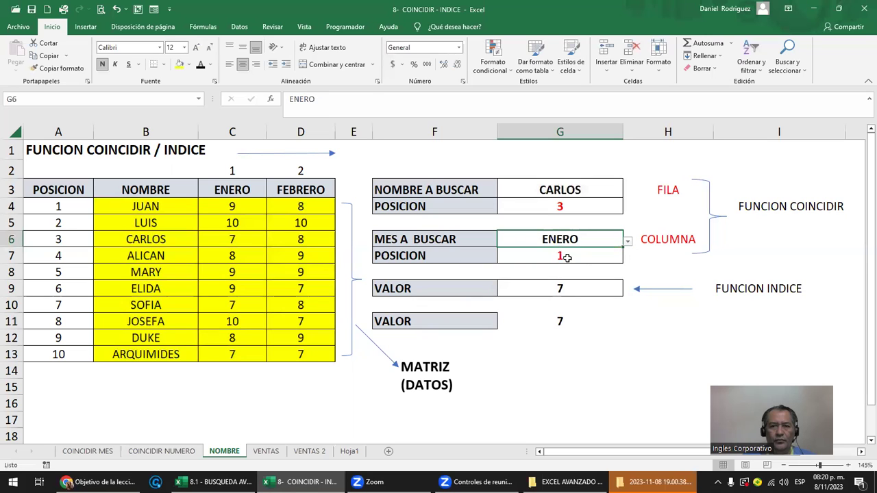
click(567, 258)
click(565, 284)
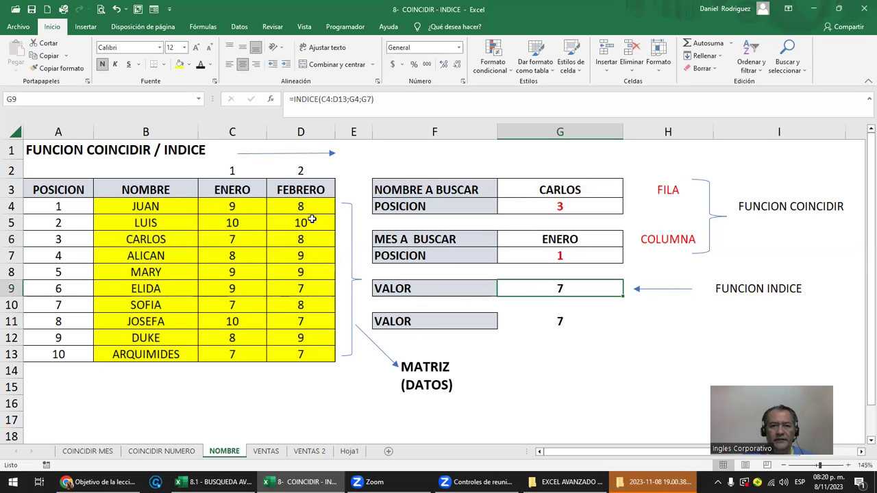
click(238, 191)
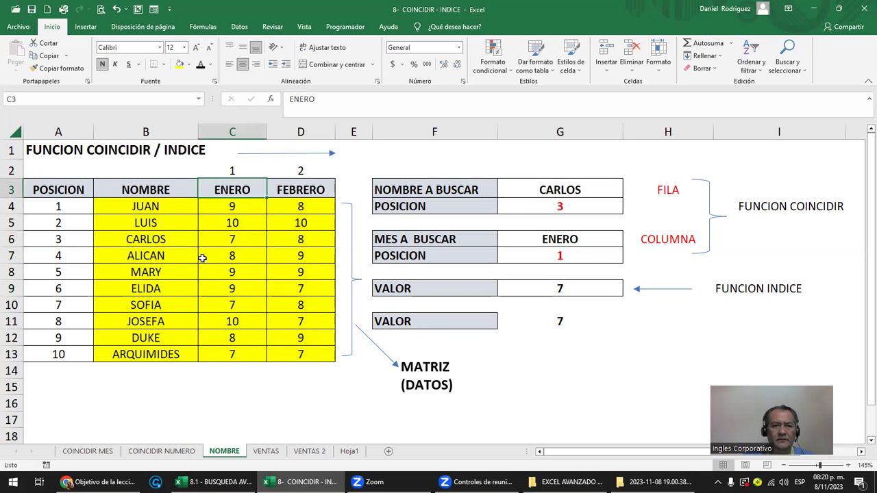
click(226, 239)
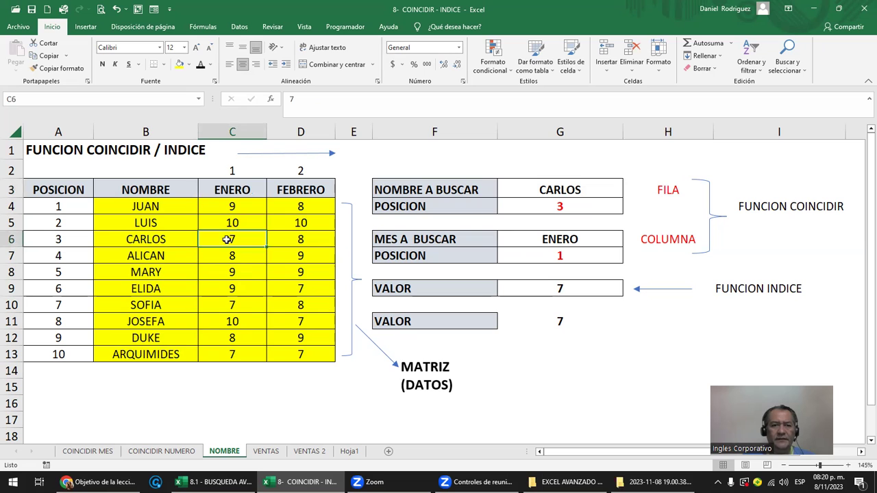
Remove the yellow fill from the names in B4:B13
drag(149, 207, 175, 354)
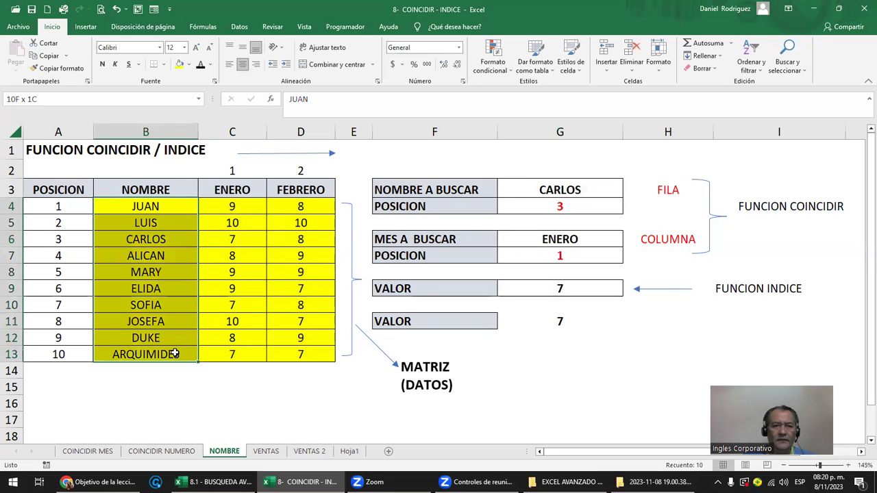
click(189, 64)
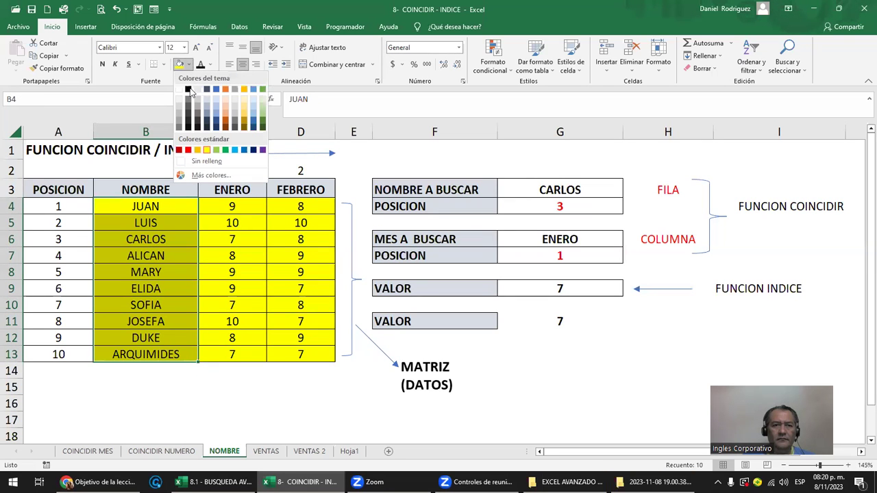
click(179, 103)
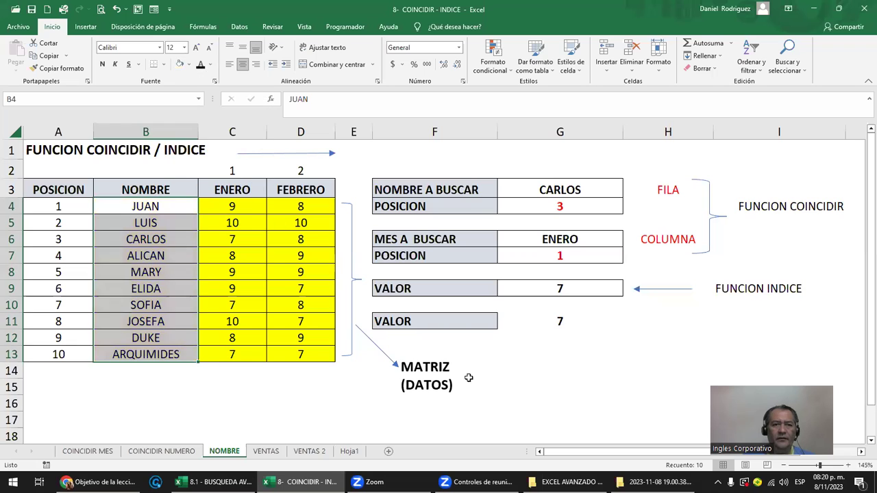
click(549, 350)
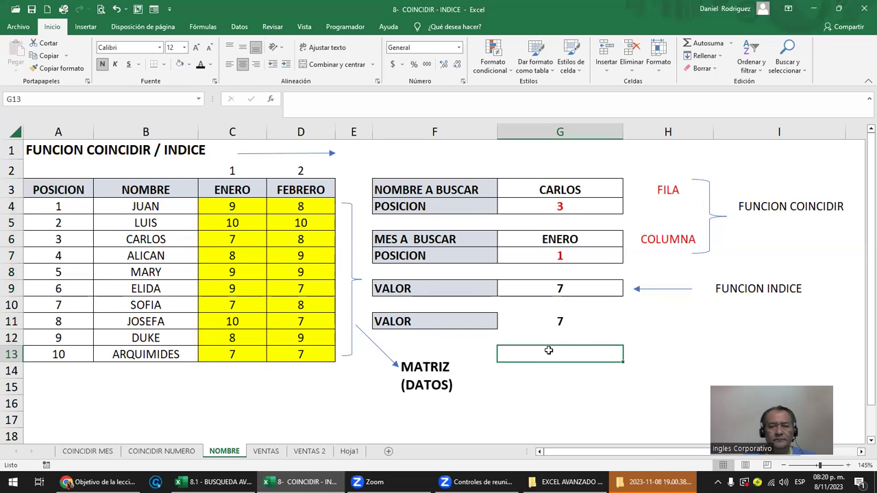
Change G11's last INDICE argument from 1 to 2 so it returns 8
click(558, 322)
key(F2)
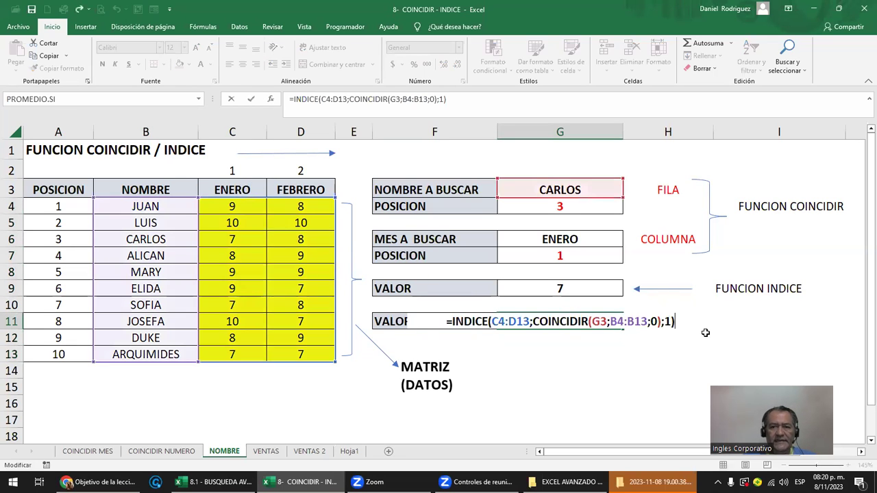
key(Left)
key(Left)
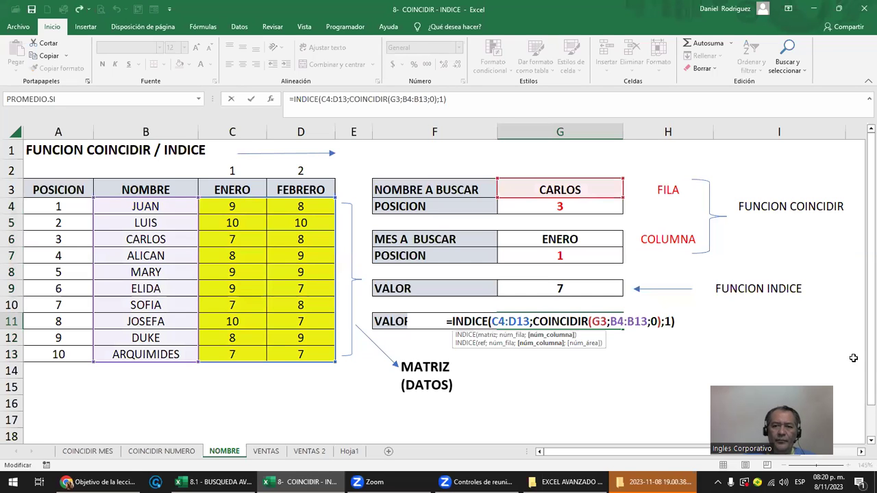
text(2)
key(Delete)
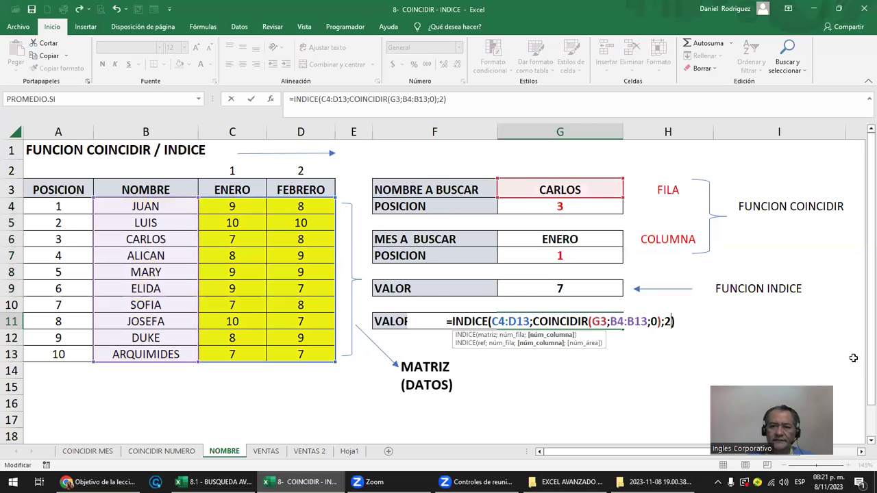
key(Return)
key(Up)
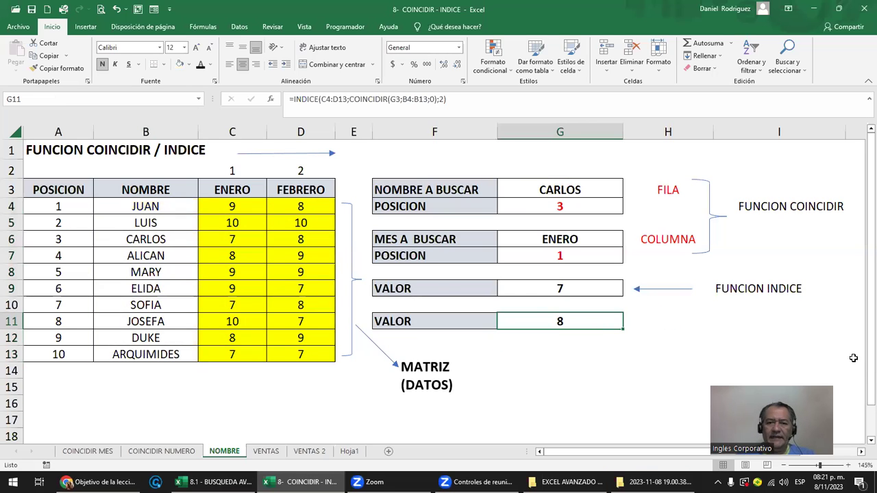
Open the G6 month list and close it, leaving ENERO selected
click(581, 244)
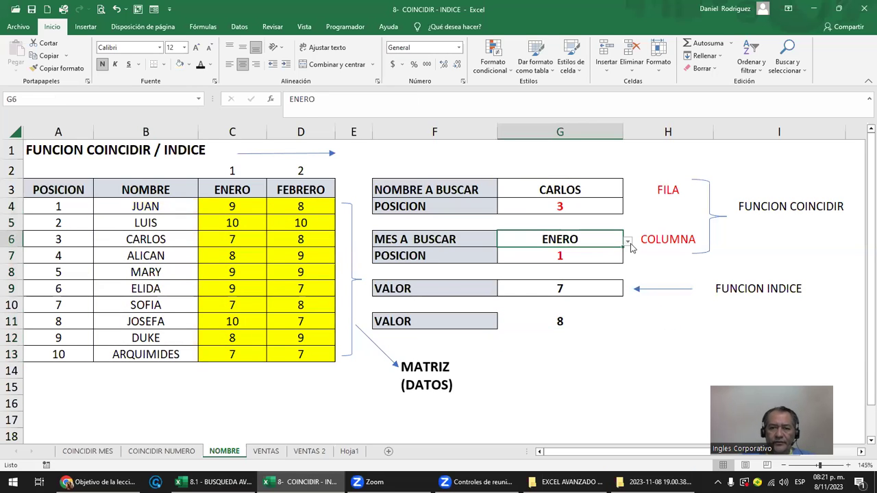
click(622, 243)
click(565, 322)
Close the Zoom recording folder window to return to the Excel sheet
double_click(566, 323)
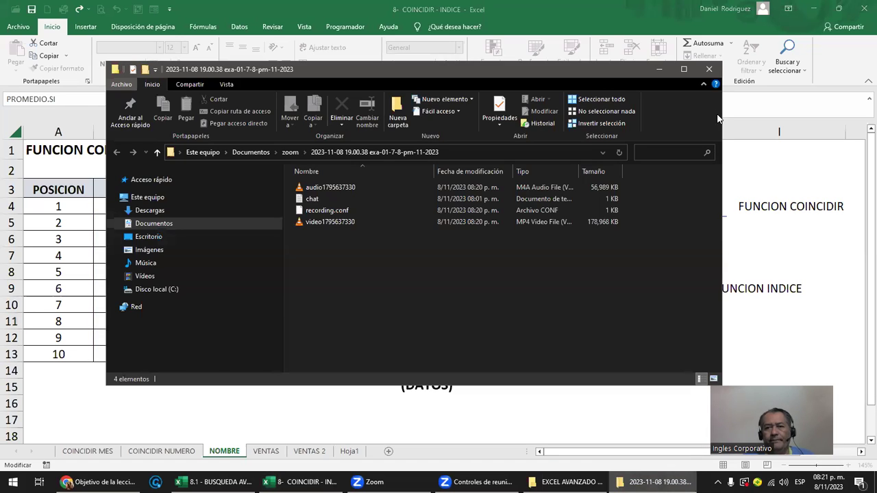
click(709, 70)
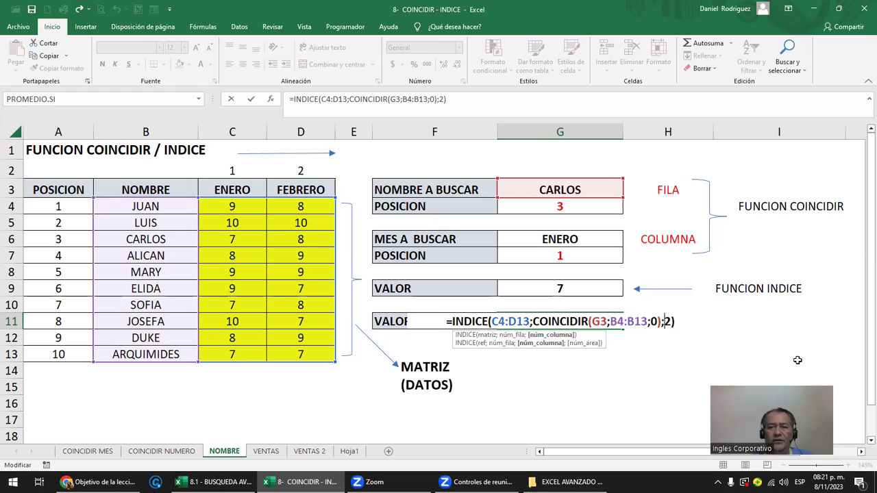
Replace the fixed column 2 in G11 with COINCIDIR(G6;C3:D3;0)
key(Right)
key(Delete)
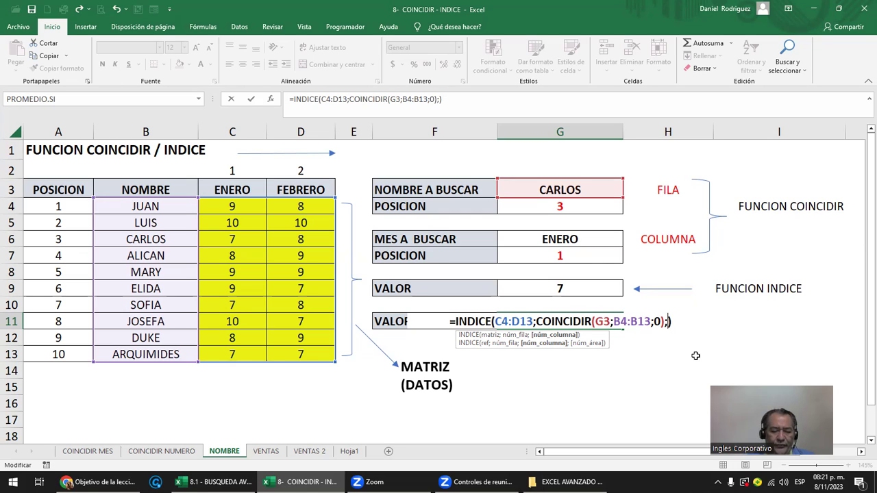
text(COIN)
key(Tab)
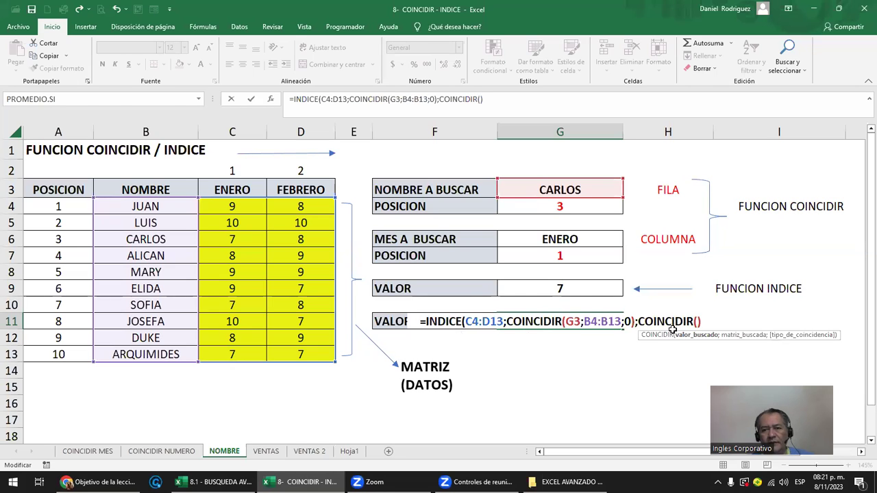
click(560, 247)
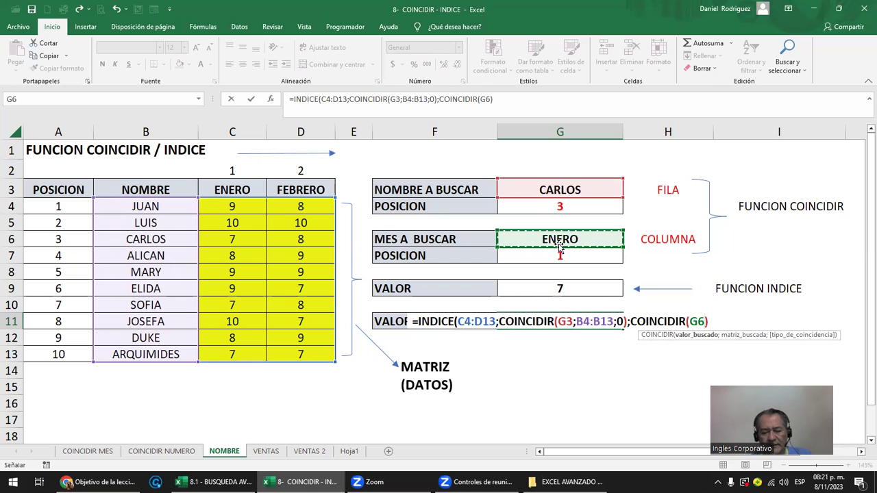
text(;)
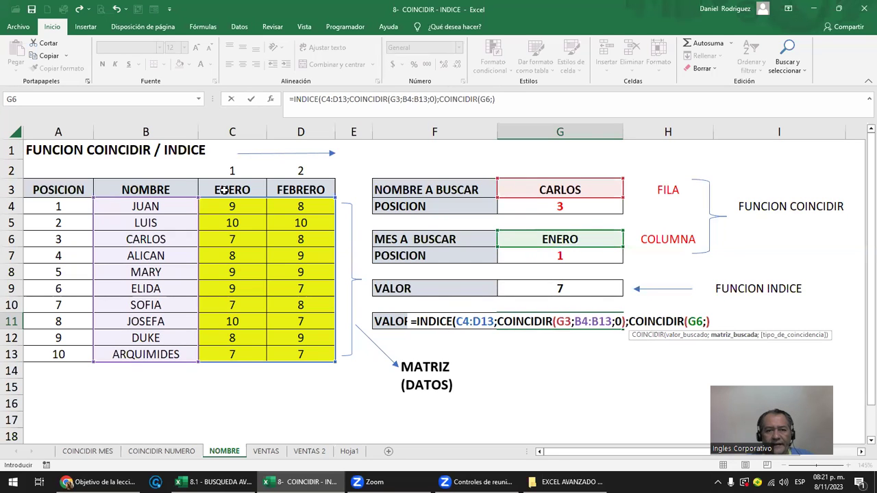
drag(233, 190, 292, 190)
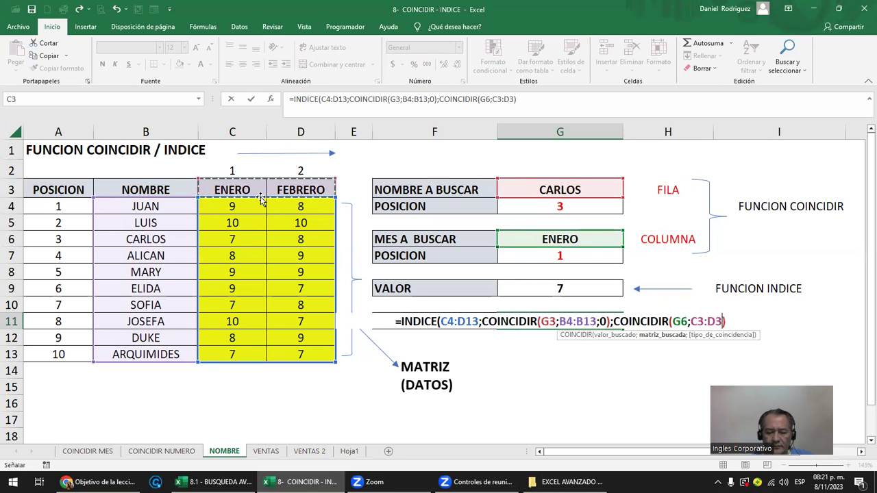
text(;)
key(Down)
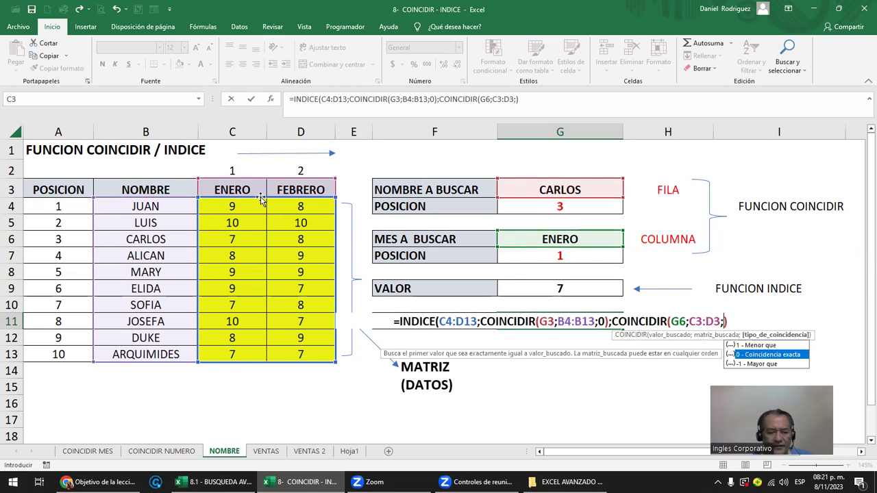
key(Tab)
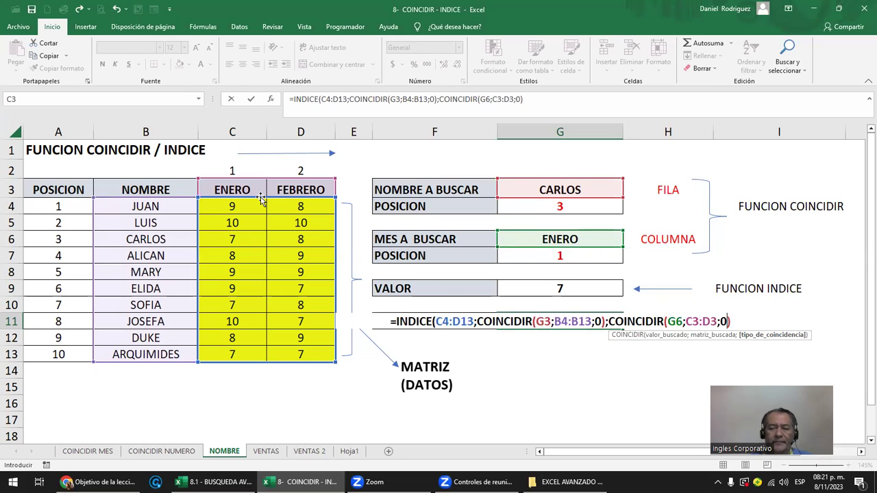
Commit the nested G11 formula, accepting Excel's suggested correction
key(Return)
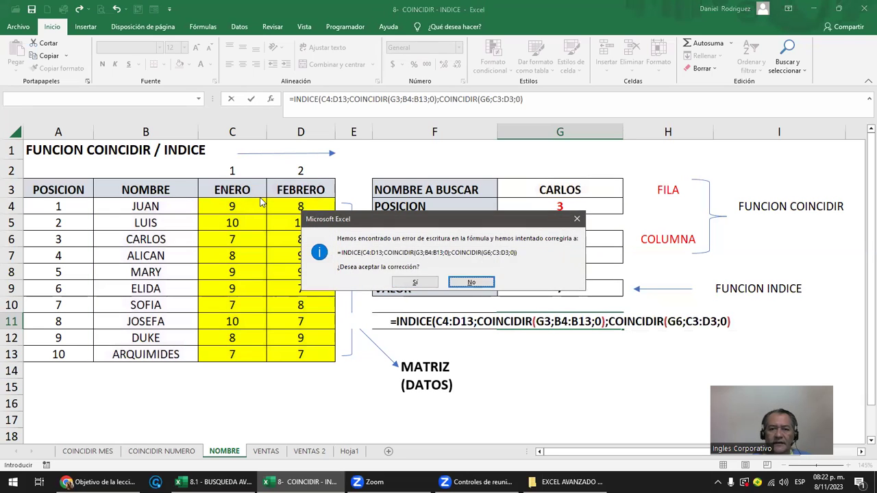
key(Return)
key(Left)
key(F2)
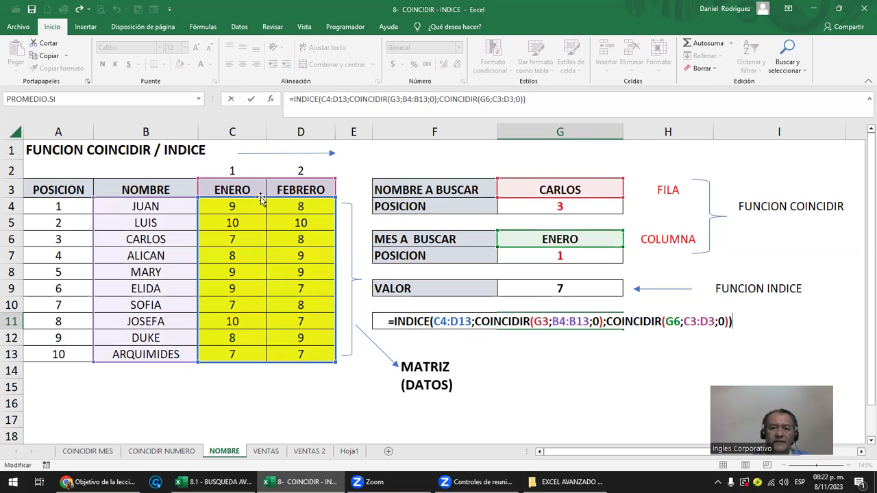
key(Return)
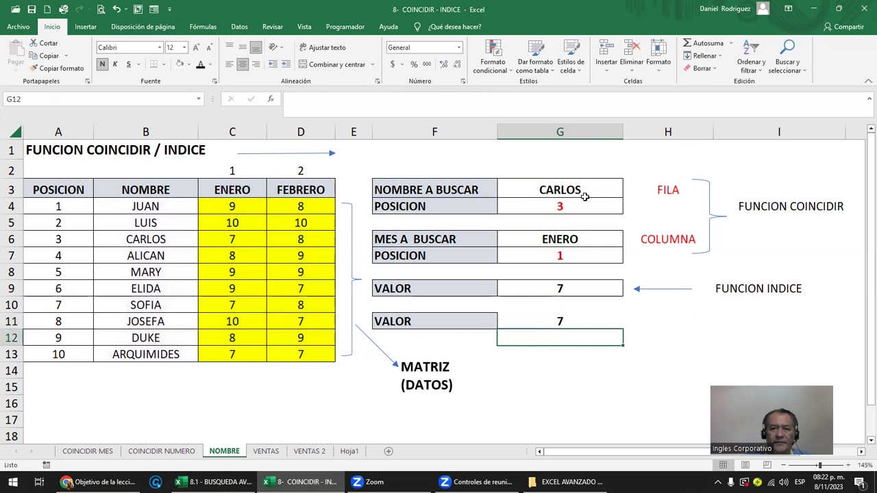
Choose JUAN as the name to search in G3
click(579, 190)
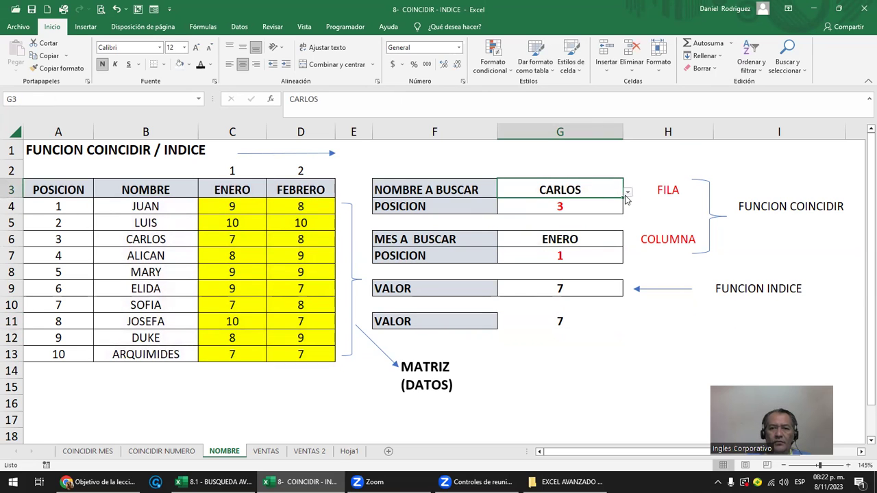
click(627, 195)
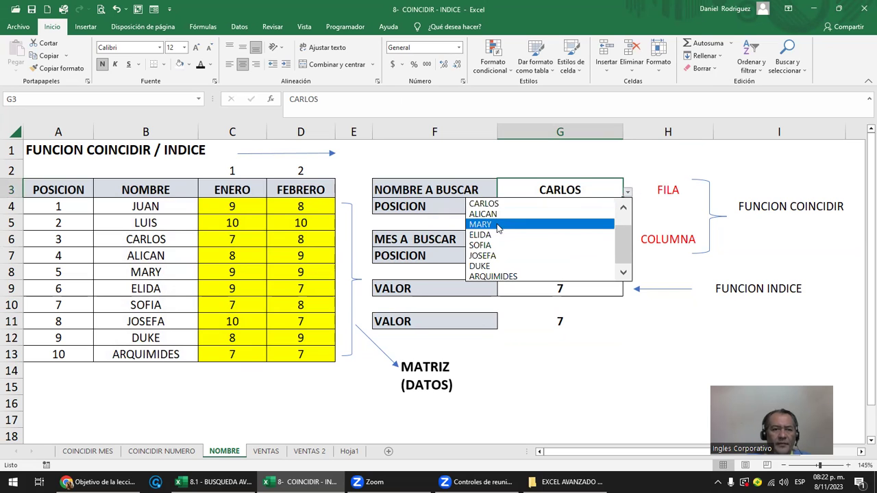
scroll(499, 235, up, 1)
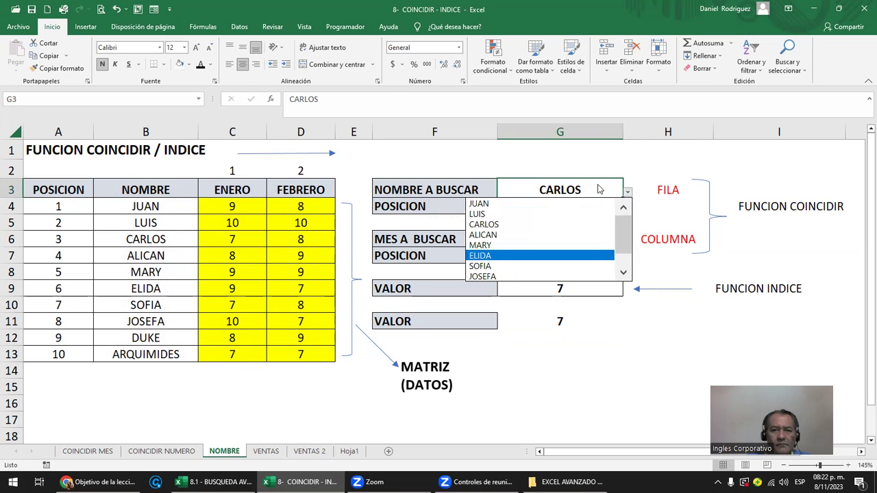
click(480, 204)
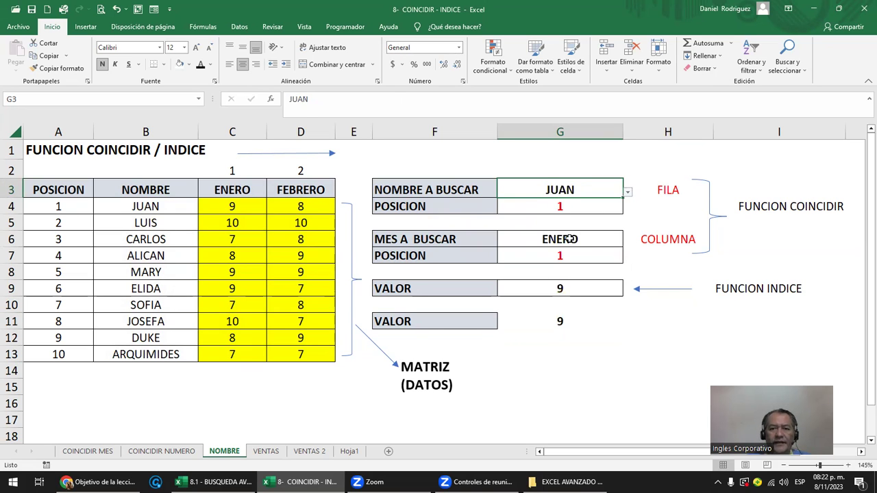
Clear the separate results in G4, G7 and G9
click(560, 207)
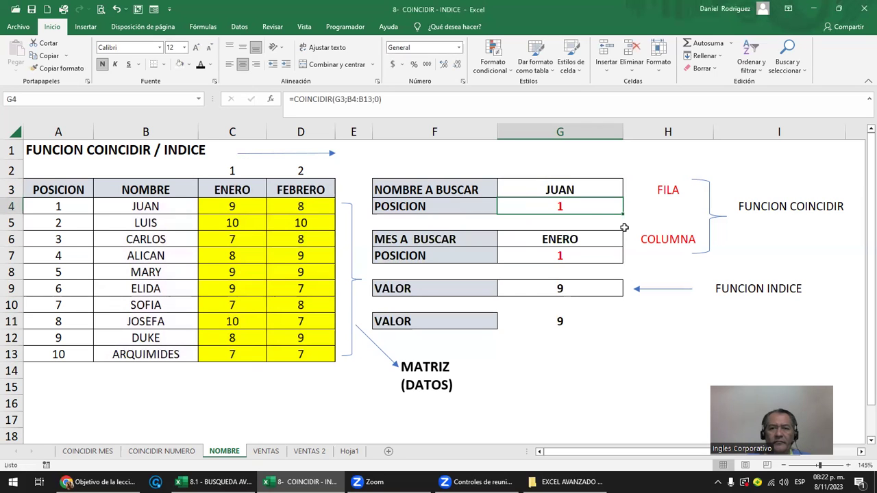
key(Delete)
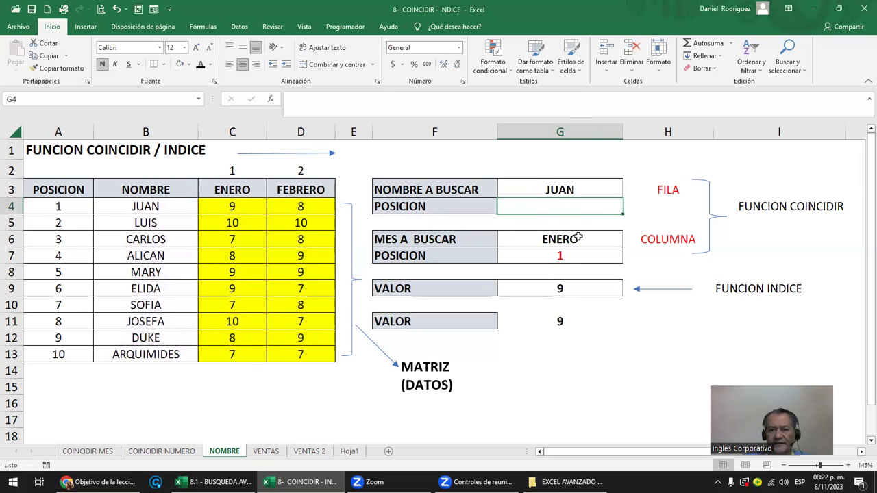
click(573, 258)
key(Delete)
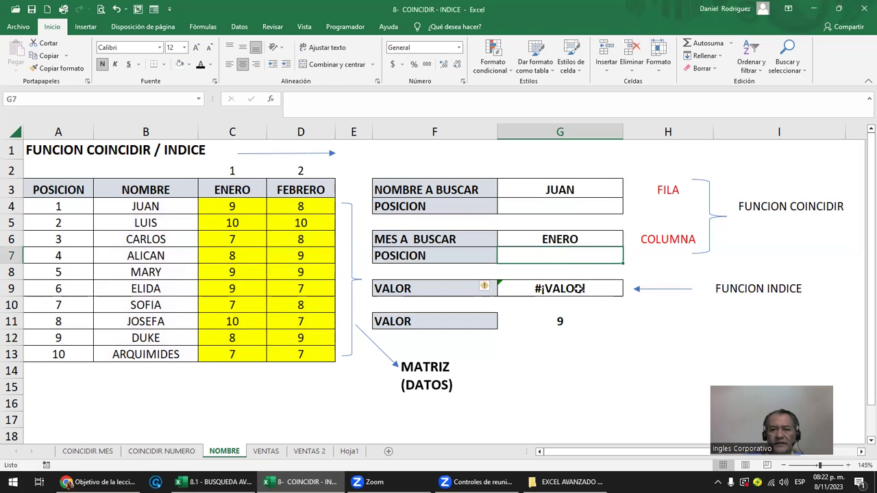
click(579, 289)
key(Delete)
Give G11 an outside border, then review G3, G6 and the G11 formula
click(466, 317)
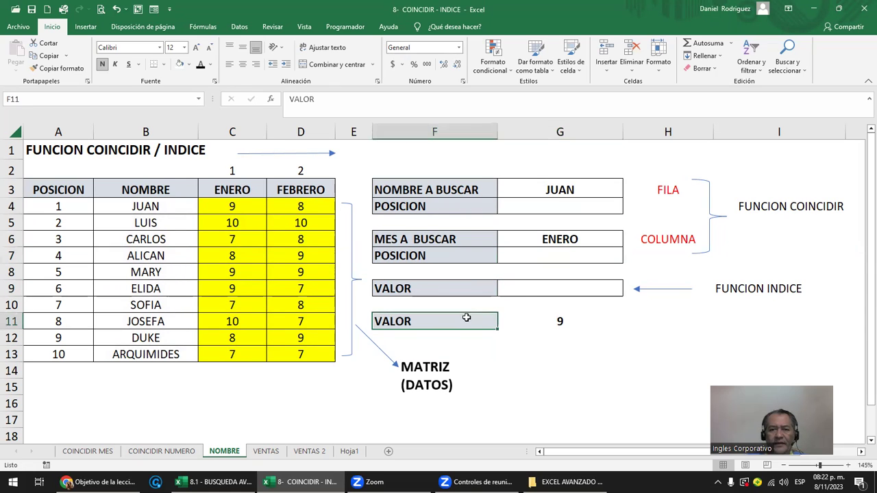
click(563, 316)
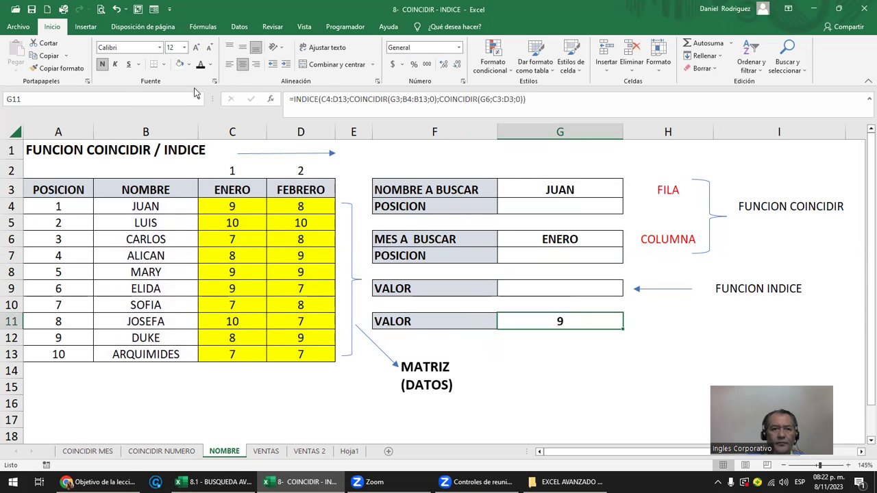
click(164, 65)
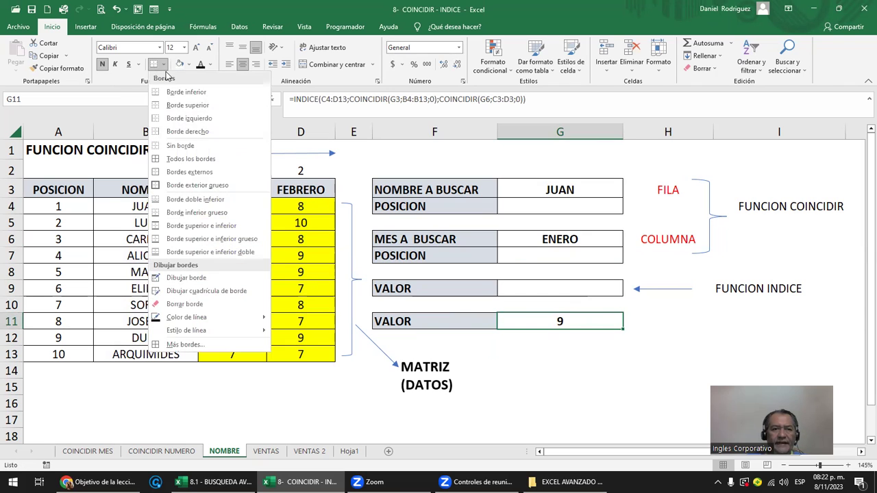
click(203, 174)
click(549, 350)
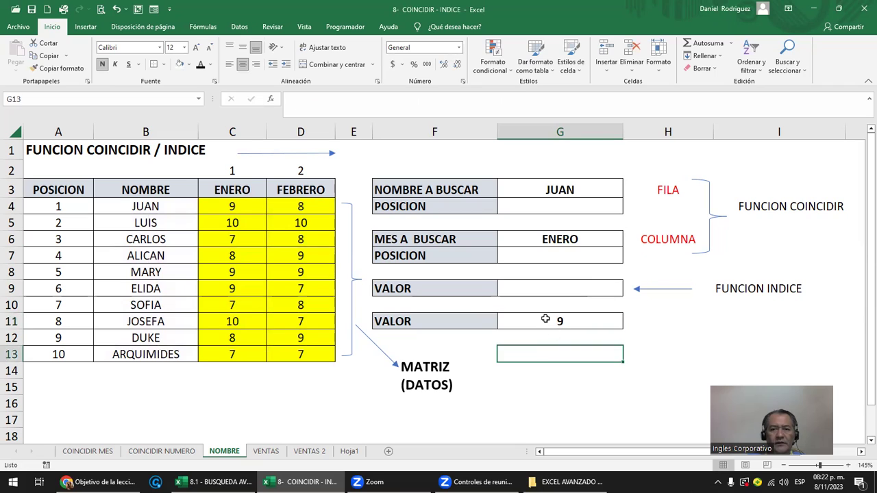
click(553, 190)
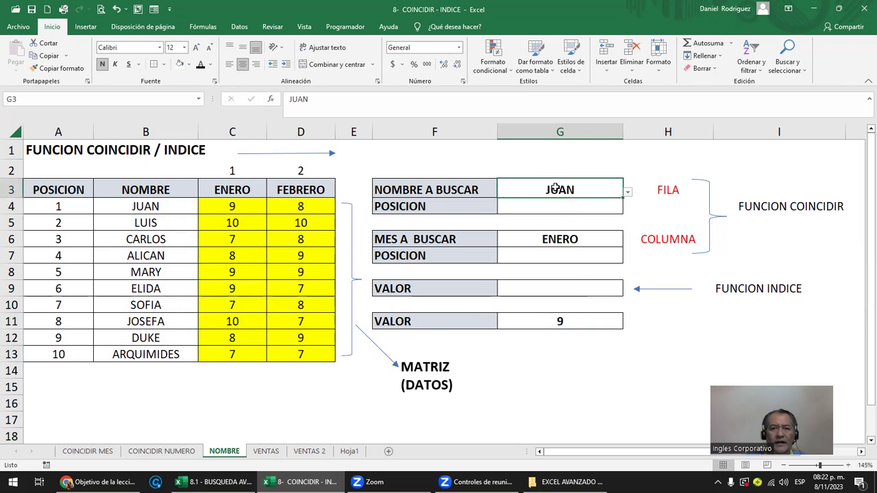
click(574, 239)
click(578, 320)
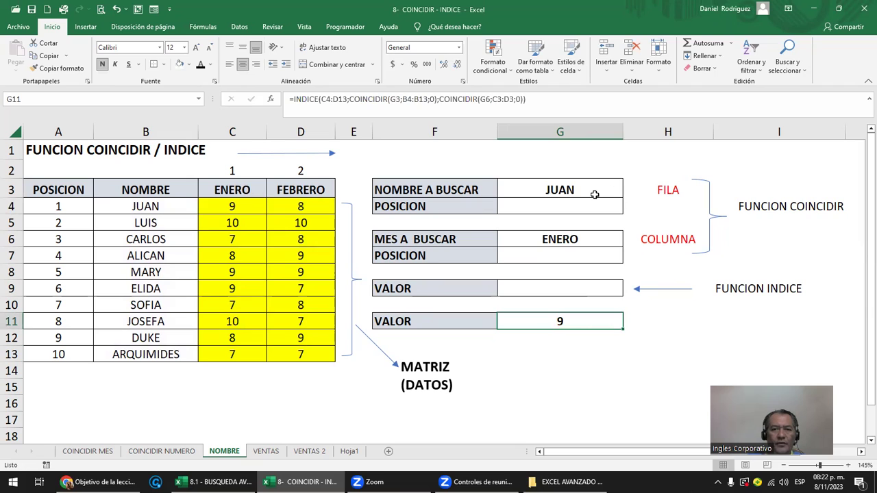
Set the G6 month to FEBRERO and compare G11 with JUAN's D4 score
click(602, 235)
click(626, 241)
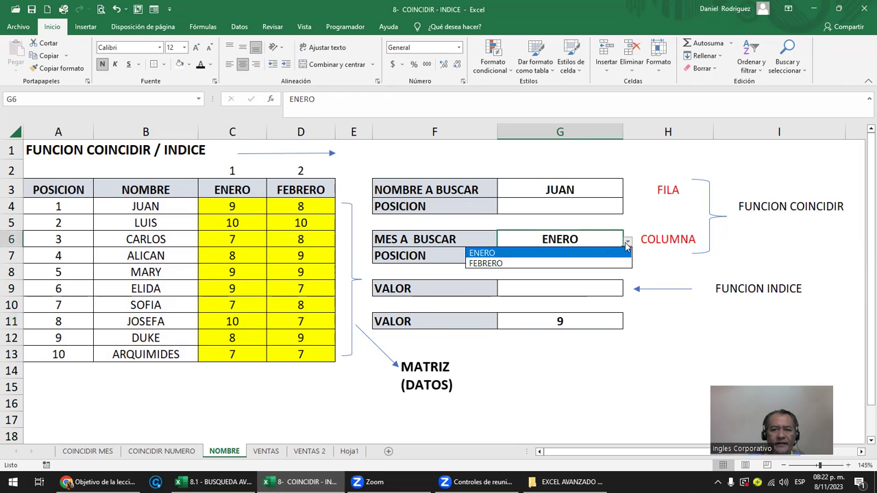
click(519, 264)
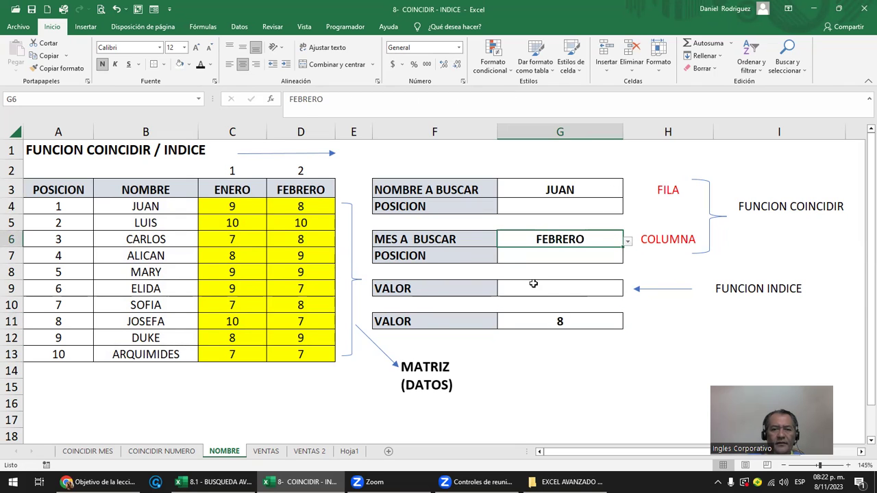
click(570, 323)
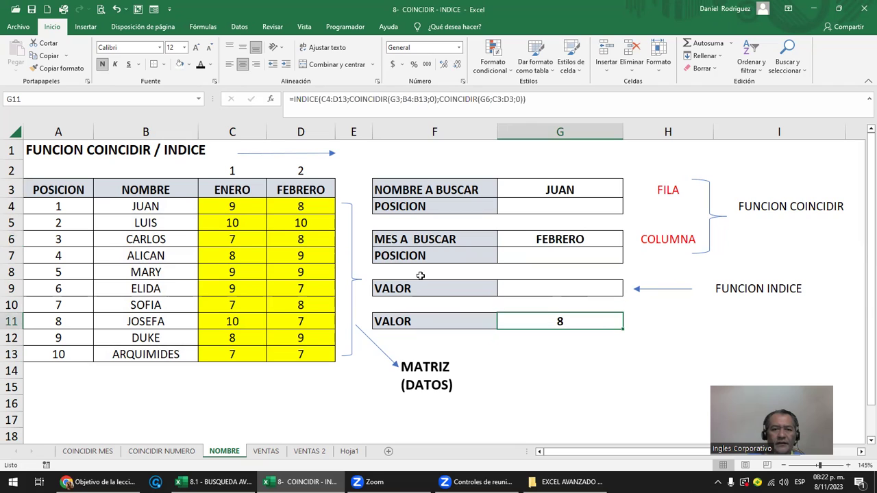
click(300, 206)
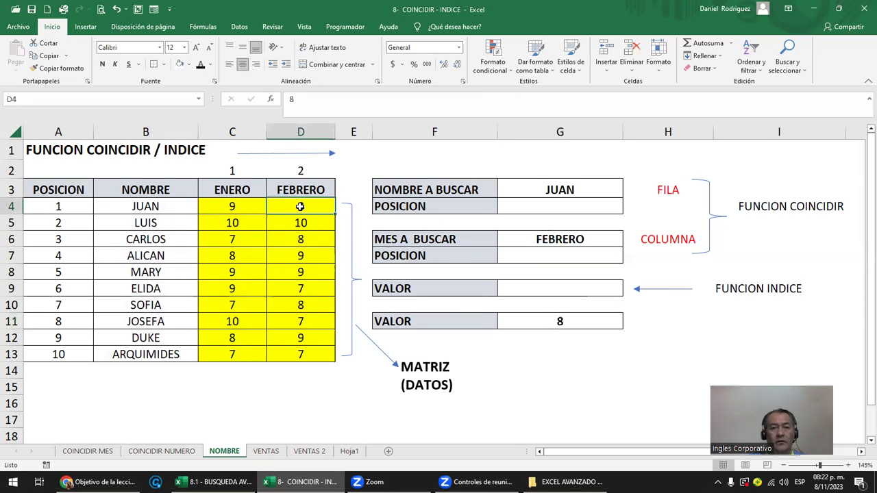
Review the INDICE range and both COINCIDIR arguments in G11, leaving it unchanged
click(558, 321)
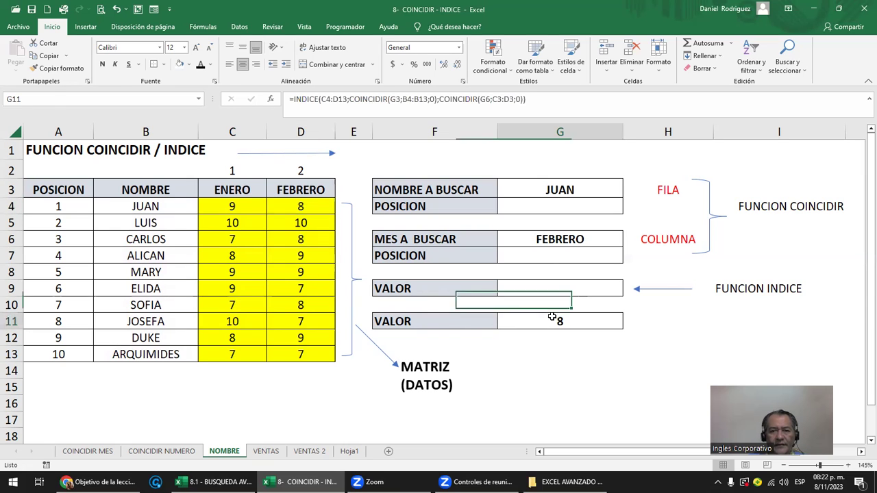
double_click(554, 321)
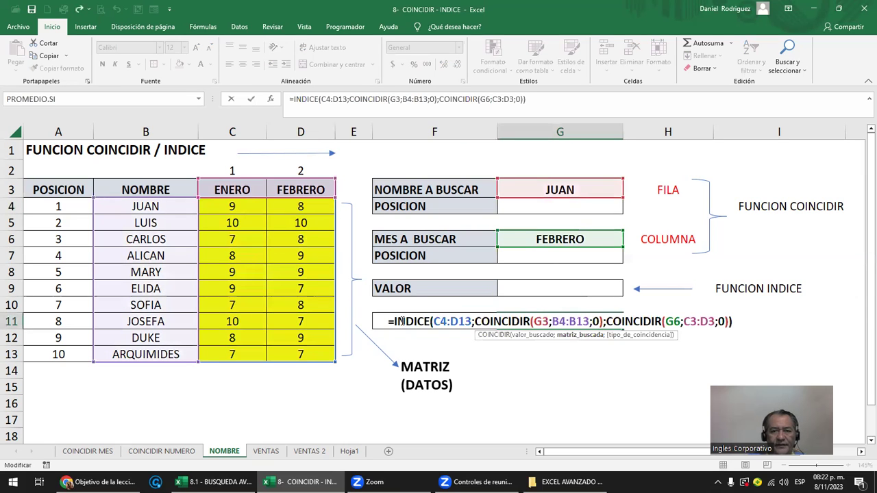
click(447, 322)
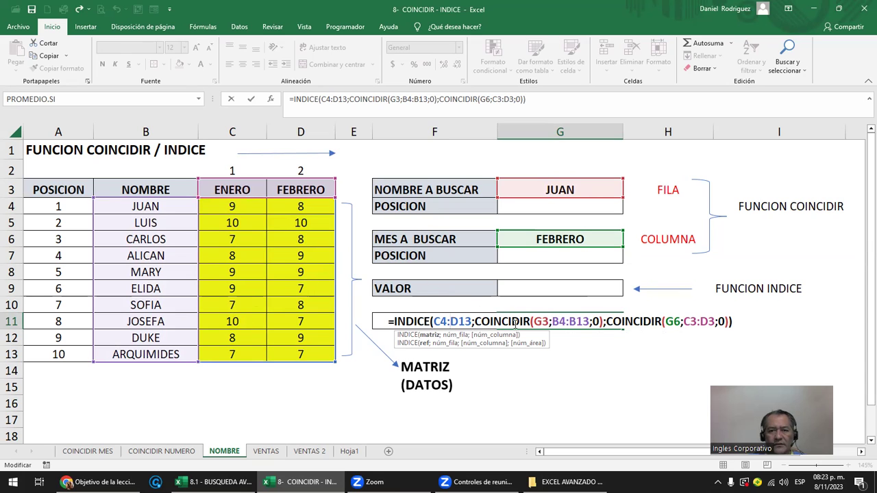
click(513, 322)
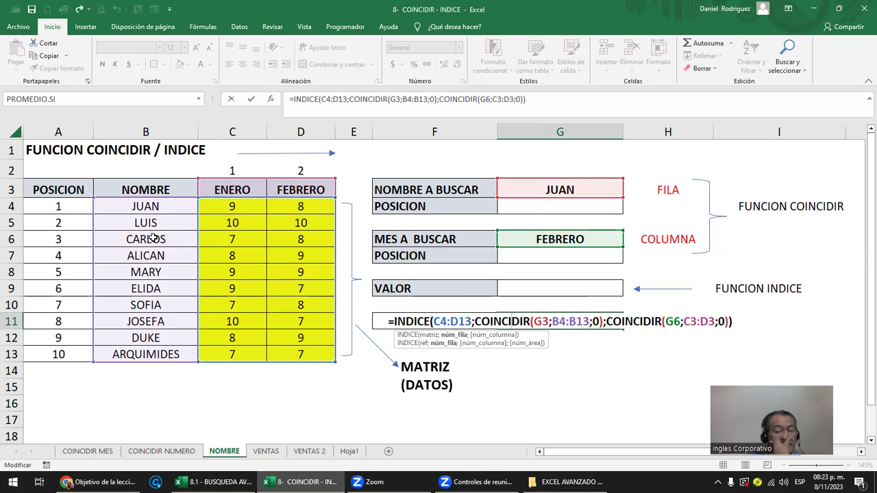
click(650, 322)
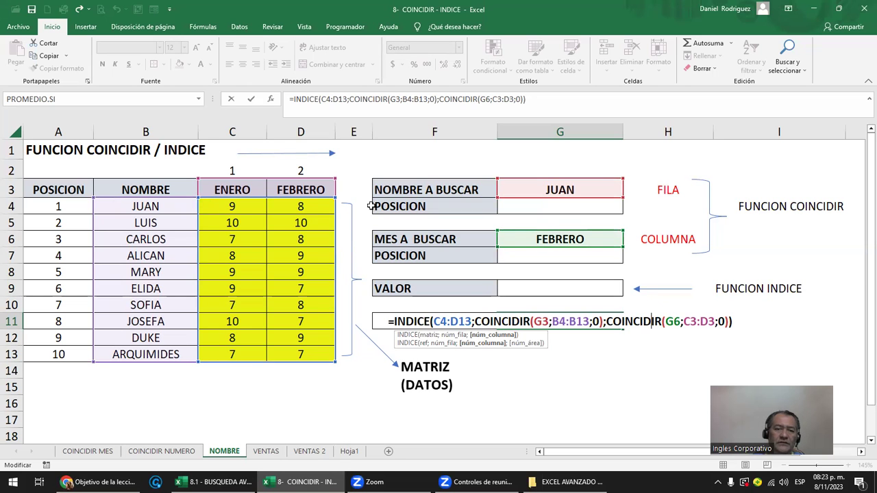
key(Return)
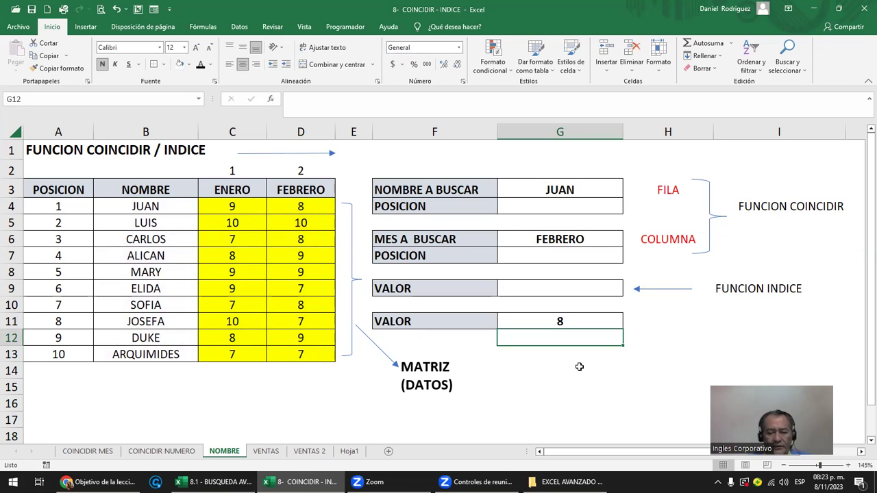
Enter =INDICE(C4:D13;1;2) in G12 to return 8
text(=)
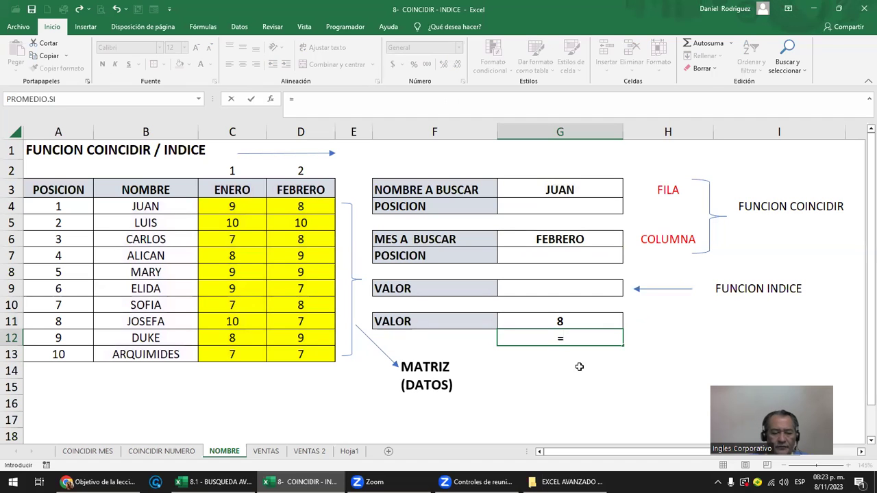
text(INCIDE)
key(BackSpace)
key(BackSpace)
key(BackSpace)
key(BackSpace)
text(DI)
key(Tab)
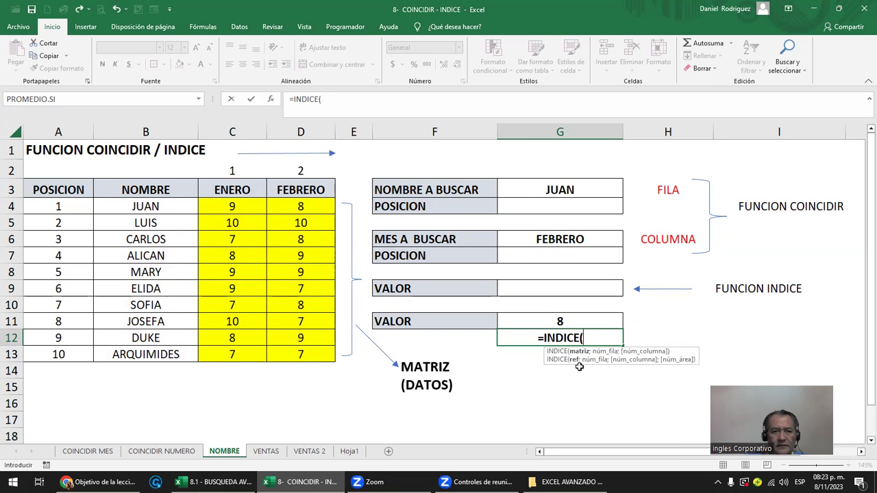
drag(230, 206, 310, 352)
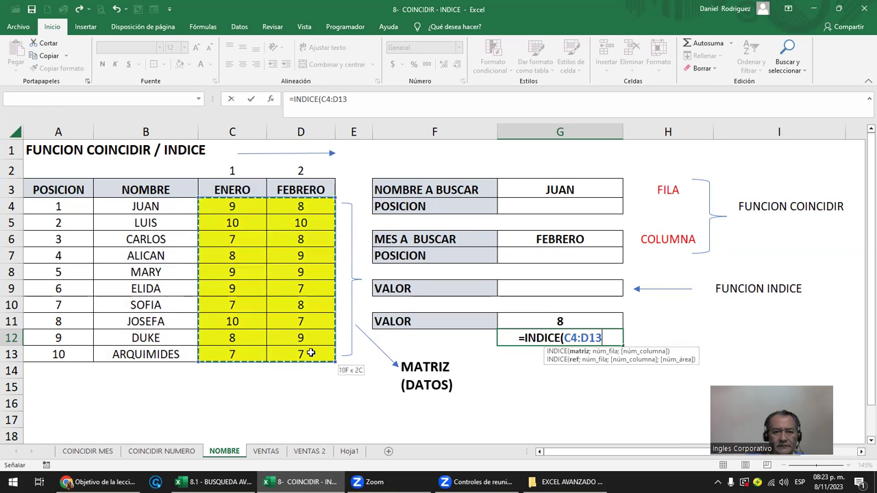
text(;)
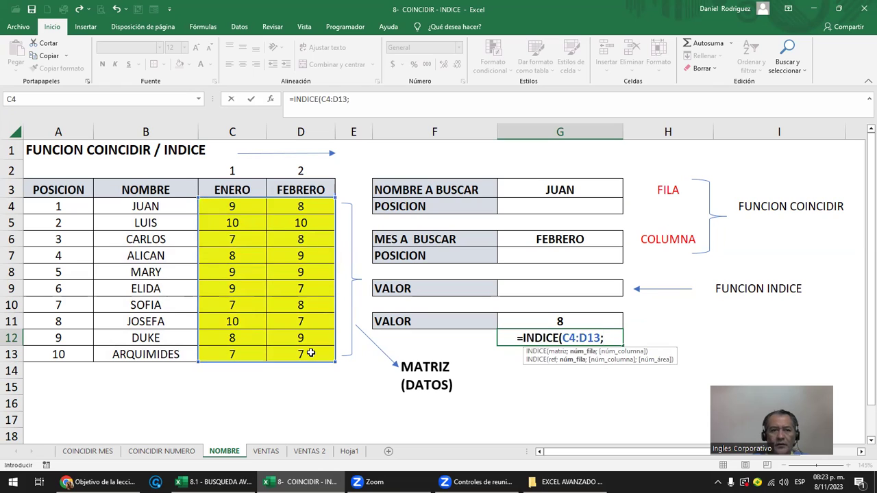
text(1)
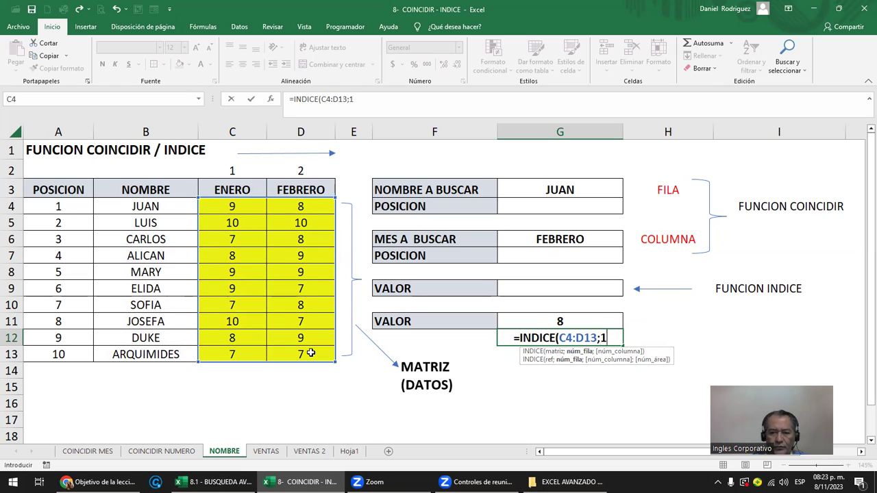
text(;2)
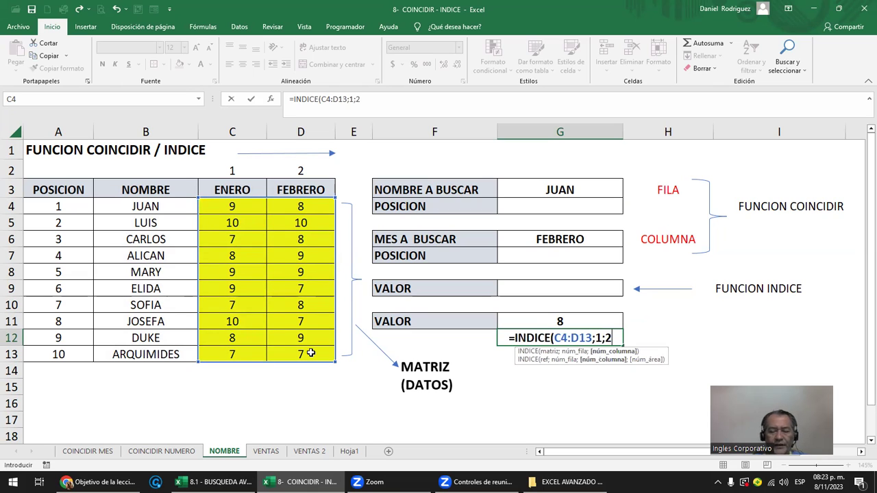
key(Return)
Reopen the G12 formula to show its ranges, leaving it unchanged
key(Up)
key(F2)
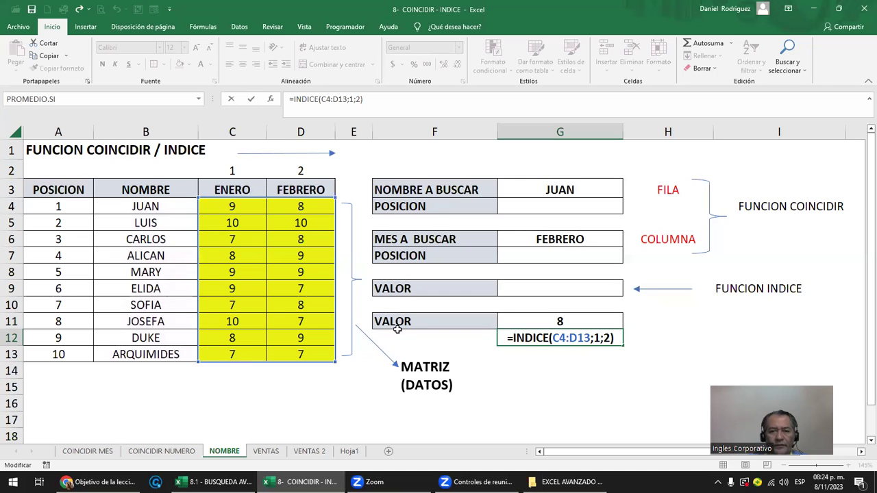
key(Return)
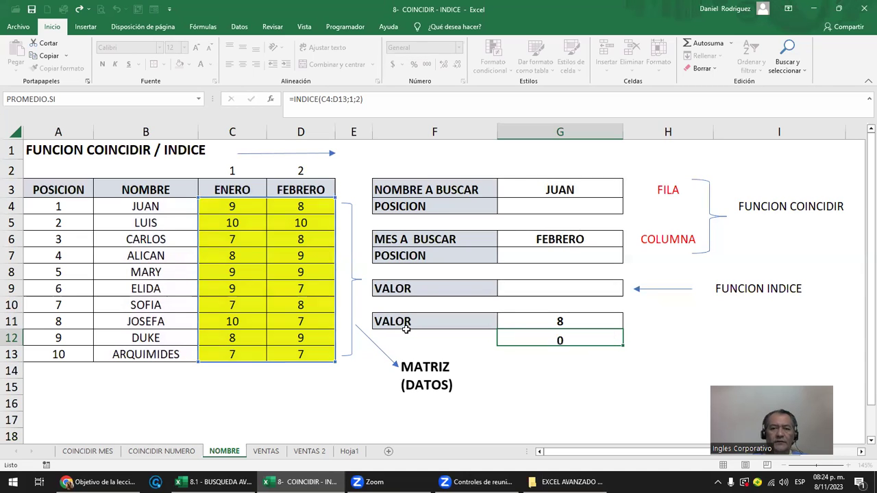
key(Up)
key(F2)
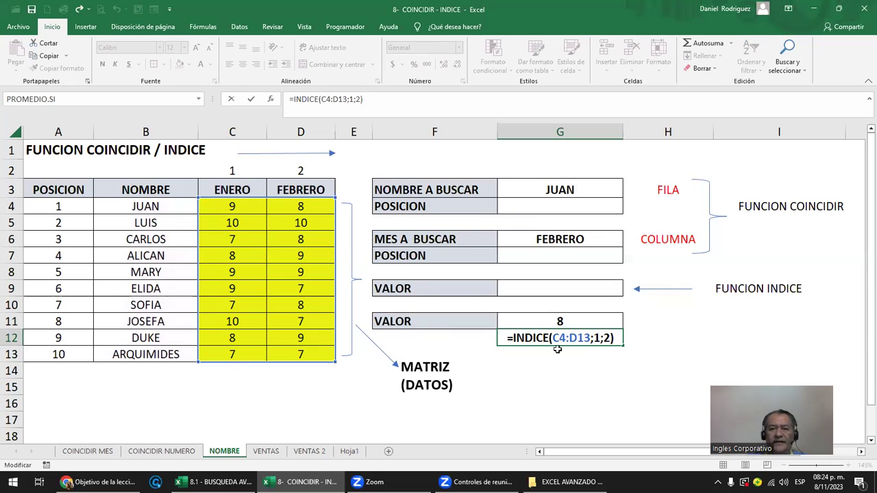
key(Escape)
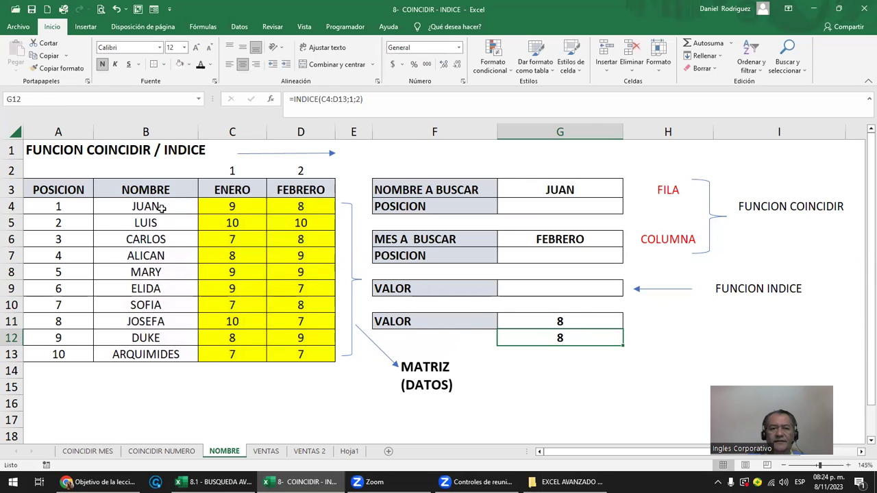
Highlight B4:B13 and C3:D3, review the G11 lookup, and recommit G12
drag(163, 208, 146, 354)
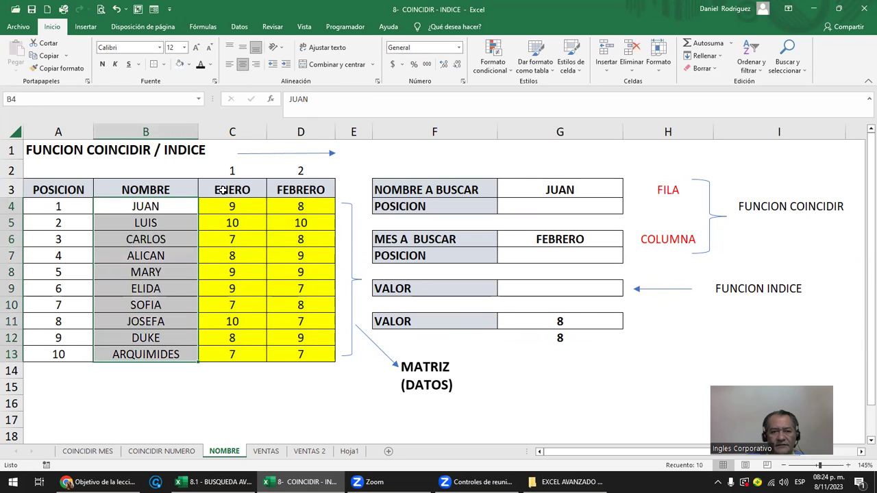
drag(223, 191, 293, 190)
double_click(575, 322)
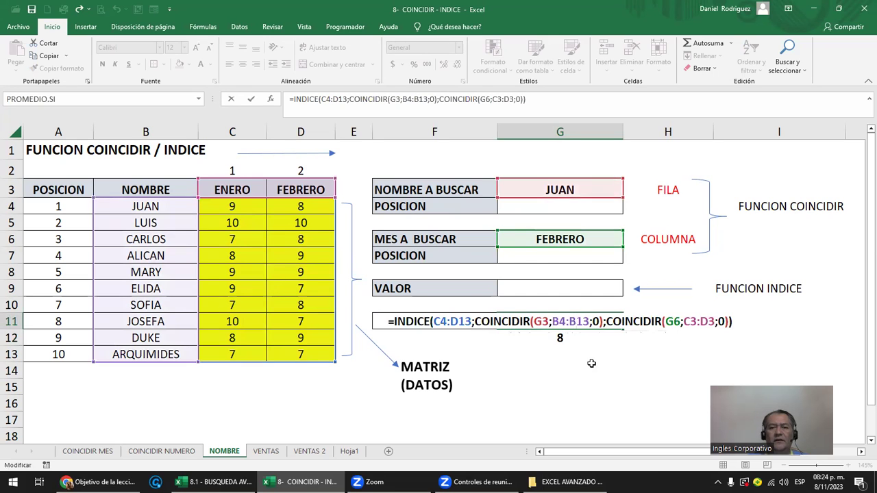
key(ctrl+Return)
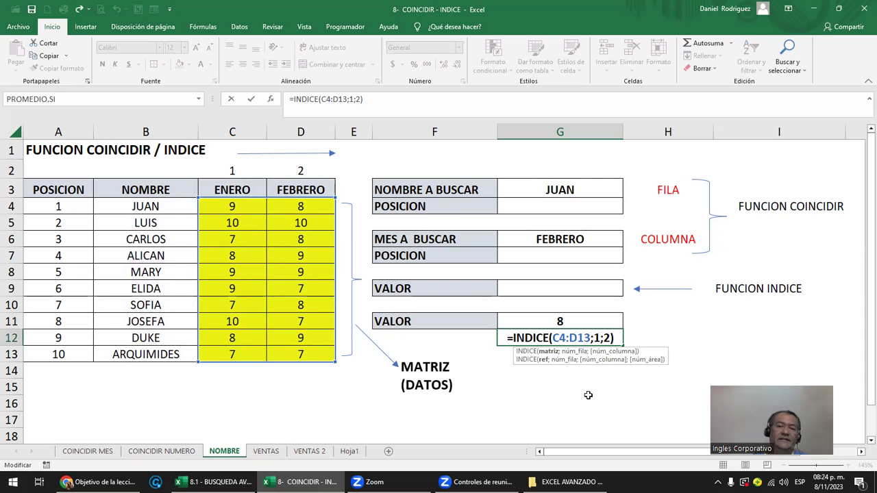
click(596, 337)
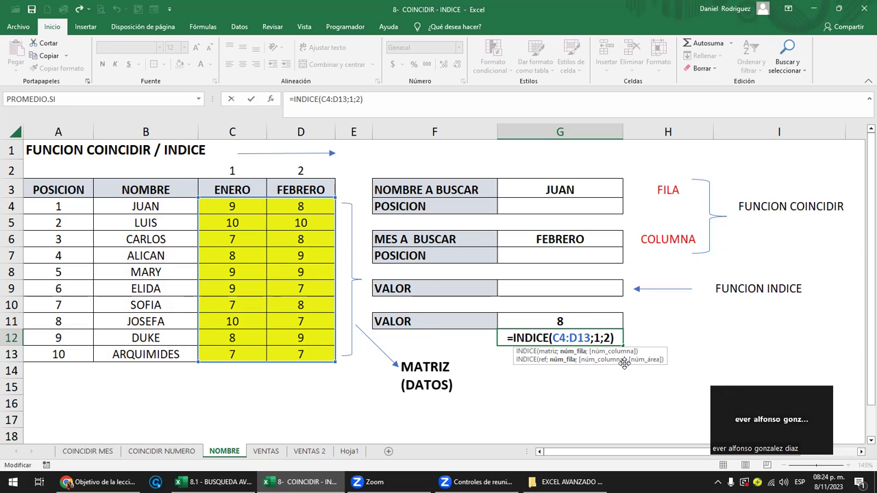
key(ctrl+Return)
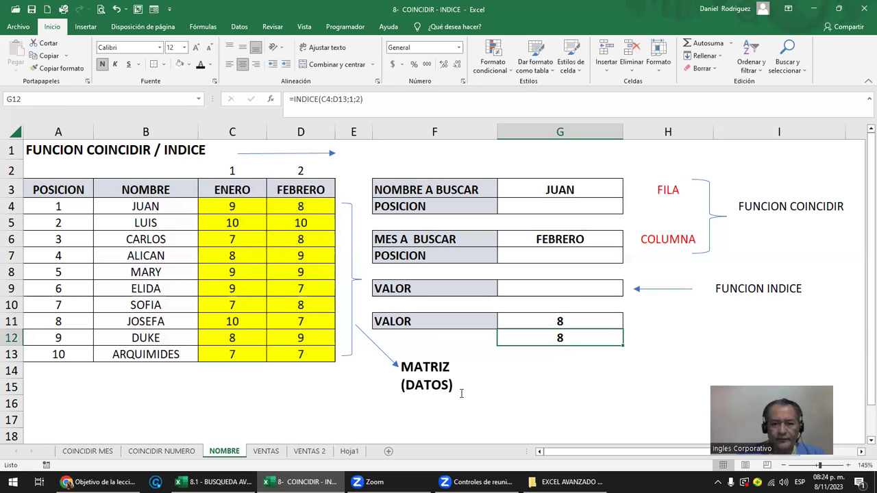
click(461, 394)
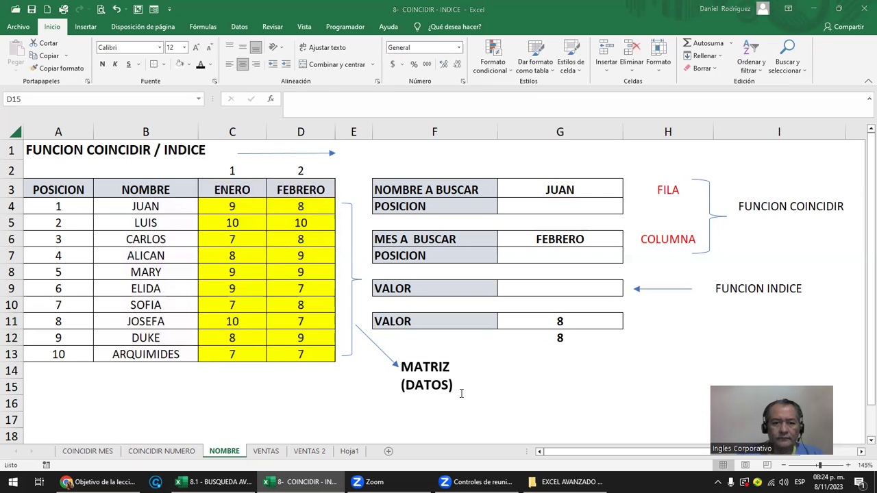
click(265, 452)
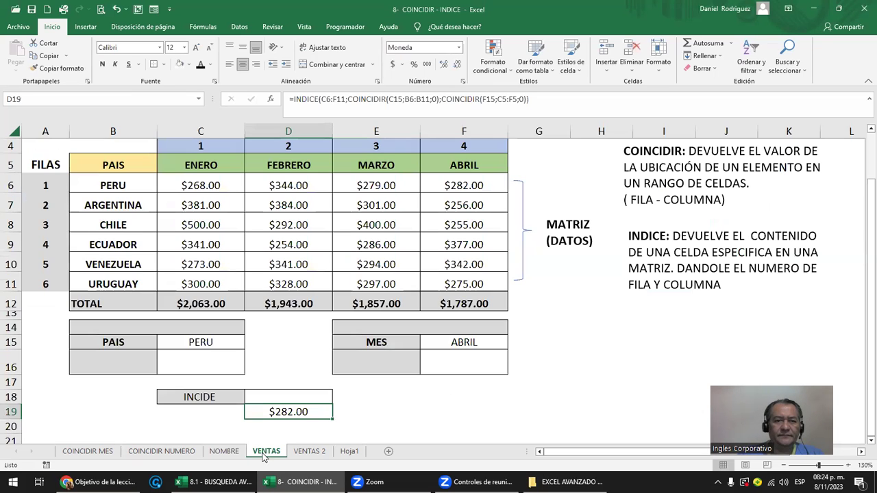
click(107, 189)
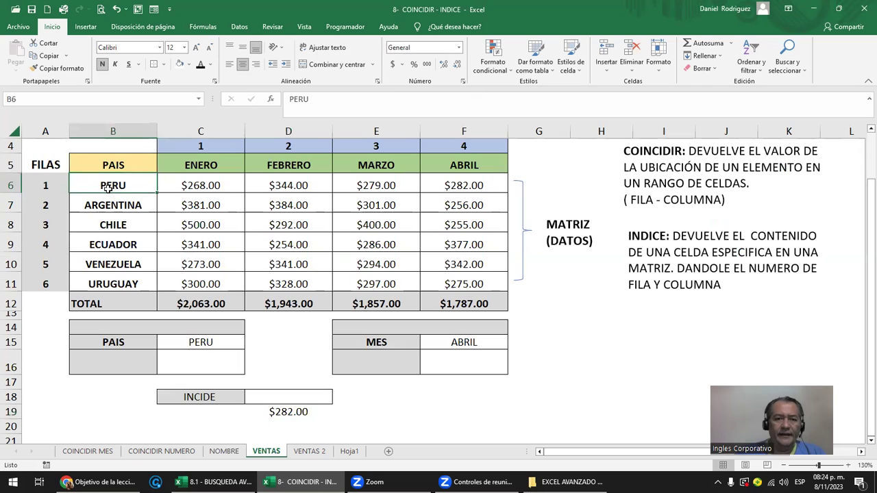
drag(113, 185, 119, 283)
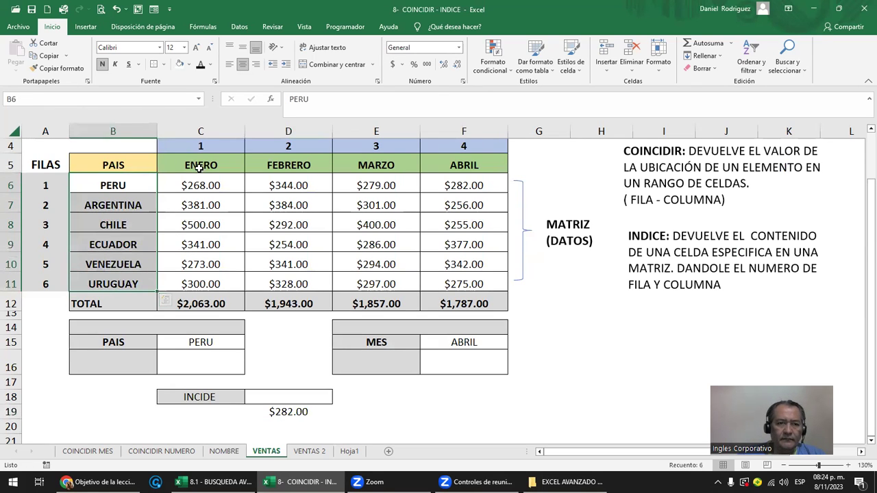
drag(192, 188, 489, 287)
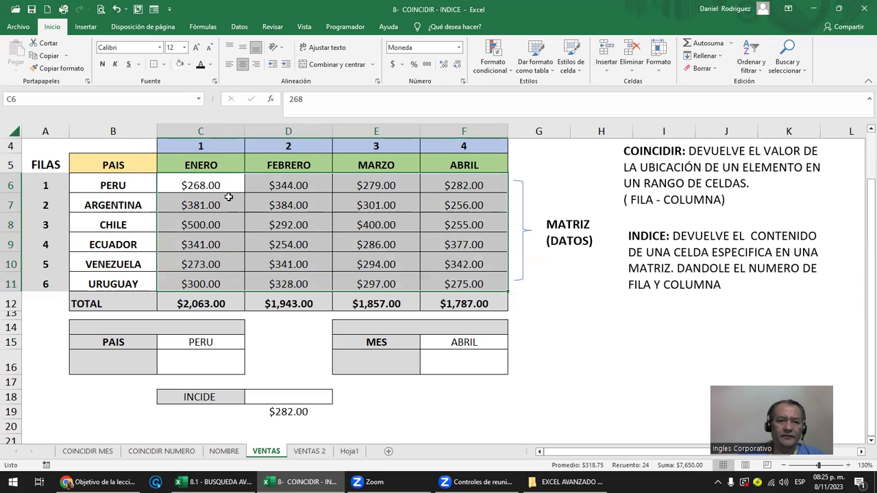
click(199, 167)
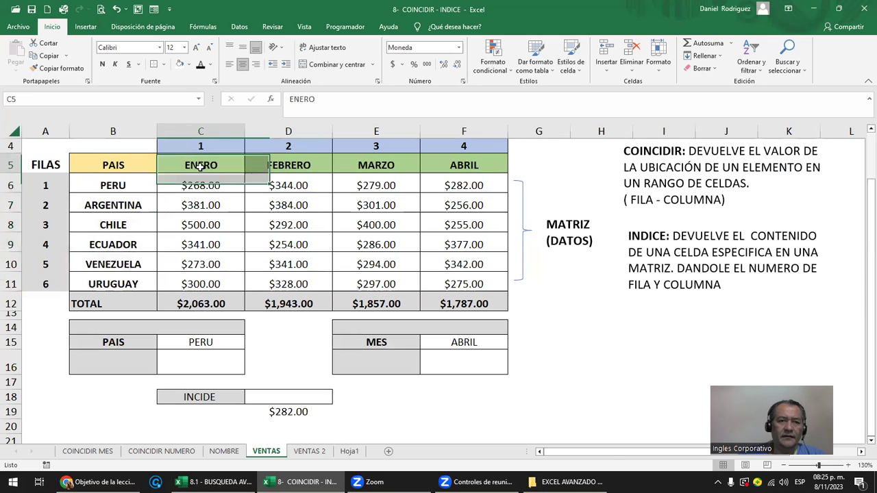
click(291, 167)
click(376, 166)
drag(113, 183, 114, 288)
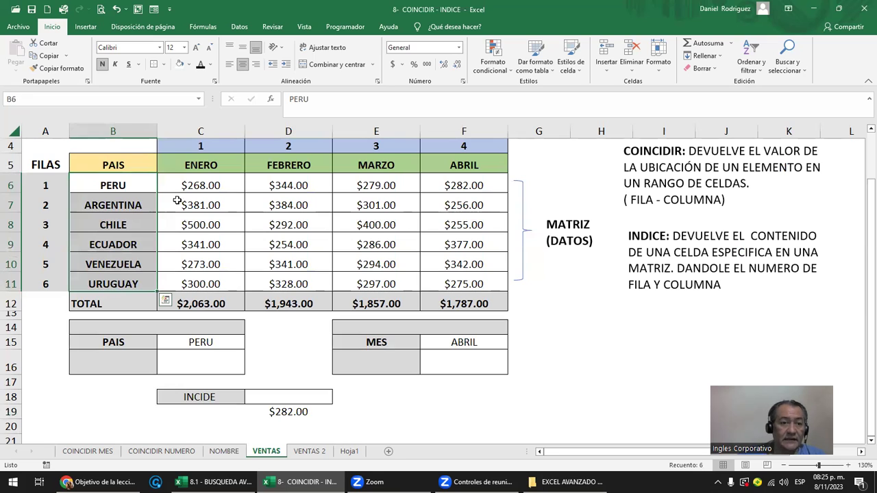
drag(193, 168, 469, 175)
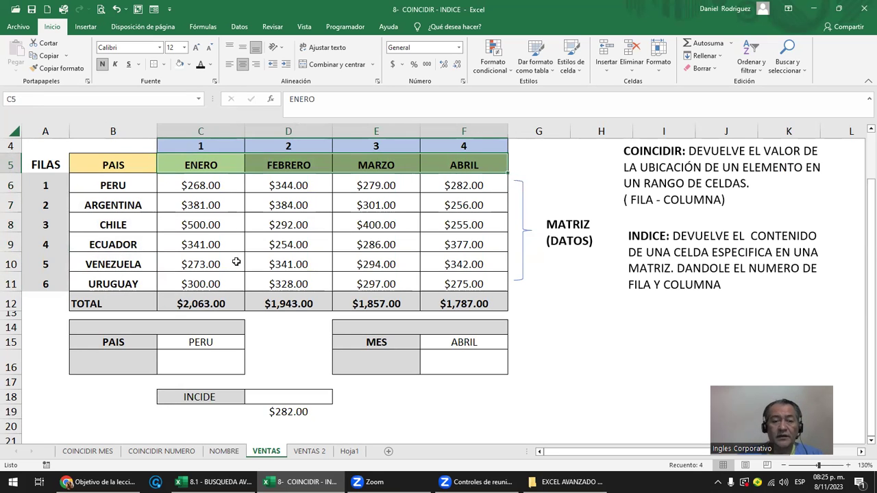
click(125, 190)
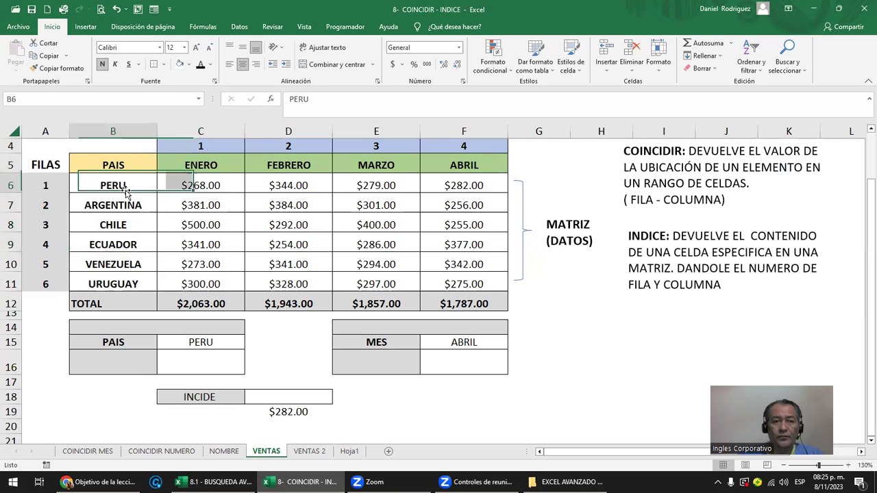
click(197, 363)
text(1)
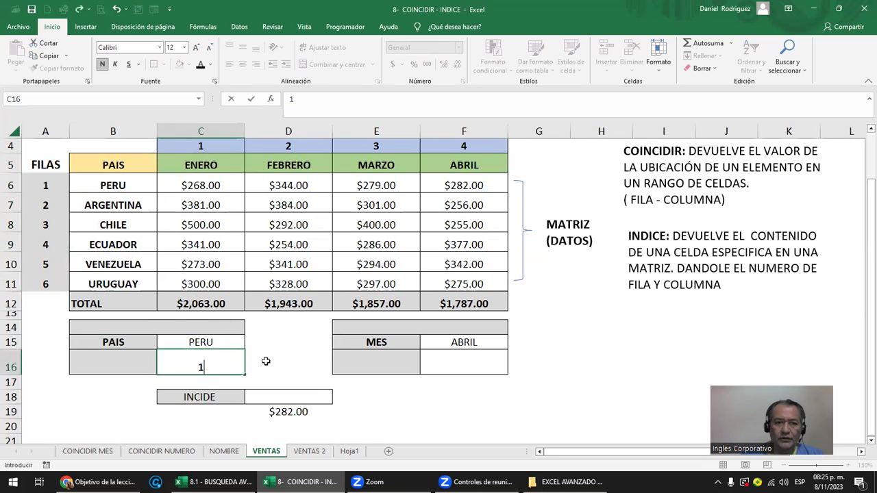
key(ctrl+Return)
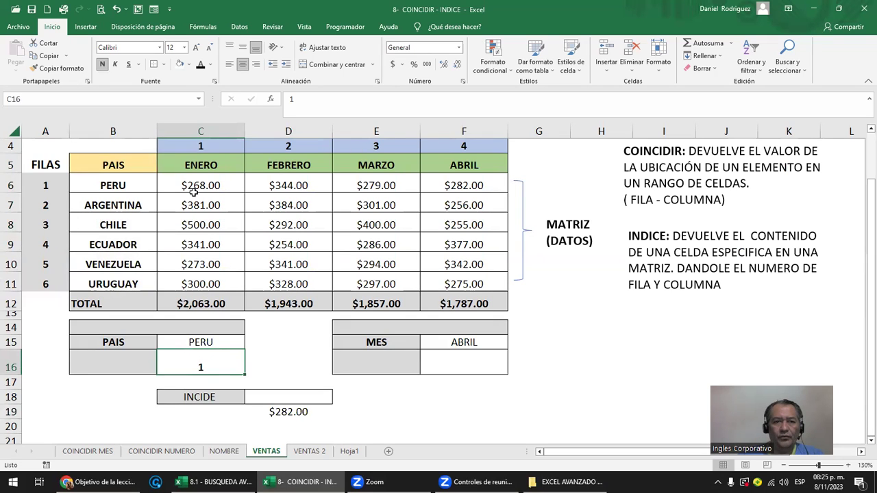
click(456, 361)
text(4)
key(Return)
key(Left)
key(Left)
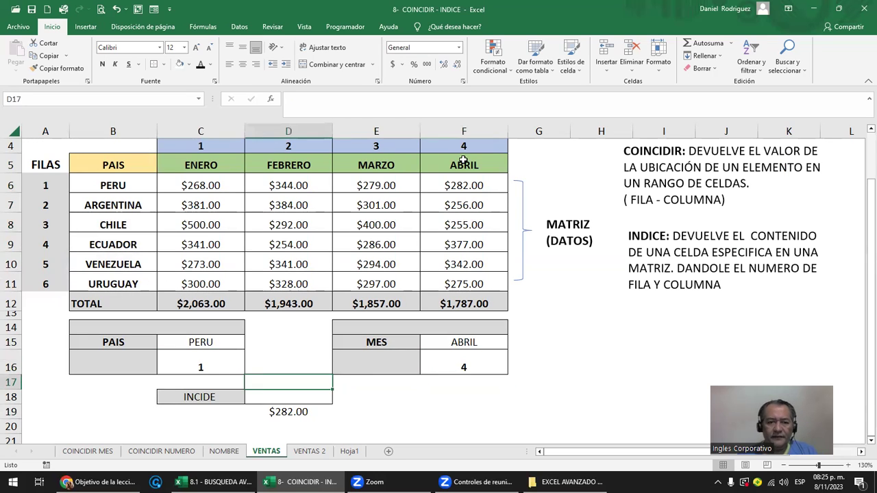
key(Down)
text(=INDICE)
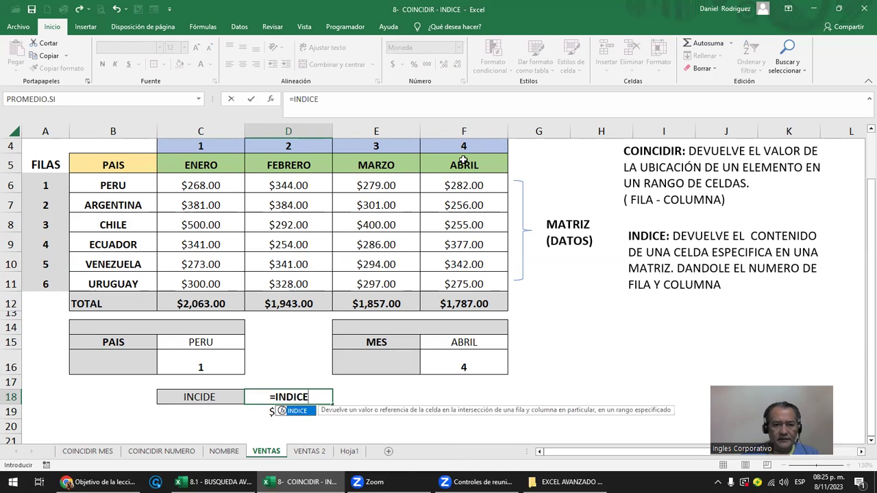
text(()
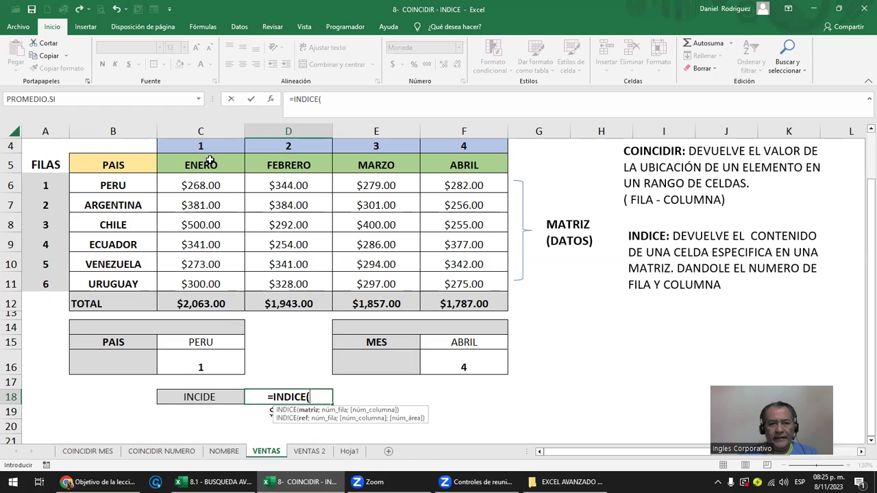
mouse_move(195, 189)
mouse_down()
mouse_move(299, 203)
mouse_move(452, 291)
mouse_up()
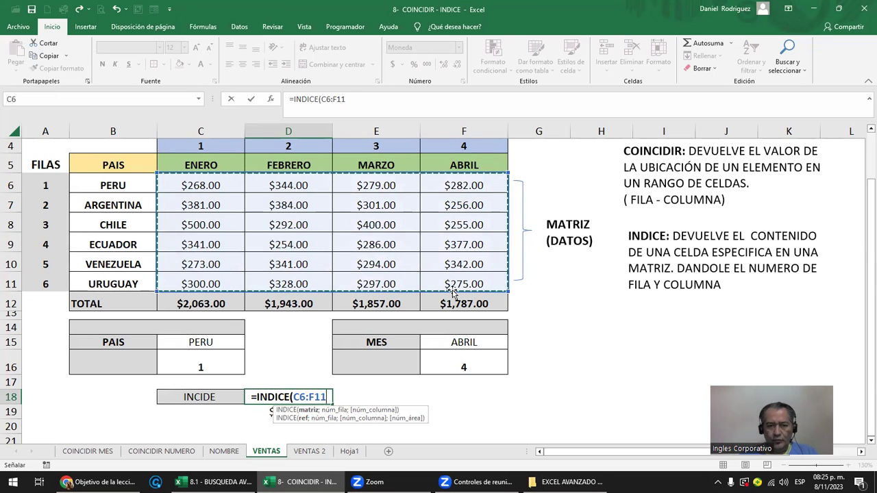
text(;)
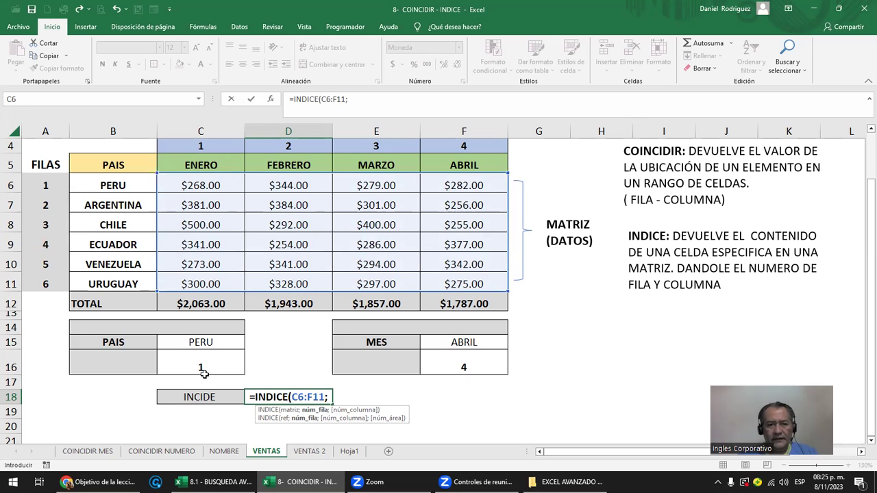
click(203, 366)
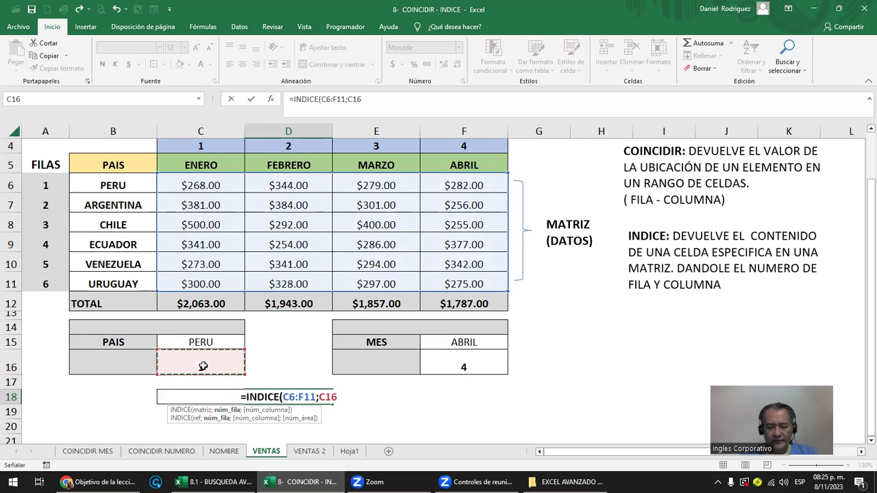
text(;)
click(463, 368)
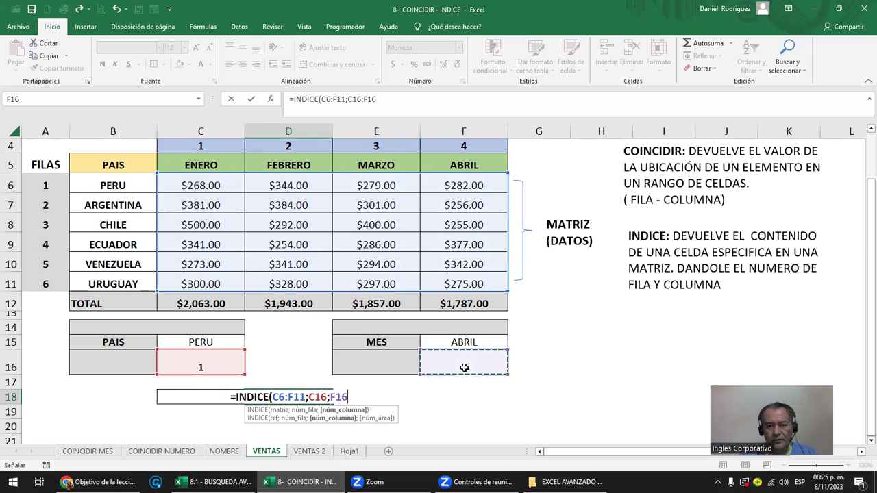
key(Return)
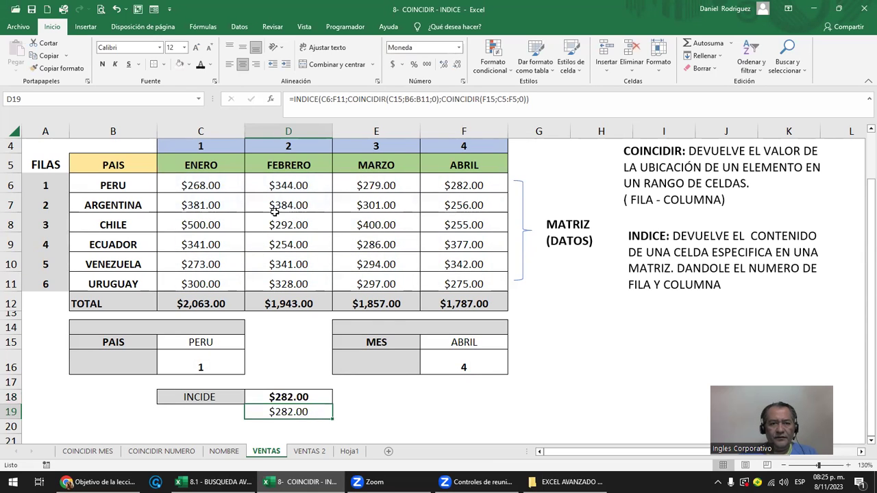
click(92, 182)
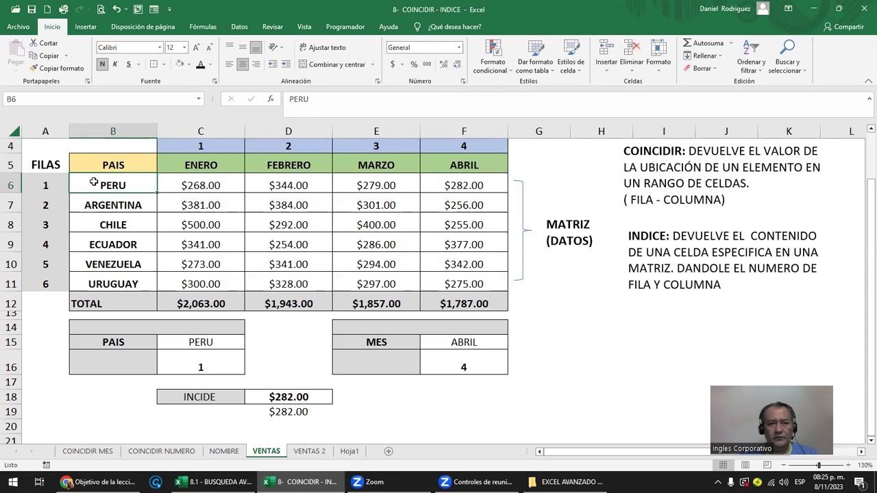
drag(94, 182, 439, 180)
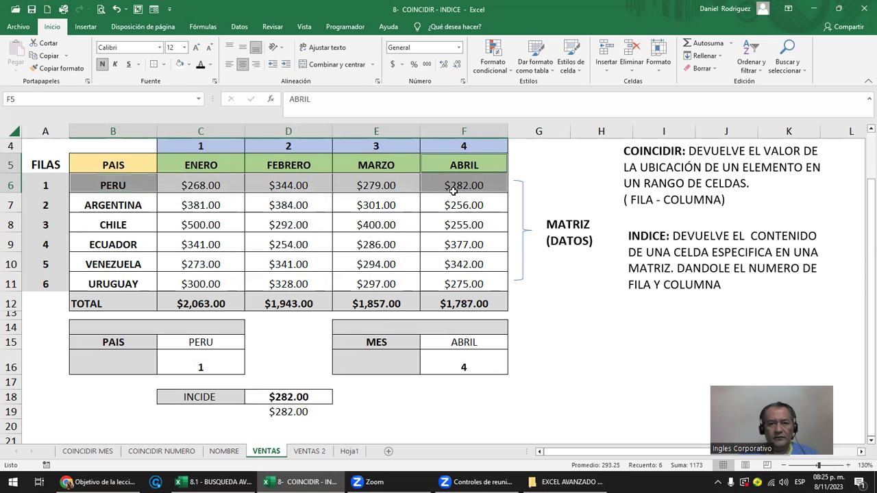
click(474, 185)
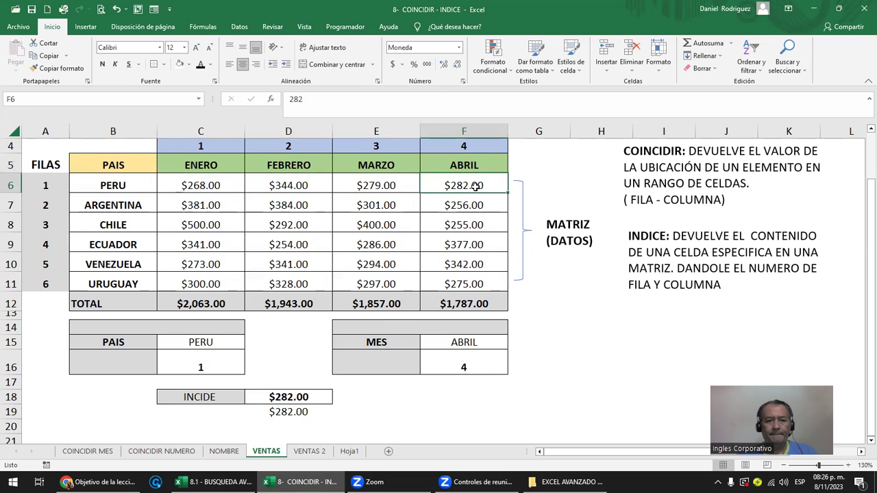
click(216, 368)
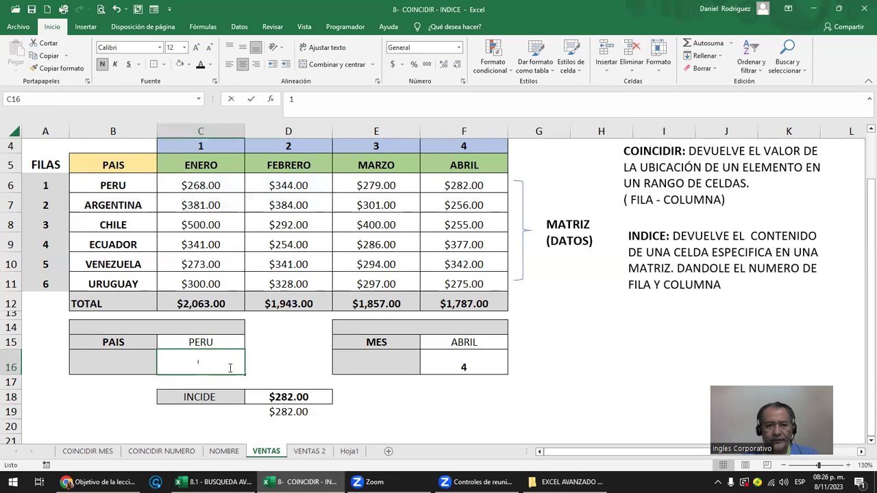
Enter =COINCIDIR(C15;B6:B11;0) in C16 to get the country's row number
text(=COINS)
key(BackSpace)
key(Tab)
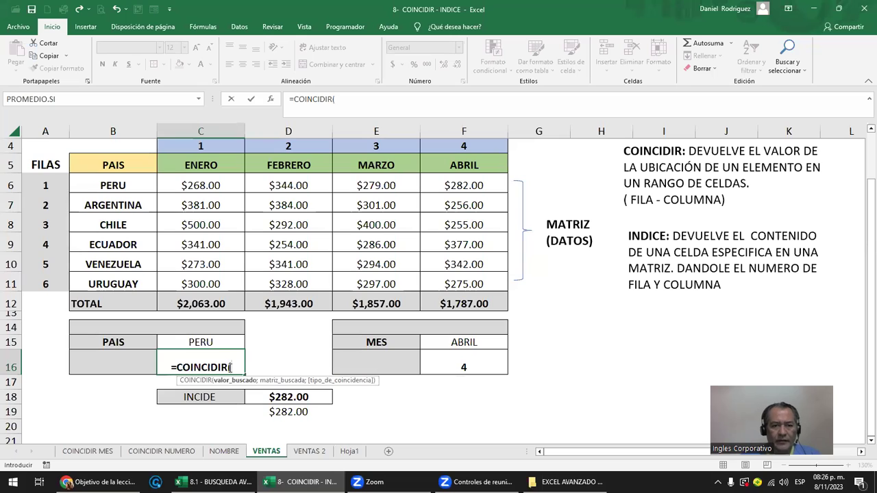
click(204, 344)
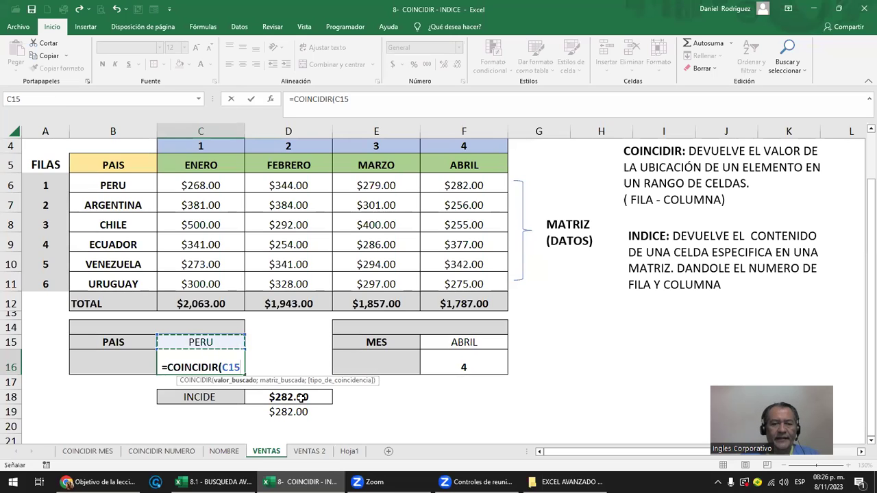
text(;)
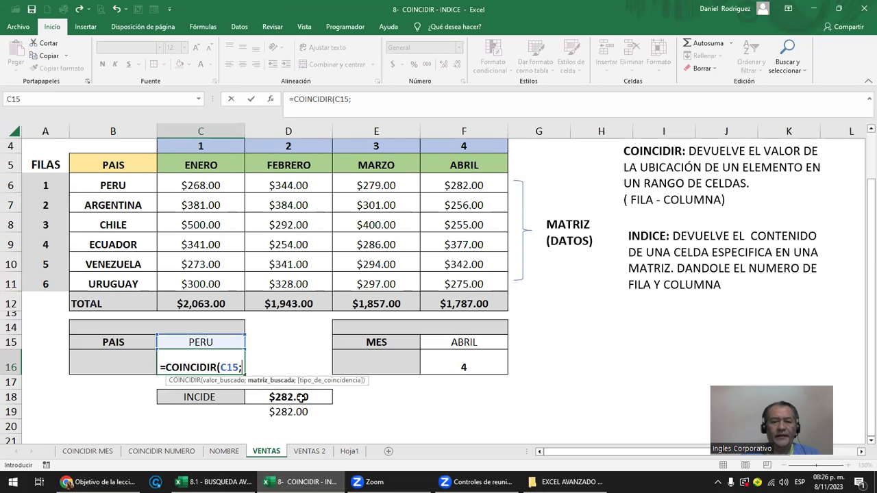
click(121, 185)
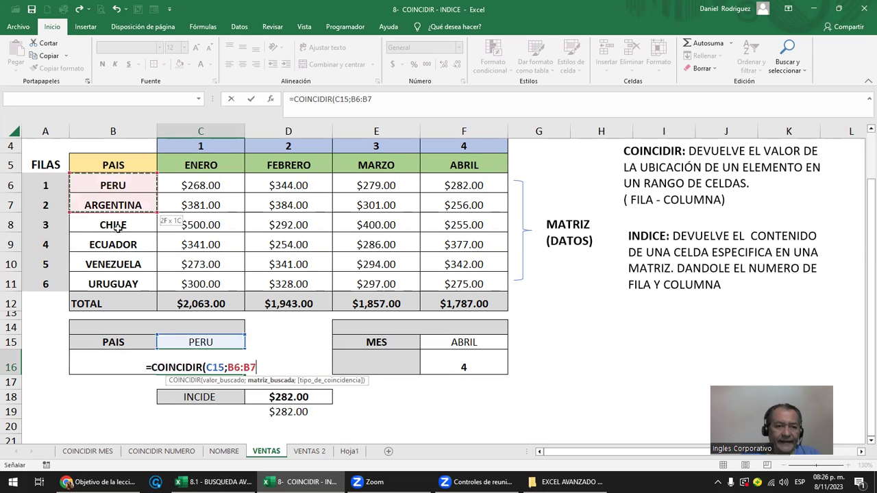
drag(120, 185, 118, 275)
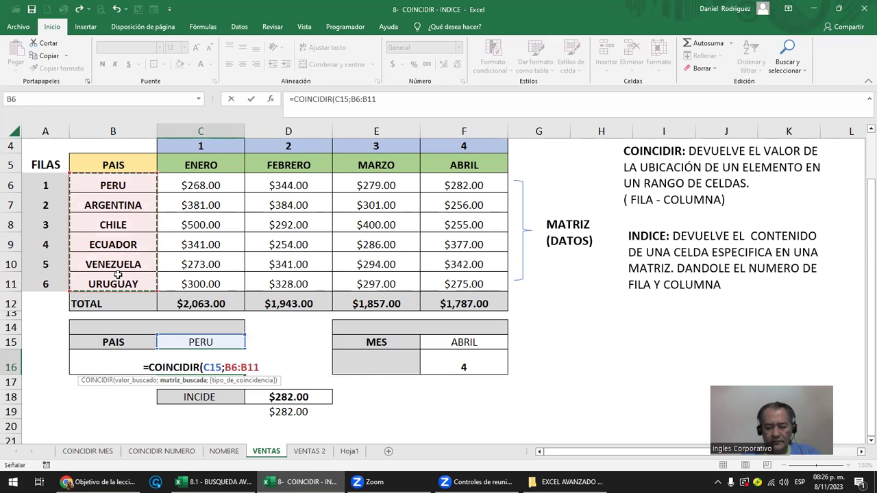
text(;)
key(Down)
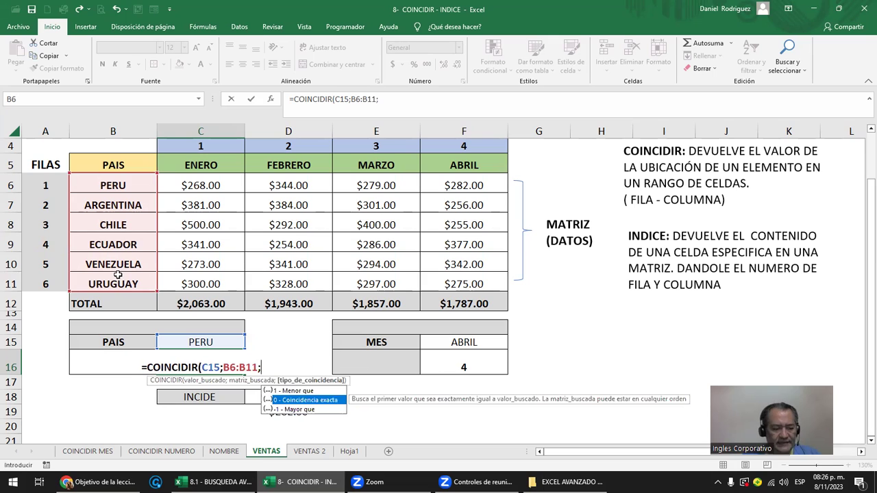
key(Tab)
text())
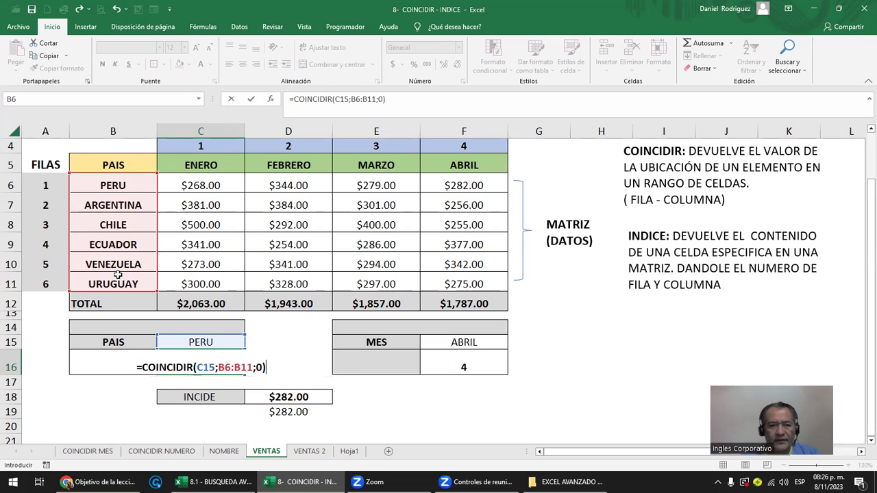
key(Return)
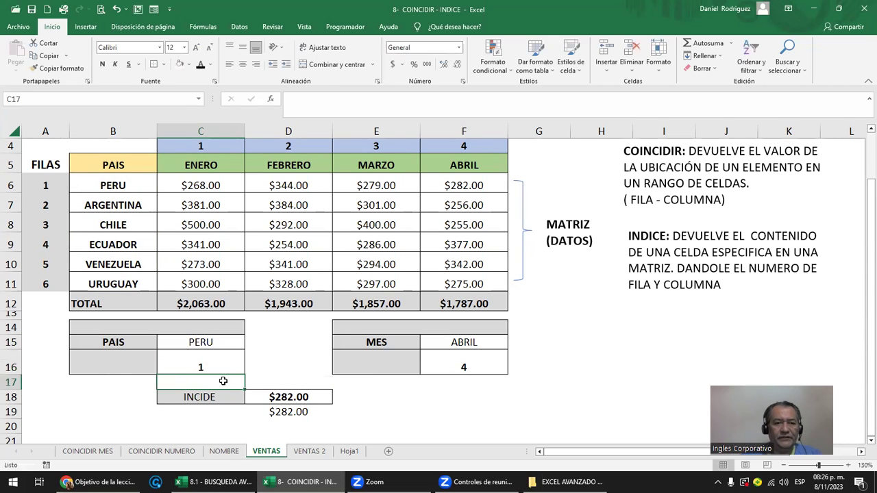
Change the country in C15 from PERU to CHILE
click(210, 358)
click(122, 227)
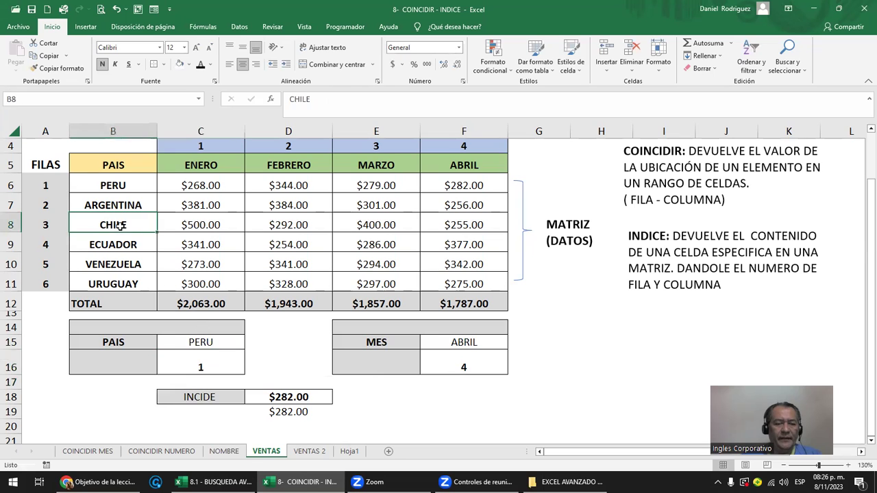
click(199, 346)
text(CHU)
key(BackSpace)
text(ILE)
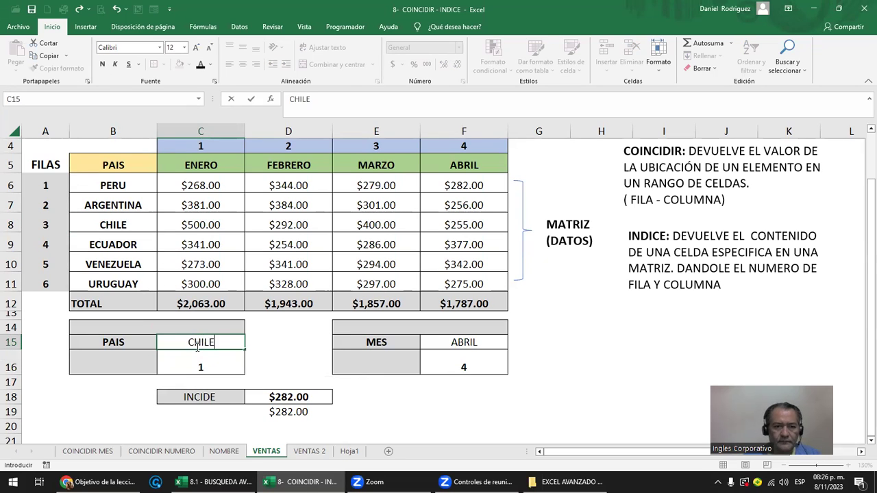
key(Return)
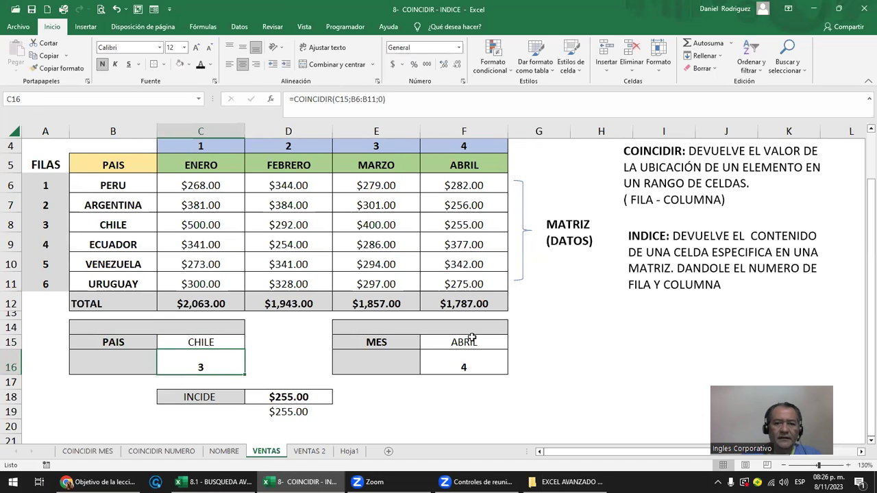
Enter 4 in F16, then clear the month number
click(471, 338)
click(463, 367)
text(4)
key(ctrl+Return)
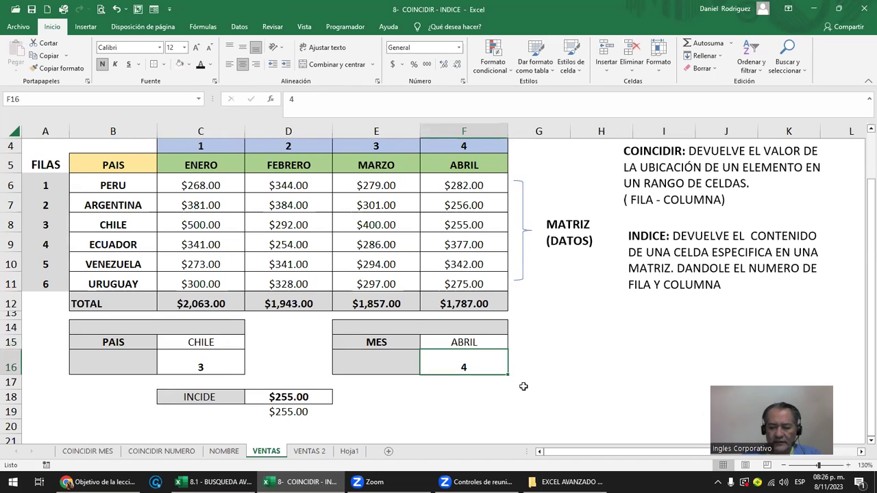
key(Delete)
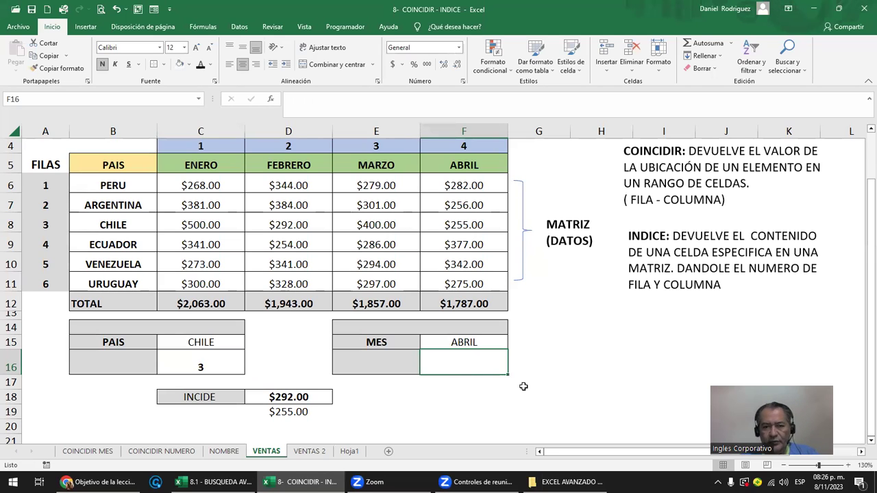
Enter =COINCIDIR(F15;C5:F5;0) in F16 to compute the month column
text(=COIN)
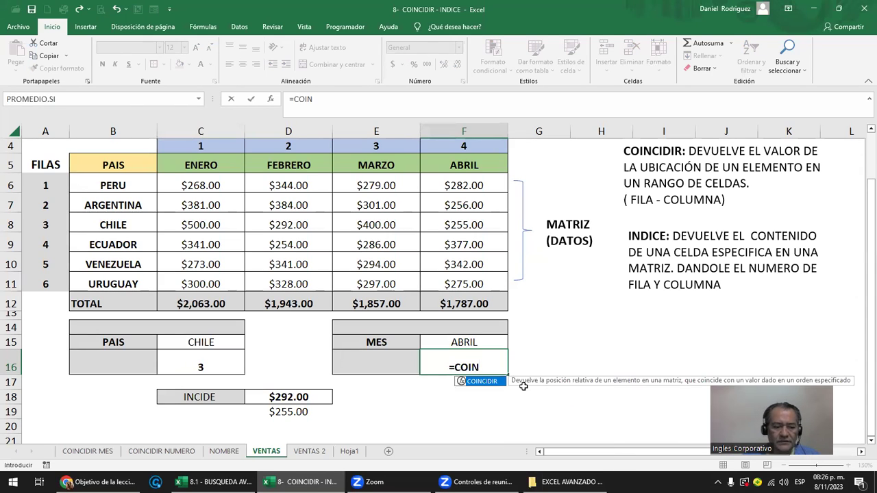
key(Tab)
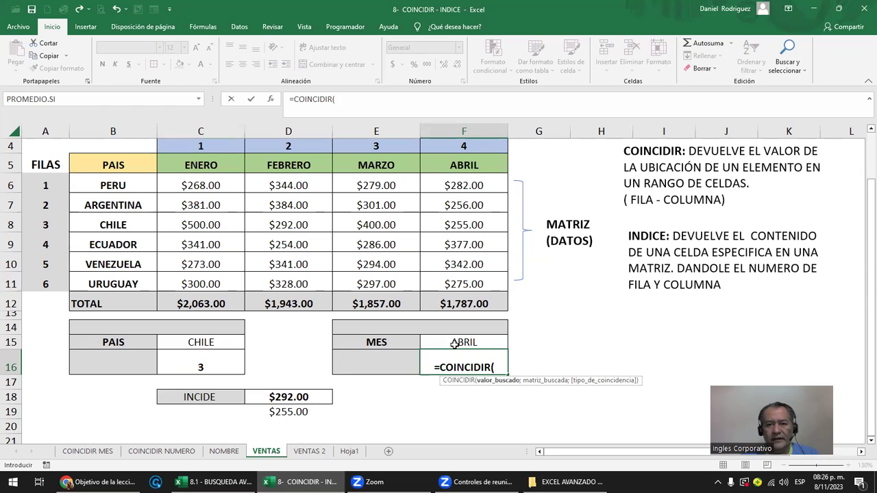
click(455, 343)
text(;)
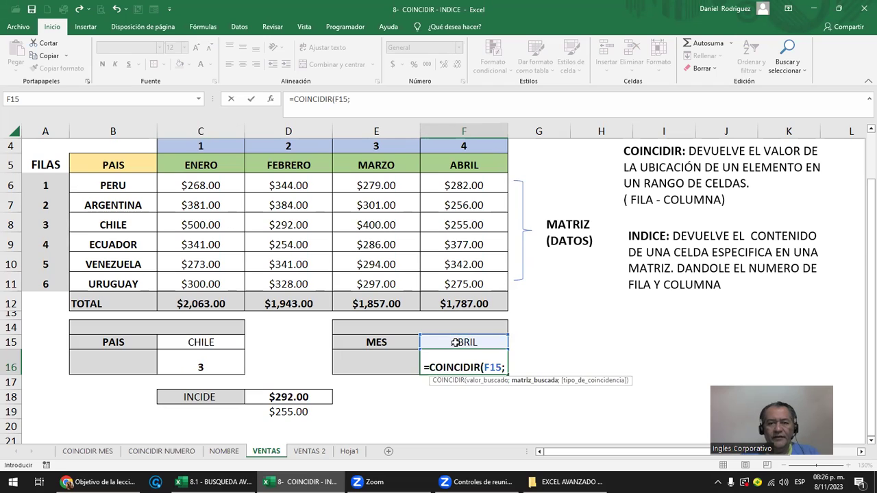
drag(195, 168, 444, 166)
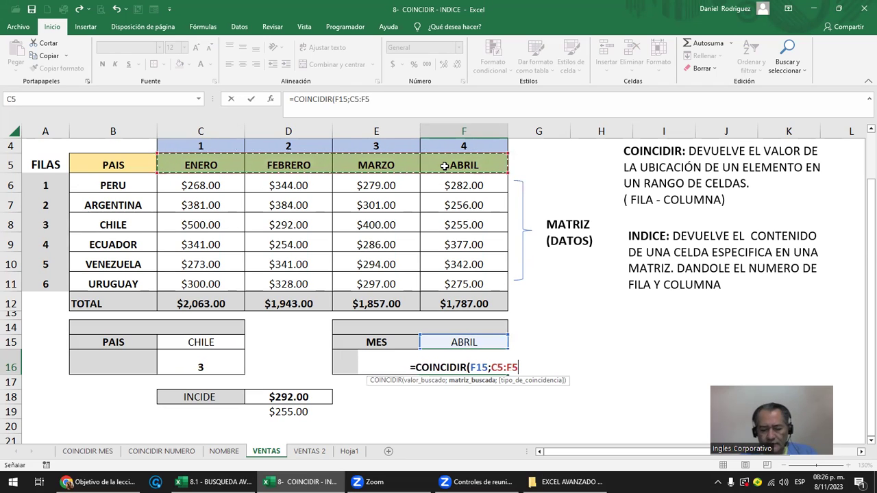
text(;)
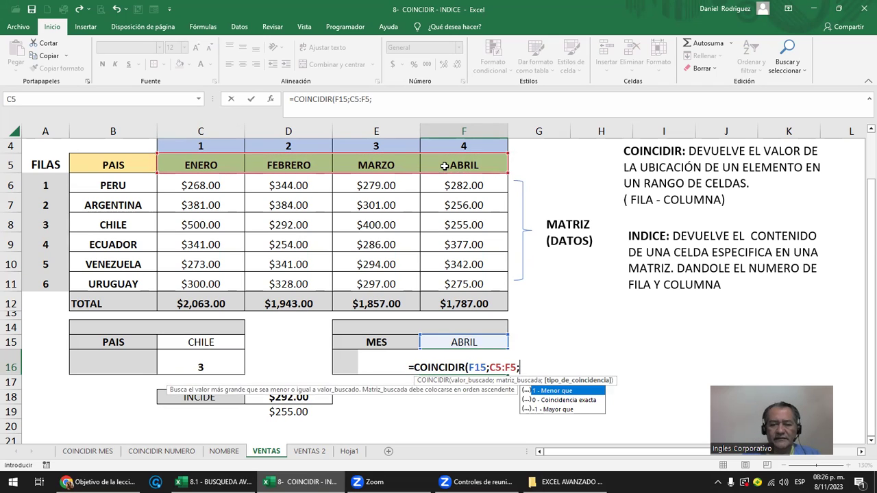
text(0)
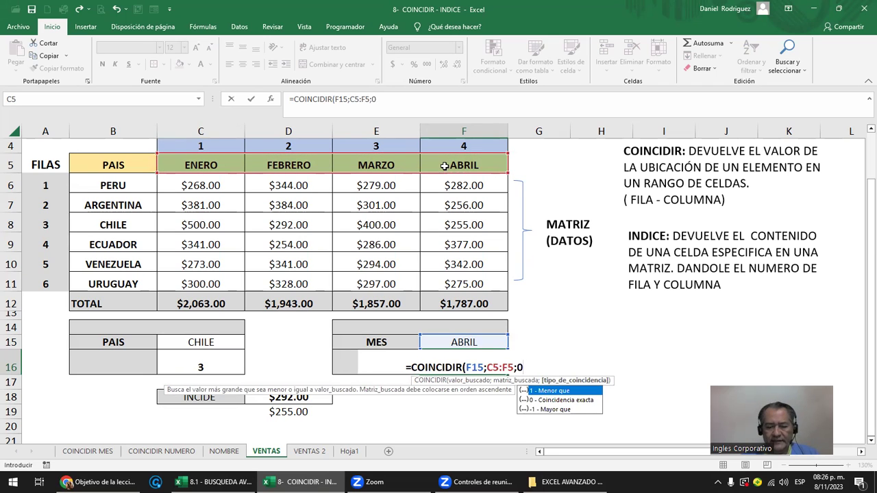
text())
key(Return)
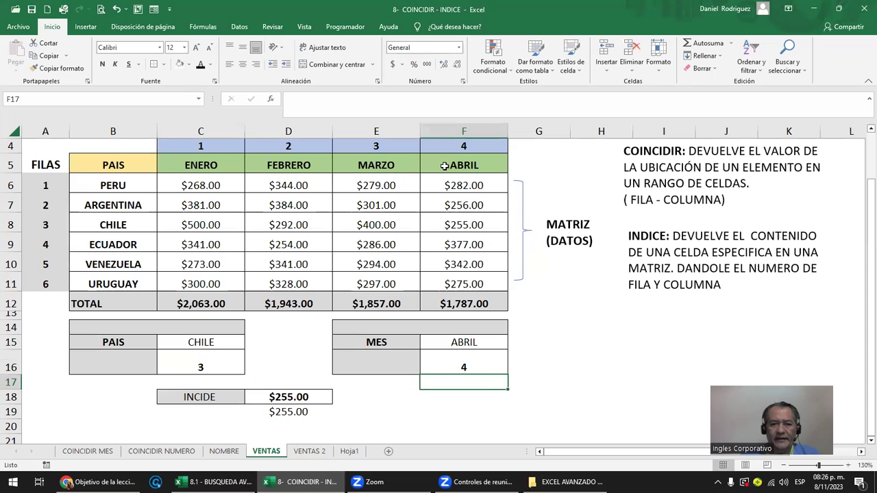
Set the month to ENERO and review D18's INDICE formula
click(467, 341)
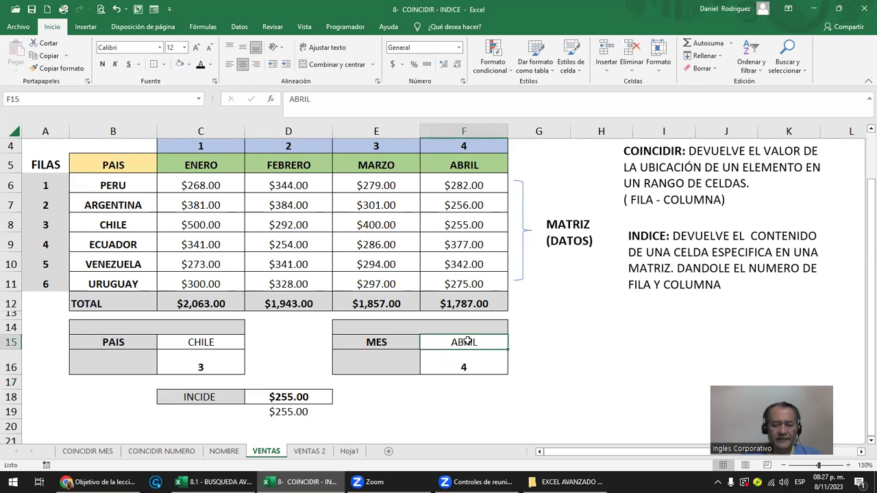
text(ENERO)
key(Return)
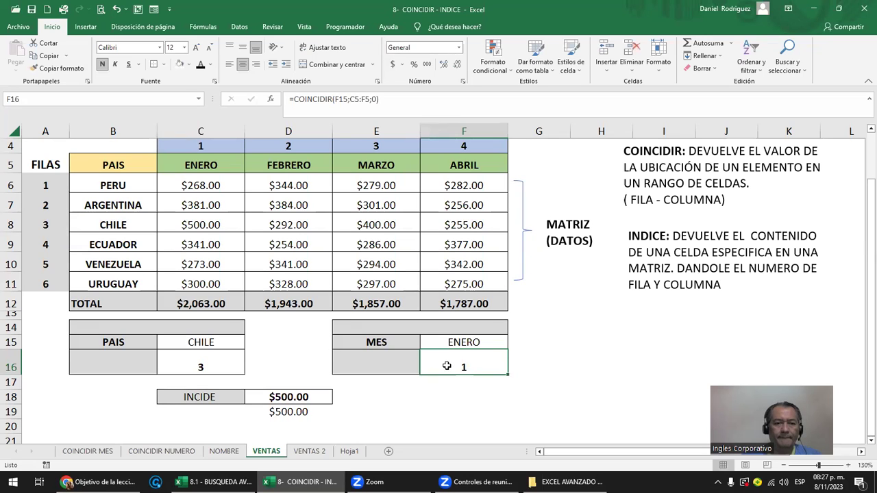
double_click(286, 397)
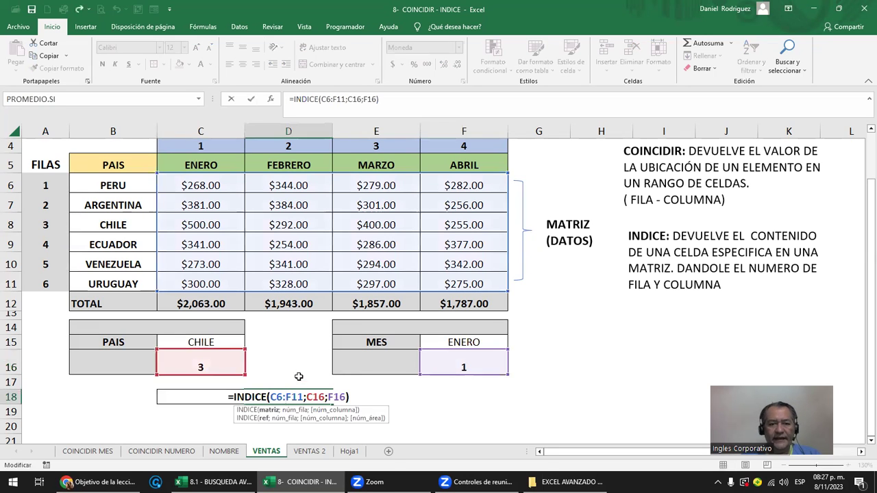
key(Escape)
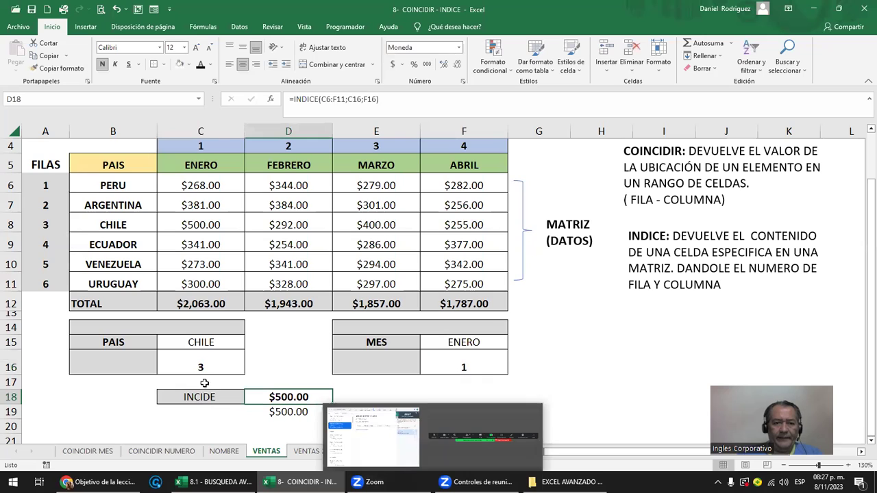
click(461, 410)
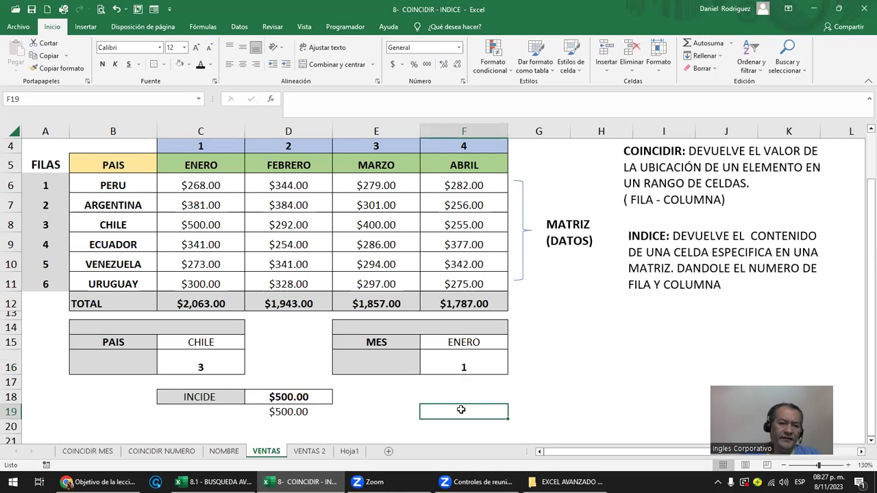
Check the C16 and F16 formulas, review D19's combined formula, then delete it
click(205, 367)
click(438, 360)
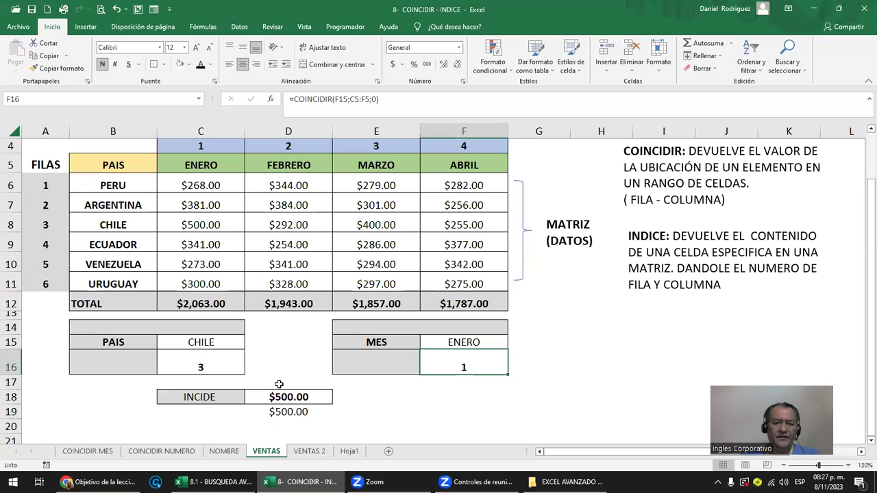
click(276, 410)
double_click(277, 409)
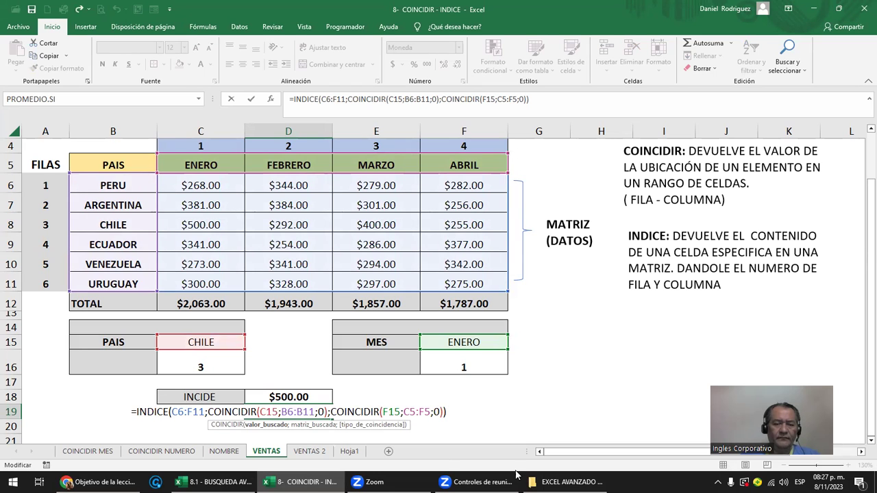
key(Escape)
key(Delete)
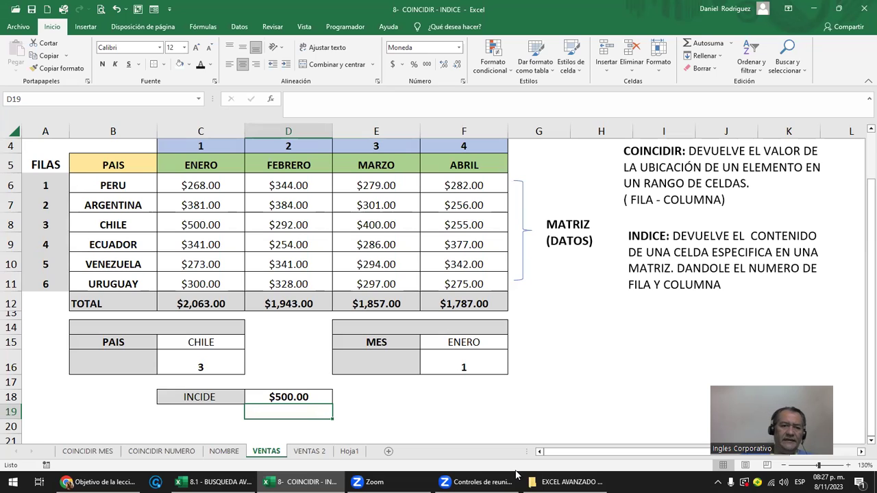
Clear the position numbers in C16:F16 and the INCIDE formula in D18
click(197, 339)
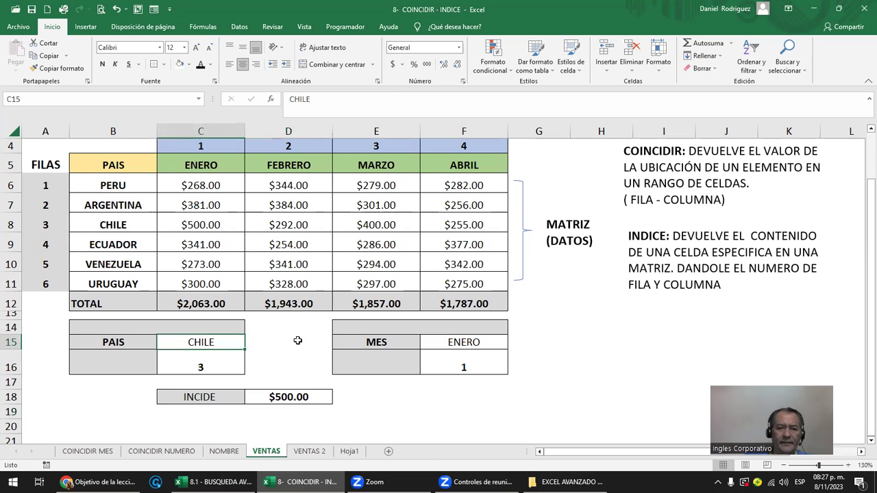
click(444, 341)
drag(204, 364, 458, 361)
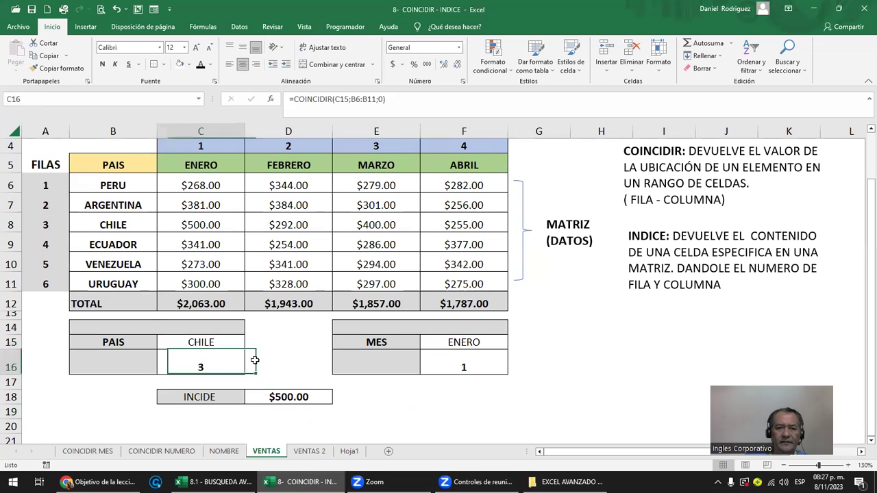
key(Delete)
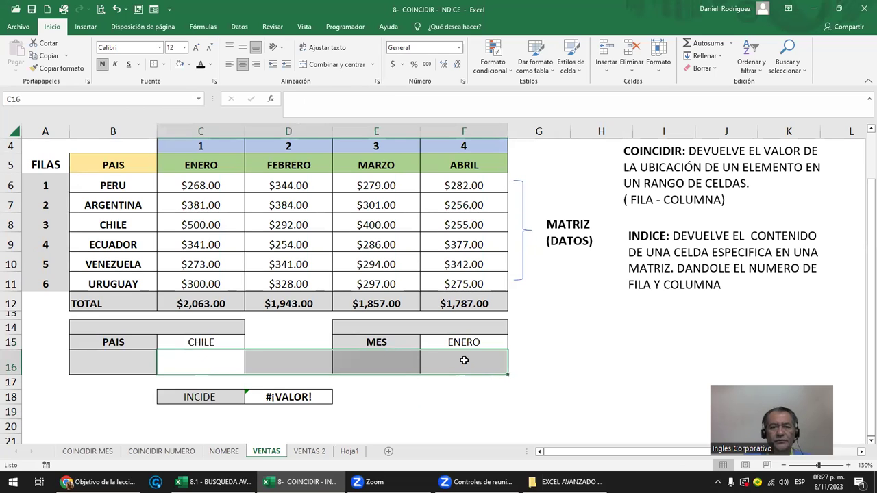
click(305, 399)
key(Delete)
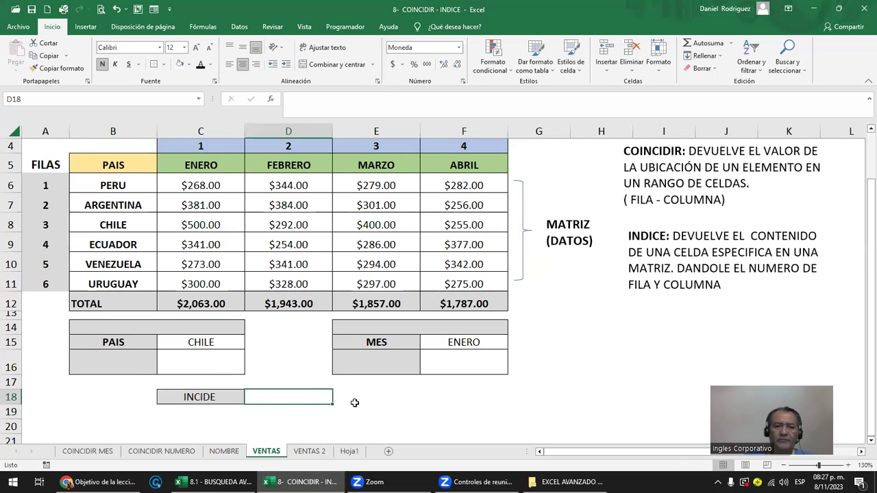
Abandon a half-started formula in D18 and title the country lookup block FILAS in B14
click(207, 340)
click(483, 340)
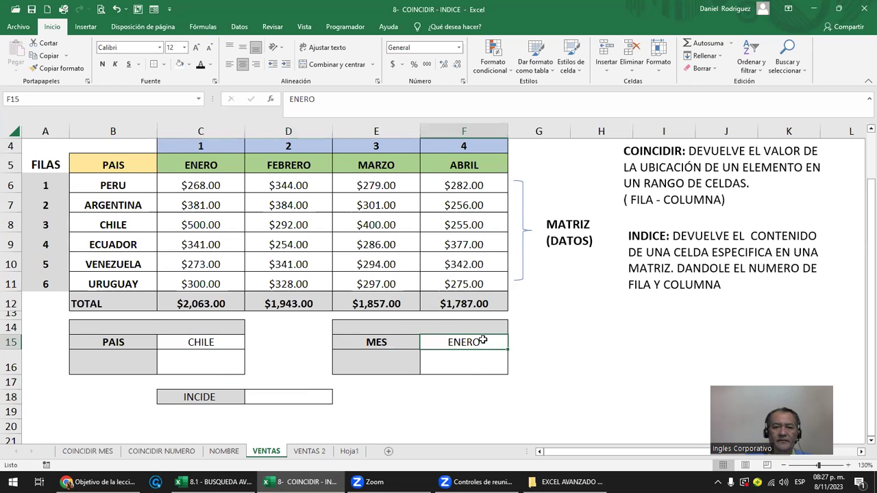
click(304, 393)
text(=)
key(Escape)
click(104, 365)
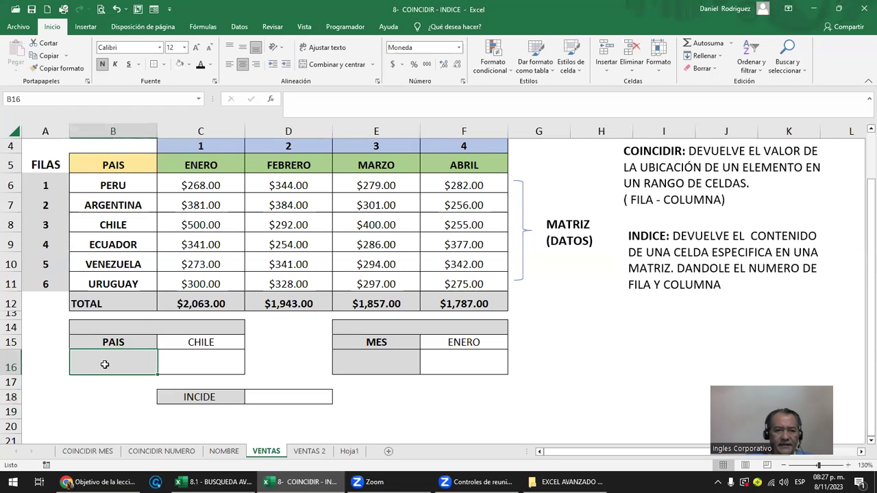
click(140, 327)
text(FILAS)
key(Return)
key(Right)
key(Right)
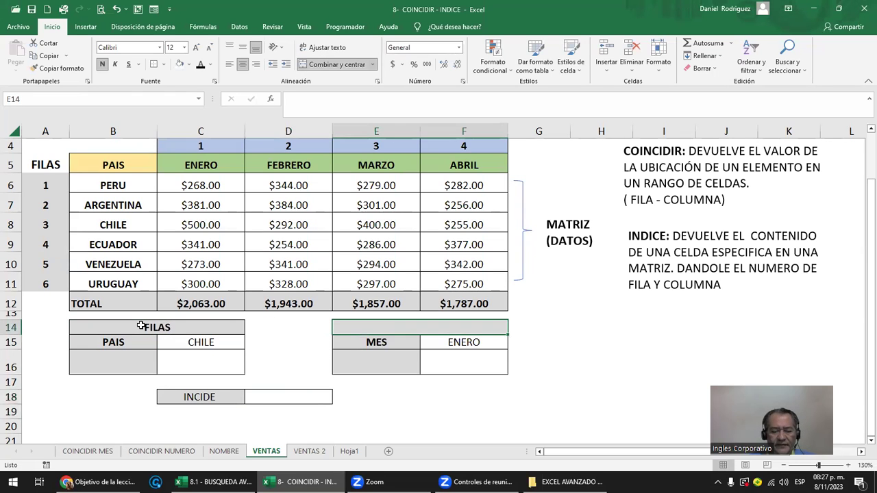
Title the month block COLUMNAS and start D18's formula as =INDICE over C6:F11
text(COLUMNAS)
key(Return)
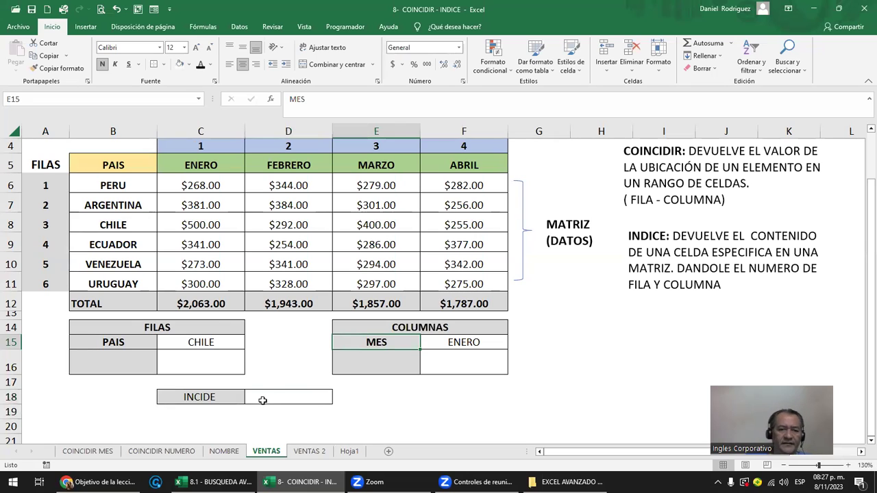
click(263, 398)
text(=)
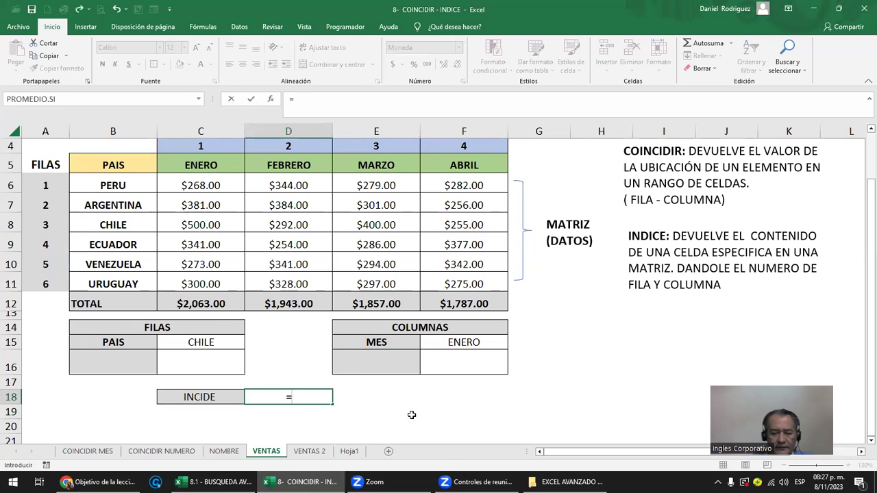
text(IN)
key(Tab)
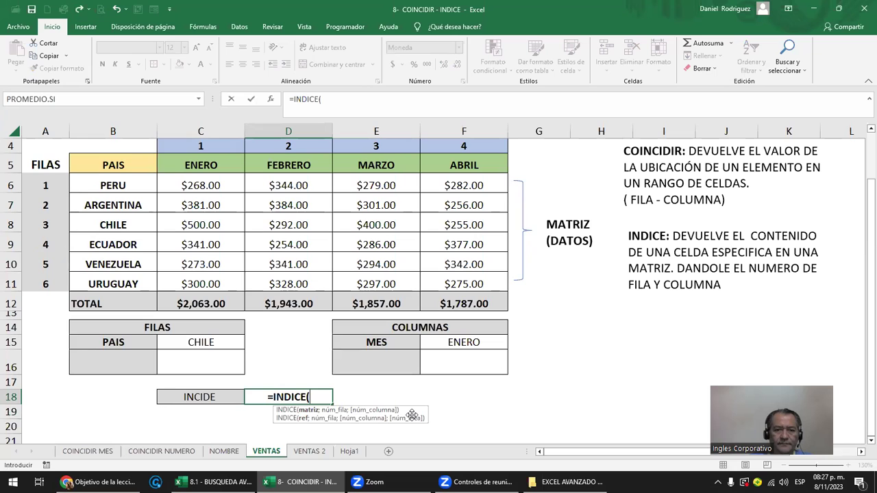
mouse_move(189, 187)
mouse_down()
mouse_move(262, 198)
mouse_move(452, 283)
mouse_up()
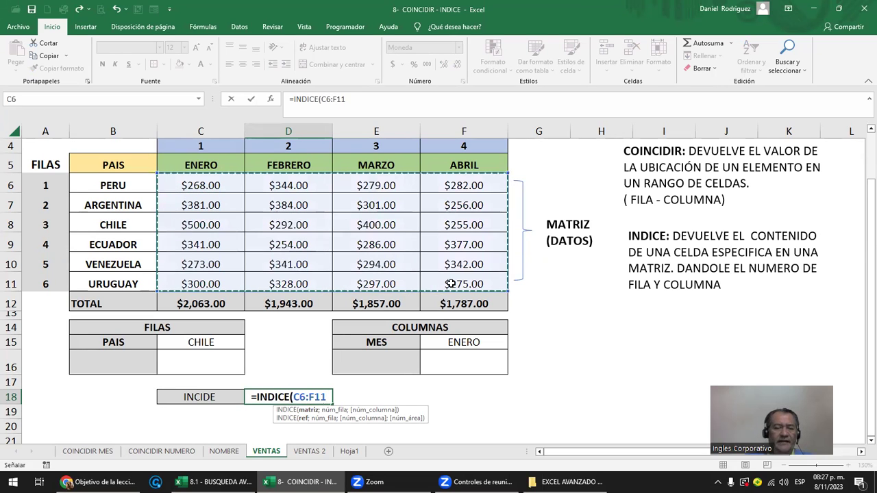
Nest COINCIDIR(C15;B6:B11;0) as INDICE's row argument for the country match
text(;)
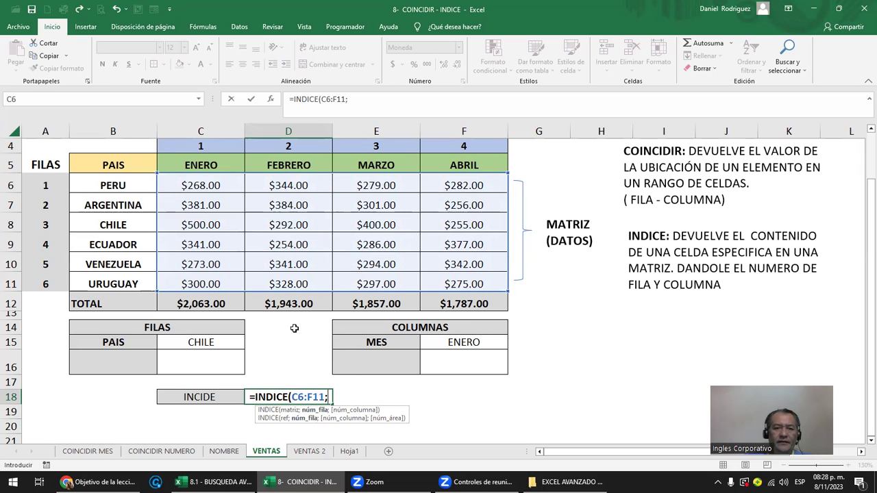
text(CO)
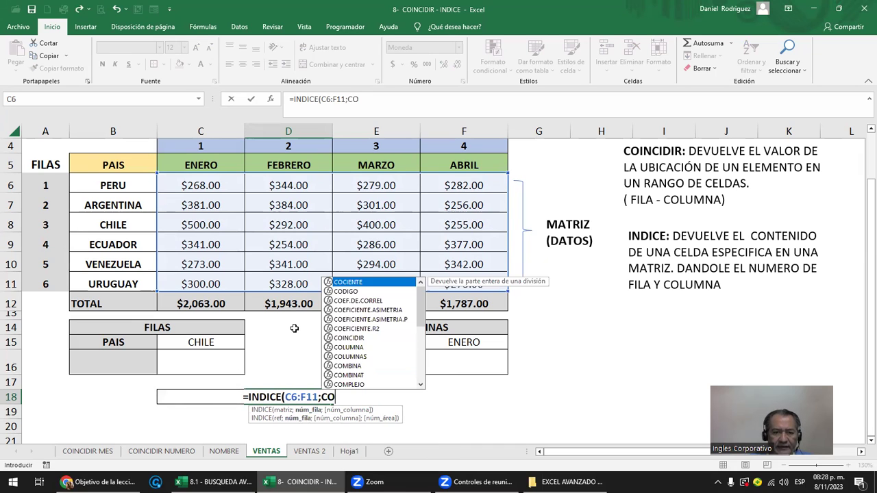
text(IN)
key(Tab)
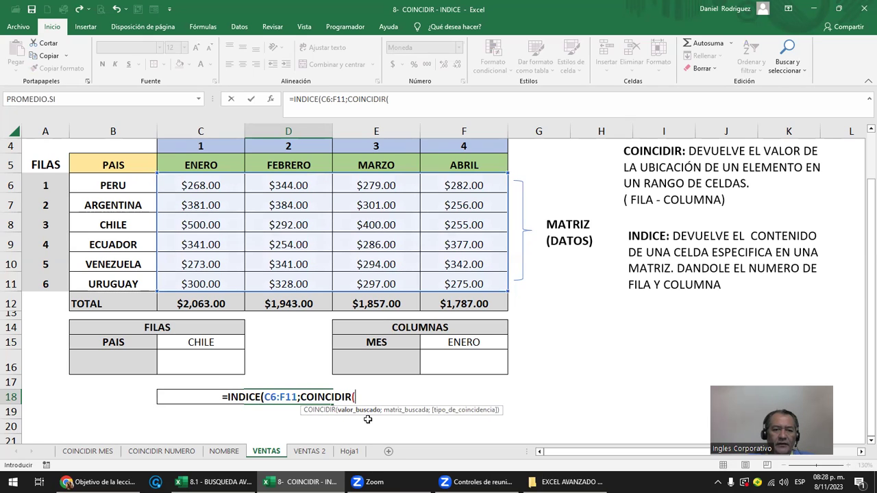
click(195, 344)
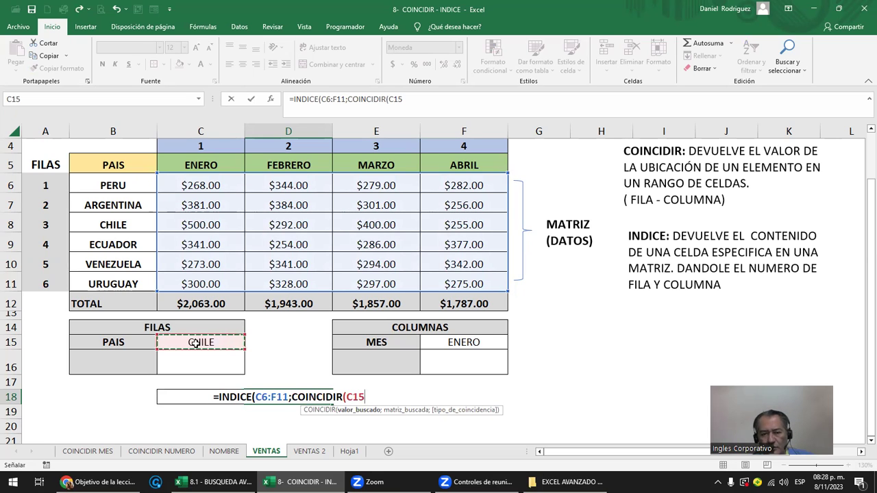
text(;)
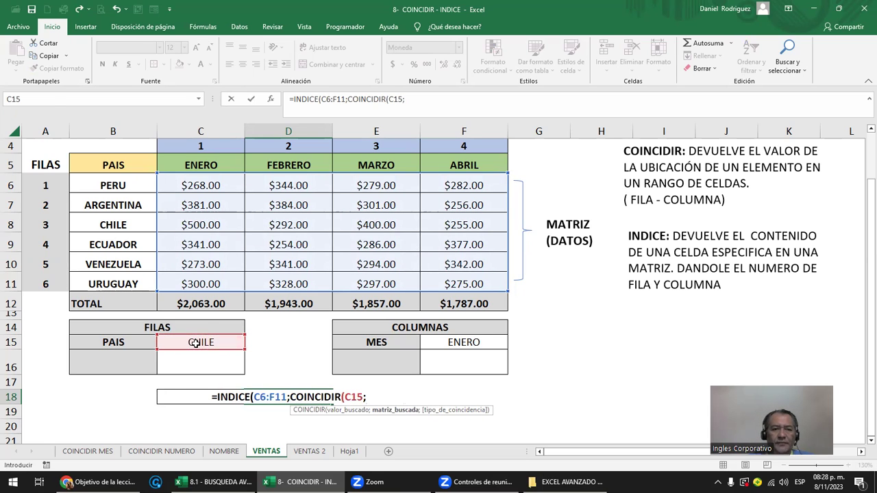
drag(114, 183, 111, 275)
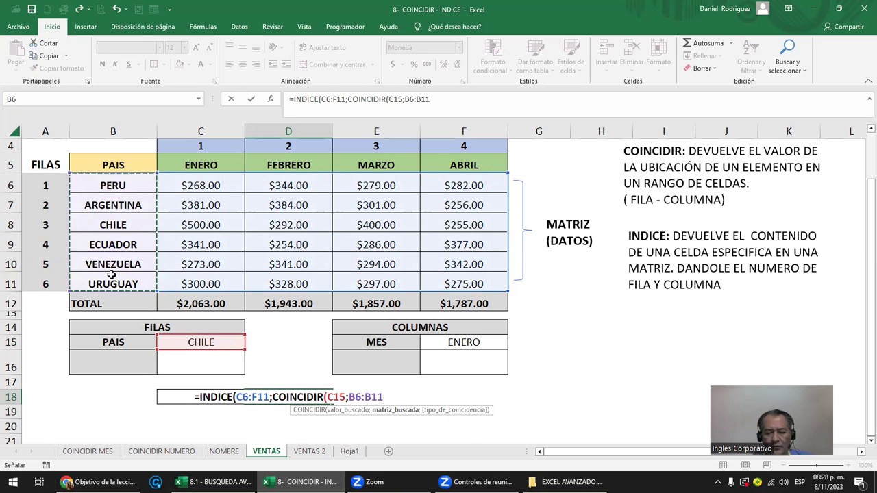
text(;)
key(Down)
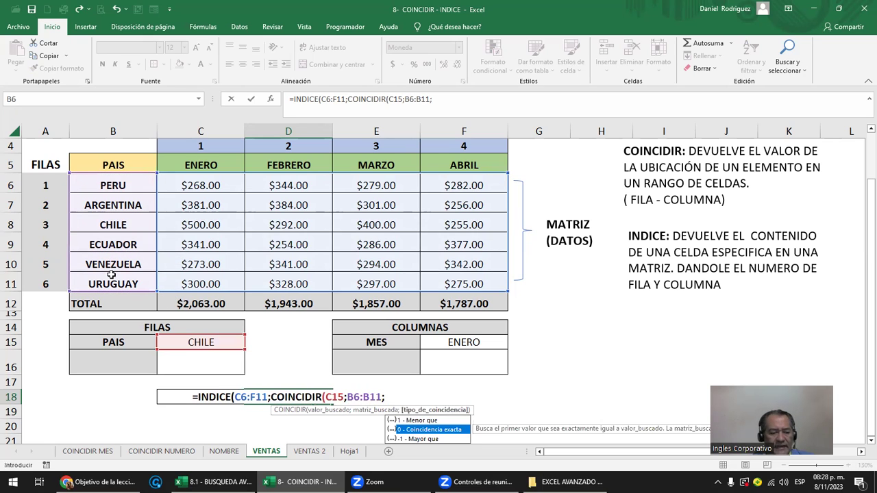
key(Tab)
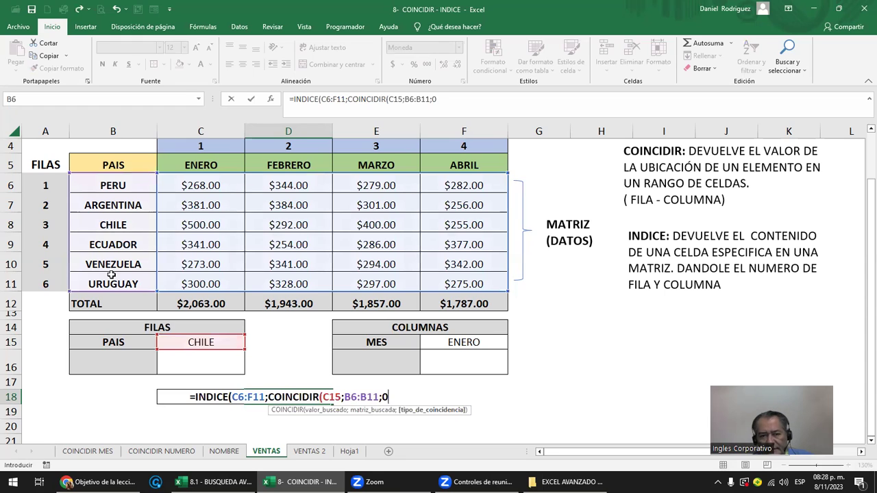
text())
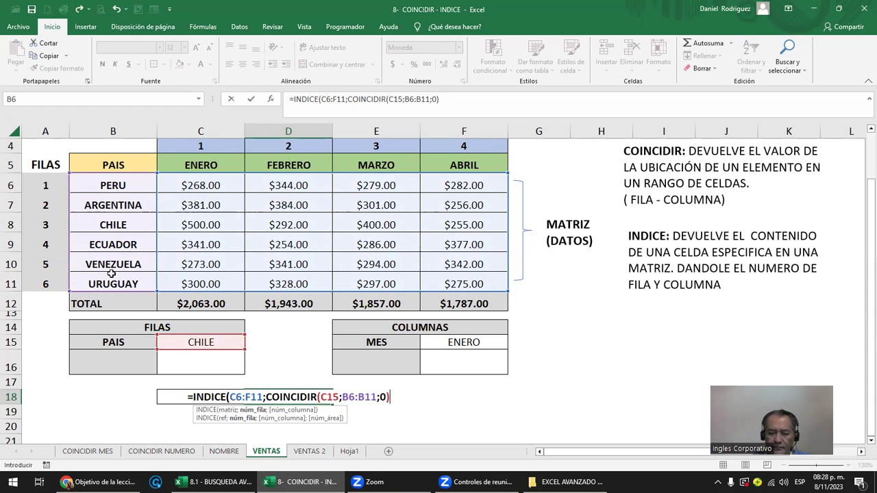
text(;)
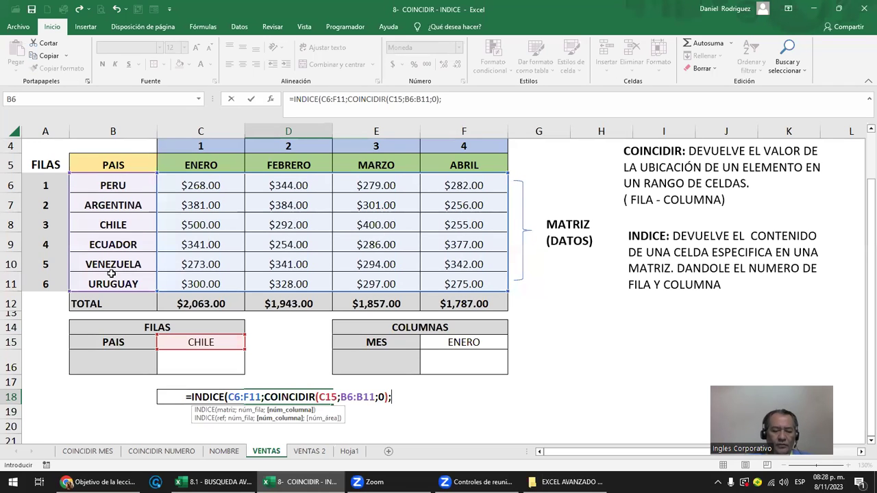
Add COINCIDIR(F15;C5:F5;0) as the column argument and commit D18, returning $500.00
text(;COI)
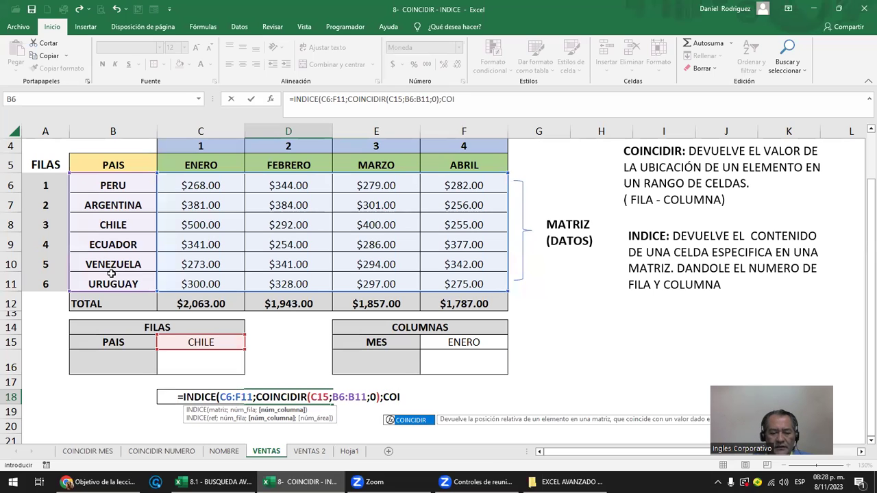
text(N)
key(Tab)
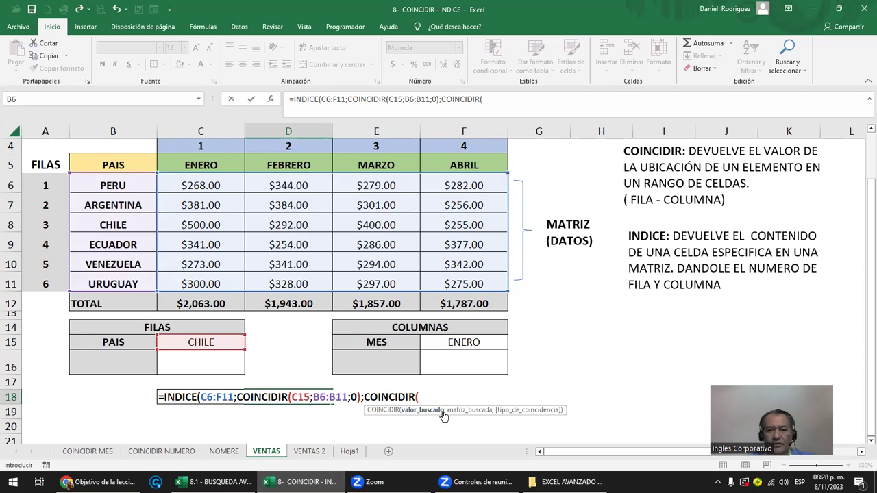
click(471, 348)
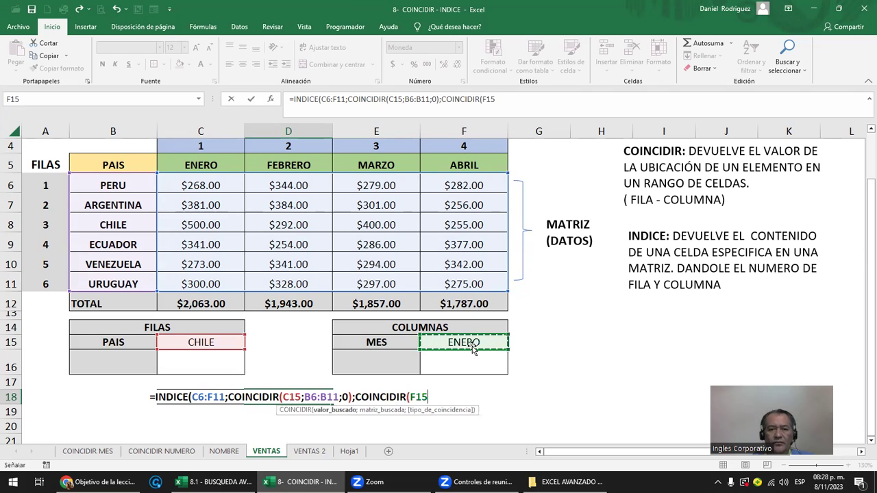
text(;)
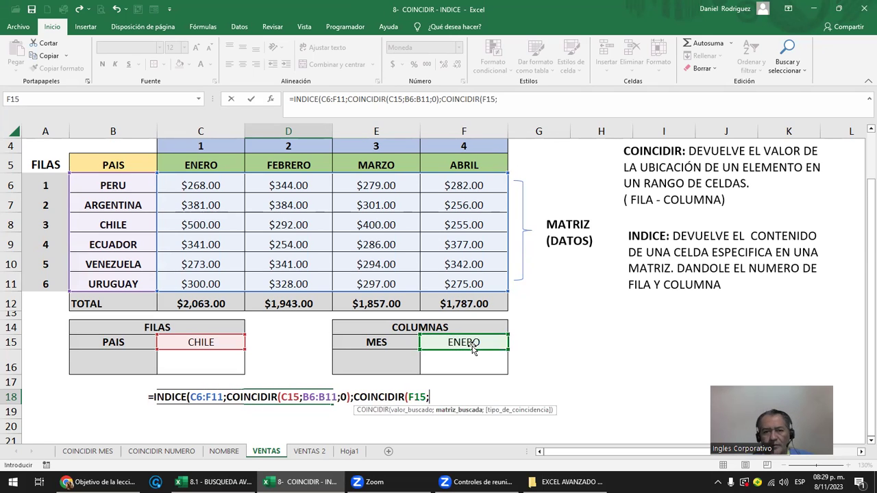
drag(195, 164, 452, 173)
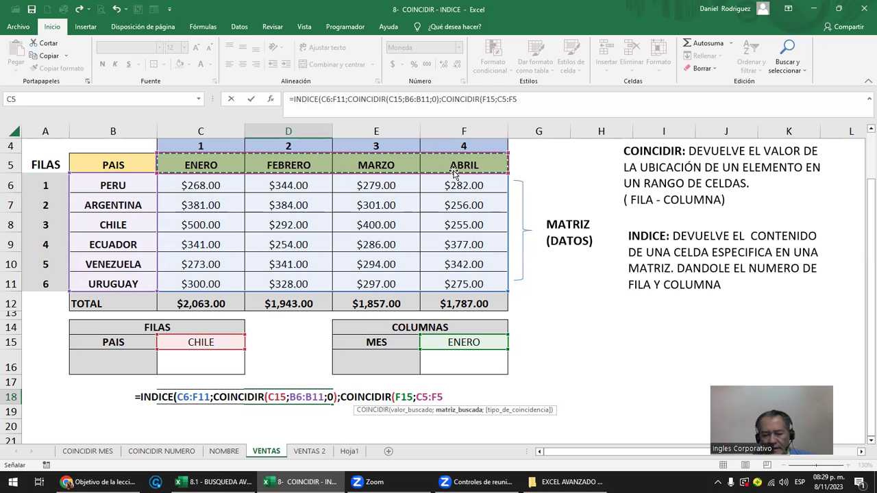
text(;)
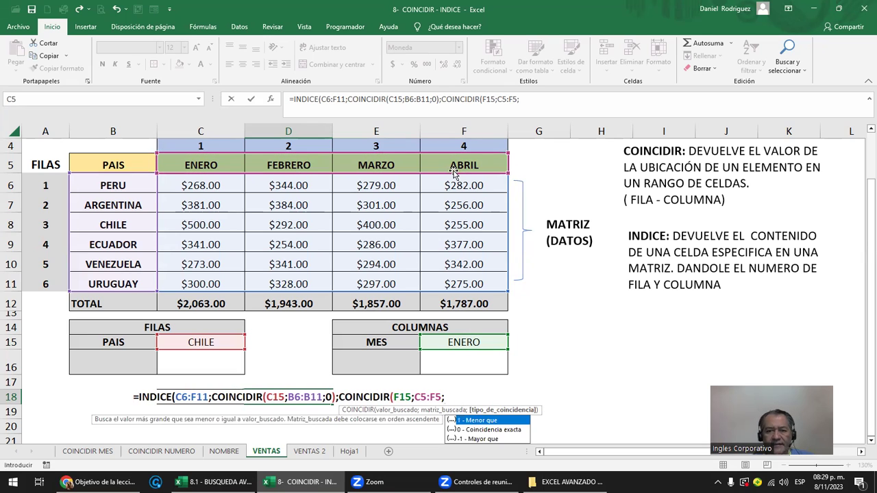
key(Down)
key(Tab)
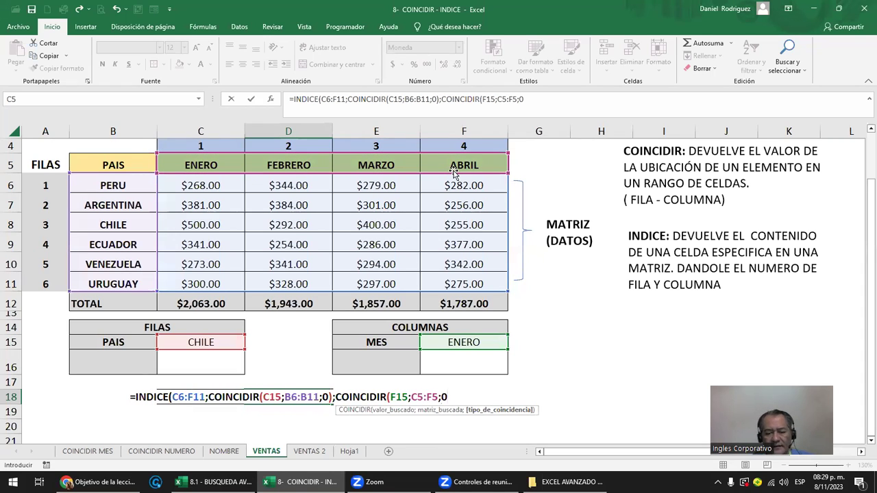
text())
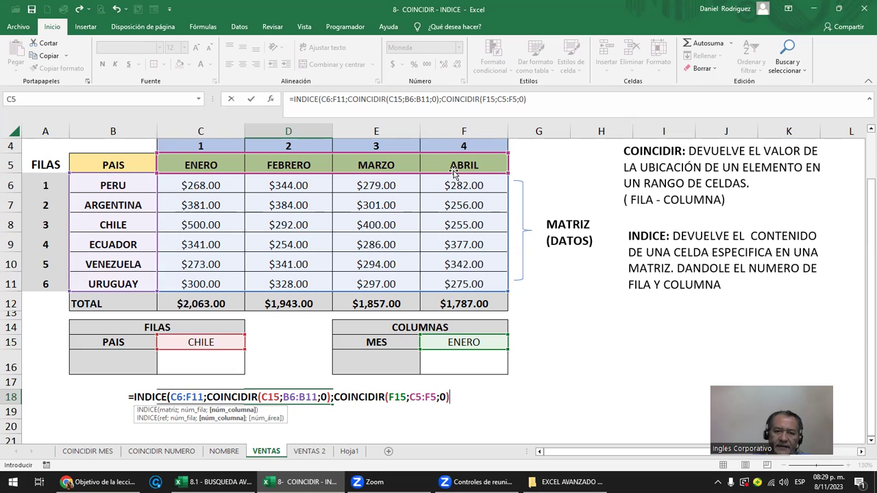
text())
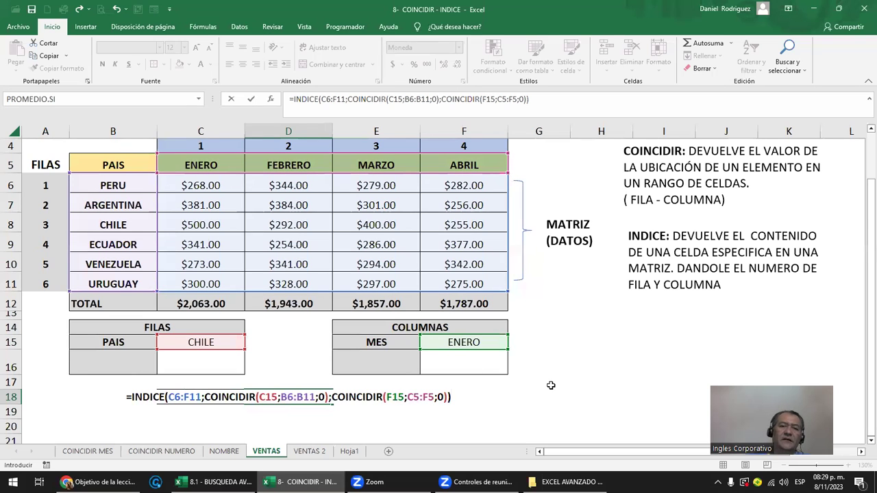
key(Return)
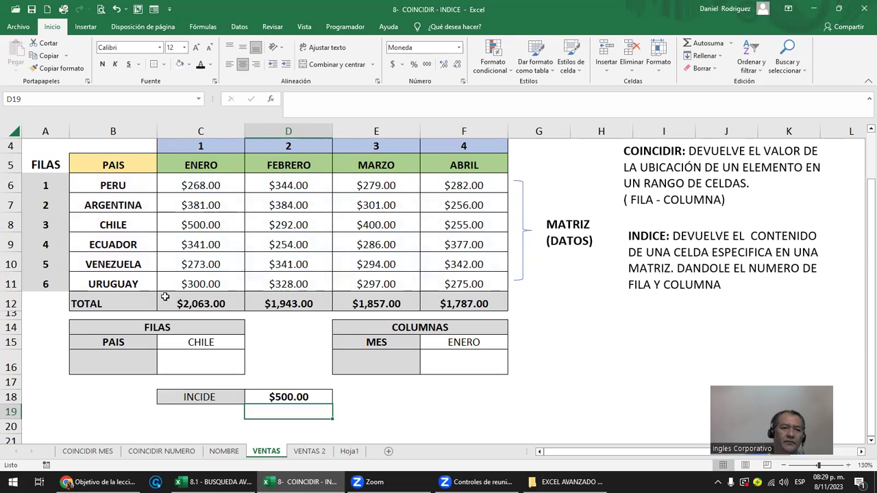
Change the MES month in F15 to ABRIL and compare D18's $255.00 with Chile's April value
click(201, 224)
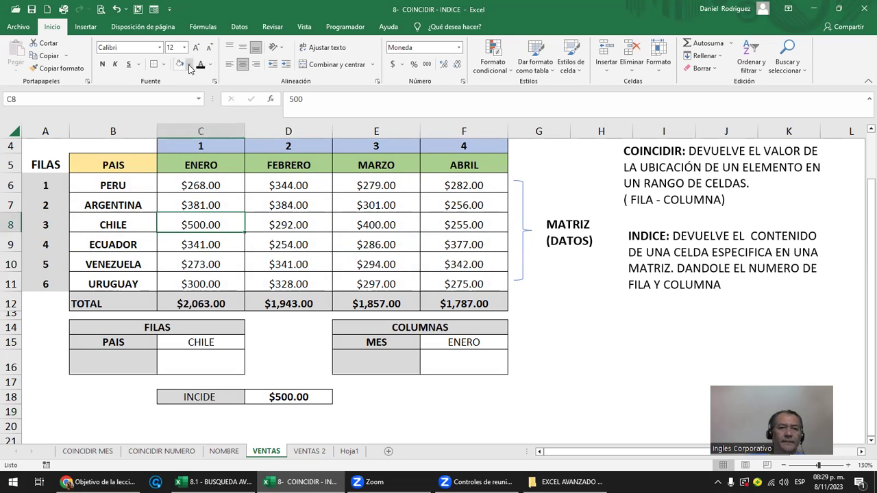
click(461, 341)
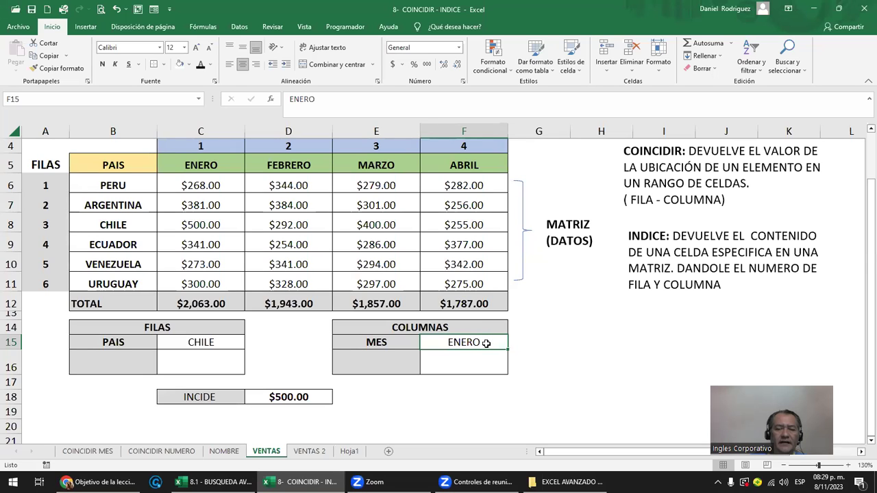
text(ABRIL)
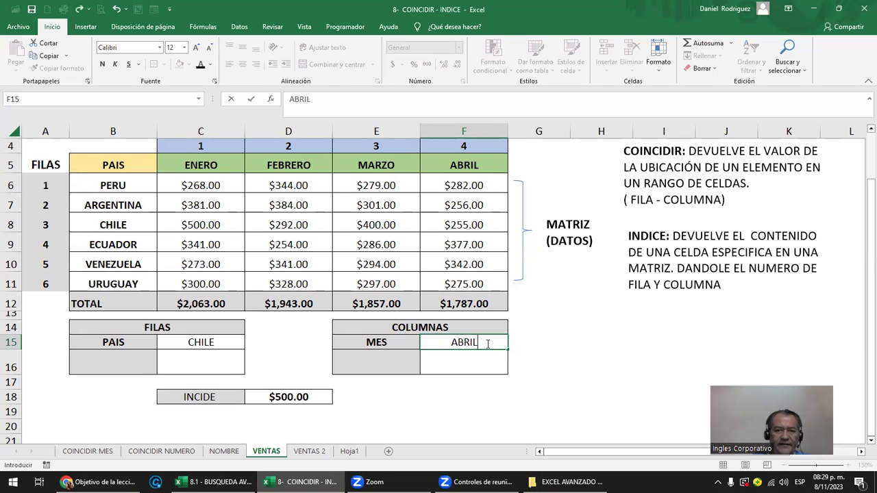
key(Return)
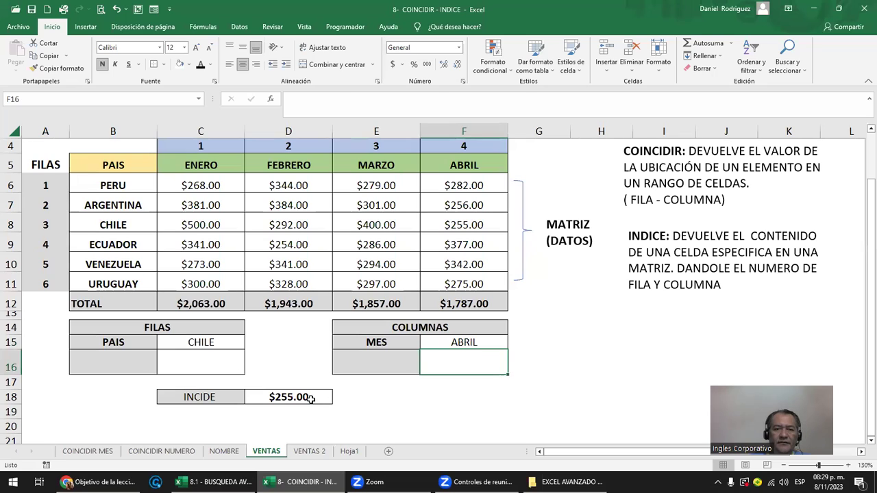
click(313, 398)
click(479, 220)
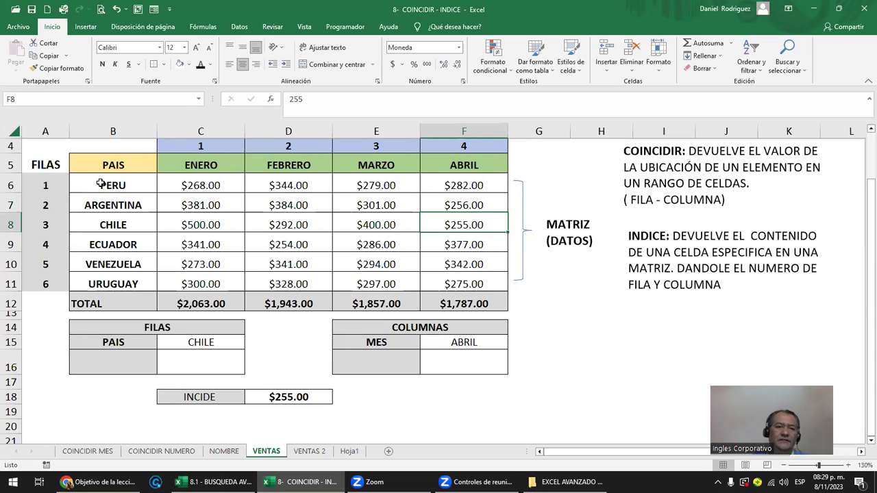
Fill the sales values C6:F11 yellow
drag(100, 183, 113, 274)
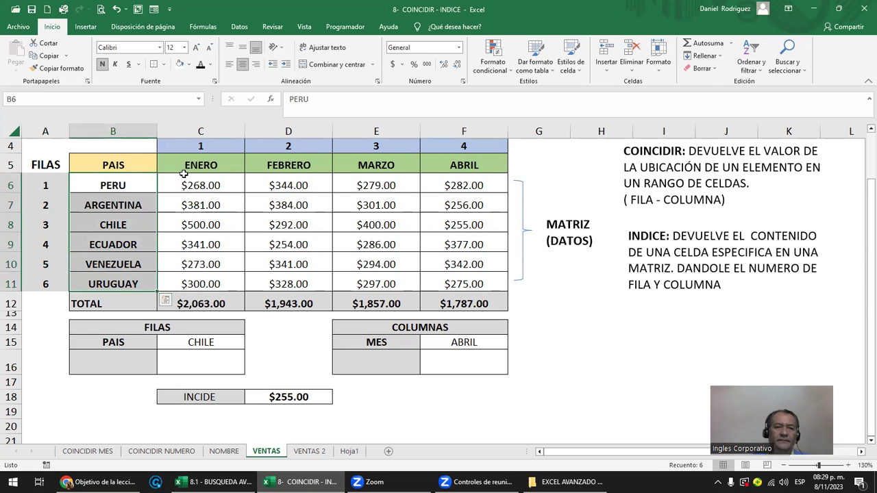
drag(184, 164, 473, 165)
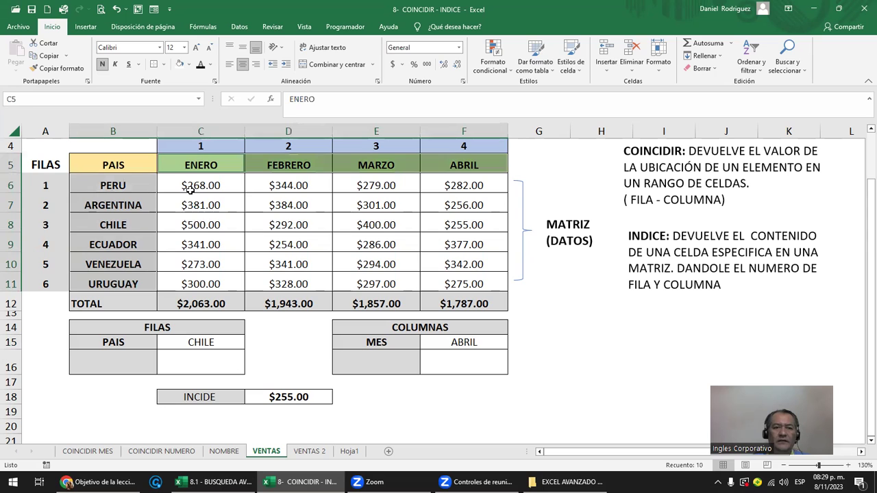
drag(189, 189, 498, 293)
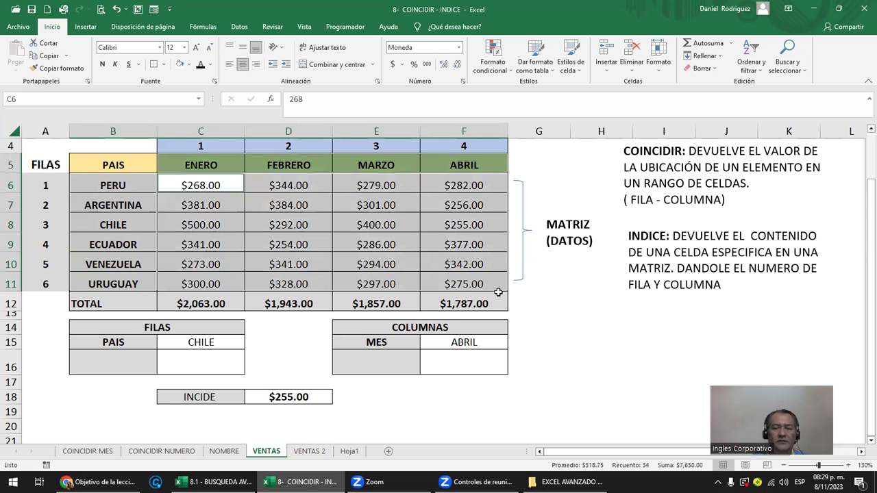
click(470, 345)
drag(185, 188, 475, 288)
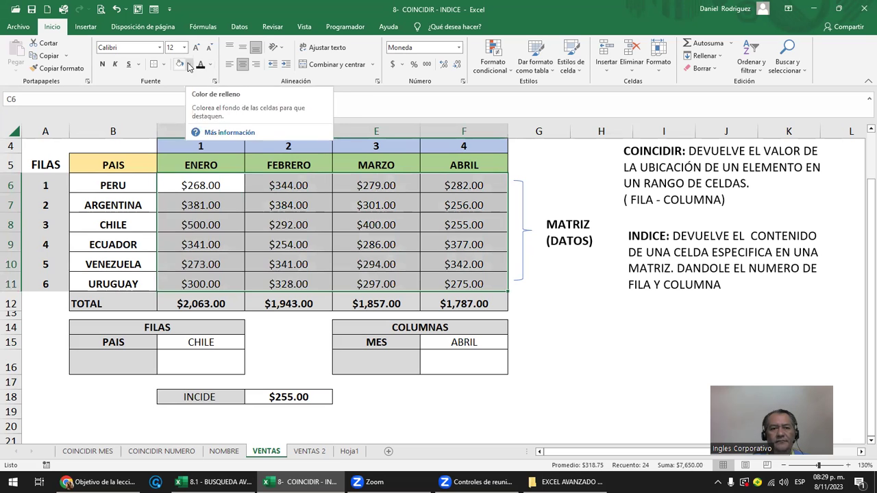
click(189, 64)
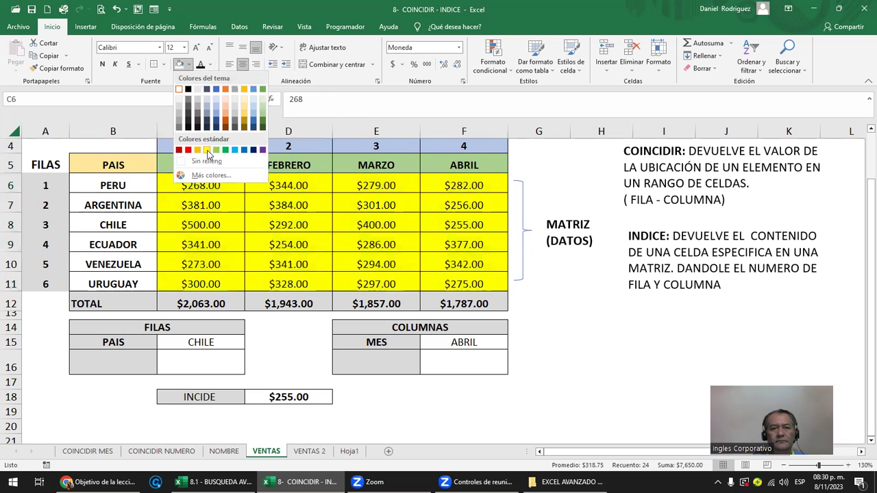
click(206, 149)
Make the country names in B6:B11 red
drag(112, 185, 117, 285)
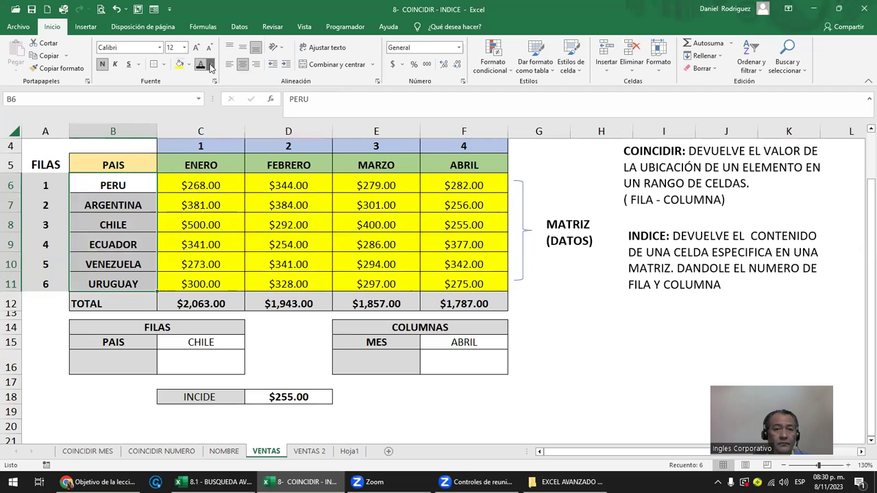
click(210, 64)
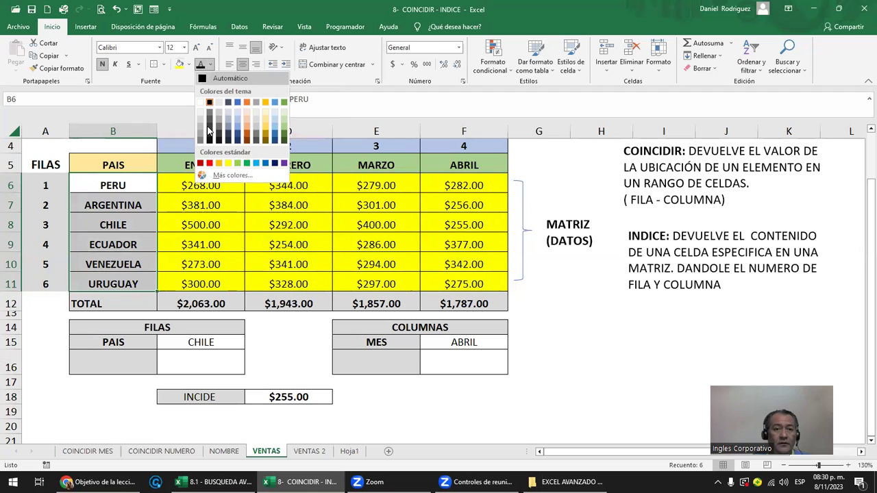
click(210, 164)
Give the month headers ENERO through ABRIL a blue fill
drag(200, 170, 450, 166)
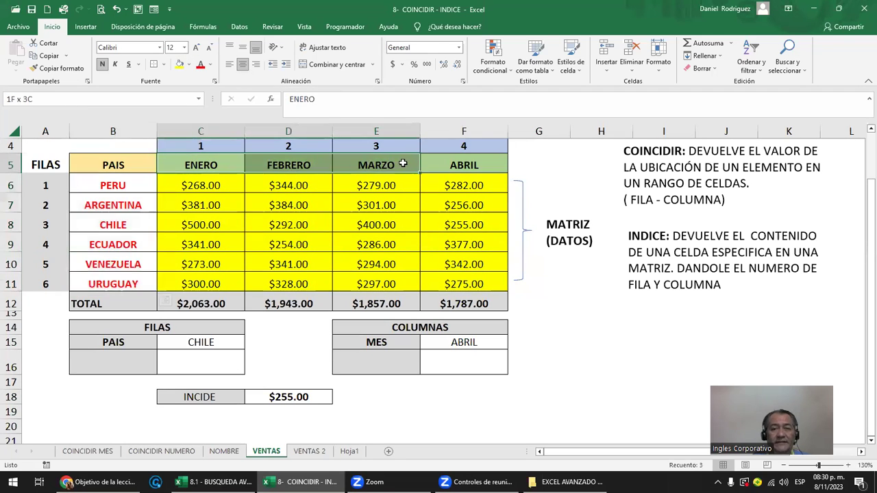
click(189, 66)
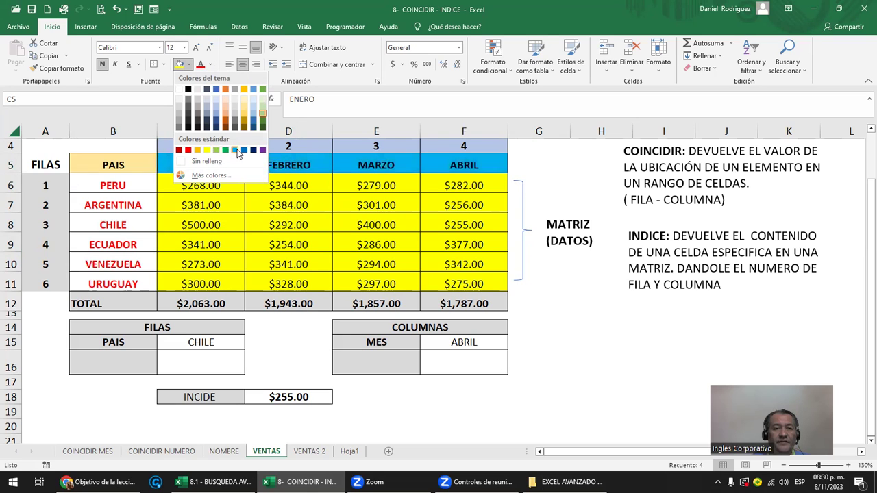
click(236, 150)
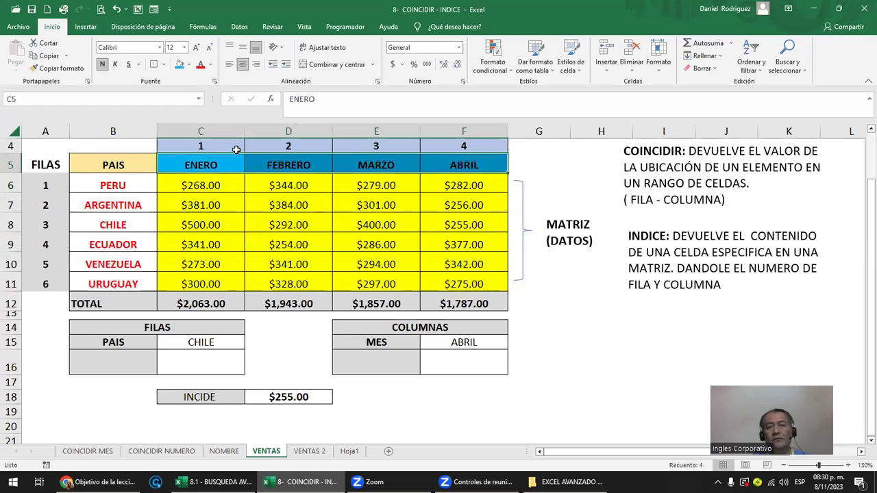
drag(188, 183, 448, 265)
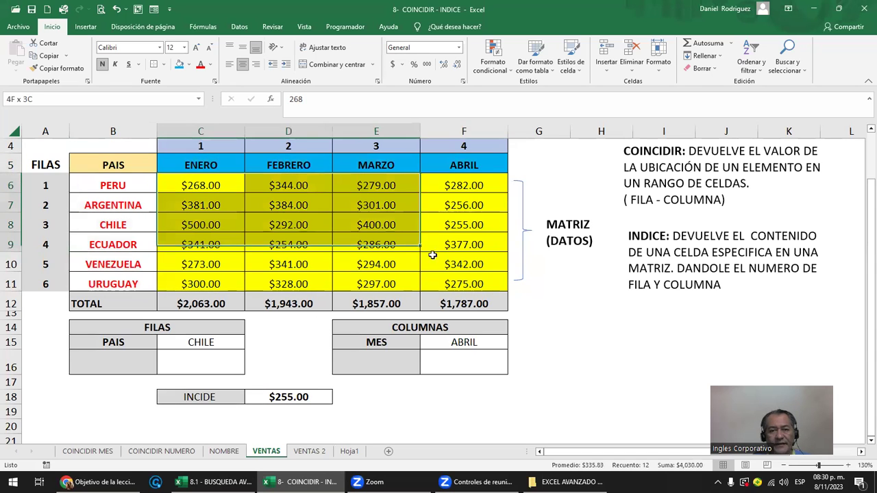
Review D18's lookup formula, highlight the country list and adjacent cells, then go to VENTAS 2
double_click(299, 399)
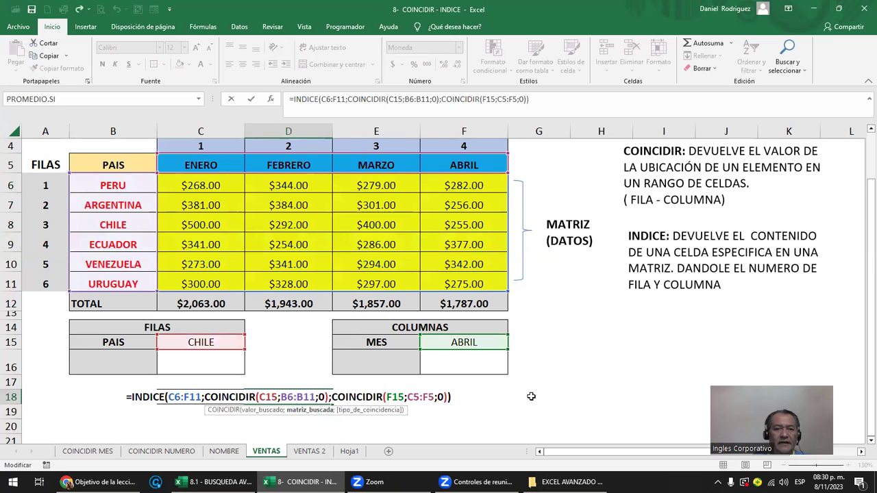
key(ctrl+Return)
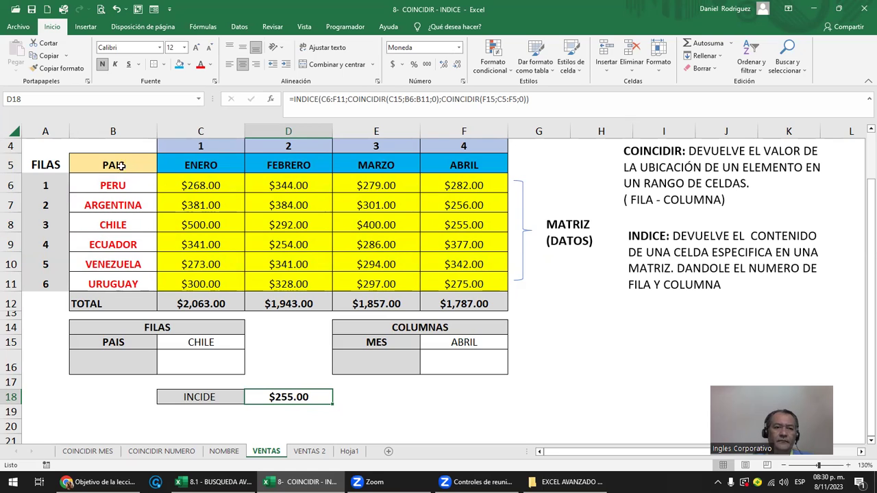
drag(114, 164, 113, 283)
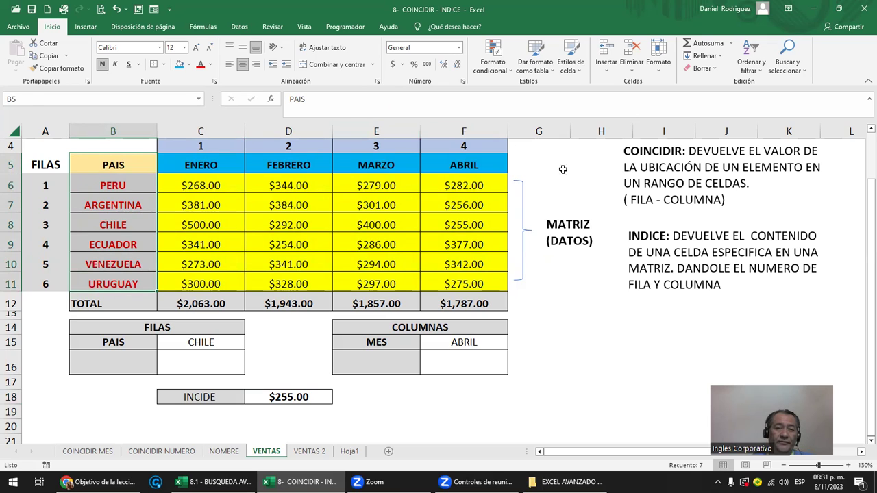
drag(540, 177, 538, 283)
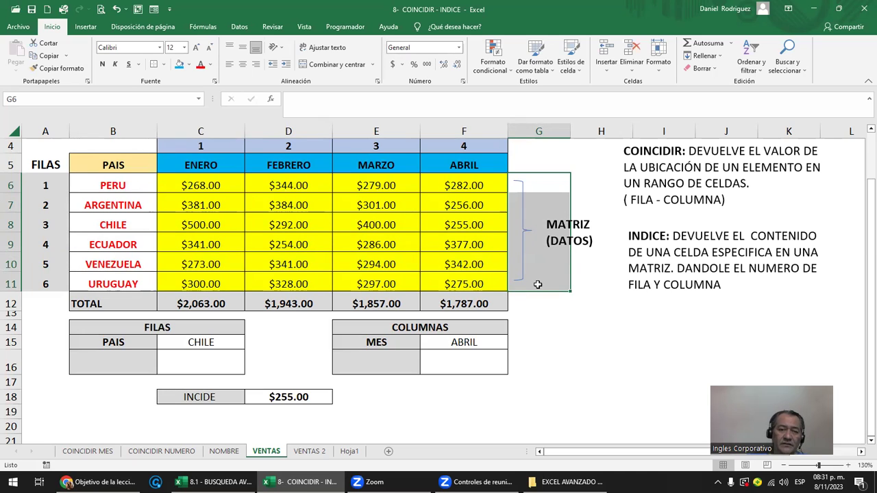
click(307, 453)
Enter =INDICE(C5:F9;C14;F14) in D16, returning $742.00 for ESCALON in 2022
click(109, 223)
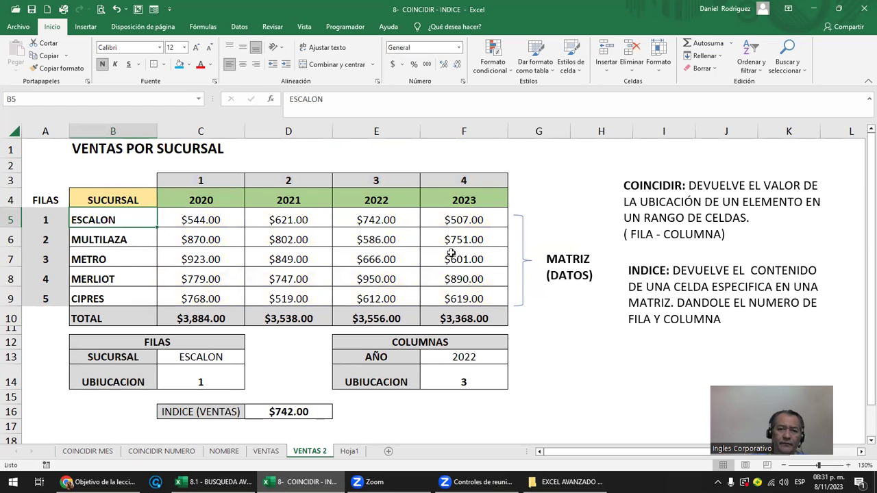
drag(182, 200, 455, 199)
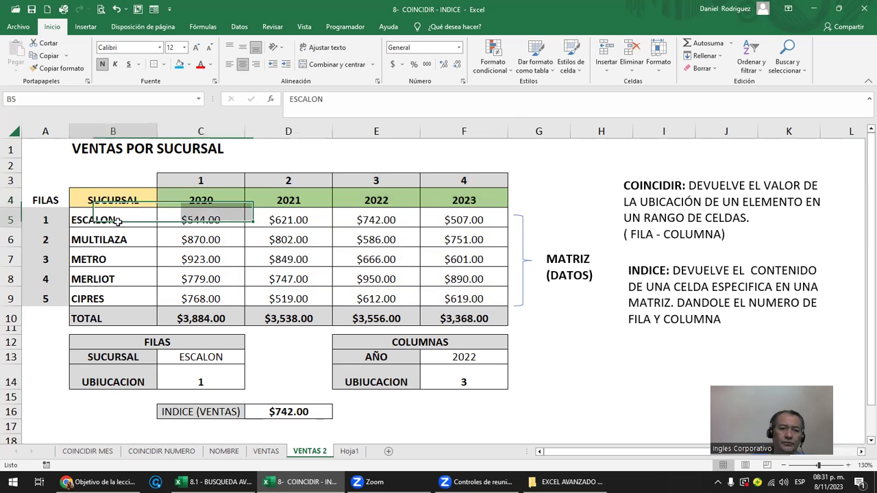
drag(120, 220, 131, 298)
double_click(302, 413)
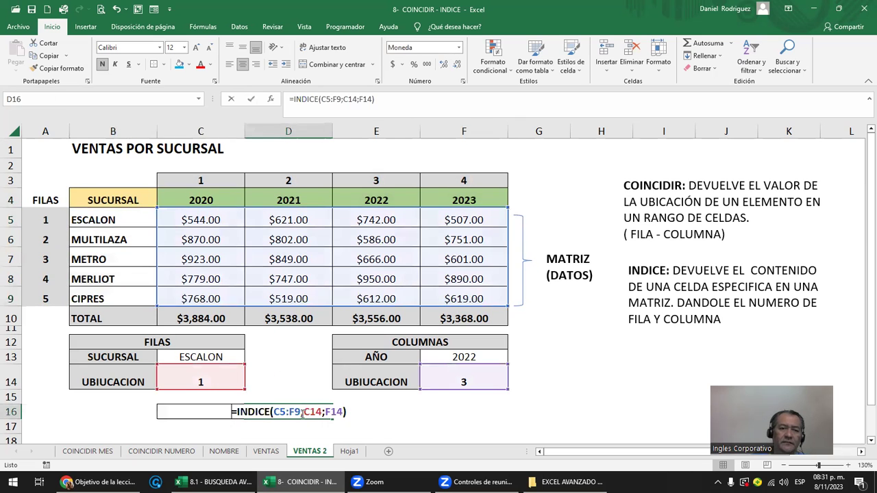
click(201, 379)
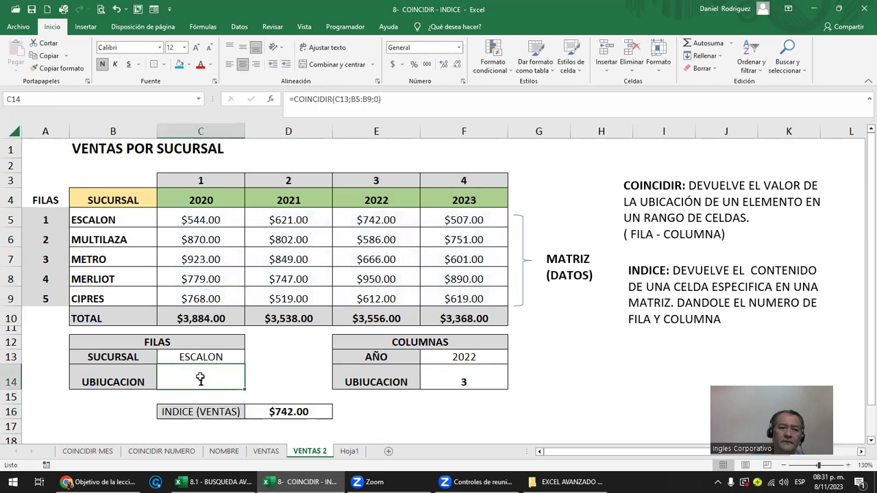
click(157, 341)
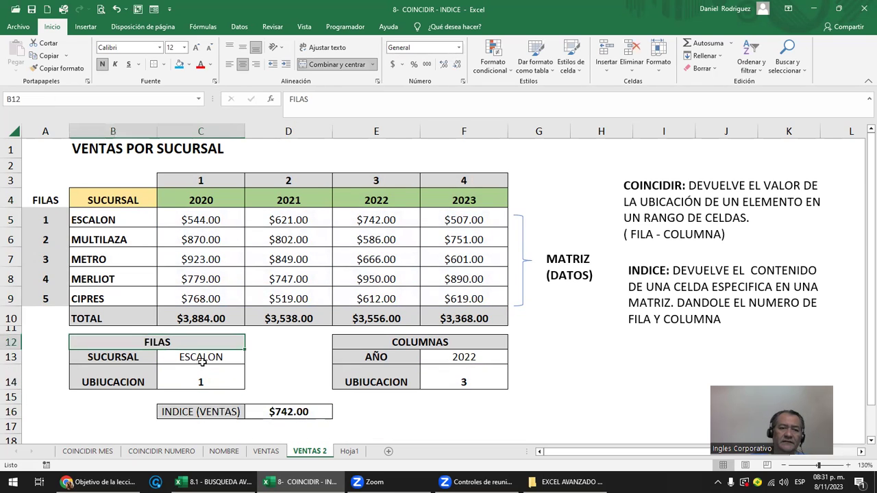
click(201, 361)
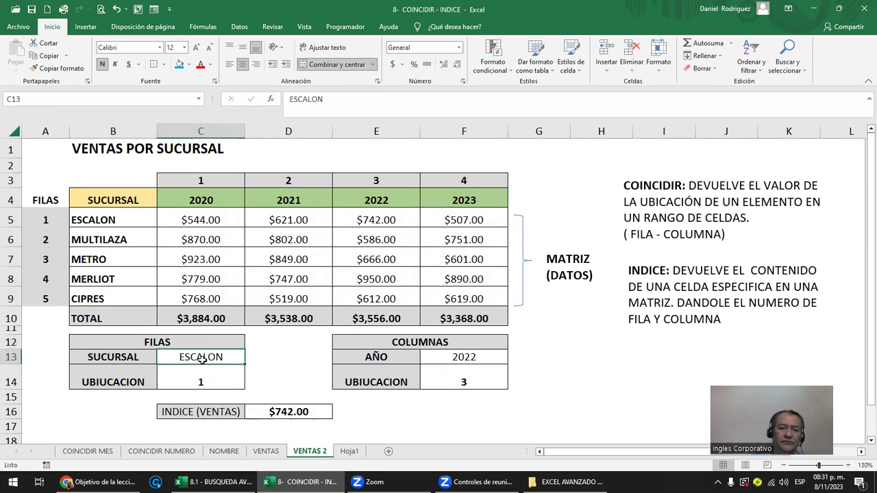
click(430, 344)
click(316, 410)
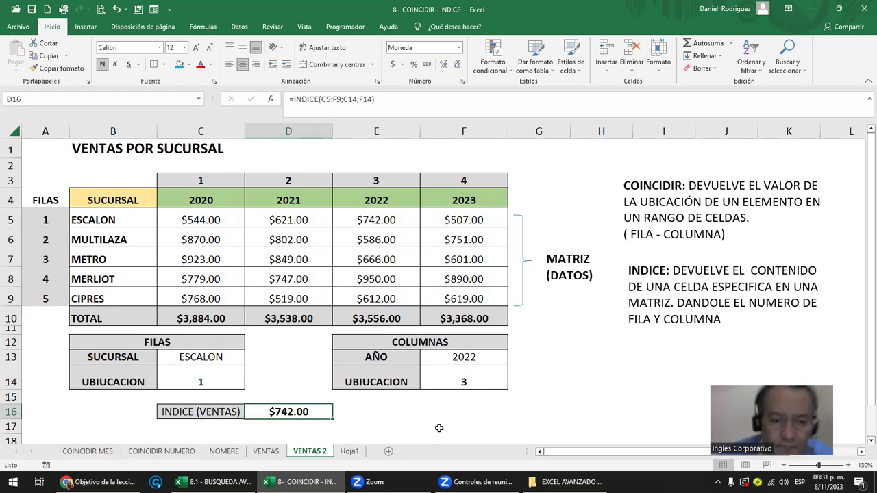
Begin D16 as =INDICE(C5:F9;COINCIDIR(C13;B5:B9 for the sucursal row match
text(=)
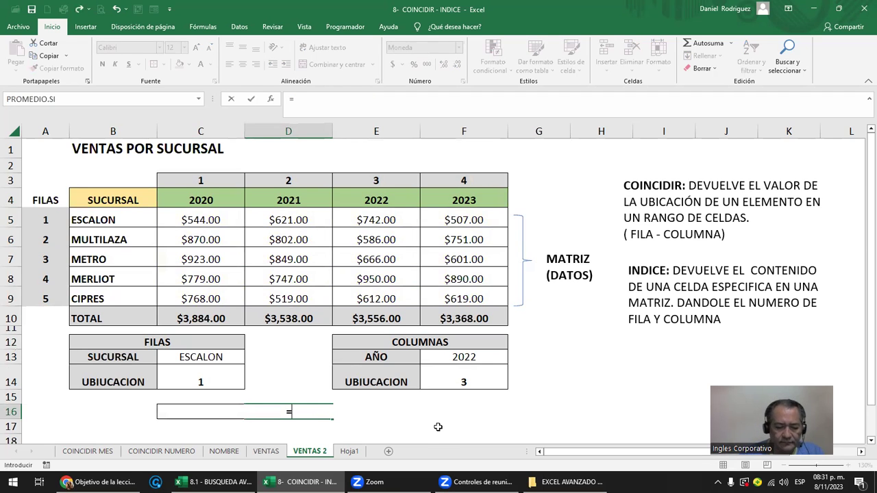
text(INDI)
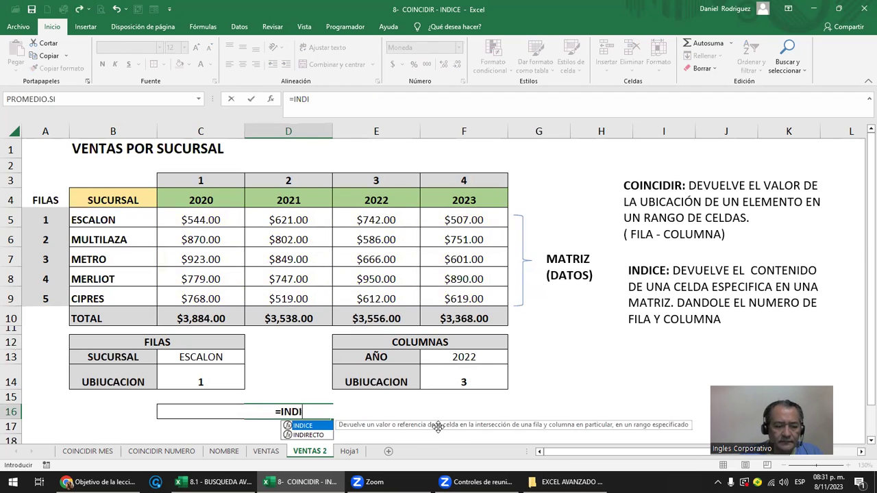
key(Tab)
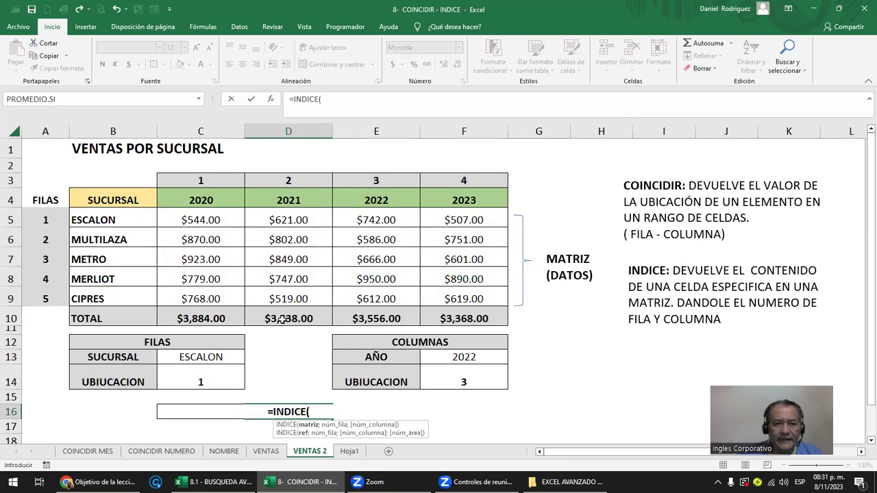
drag(195, 217, 456, 288)
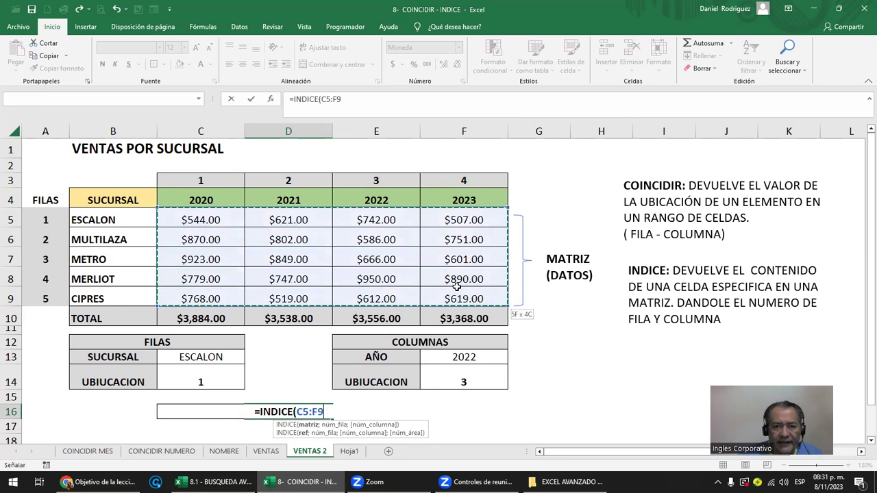
text(;)
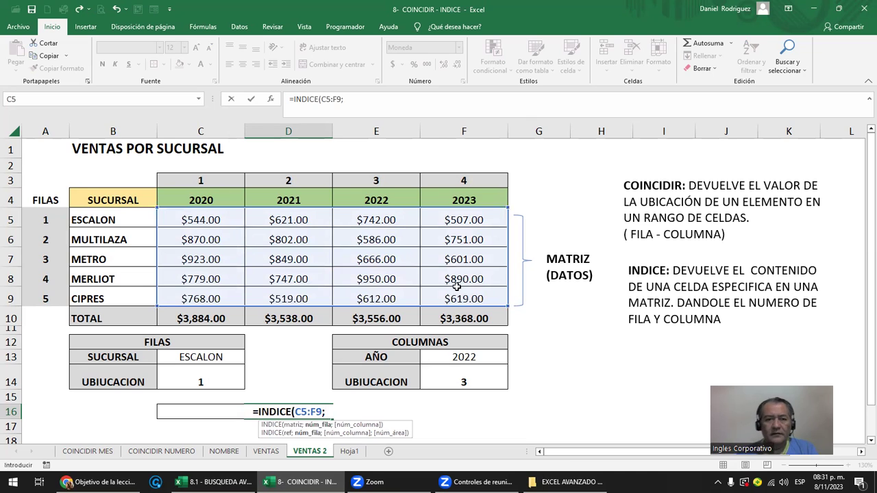
text(CO)
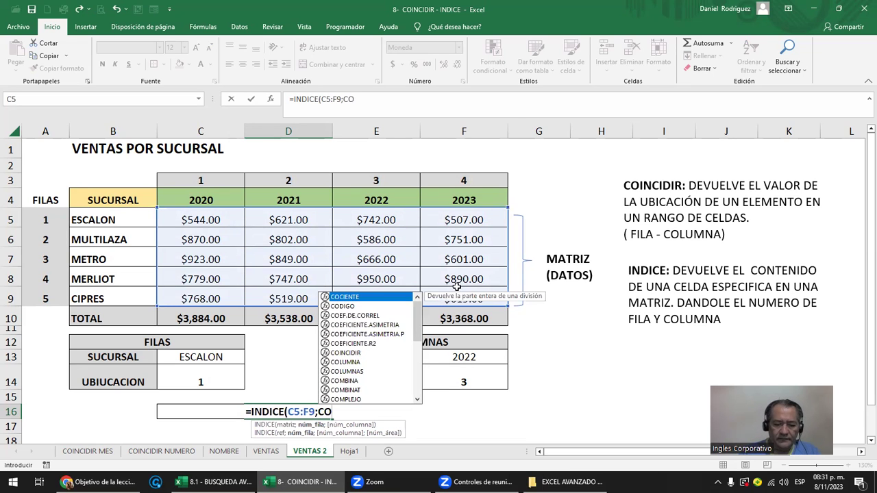
text(IN)
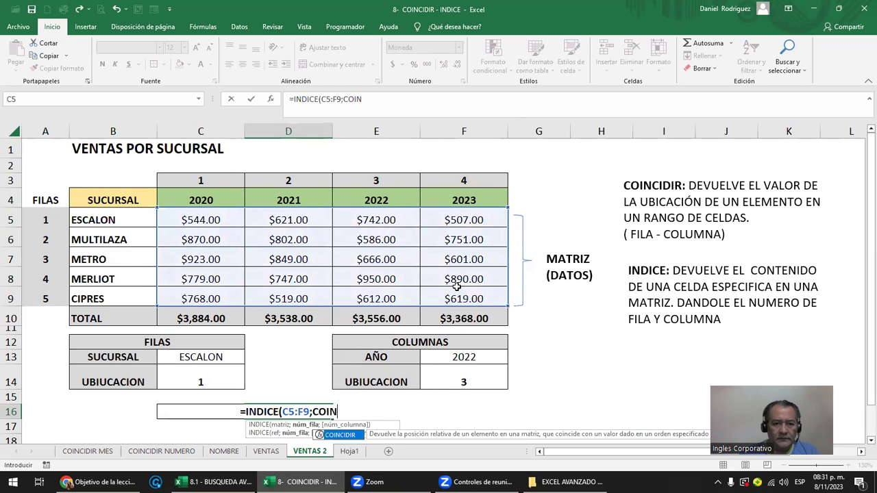
key(Tab)
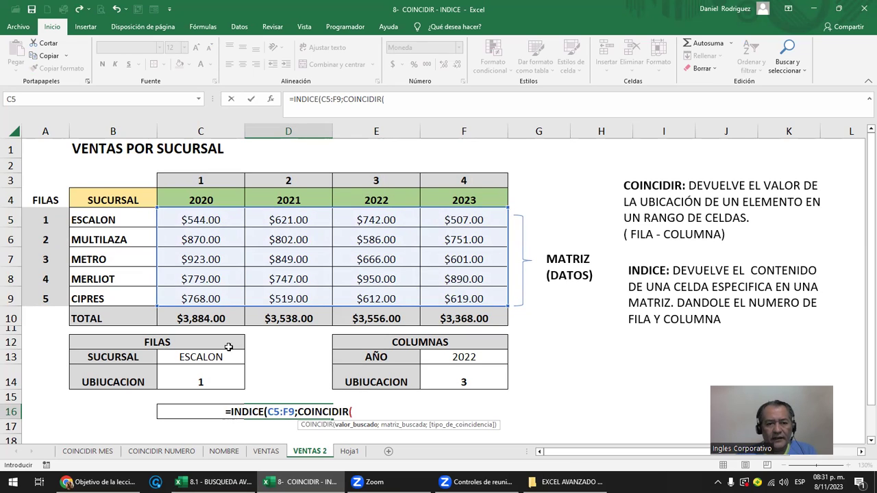
click(208, 356)
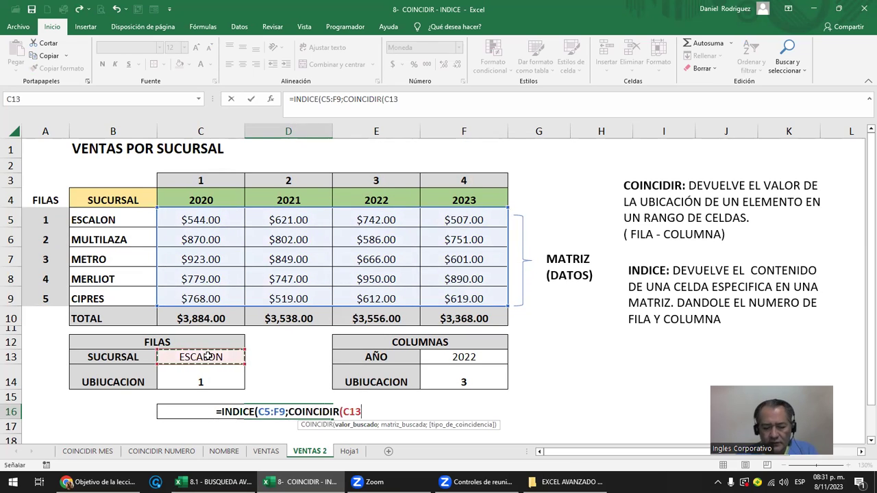
text(;)
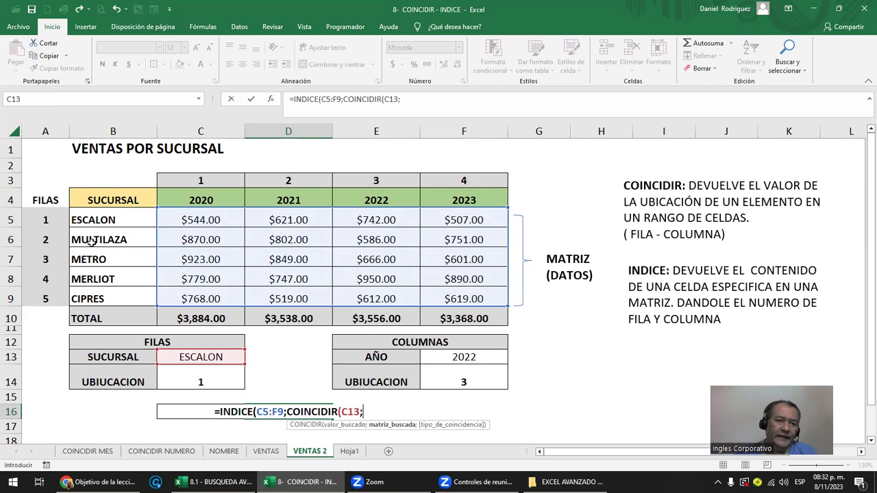
drag(92, 219, 101, 300)
Close the row match with 0 and add COINCIDIR(F13;C4:F4;0) for the year column
text(;)
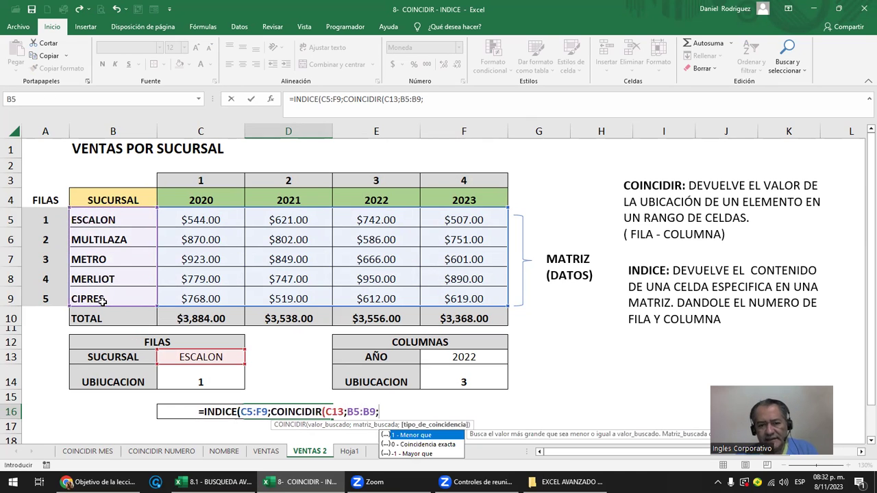
text(0)
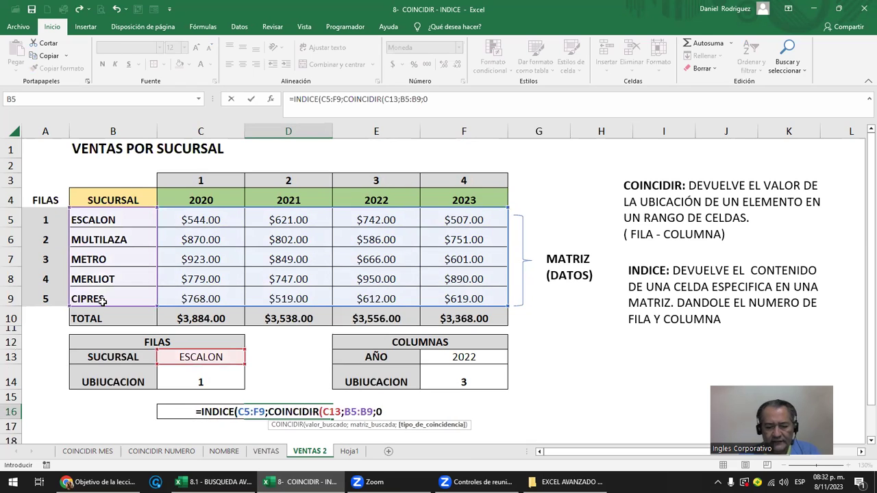
text();)
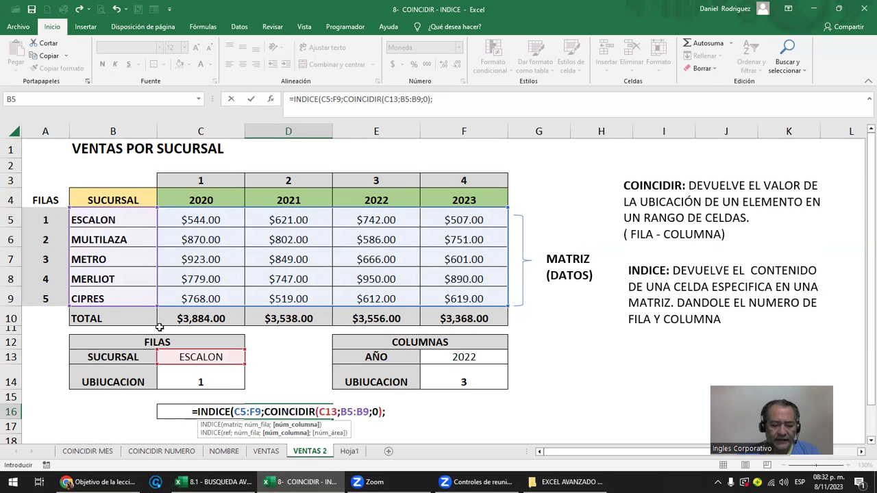
text(COIN)
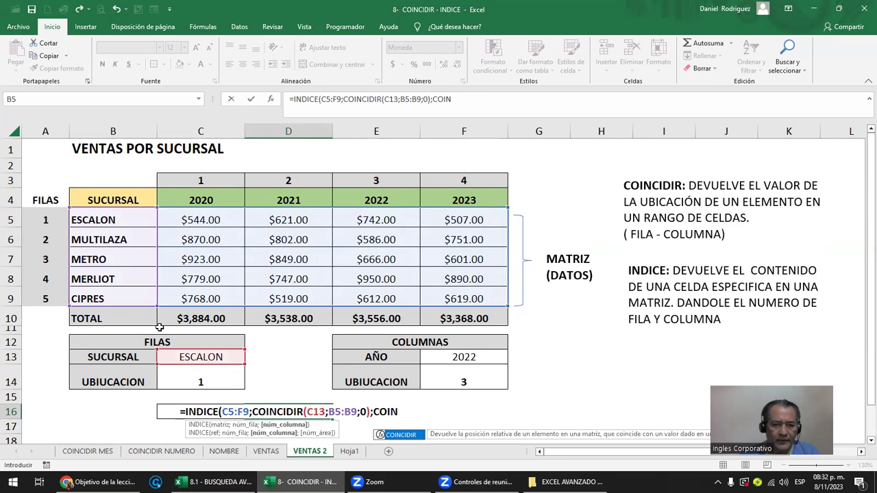
key(Tab)
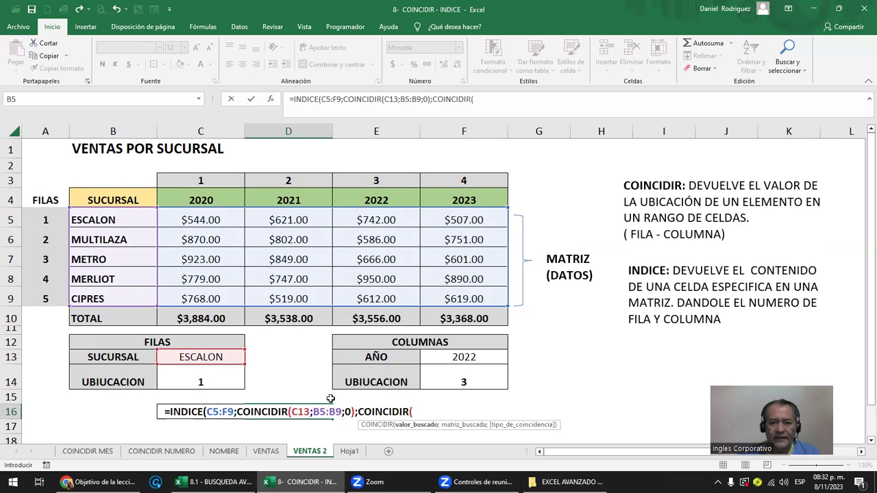
click(472, 362)
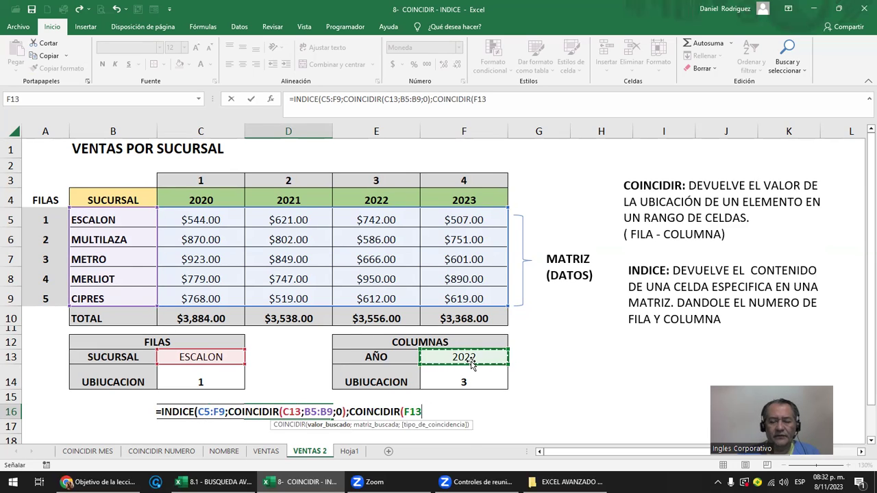
text(;)
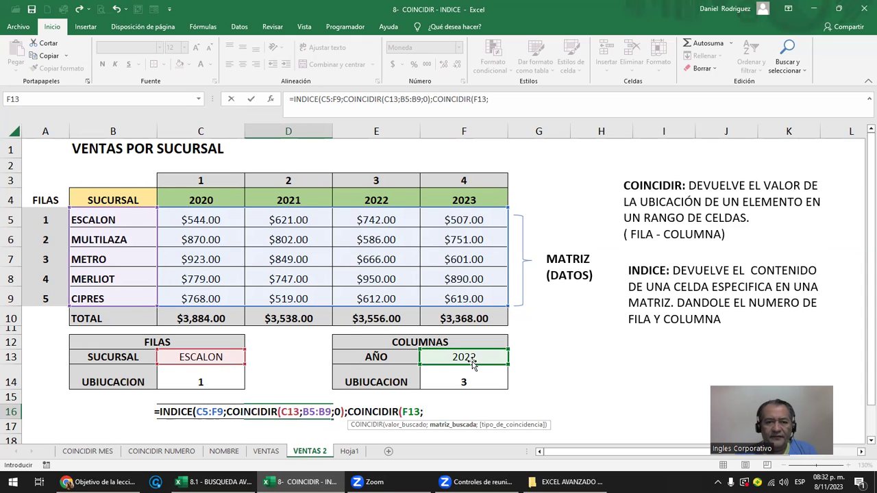
mouse_move(193, 193)
mouse_down()
mouse_move(446, 207)
mouse_move(490, 200)
mouse_up()
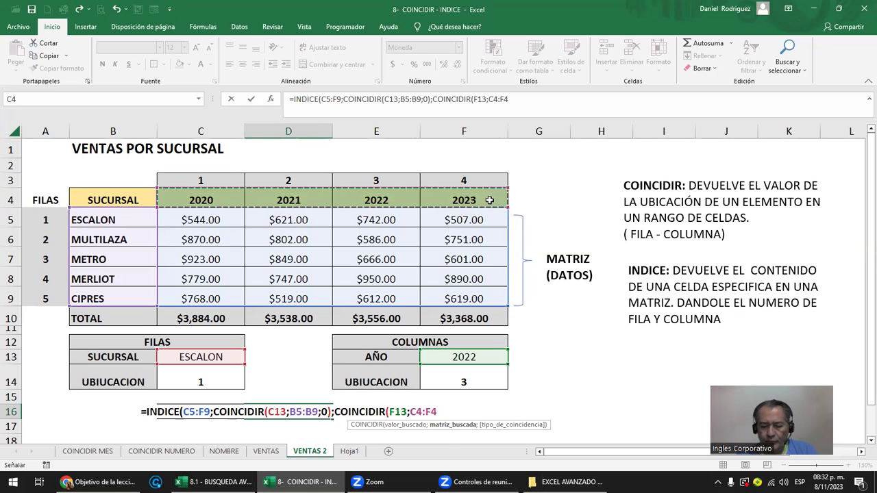
text(;)
key(Down)
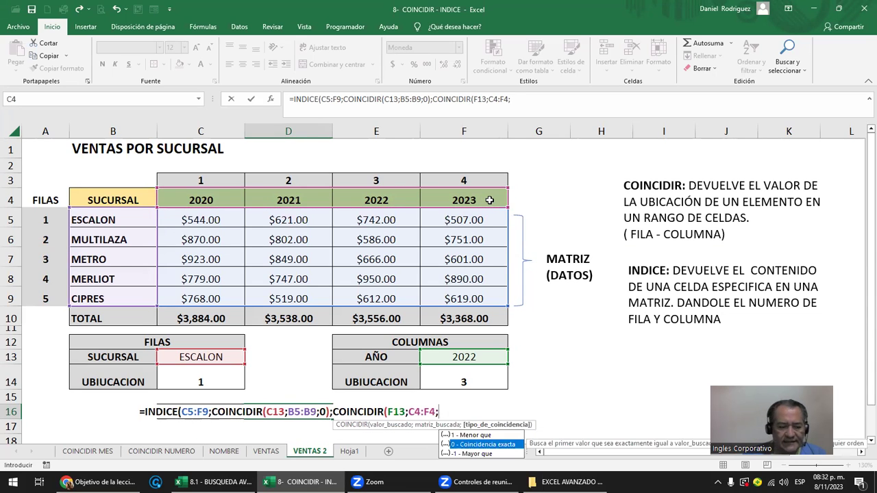
key(Tab)
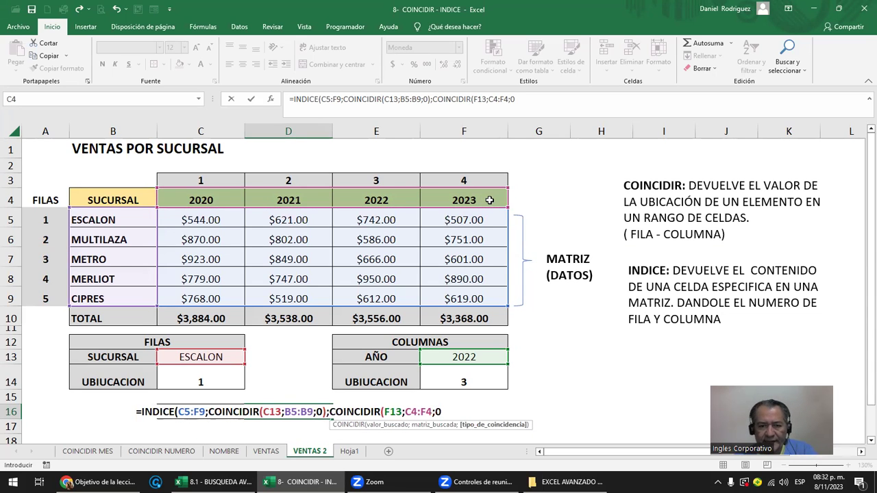
text())
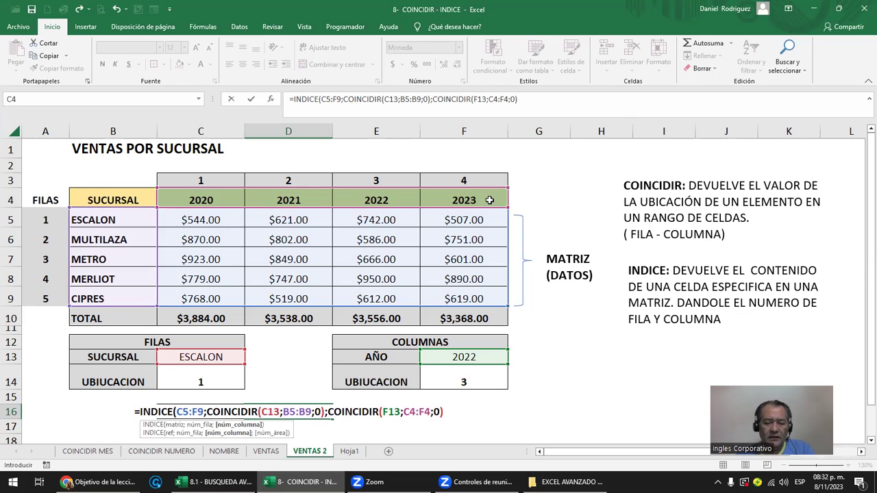
text())
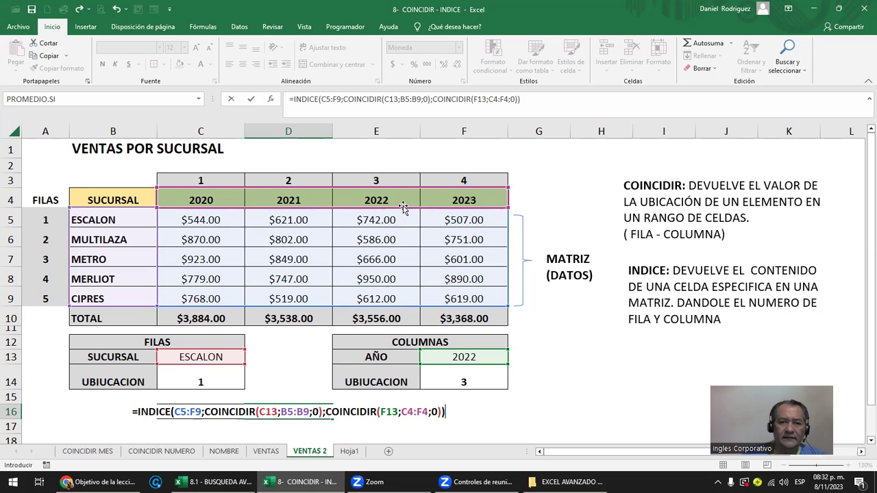
Commit the nested D16 lookup and check it against ESCALON's 2022 sales
key(Return)
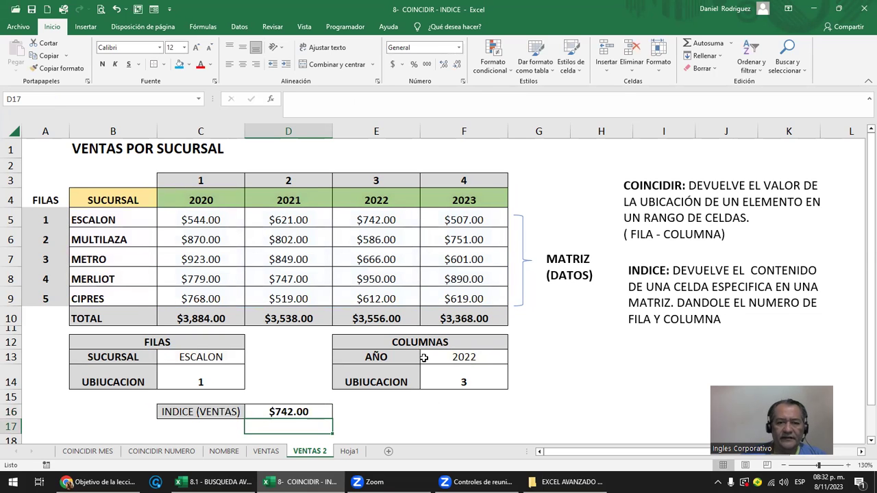
click(284, 409)
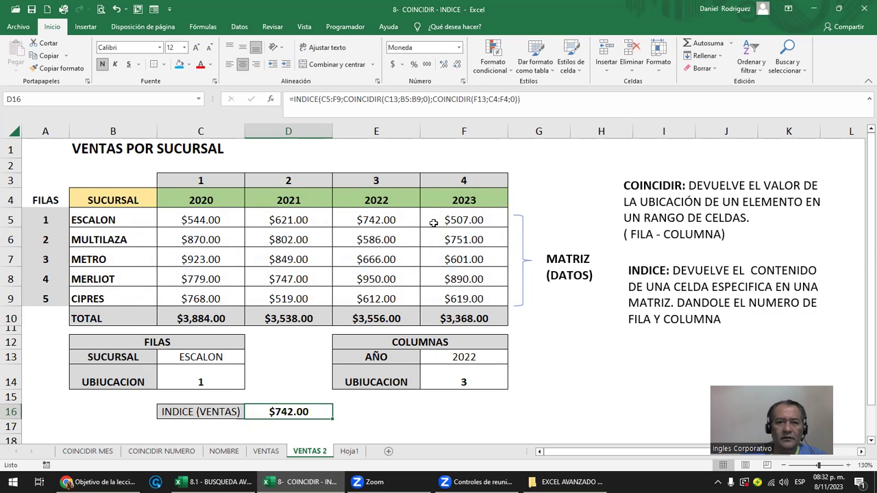
click(389, 222)
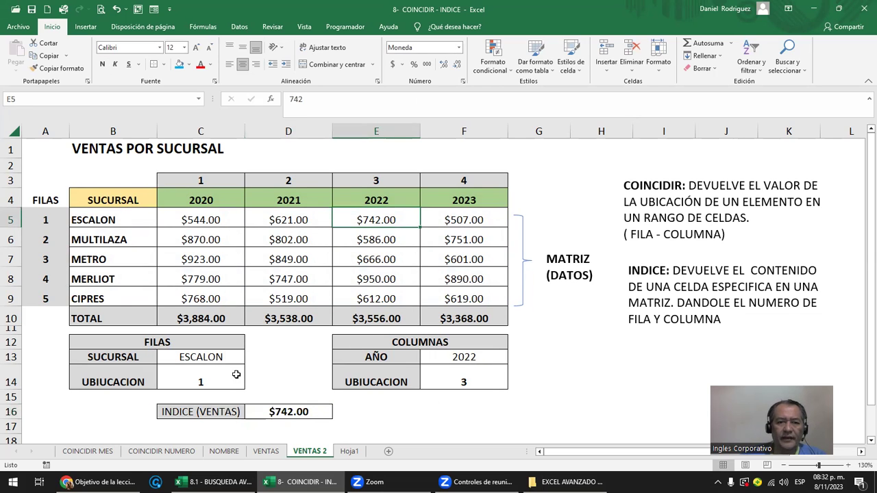
Set sucursal C13 to METRO and year F13 to 2020, confirming D16 returns $923.00
click(216, 355)
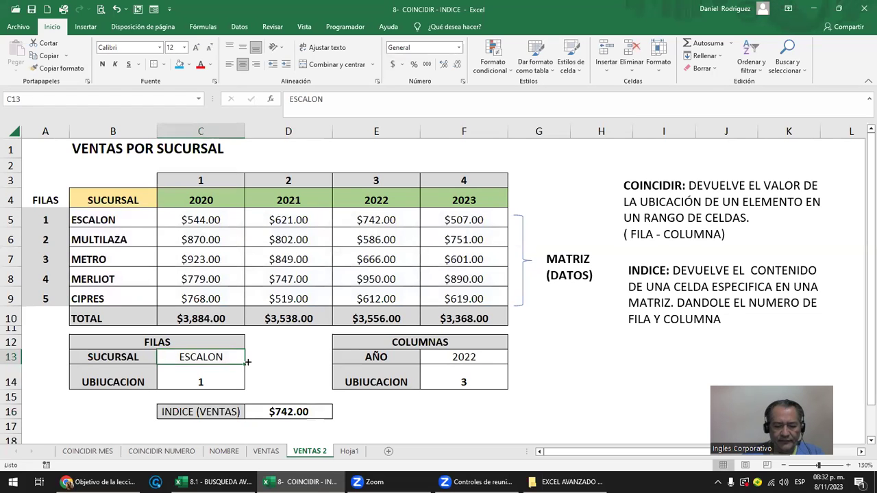
text(METRO)
key(Return)
key(Up)
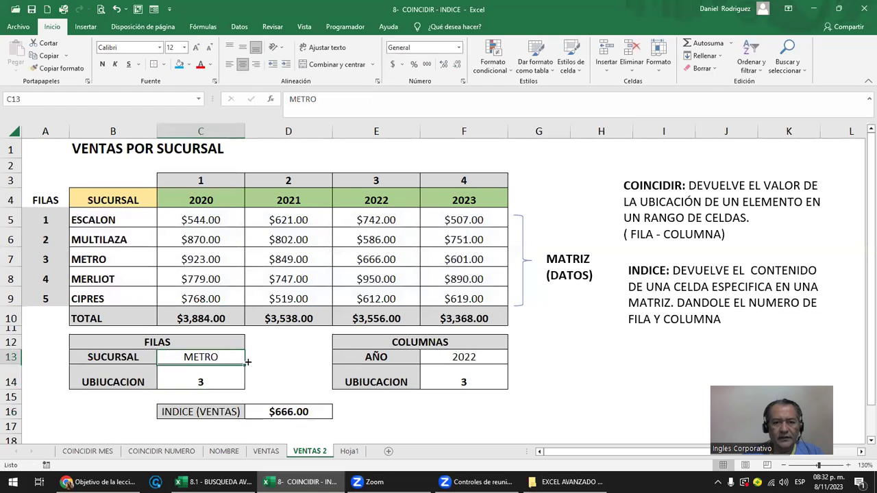
key(Right)
key(Right)
key(Right)
text(2020)
key(Return)
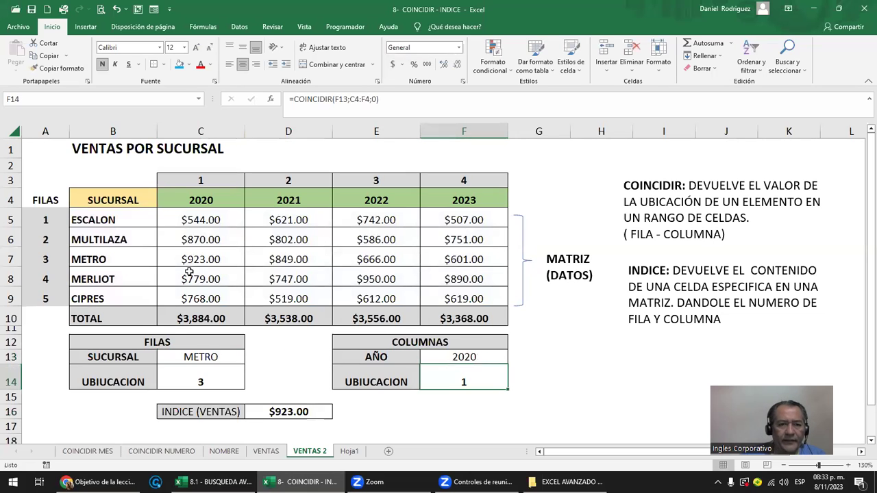
click(196, 259)
click(280, 406)
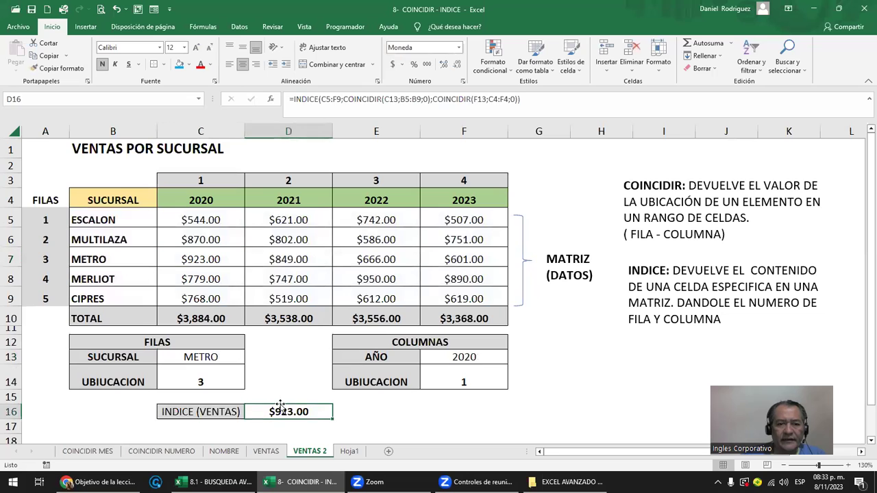
click(181, 265)
click(291, 411)
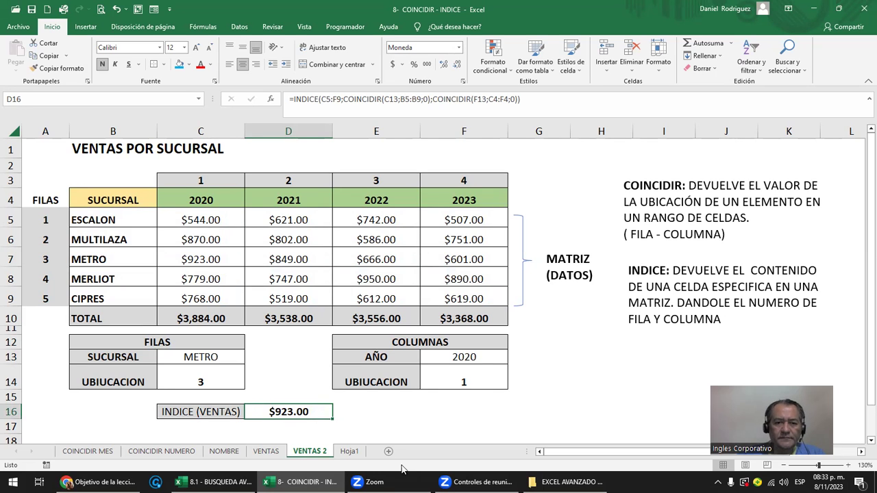
On the Hoja1 sheet, cut the MES month list in F2:F14
click(350, 452)
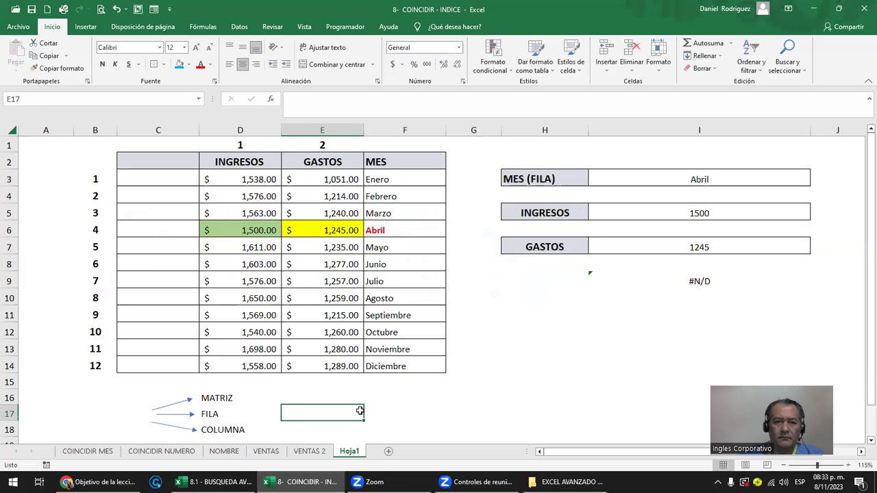
click(532, 303)
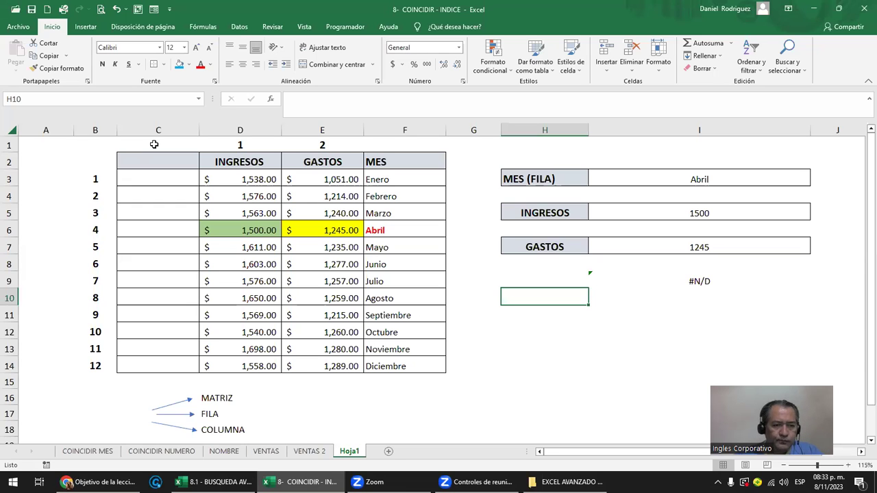
drag(411, 172, 436, 367)
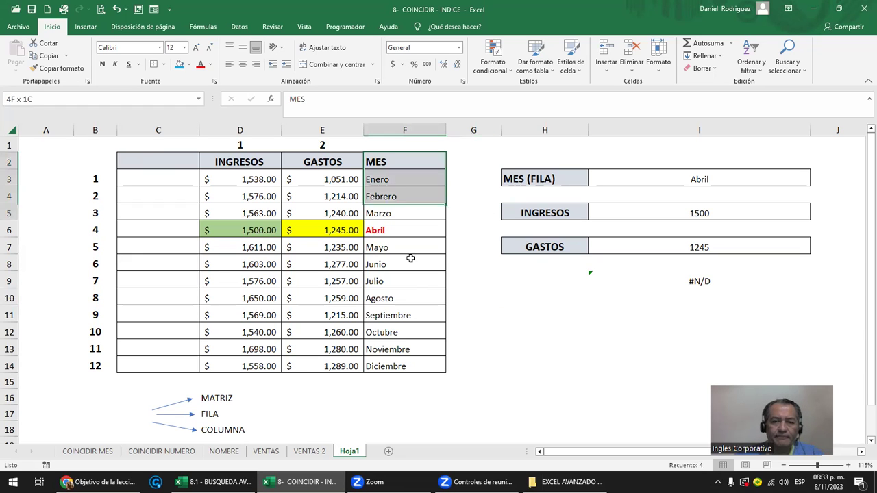
key(ctrl+c)
Paste the MES month list into column C starting at C2
key(Left)
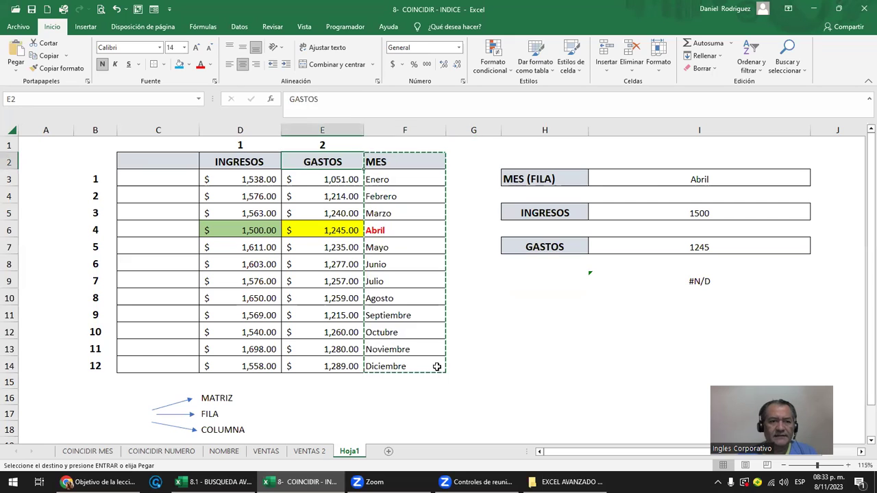
key(Left)
key(Left)
key(ctrl+v)
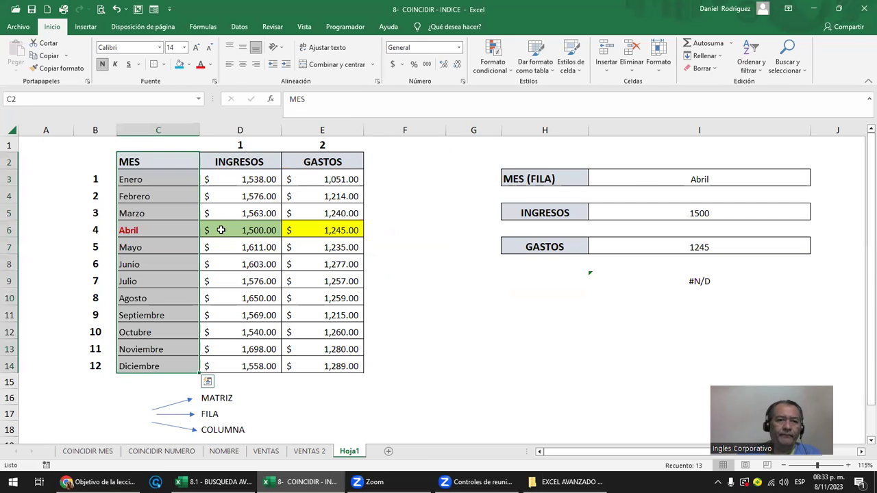
click(168, 161)
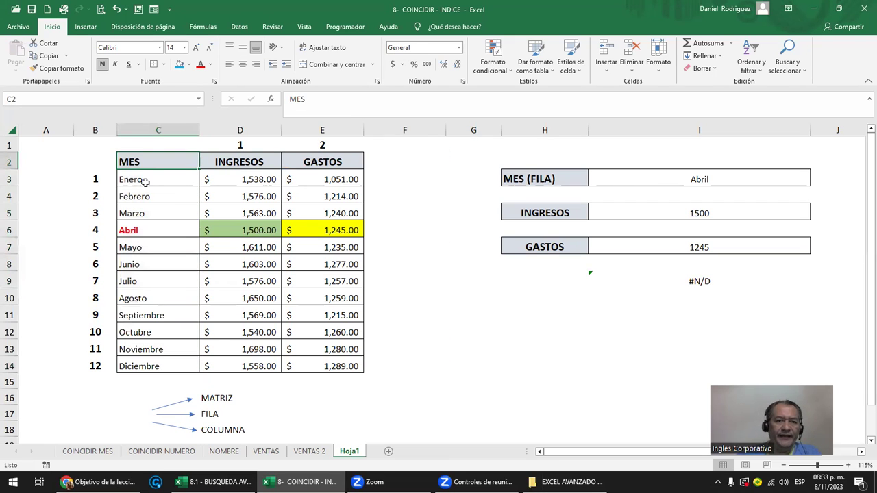
click(156, 129)
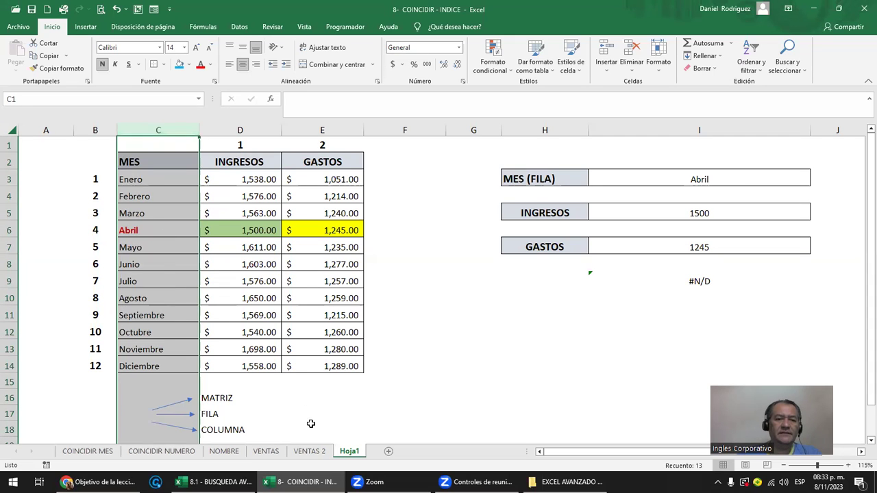
click(310, 425)
Enter the label INDICE in B17 beside the MATRIZ, FILA and COLUMNA labels
click(129, 416)
key(Left)
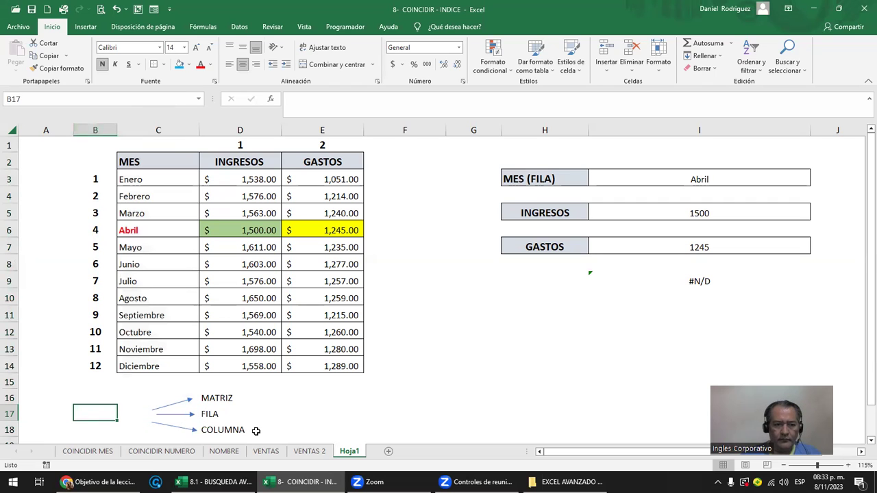
text(INDICE)
key(Return)
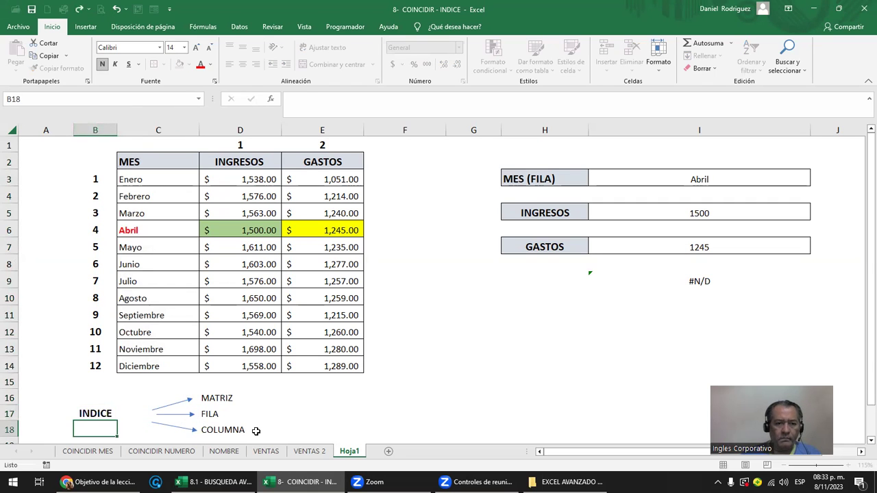
click(128, 416)
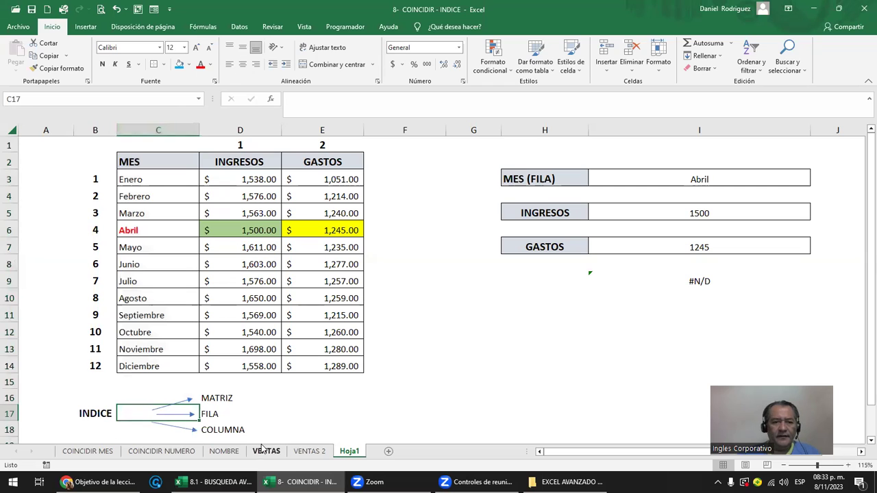
click(284, 429)
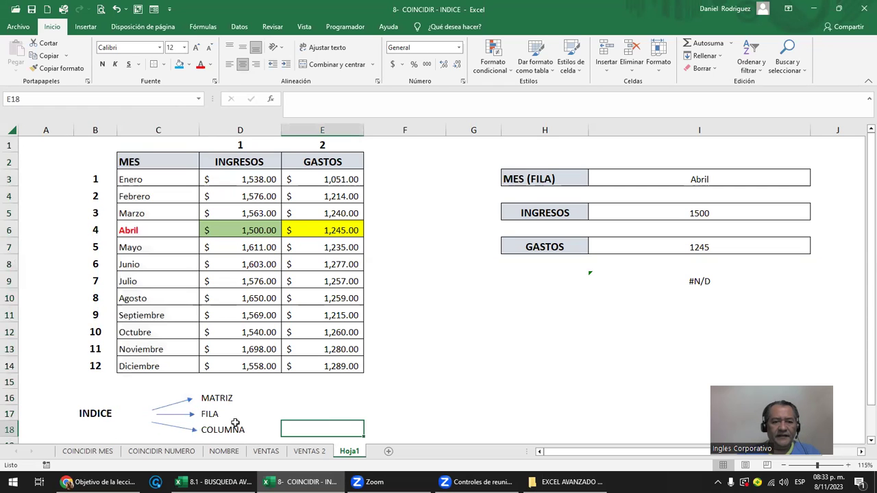
click(213, 398)
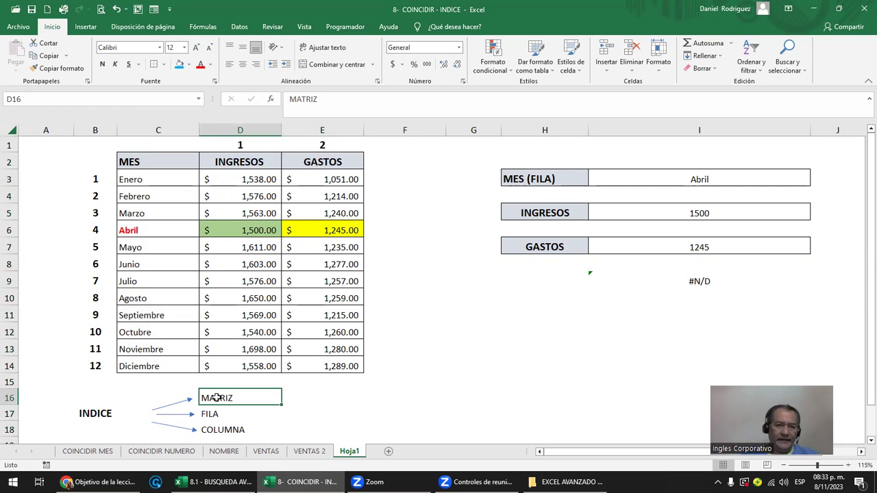
Fill the INGRESOS and GASTOS values D3:E14 yellow
drag(168, 179, 154, 370)
drag(244, 165, 219, 367)
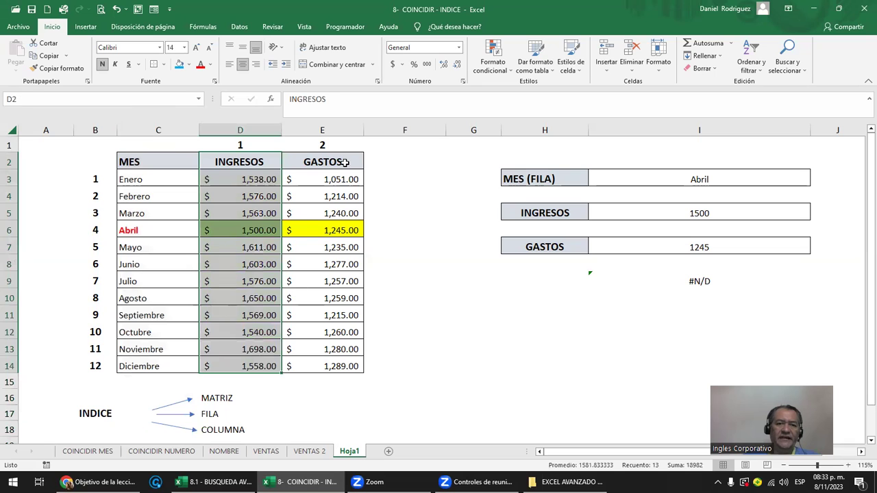
drag(346, 162, 344, 363)
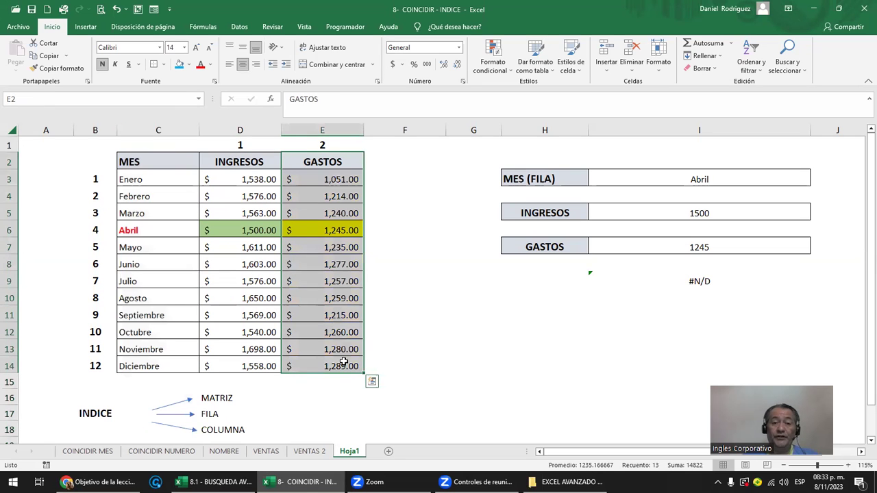
click(241, 181)
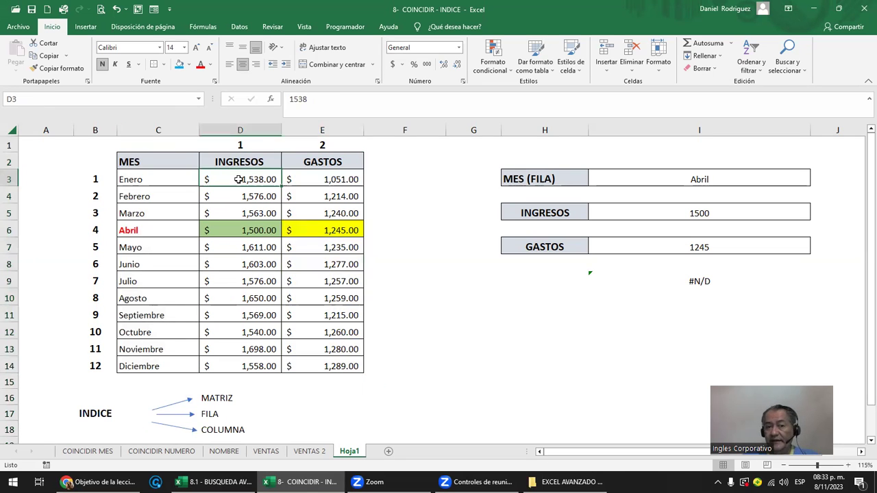
drag(292, 185, 294, 196)
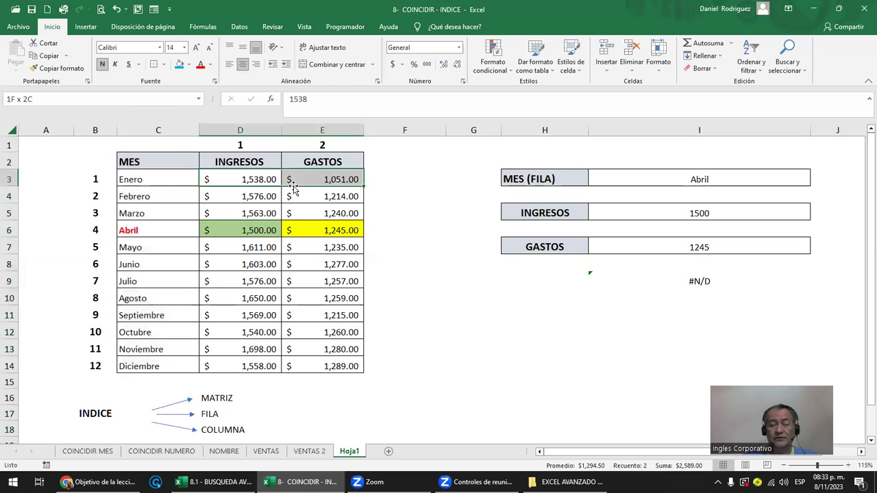
click(227, 397)
drag(240, 179, 334, 360)
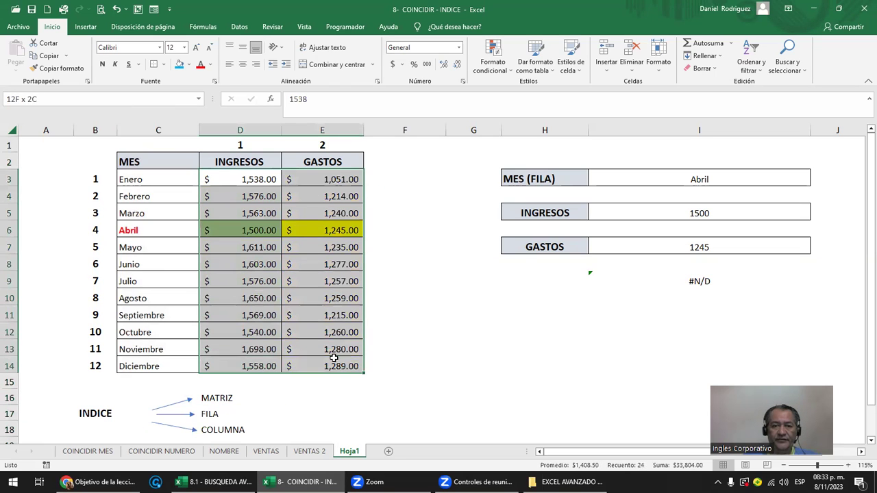
click(190, 65)
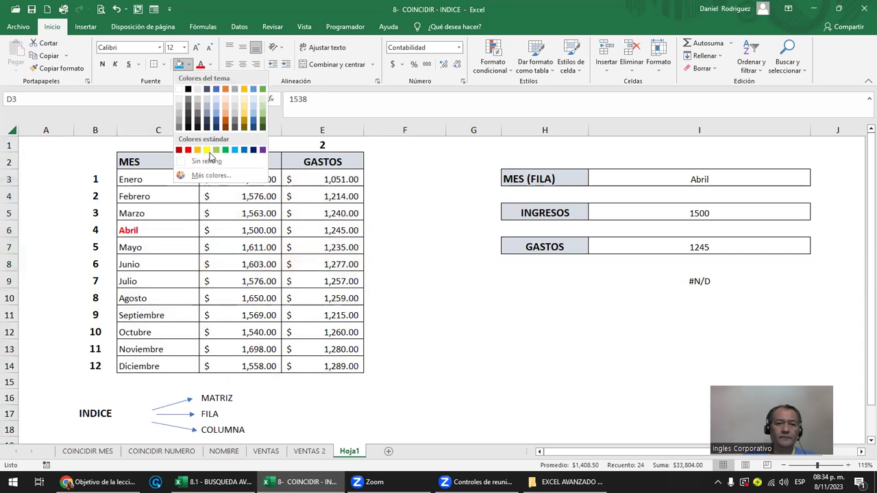
click(207, 150)
click(403, 245)
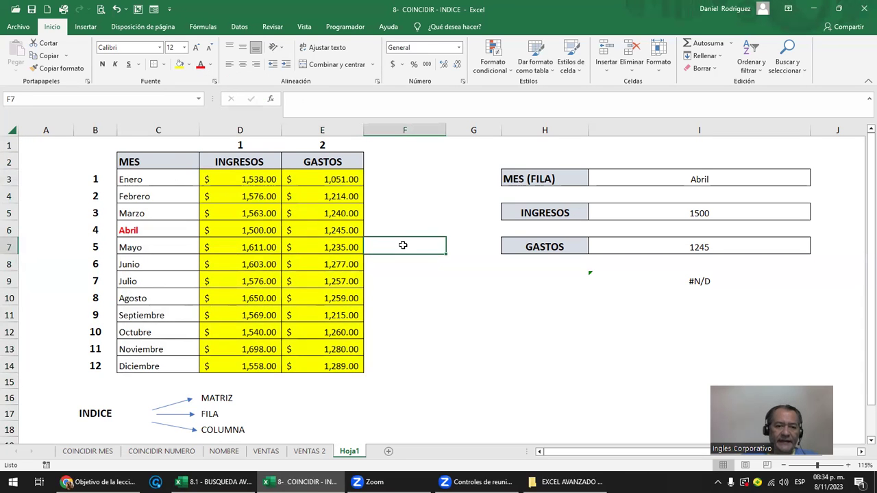
Fill the MATRIZ label in D16 yellow as well
click(224, 402)
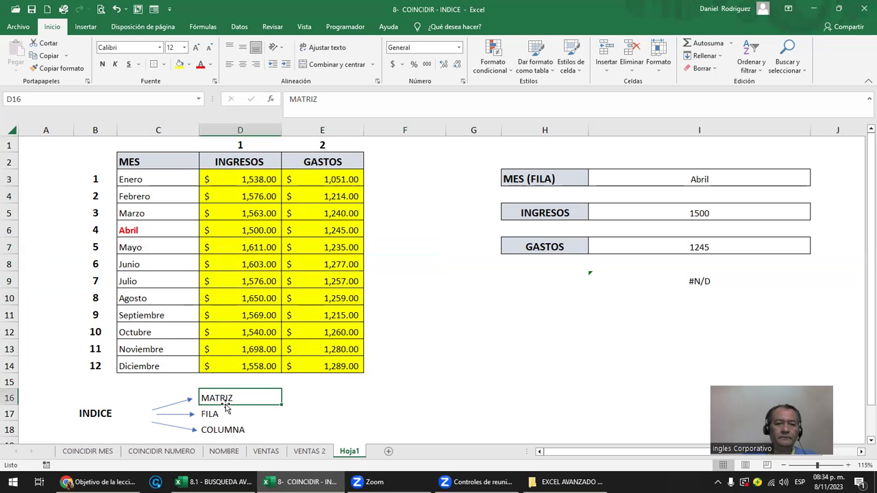
click(176, 63)
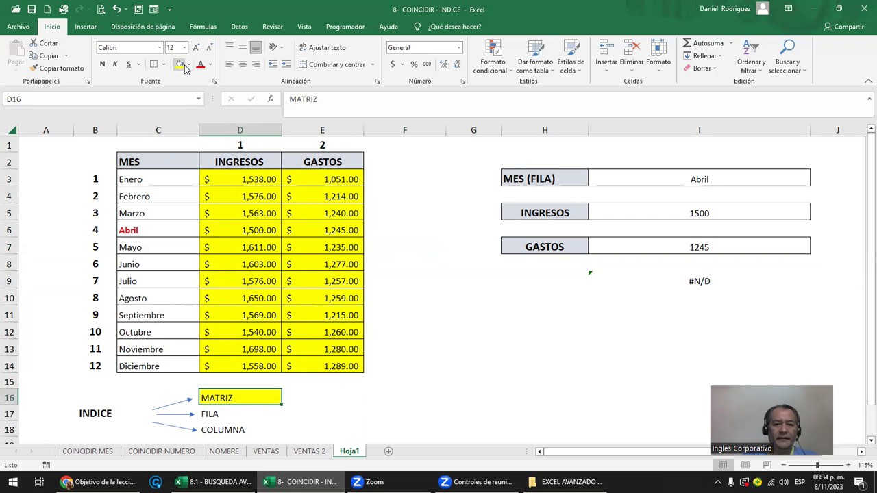
click(370, 377)
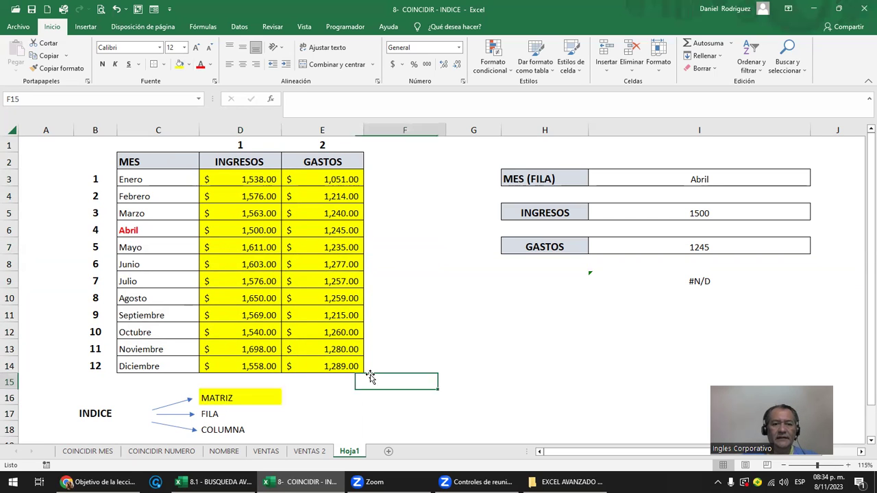
Turn the FILA label red, and make the month names Enero–Diciembre red and bold
click(219, 414)
click(200, 64)
drag(151, 176, 157, 366)
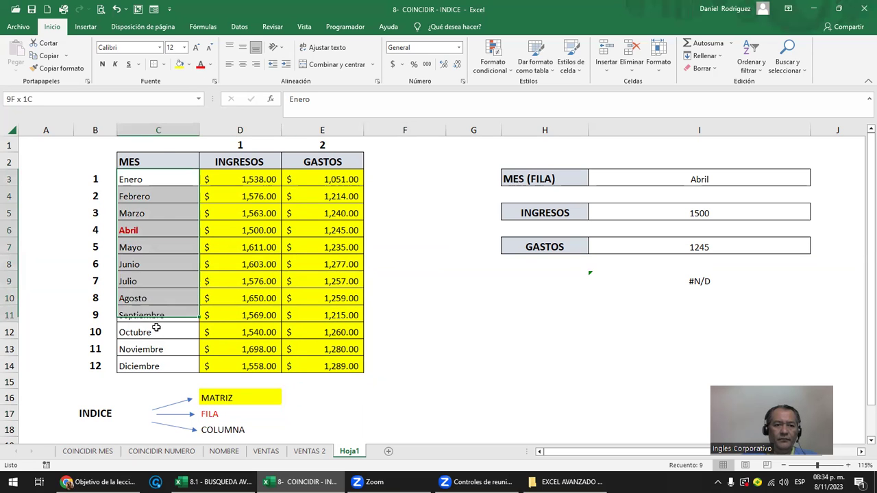
click(200, 65)
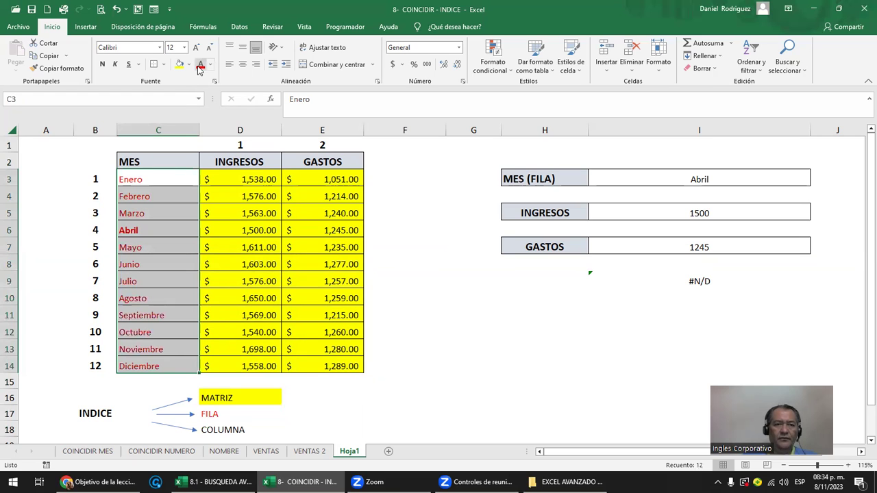
click(102, 64)
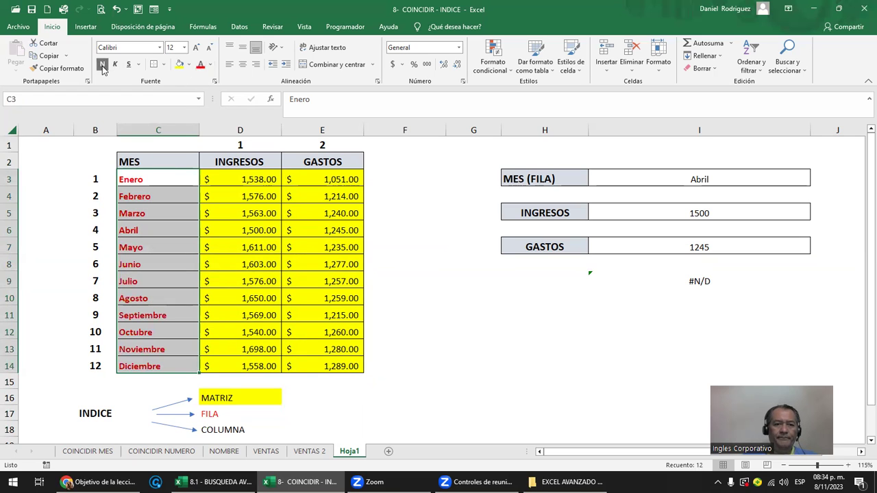
Copy the INGRESOS header formatting onto COLUMNA in D18 and give it all borders
click(231, 429)
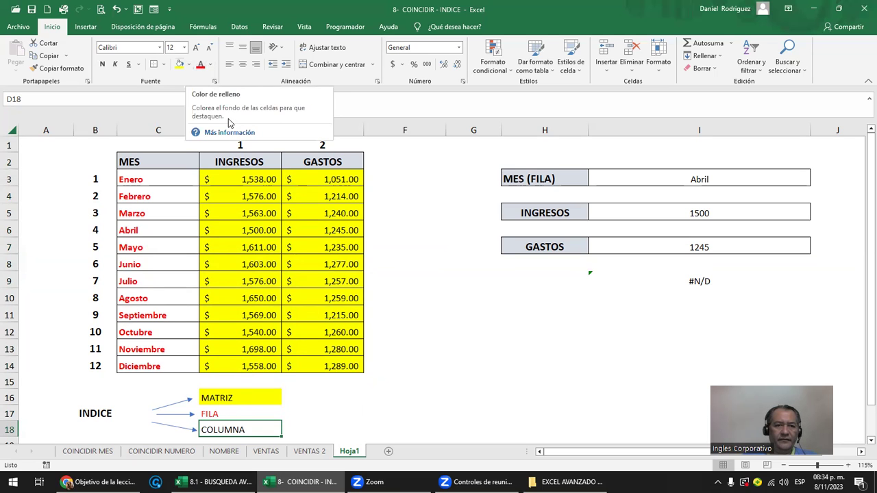
click(245, 160)
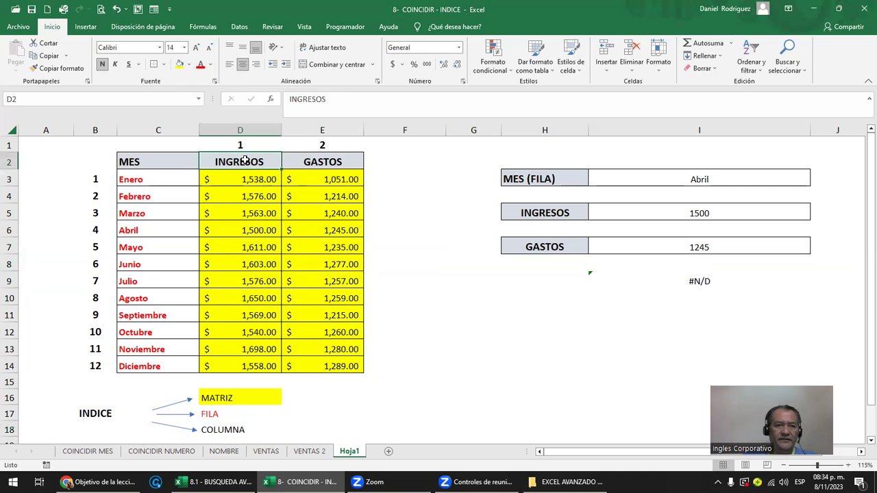
click(58, 68)
click(222, 429)
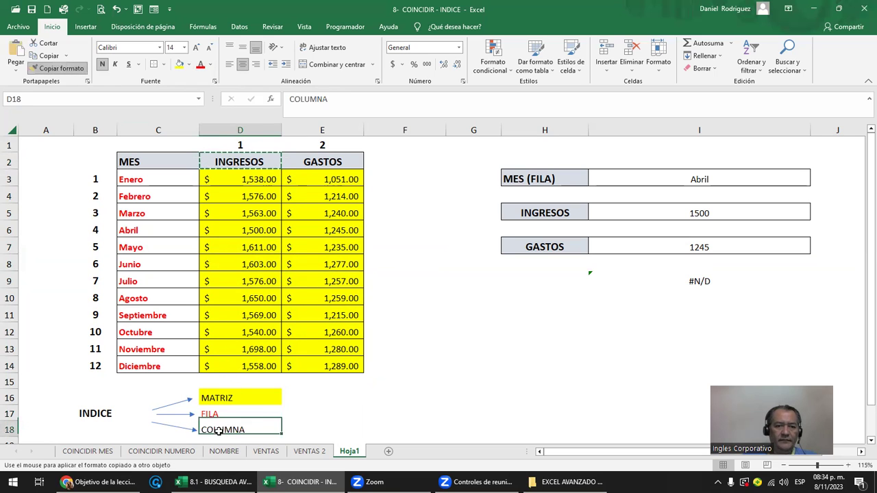
click(337, 420)
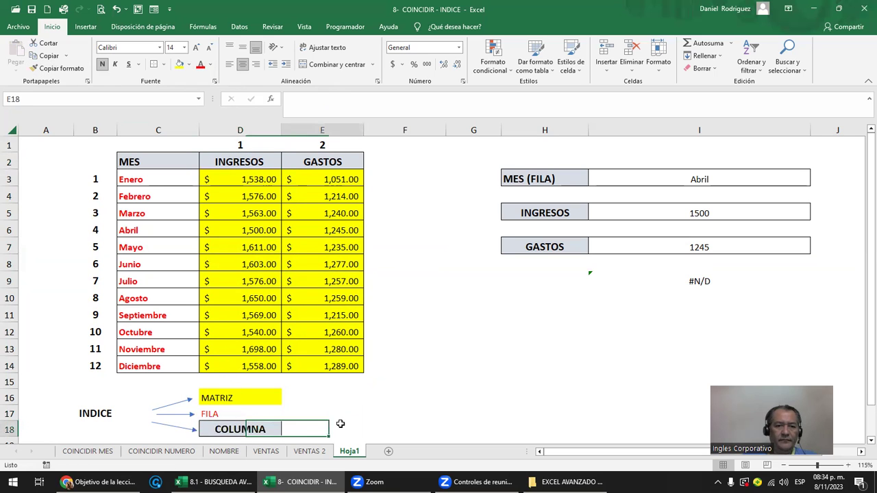
click(250, 425)
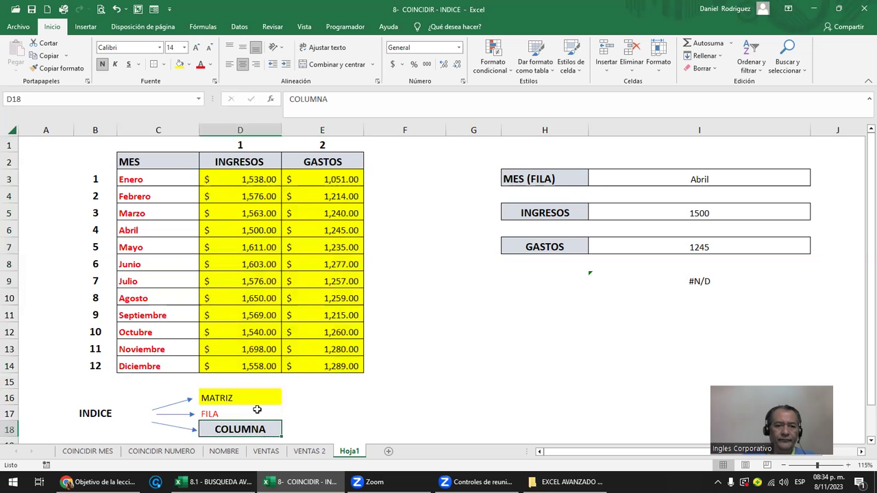
click(166, 71)
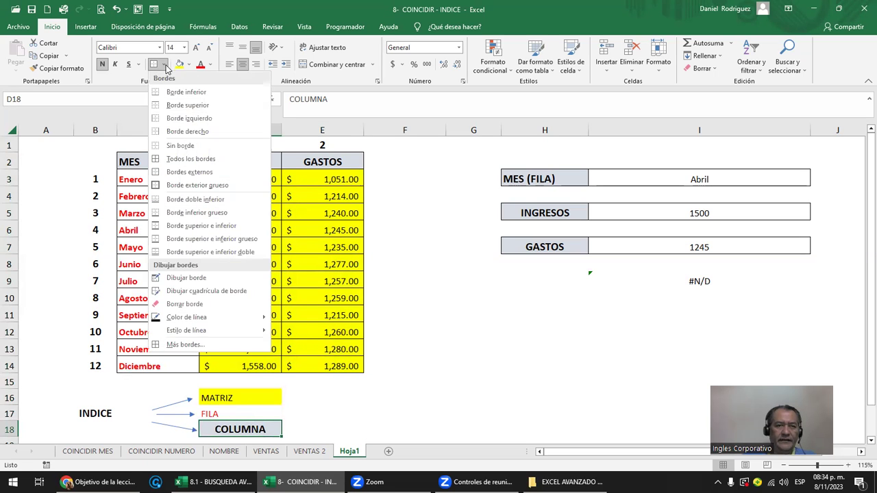
click(172, 157)
Set the MATRIZ, FILA and COLUMNA labels D16:D18 to font size 12, left-aligned
click(366, 413)
drag(229, 397, 236, 428)
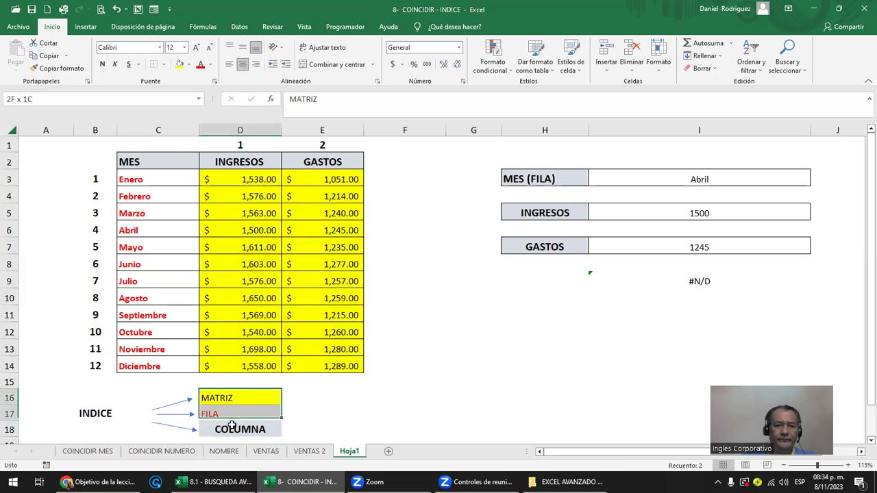
click(171, 48)
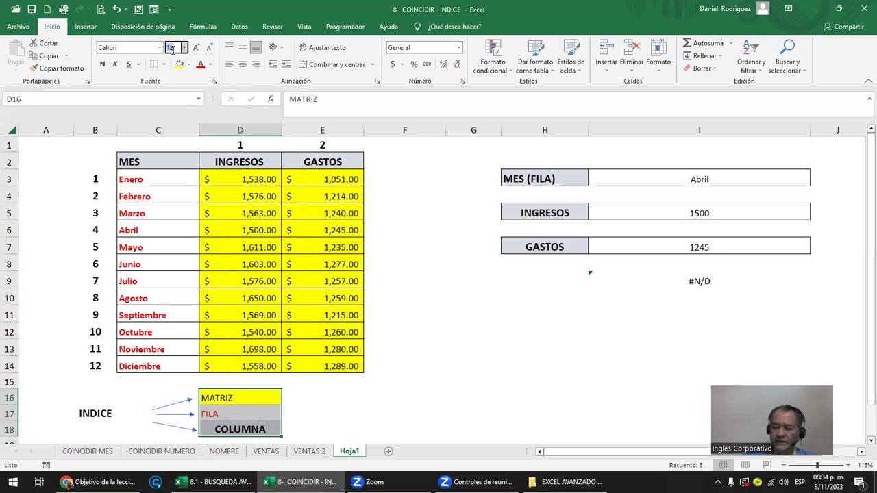
text(12)
key(Return)
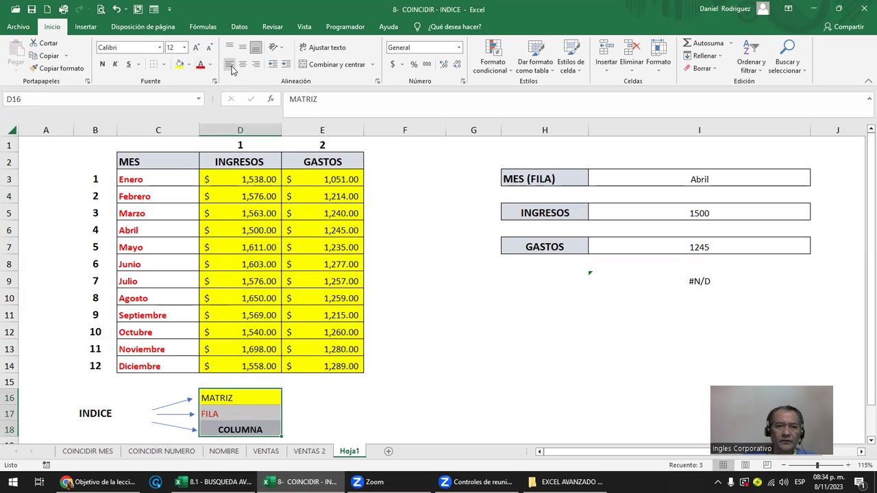
click(229, 64)
click(334, 328)
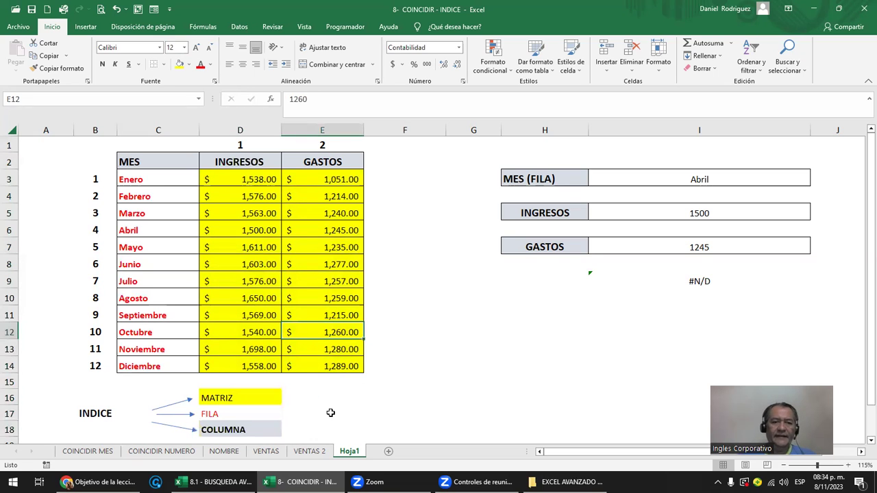
click(331, 413)
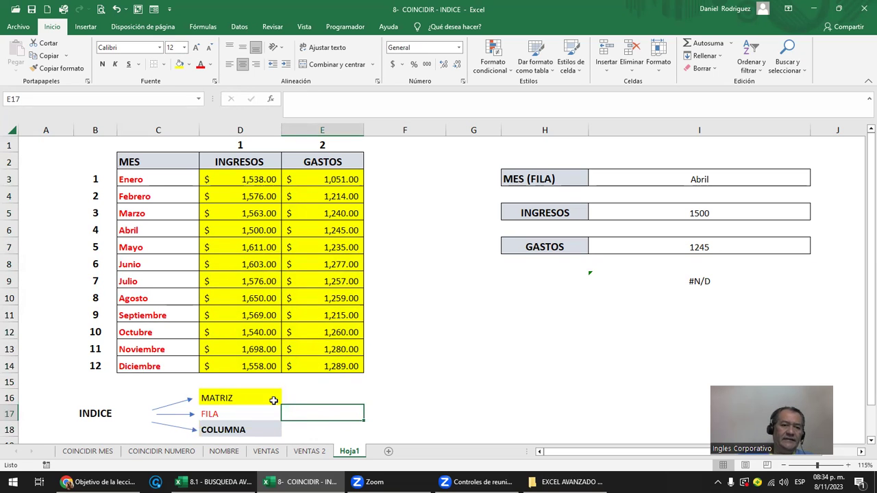
Enter COINCIDIR in E17 beside the FILA label
key(Left)
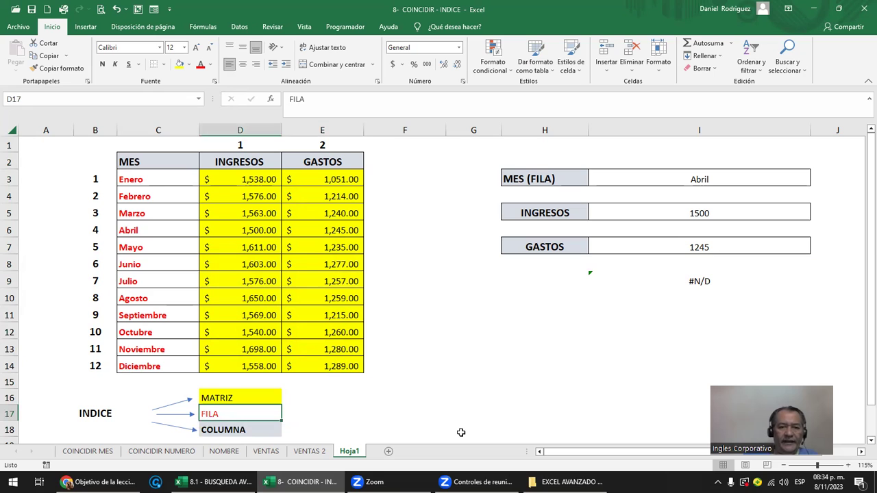
key(Right)
key(Left)
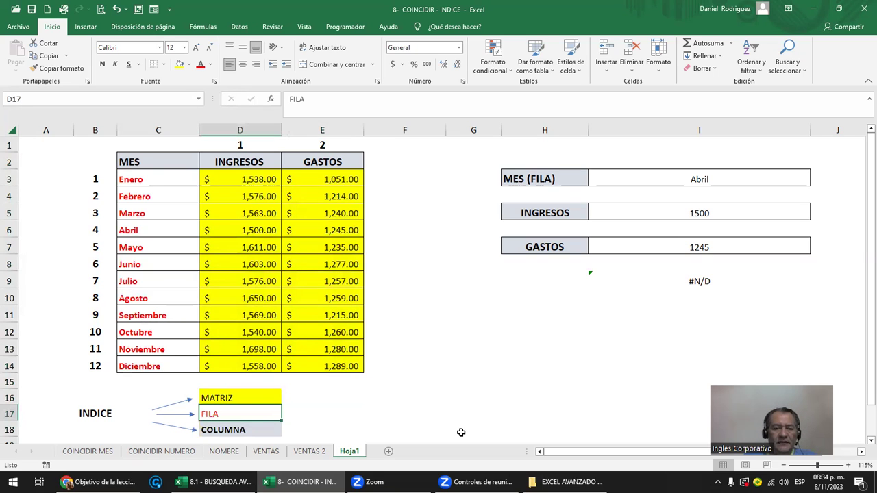
key(Right)
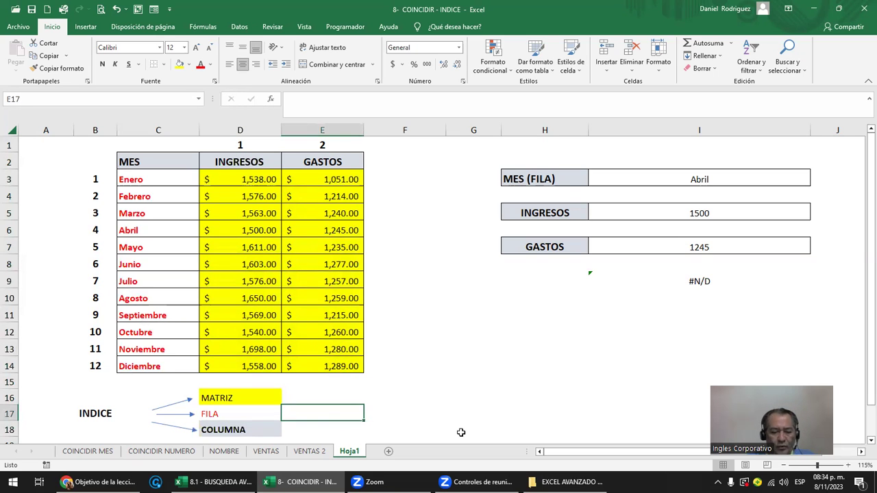
text(COINCIDIR)
key(Return)
key(Up)
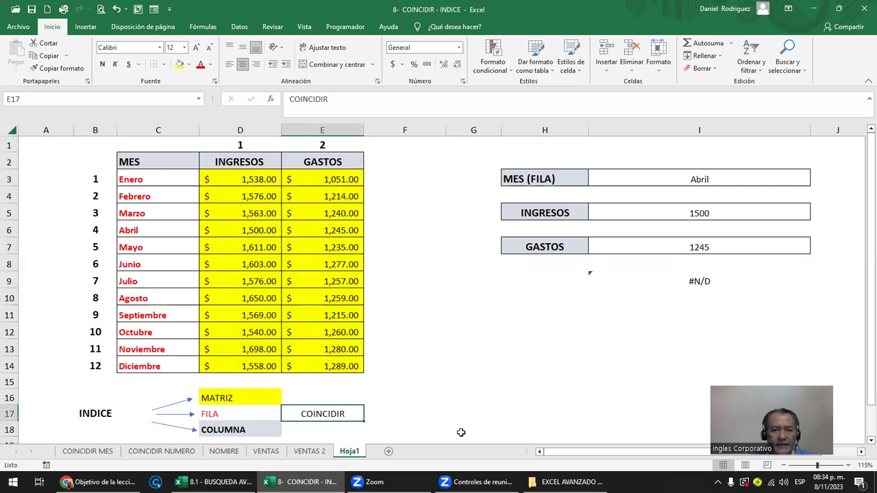
Copy COINCIDIR from E17 into E18 beside the COLUMNA label
key(ctrl+c)
key(Down)
key(Return)
key(Up)
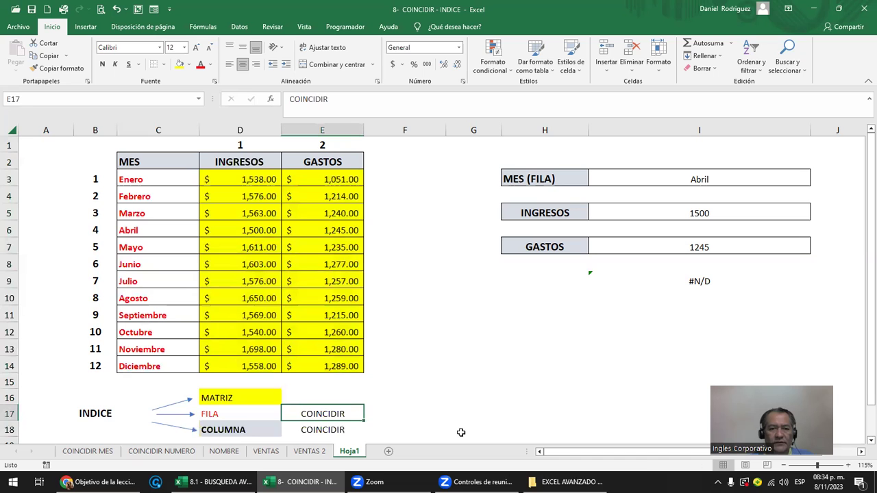
key(shift+Down)
key(ctrl+v)
key(Down)
key(shift+Up)
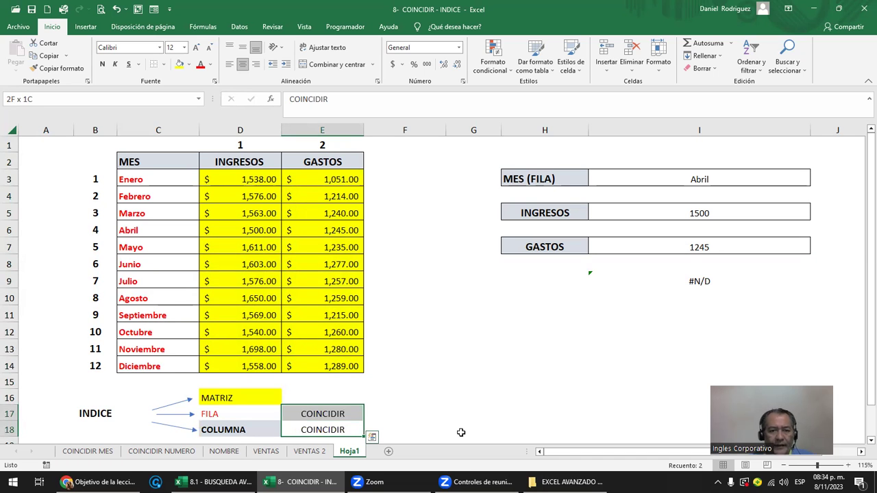
key(shift+Down)
key(Up)
key(Up)
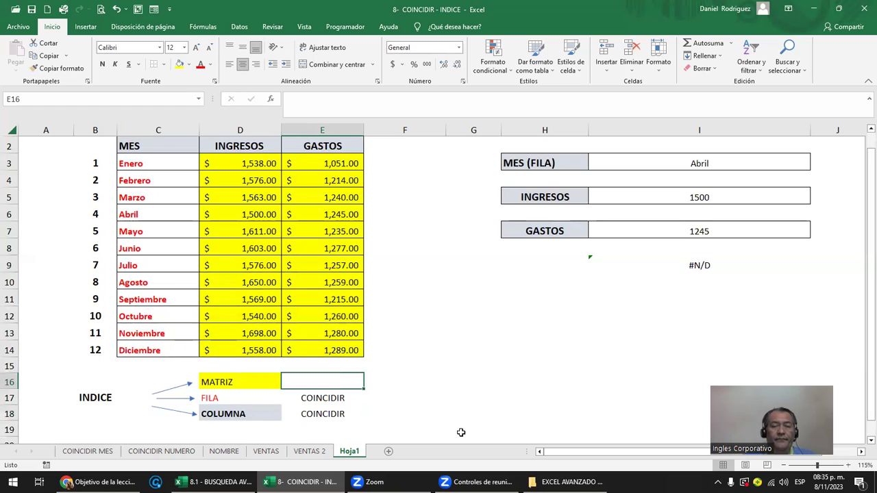
scroll(447, 432, up, 1)
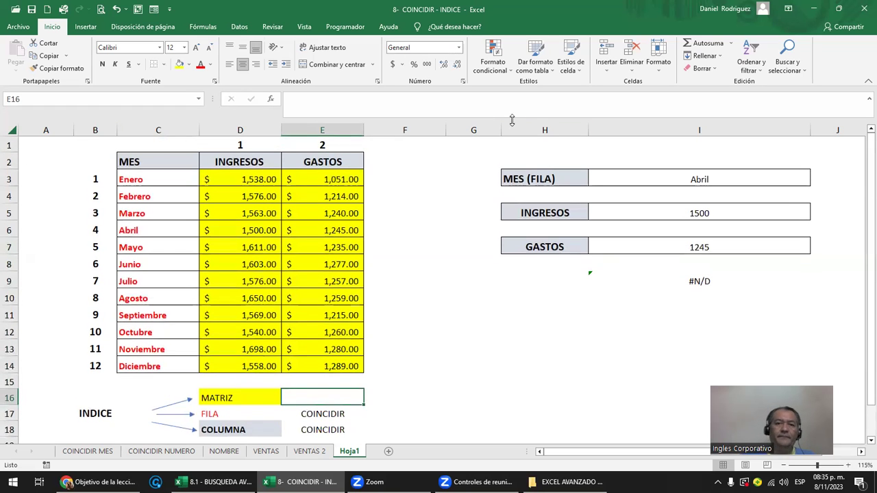
Narrow columns G and F to pull the MES (FILA)/INGRESOS/GASTOS panel left, then select column H
drag(501, 130, 444, 132)
drag(70, 130, 33, 130)
drag(402, 130, 364, 131)
click(450, 179)
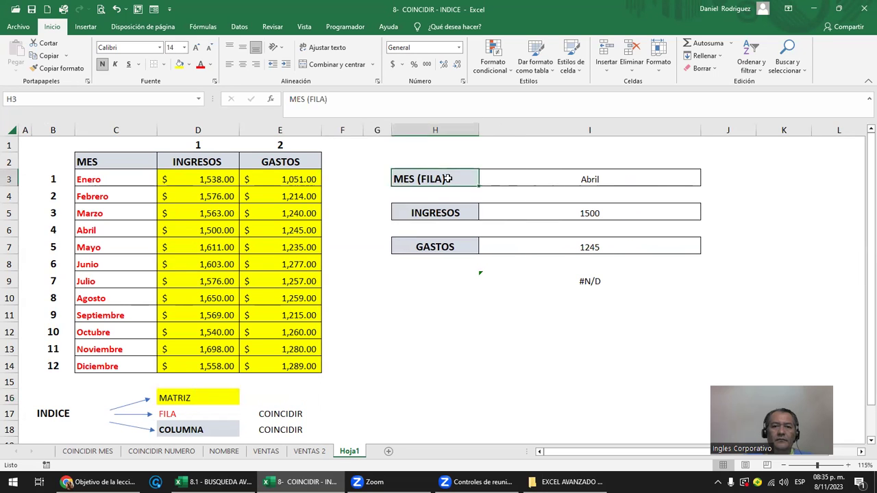
click(435, 130)
click(230, 64)
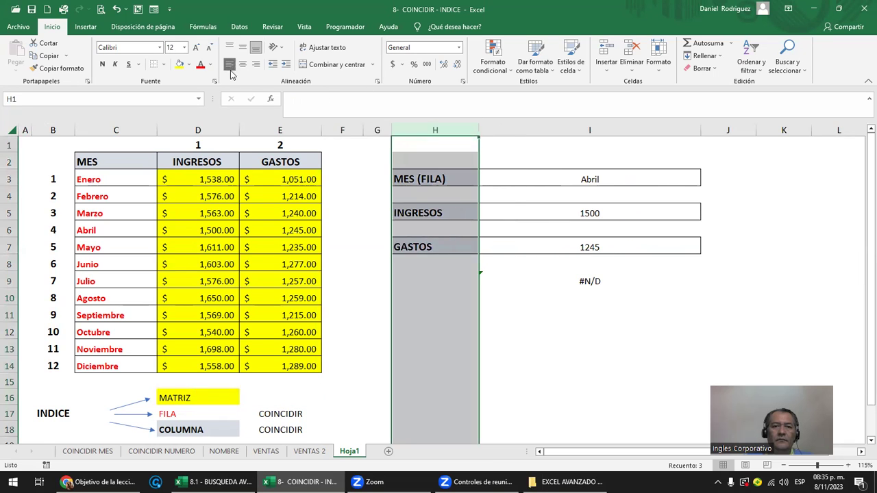
click(547, 178)
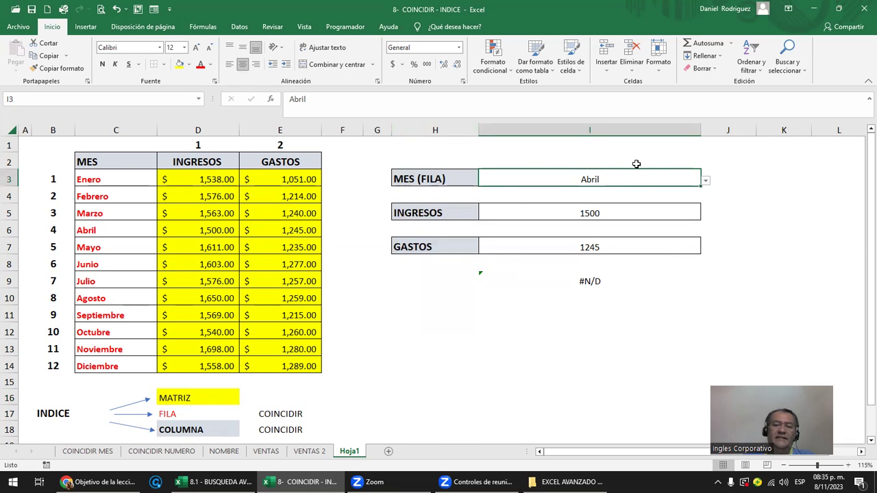
click(704, 180)
click(704, 179)
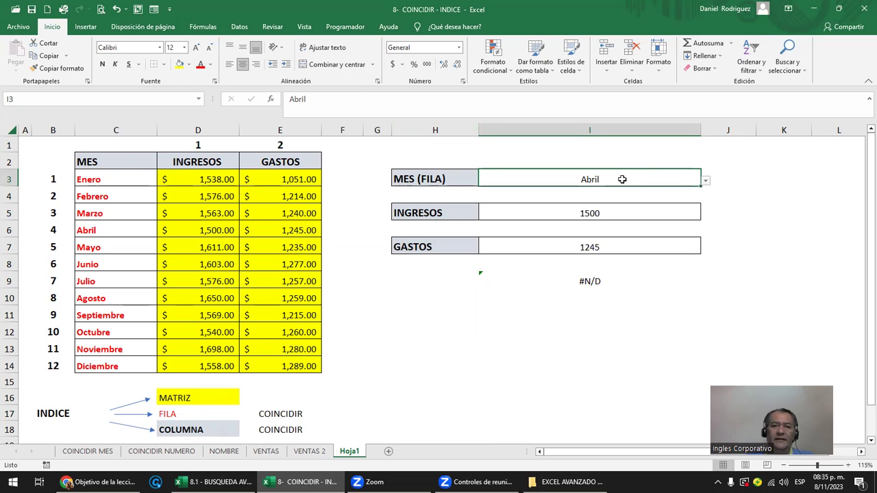
click(238, 26)
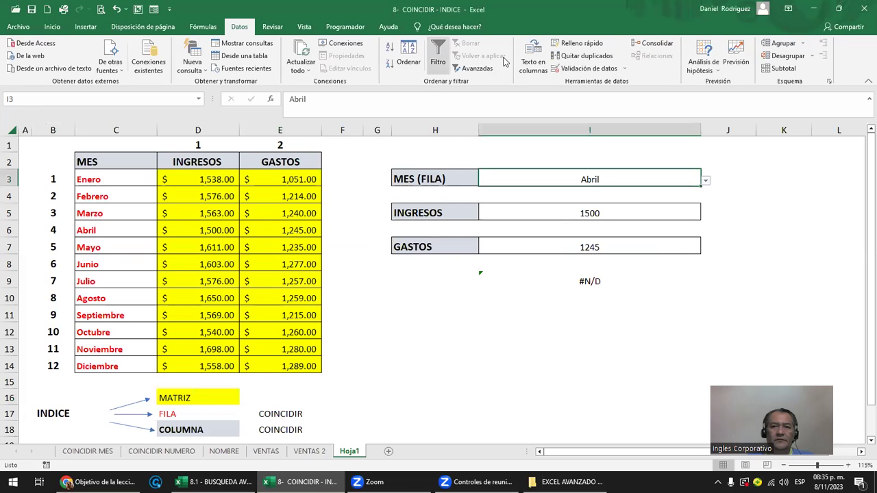
click(589, 68)
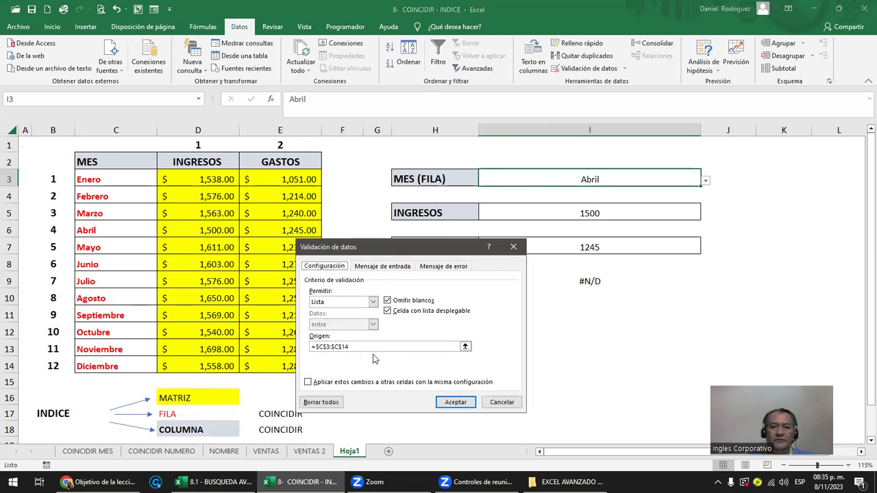
click(356, 347)
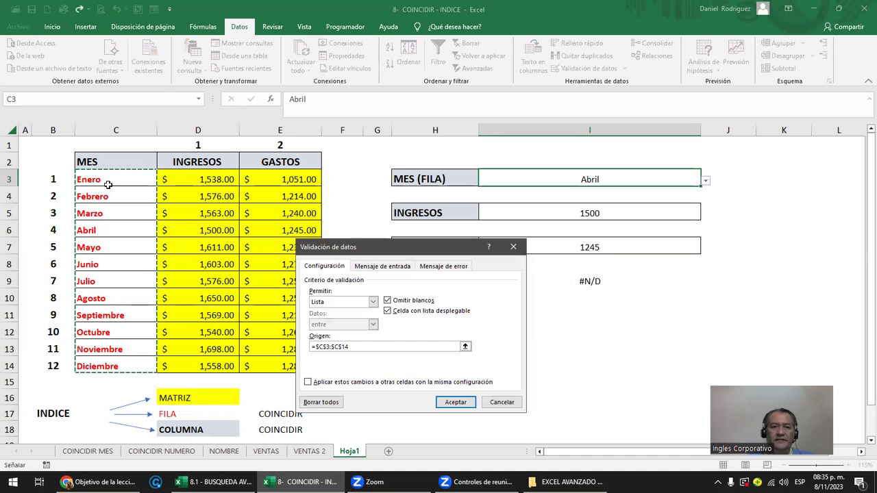
drag(103, 179, 145, 361)
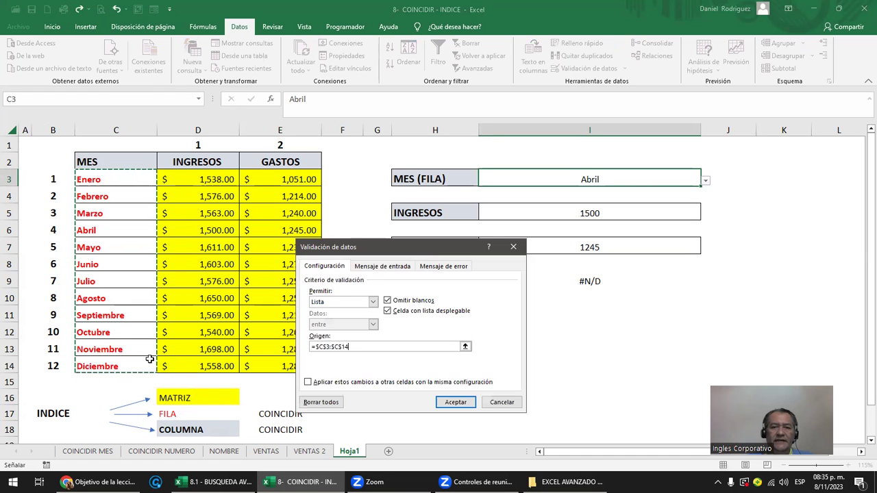
key(Return)
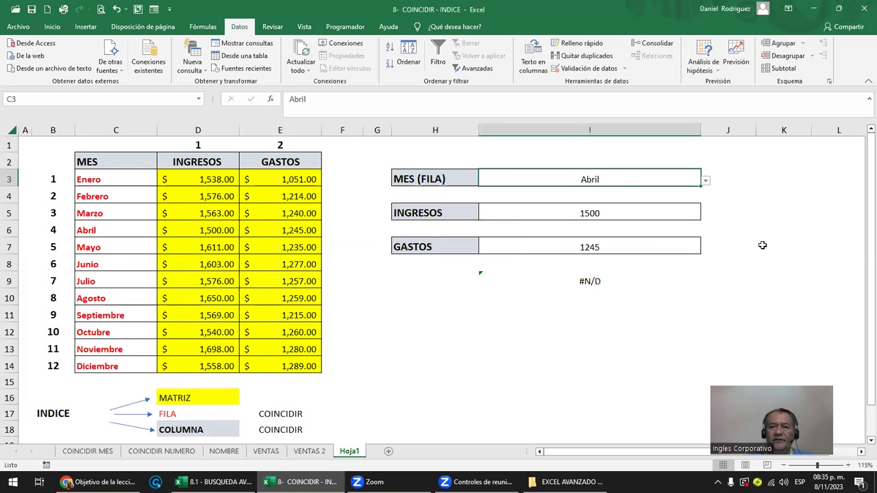
Choose Febrero in the I3 month dropdown and compare with Febrero's income in D4
click(705, 181)
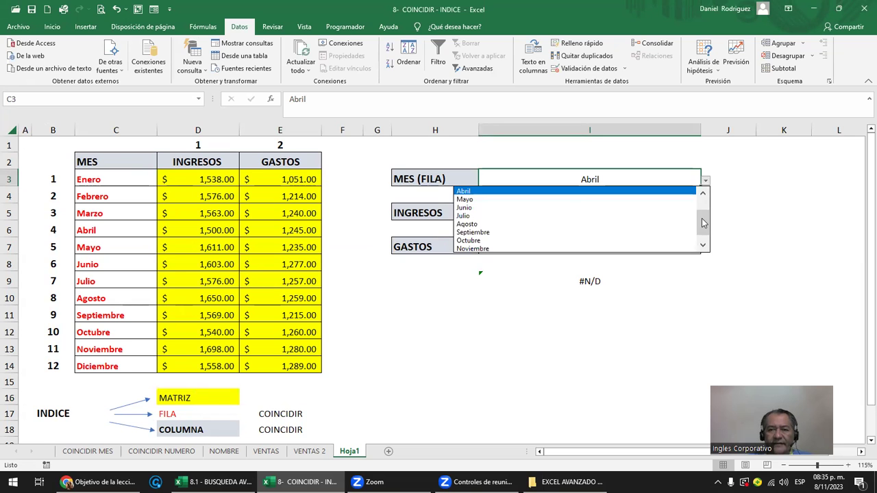
drag(704, 223, 702, 191)
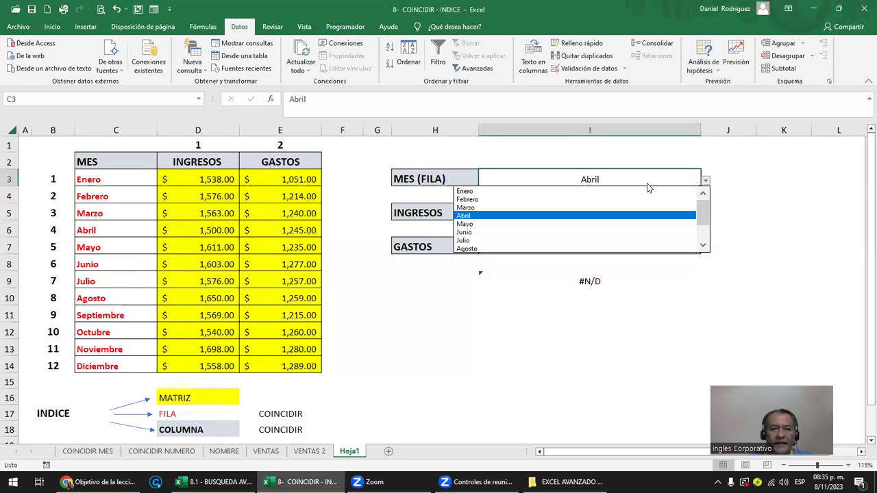
click(512, 200)
click(186, 197)
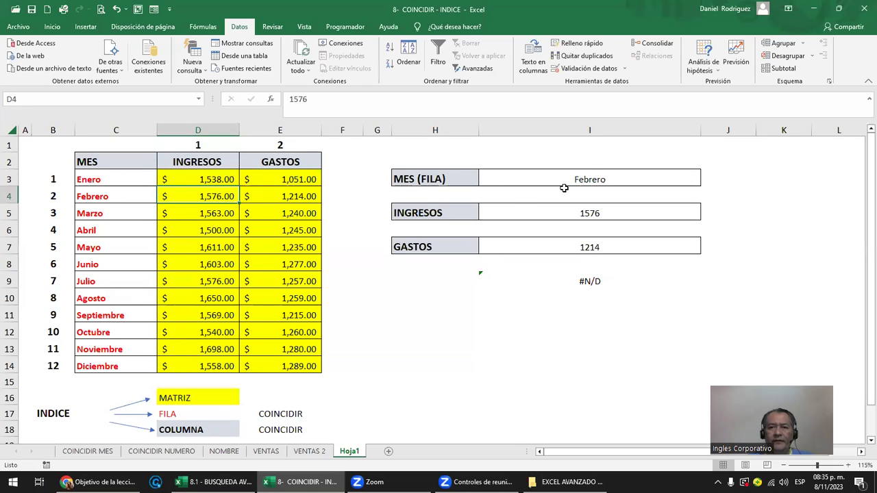
click(586, 181)
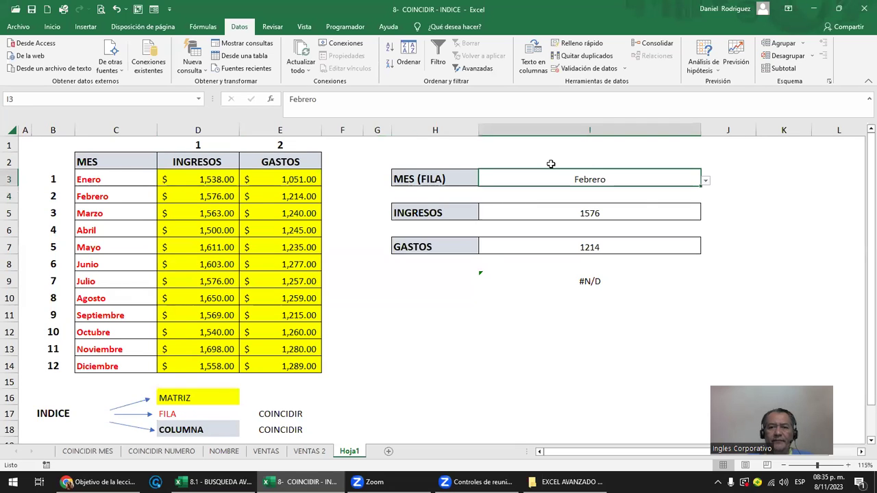
click(586, 211)
Delete the INGRESOS and GASTOS result formulas in I5 and I7
key(Delete)
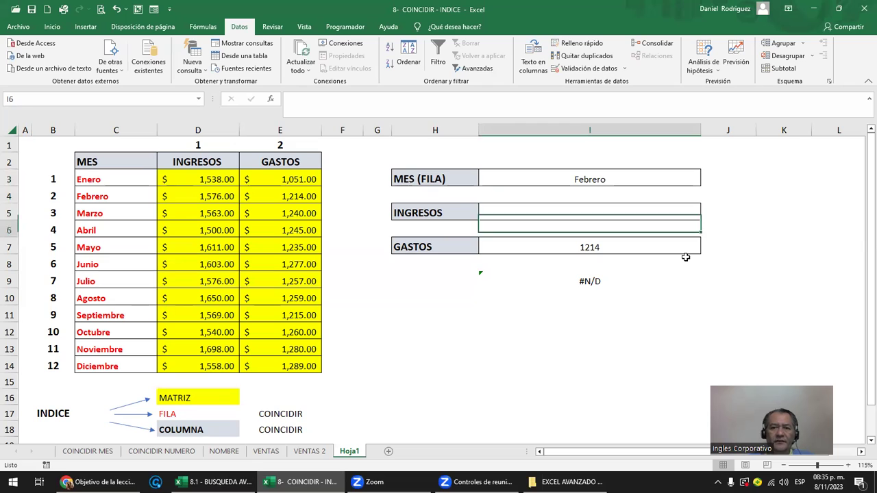
key(Down)
key(Down)
key(Delete)
key(Up)
key(Up)
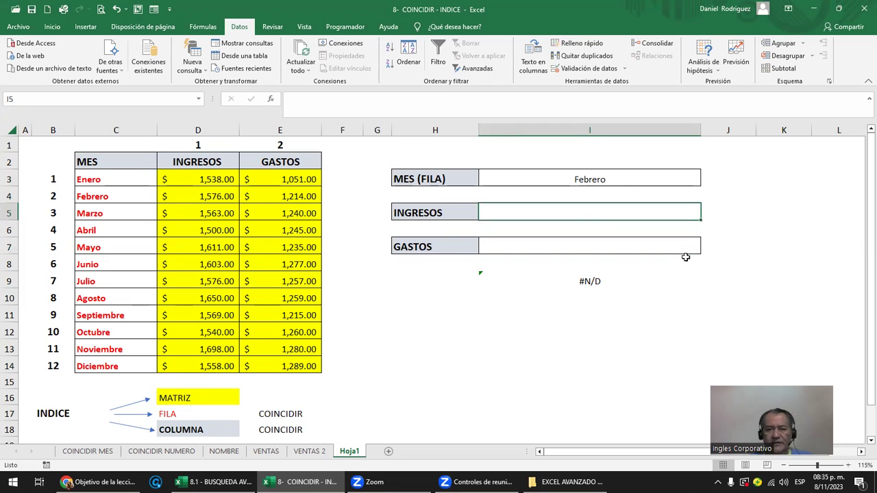
Review the month names C3:C14, Febrero's D4 and E4 values, and columns D and E
click(608, 178)
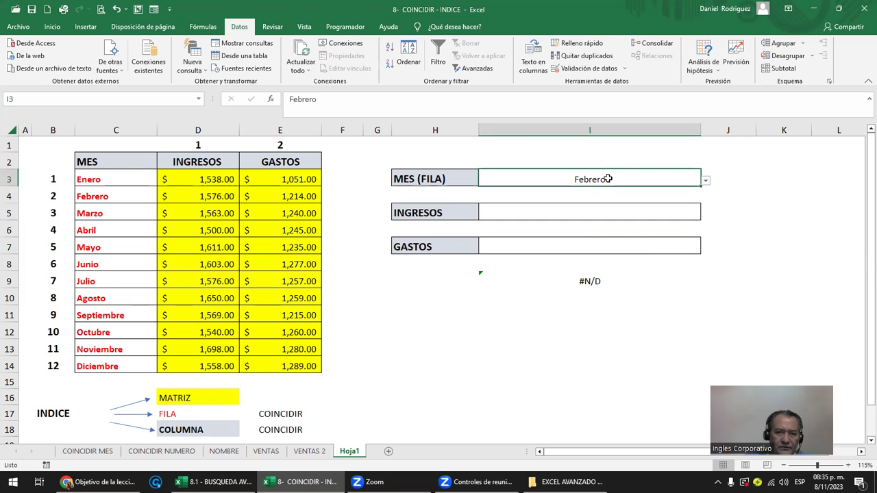
click(113, 180)
drag(113, 180, 122, 360)
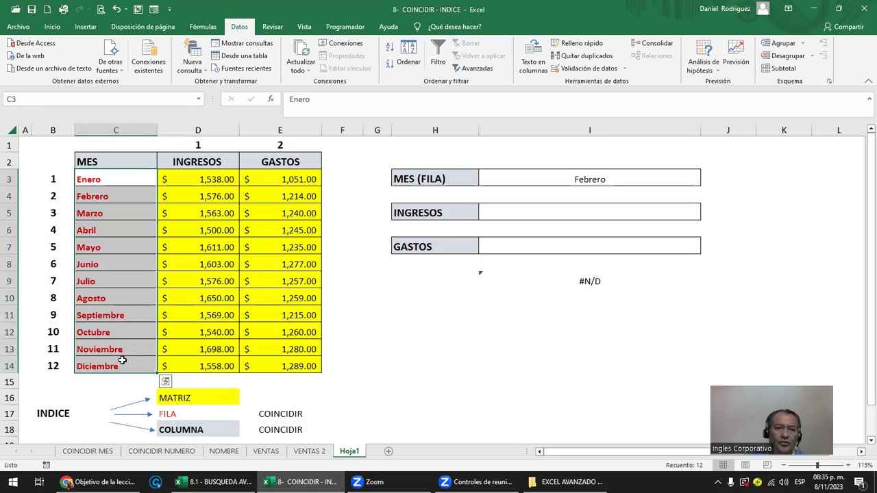
click(91, 197)
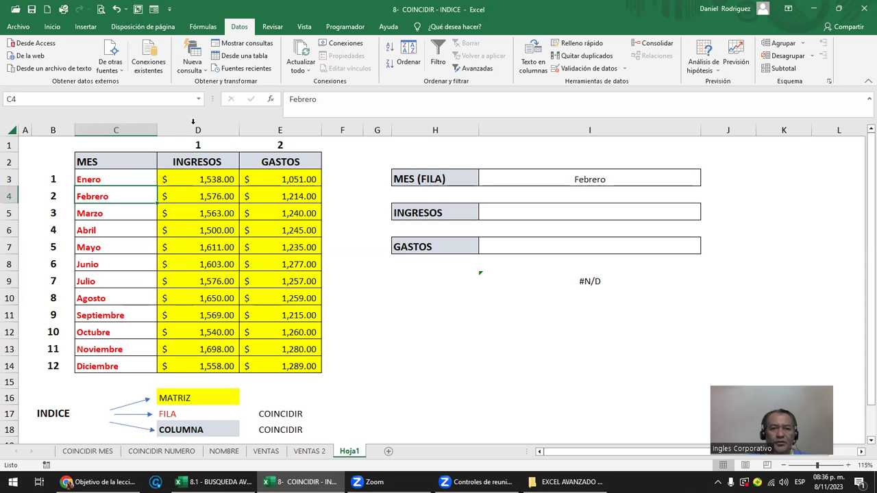
click(212, 197)
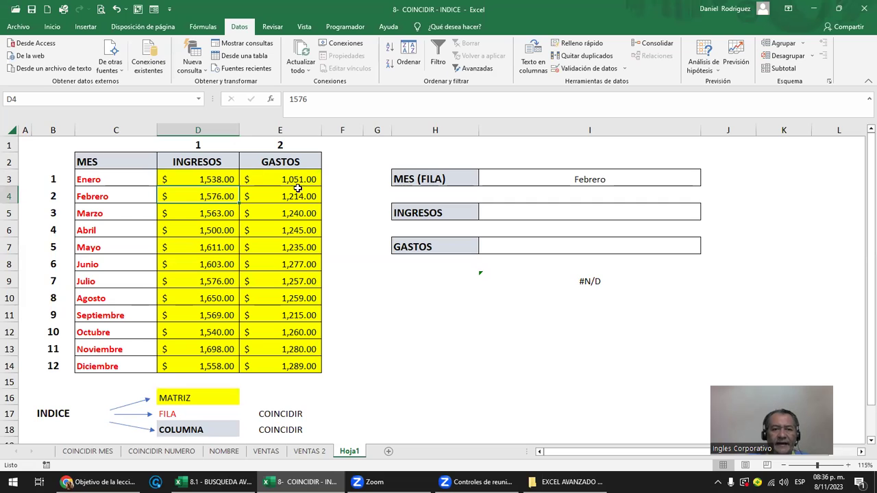
click(295, 197)
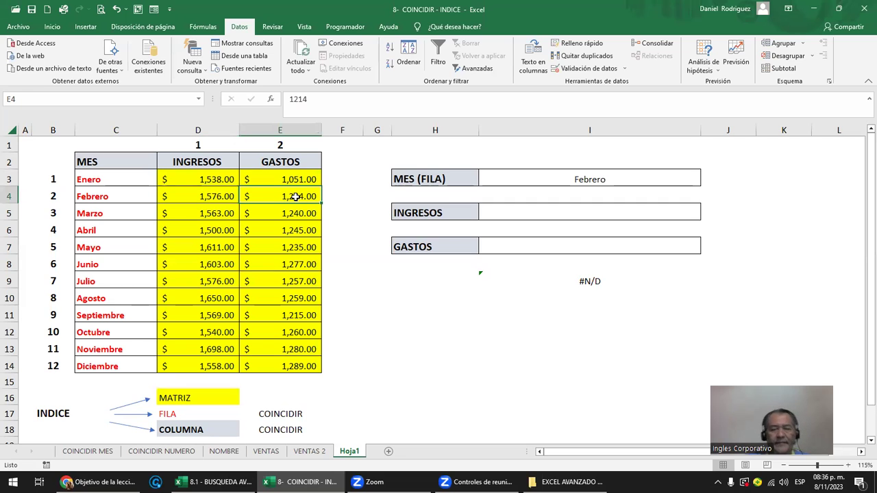
click(227, 200)
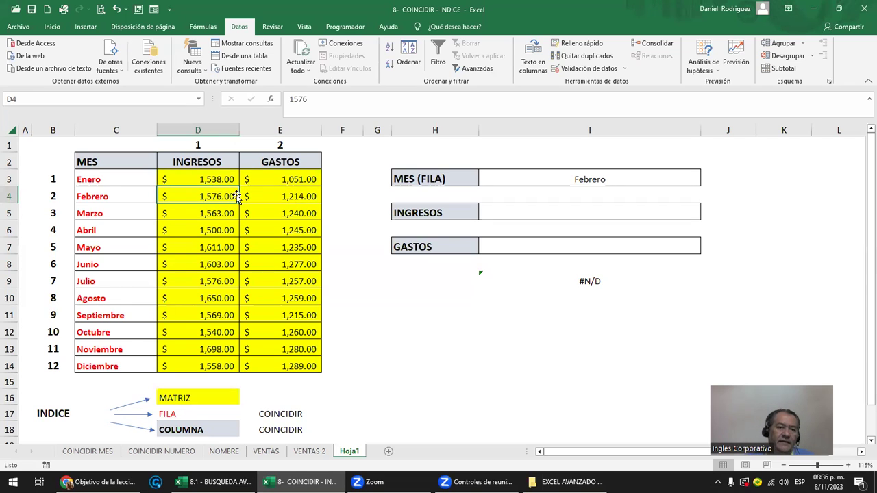
click(202, 144)
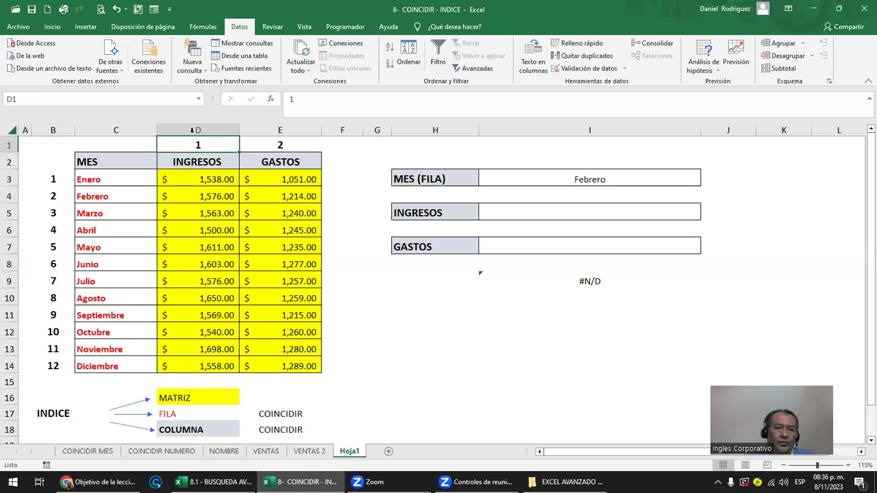
click(198, 130)
click(278, 130)
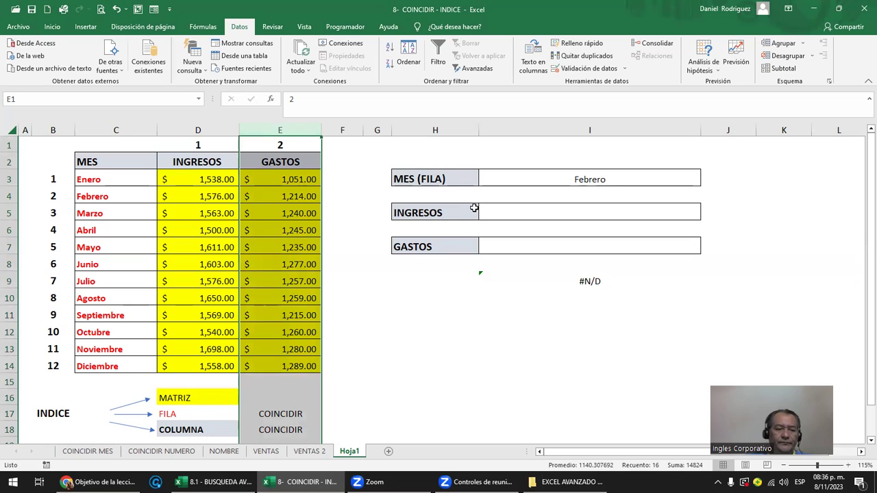
click(624, 213)
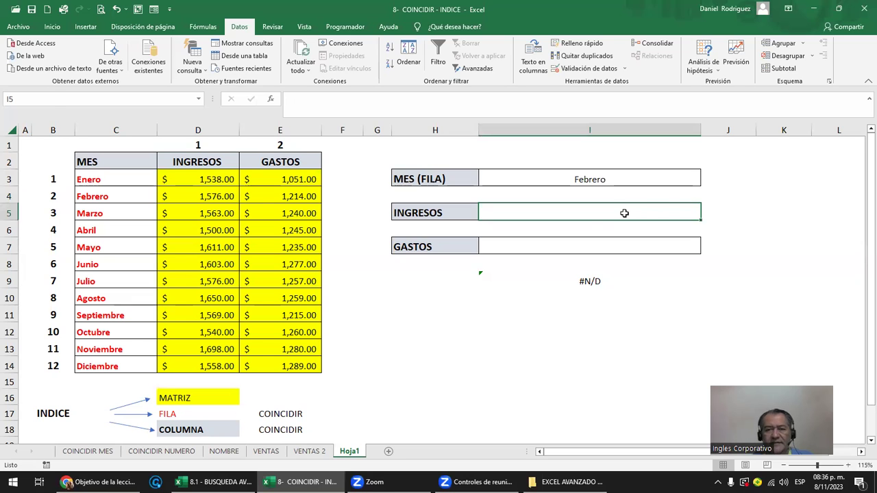
In I5, begin =INDICE(D3:E14;COINCIDIR( for the INGRESOS lookup
text(=)
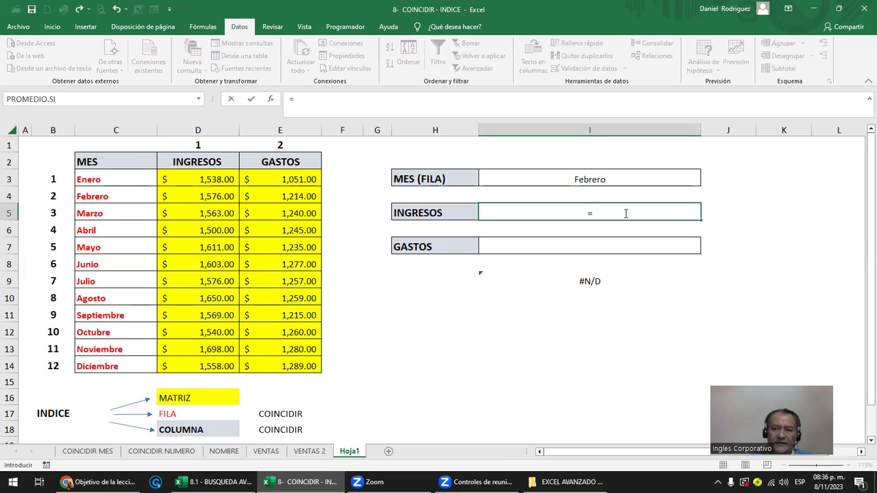
text(IND)
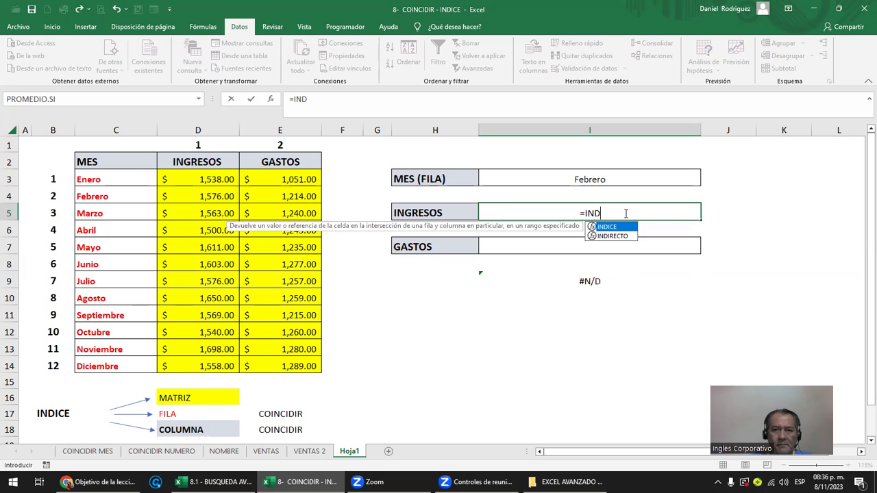
key(Tab)
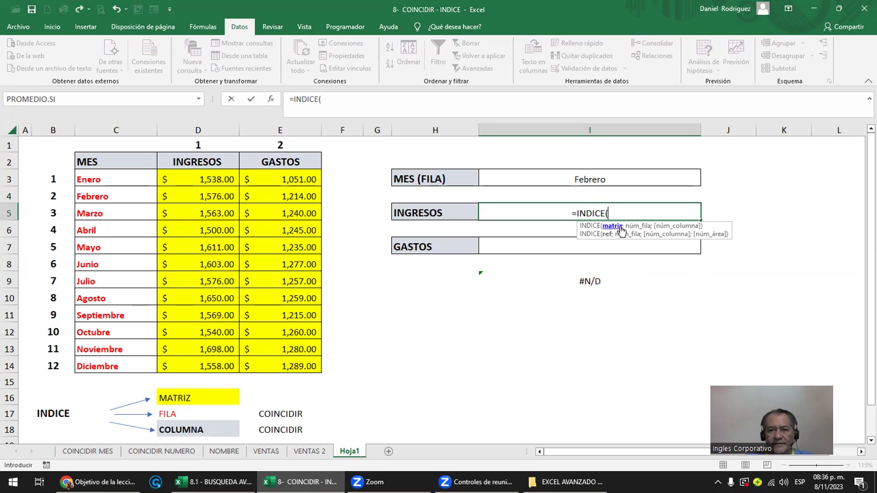
drag(192, 180, 311, 362)
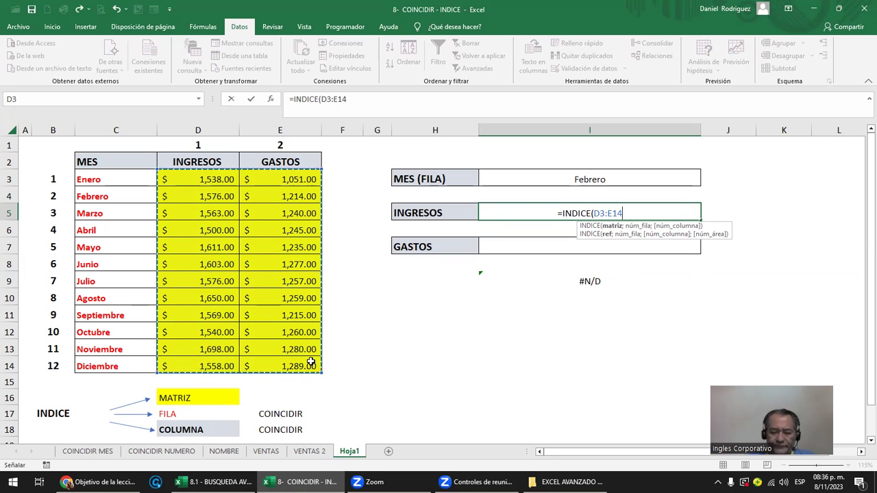
text(;)
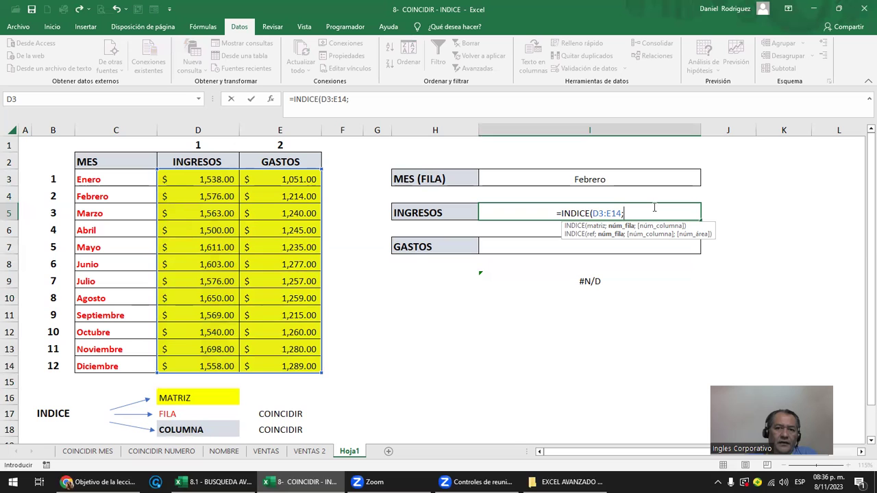
text(CO)
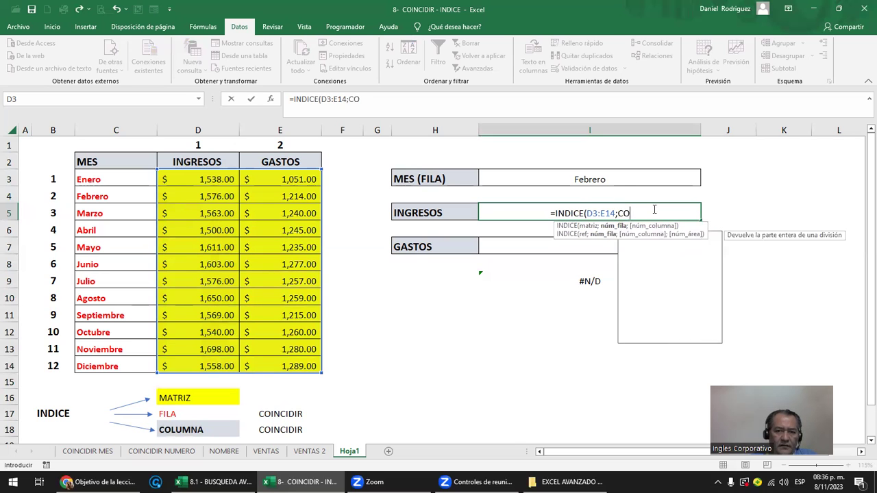
text(IN)
key(Tab)
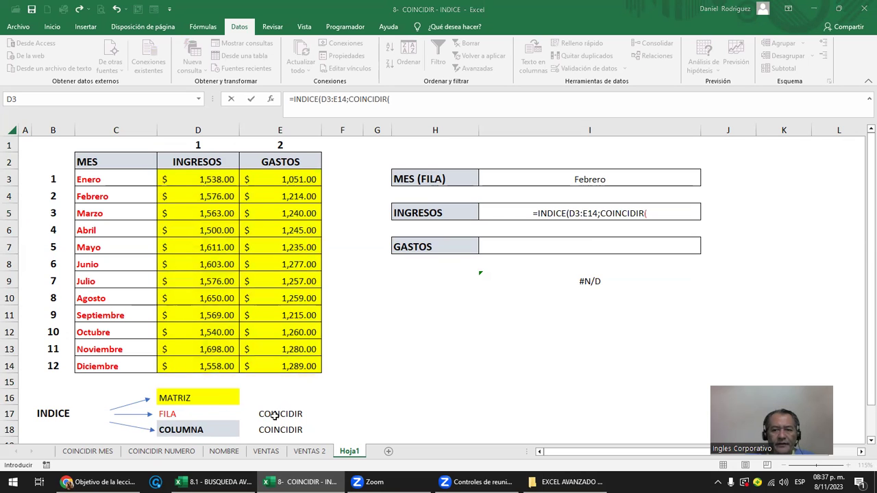
Complete the row match as COINCIDIR(I3;C3:C14;0) and add the separator for the column argument
click(656, 215)
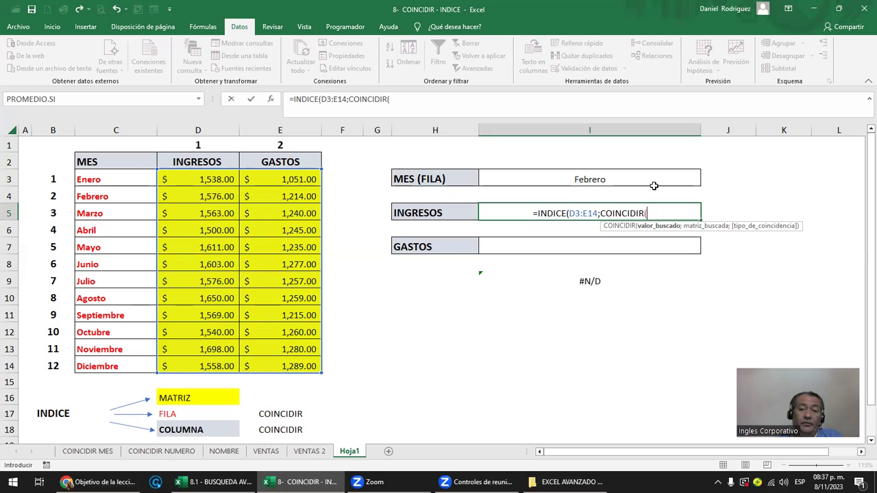
click(581, 179)
text(;)
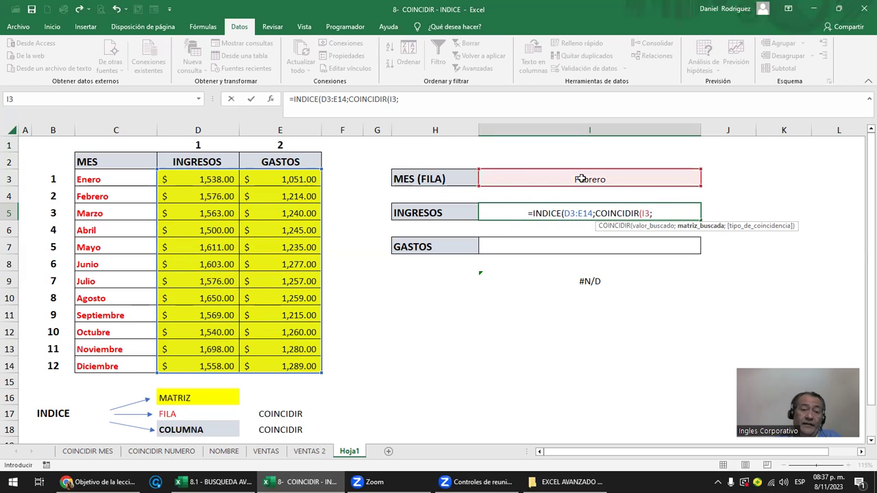
drag(111, 179, 105, 360)
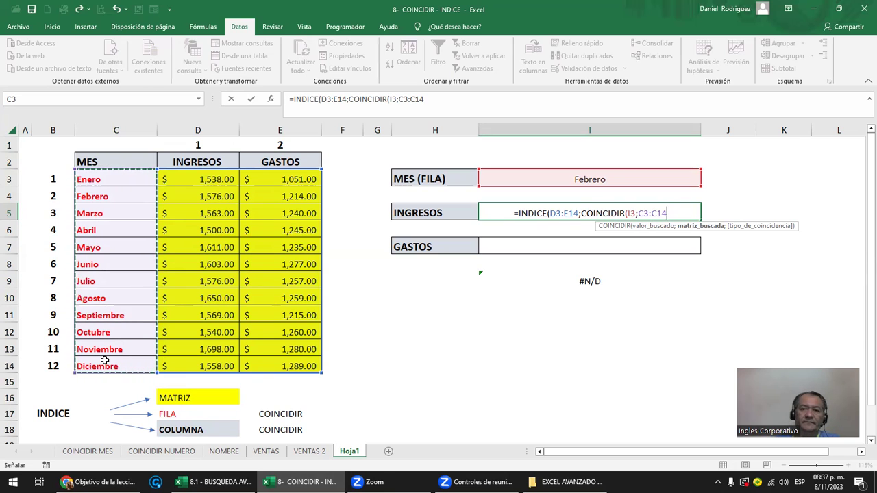
text(;)
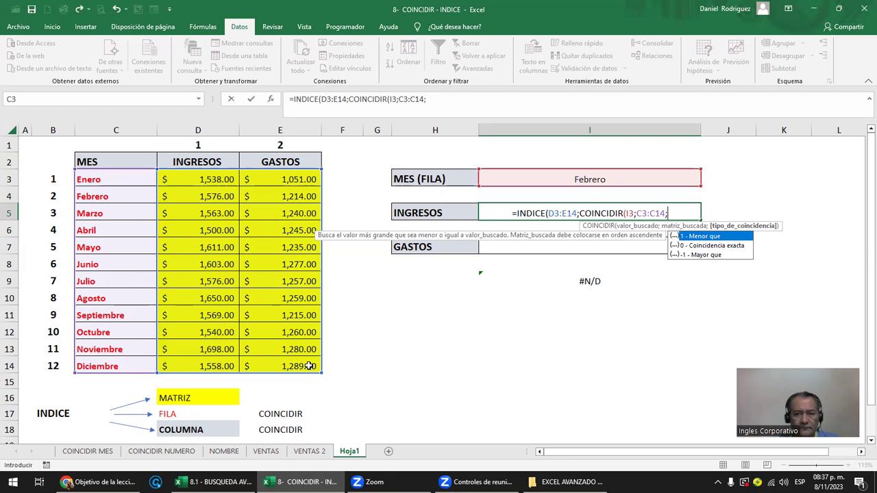
text(0)
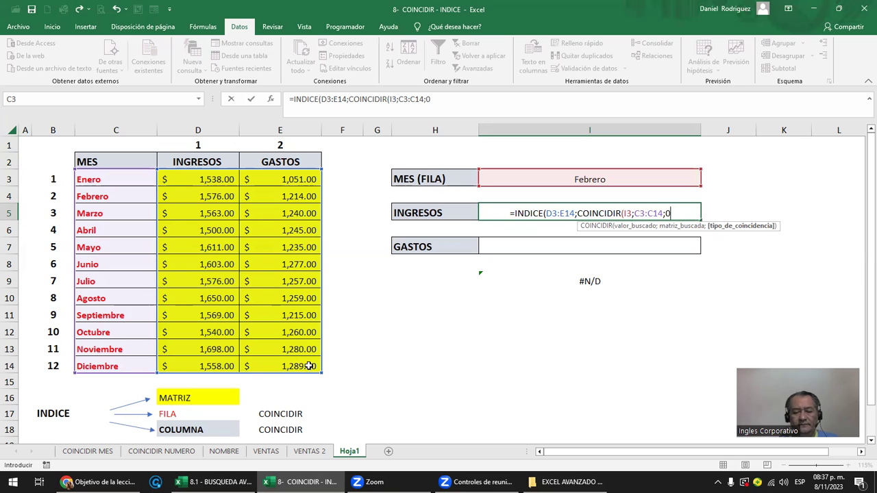
text())
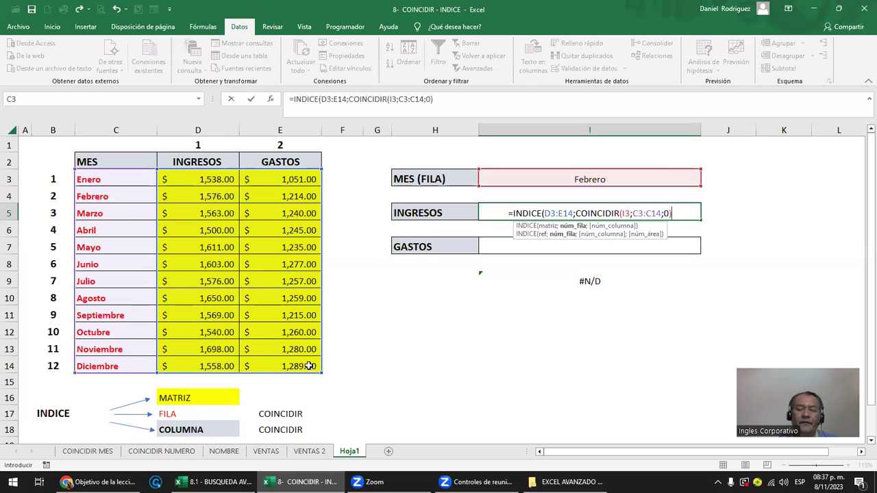
text(;1))
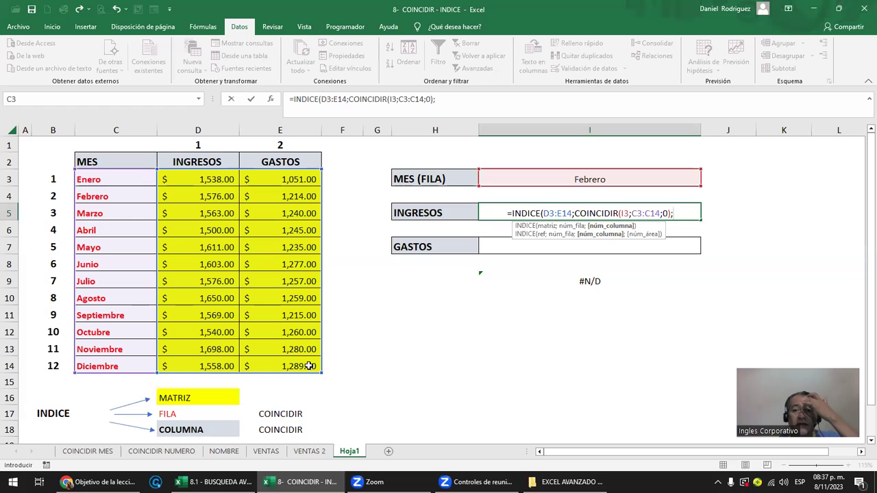
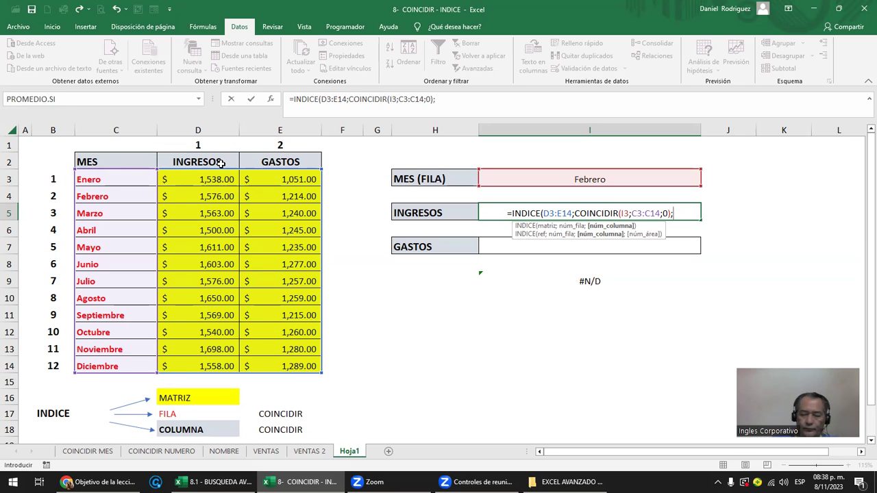
Finish the I5 formula with column 1 so INGRESOS returns 1576 for Febrero
text(1)
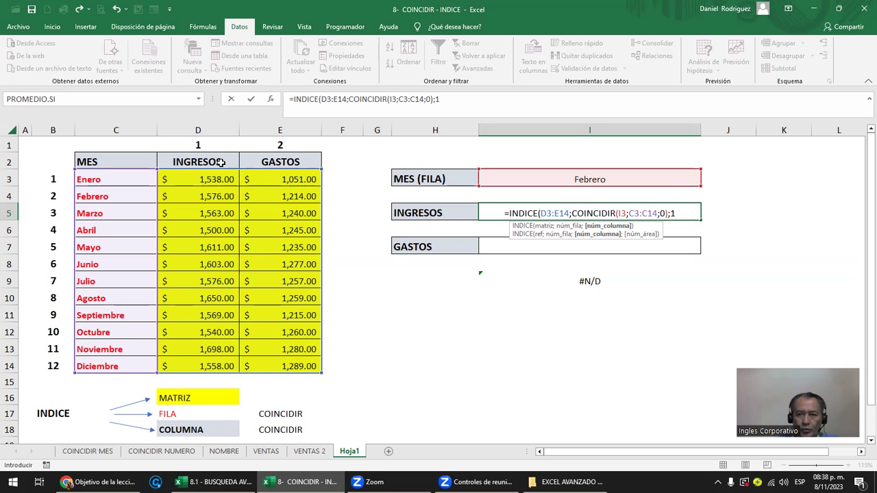
text())
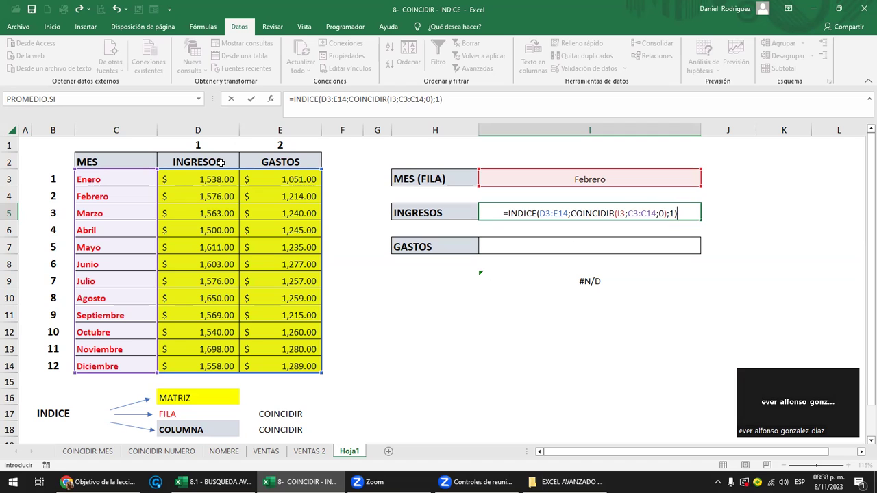
key(ctrl+Return)
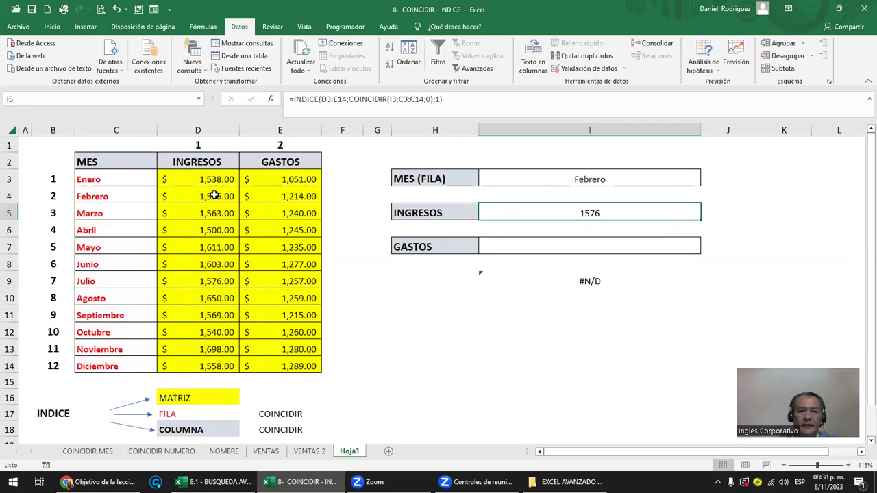
Check Febrero's income in D4 and select the lookup cells I3:I9
click(214, 195)
click(566, 217)
mouse_move(587, 175)
mouse_down()
mouse_move(580, 294)
mouse_move(597, 280)
mouse_up()
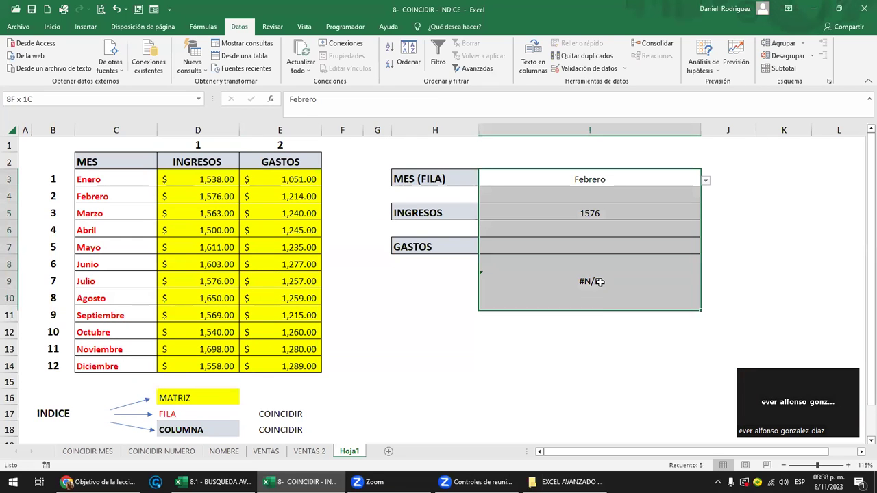
Make the lookup values in I3:I9 bold
click(52, 26)
click(102, 64)
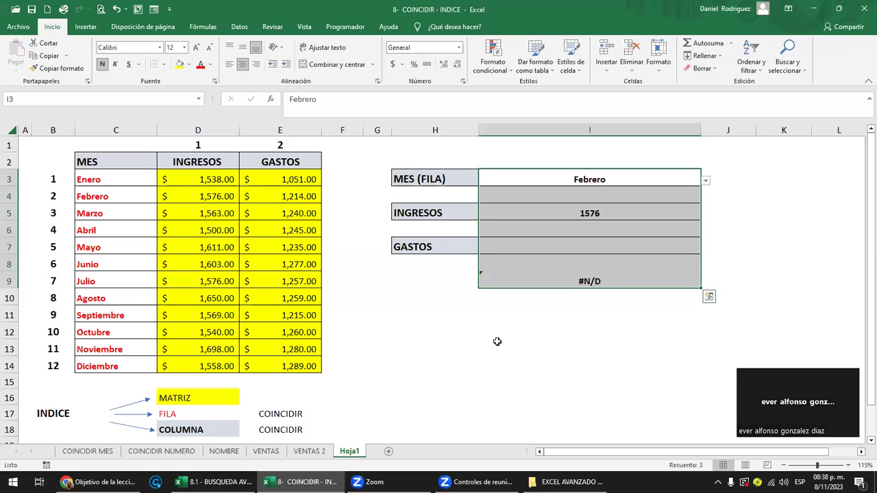
click(438, 298)
Review the INDICE formula in I5 and confirm it unchanged
click(208, 128)
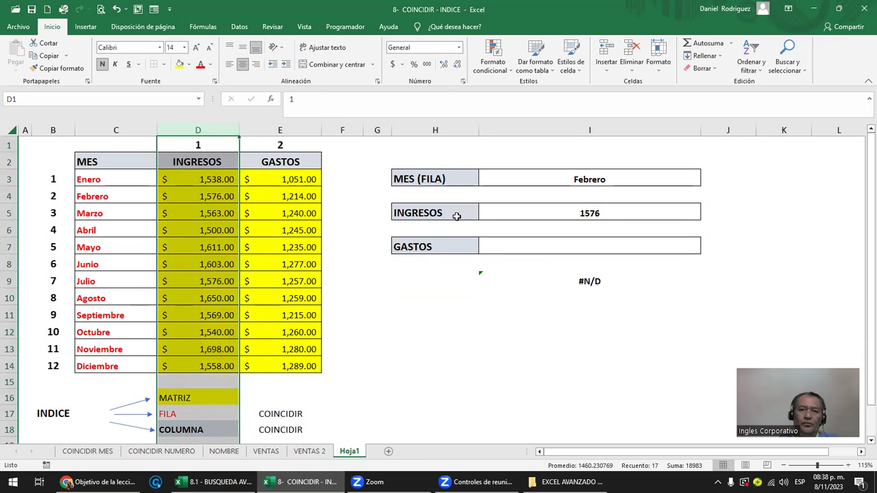
click(432, 213)
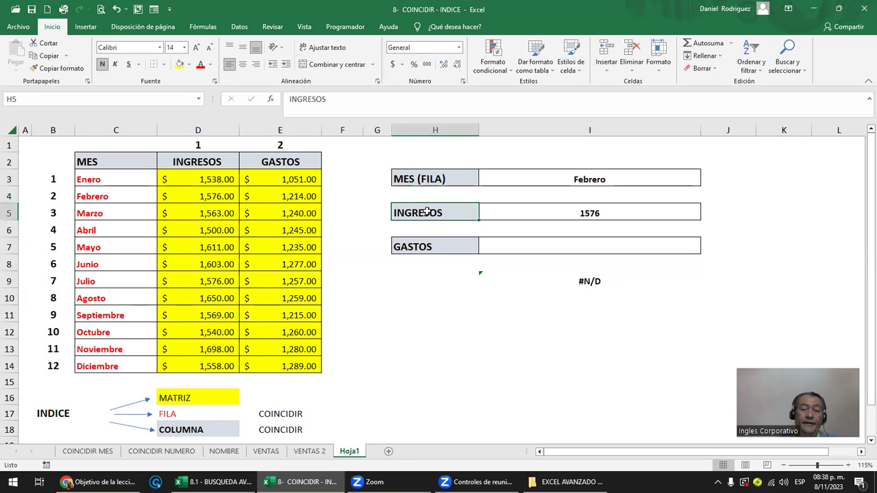
click(594, 213)
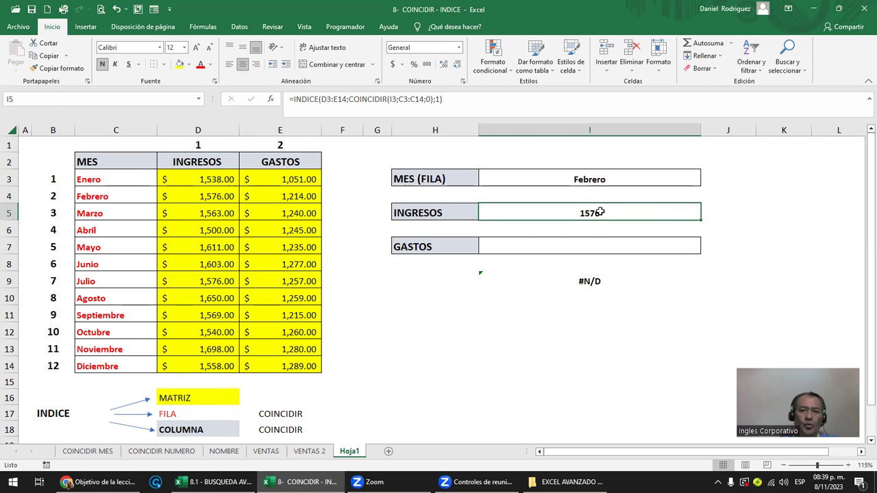
double_click(600, 213)
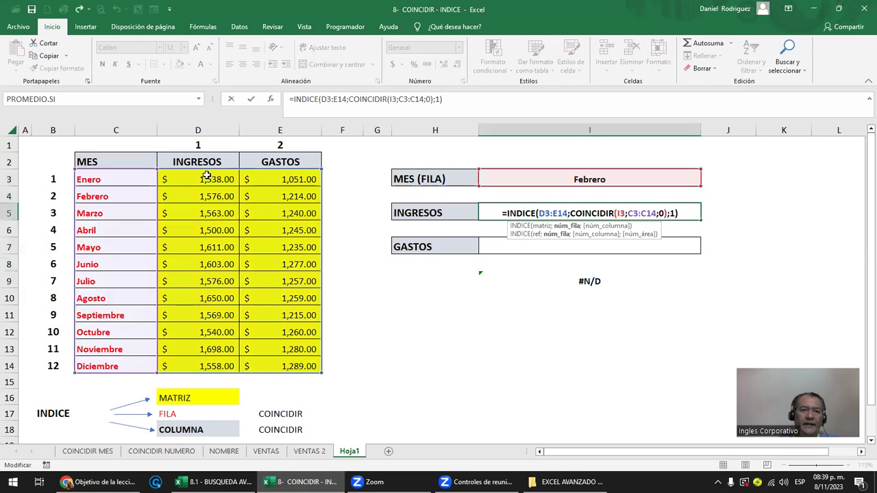
key(Return)
Enter 1 in C1 and highlight D3:E14 as the INDICE matrix
click(115, 145)
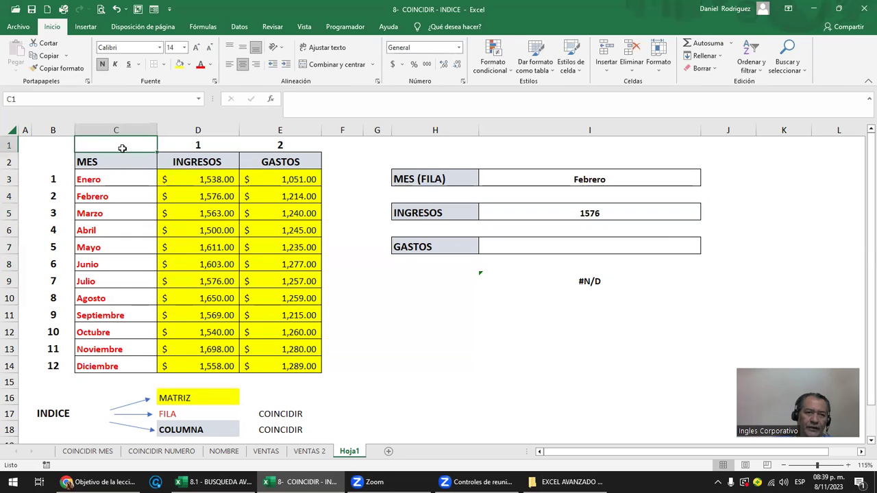
text(1)
key(ctrl+Return)
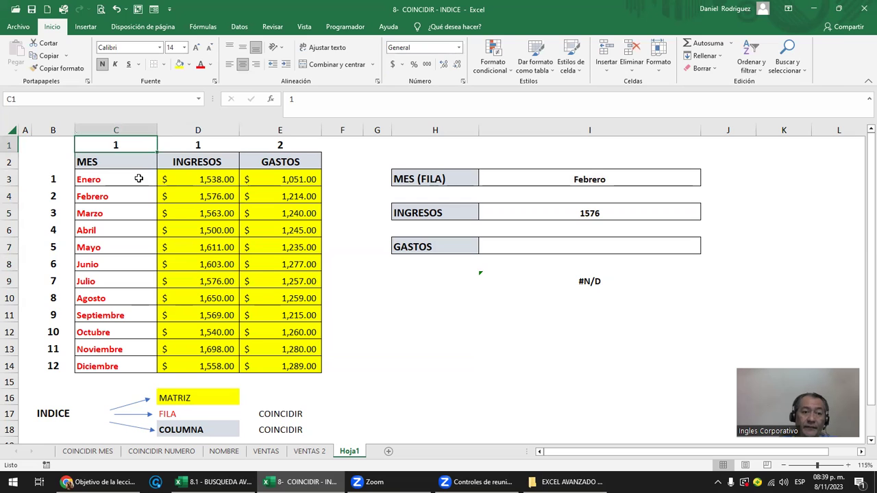
drag(177, 179, 289, 362)
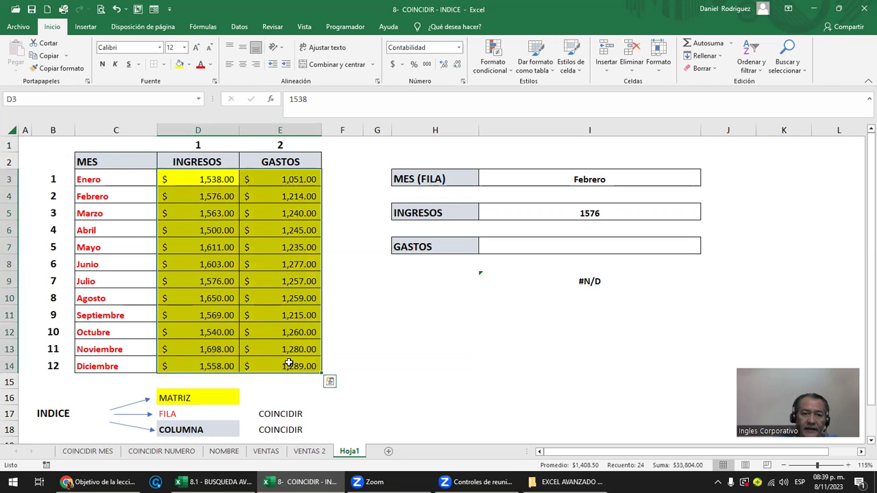
click(204, 179)
drag(204, 180, 288, 366)
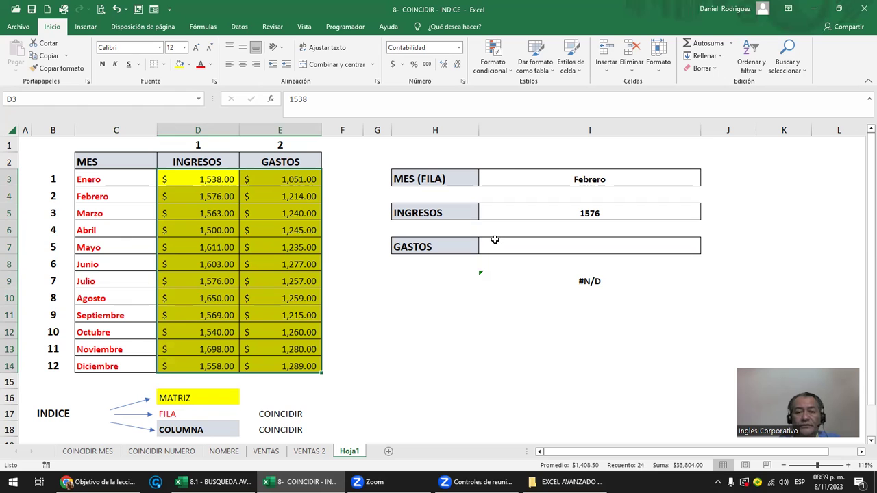
click(636, 212)
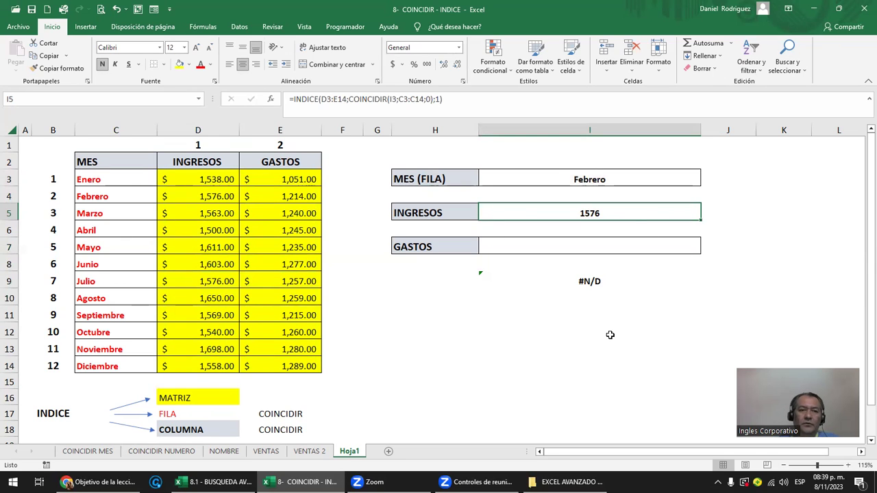
Clear the month names C3:C14 to test the lookup, then restore them
click(602, 178)
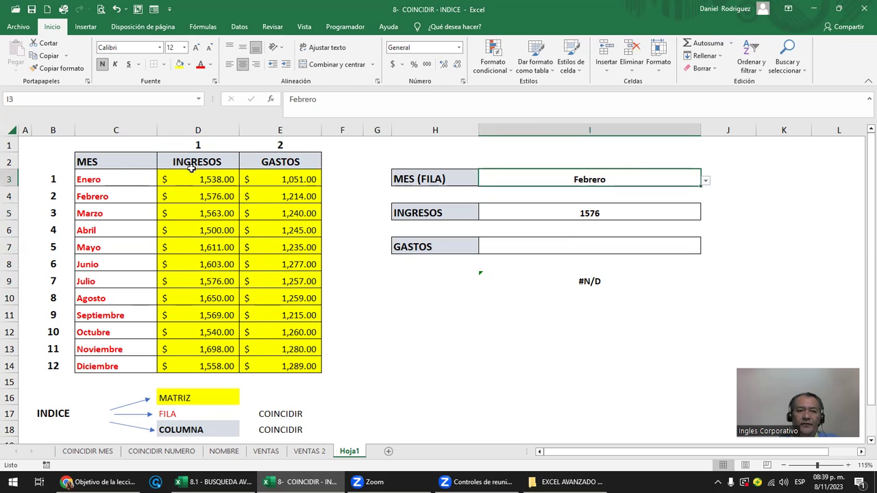
drag(109, 179, 115, 366)
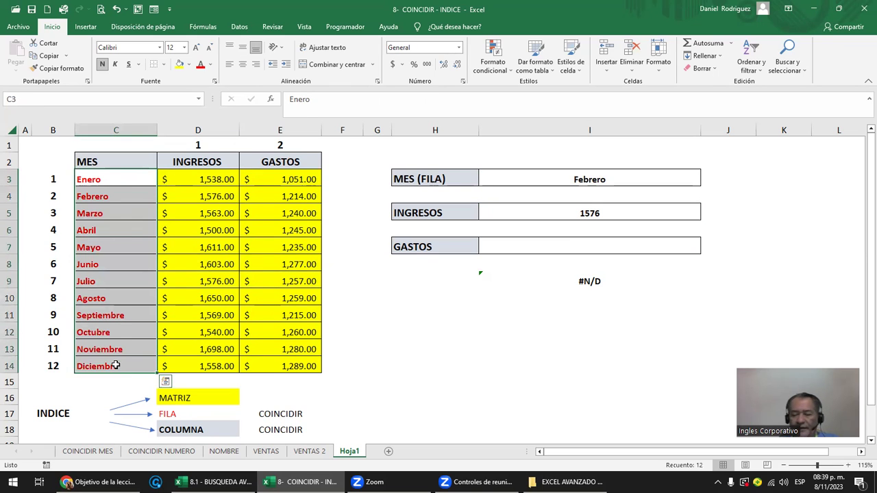
key(Delete)
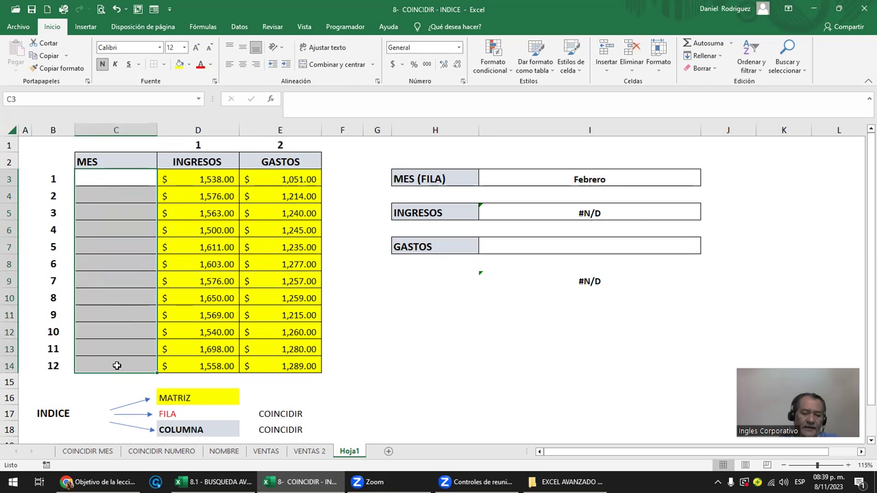
key(ctrl+z)
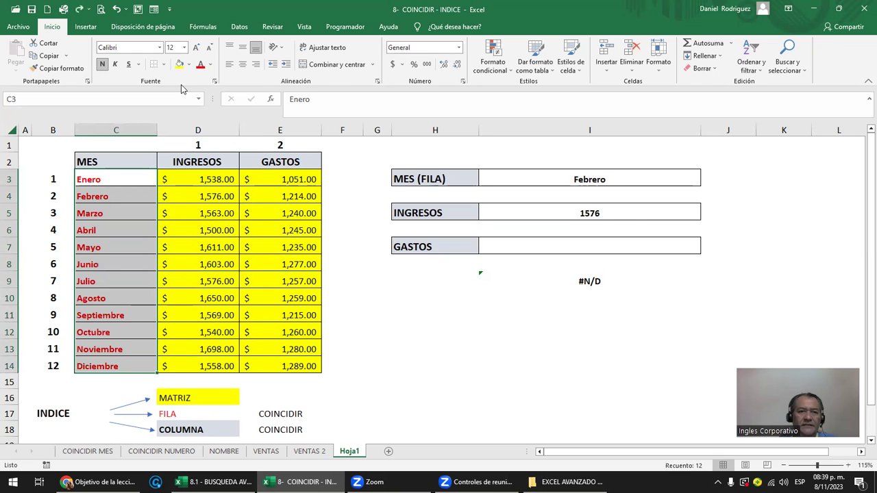
Turn the month names C3:C14 white to hide them
click(209, 65)
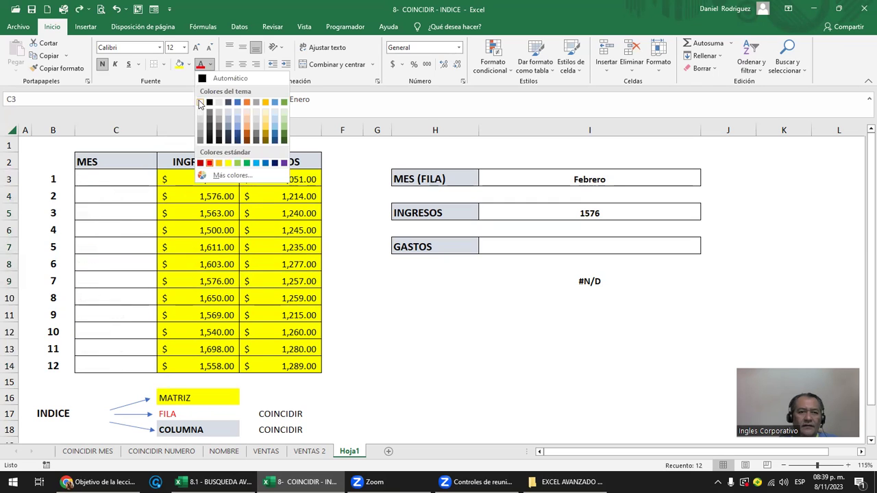
click(200, 102)
click(418, 336)
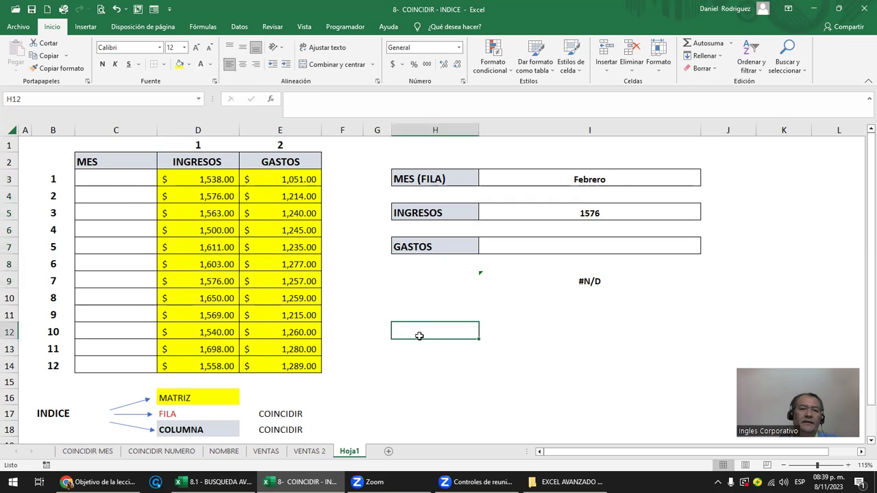
drag(108, 178, 114, 368)
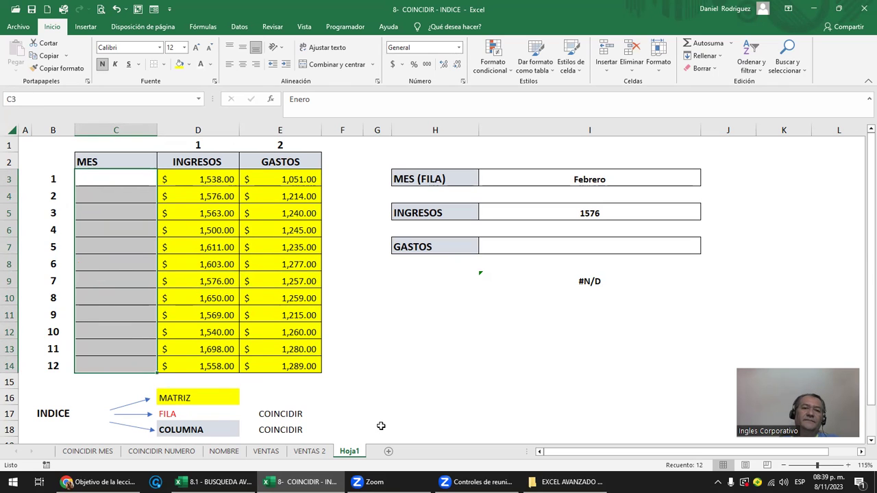
click(472, 338)
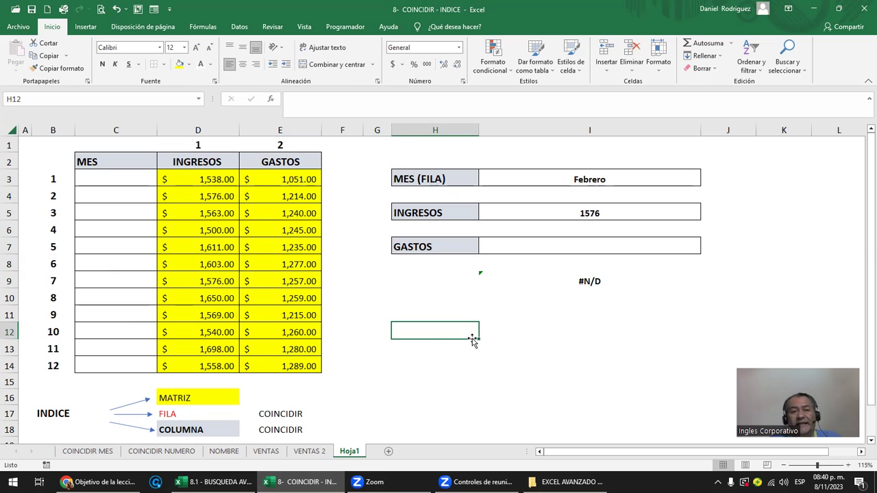
drag(95, 180, 99, 361)
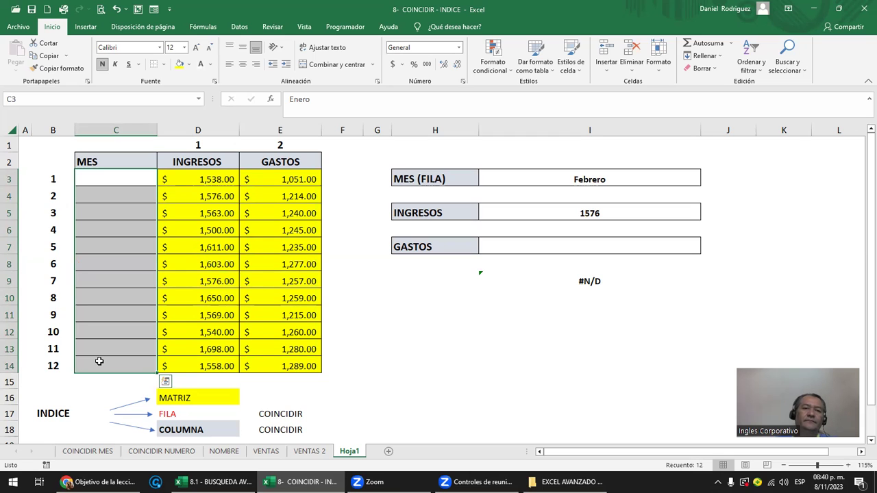
Start typing FE in I13, cancel it, and return to the Febrero cell I3
click(514, 355)
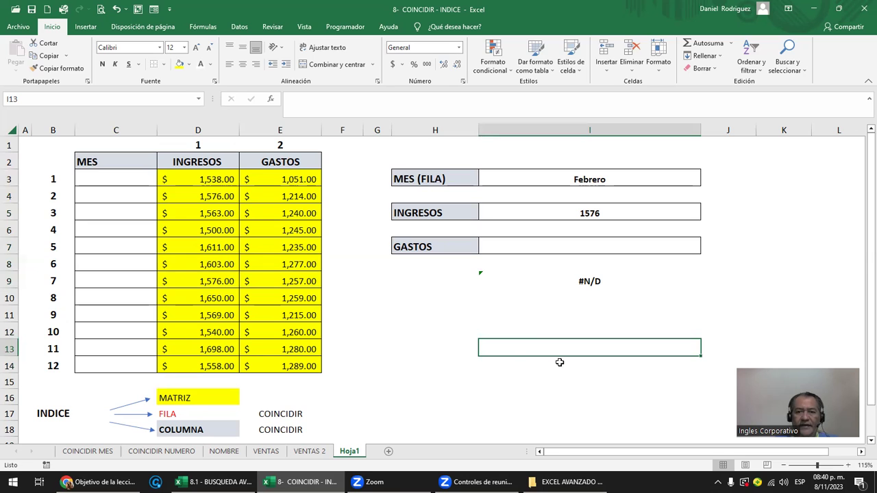
text(FE)
key(Escape)
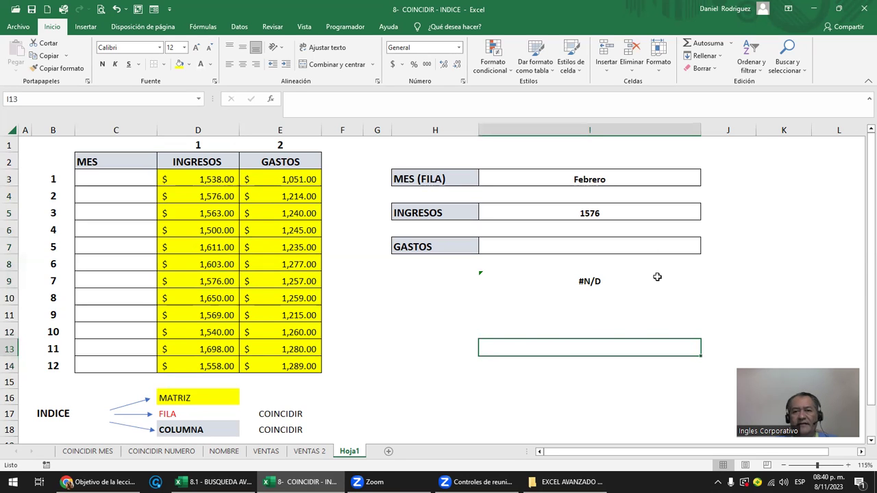
click(618, 177)
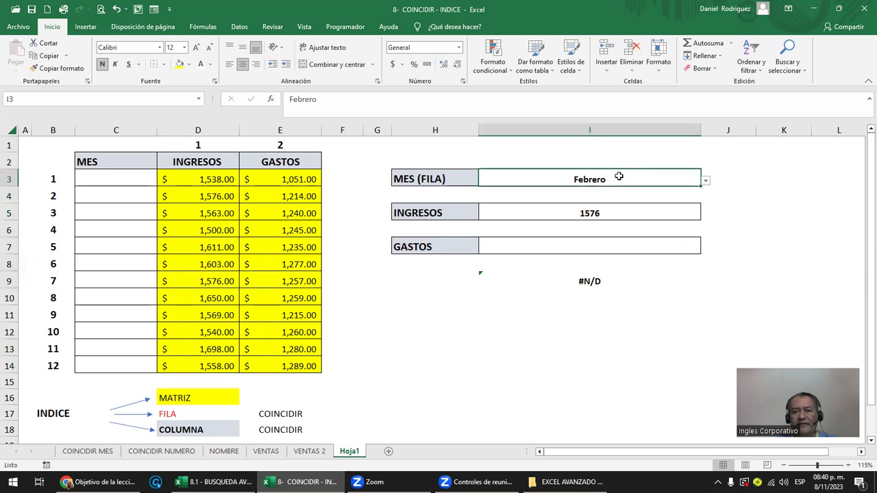
click(767, 177)
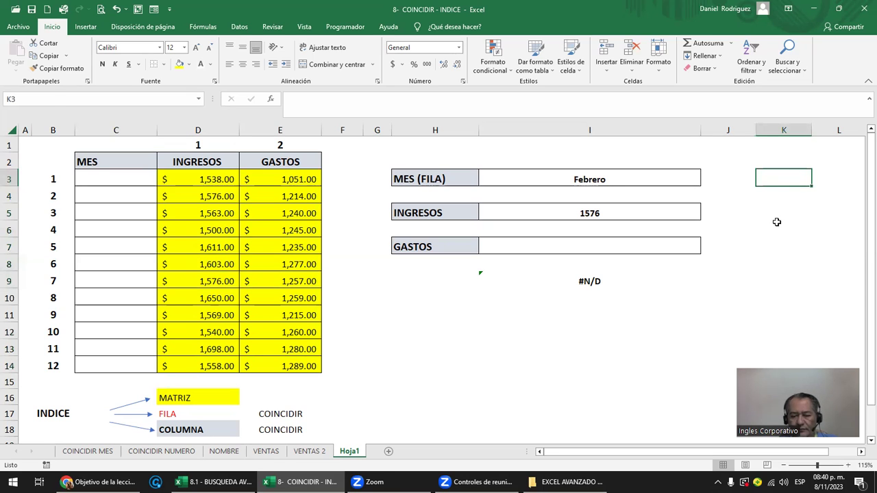
Enter =COINCIDIR(I3;C3:C14;0) in K3 with exact match, returning Febrero's position 2
text(=CO)
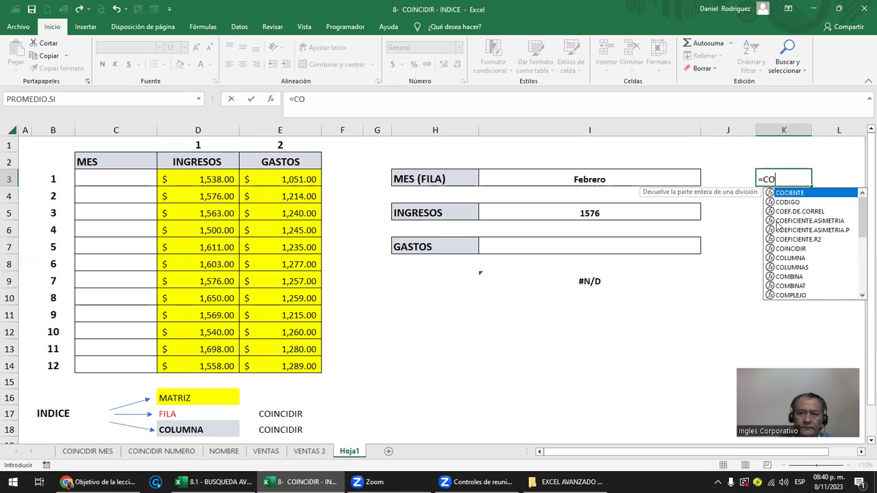
text(N)
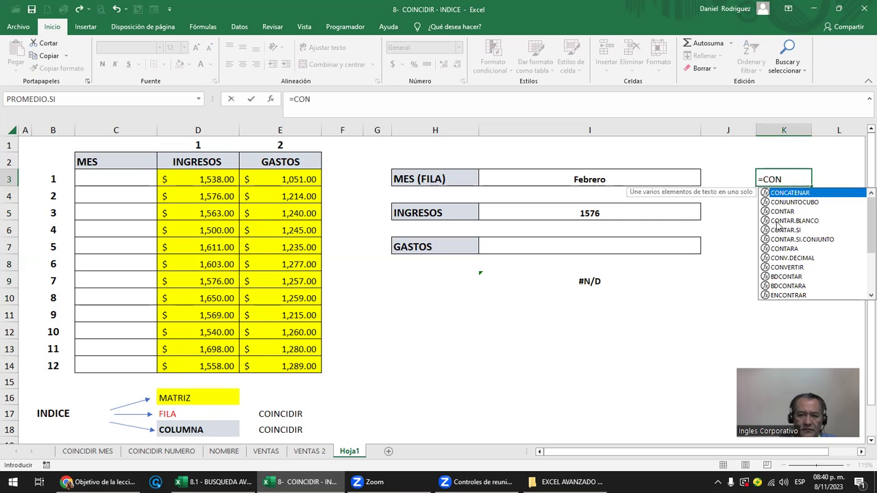
text(N)
key(BackSpace)
key(BackSpace)
text(IN)
key(Tab)
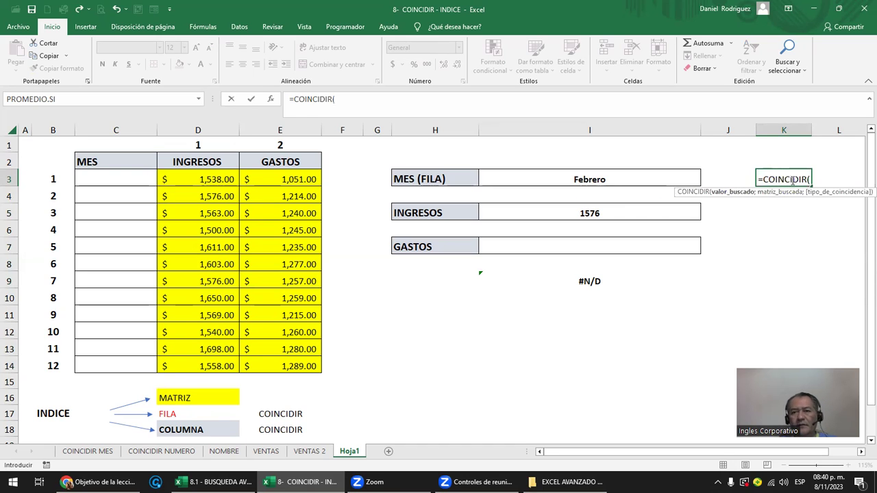
click(619, 179)
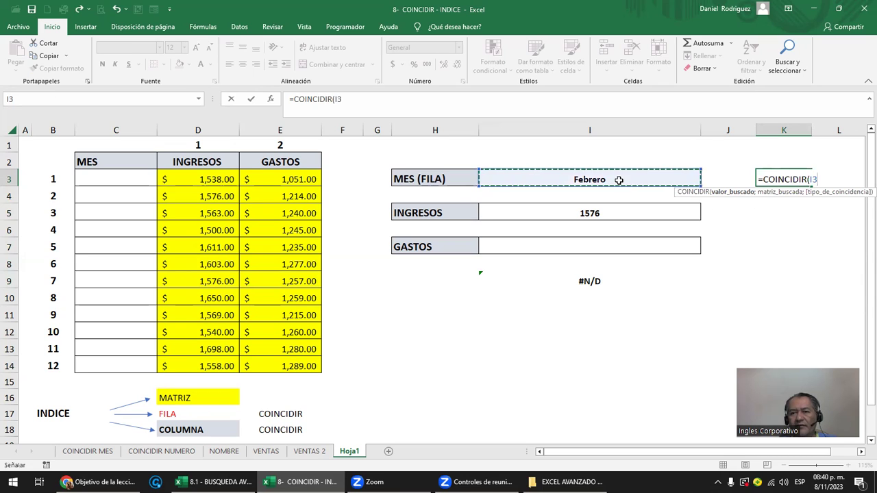
text(;)
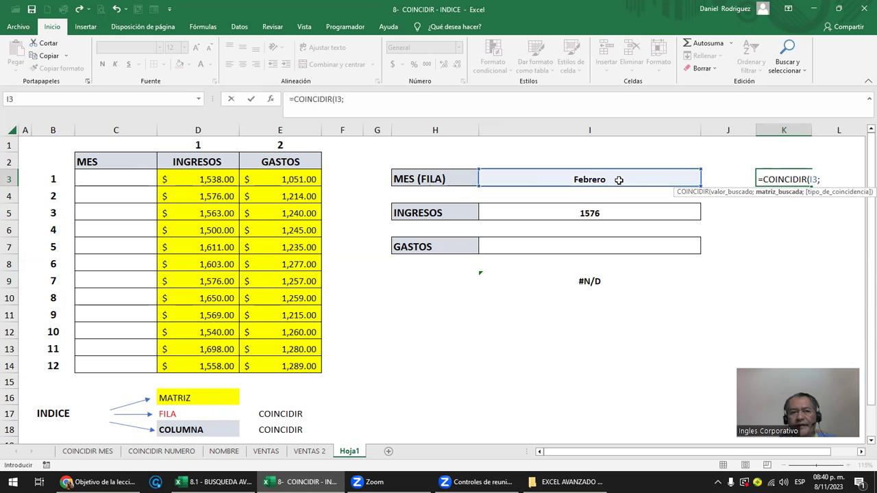
drag(128, 177, 121, 366)
text(;)
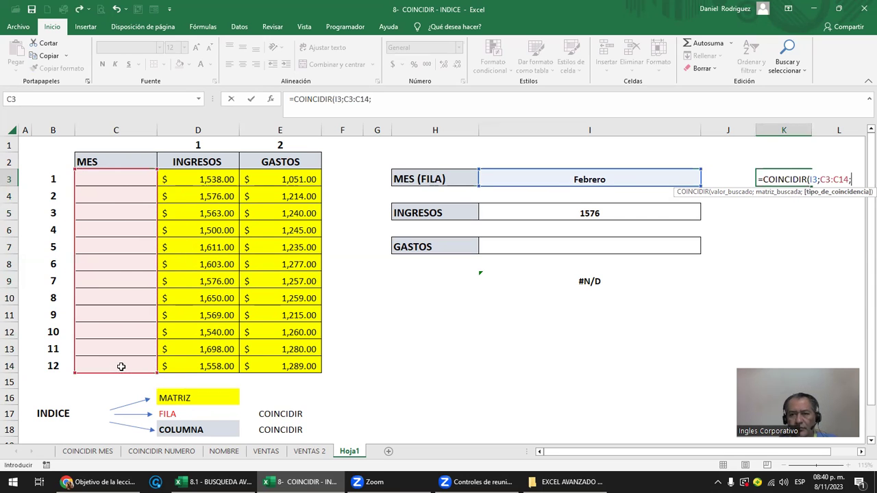
key(Down)
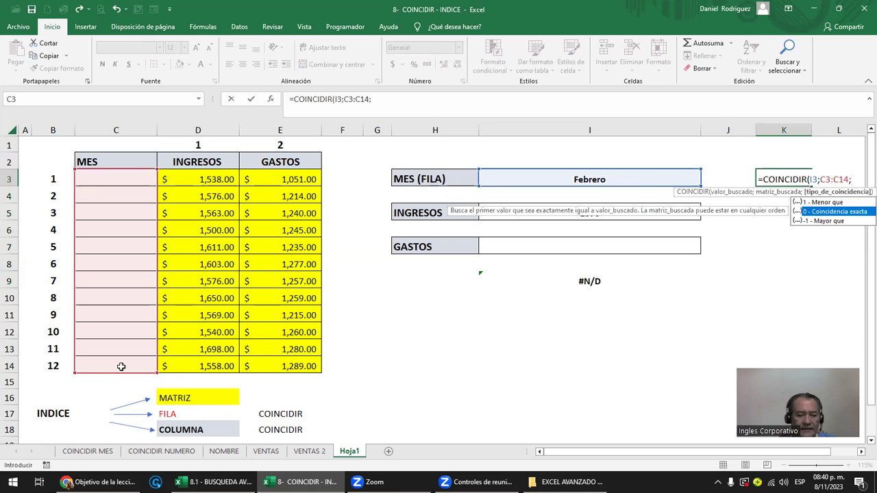
text(0))
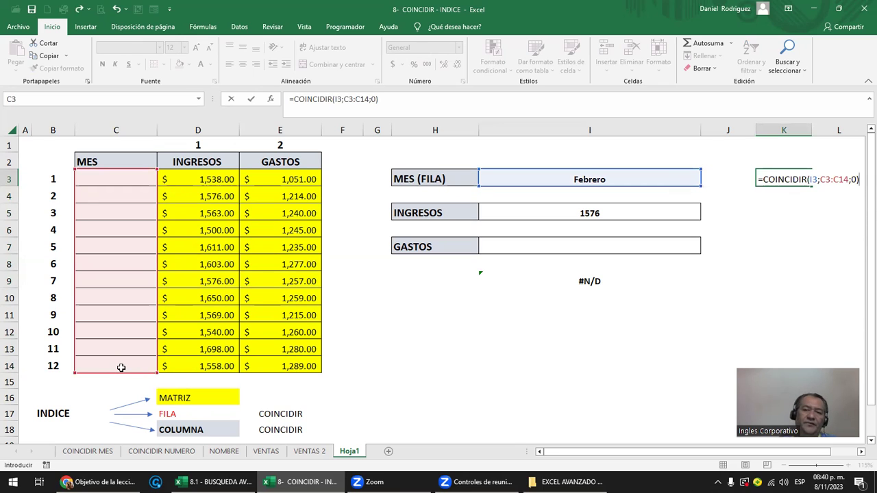
key(Return)
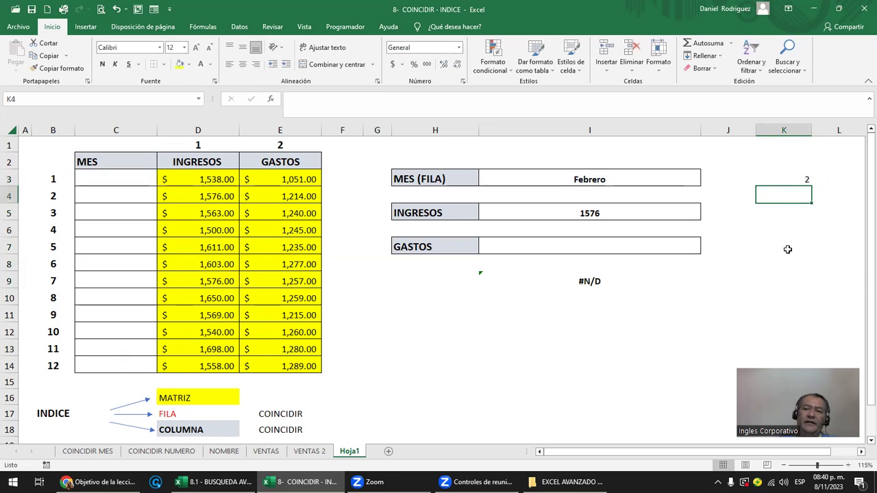
Delete the numbers 1–12 from column B
click(794, 182)
click(121, 177)
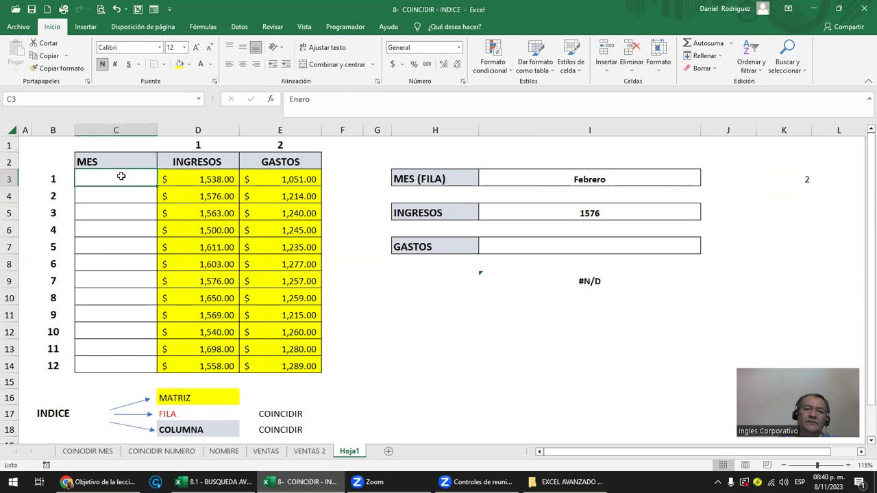
drag(50, 179, 52, 379)
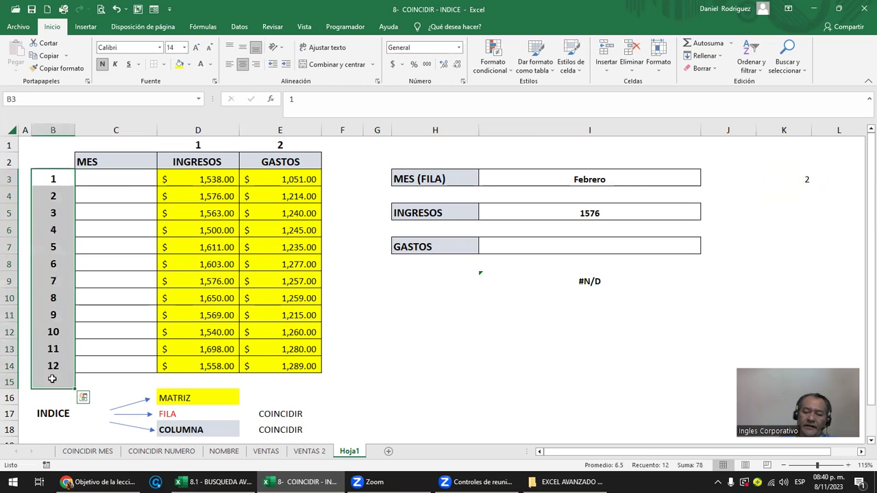
key(Delete)
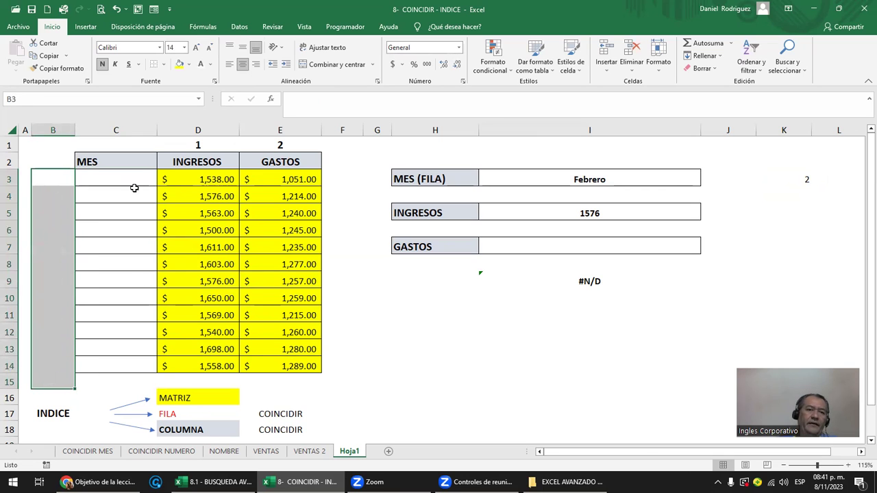
Set Febrero in C4 to Automático font colour so it shows again
click(129, 180)
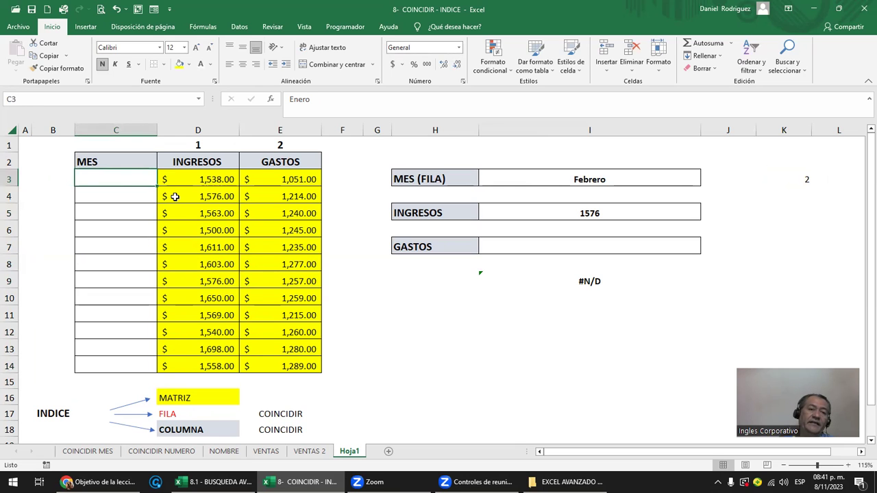
key(shift+Down)
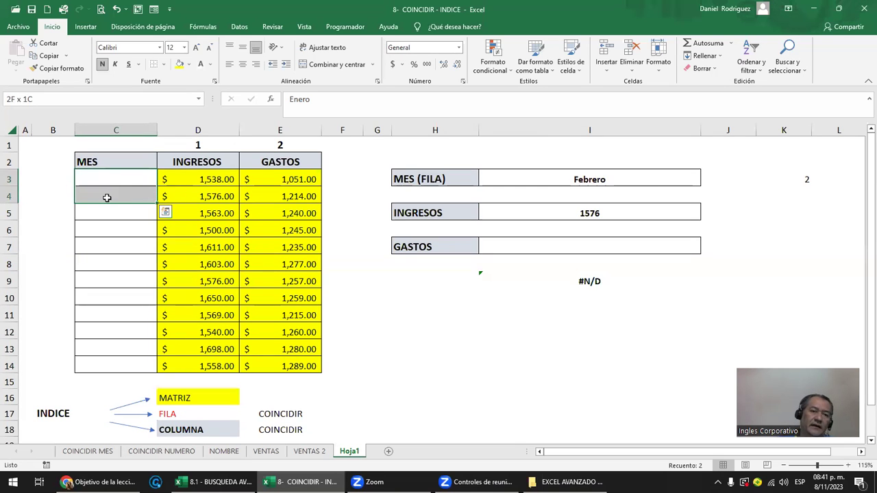
click(107, 197)
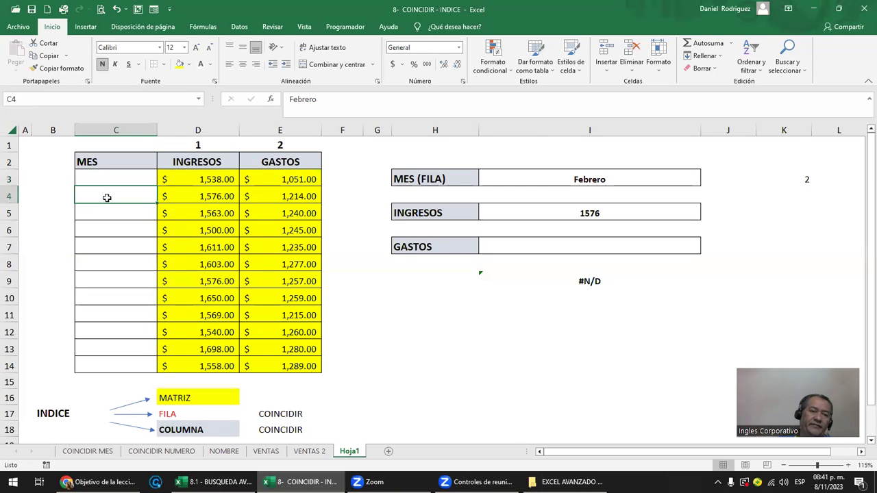
click(210, 64)
click(213, 80)
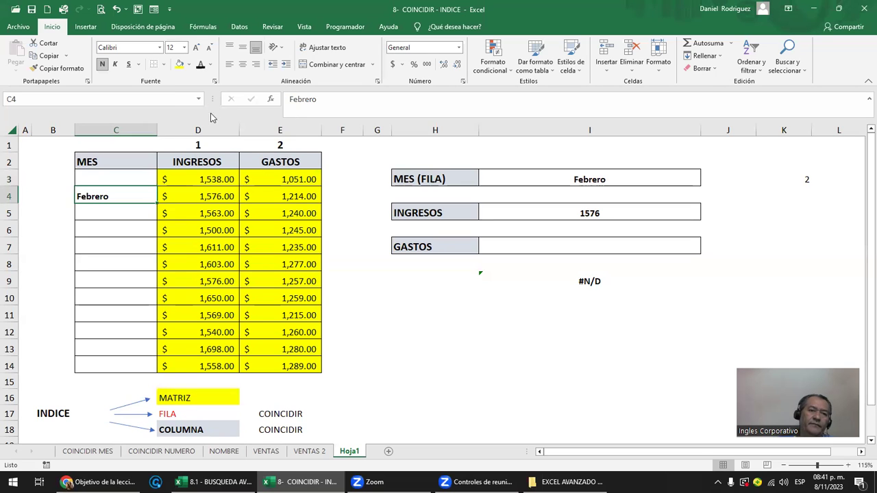
click(608, 180)
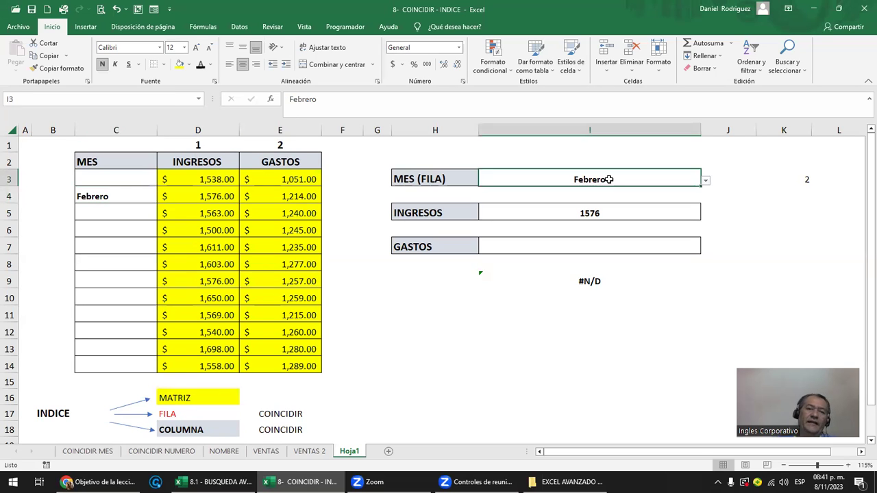
Choose Diciembre in I3 so K3 returns 12 and INGRESOS 1558
click(706, 183)
drag(707, 209, 707, 227)
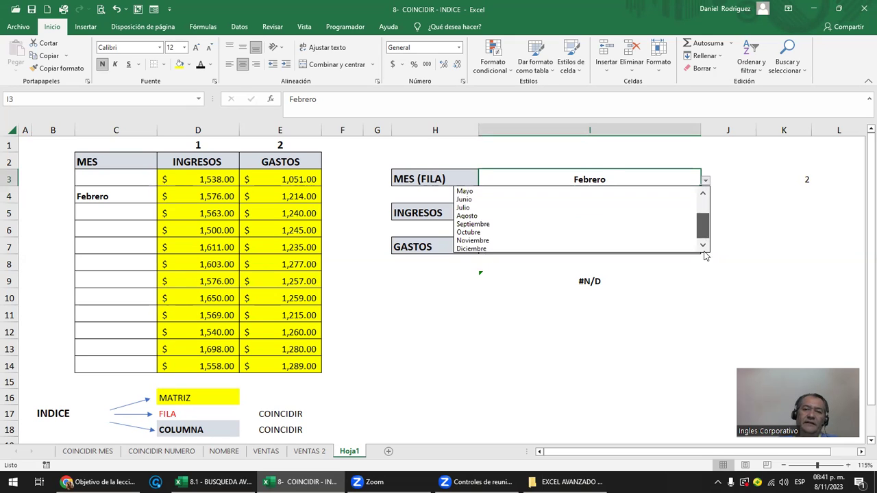
click(473, 249)
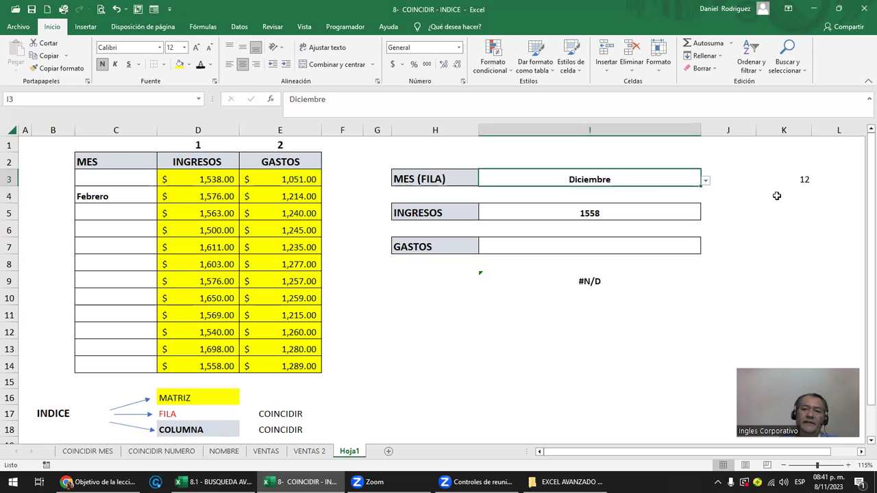
click(799, 179)
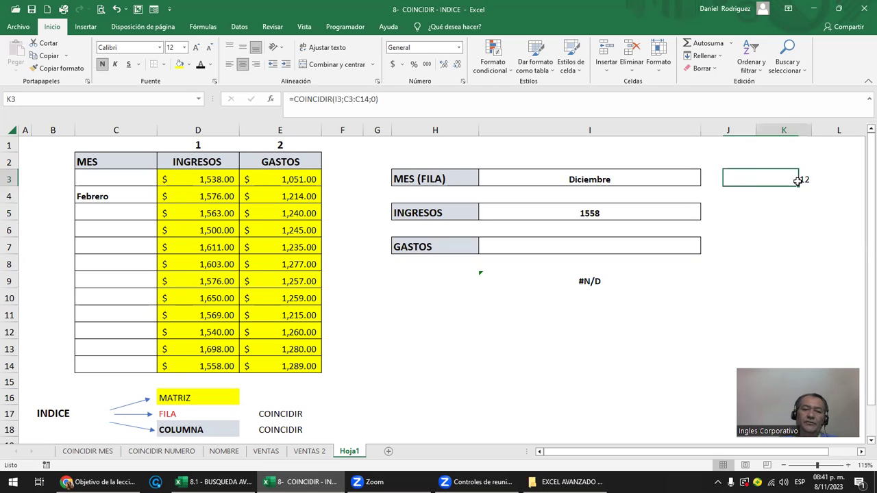
Make Diciembre in C14, then all month names C3:C14, black
click(134, 362)
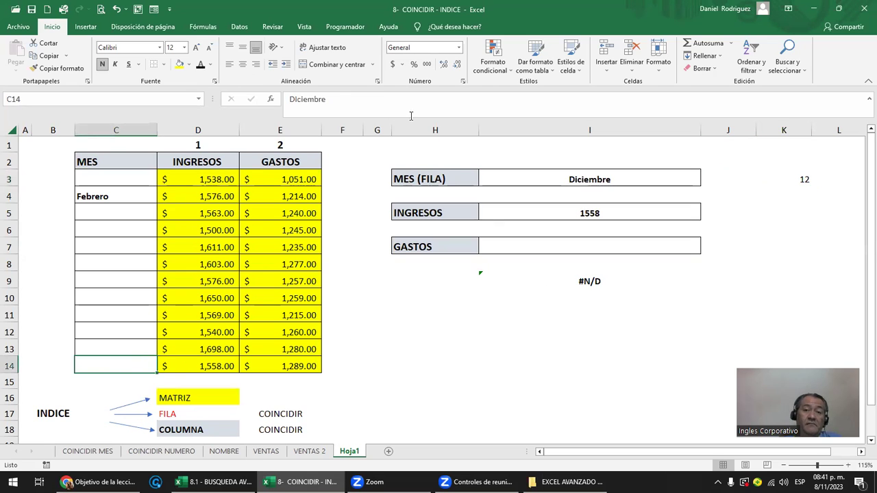
click(201, 67)
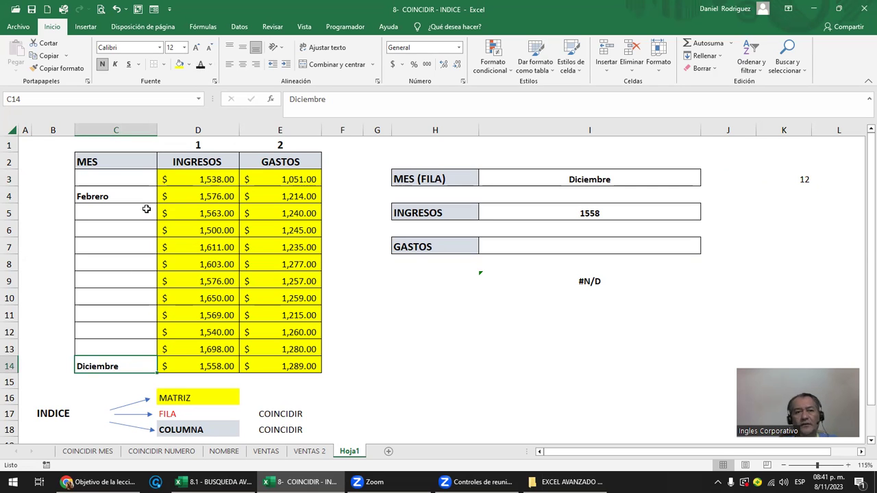
drag(124, 176, 101, 364)
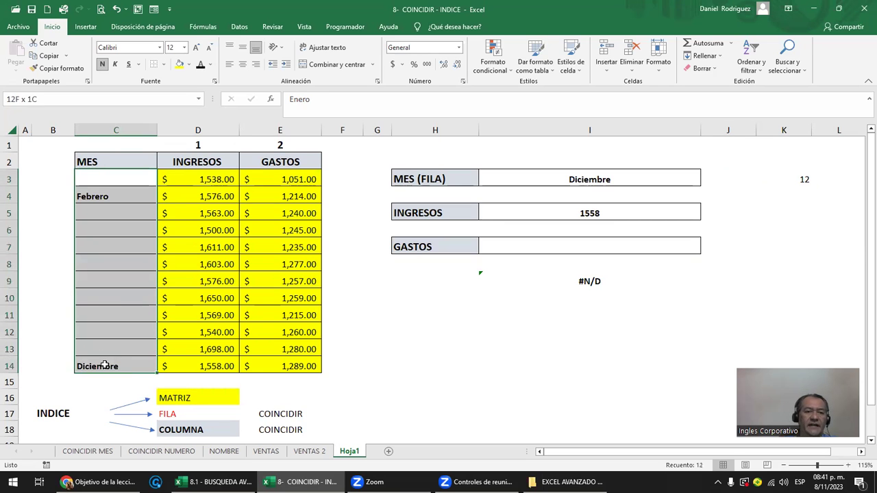
click(198, 67)
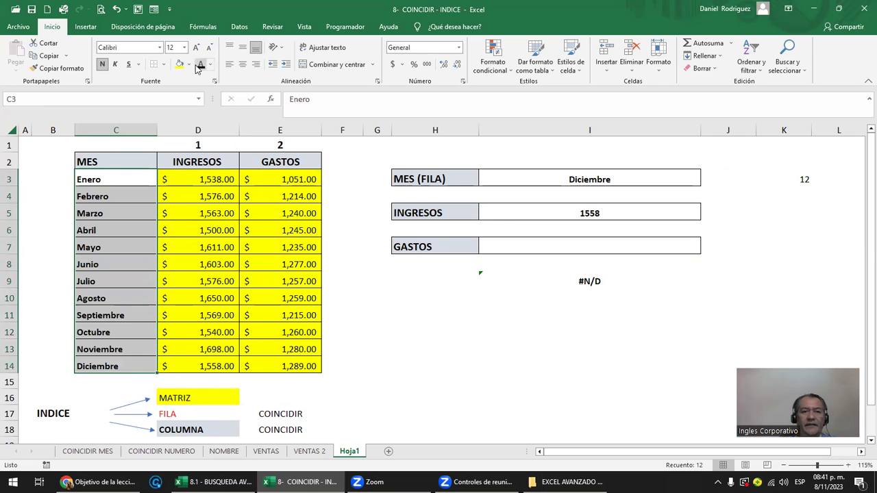
click(87, 180)
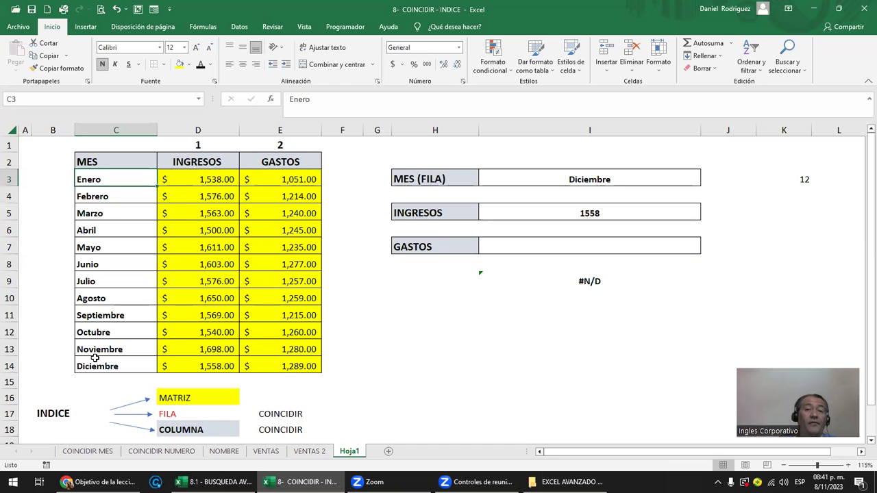
click(593, 177)
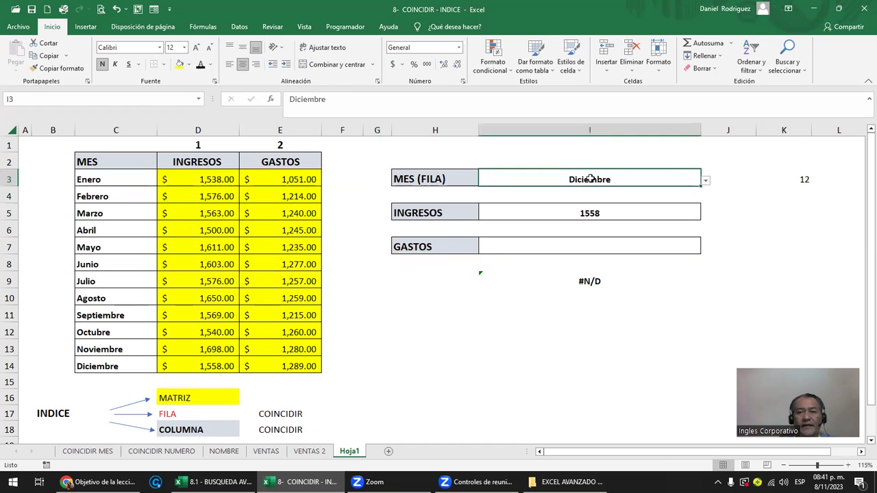
drag(128, 178, 142, 357)
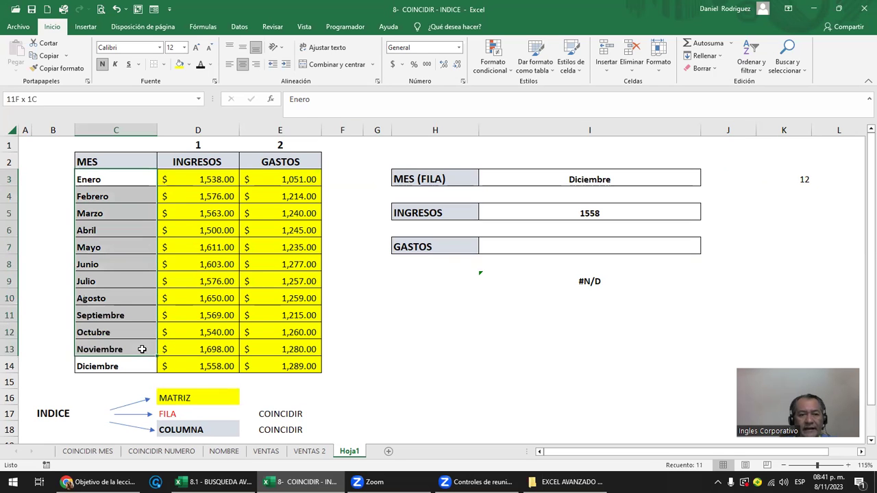
click(782, 176)
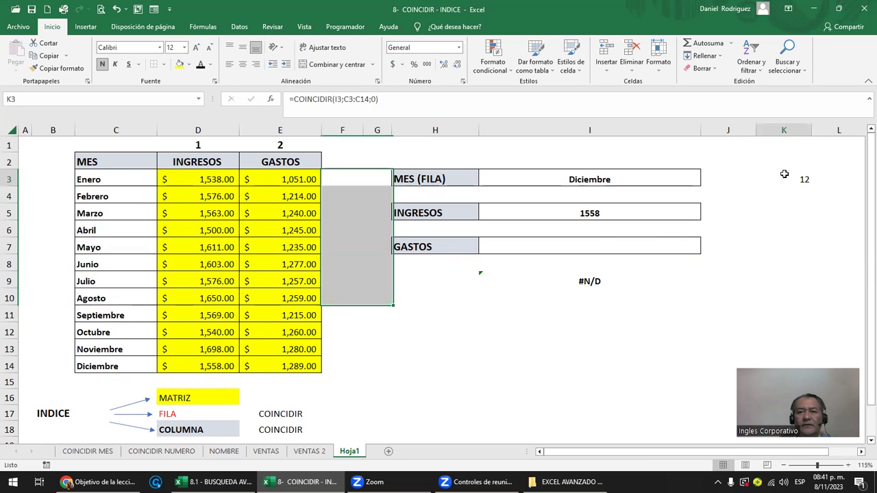
click(606, 178)
click(705, 181)
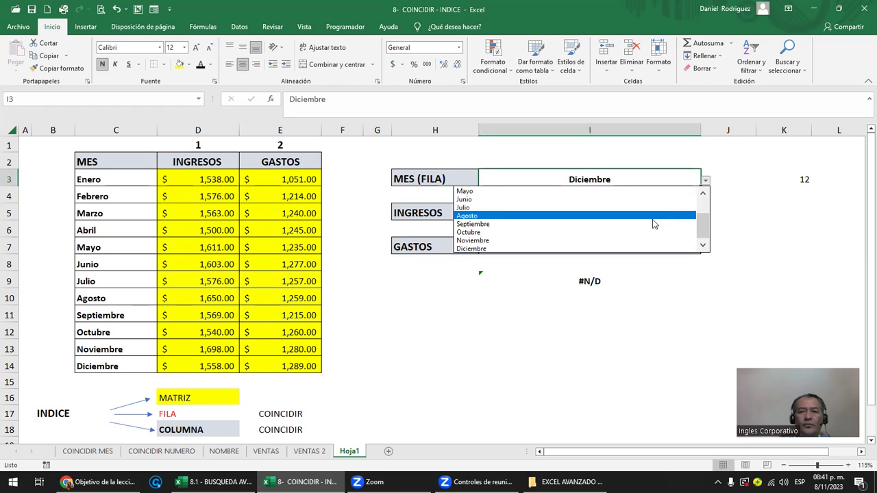
drag(704, 229, 705, 202)
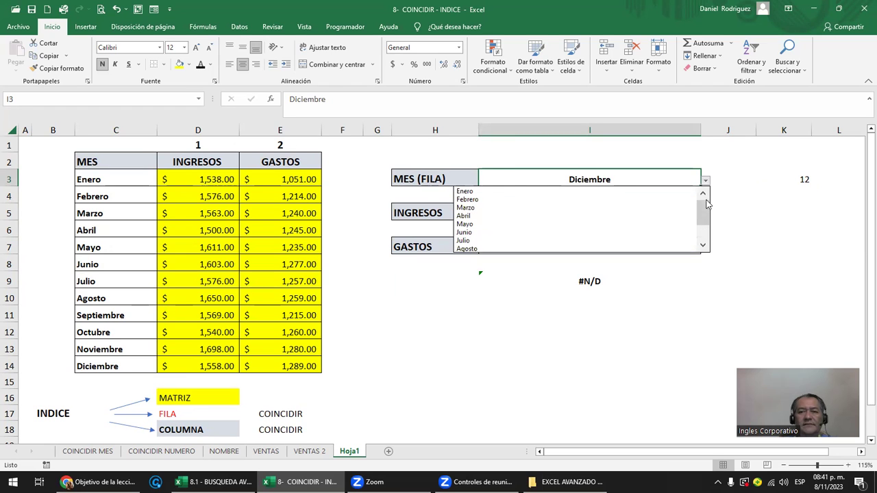
click(506, 192)
click(92, 178)
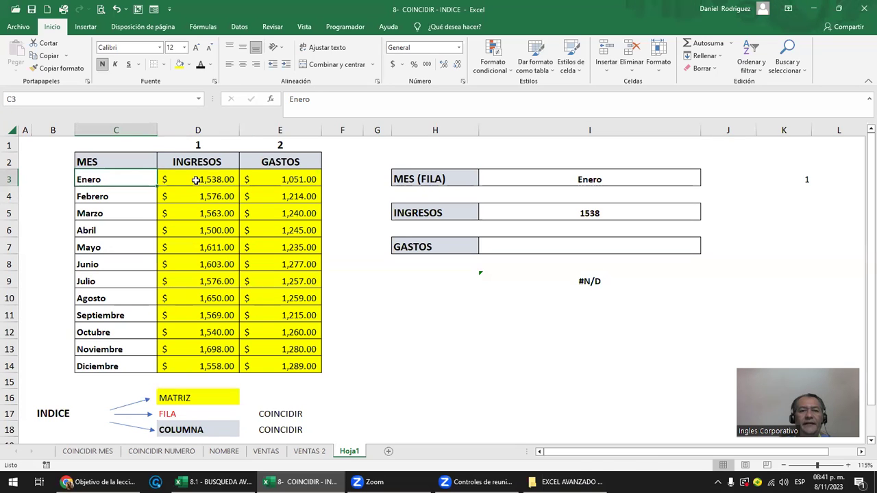
drag(196, 179, 291, 177)
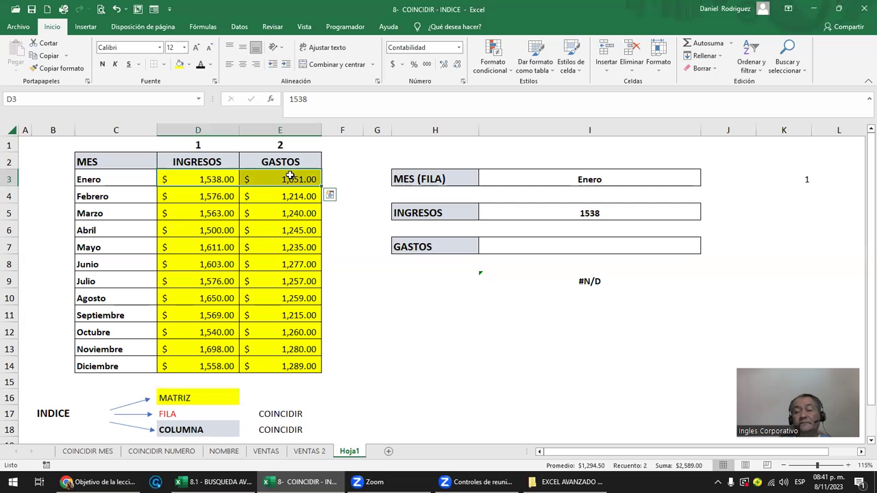
click(609, 212)
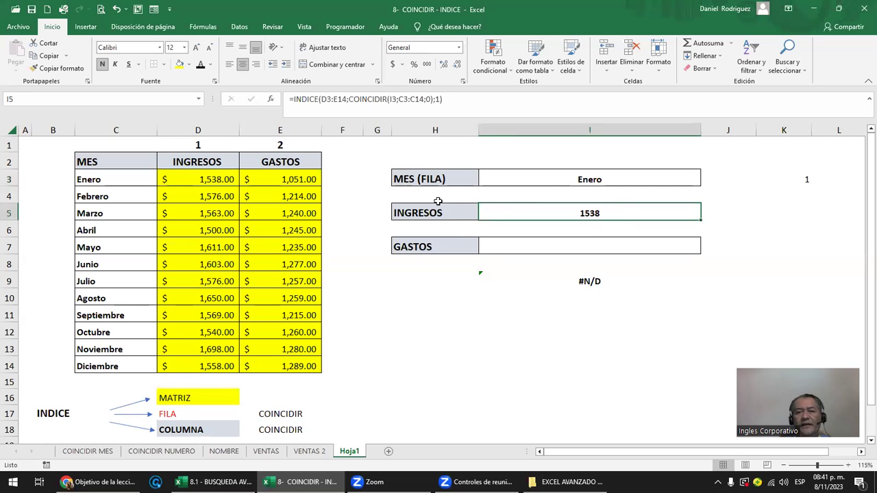
Enter =INDICE(D3:E14;COINCIDIR(I3;C3:C14;0);2) in the GASTOS cell I7
click(540, 251)
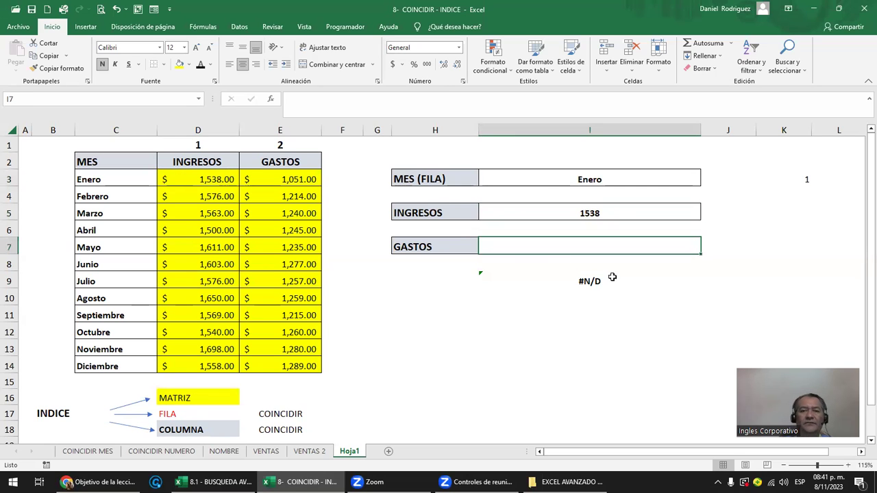
text(=)
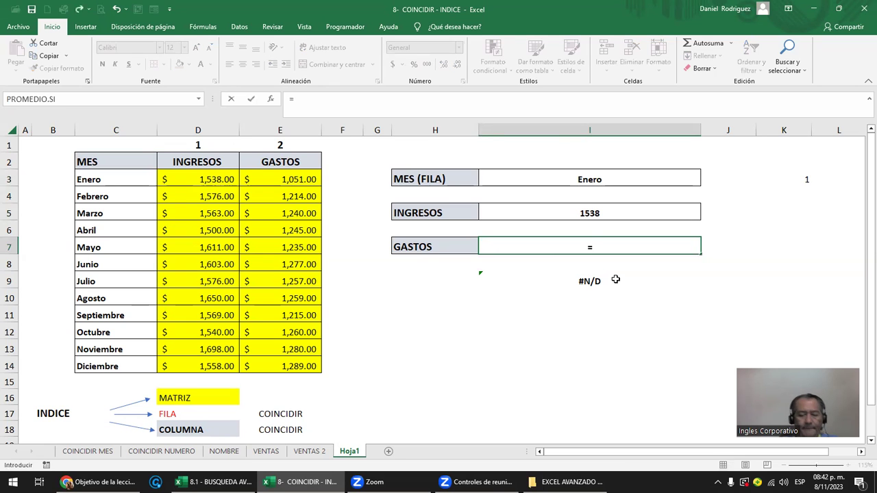
text(IND)
key(Tab)
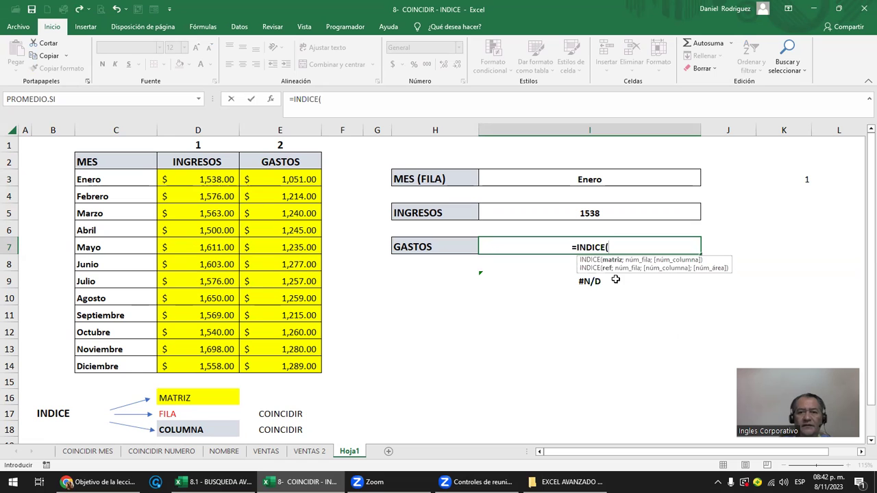
mouse_move(183, 182)
mouse_down()
mouse_move(269, 253)
mouse_move(284, 368)
mouse_up()
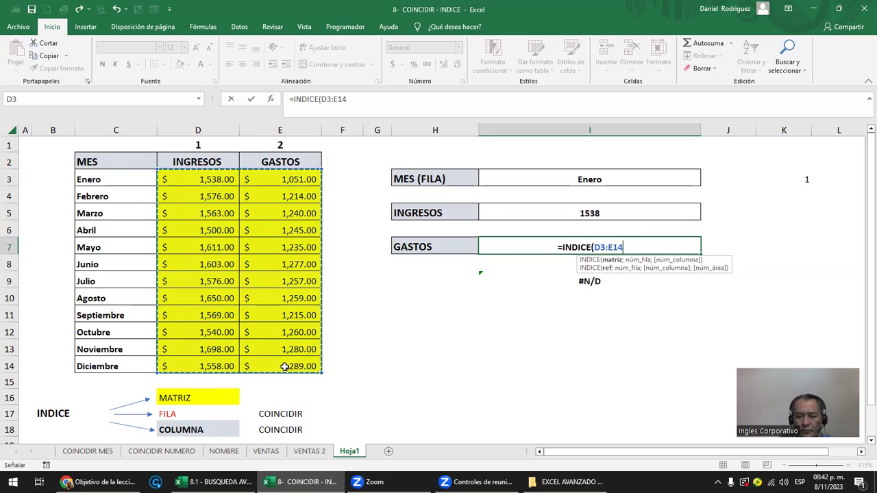
text(;)
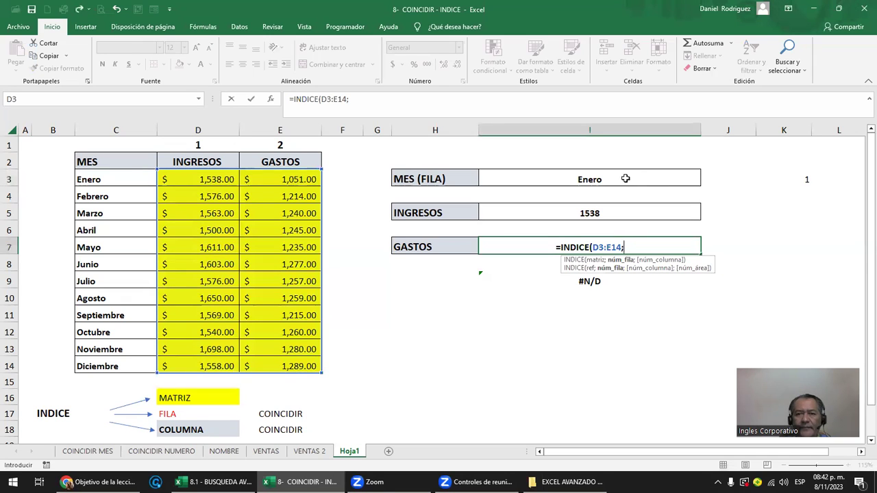
text(COIN)
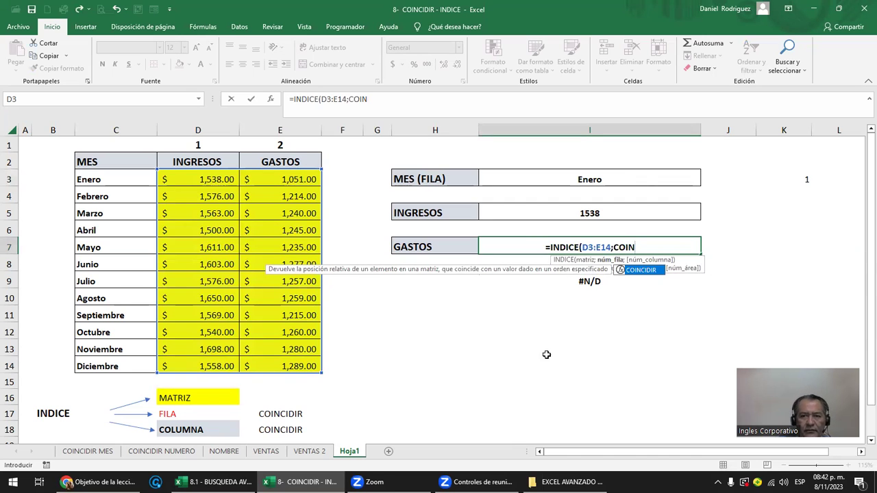
key(Tab)
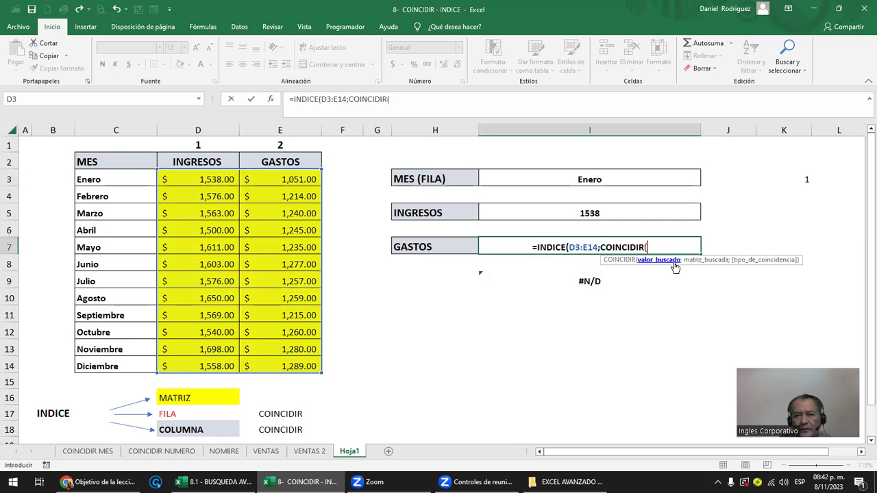
click(607, 177)
text(;)
drag(126, 177, 120, 361)
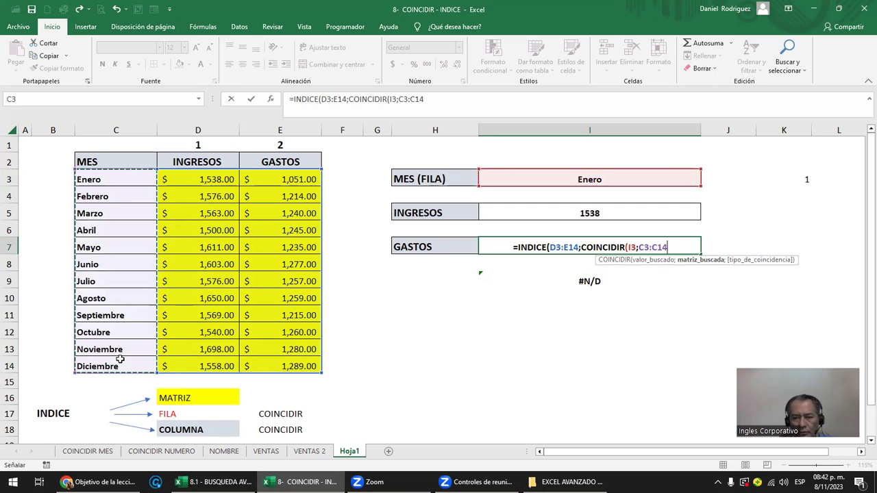
text(;0)
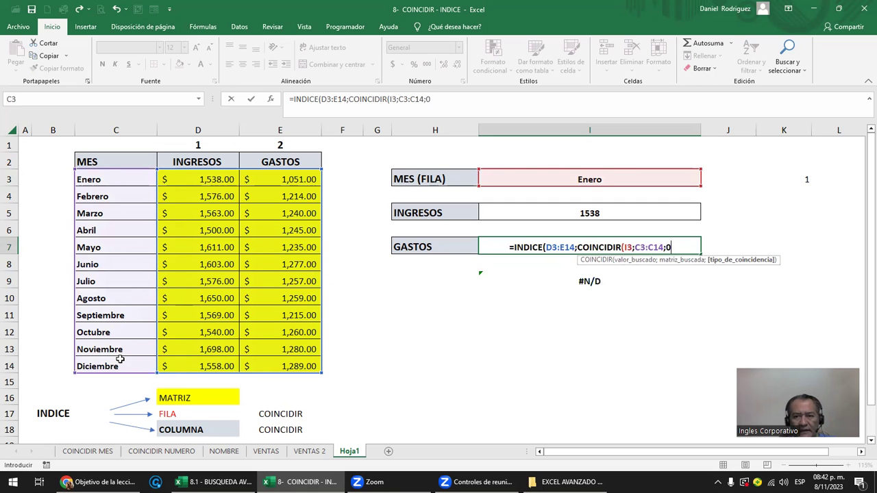
text())
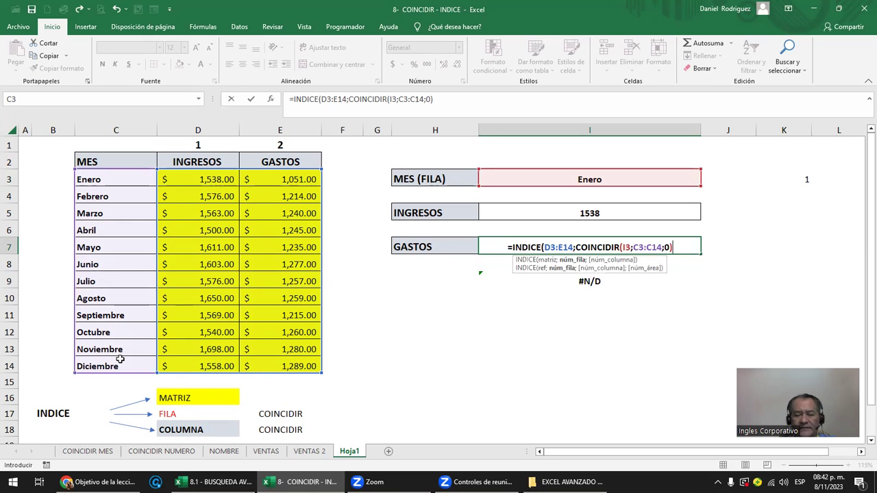
text(;)
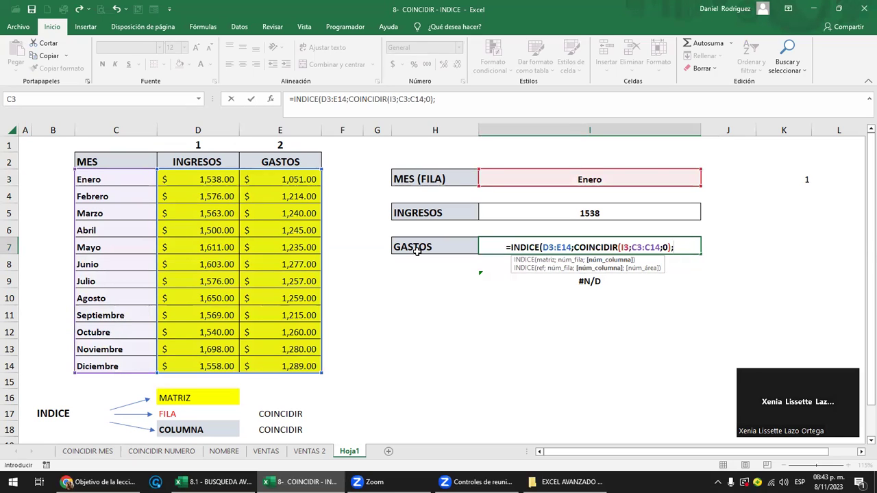
text(2))
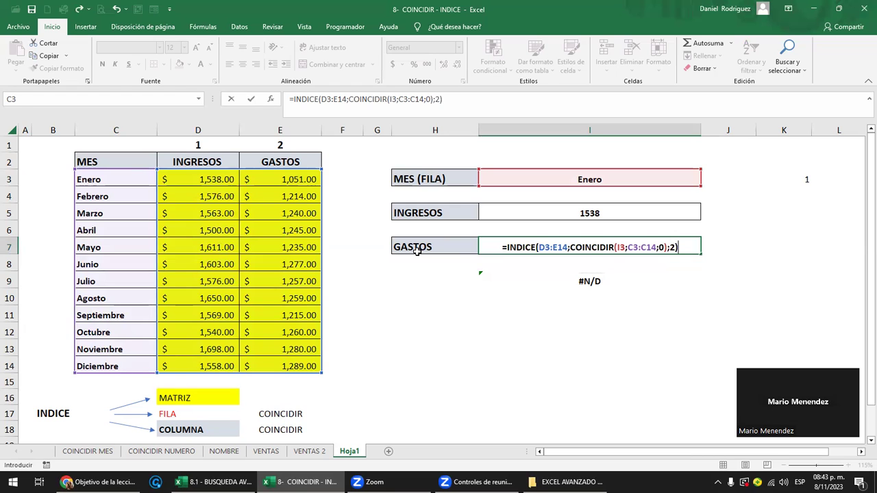
key(Return)
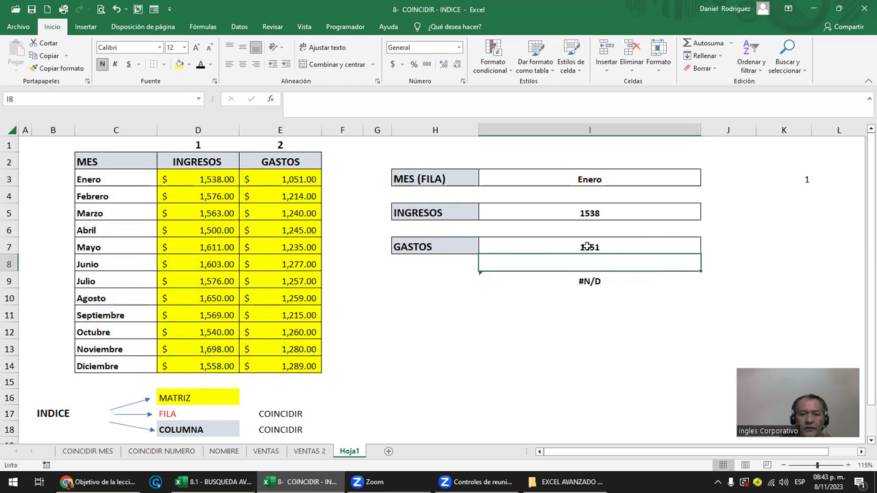
Review the GASTOS formula's D3:E14 array and confirm it unchanged, showing 1051
drag(184, 178, 304, 365)
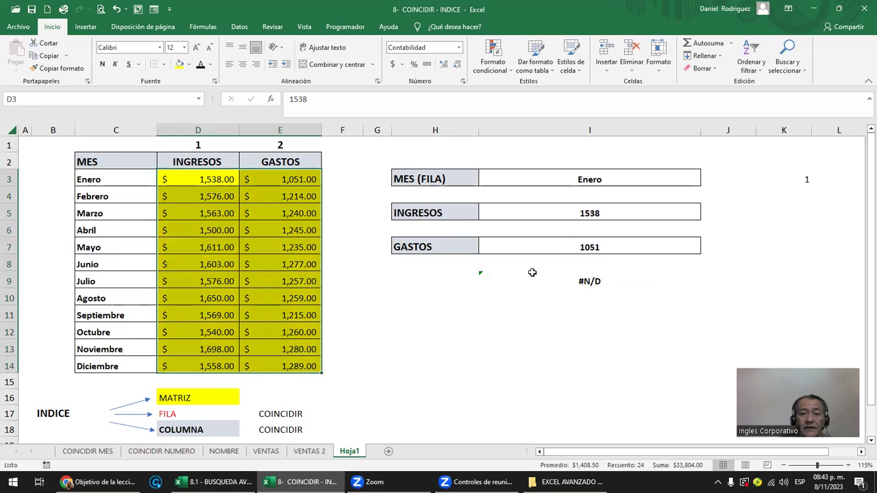
click(579, 245)
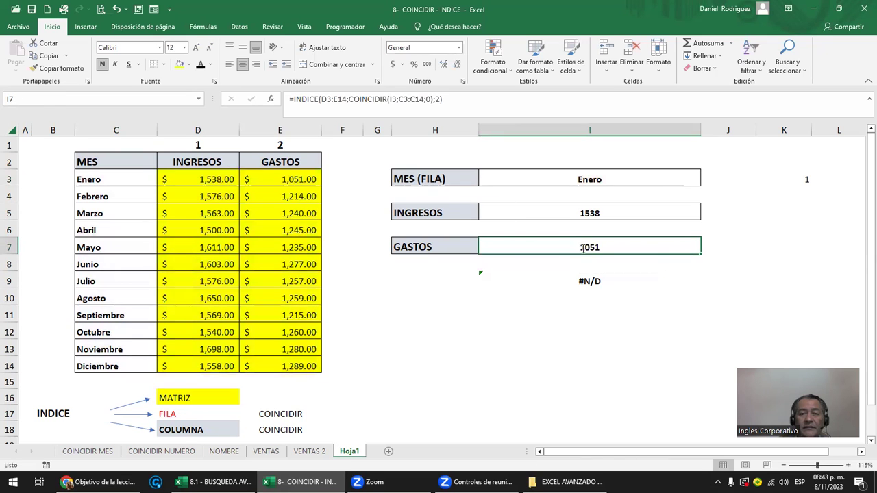
double_click(582, 248)
click(560, 248)
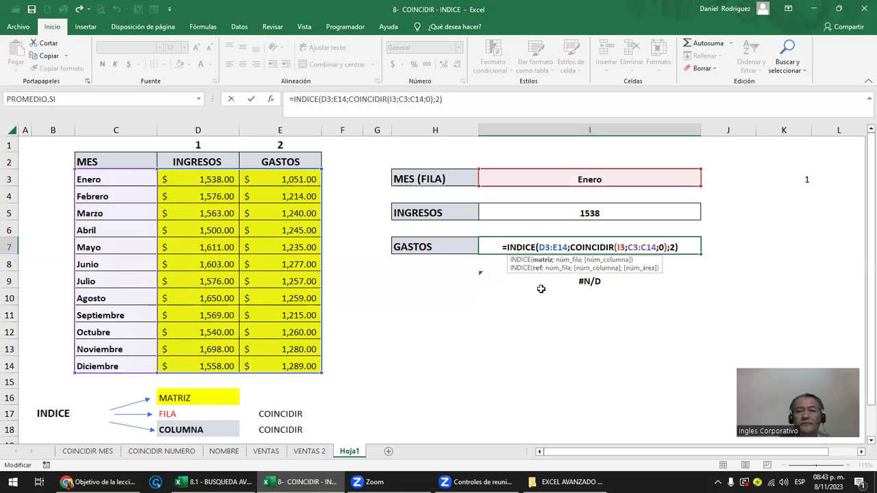
key(Return)
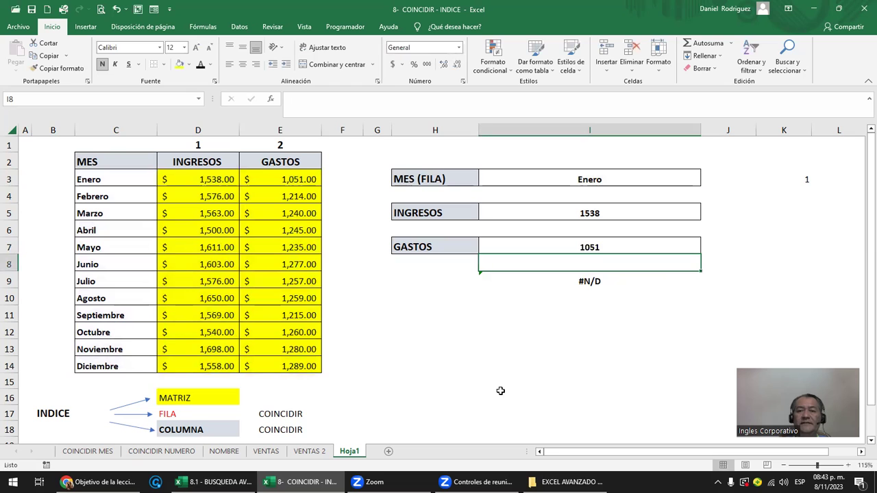
Change the I9 BUSCARV range to C3:E14 with column index 2
double_click(597, 282)
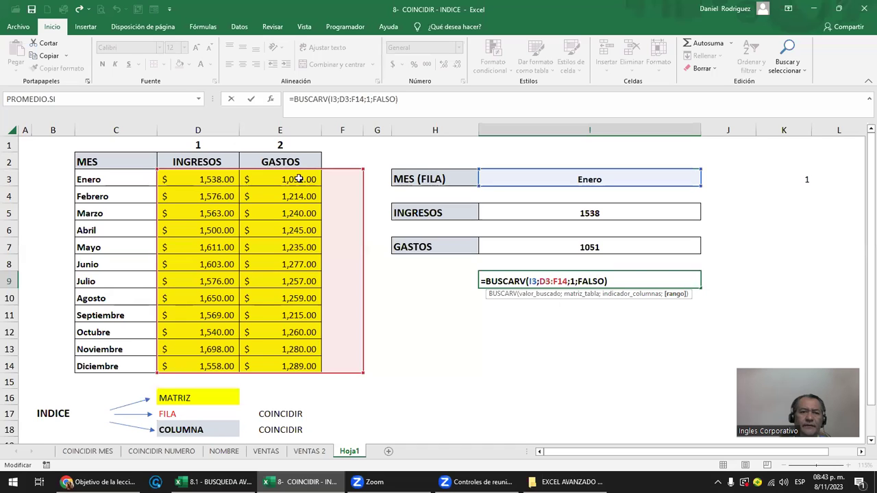
drag(274, 170, 206, 176)
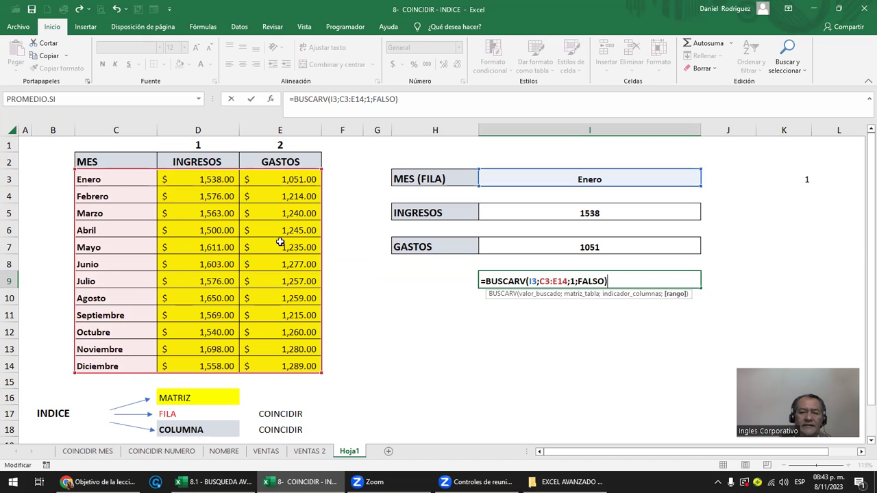
click(570, 282)
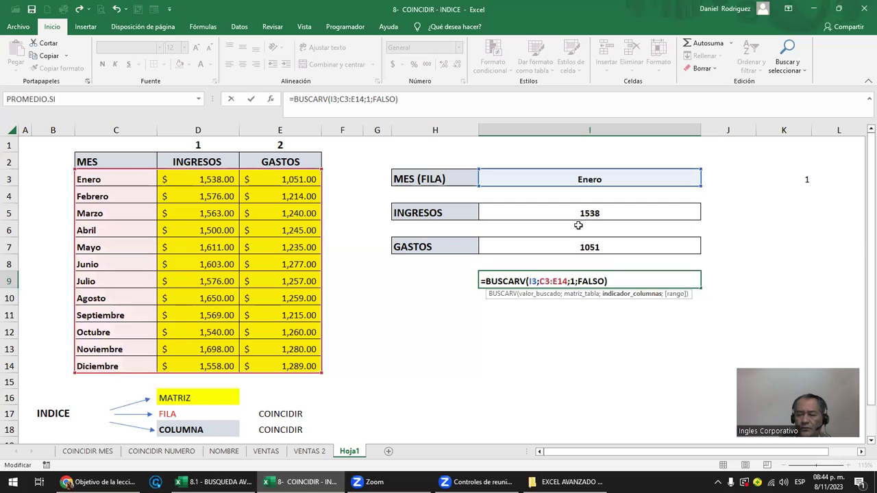
key(Delete)
text(2)
key(Return)
key(Up)
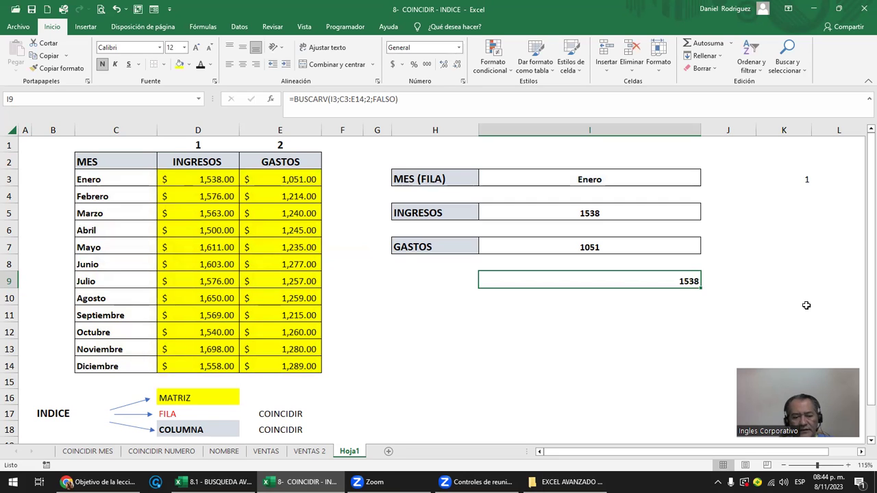
Change the BUSCARV column index to 3 so it returns Enero's gastos, 1051
key(F2)
key(Left)
key(Left)
key(Left)
key(Left)
key(Left)
key(BackSpace)
text(3)
key(Return)
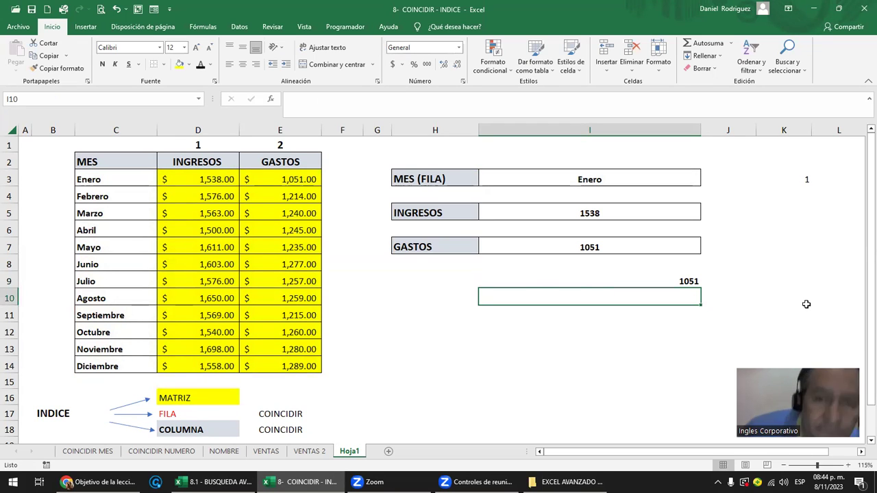
Inspect the BUSCARV formula in I9 without changing it
click(110, 127)
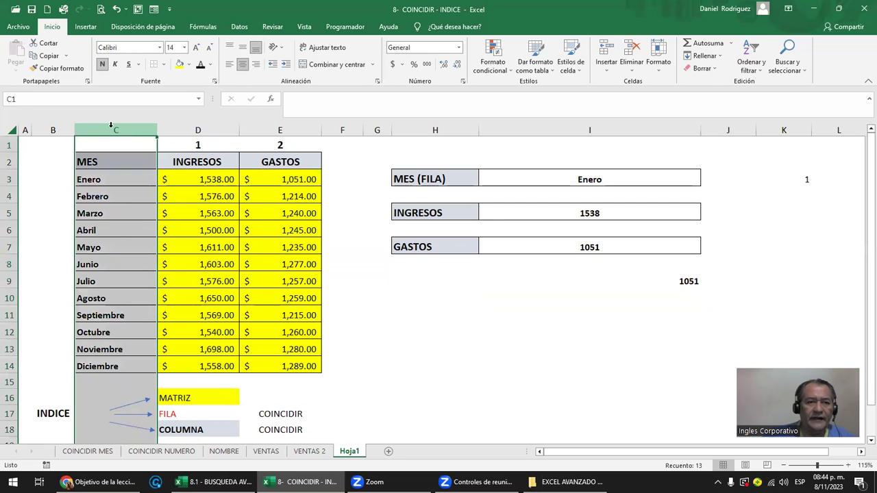
click(649, 274)
click(652, 270)
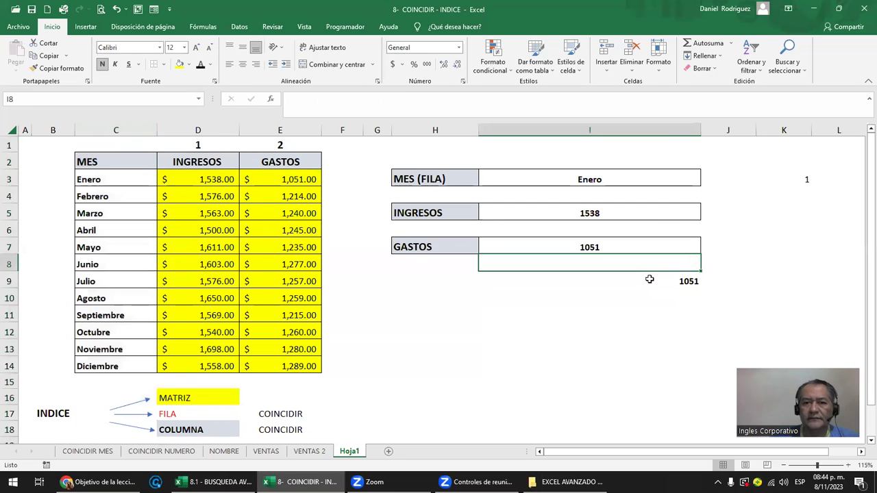
double_click(649, 279)
key(Escape)
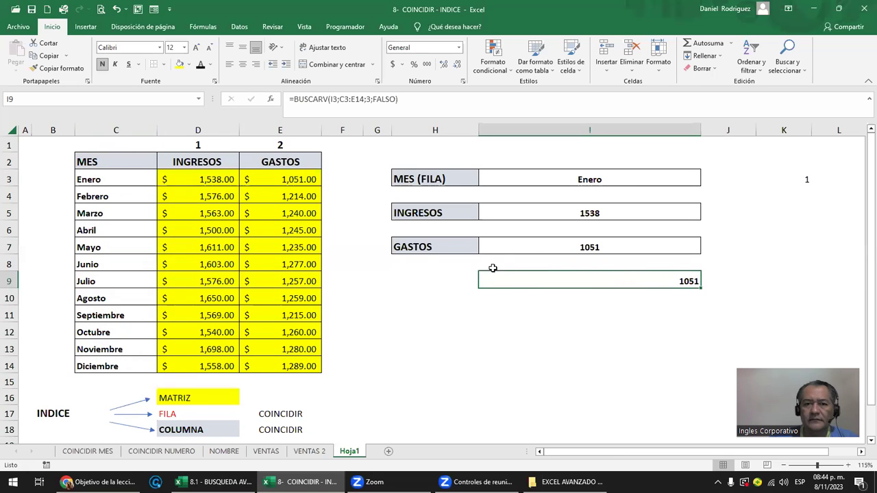
Move the MES header and month names C2:C14 to column F starting at F2
drag(121, 162, 116, 367)
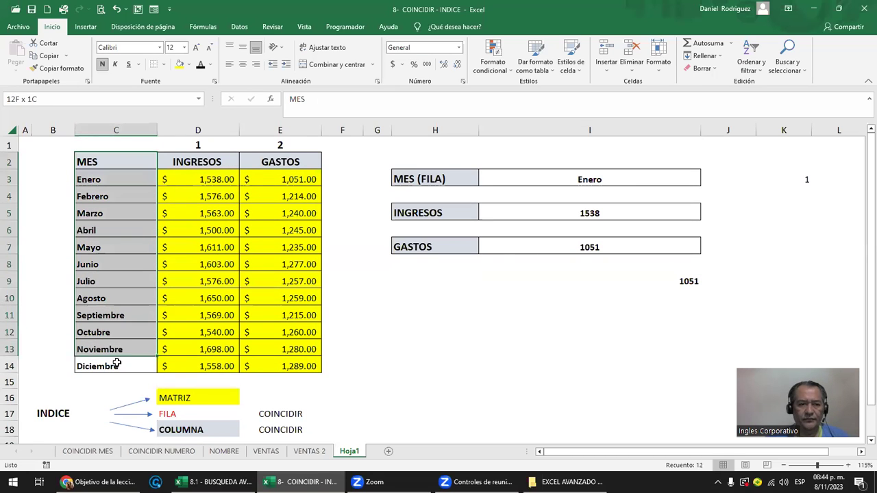
key(ctrl+c)
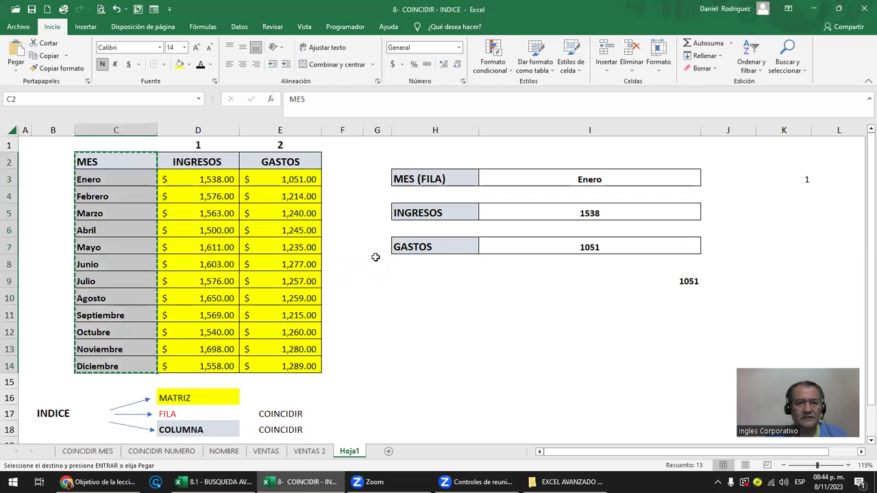
click(343, 165)
key(ctrl+v)
Widen column F and repoint the I9 BUSCARV range to D3:F14
drag(376, 130, 375, 130)
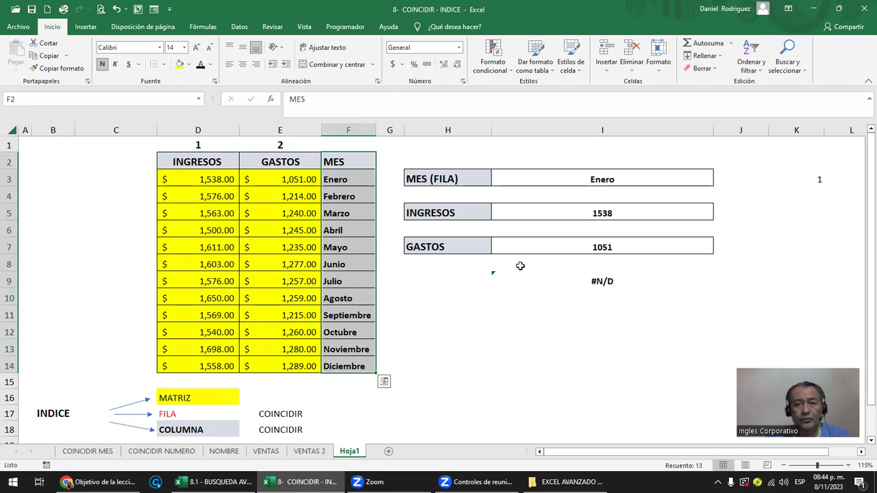
double_click(607, 281)
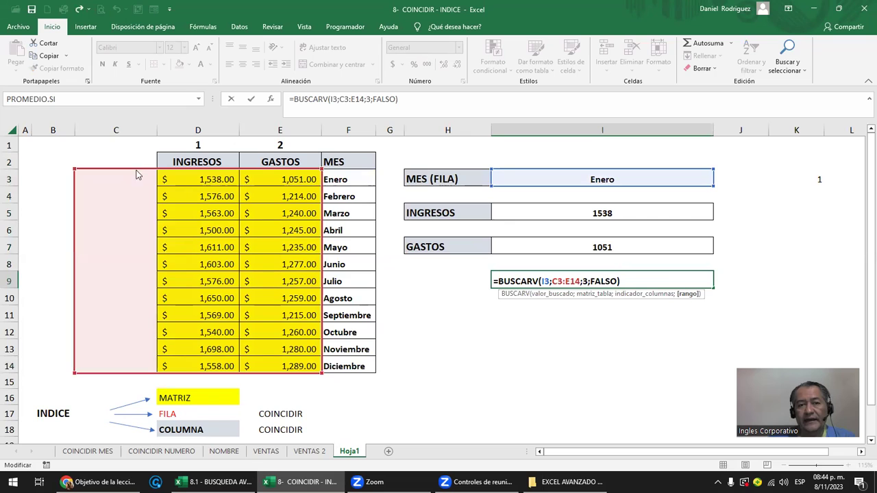
drag(136, 175, 245, 177)
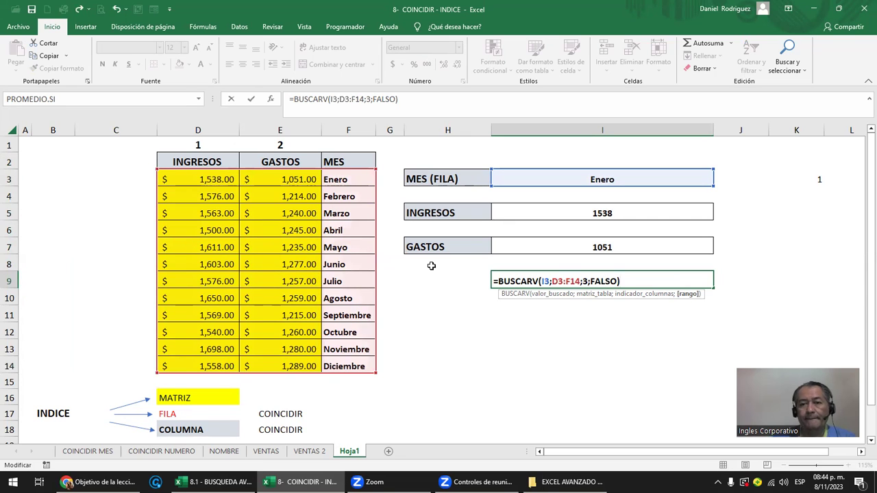
key(Return)
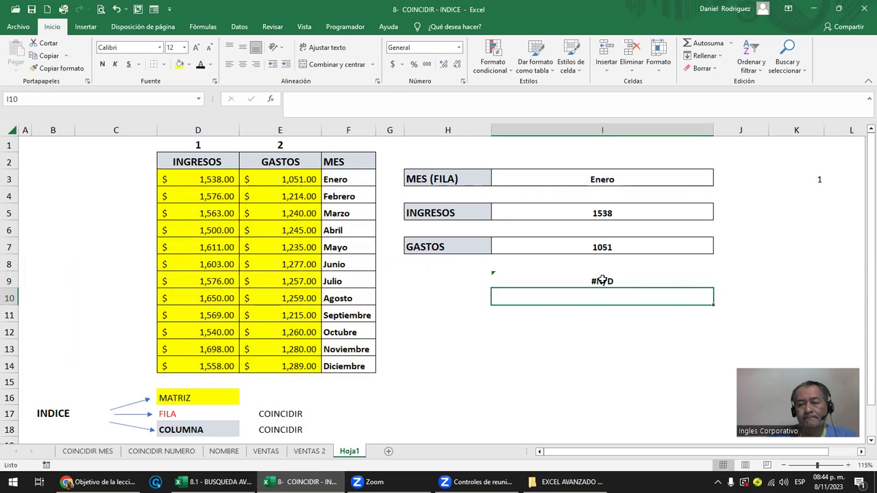
double_click(602, 280)
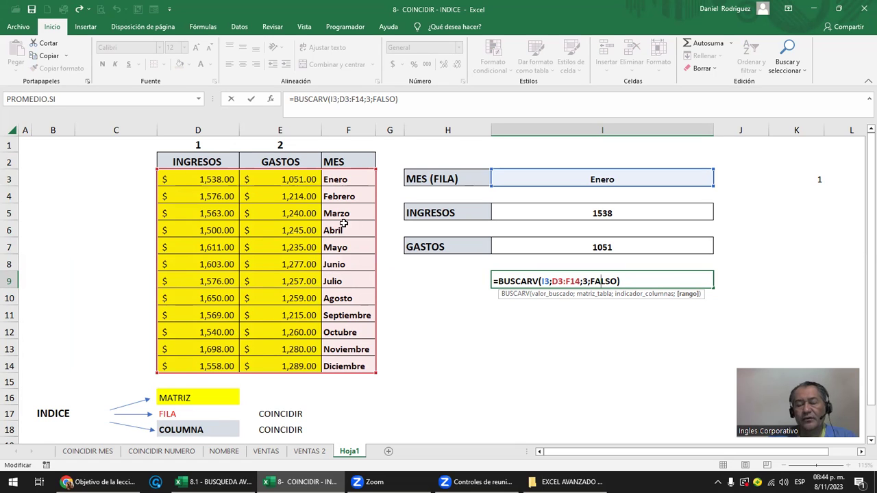
Select the INGRESOS column, then column D, the table's first column
click(208, 145)
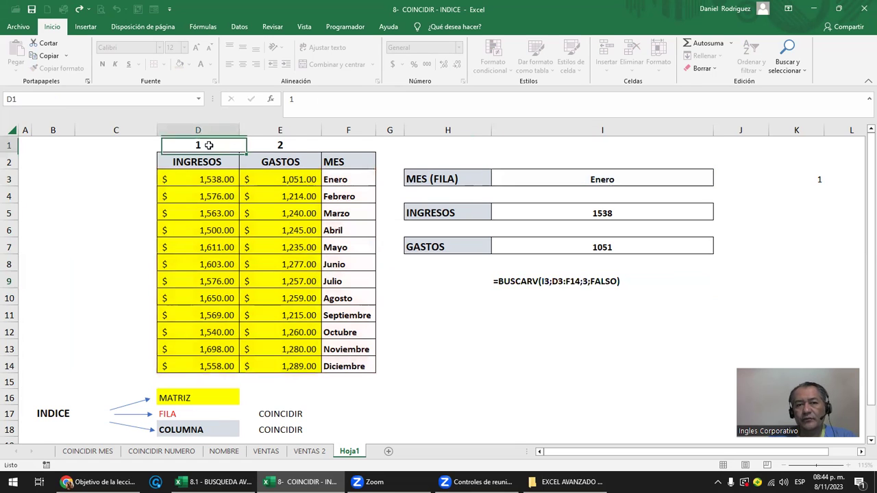
click(198, 129)
drag(208, 129, 355, 130)
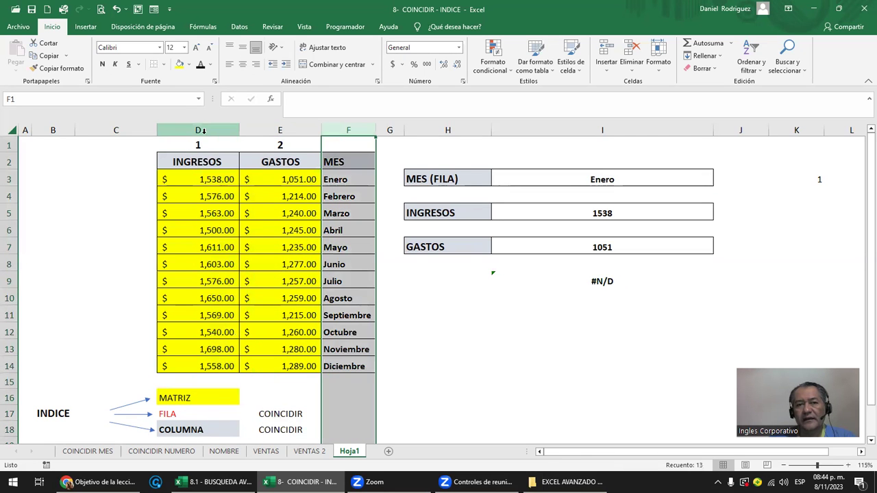
click(201, 130)
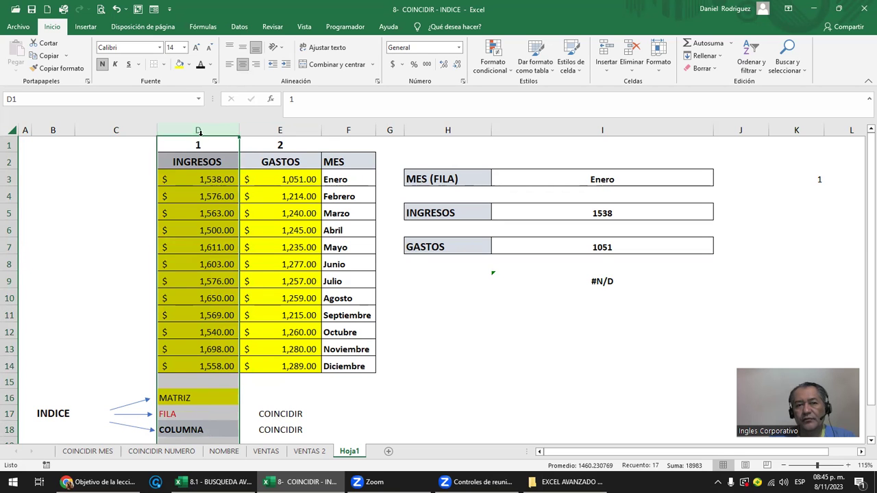
Change the I9 BUSCARV column index to 1 on D3:F14, still returning #N/D
double_click(583, 281)
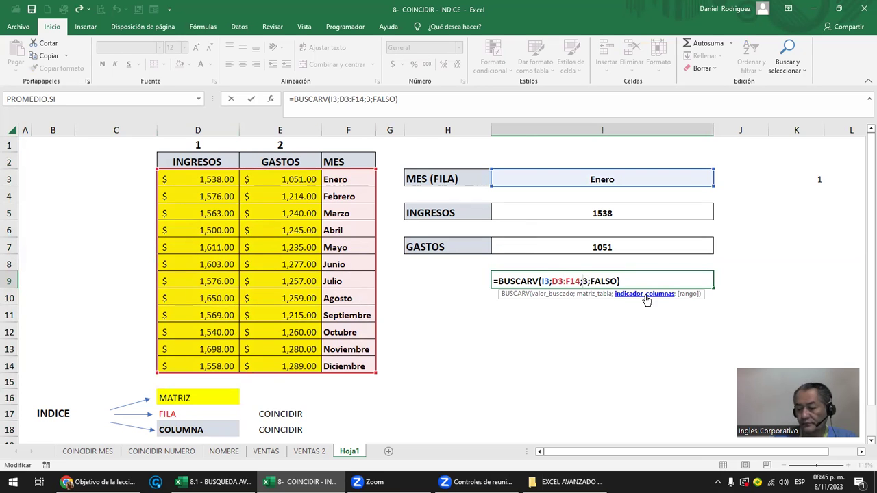
key(Return)
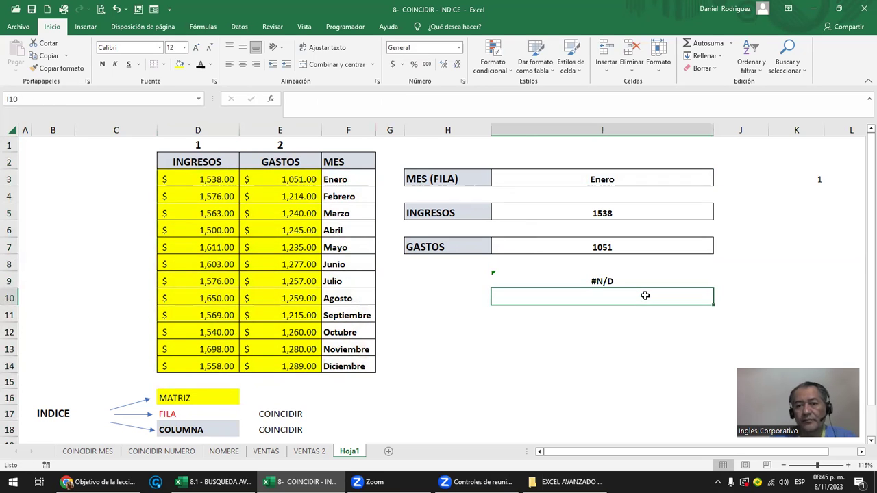
click(580, 277)
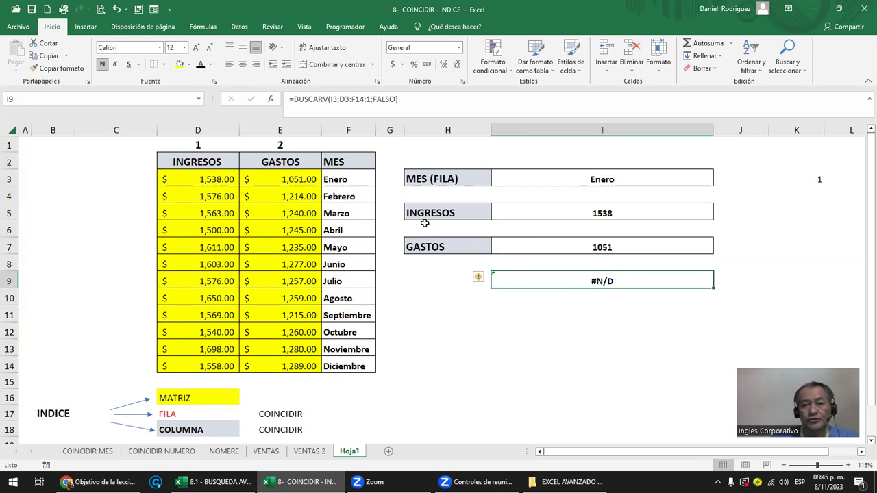
click(344, 124)
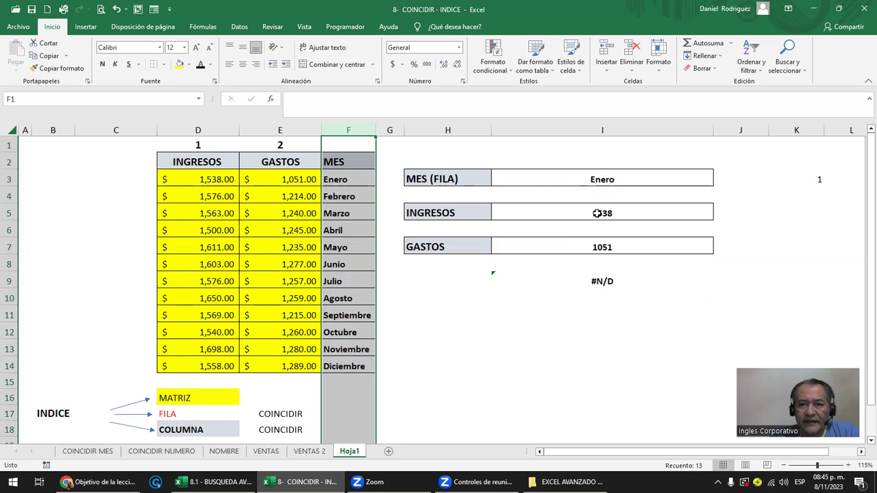
click(605, 179)
click(614, 212)
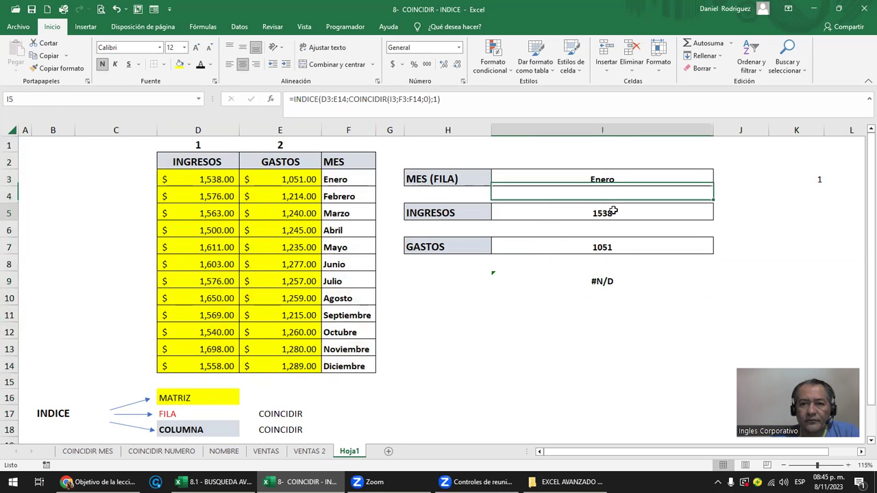
double_click(614, 213)
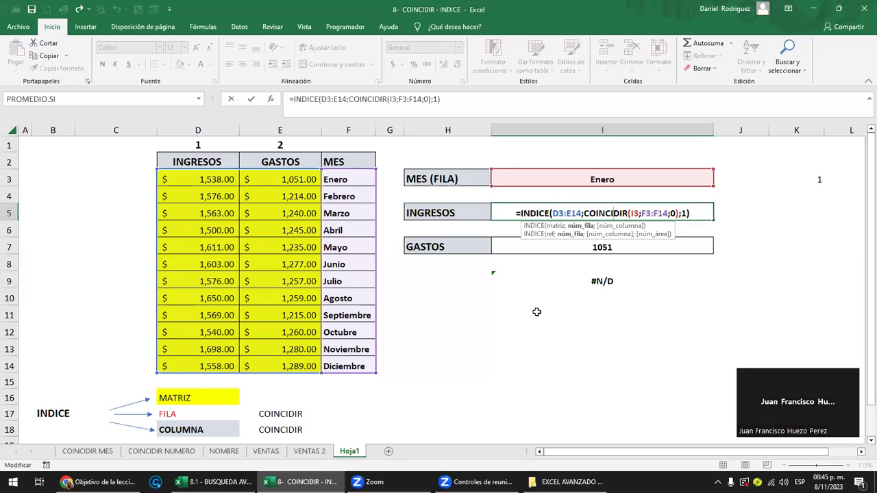
key(Escape)
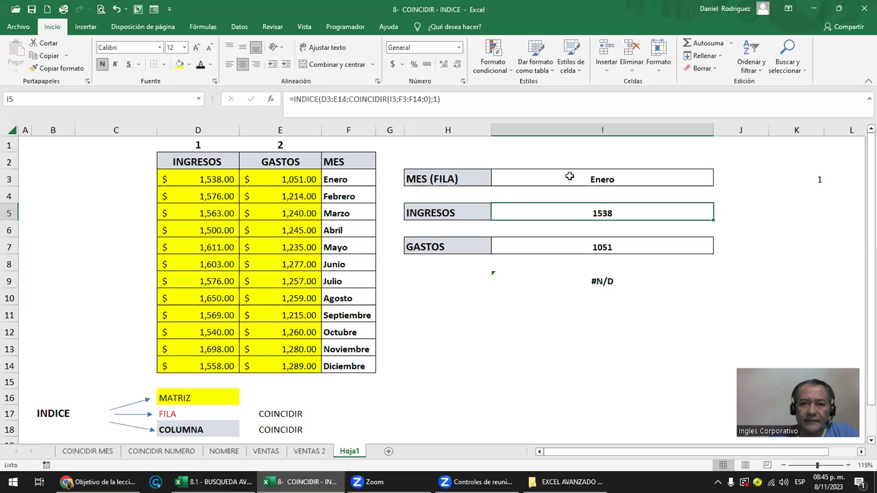
double_click(570, 176)
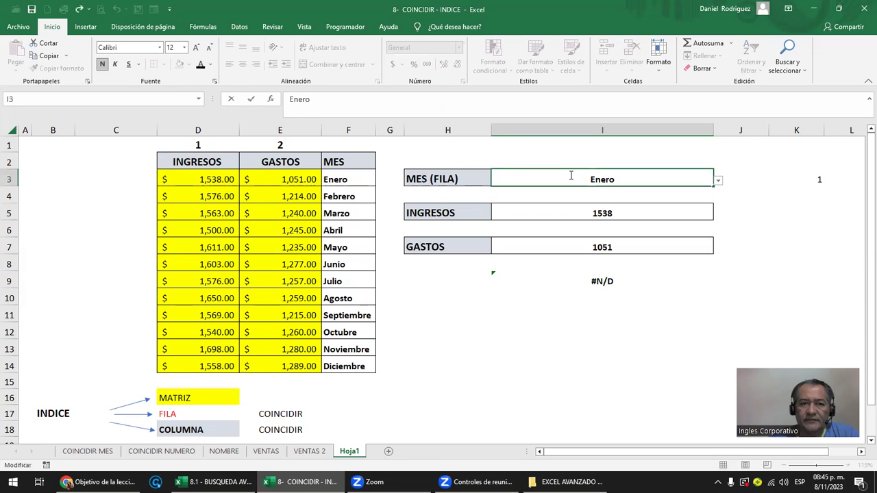
key(Escape)
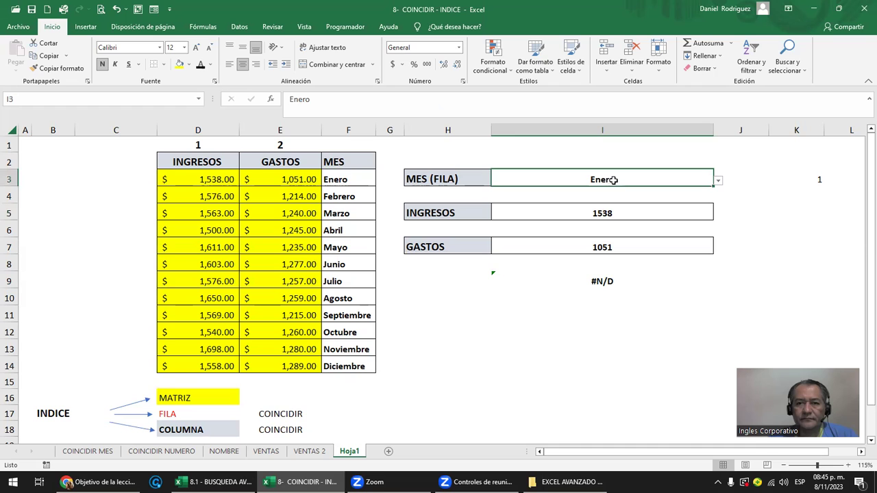
double_click(608, 212)
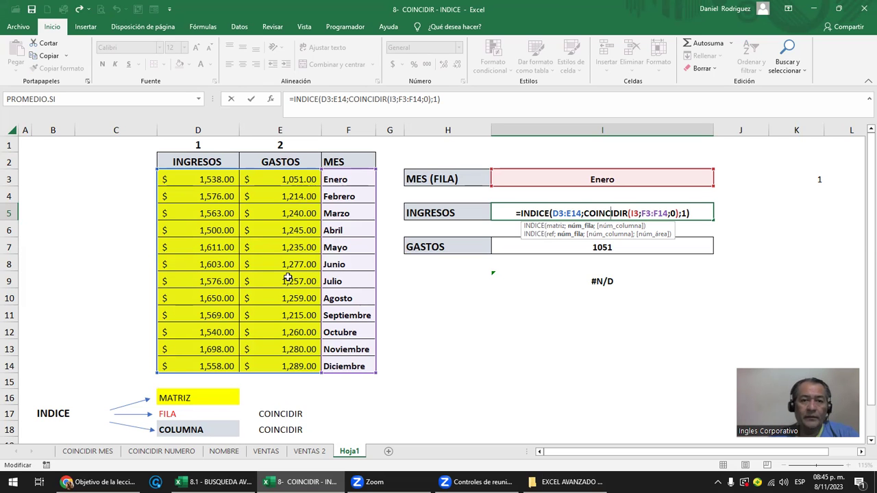
key(Return)
Move the month cells F2:F14 back to column C
click(344, 130)
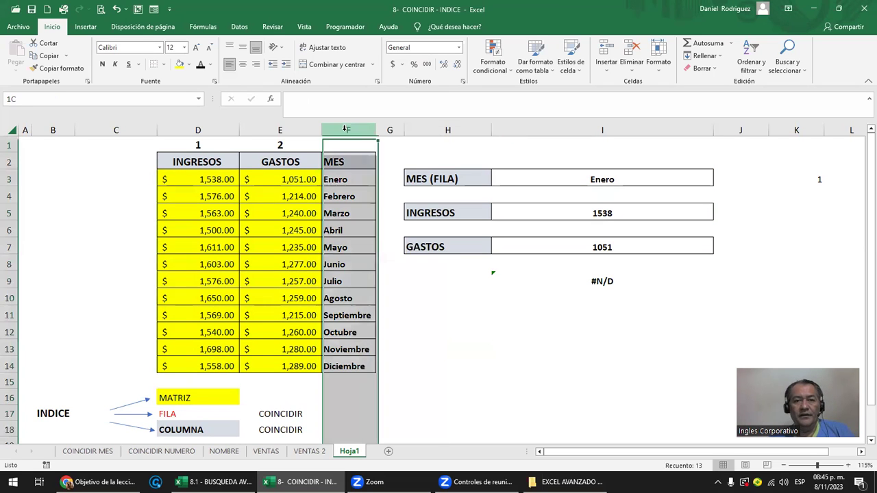
mouse_move(339, 162)
mouse_down()
mouse_move(339, 230)
mouse_move(368, 365)
mouse_up()
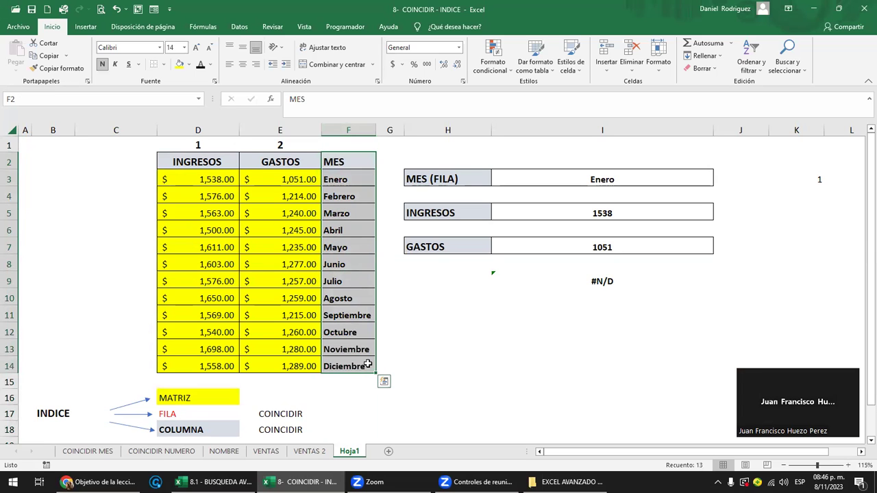
drag(368, 364, 121, 364)
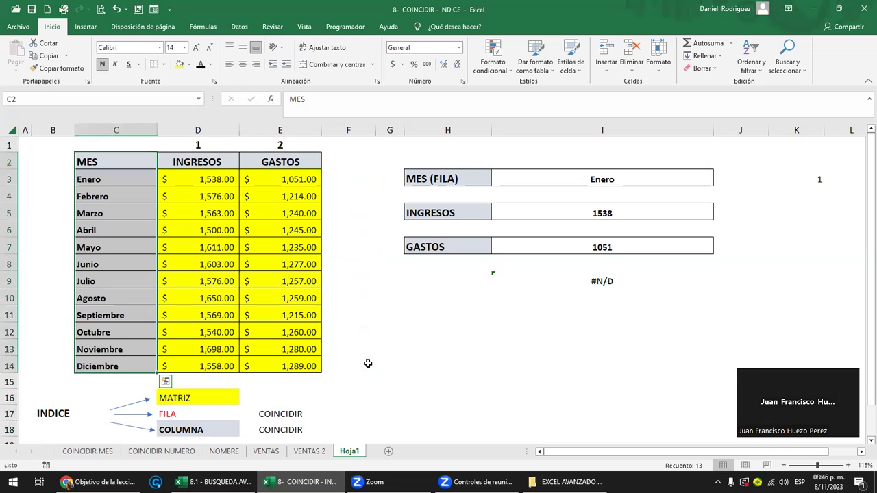
Correct the I9 BUSCARV to range C3:E14 with column 3, returning 1051
click(615, 279)
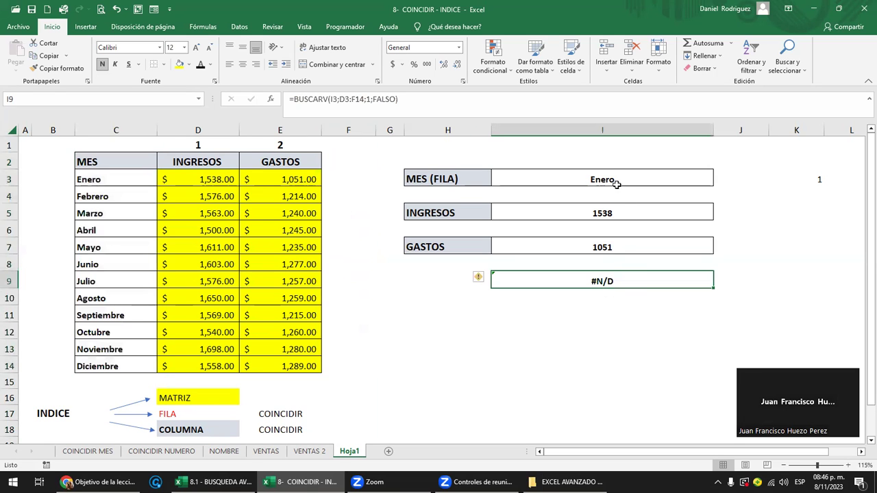
double_click(612, 278)
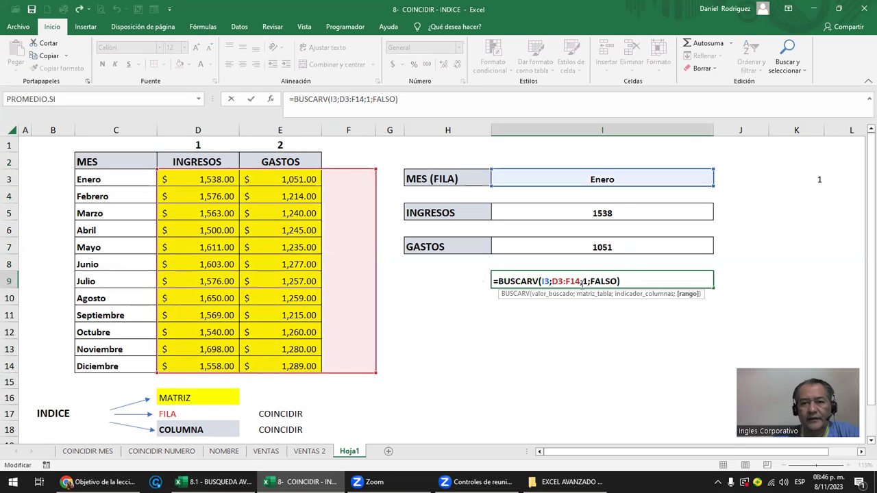
click(583, 280)
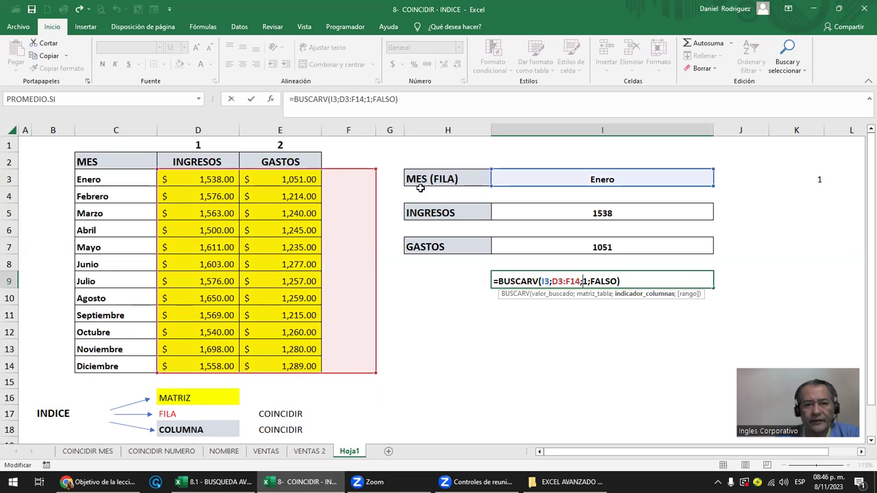
drag(312, 172, 250, 180)
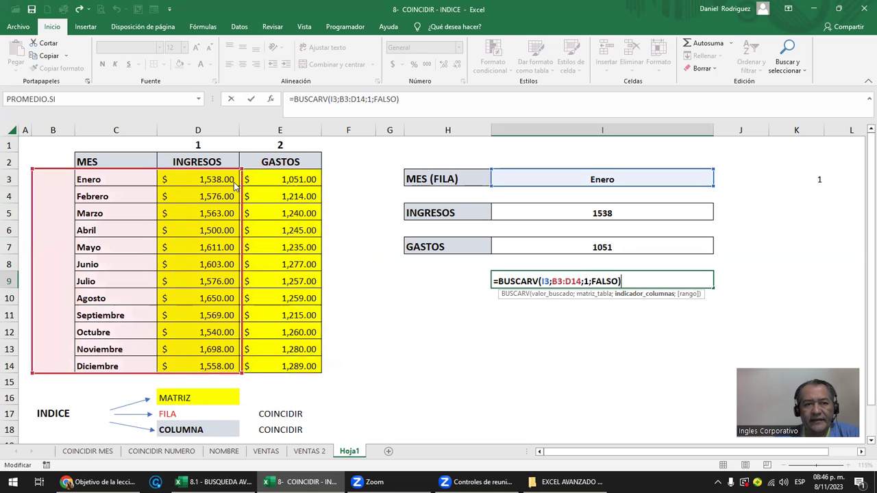
double_click(583, 280)
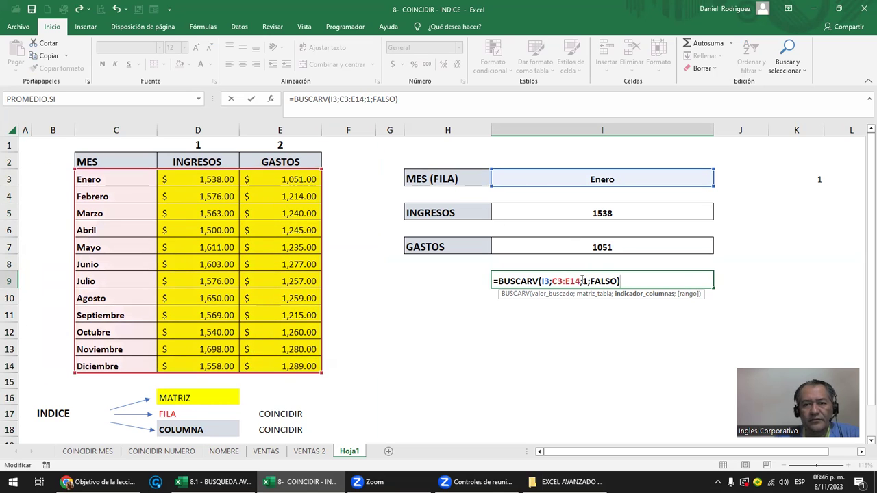
key(Right)
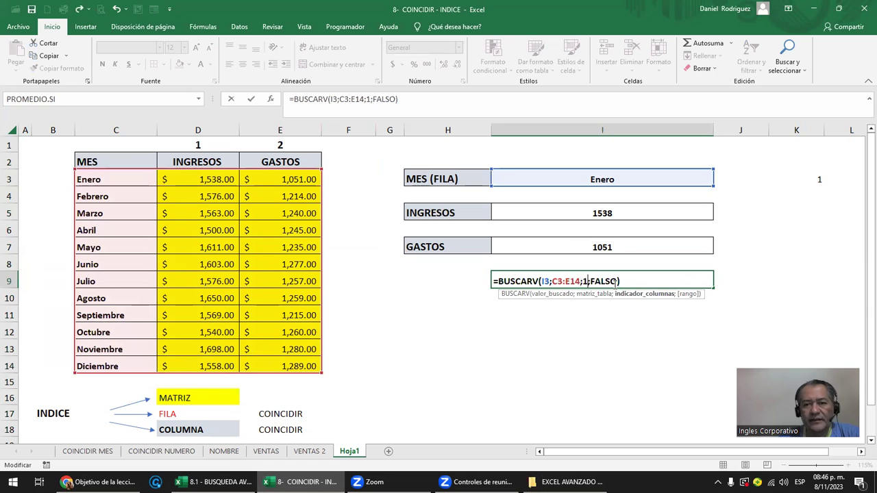
key(BackSpace)
text(3)
key(Return)
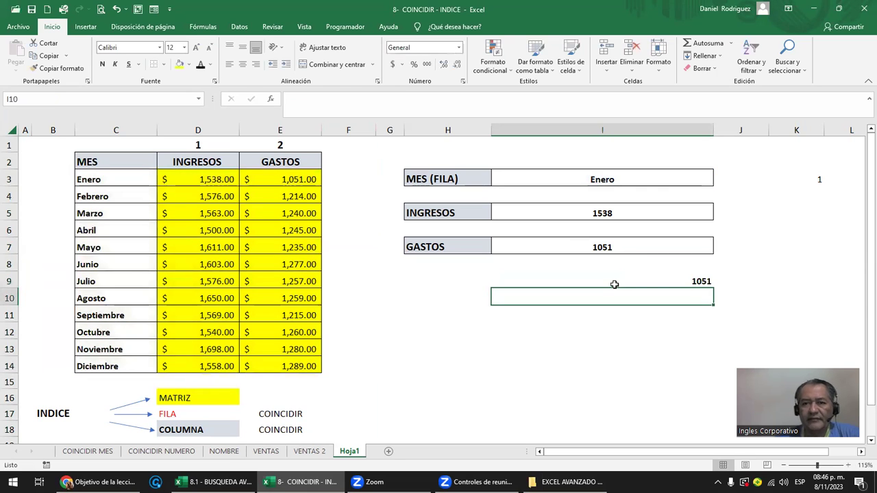
click(588, 209)
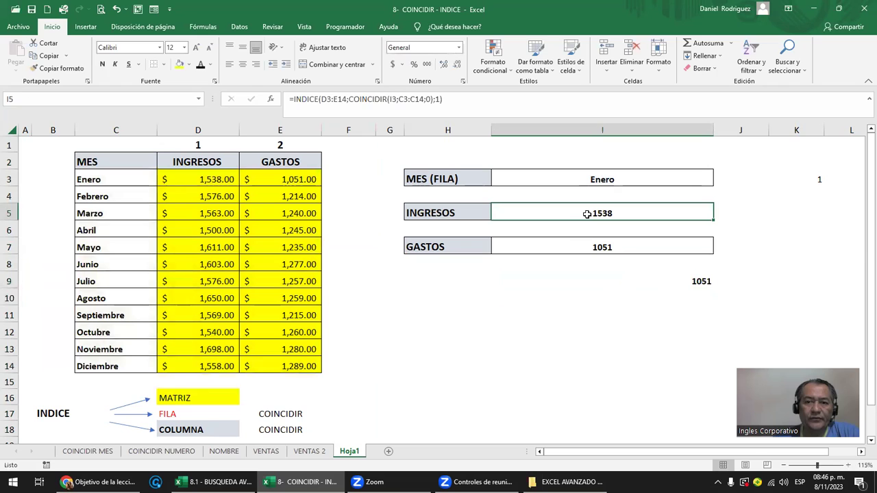
click(587, 246)
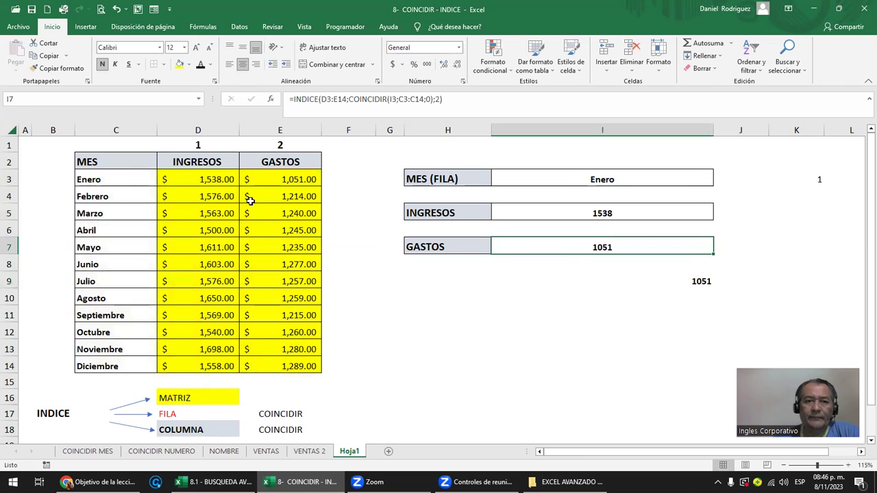
drag(109, 176, 113, 364)
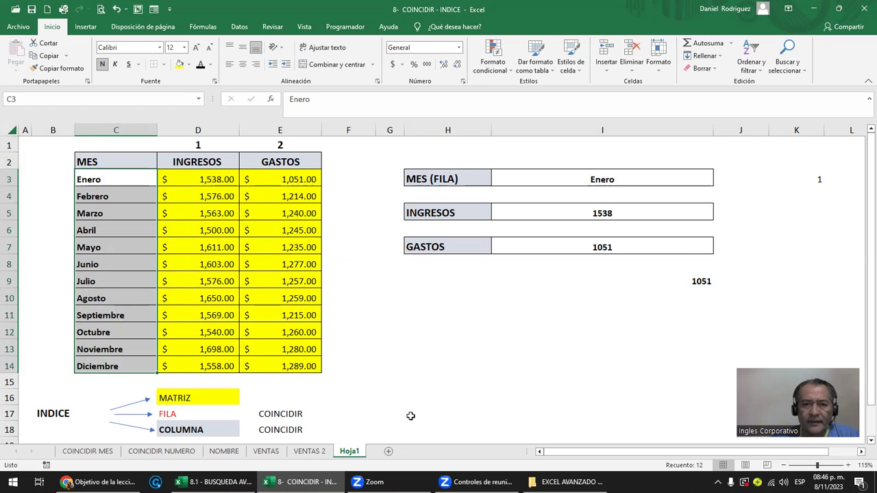
click(346, 352)
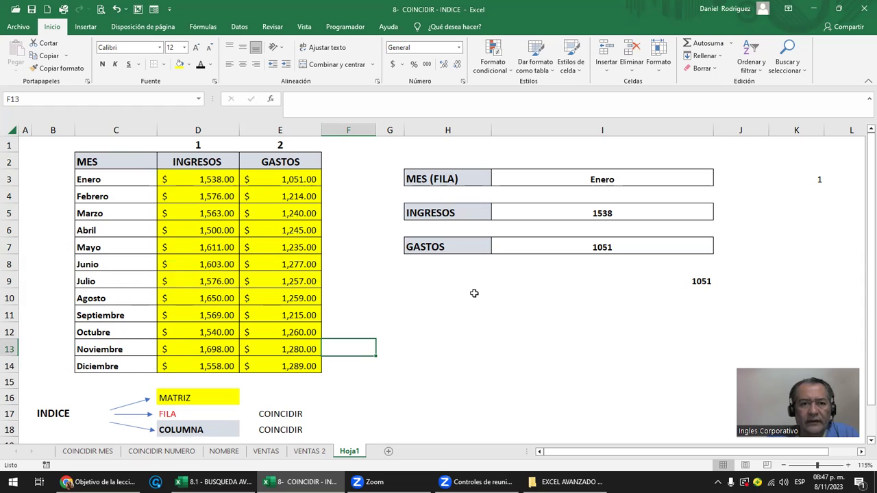
double_click(594, 213)
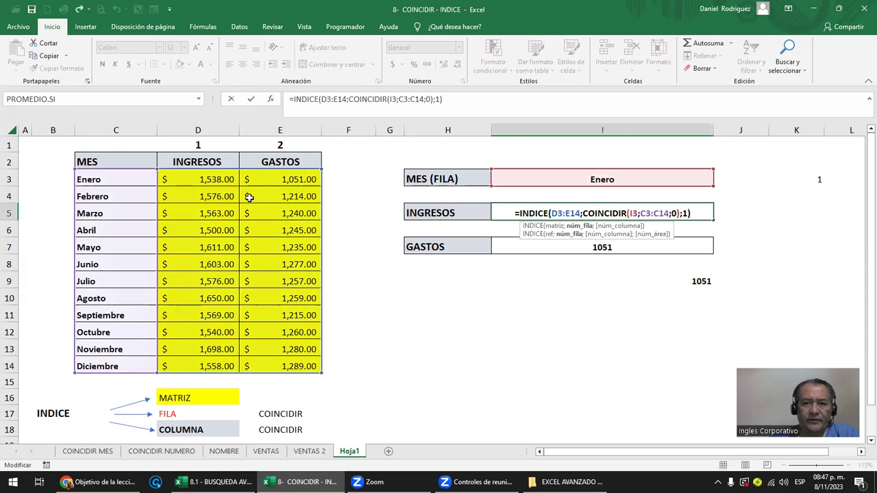
click(572, 305)
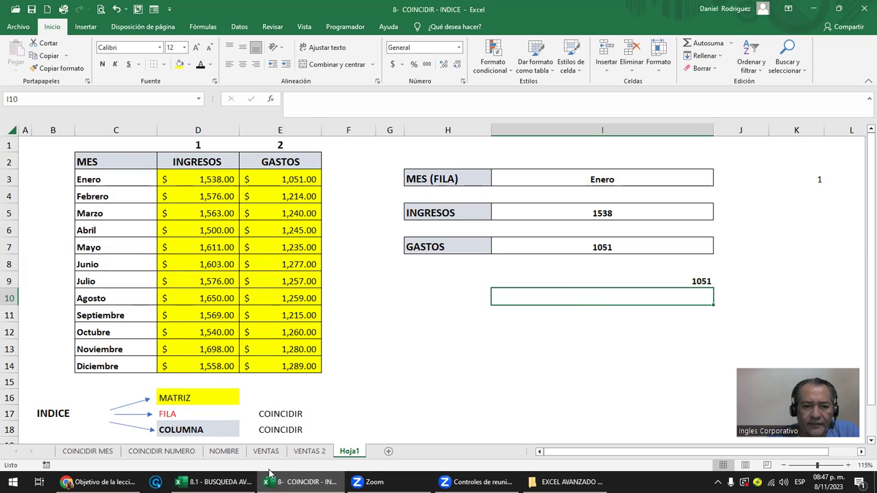
mouse_move(212, 483)
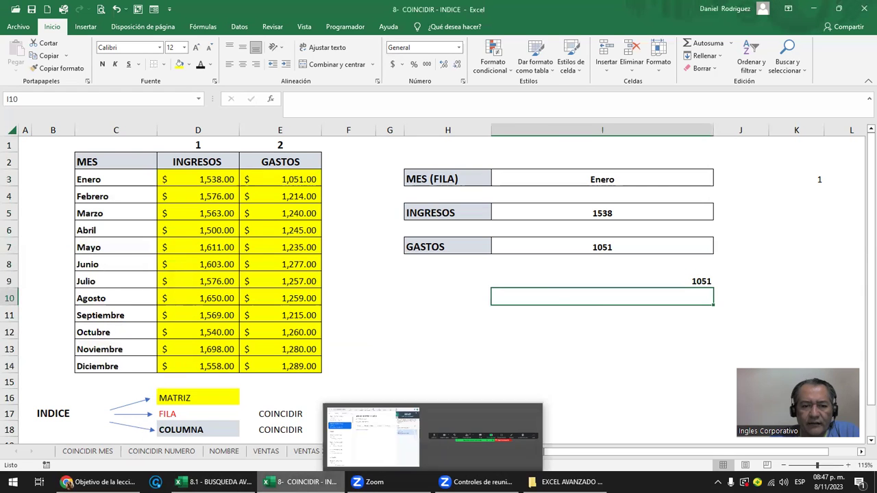
click(197, 436)
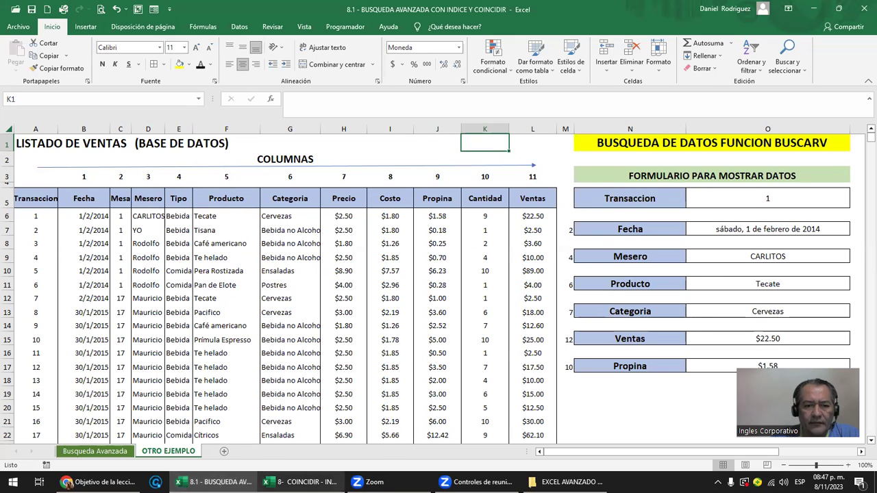
click(338, 437)
click(310, 451)
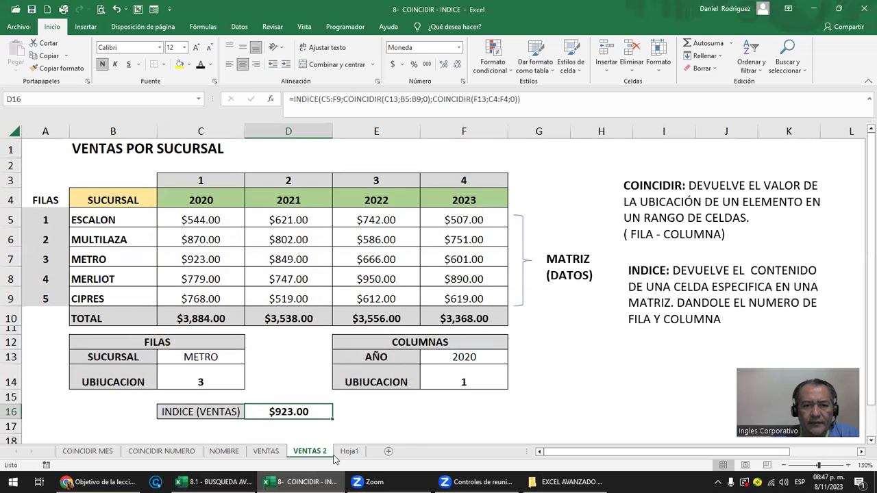
click(350, 451)
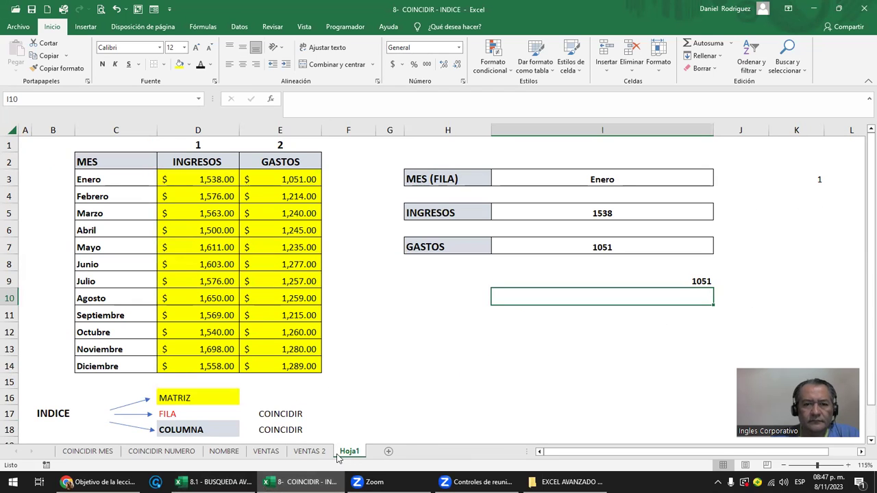
Narrow the INGRESOS INDICE matrix in I5 to D3:D14 and review its references
click(660, 279)
double_click(660, 279)
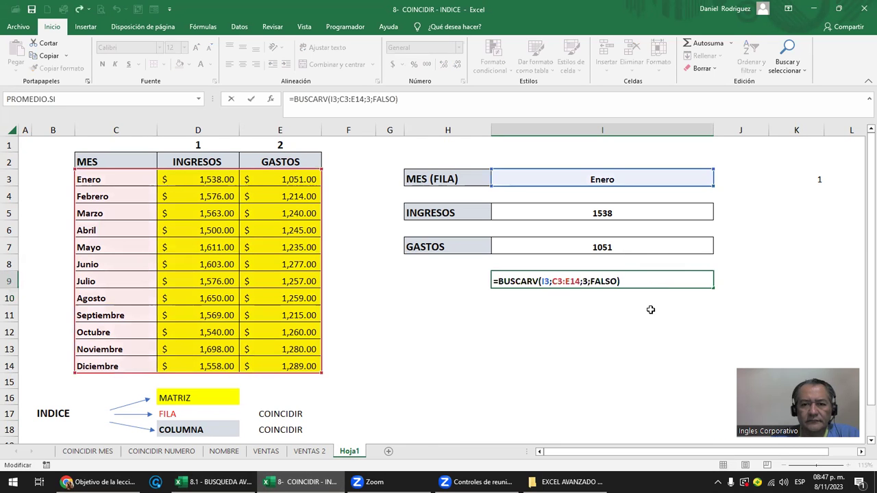
double_click(611, 213)
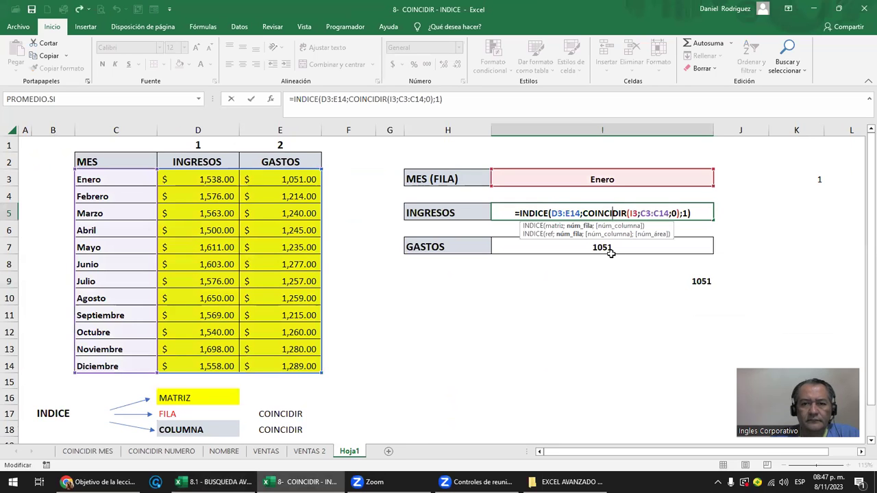
click(320, 171)
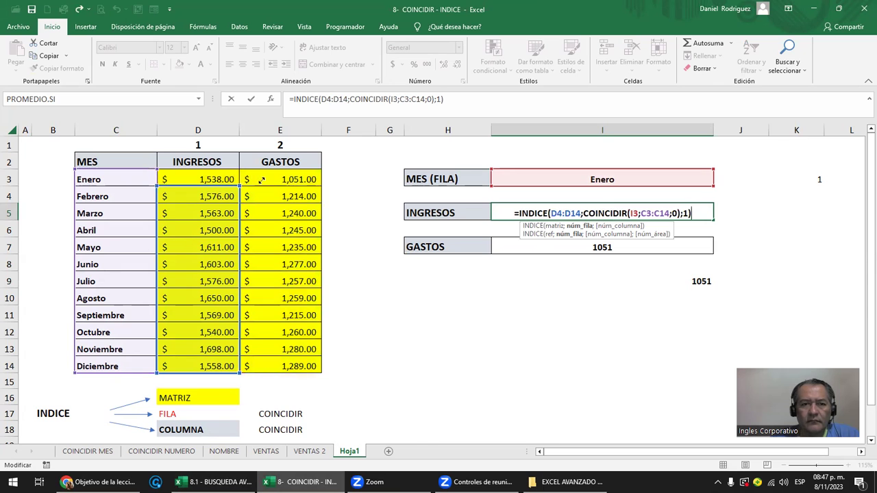
key(Return)
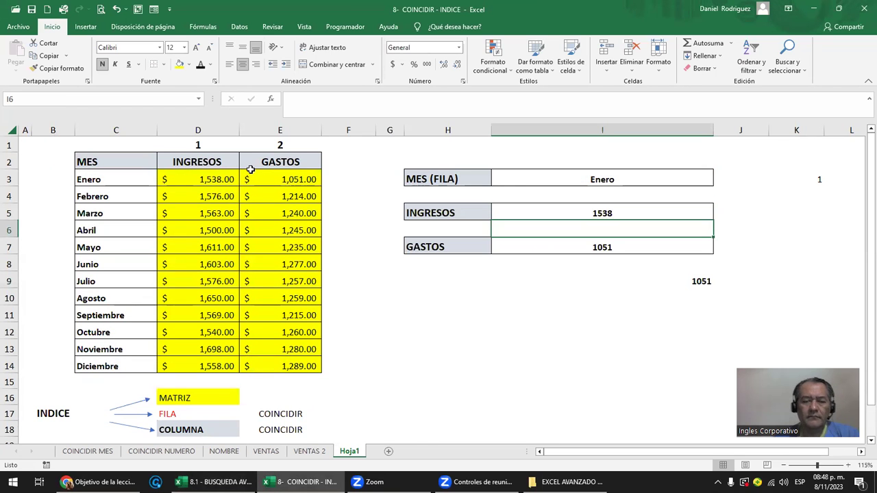
key(Up)
key(F2)
key(F2)
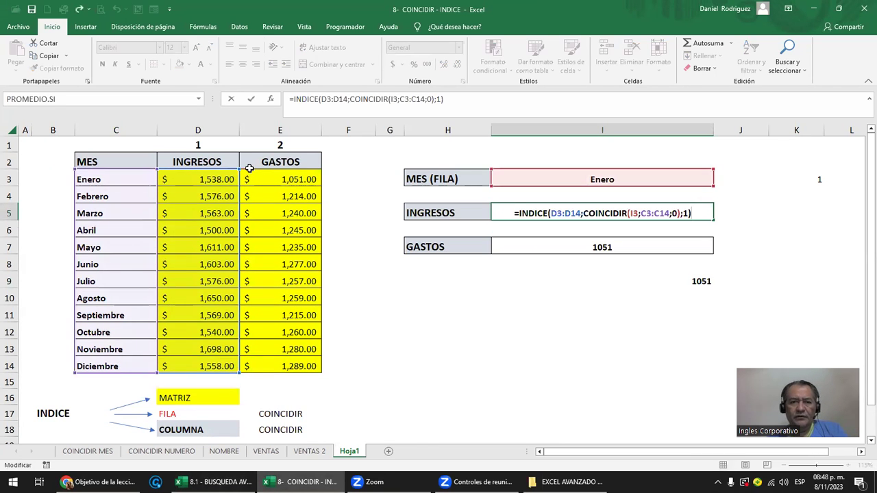
key(Escape)
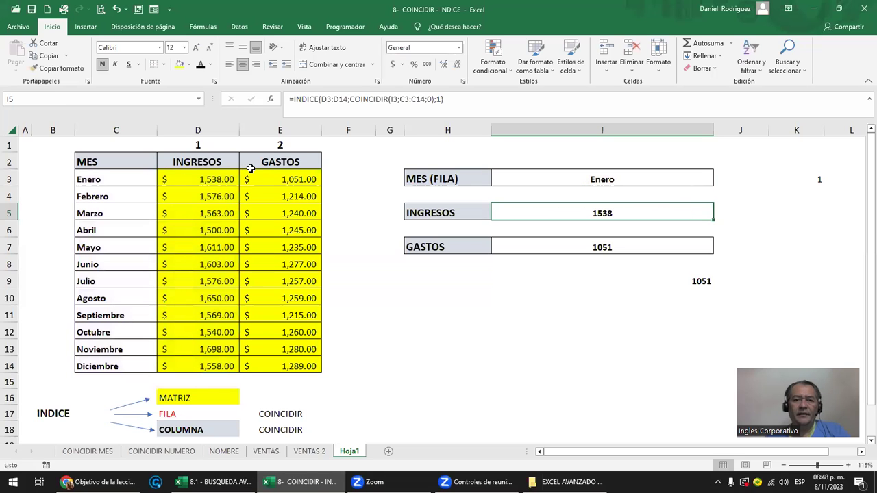
double_click(571, 213)
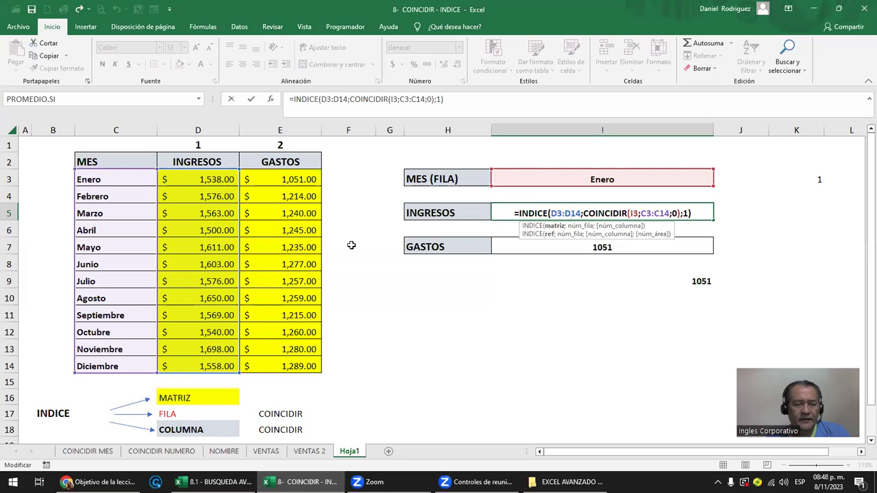
key(Escape)
Highlight the value block D3:E14, then the INGRESOS and GASTOS columns separately
drag(215, 178, 304, 366)
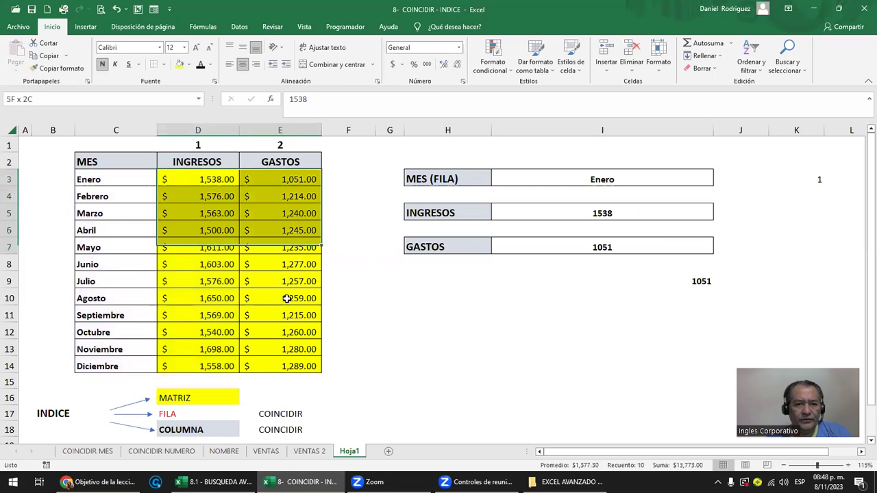
click(436, 213)
mouse_move(225, 178)
mouse_down()
mouse_move(293, 264)
mouse_move(301, 365)
mouse_up()
drag(205, 179, 202, 368)
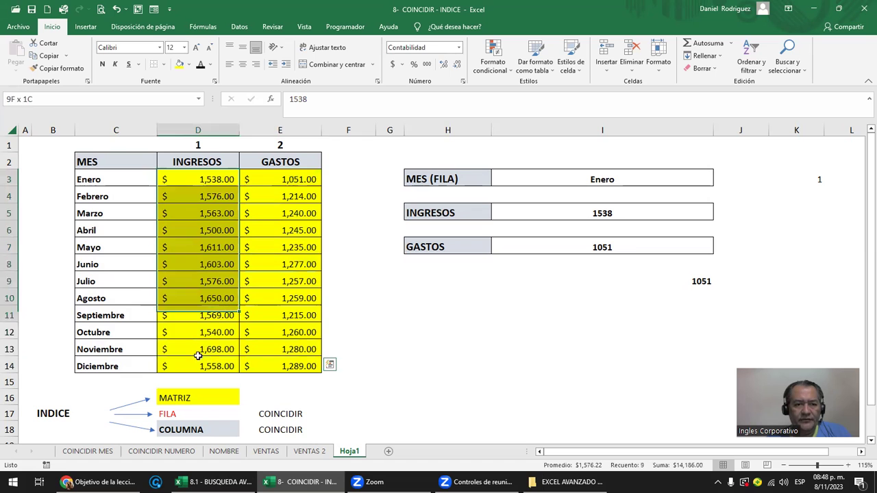
click(441, 245)
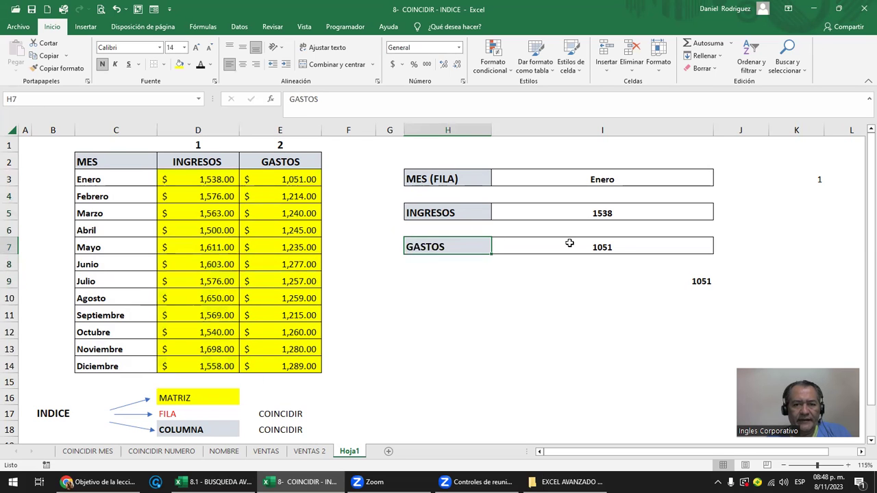
drag(304, 179, 298, 378)
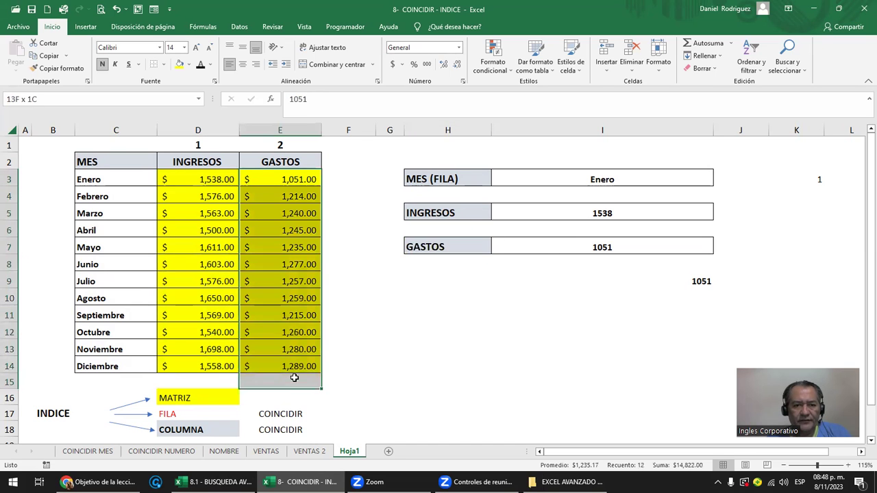
Recheck the I5 arguments D3:D14 and C3:C14, keeping the matrix at D3:D14
click(617, 219)
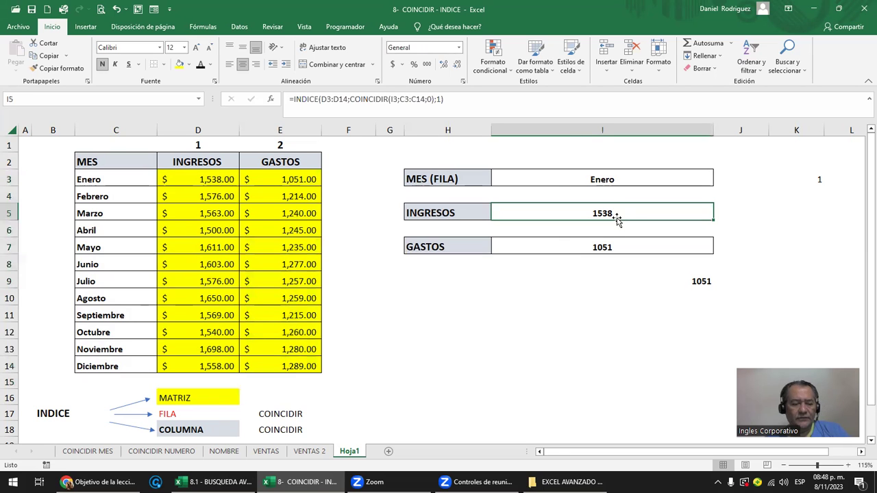
double_click(618, 218)
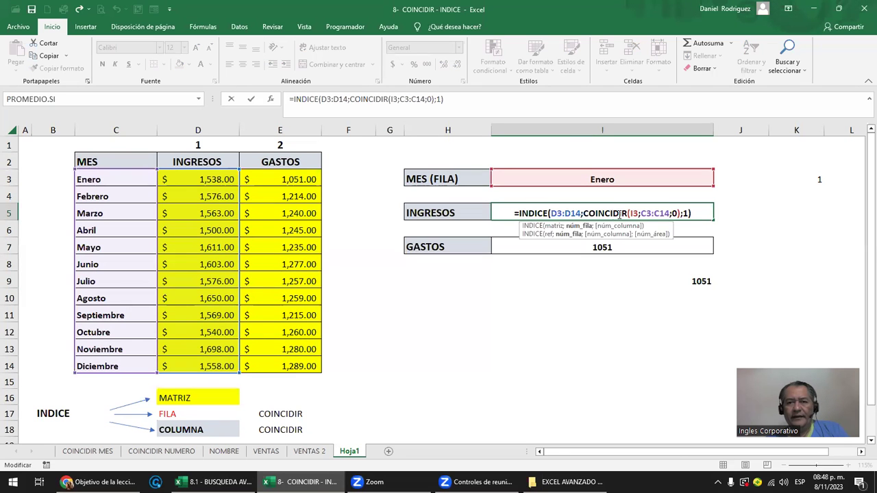
click(562, 213)
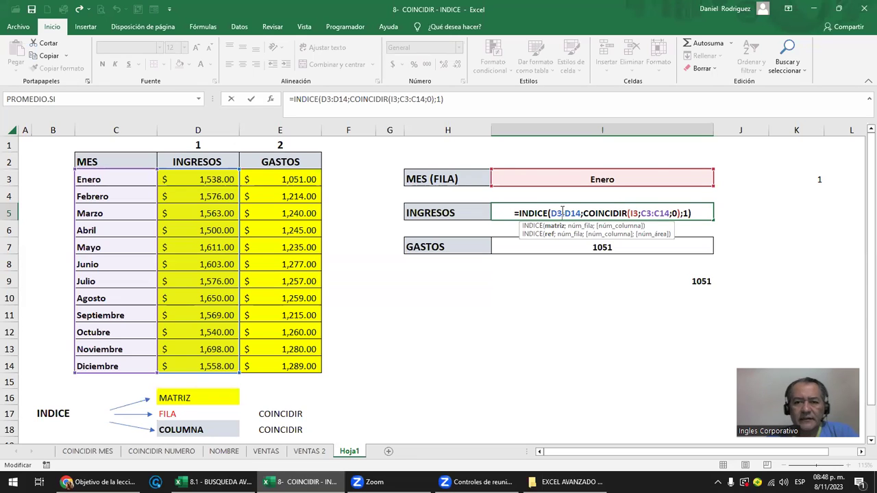
click(659, 213)
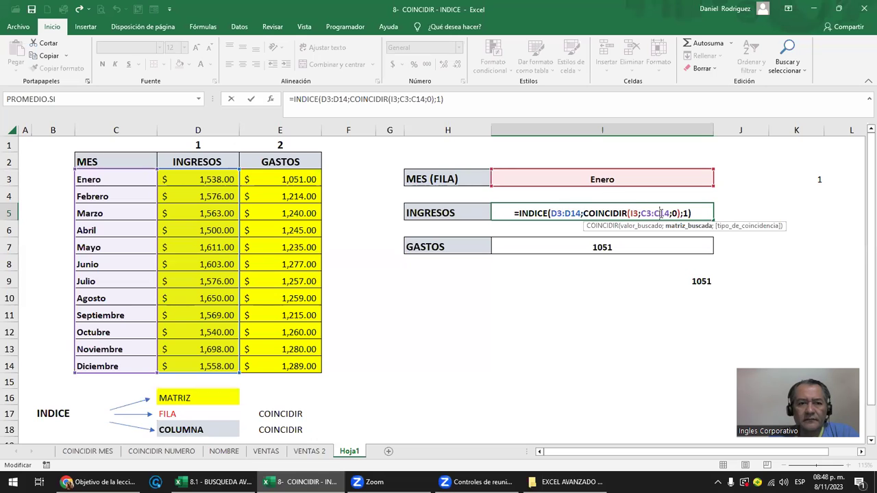
click(566, 213)
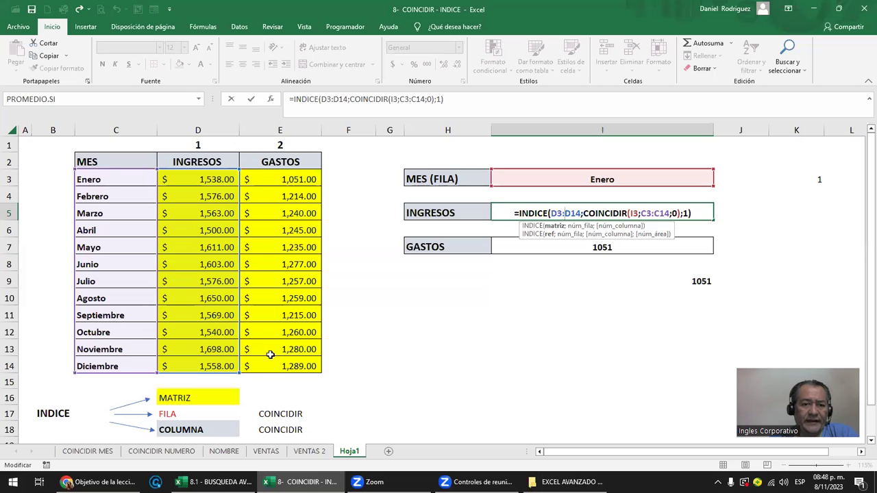
drag(240, 373, 304, 376)
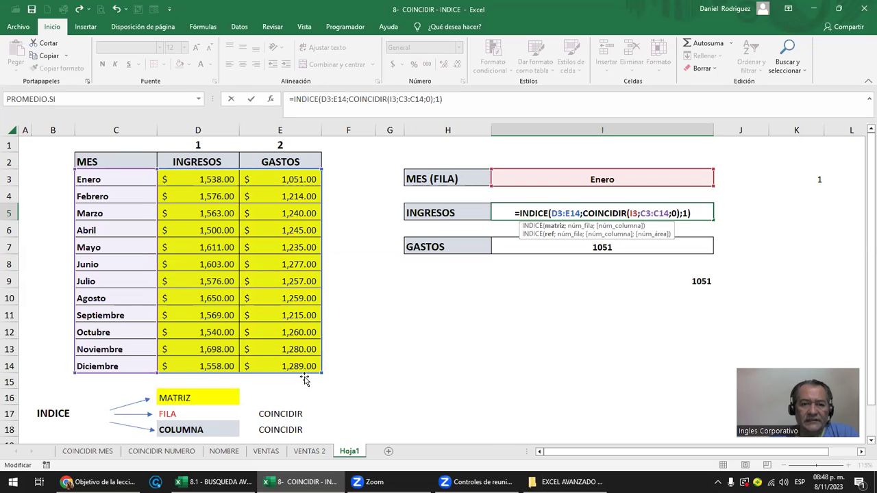
drag(324, 173, 241, 179)
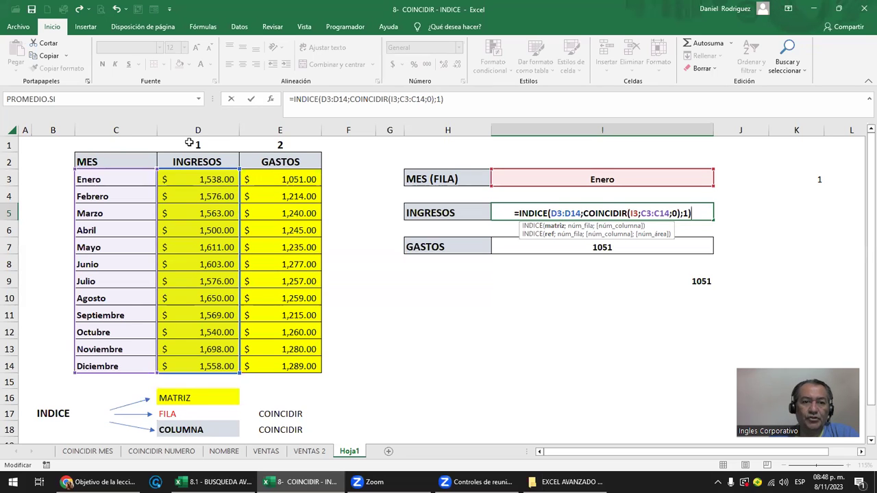
click(684, 213)
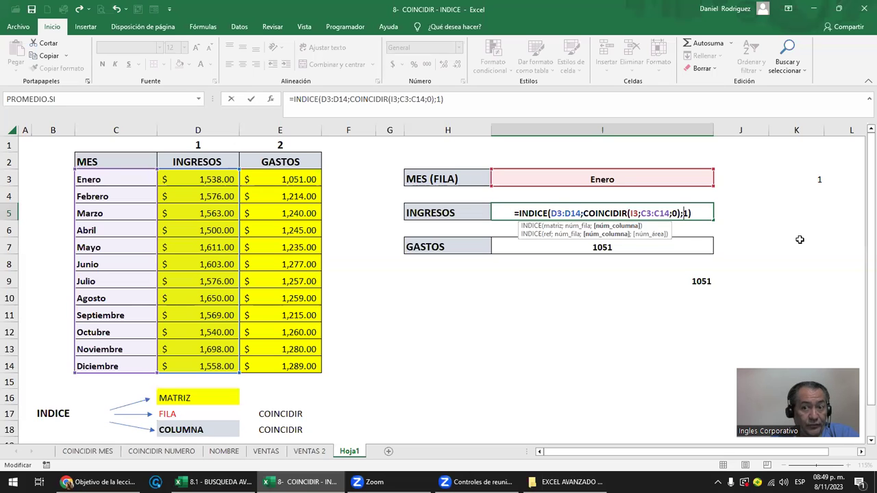
Try column number 2 in INGRESOS with the INDICE range widened to D3:E14
key(Delete)
text(2)
key(ctrl+Return)
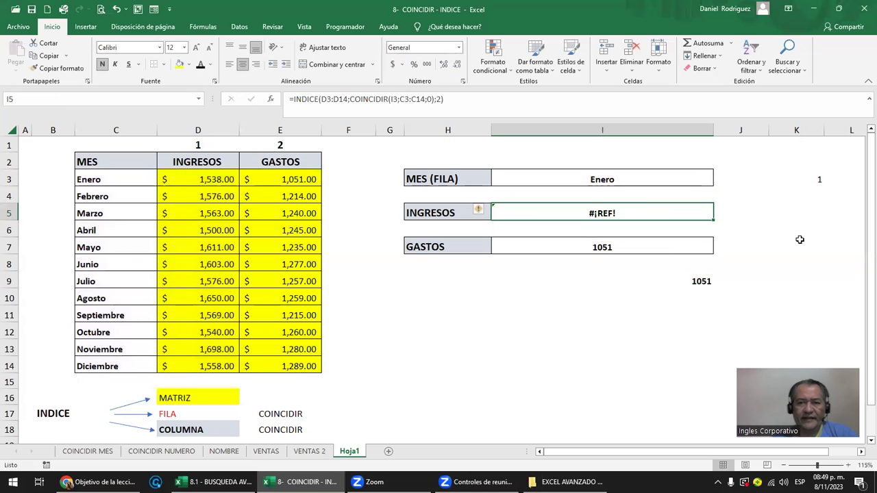
key(F2)
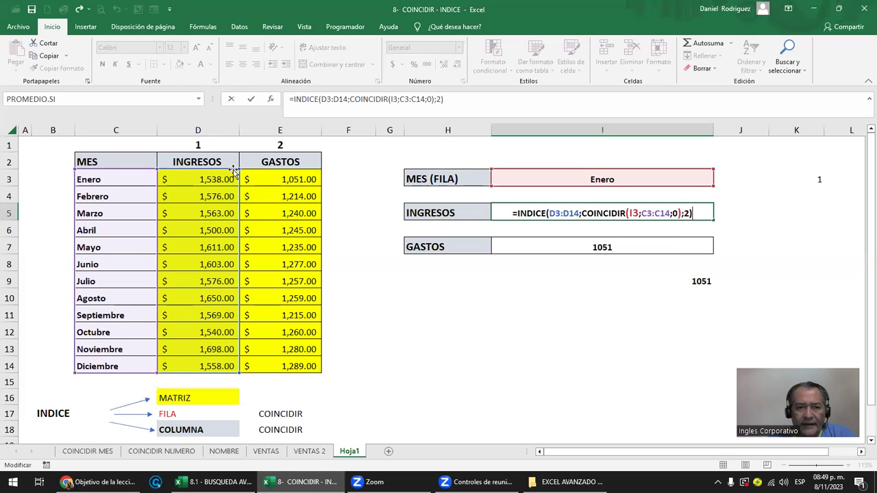
drag(238, 168, 305, 171)
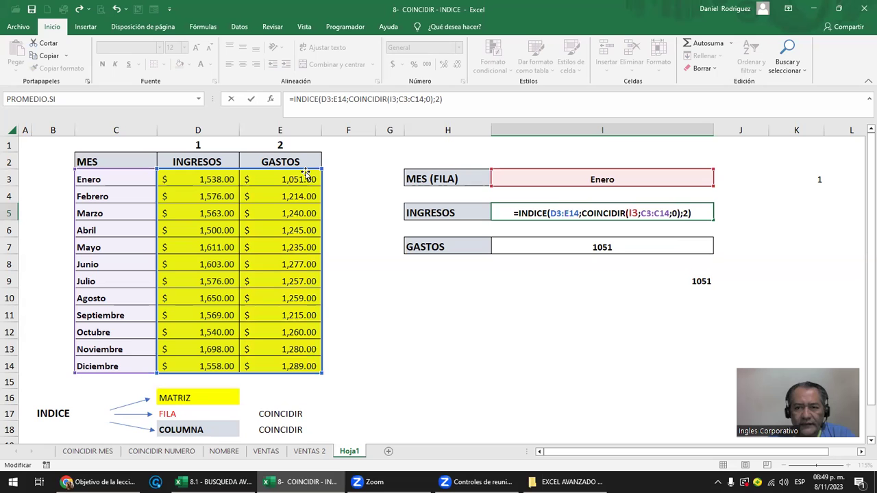
key(ctrl+Return)
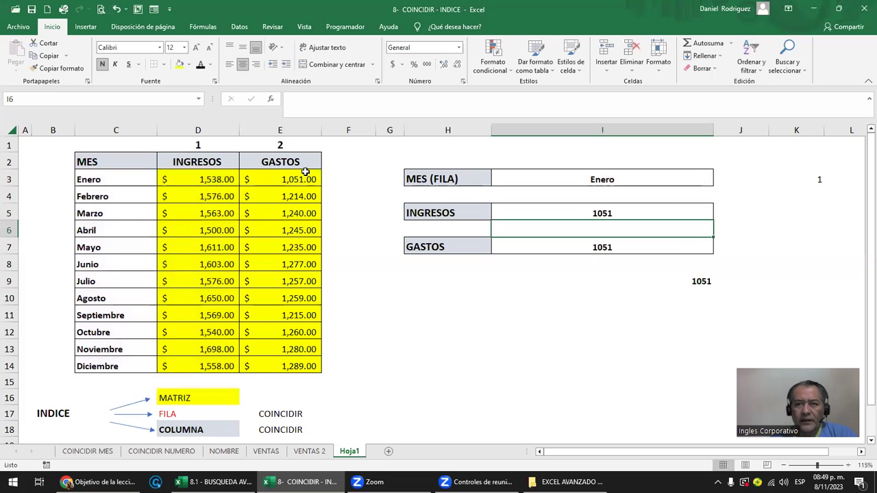
Set the INGRESOS column number back to 1
key(F2)
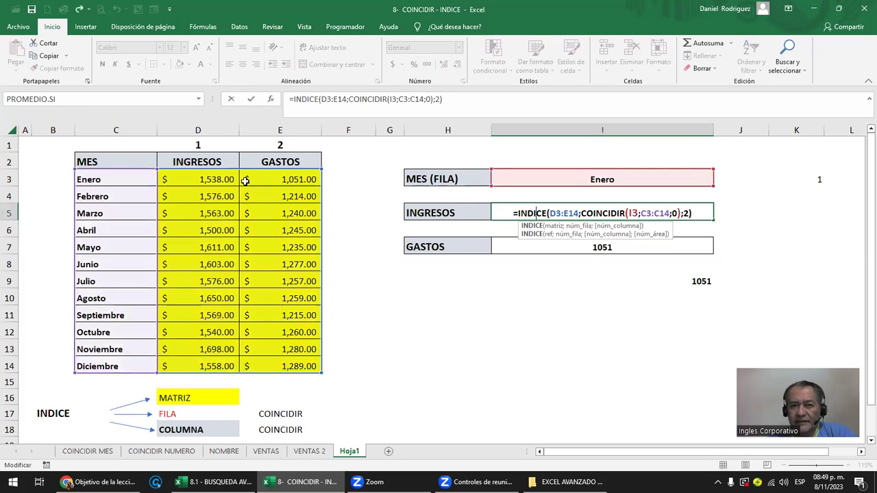
double_click(685, 213)
text(1)
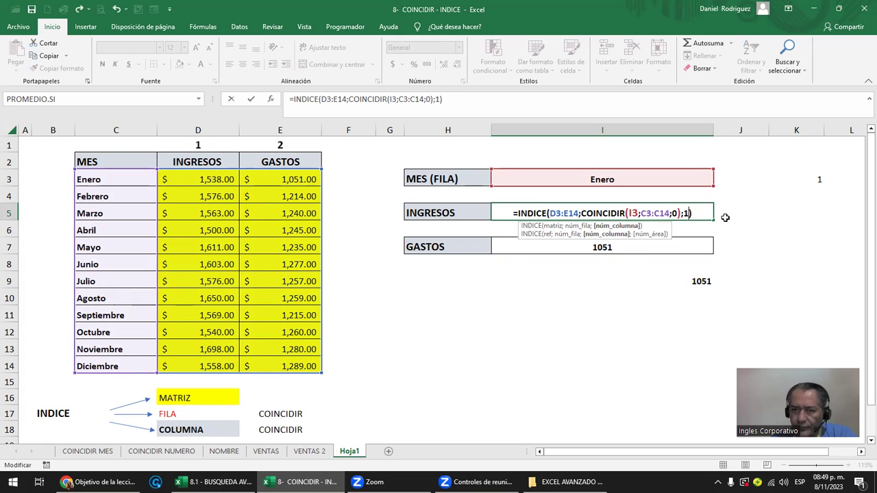
key(Return)
key(Up)
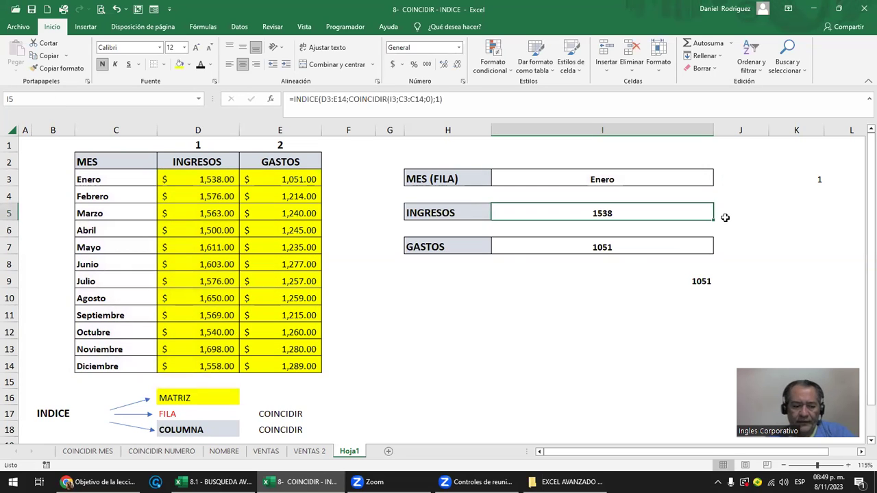
key(F2)
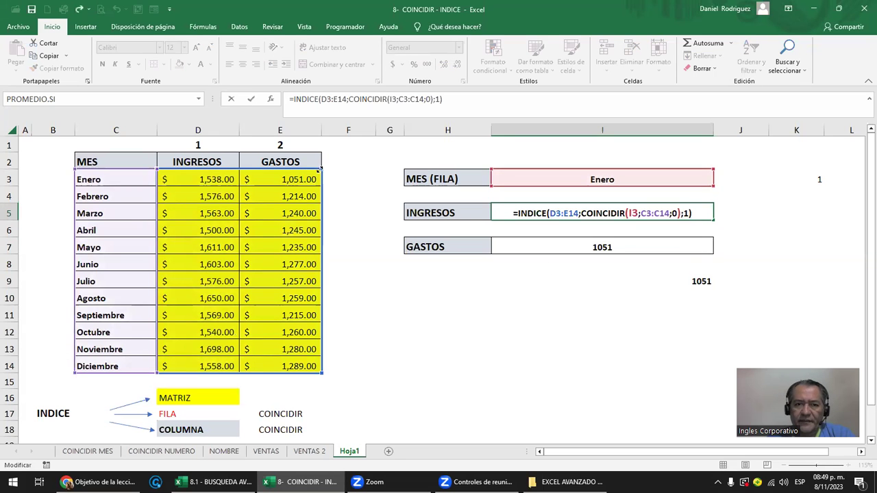
Shrink the INDICE range to D3:D14 and remove the column number, keeping 1538
drag(321, 167, 245, 169)
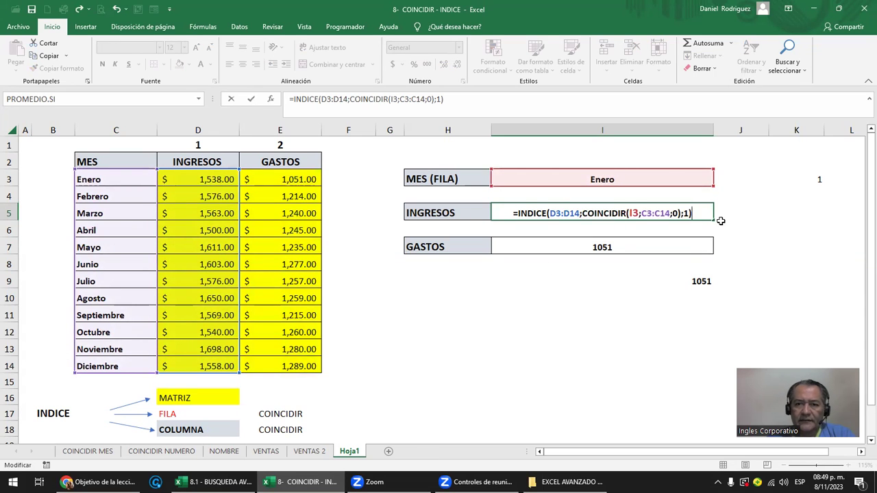
click(680, 213)
key(Right)
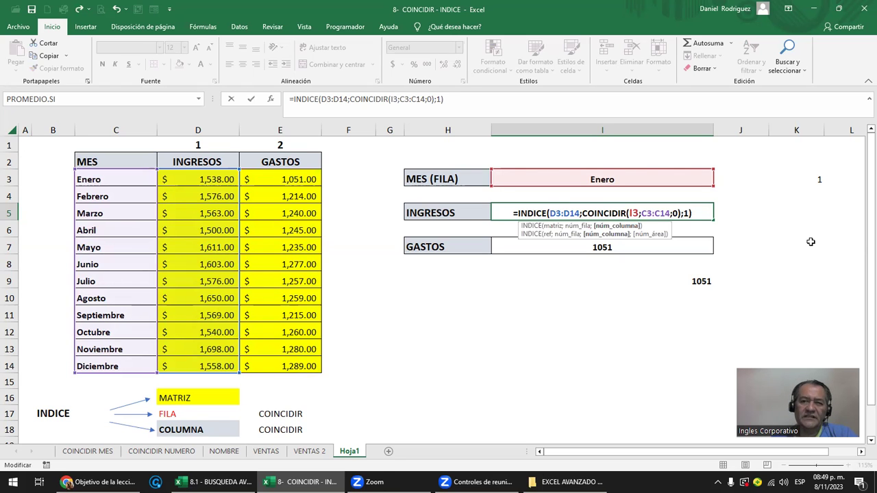
key(Delete)
key(Return)
key(Up)
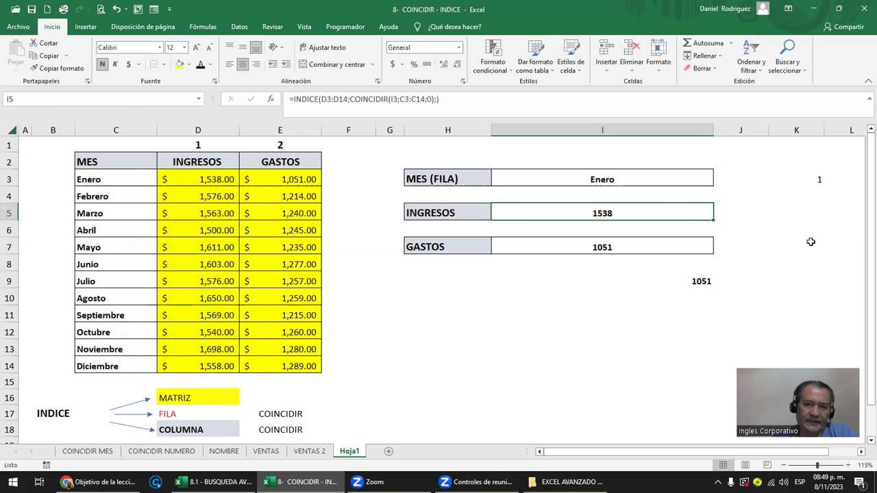
key(F2)
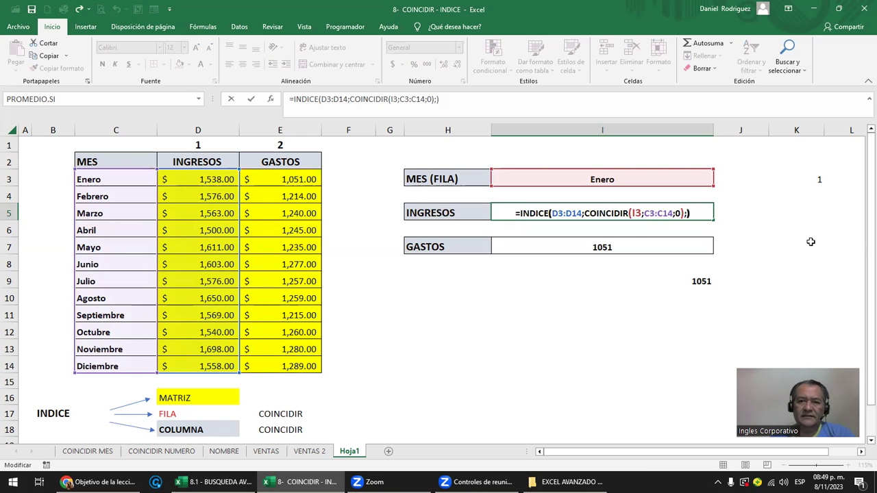
Leave the INGRESOS formula in I5 without a column number, showing 1538
key(Left)
key(Left)
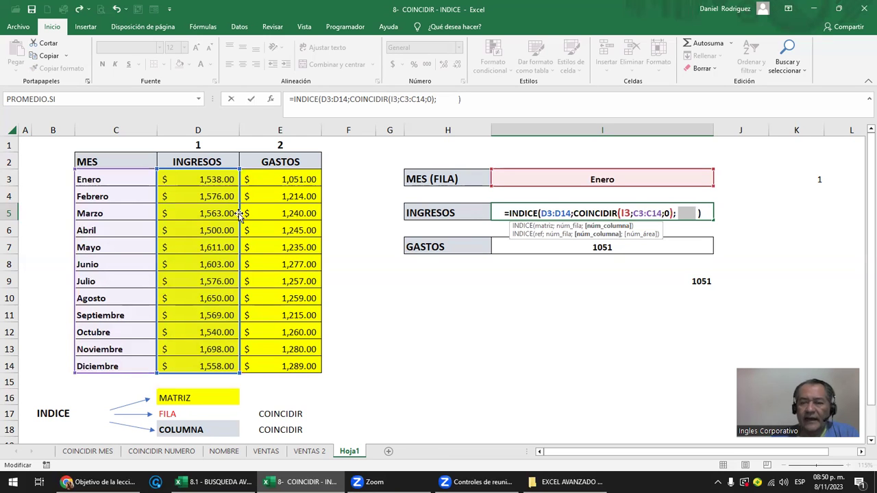
text(1)
key(Return)
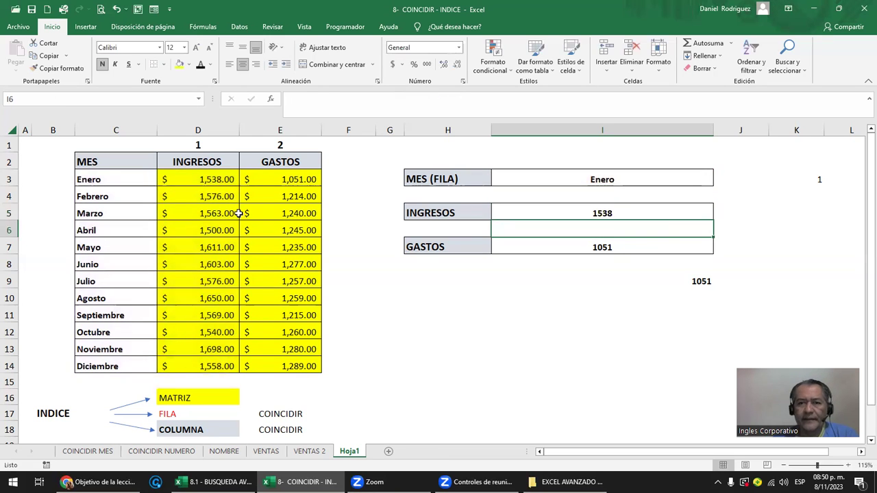
key(Up)
key(F2)
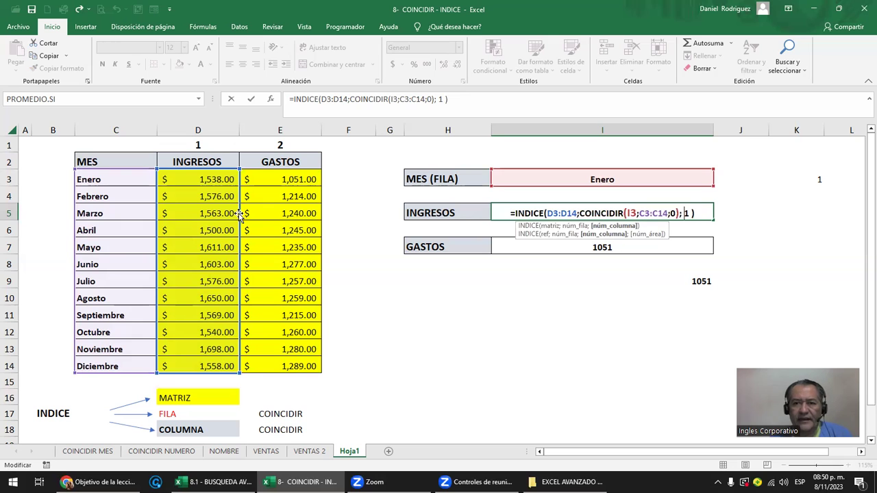
key(Left)
key(BackSpace)
key(BackSpace)
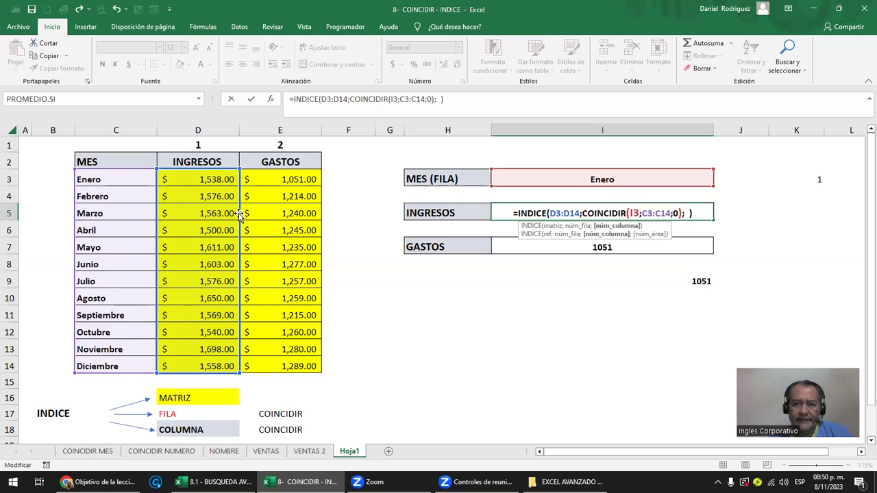
key(Return)
Make the GASTOS formula in I7 use column 2 of D3:E14, showing 1051
key(Up)
key(Down)
key(Down)
key(F2)
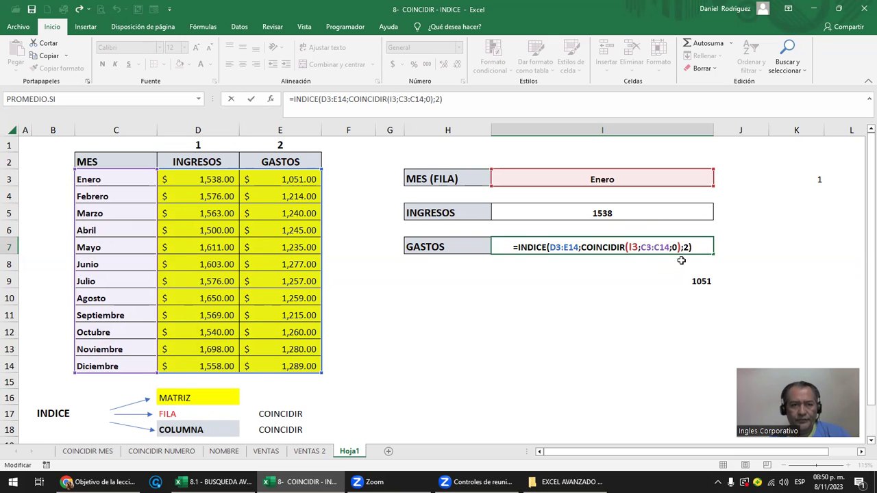
click(419, 335)
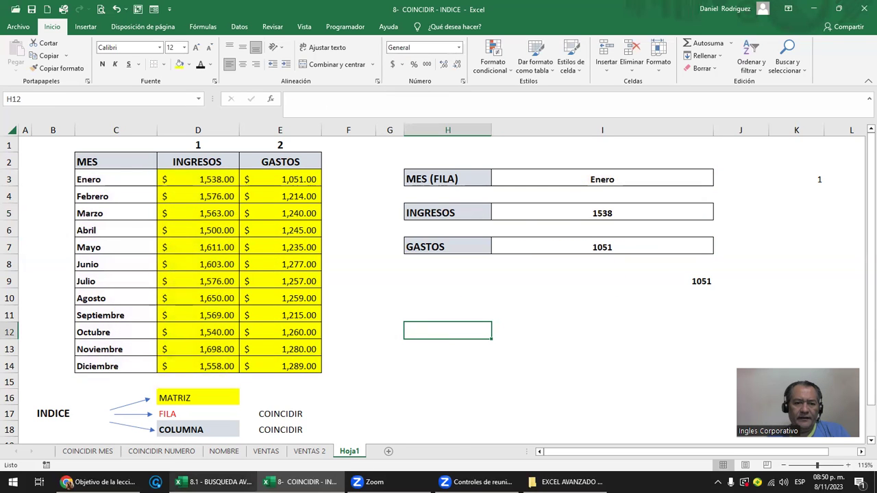
click(216, 482)
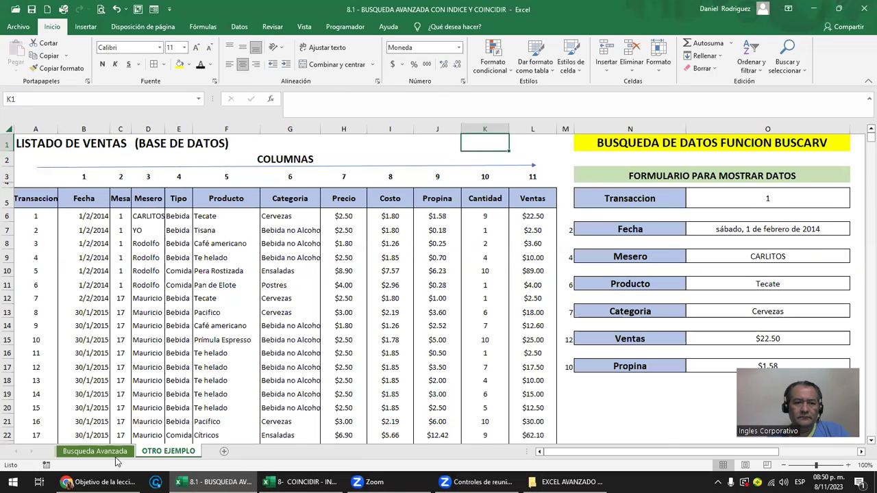
Open the Busqueda Avanzada sheet and bring the vendor-by-month sales table into view
click(114, 457)
click(218, 351)
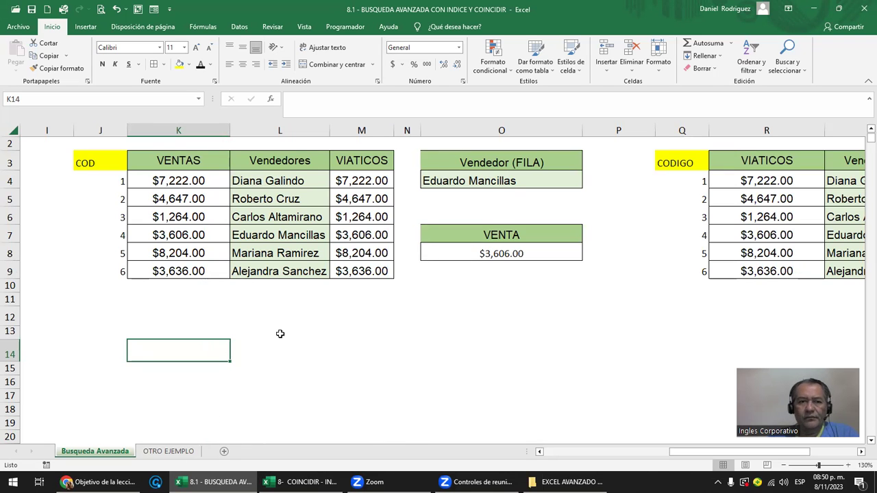
scroll(274, 336, up, 1)
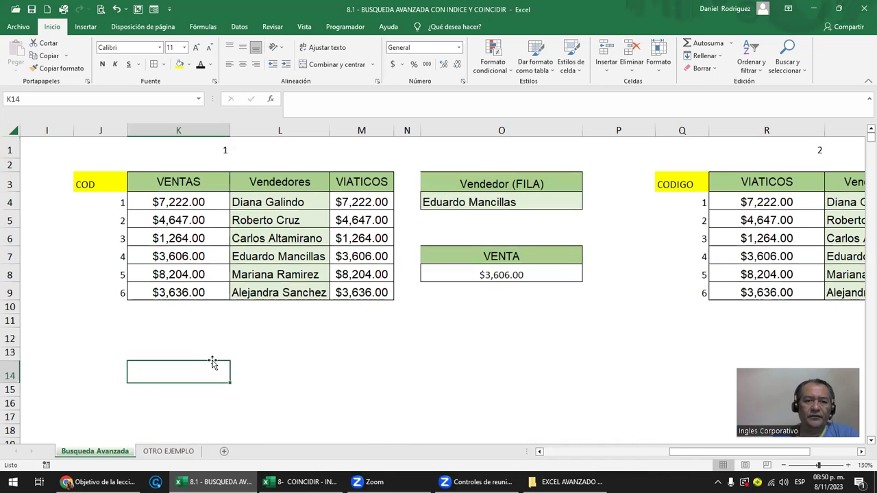
key(Left)
key(Left)
key(Left)
key(Left)
key(Left)
key(Left)
key(Left)
key(Left)
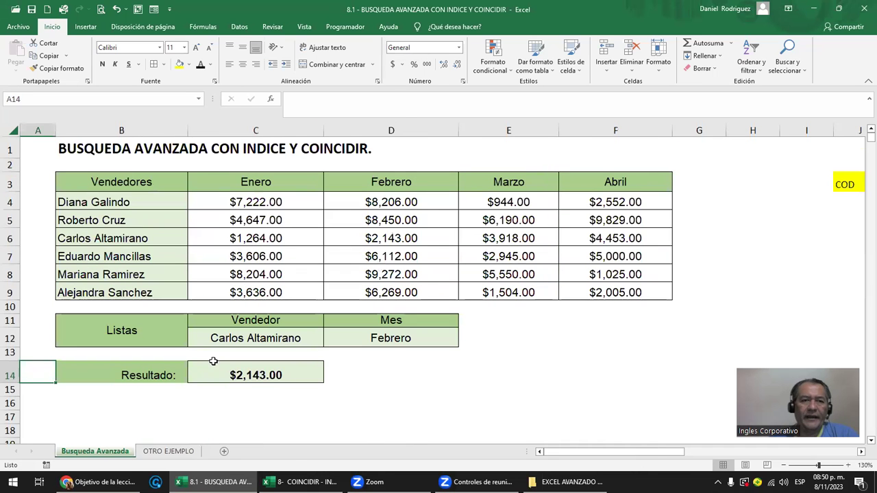
click(209, 205)
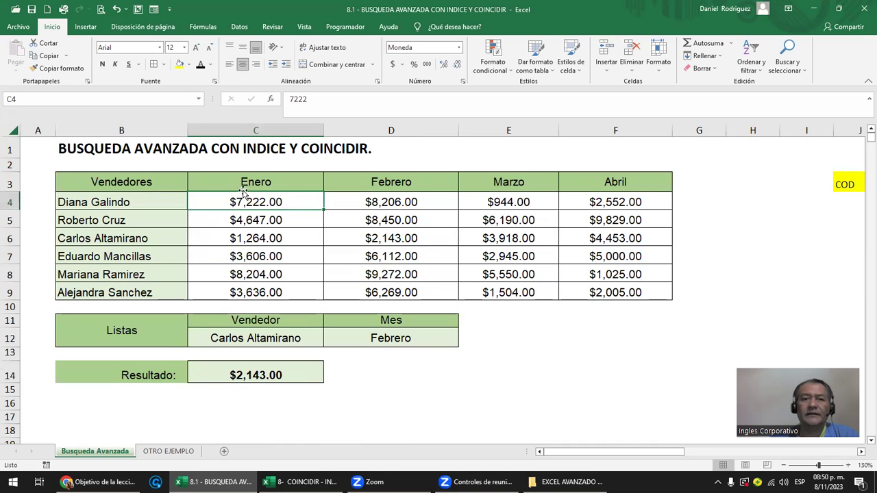
click(230, 182)
Highlight the vendor names, the Enero–Abril headers, and the sales amounts C4:F9
click(146, 202)
drag(142, 243, 141, 293)
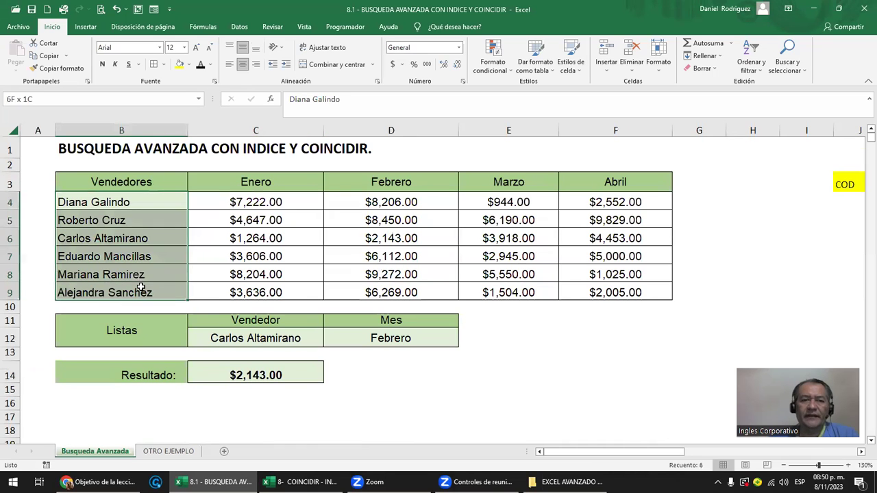
drag(247, 182, 615, 179)
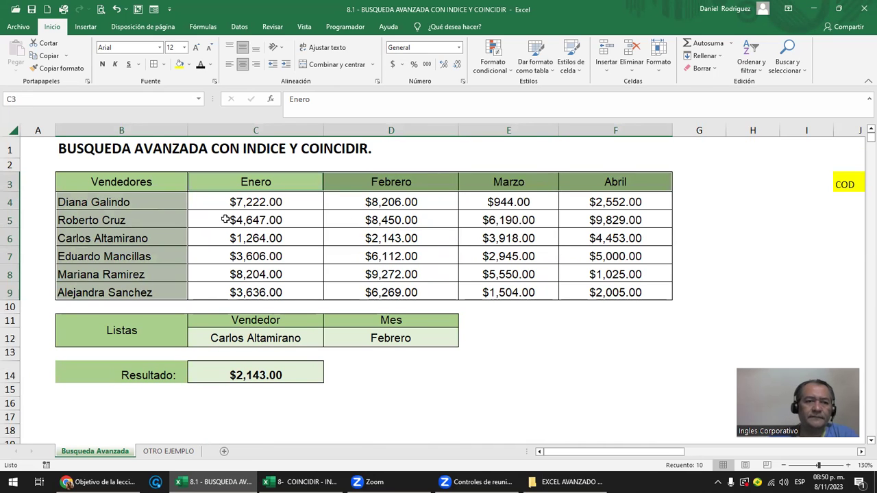
click(149, 204)
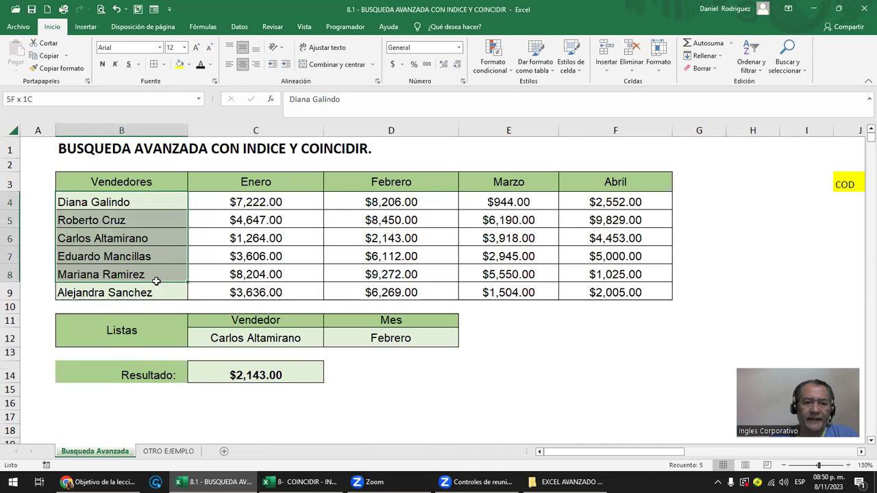
drag(149, 204, 140, 293)
click(261, 185)
drag(345, 177, 613, 180)
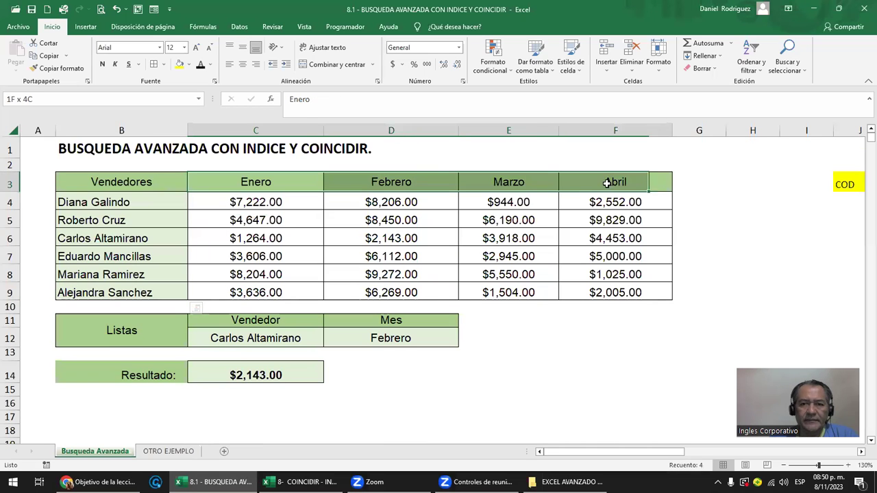
drag(258, 201, 259, 219)
drag(501, 236, 638, 288)
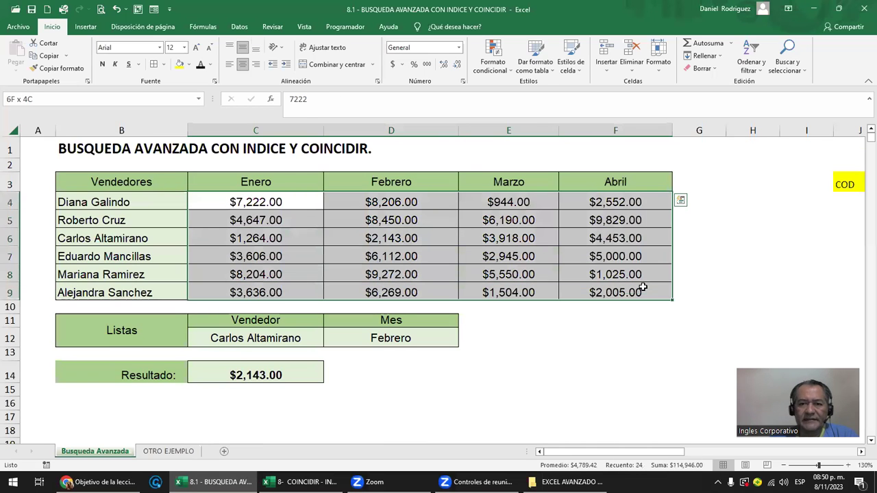
click(211, 65)
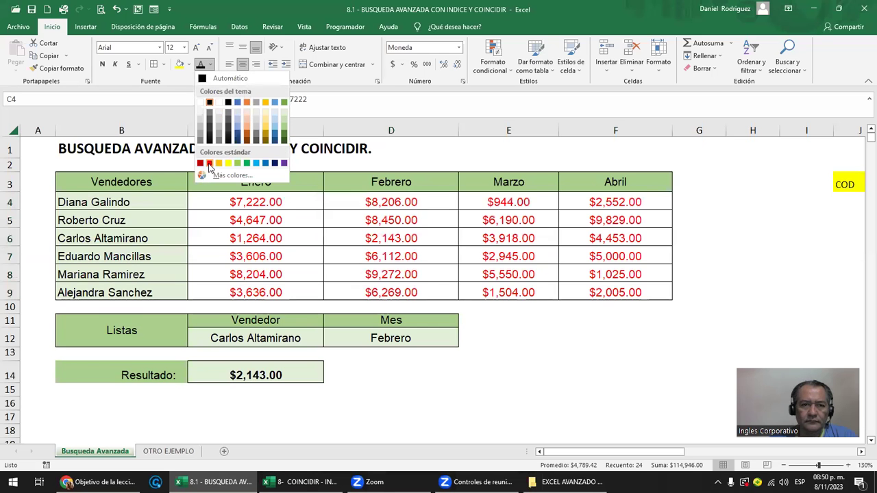
click(209, 162)
click(565, 396)
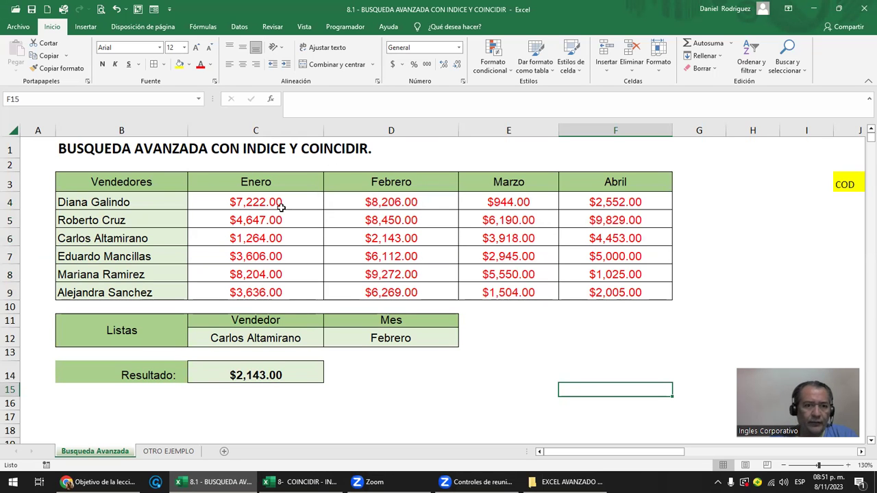
click(287, 339)
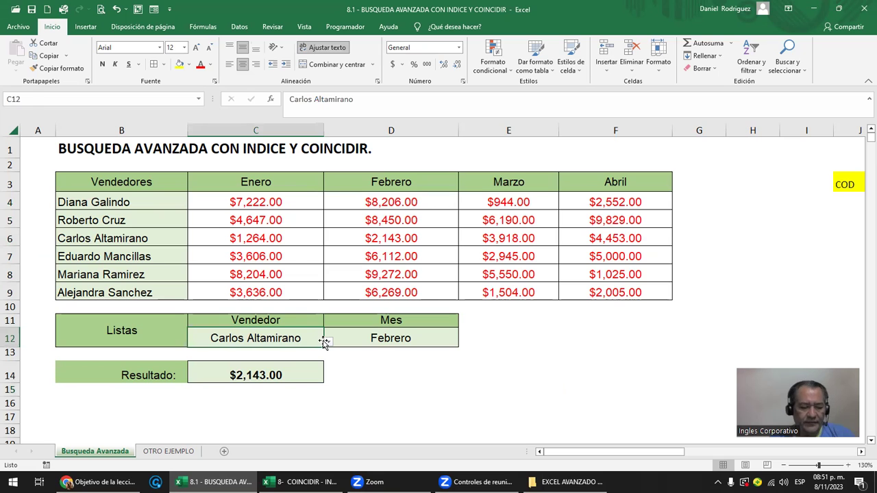
drag(322, 340, 324, 341)
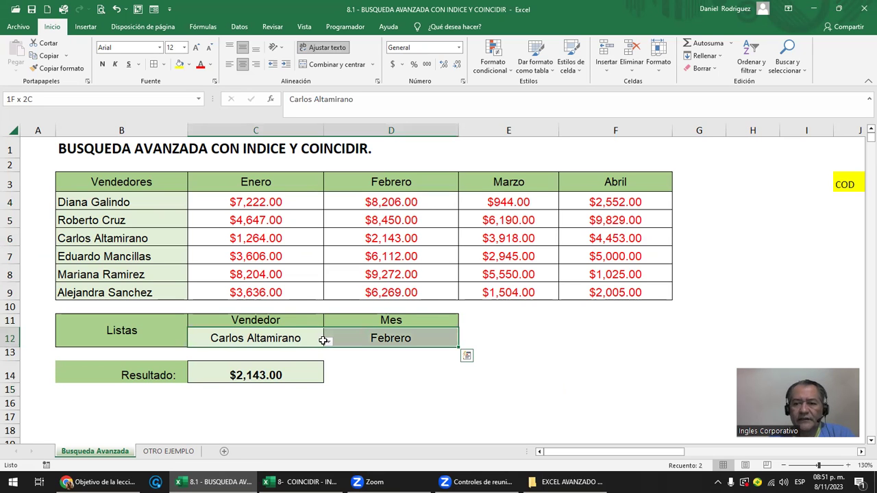
Review the C12 vendor choice and highlight vendor names B4:B9 and month headers C3:F3
click(288, 339)
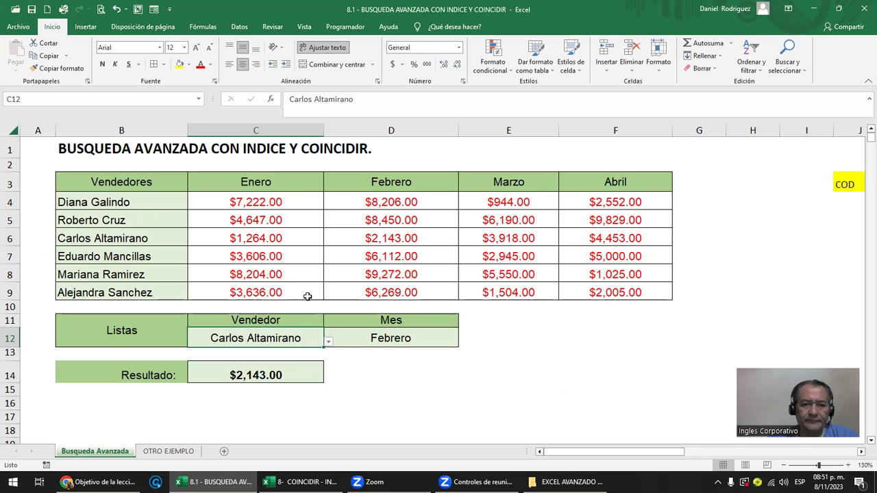
click(328, 343)
click(328, 342)
drag(143, 204, 148, 293)
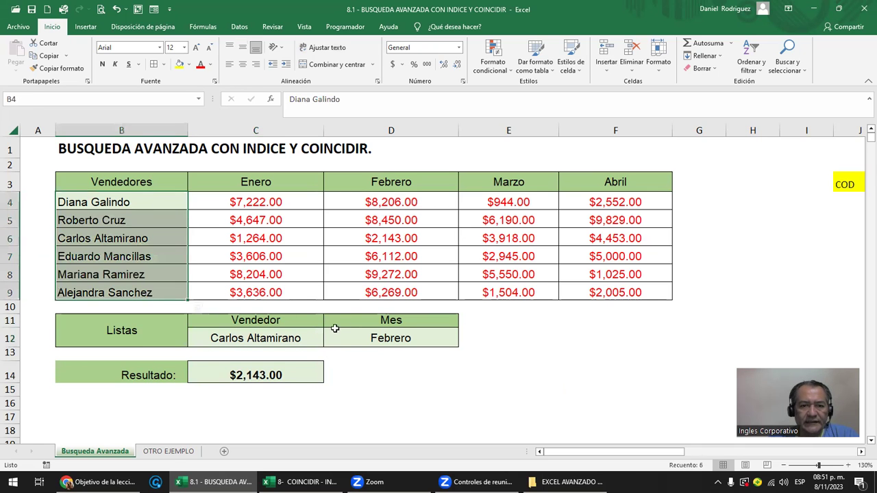
click(367, 333)
drag(255, 182, 611, 182)
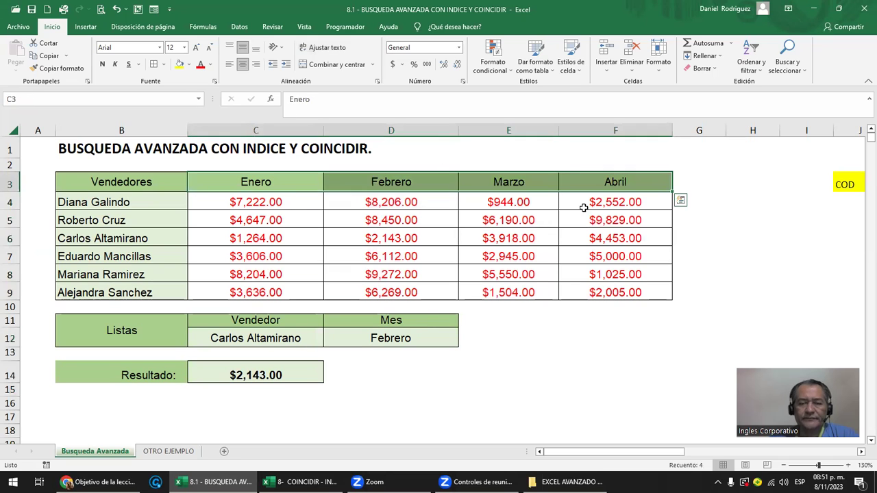
Clear the existing lookup formula from the Resultado cell C14
click(354, 368)
click(304, 369)
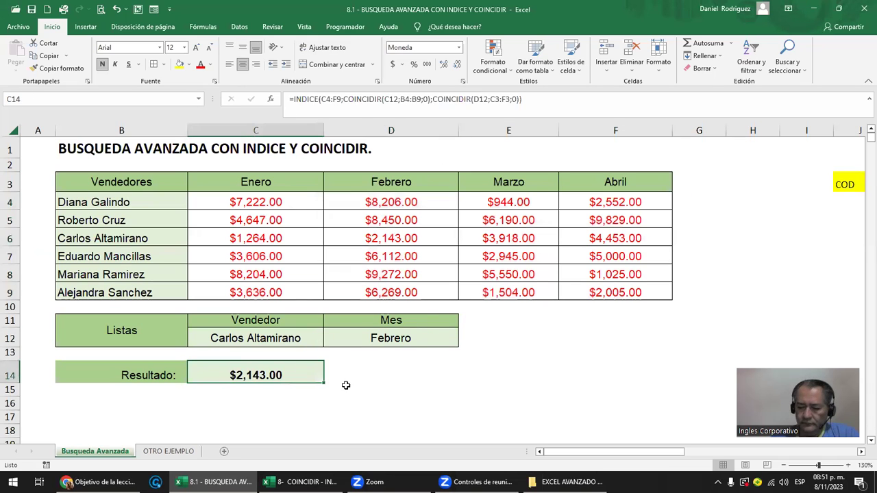
key(Delete)
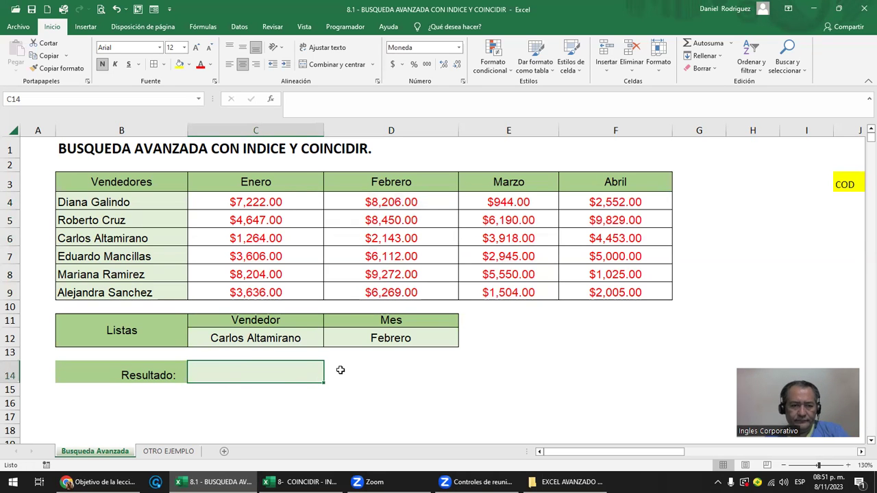
Colour the Resultado: label in B14 red
click(165, 373)
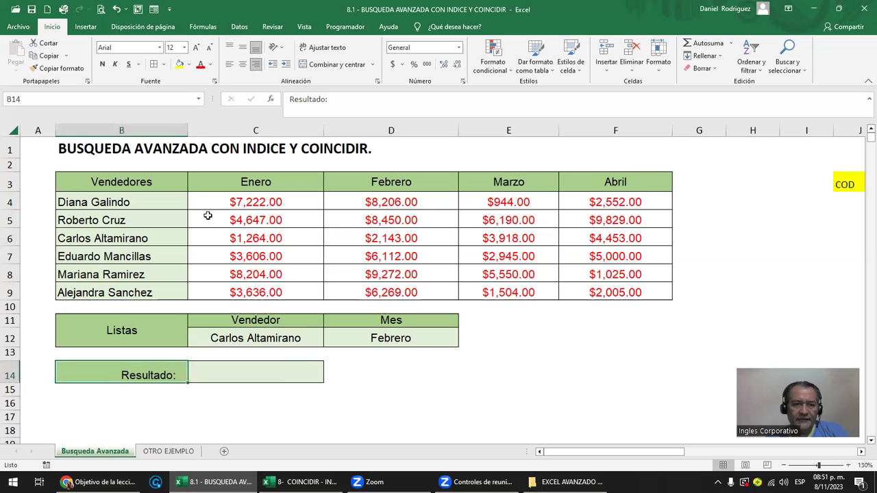
click(198, 64)
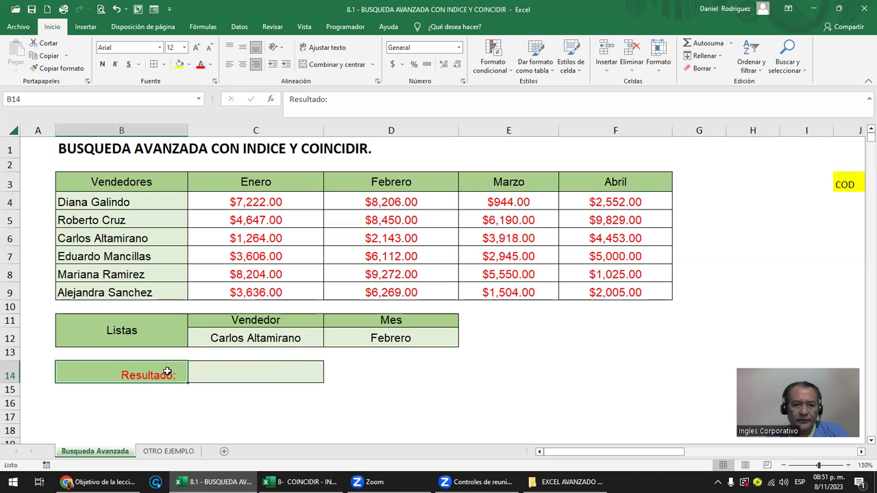
drag(167, 371, 230, 372)
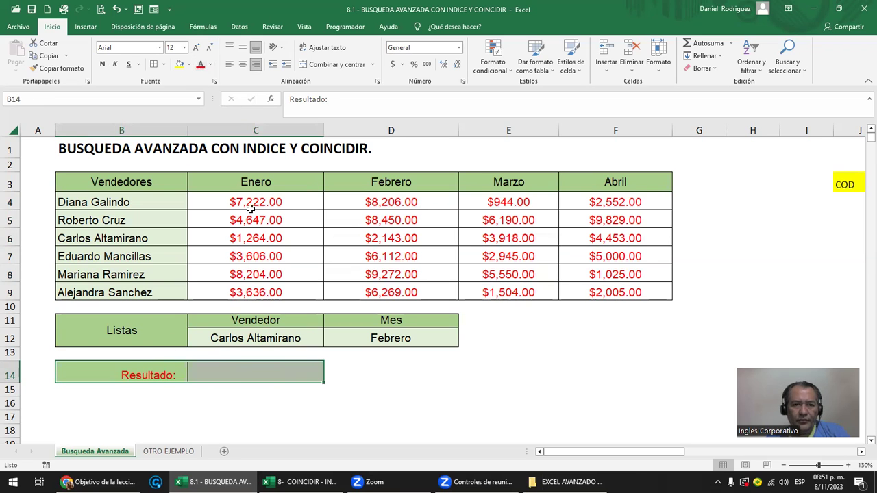
drag(251, 208, 617, 293)
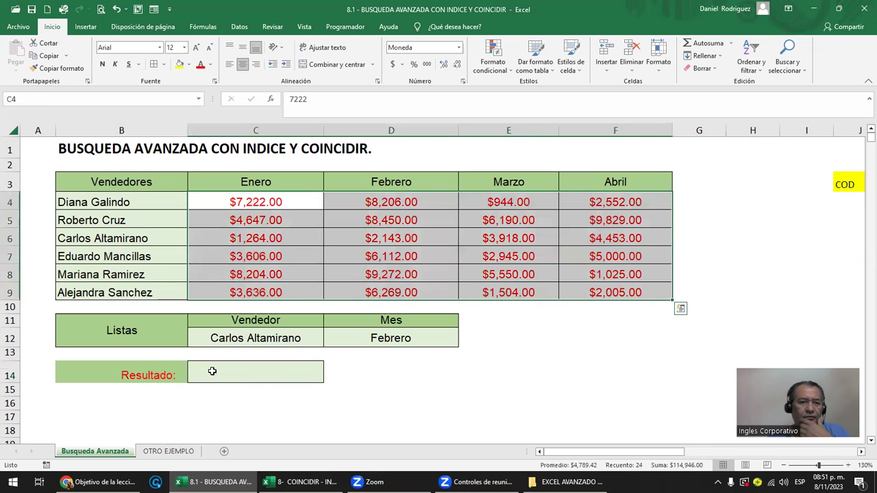
Start the C14 formula as =INDICE over the sales range C4:F9
click(212, 371)
text(=)
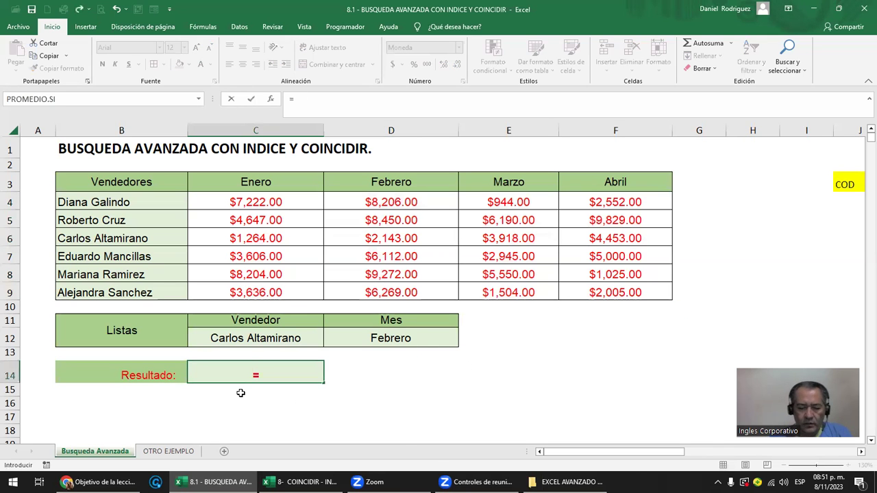
text(IN)
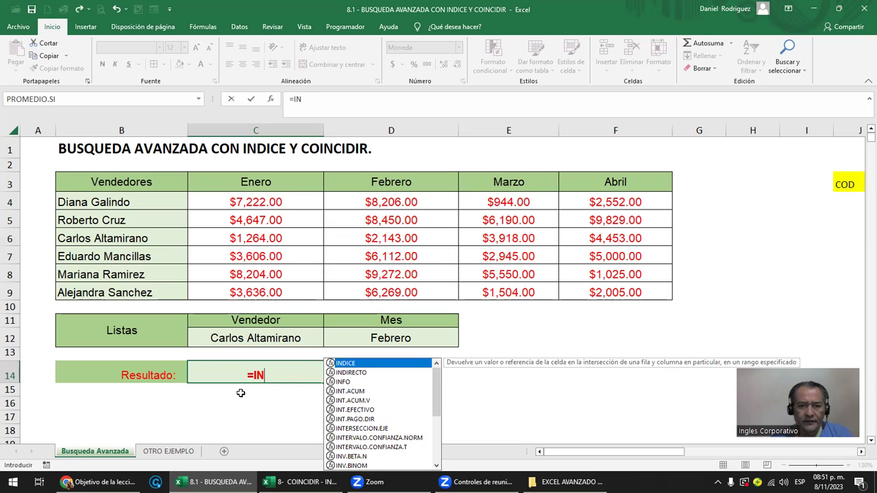
text(D)
key(Tab)
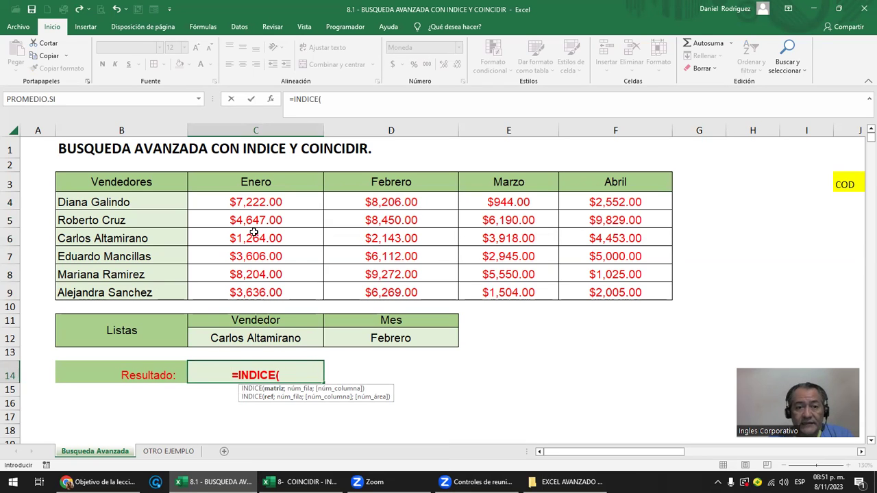
drag(255, 202, 592, 292)
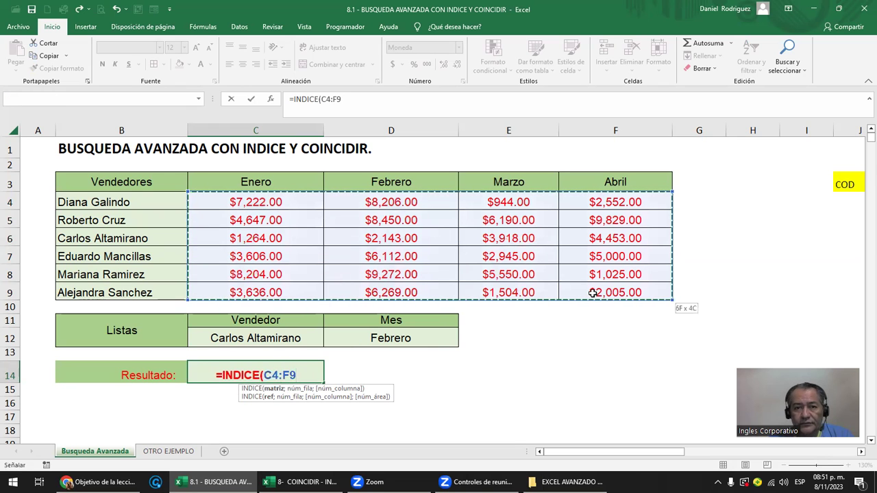
Add the vendor-row match COINCIDIR(C12;B4:B9;0) and begin a second COINCIDIR
text(;)
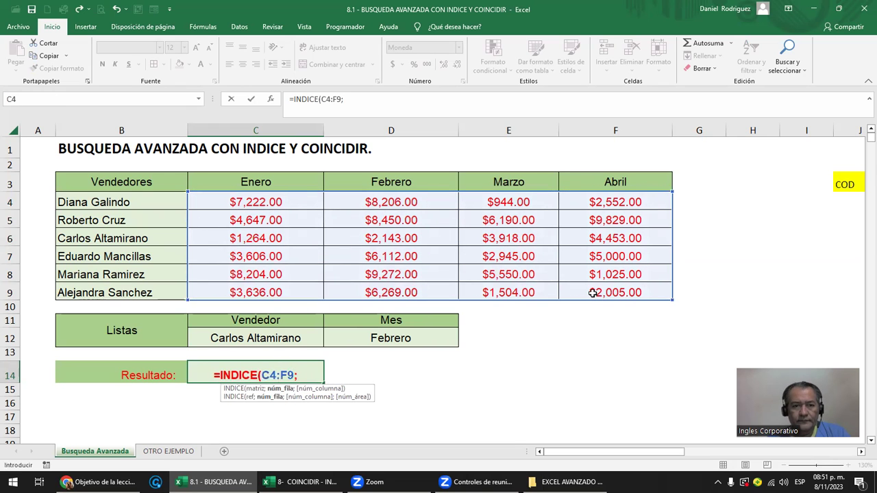
text(COIN)
key(Tab)
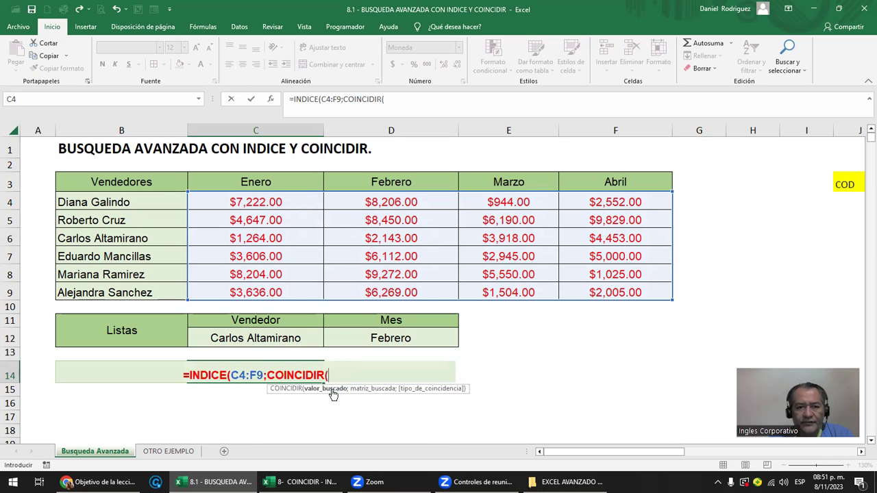
click(272, 341)
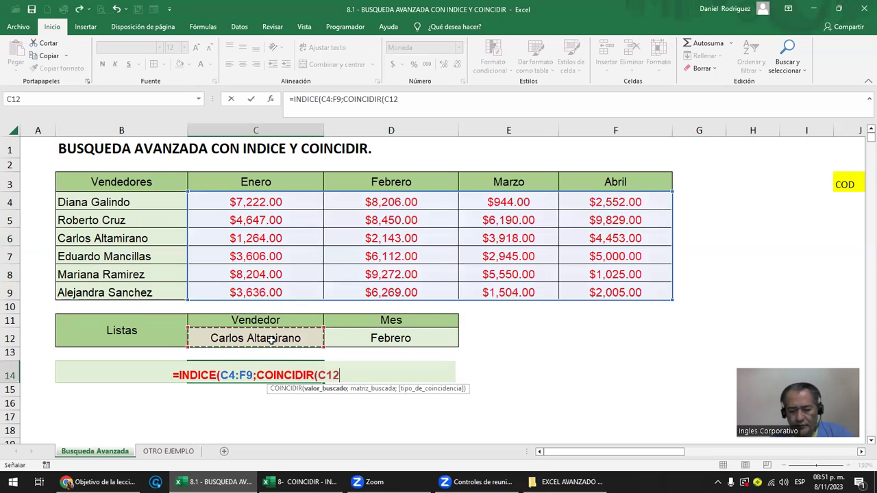
text(;)
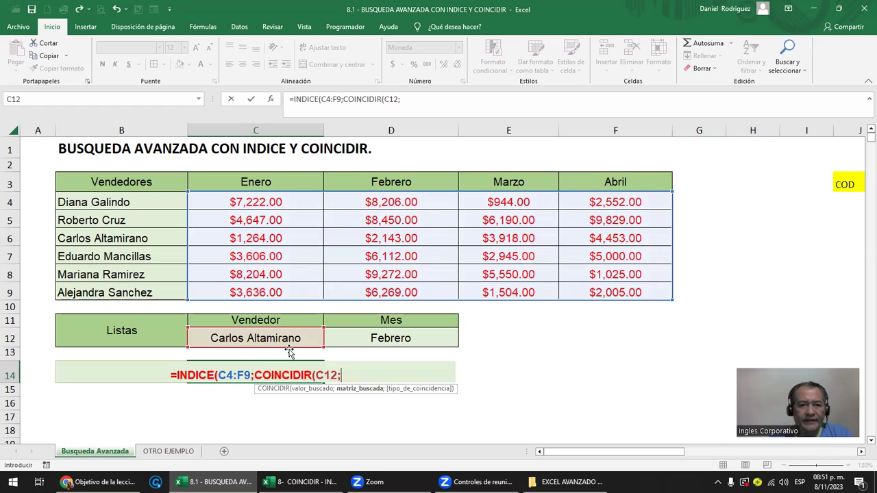
drag(126, 204, 126, 293)
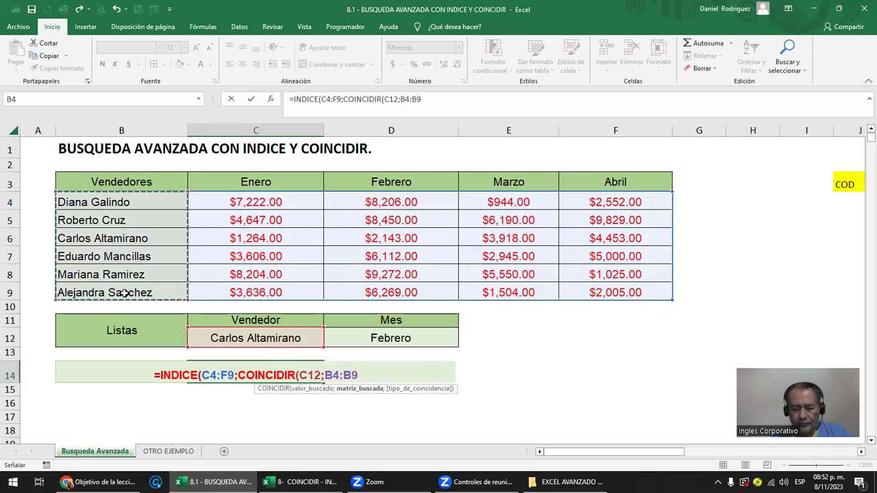
text(;)
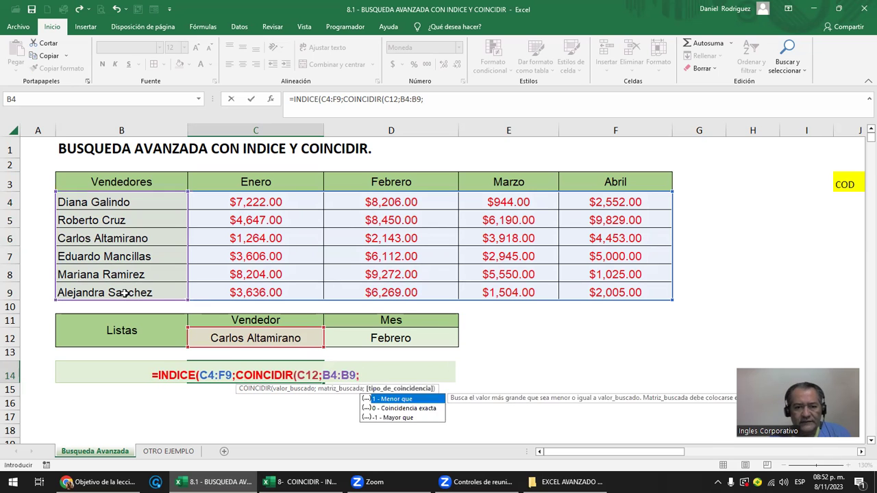
key(Down)
key(Tab)
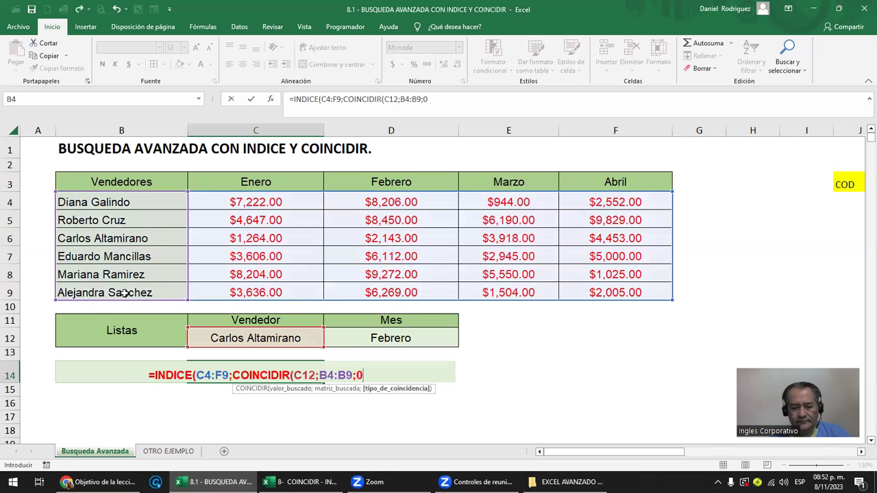
text())
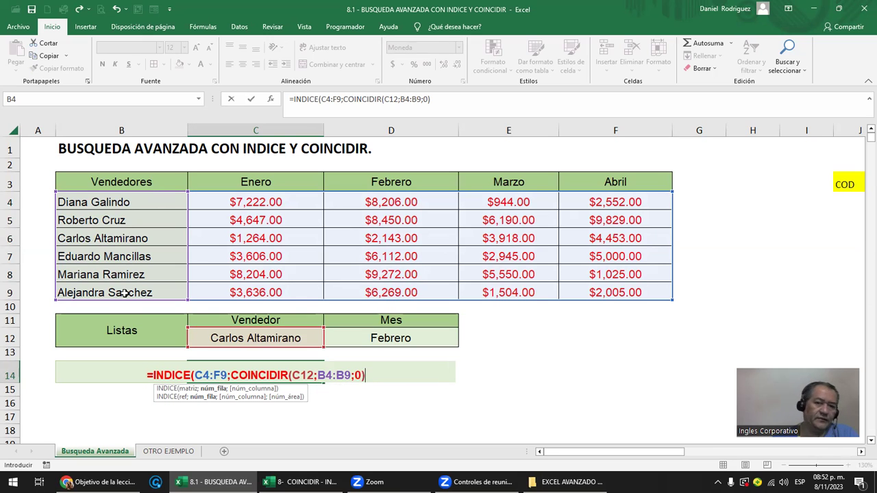
text(;)
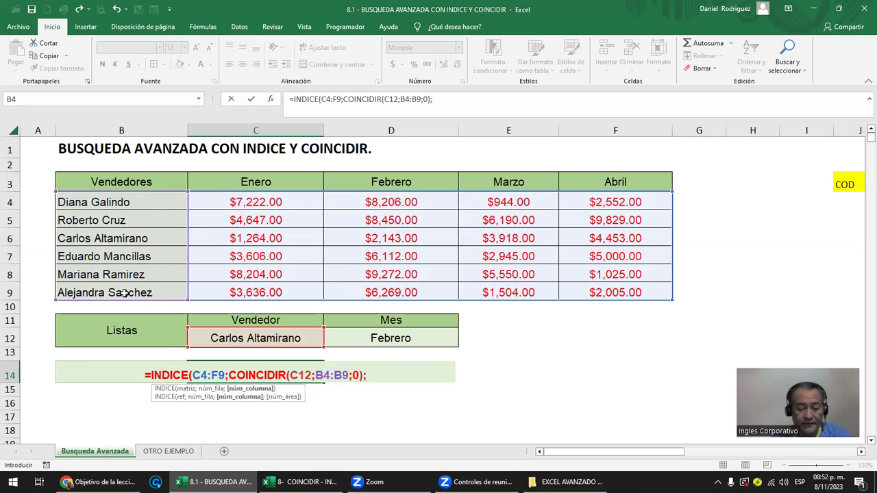
text(COIN)
Complete C14 with the month match COINCIDIR(D12;C3:F3;0), returning $2,143.00 for Febrero
key(Tab)
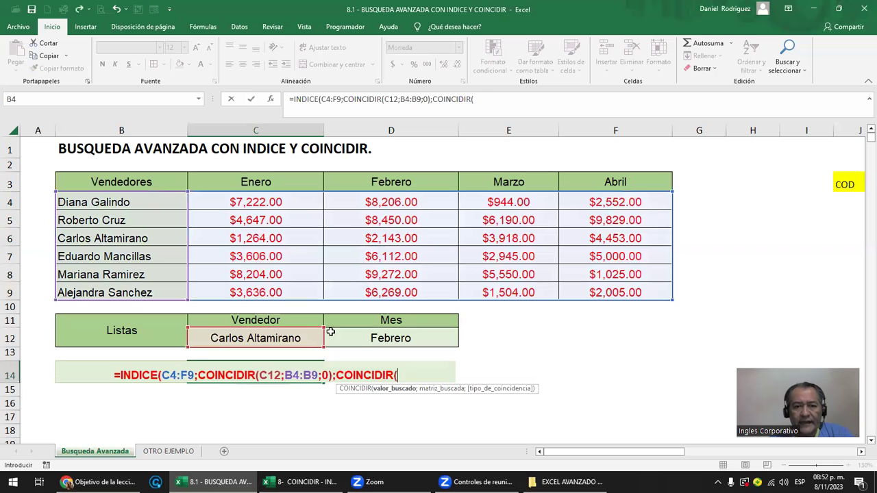
click(413, 333)
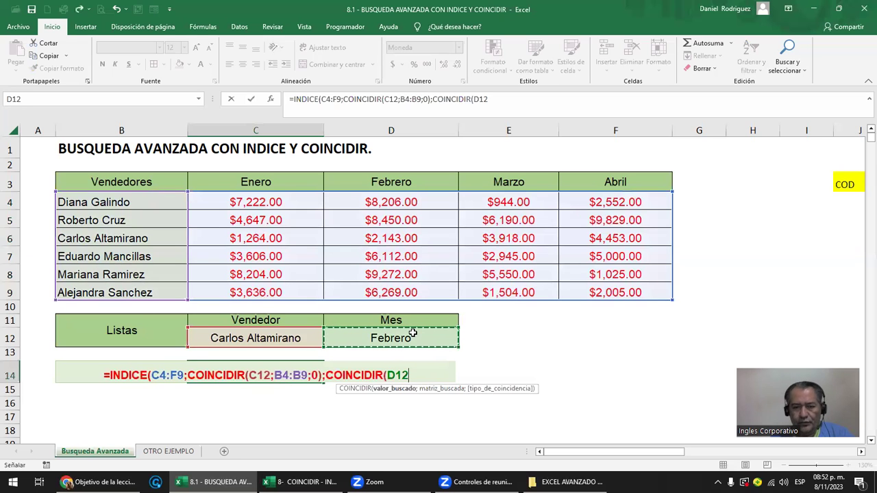
text(;)
drag(241, 179, 629, 190)
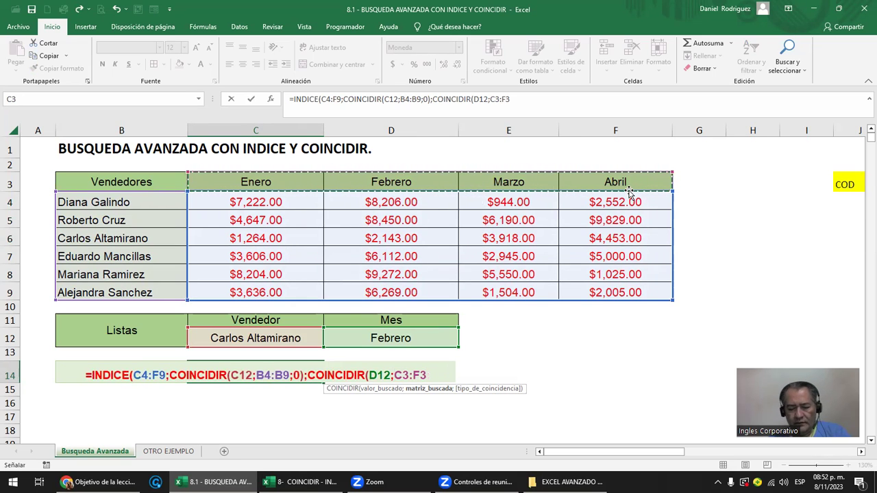
text(;0)
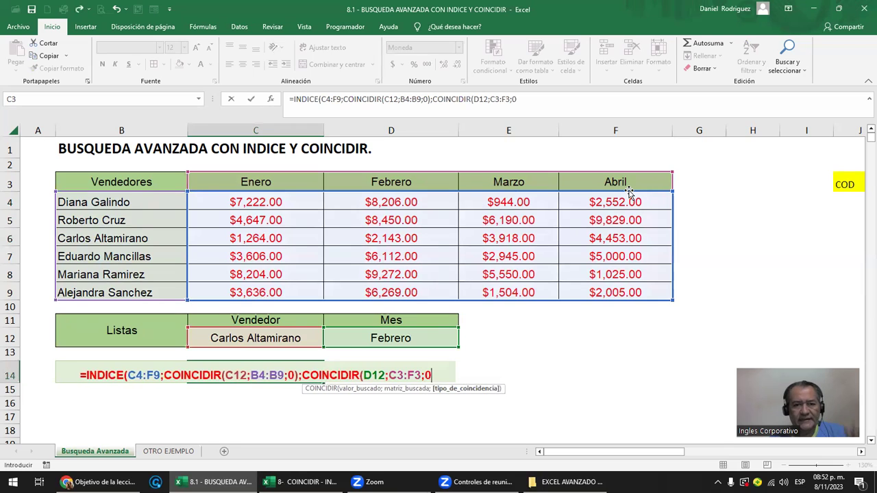
text())
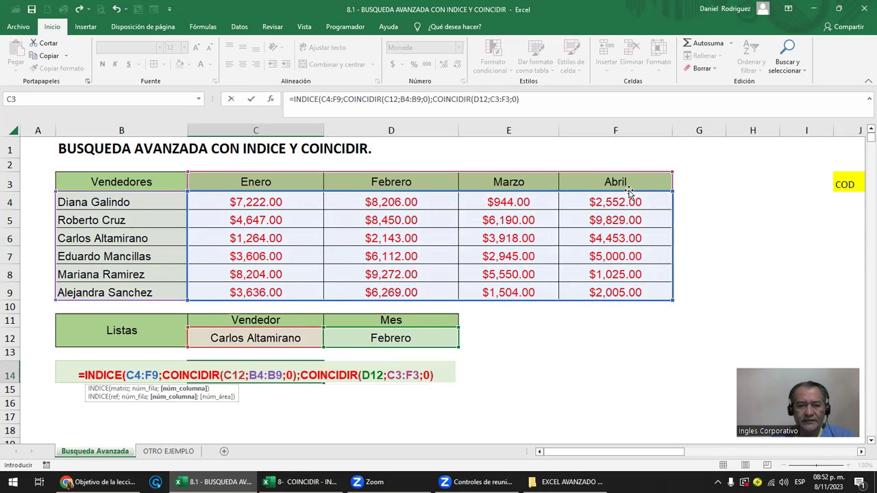
text())
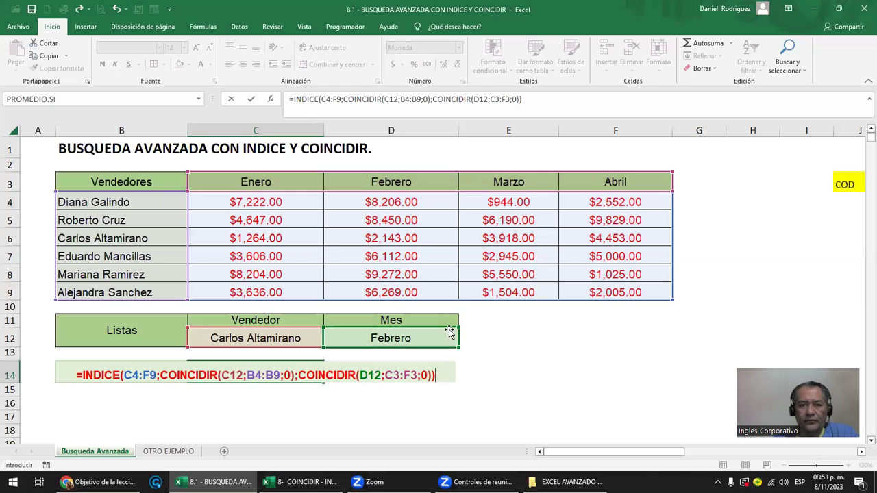
key(ctrl+Return)
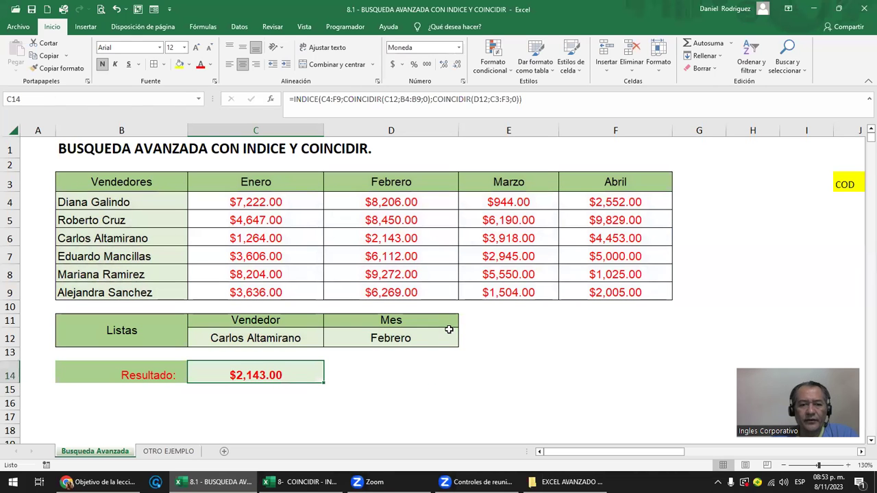
Highlight the matched $2,143.00 value yellow, then undo that highlight
click(114, 251)
click(388, 241)
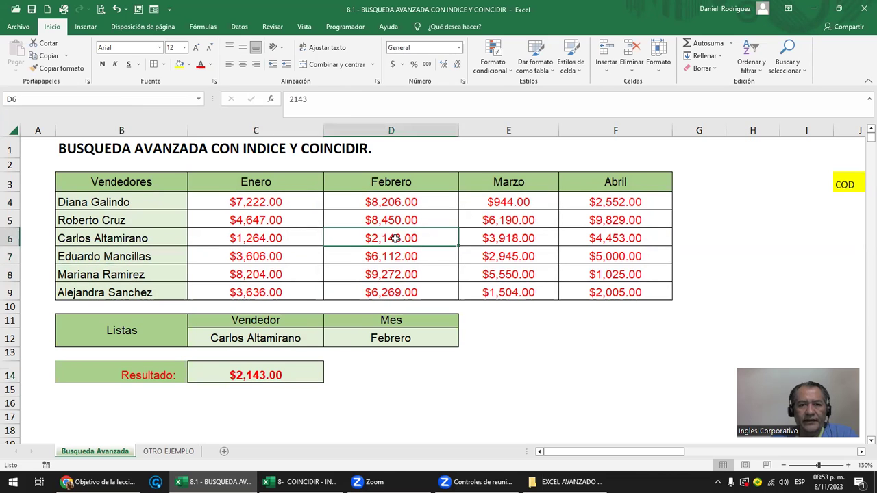
click(178, 66)
click(439, 377)
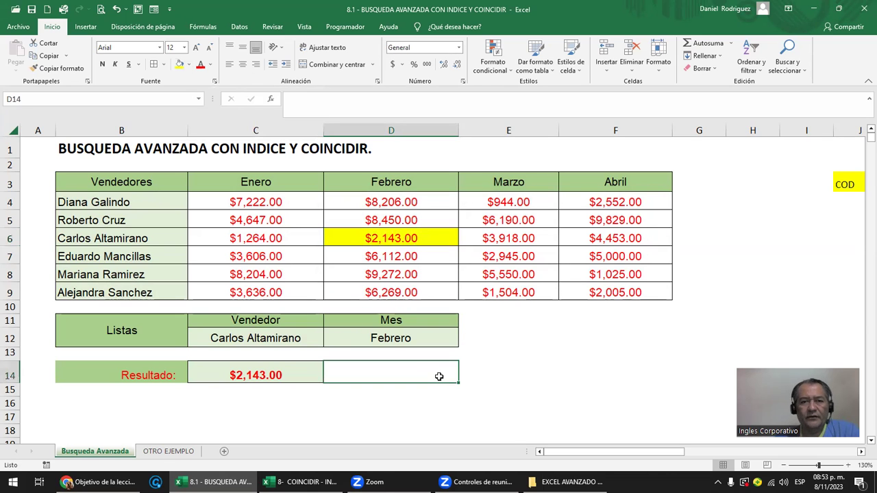
key(ctrl+z)
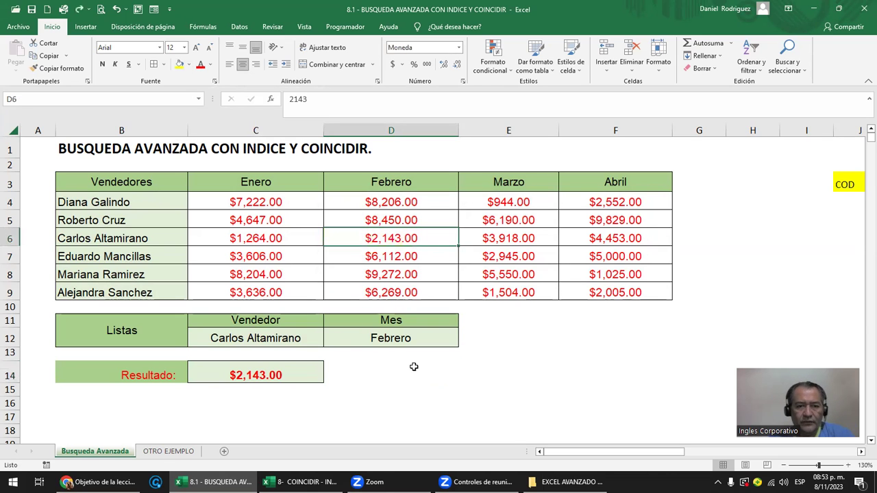
Switch the lookup to a different vendor in C12 and Abril in D12
click(295, 339)
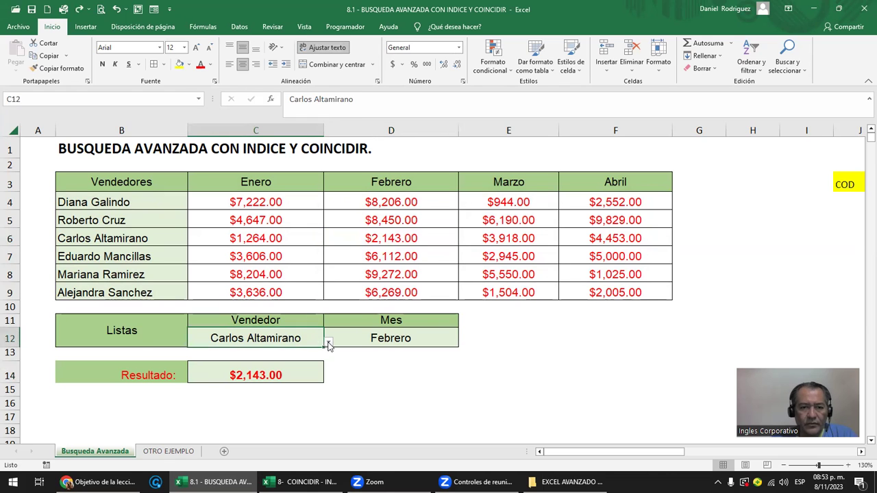
click(329, 342)
click(218, 380)
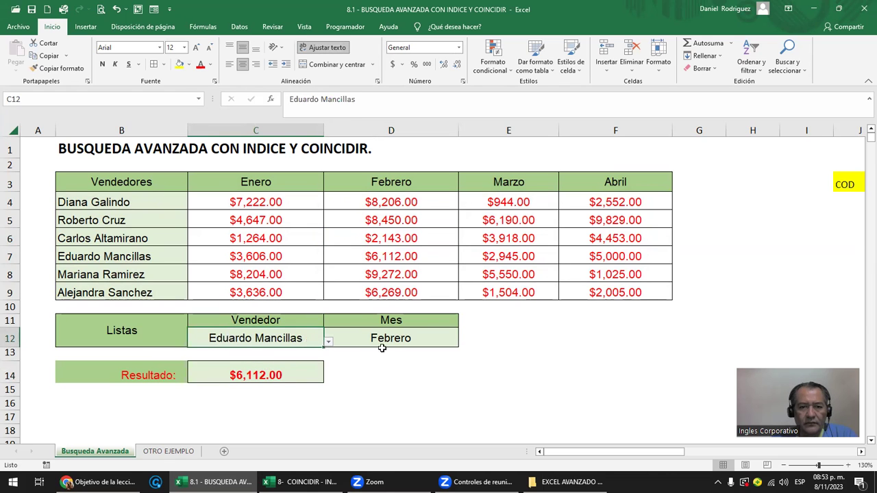
click(402, 338)
click(463, 341)
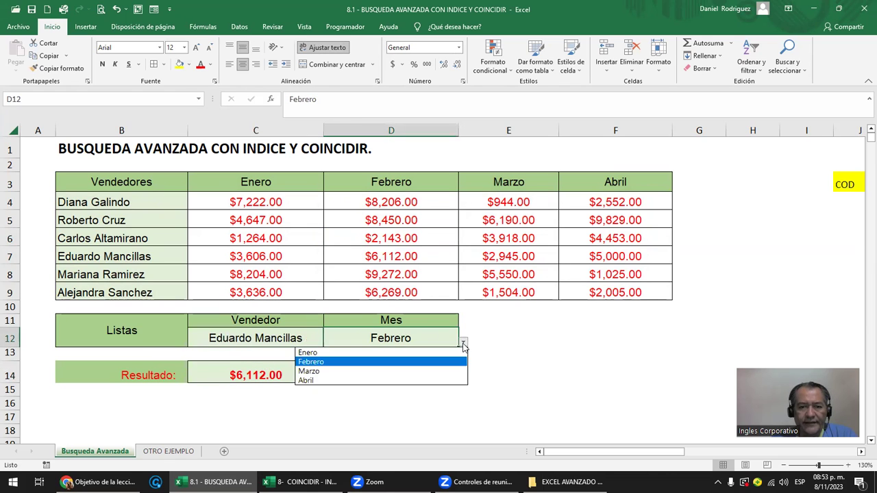
click(414, 378)
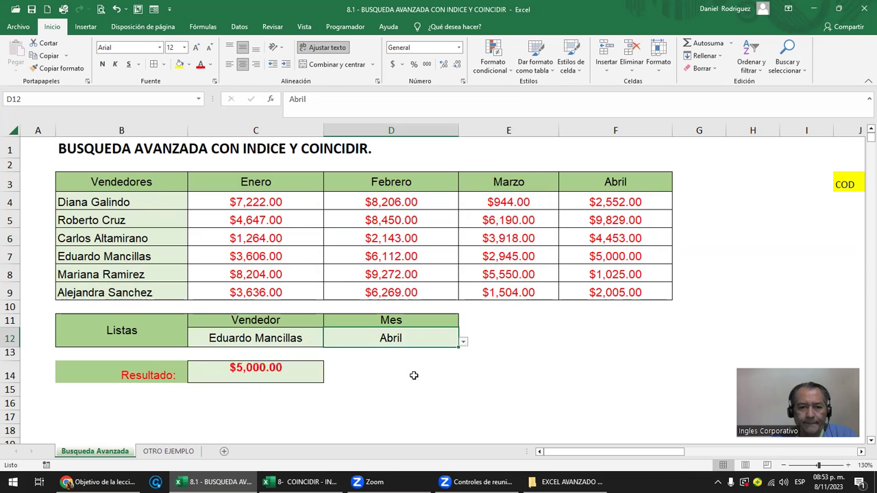
Fill the matching $5,000.00 sales cell F7 yellow
click(112, 267)
click(134, 256)
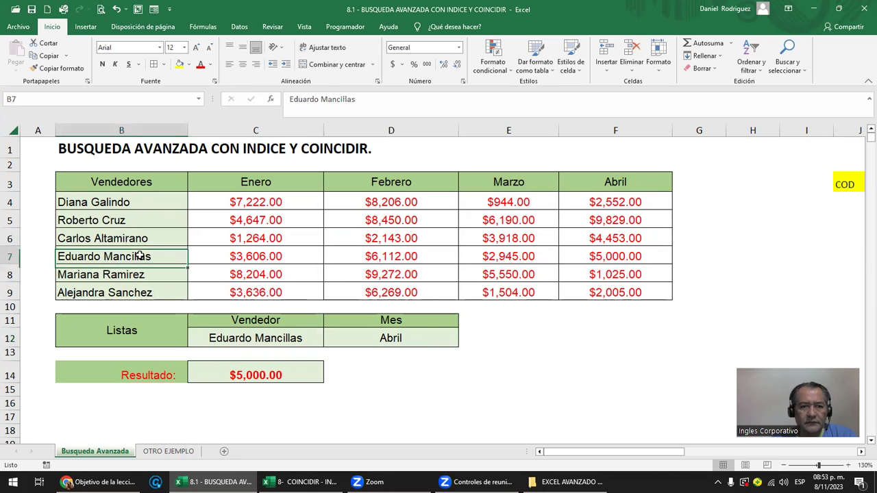
click(631, 256)
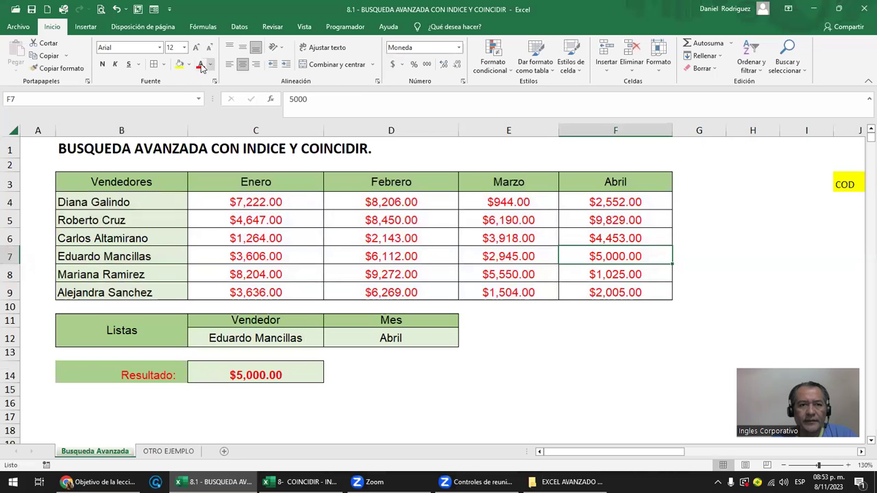
click(180, 65)
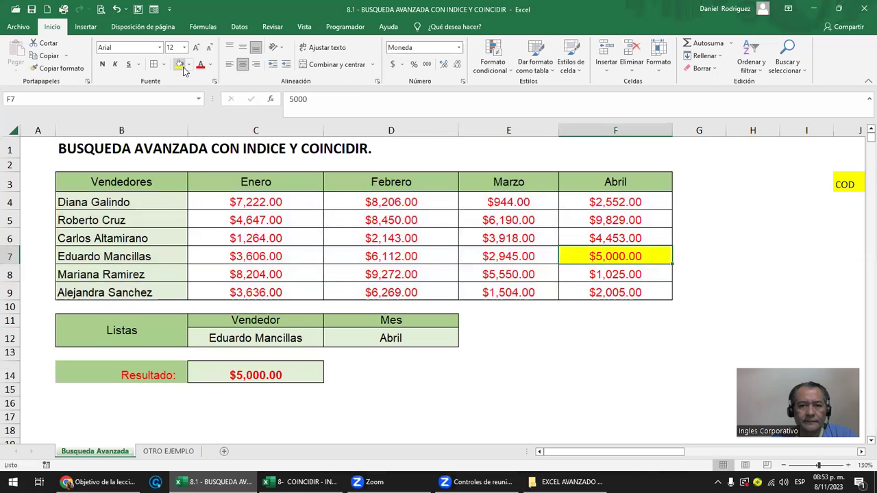
click(348, 389)
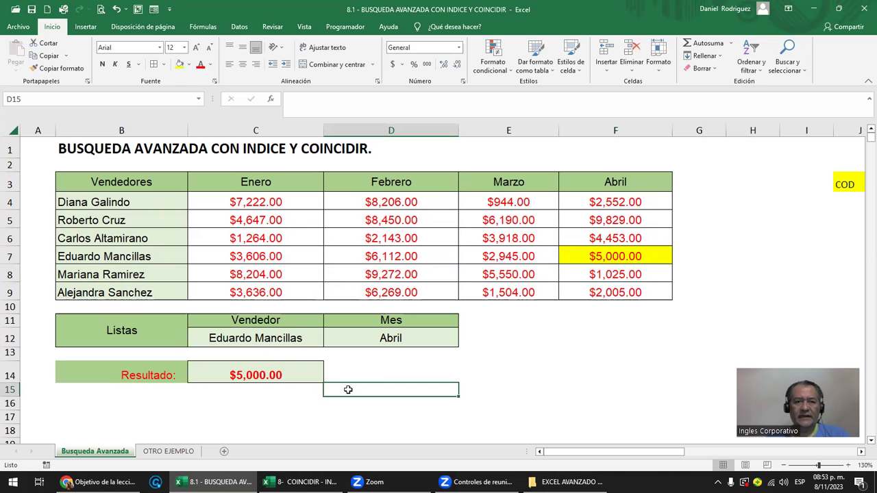
click(296, 338)
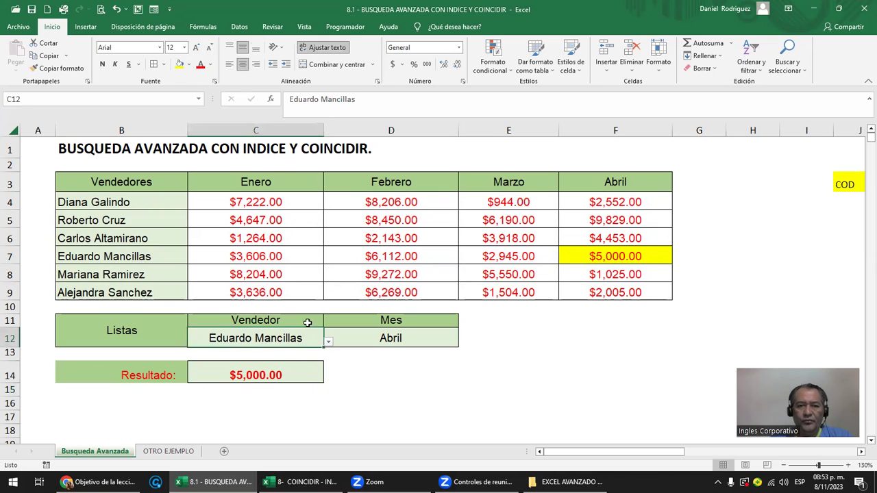
click(402, 338)
click(252, 376)
double_click(251, 375)
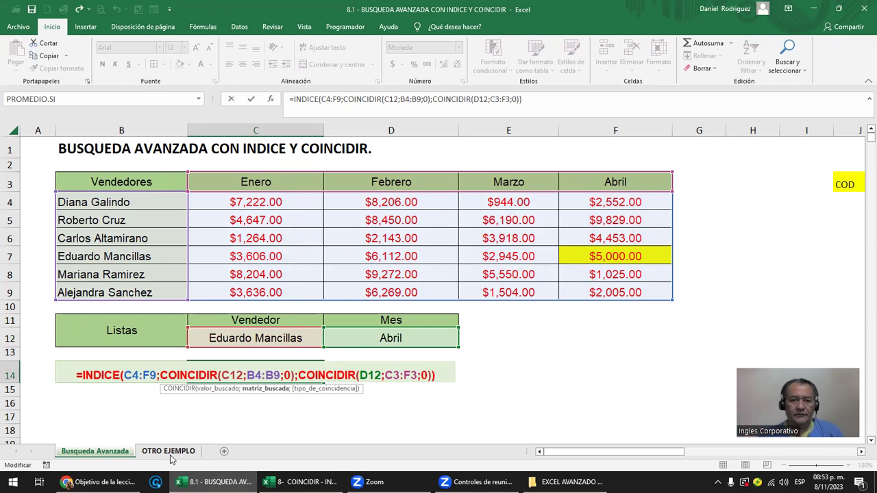
key(ctrl+Return)
click(363, 364)
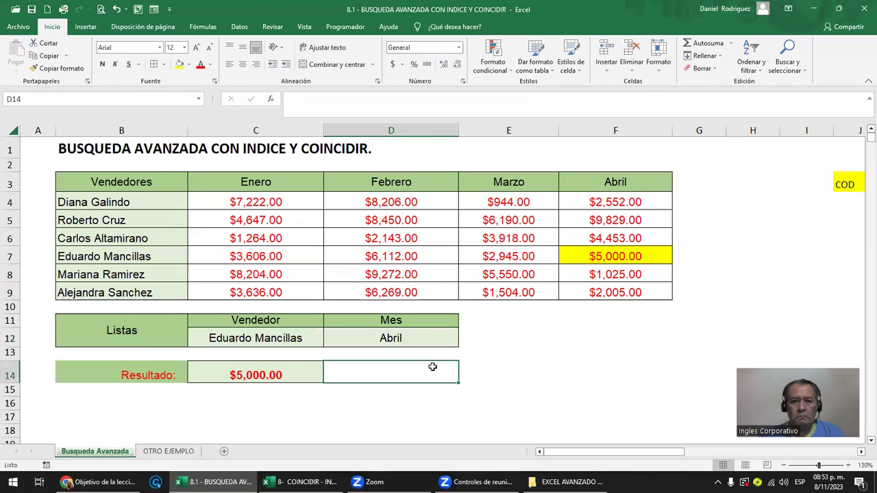
key(Right)
key(Right)
key(Right)
key(Right)
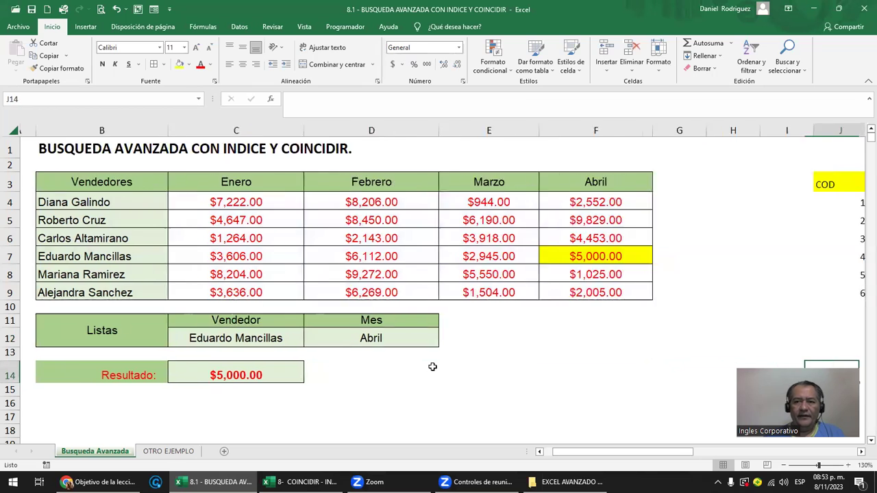
key(Right)
key(Right)
key(Right)
Copy the VENTAS header format onto COD cells J3:J9 with Copiar formato
key(Right)
key(Right)
key(Right)
key(Right)
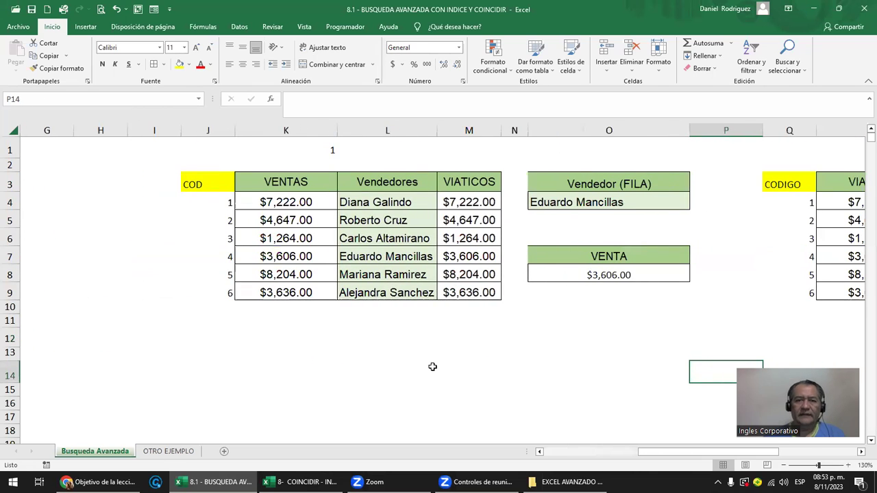
key(Right)
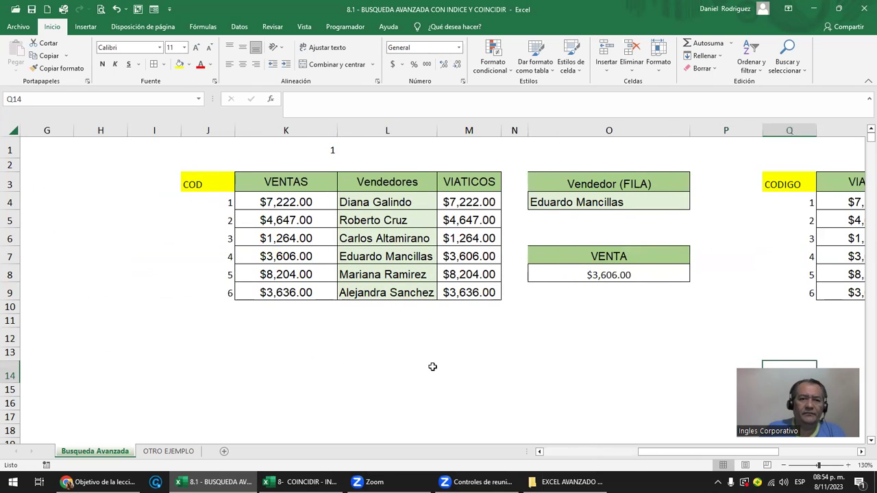
key(Right)
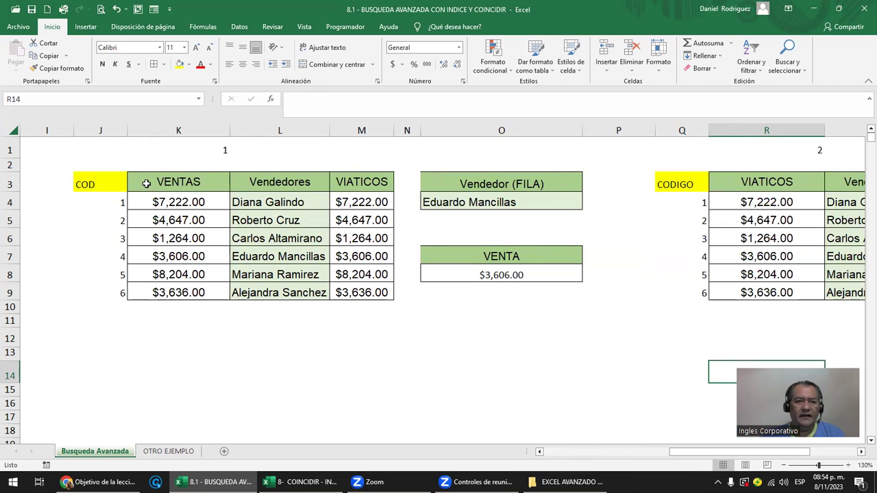
click(147, 183)
click(69, 69)
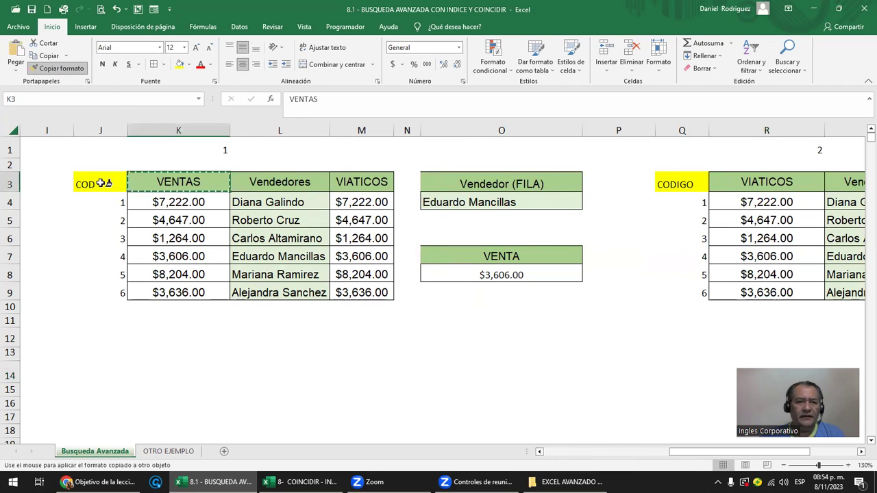
drag(98, 182, 96, 291)
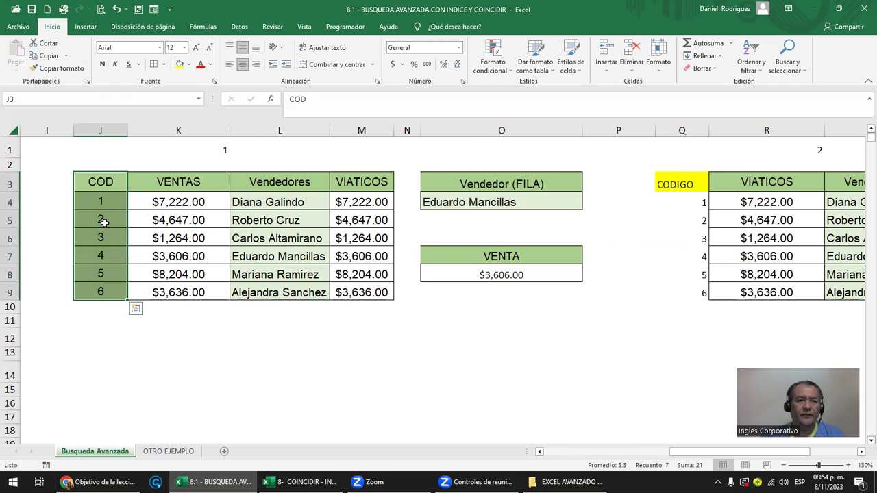
click(98, 203)
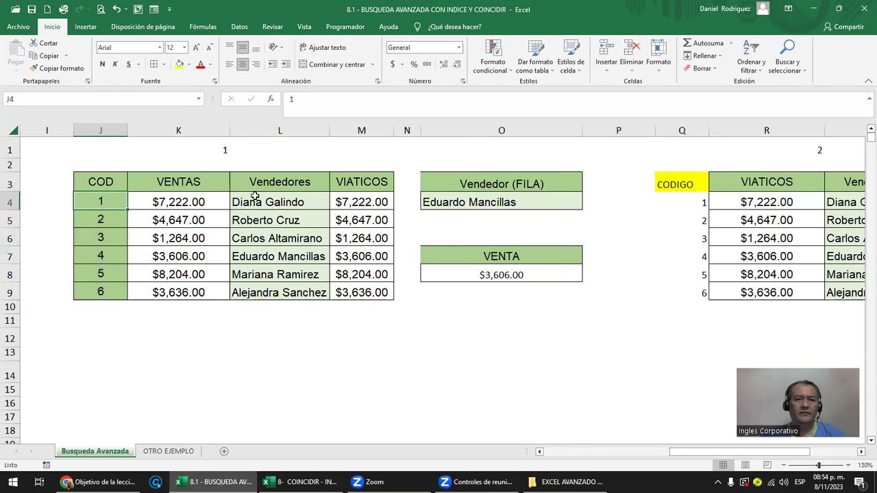
click(277, 197)
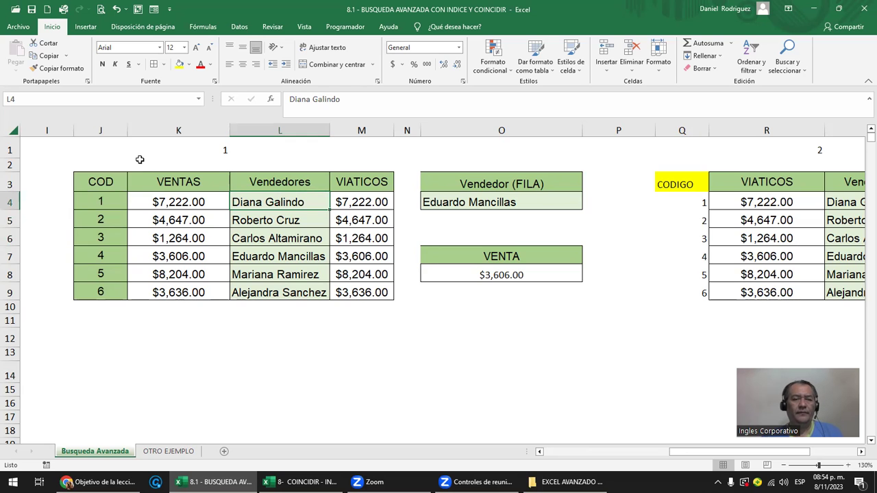
Delete column J and try repairing the broken VIATICOS formula in L4, then abandon the edit
click(102, 130)
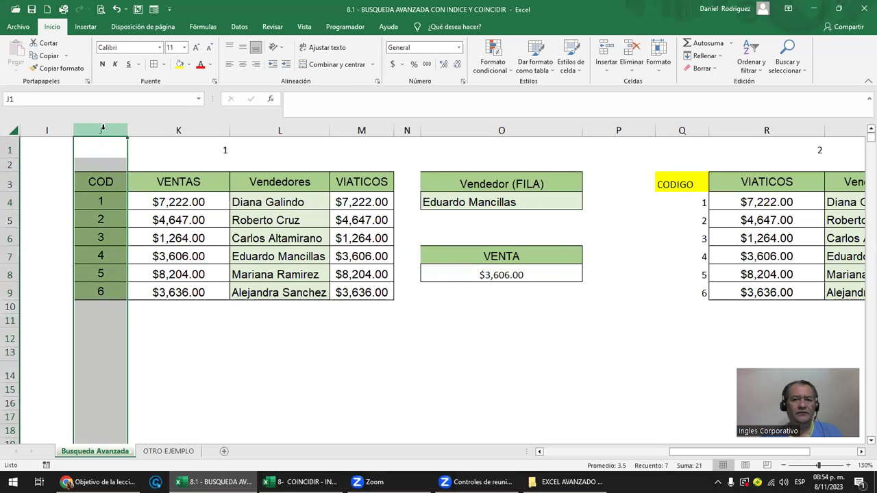
right_click(102, 132)
click(149, 238)
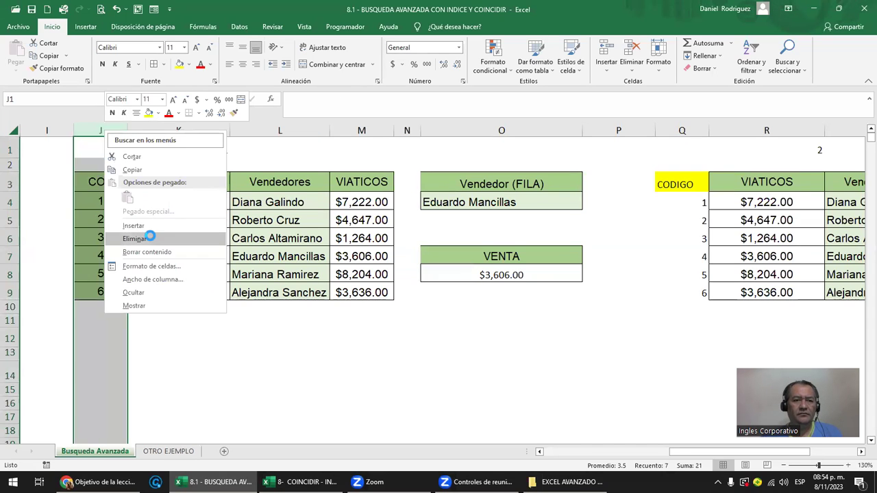
double_click(315, 205)
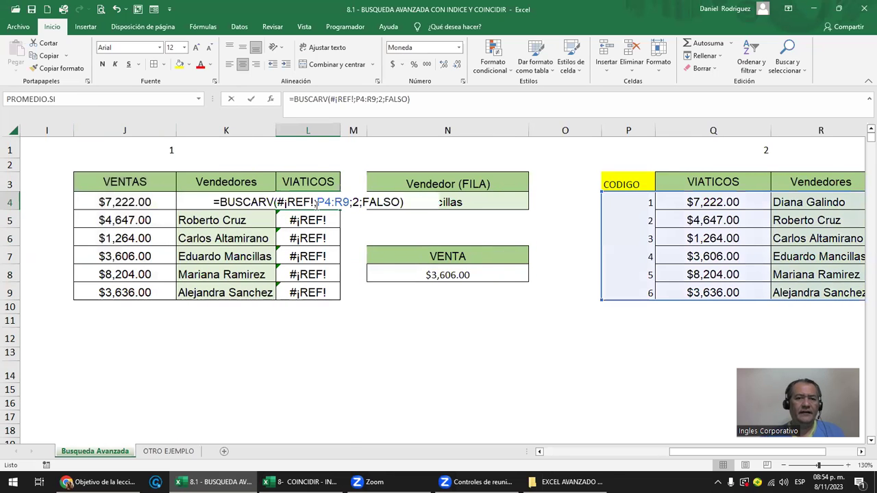
click(305, 132)
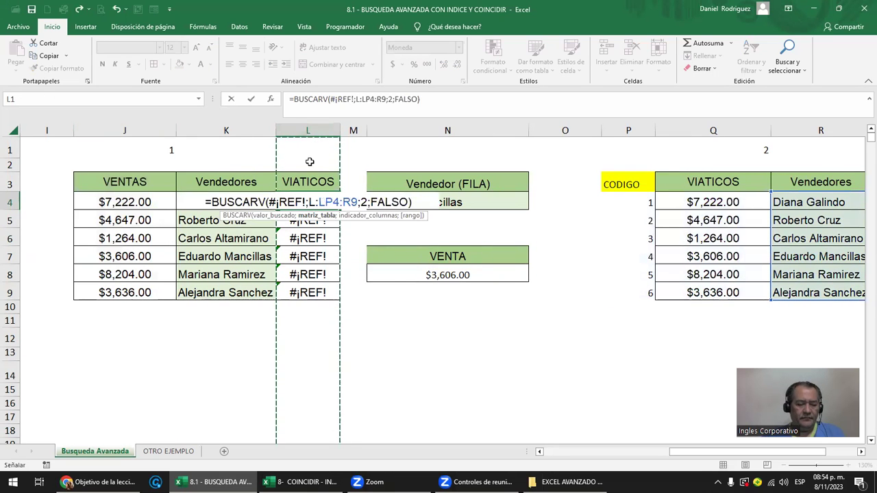
key(BackSpace)
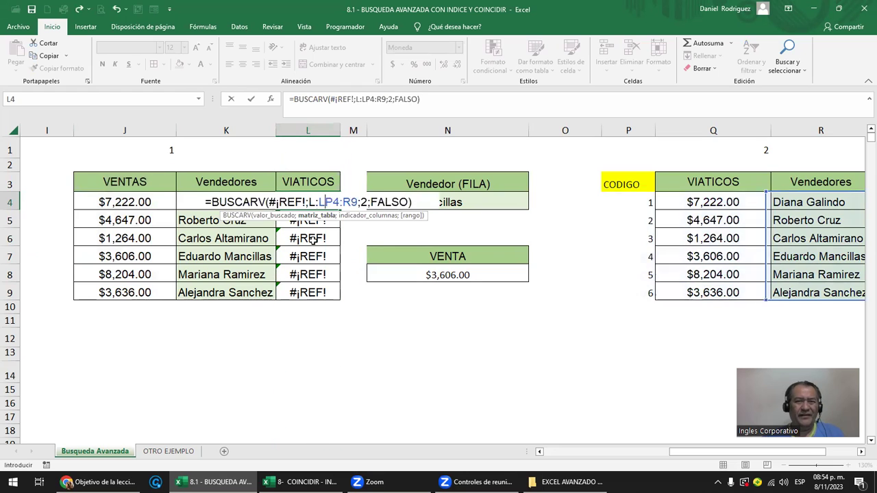
key(BackSpace)
key(BackSpace)
key(Escape)
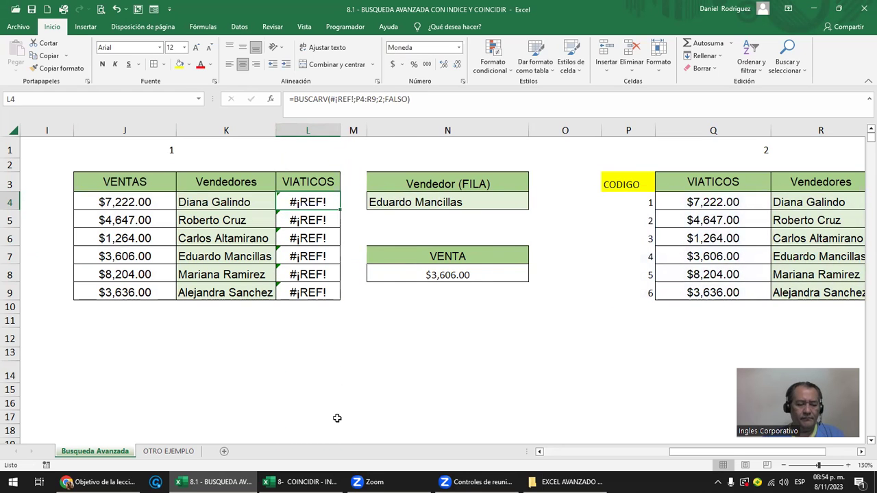
Undo to restore the COD codes and VIATICOS amounts, then check both tables' code columns
key(ctrl+z)
key(ctrl+z)
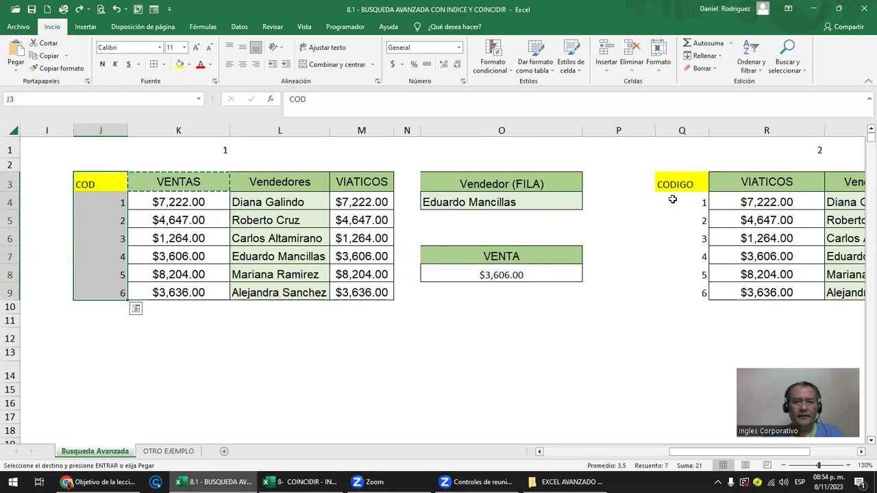
drag(674, 184, 682, 295)
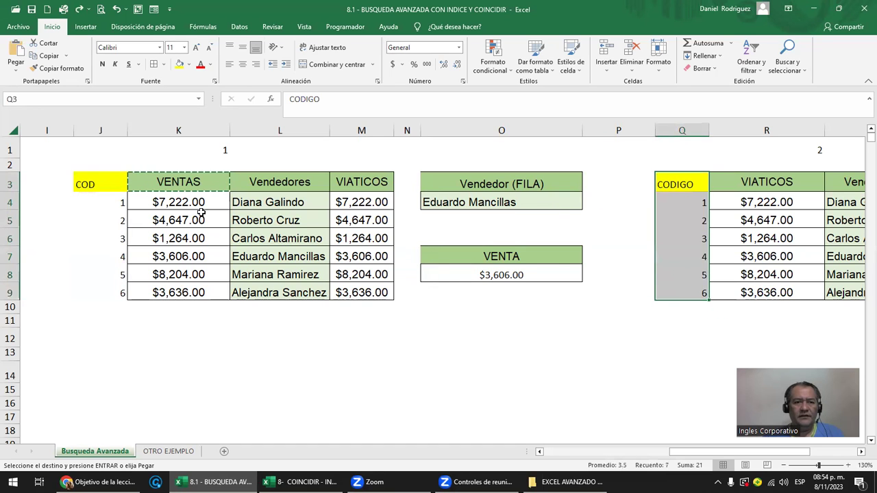
key(Escape)
drag(90, 180, 102, 289)
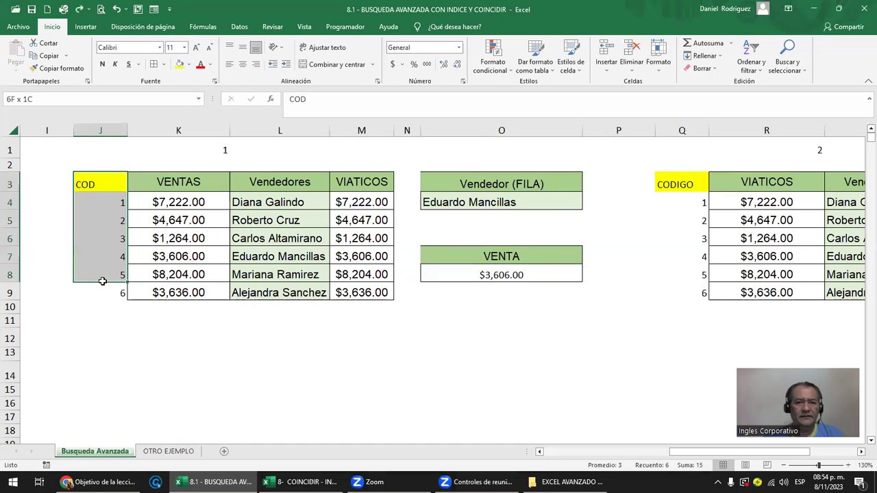
click(122, 152)
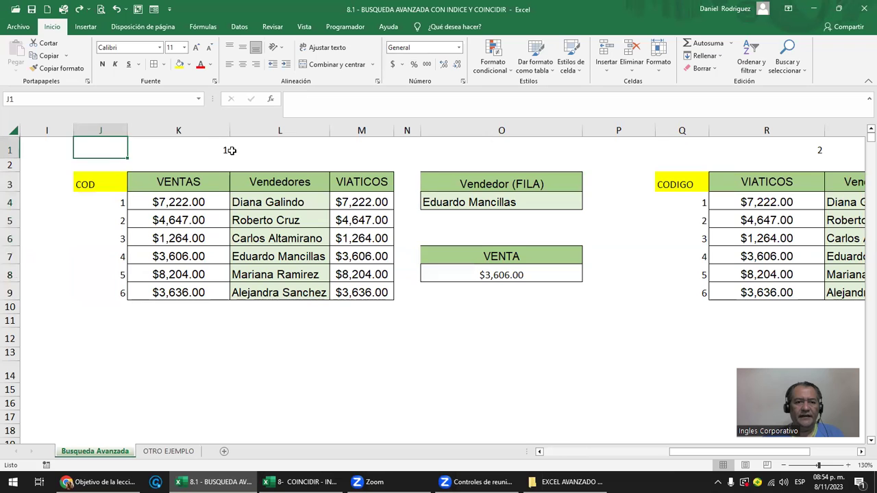
click(231, 148)
click(818, 157)
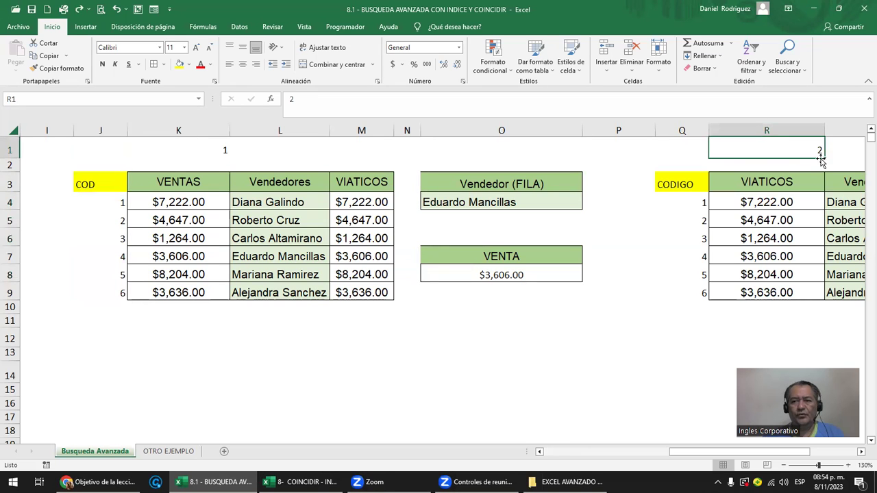
ctrl+scroll(639, 286, down, 1)
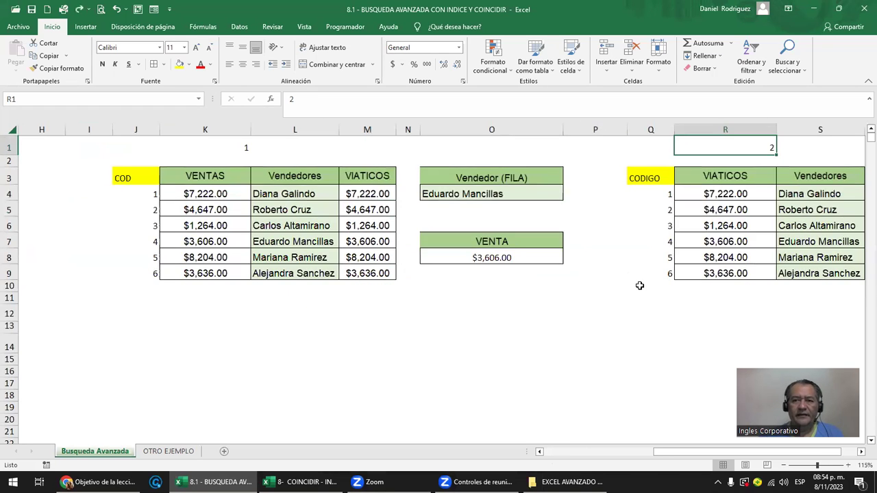
ctrl+scroll(622, 281, down, 1)
Review the VENTAS, CODIGO and VIATICOS columns of both tables
drag(222, 171, 217, 252)
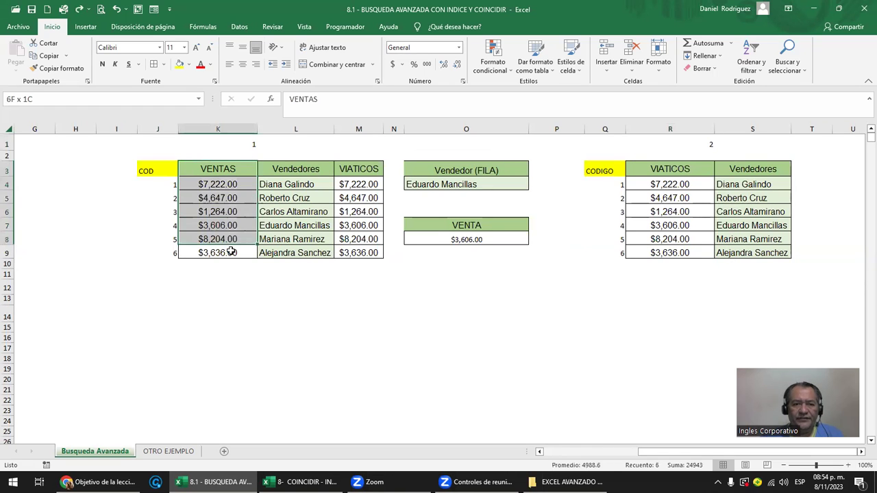
click(296, 186)
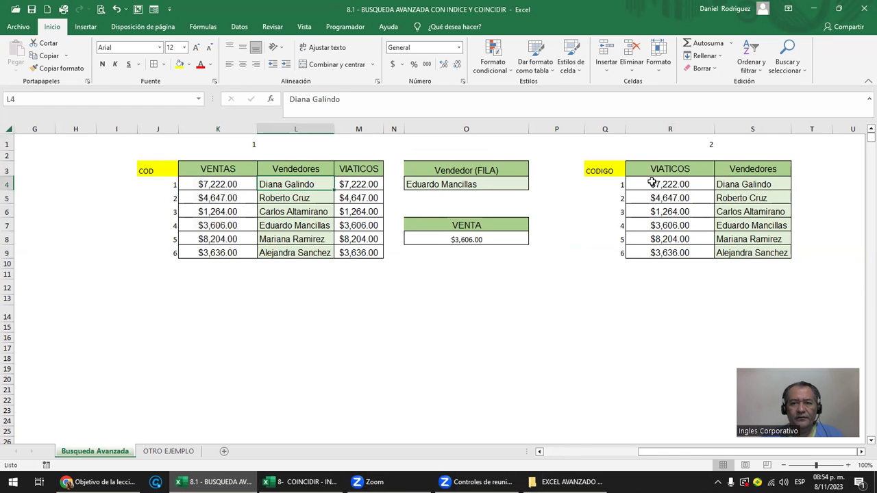
click(604, 171)
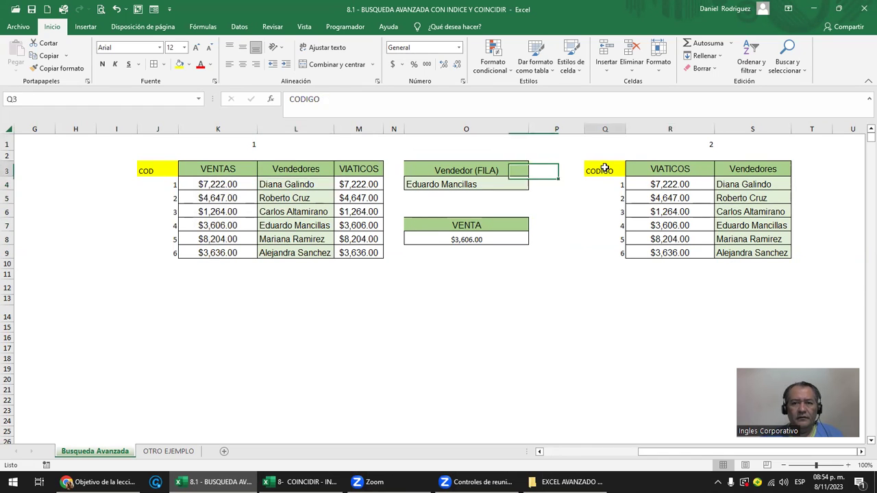
click(653, 170)
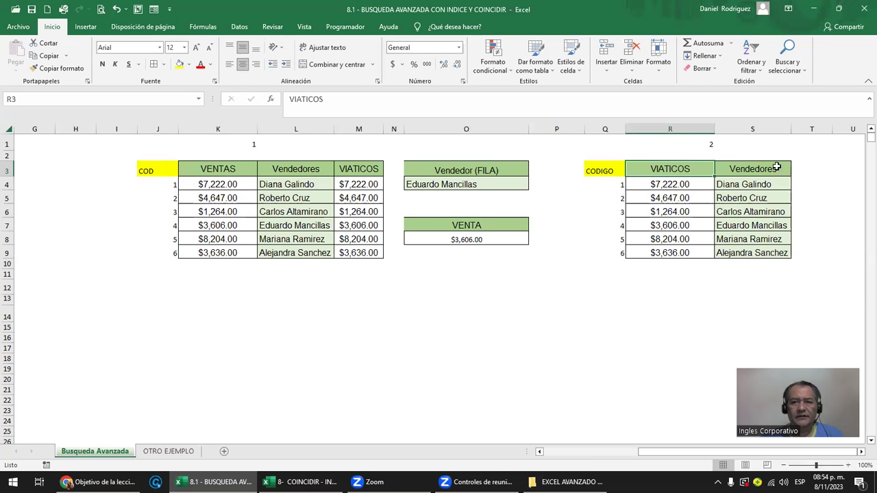
drag(678, 168, 684, 237)
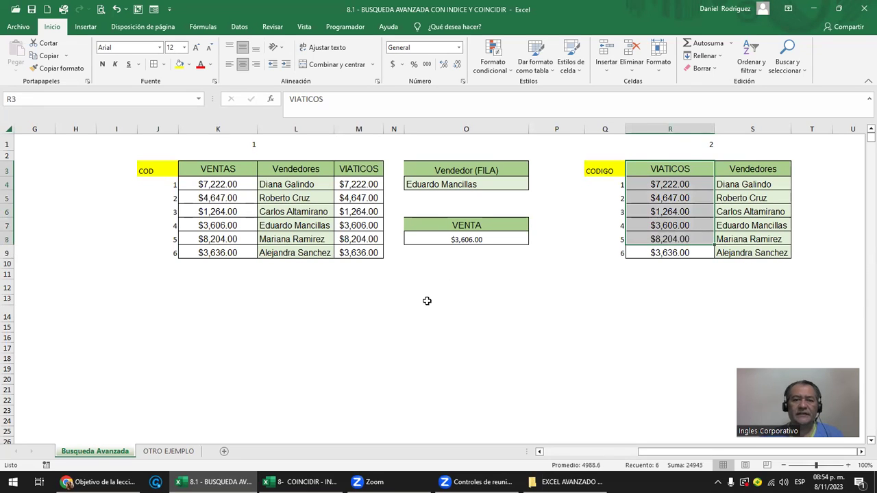
scroll(427, 301, up, 1)
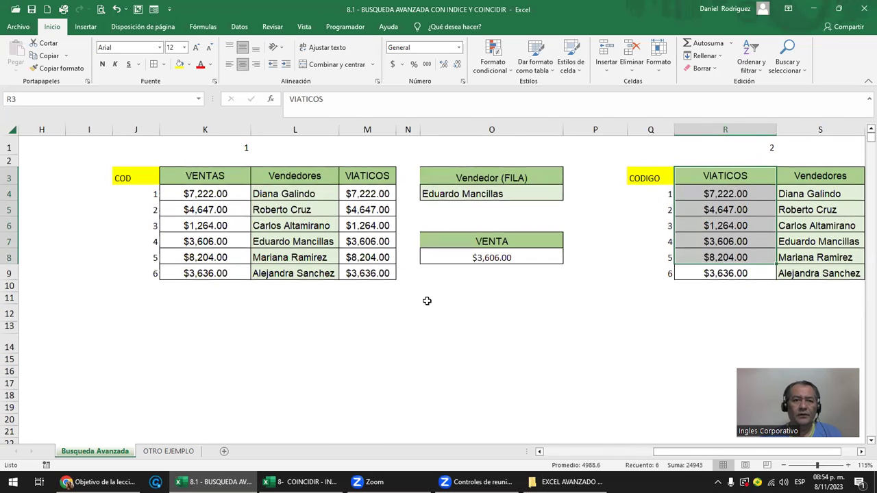
click(184, 178)
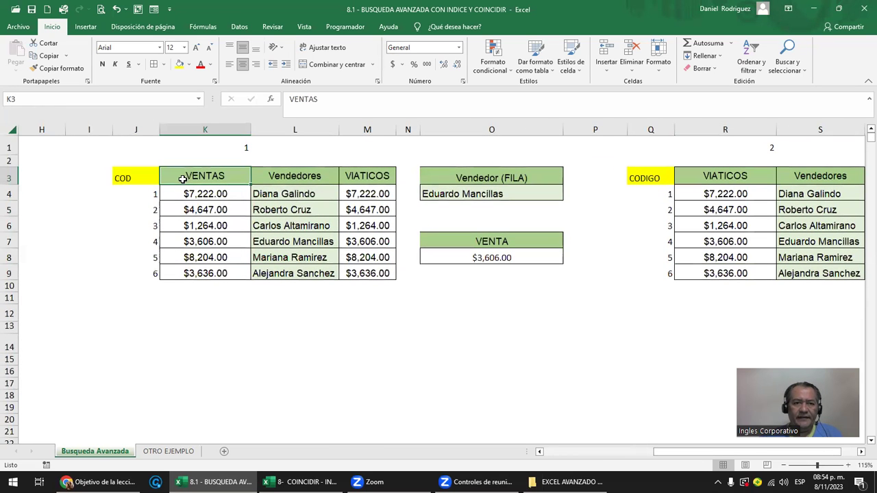
click(367, 179)
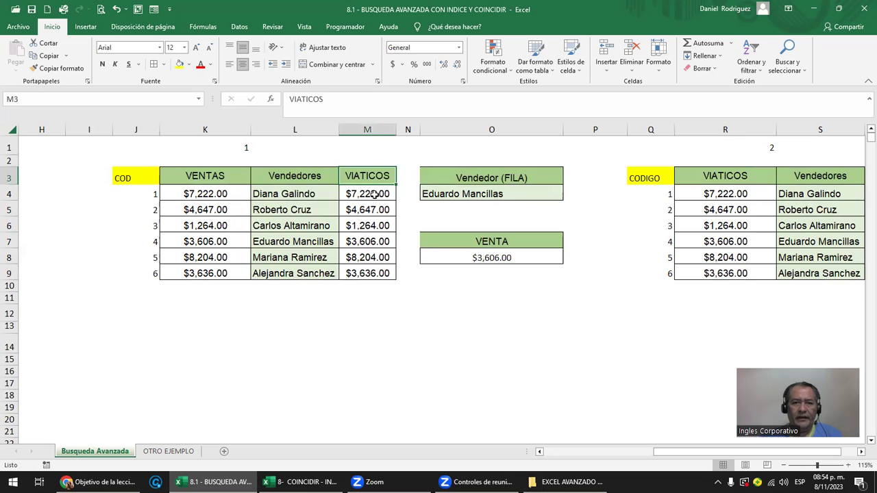
Check the M4 BUSCARV formula against code 1 in J4 and the 7222 amount in R4
double_click(376, 196)
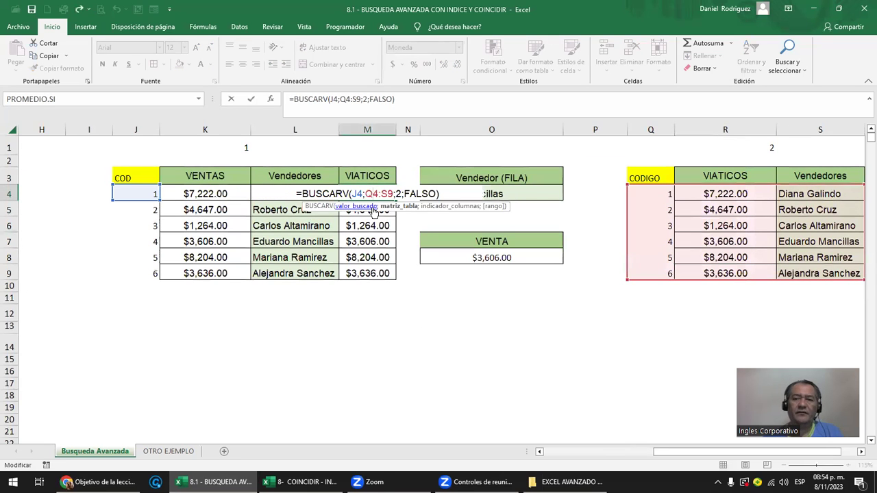
key(Escape)
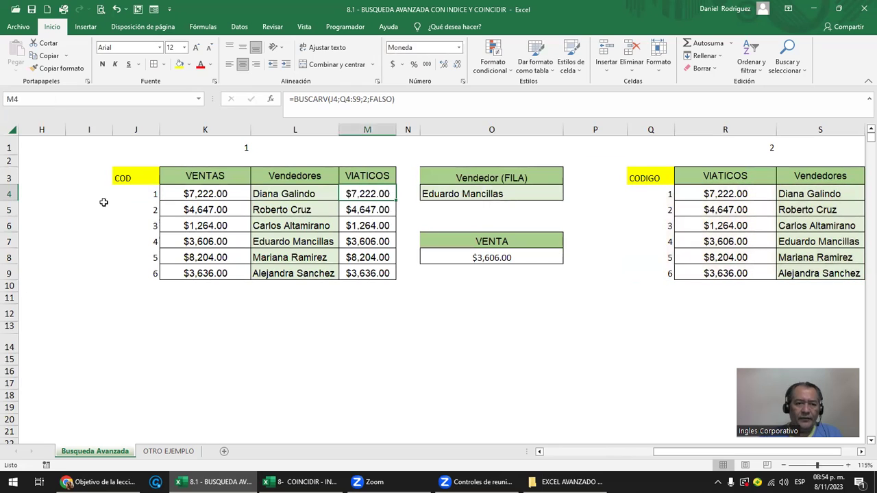
click(127, 190)
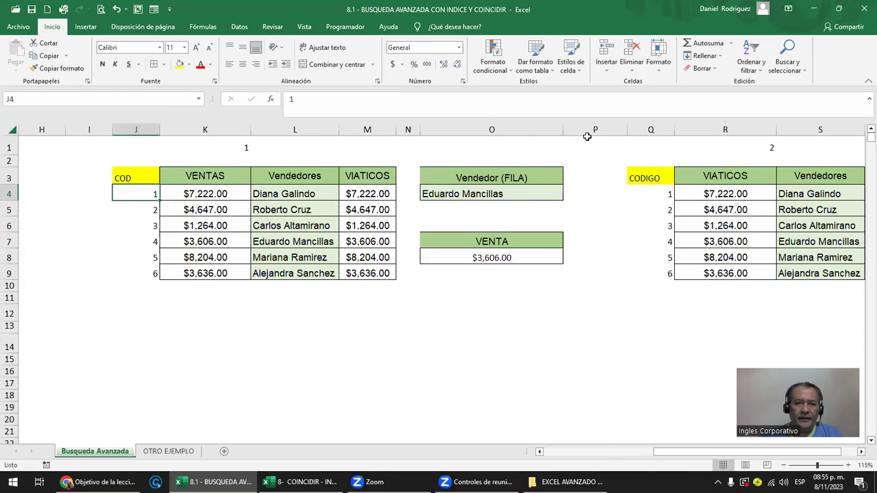
click(723, 177)
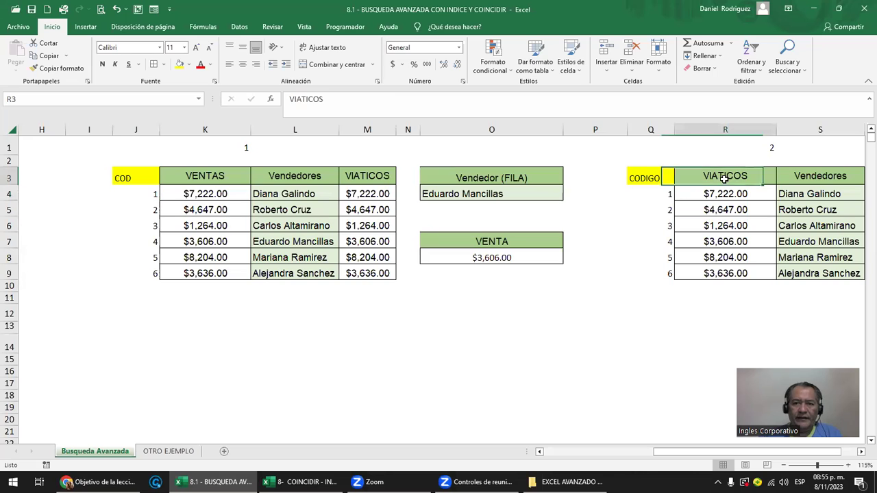
click(666, 192)
click(719, 194)
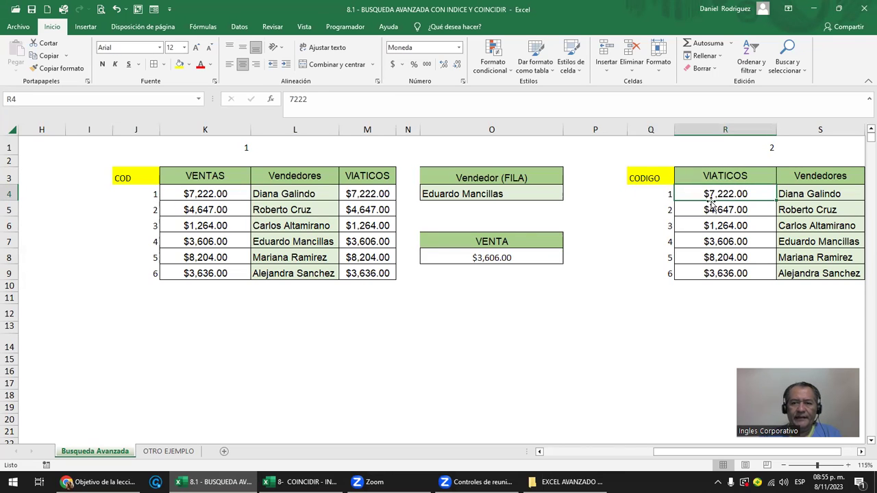
click(367, 197)
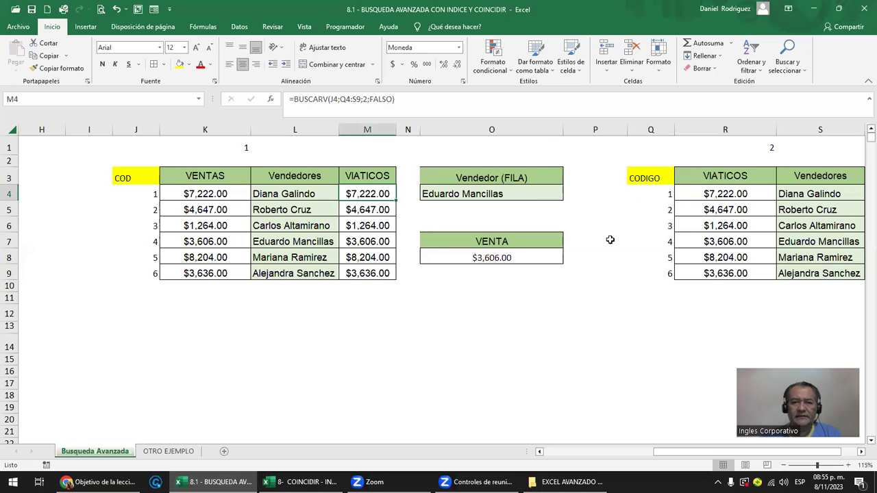
Confirm the M4 formula unchanged and start deleting the VIATICOS results down the column
click(460, 315)
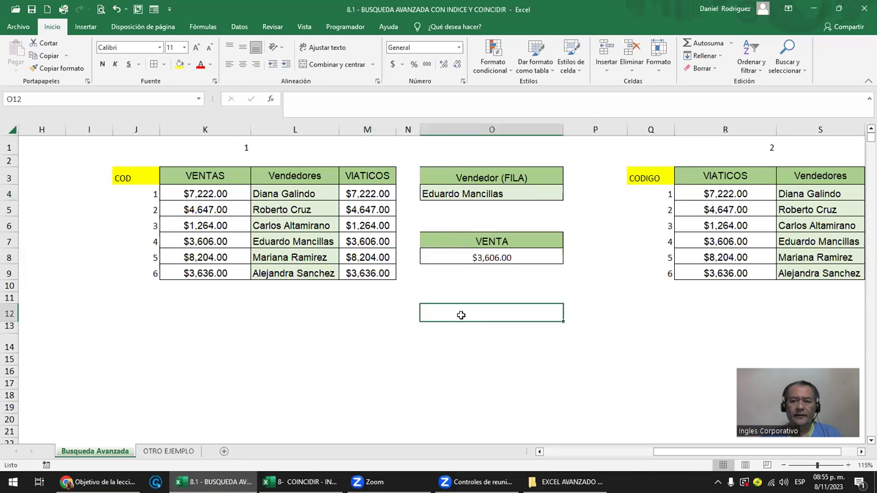
double_click(375, 192)
key(Return)
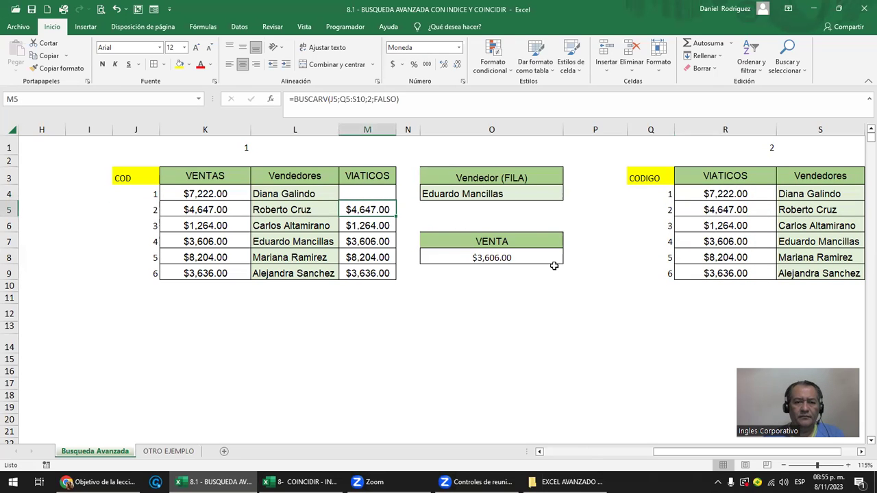
key(Delete)
key(Down)
key(Delete)
key(Down)
key(Delete)
key(Delete)
Clear the last VIATICOS amount, return to M4 and start typing =INDICE(
key(Up)
key(Up)
key(Up)
key(Up)
key(Up)
text(=)
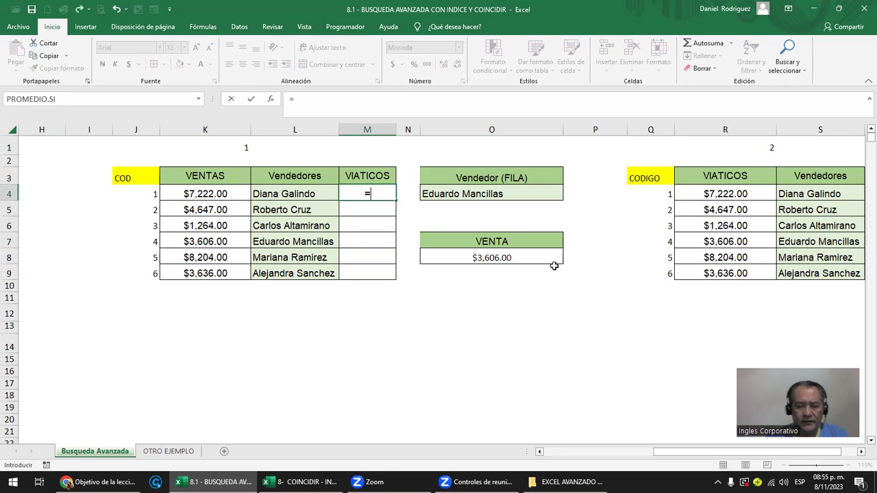
text(INDICE)
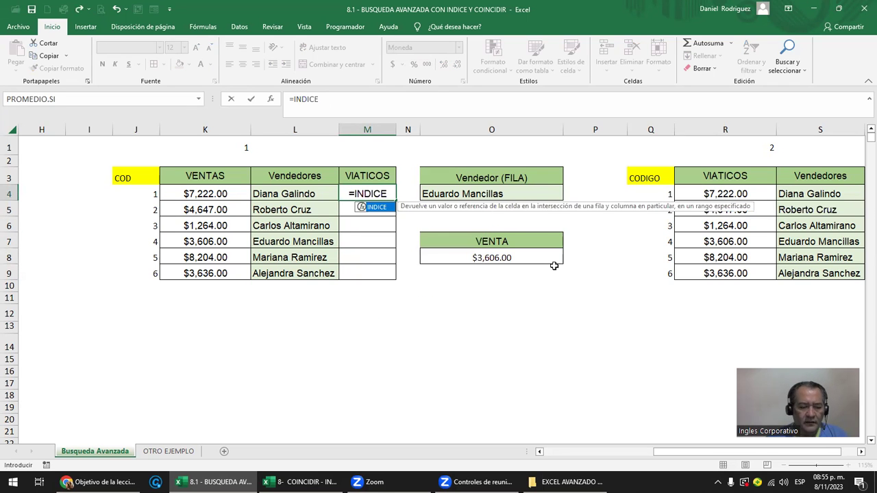
text(()
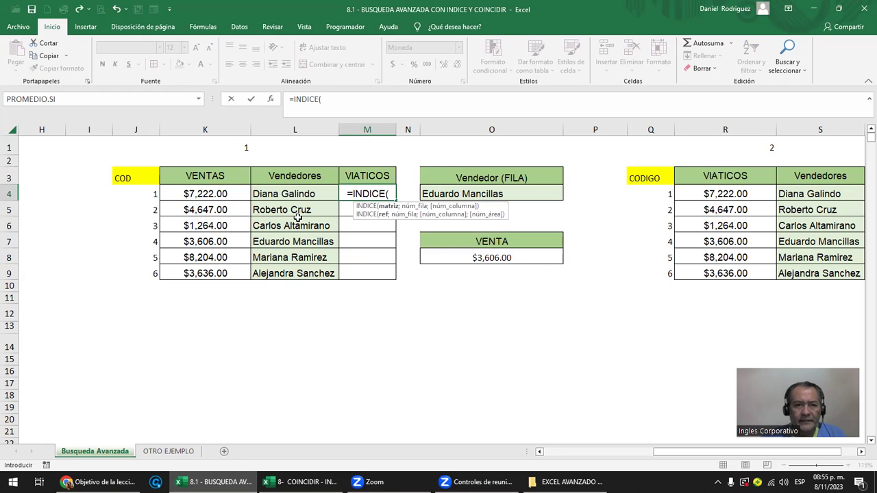
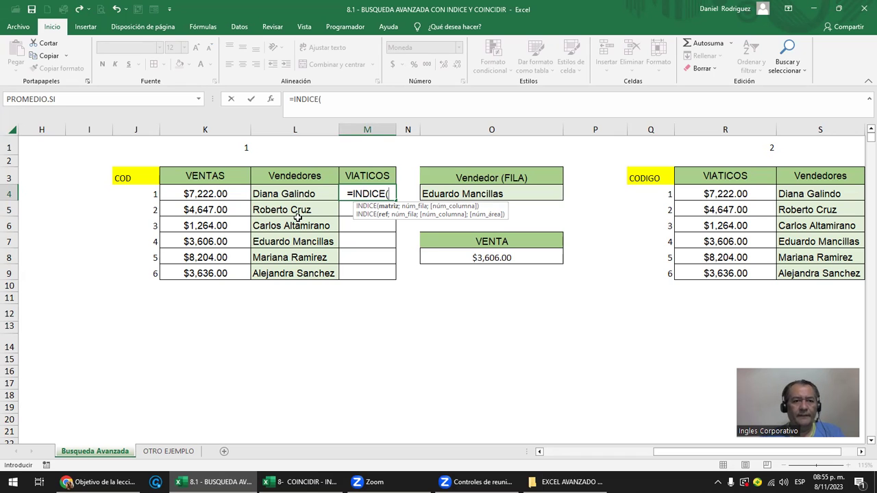
Try an INDICE formula on the VENTAS/Vendedores and CODIGO blocks, then cancel it
click(155, 193)
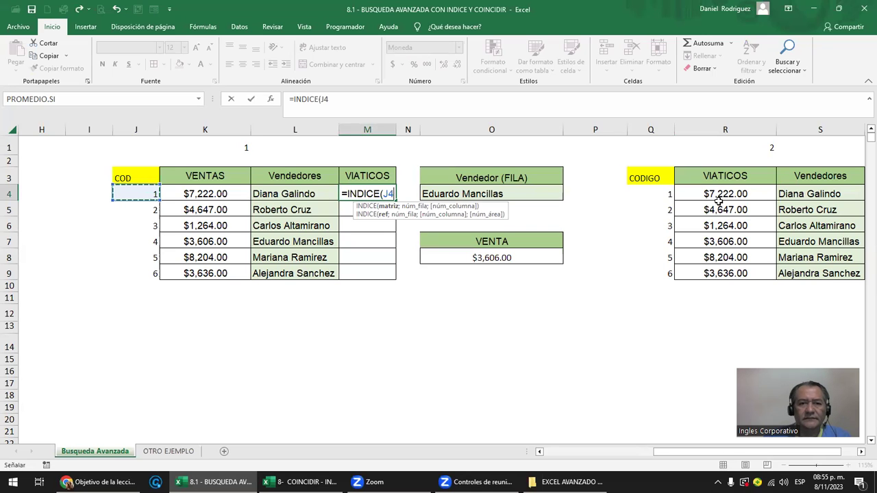
drag(199, 177, 295, 272)
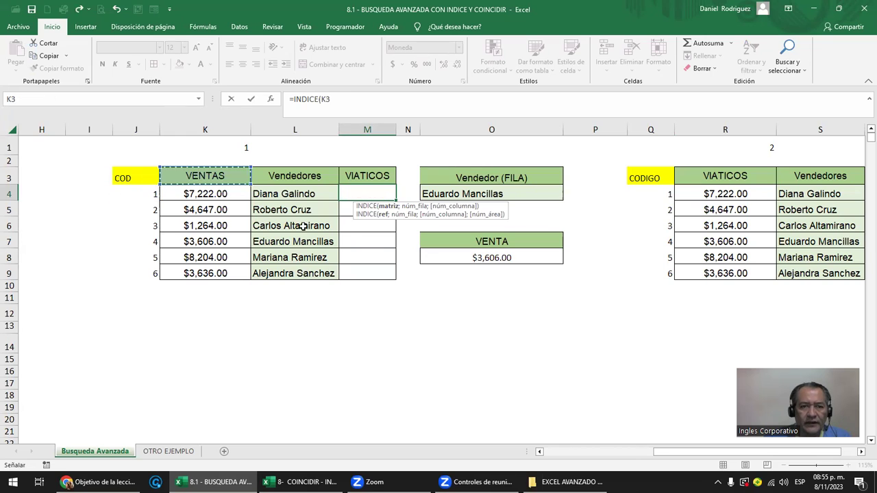
drag(693, 176, 795, 274)
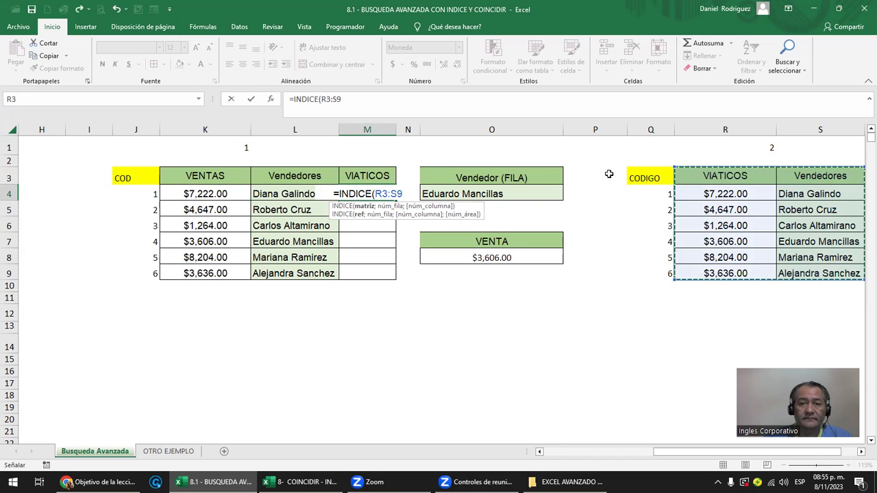
key(Escape)
click(539, 199)
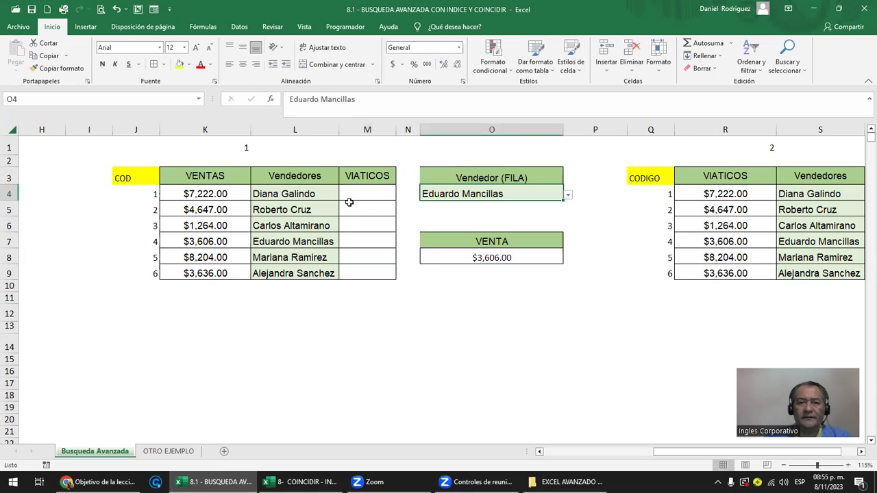
Undo to restore the VIATICOS values, review M8's BUSCARV formula, then delete the VIATICOS column
click(355, 194)
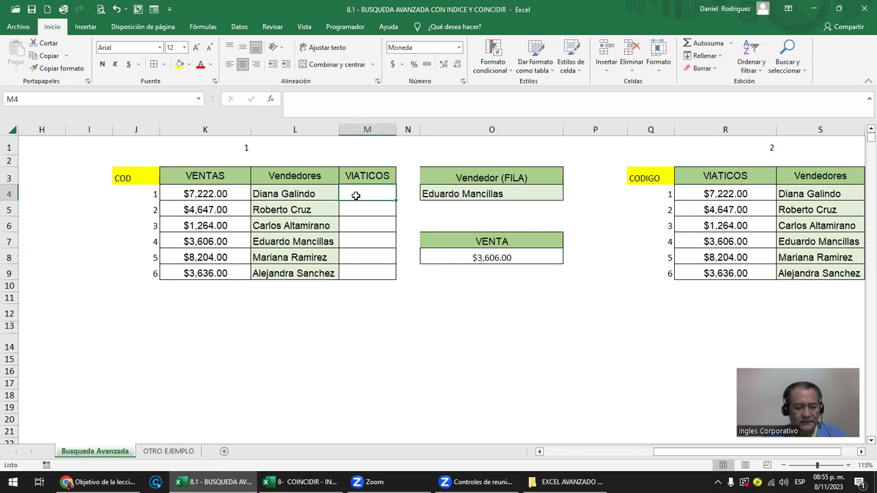
key(ctrl+z)
double_click(368, 258)
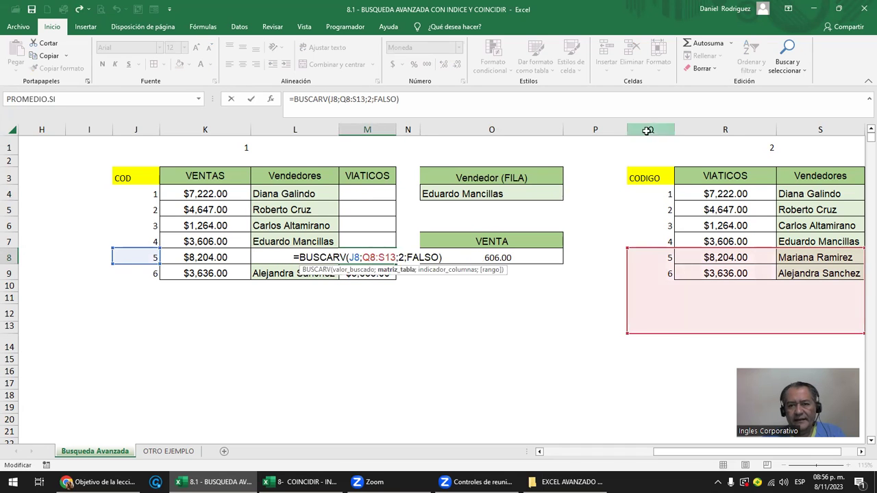
drag(647, 130, 724, 130)
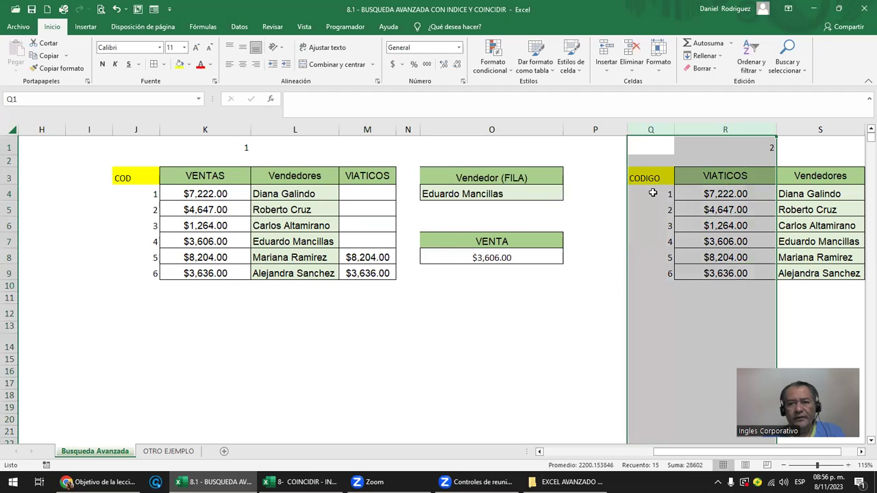
drag(652, 193, 824, 199)
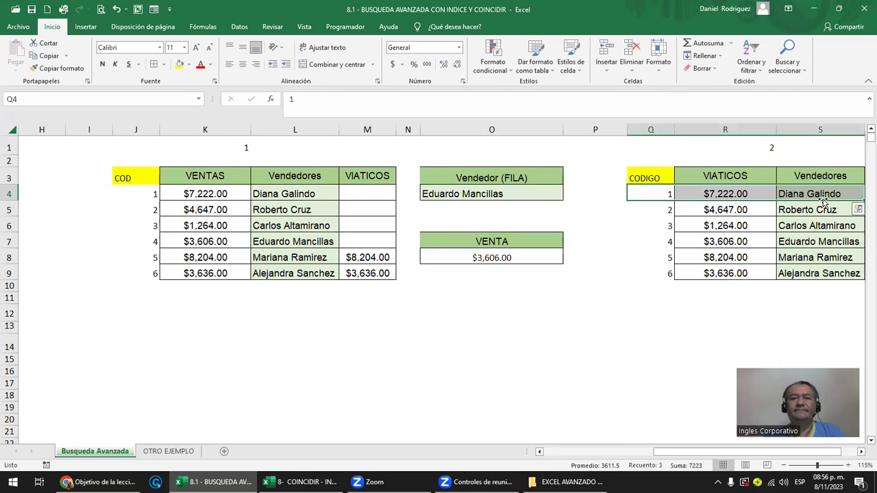
right_click(374, 130)
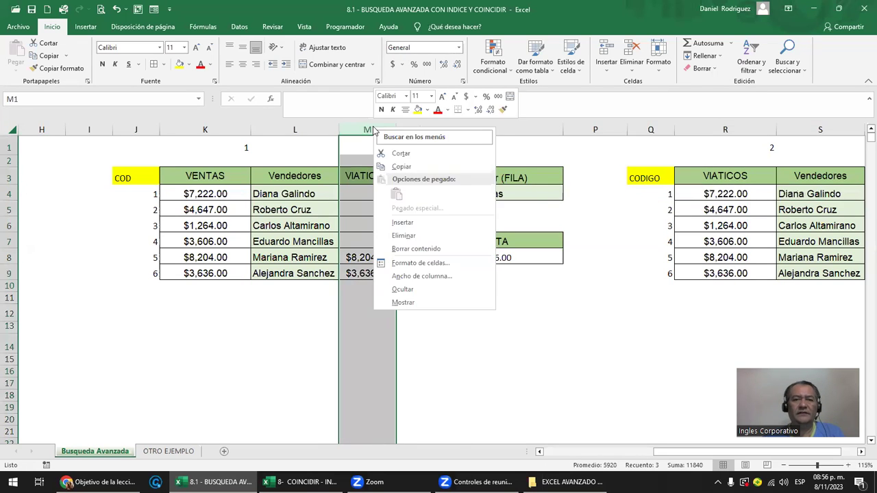
click(429, 236)
Delete the second CODIGO table's columns and the COD column
click(584, 257)
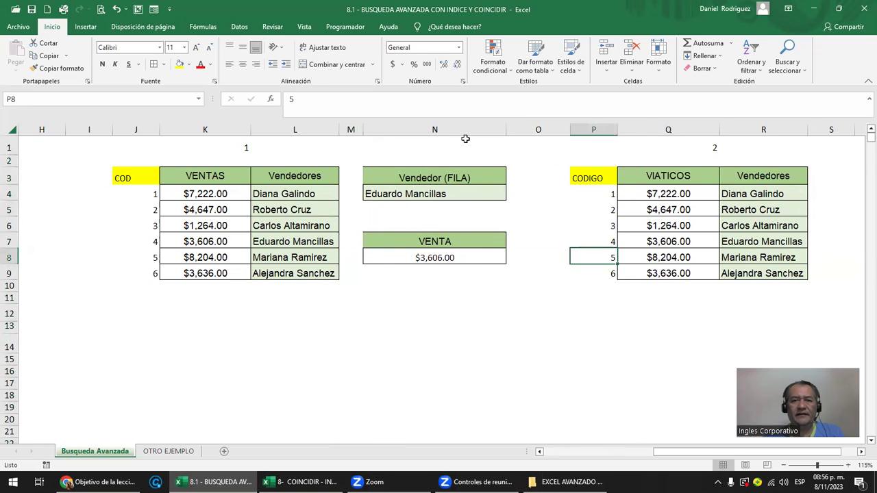
drag(596, 130, 763, 130)
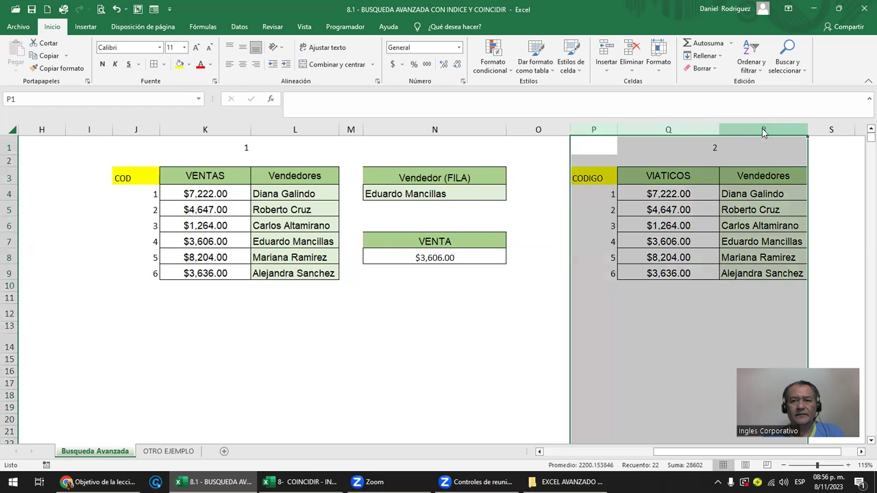
right_click(763, 130)
click(670, 237)
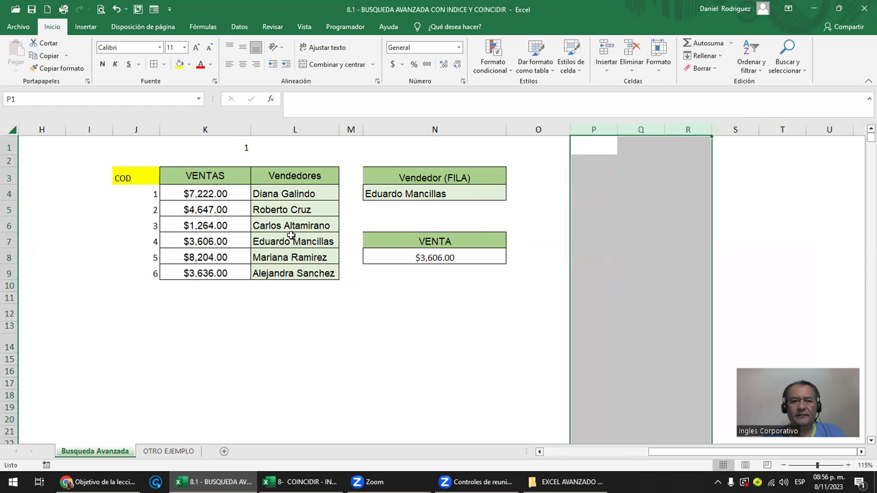
click(135, 130)
right_click(133, 130)
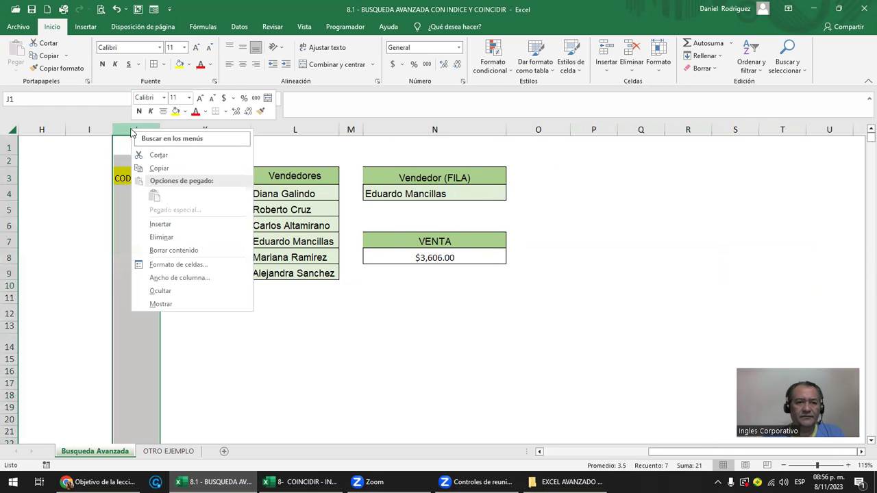
click(162, 237)
click(278, 314)
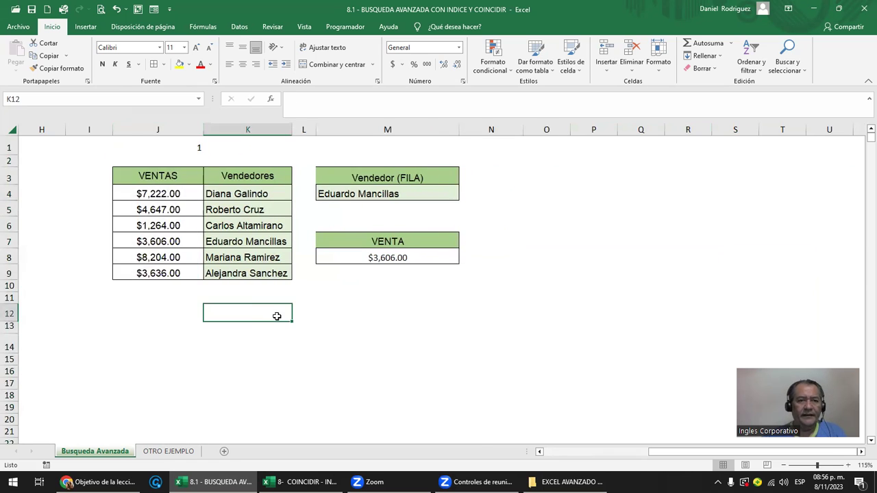
Inspect the VENTAS header, the Vendedores column and the chosen vendor cell
scroll(277, 314, up, 3)
scroll(276, 315, up, 1)
click(260, 196)
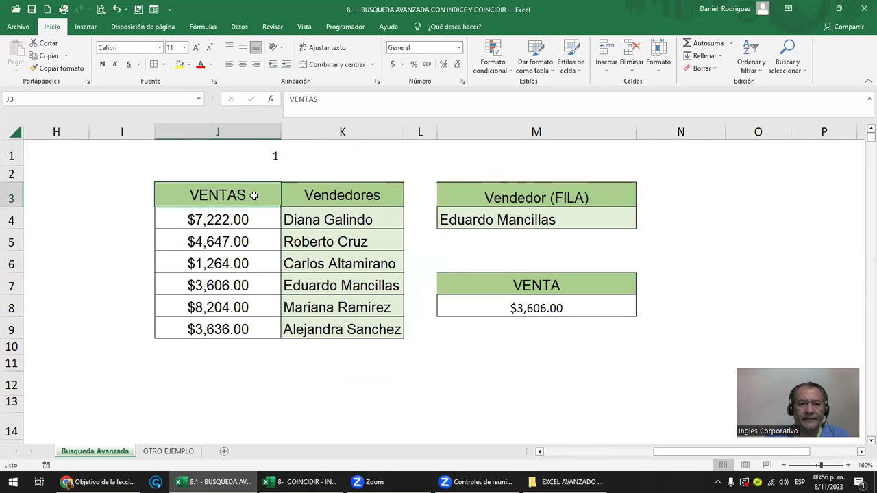
click(274, 158)
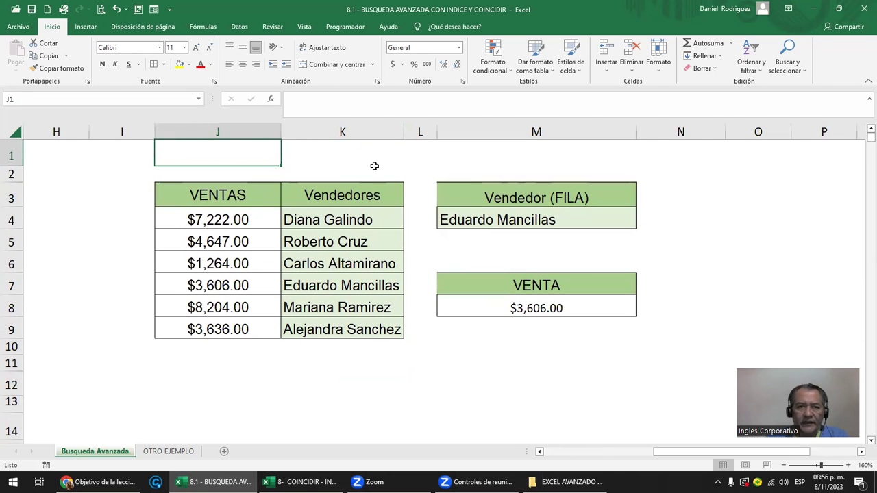
click(343, 132)
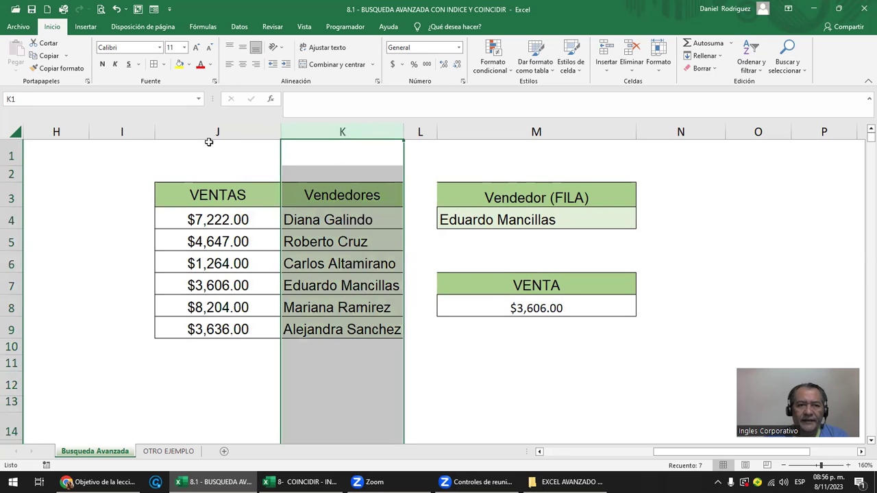
click(219, 151)
click(334, 208)
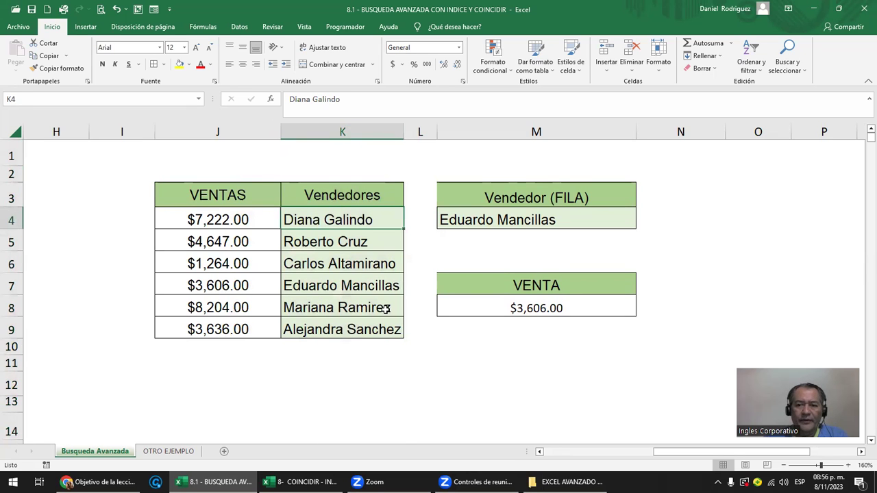
click(352, 131)
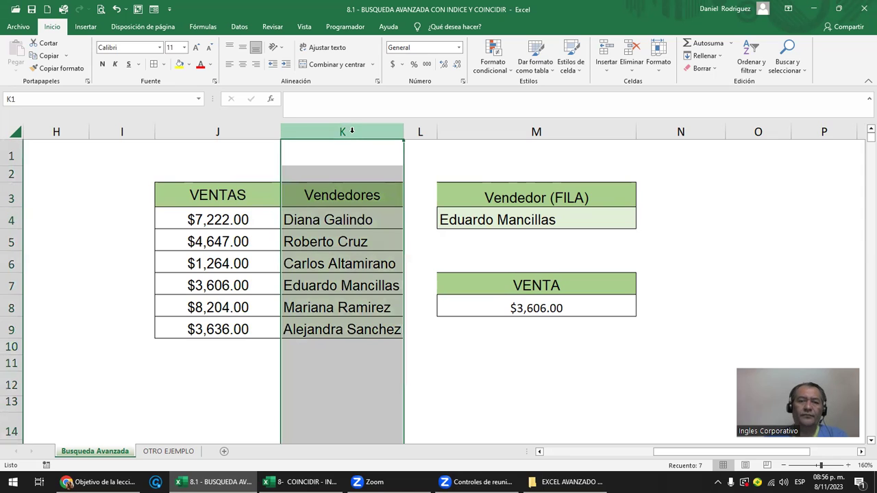
click(557, 214)
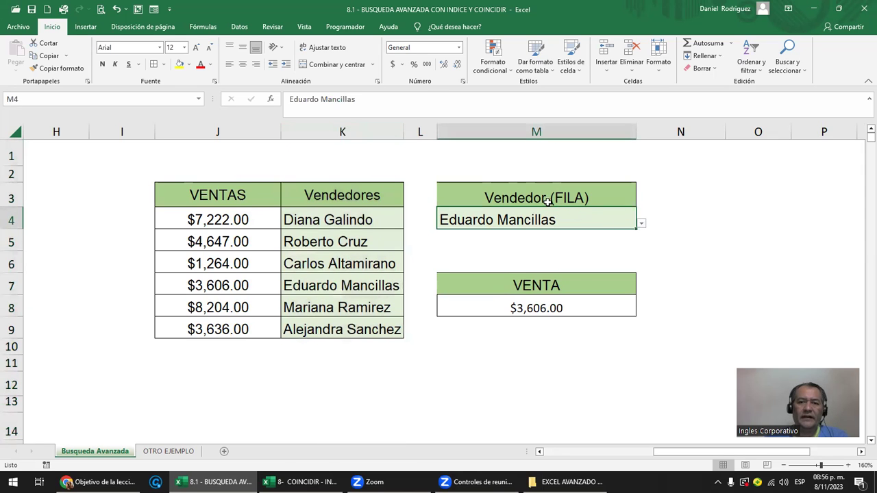
Review the vendor names and the VENTA formula, then clear the formula to rebuild it
click(338, 218)
drag(334, 264, 340, 329)
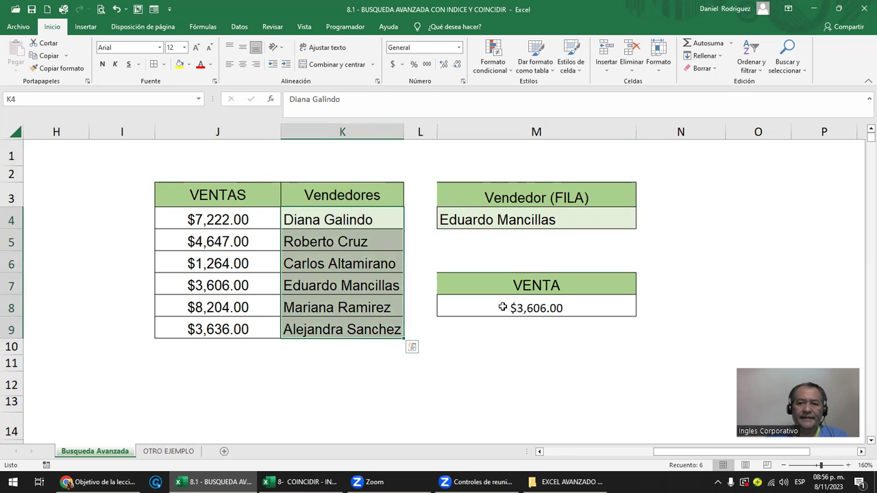
click(446, 308)
click(567, 219)
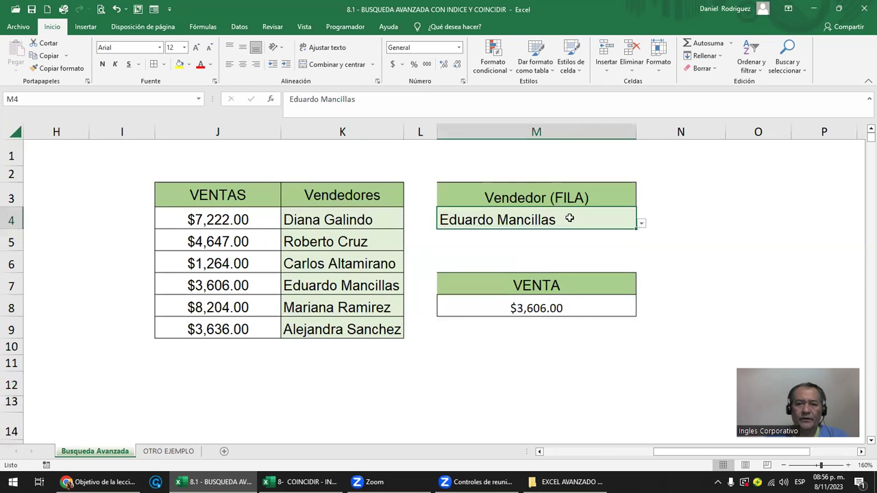
click(554, 304)
key(Delete)
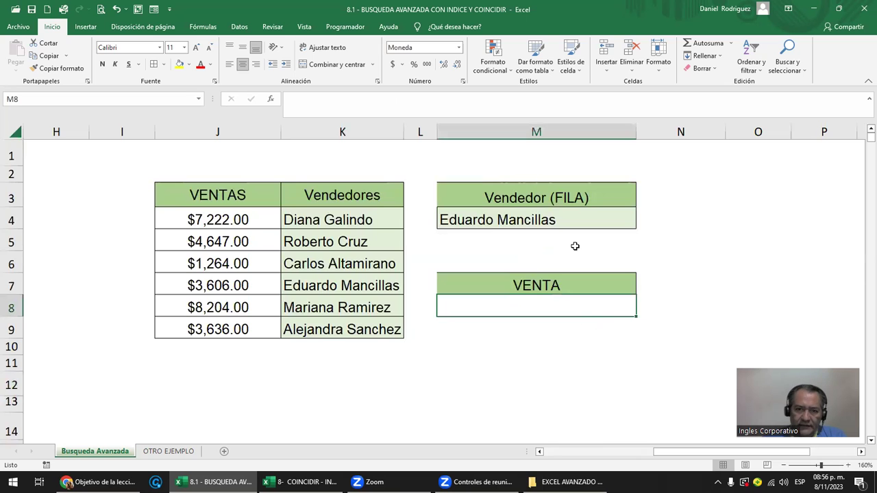
drag(218, 219, 343, 347)
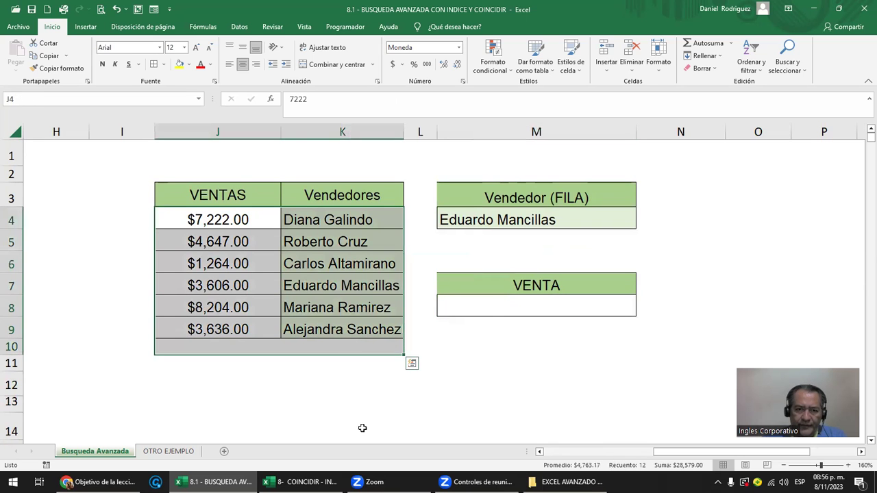
click(550, 305)
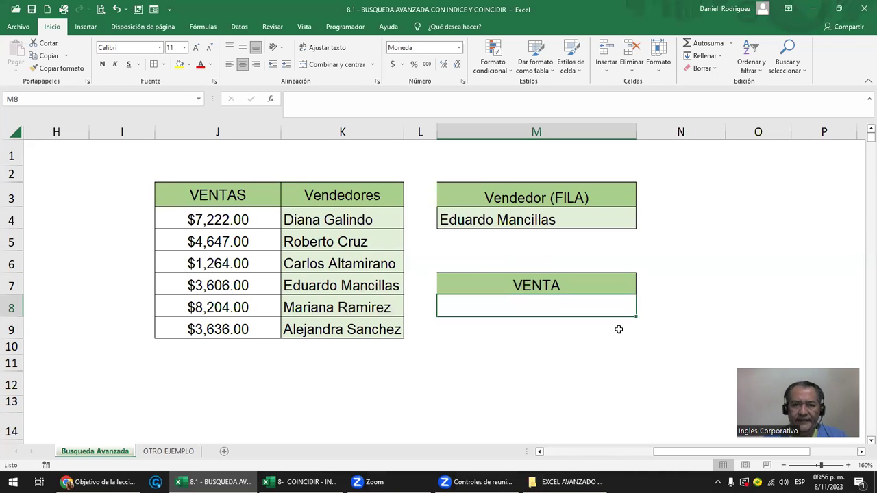
Enter 1 above the VENTAS header and recheck the Vendedores column and chosen vendor
click(209, 219)
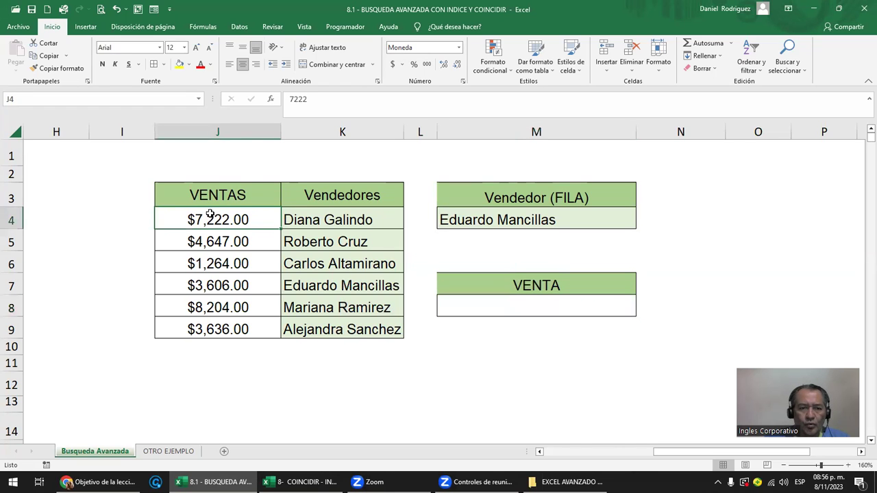
click(243, 176)
text(1)
key(Up)
click(242, 177)
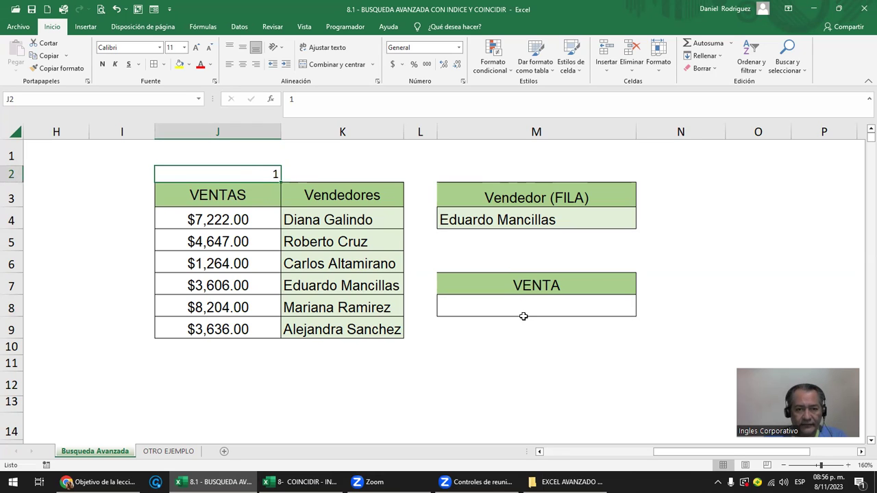
click(360, 134)
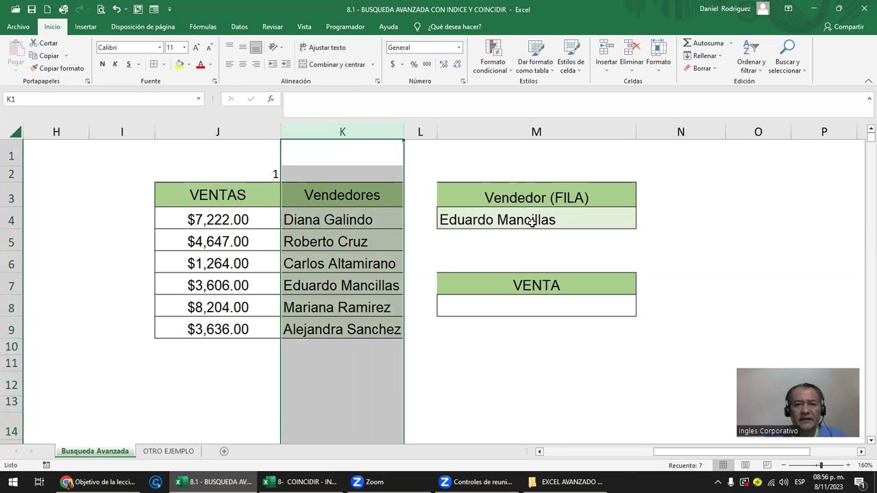
click(531, 220)
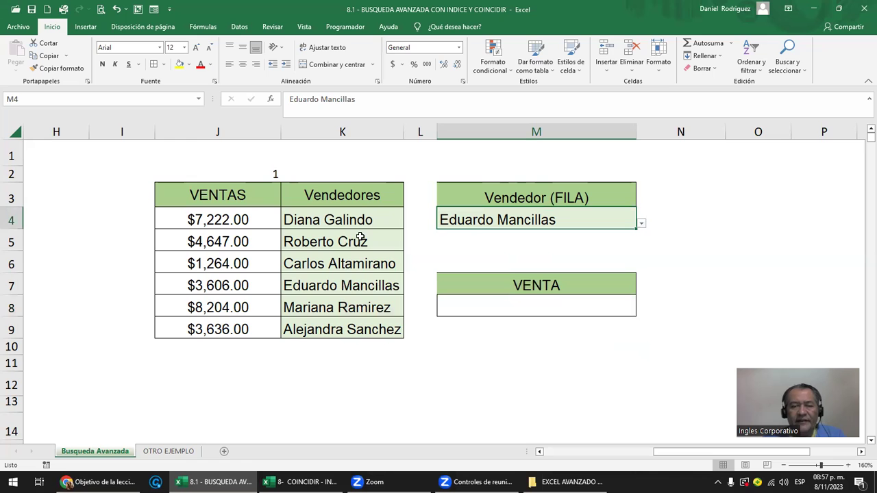
In M8, start =INDICE with J4:J9 as the result range and add COINCIDIR
click(499, 312)
text(=)
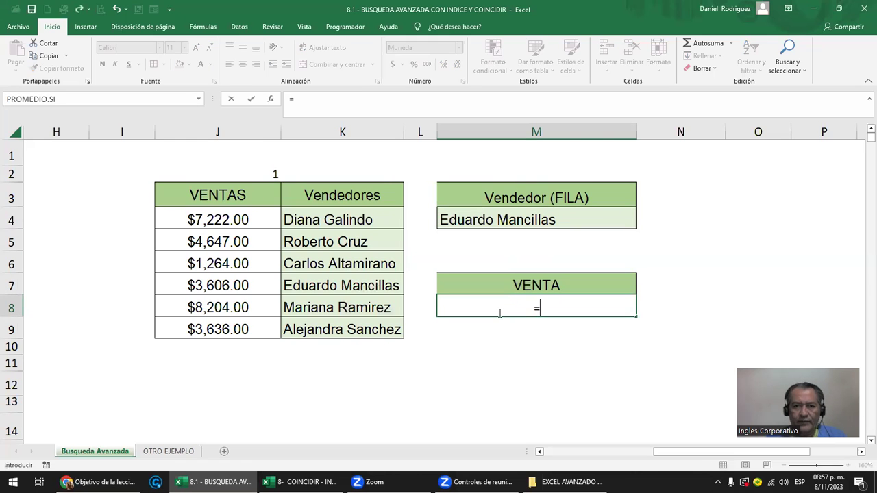
text(IND)
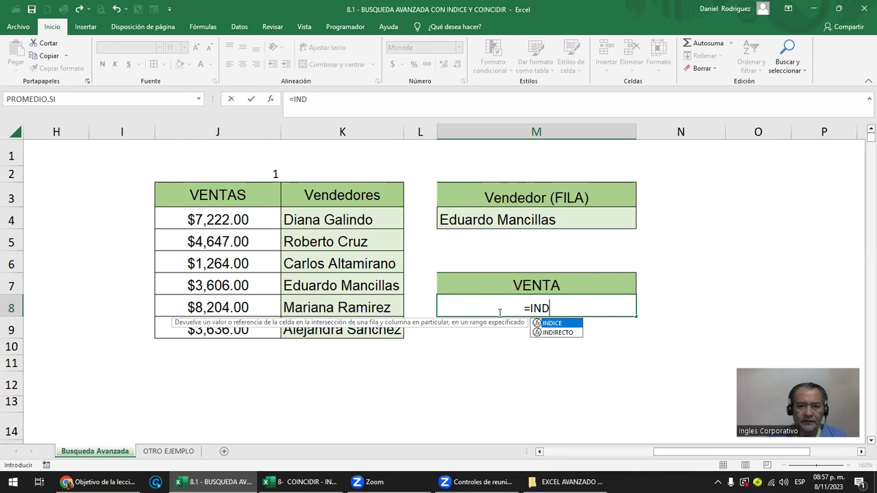
key(Tab)
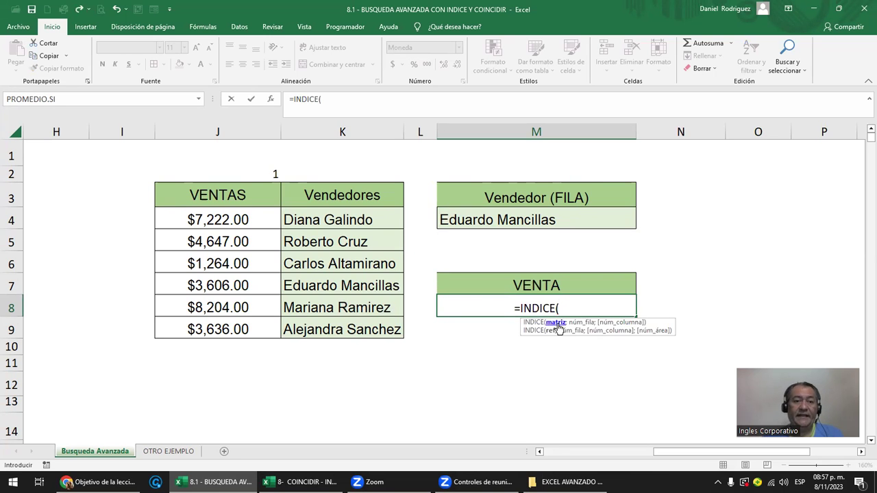
drag(250, 212, 252, 325)
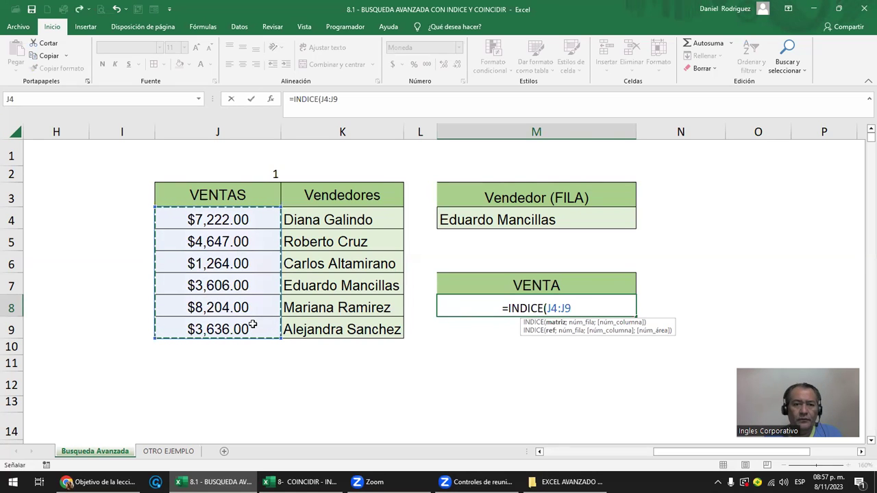
text(;)
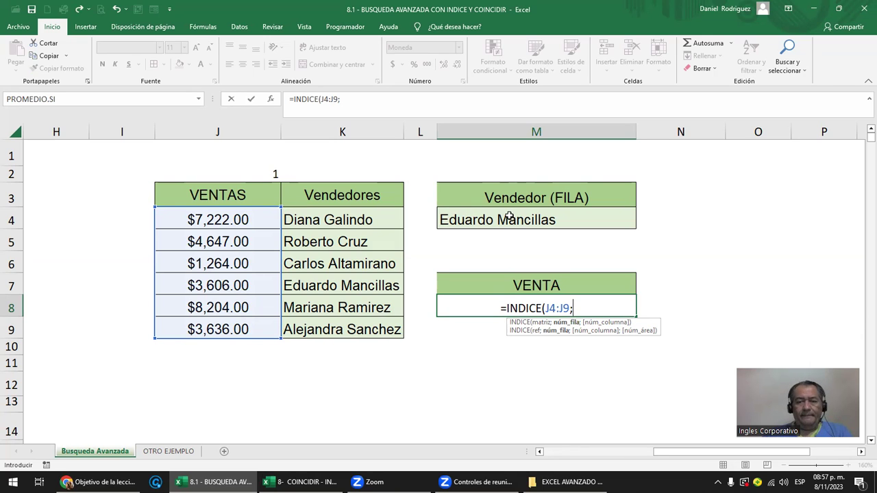
text(CO)
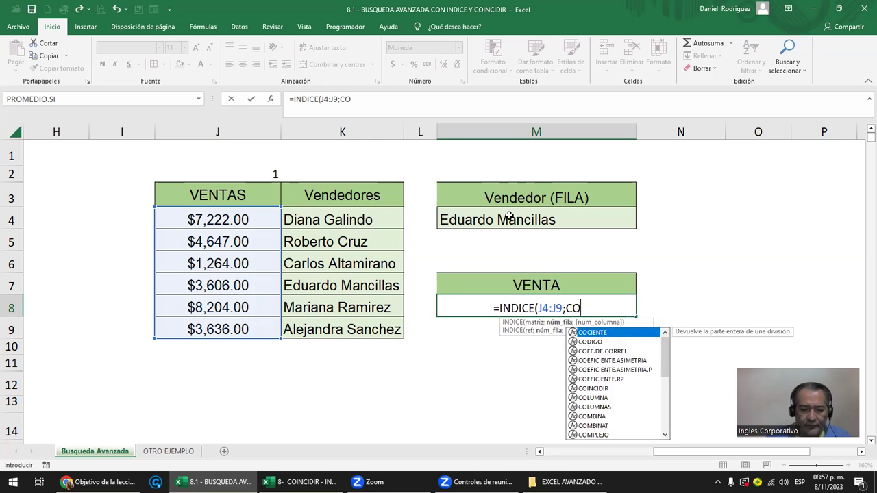
text(IN)
key(Tab)
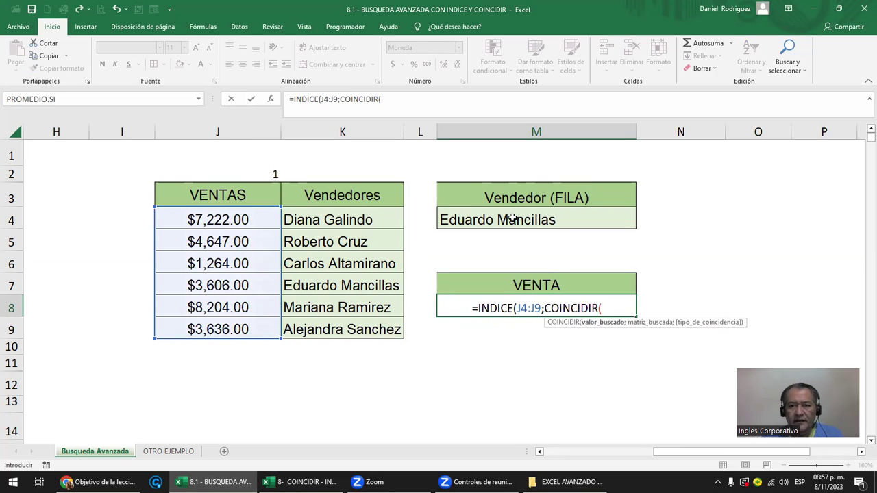
Complete COINCIDIR(M4;K4:K9;0) with column argument 1 and commit the formula
click(566, 213)
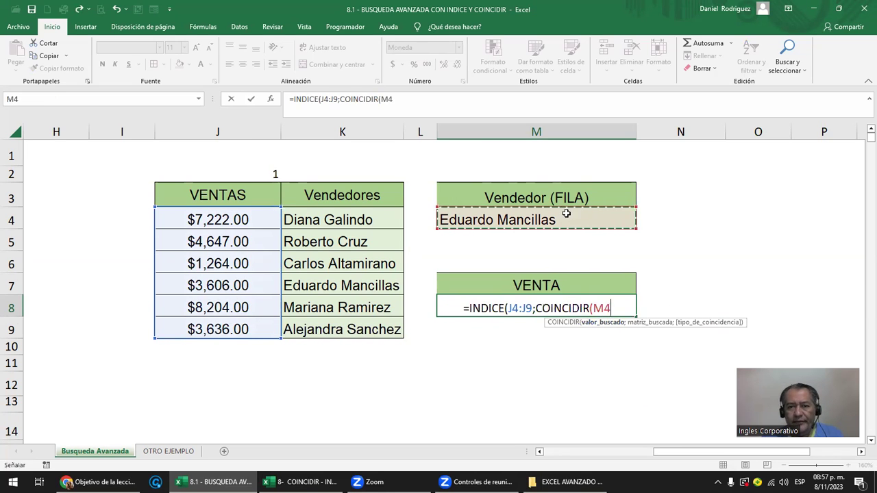
text(;)
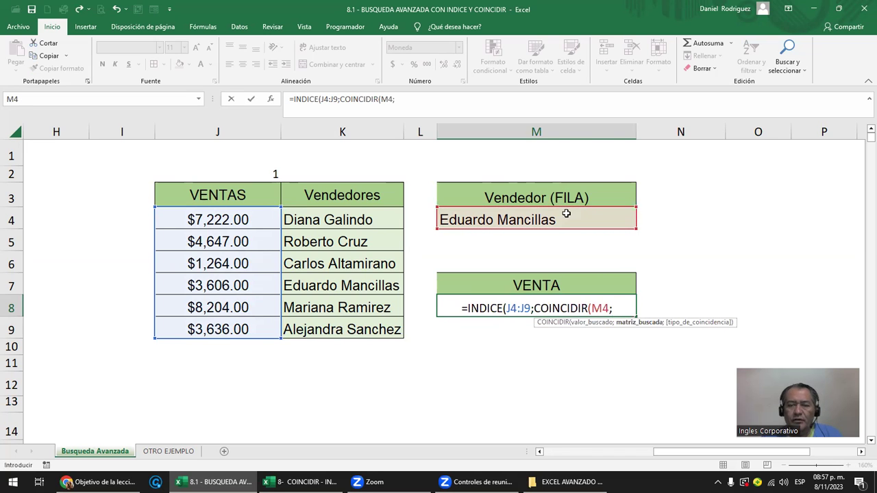
drag(367, 221, 360, 332)
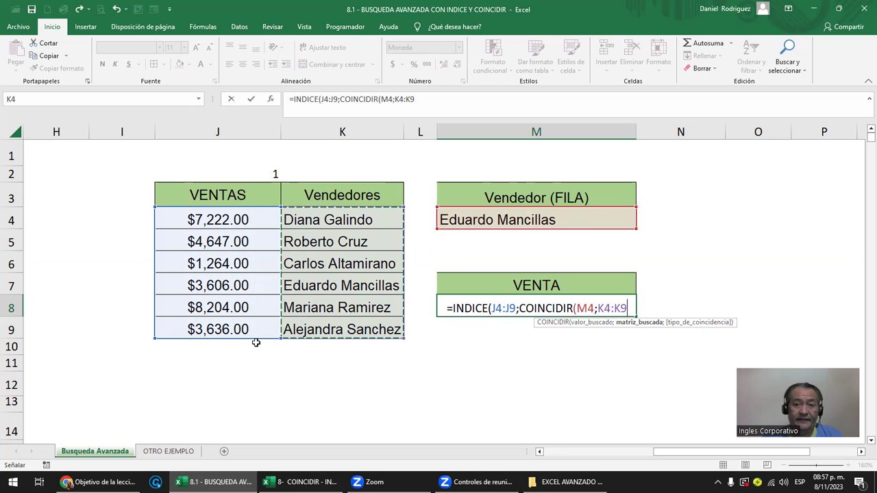
text(;)
key(Down)
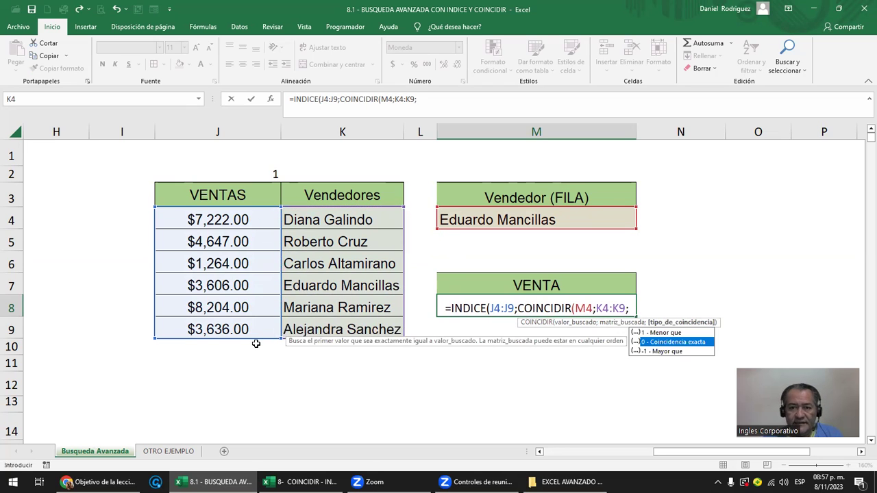
key(Tab)
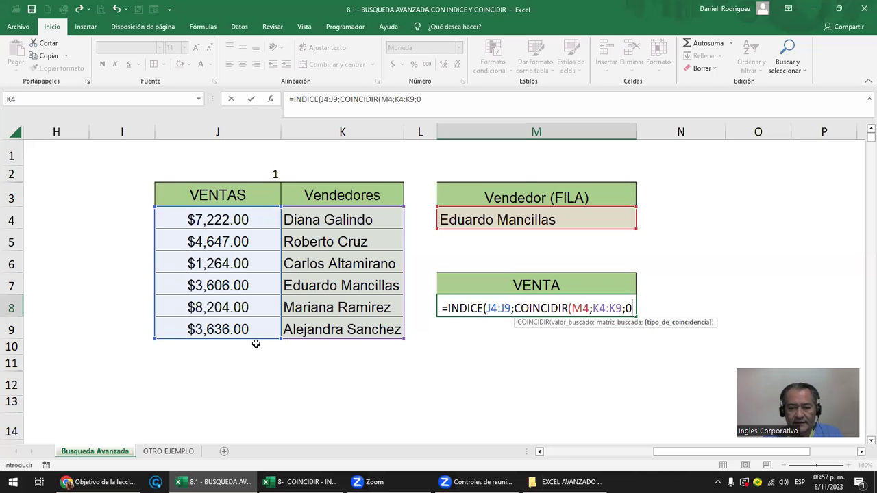
text())
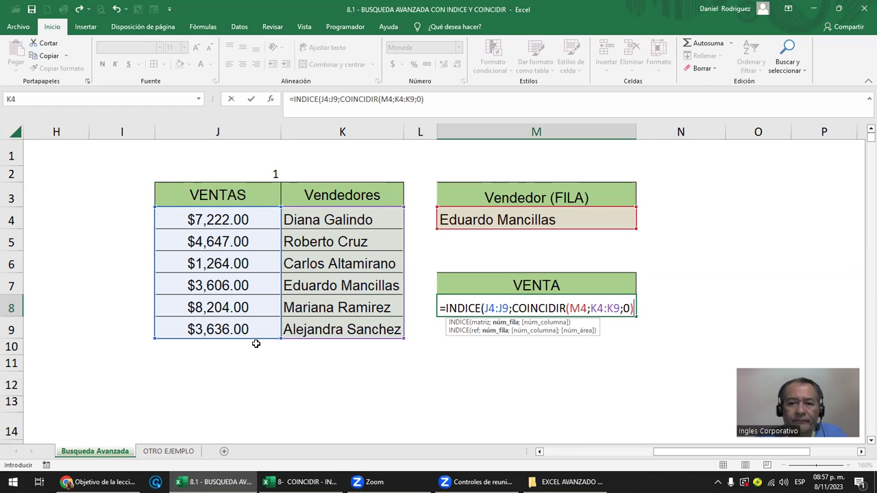
text(;)
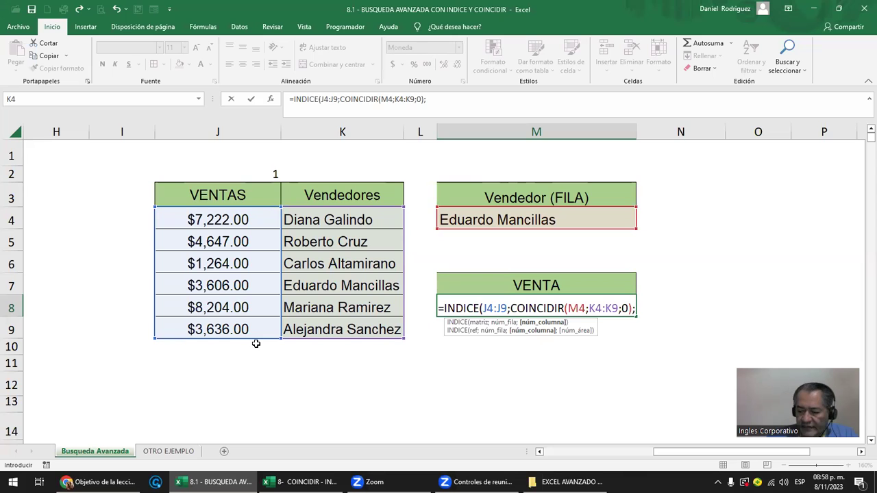
text(1)
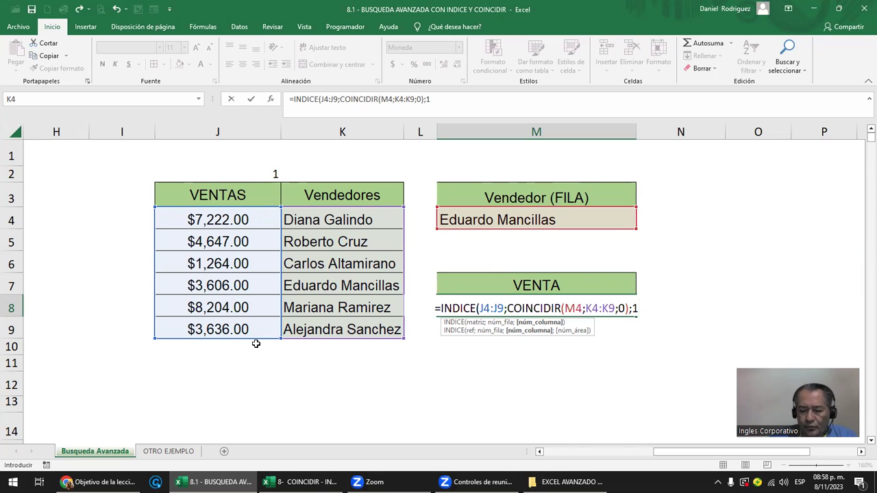
text())
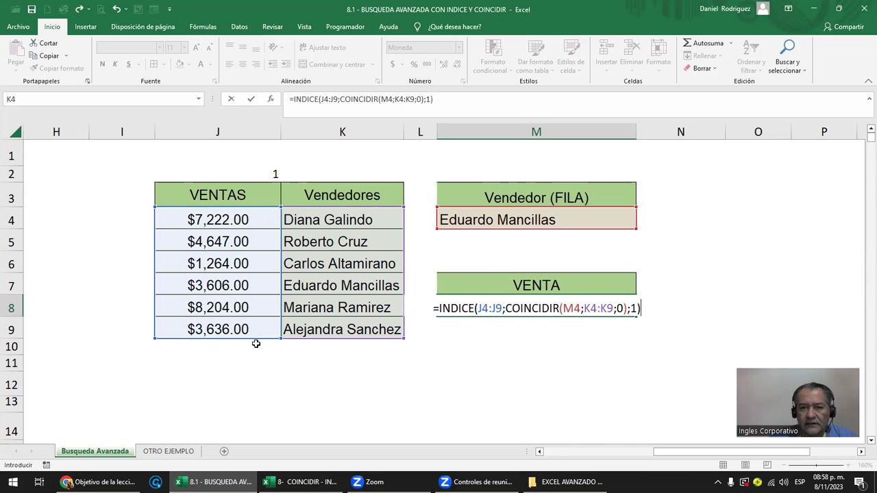
key(Return)
Copy the M8 formula and move down to M10
key(Down)
key(Up)
key(Up)
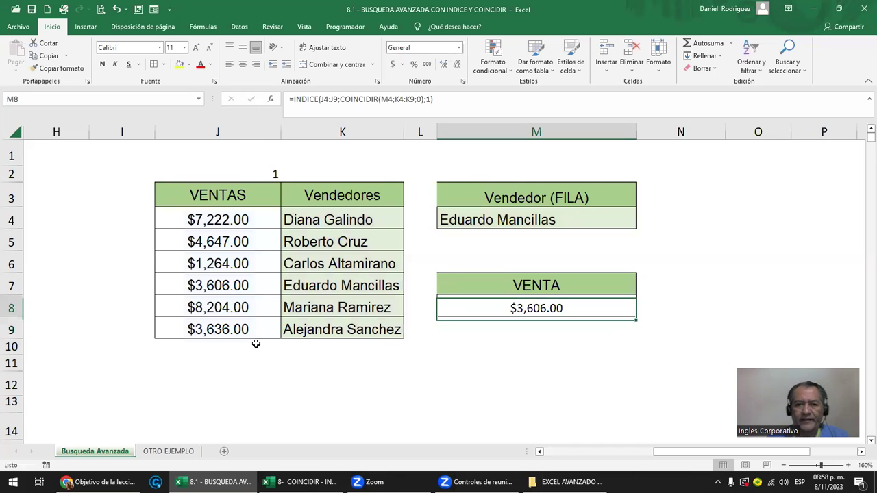
key(ctrl+c)
key(Down)
key(Down)
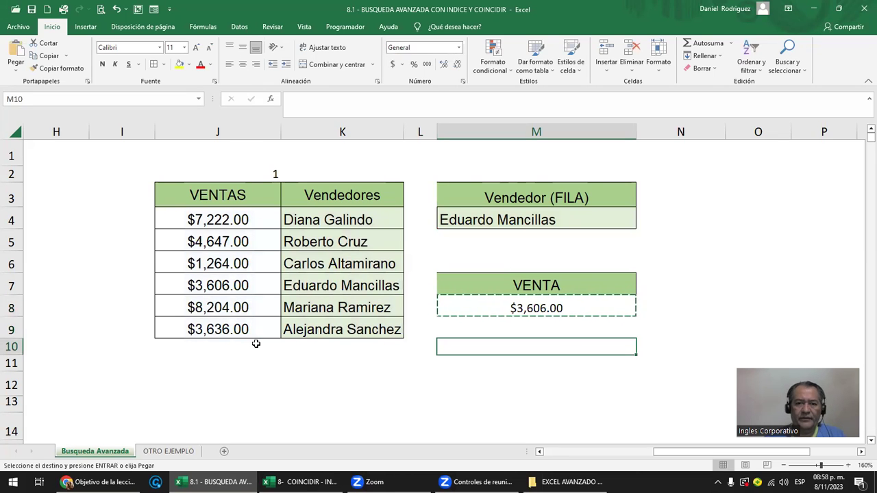
Paste into M10, repoint ranges to J4:J9, M4 and K4:K9, and drop the ;1 argument
key(ctrl+v)
key(F2)
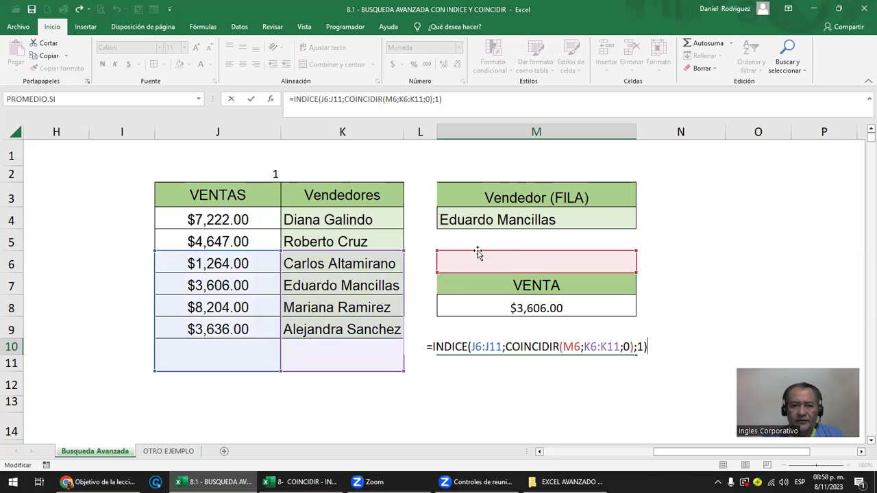
drag(510, 251, 510, 208)
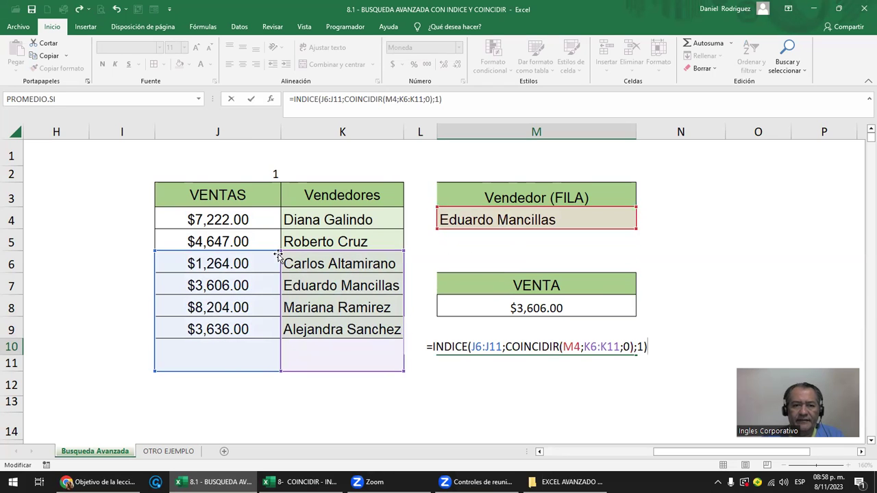
drag(264, 253, 260, 225)
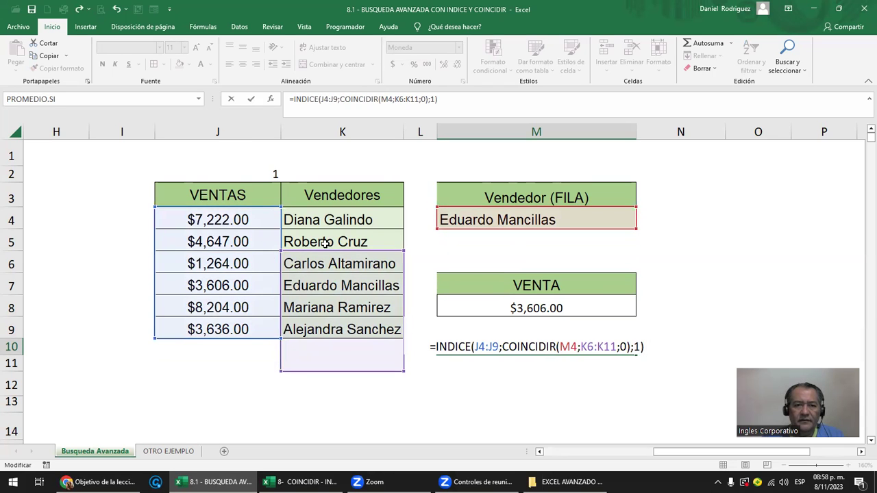
drag(343, 254, 343, 218)
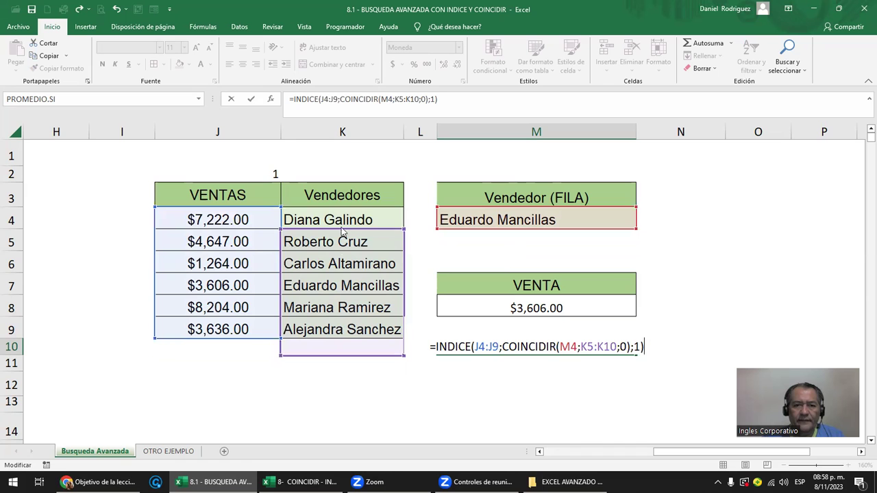
click(635, 348)
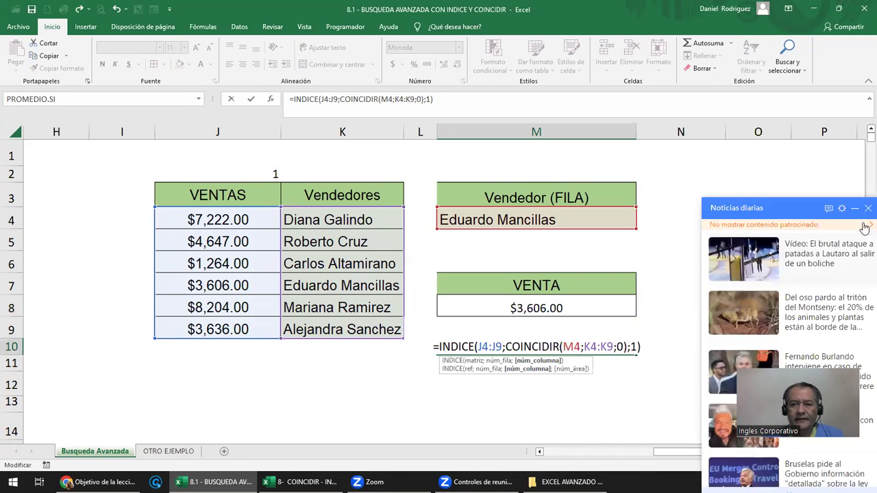
click(865, 155)
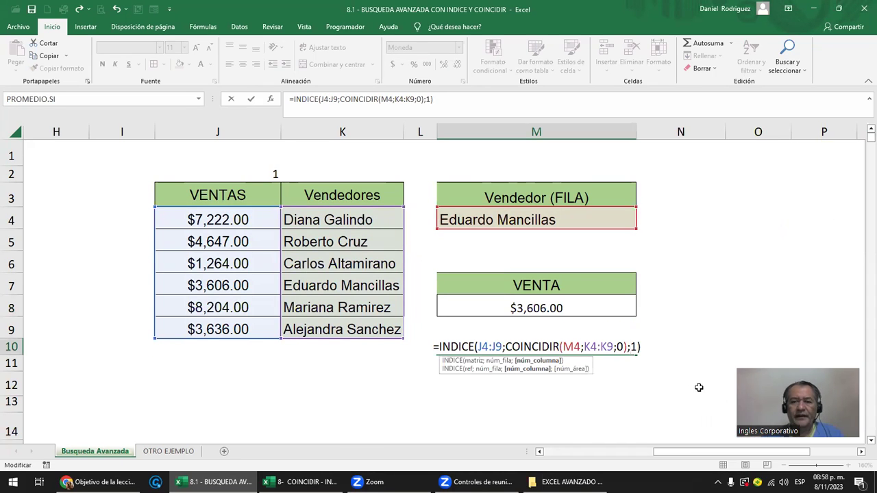
key(Left)
key(Left)
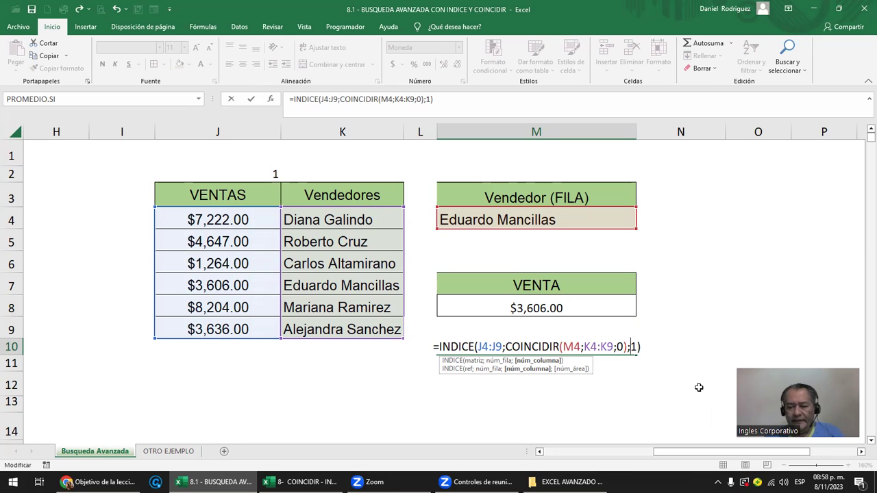
key(BackSpace)
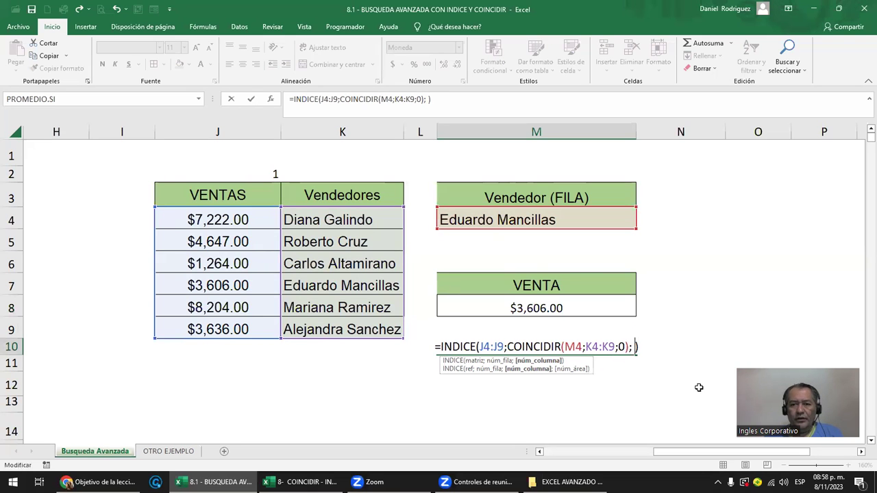
key(shift+Left)
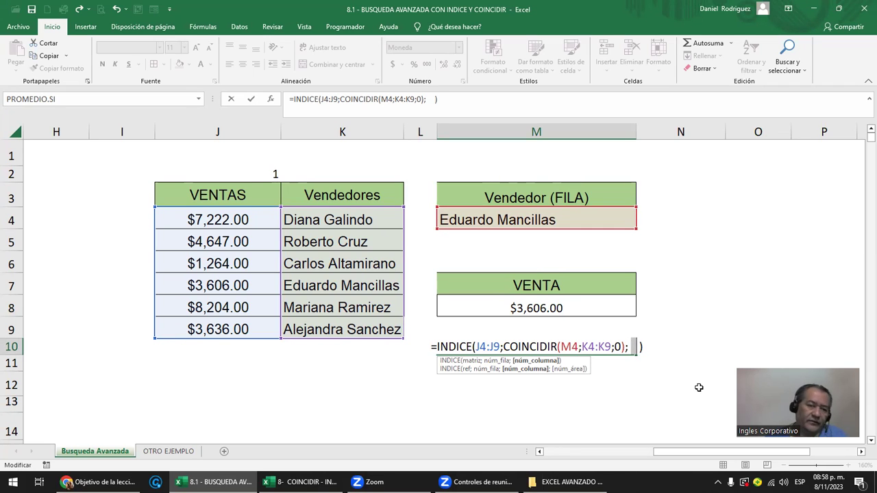
key(ctrl+Return)
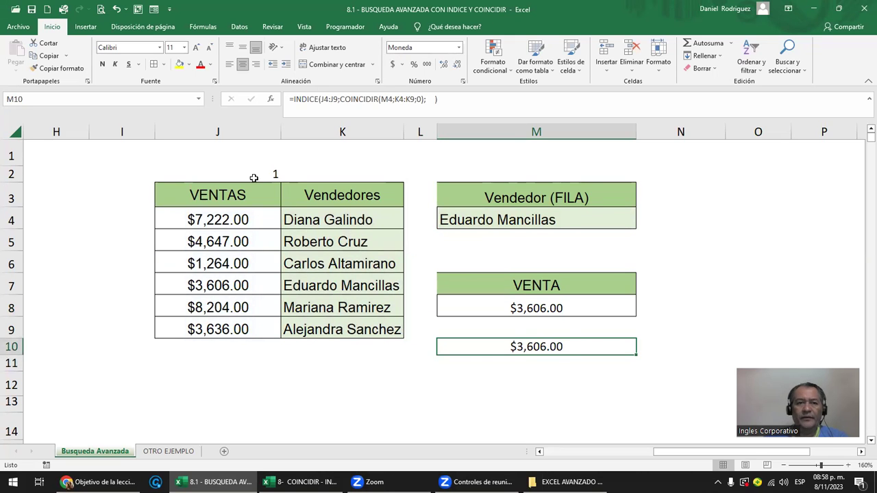
Inspect the copied formula in M10, discarding accidental edits with Esc
click(219, 124)
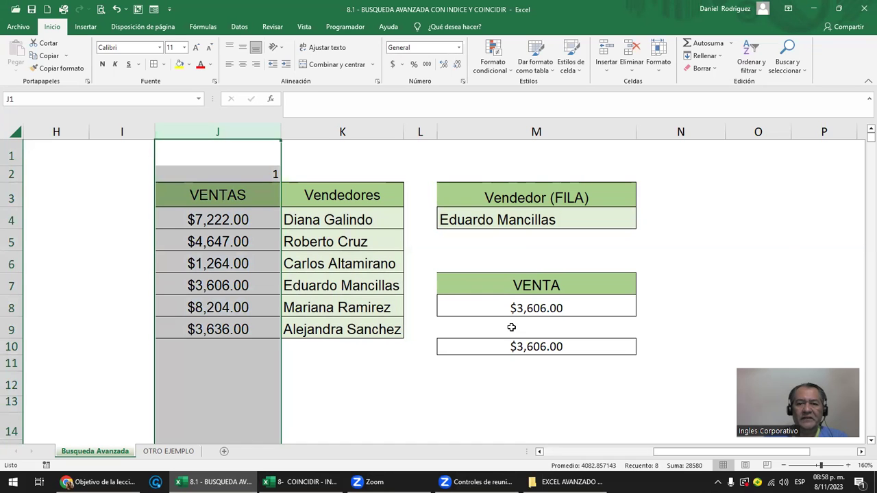
double_click(529, 346)
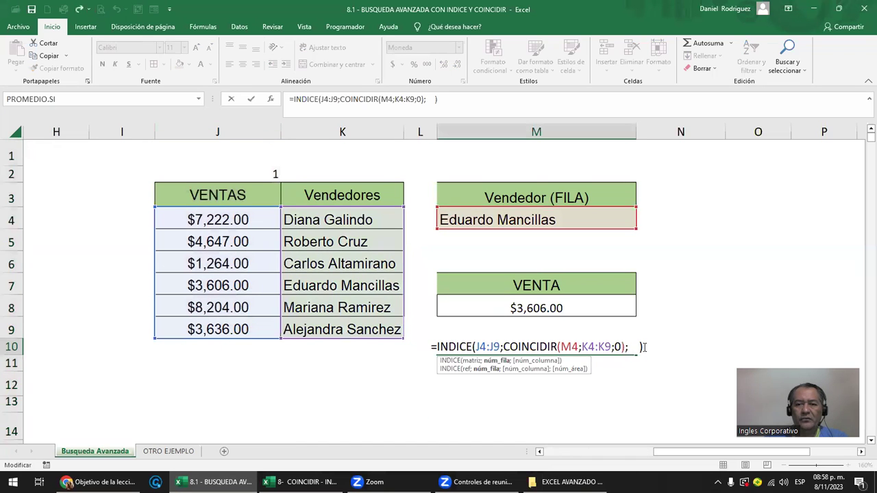
drag(628, 347, 639, 347)
click(600, 305)
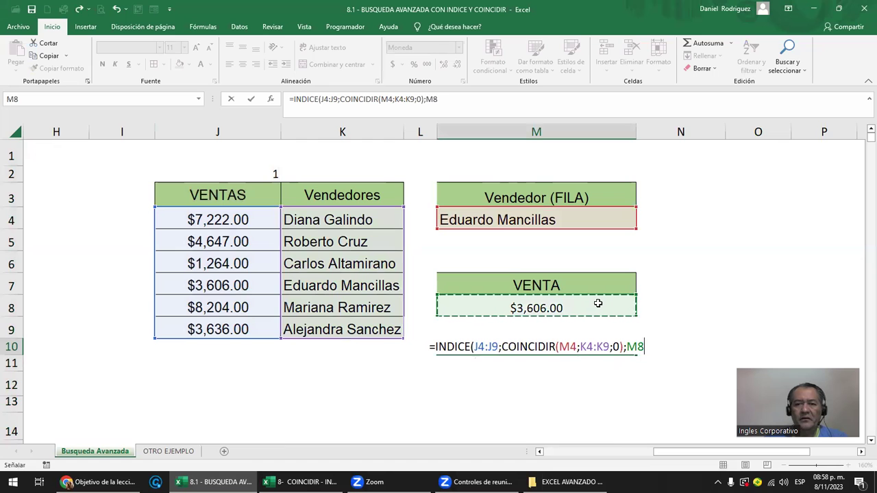
key(Escape)
double_click(598, 305)
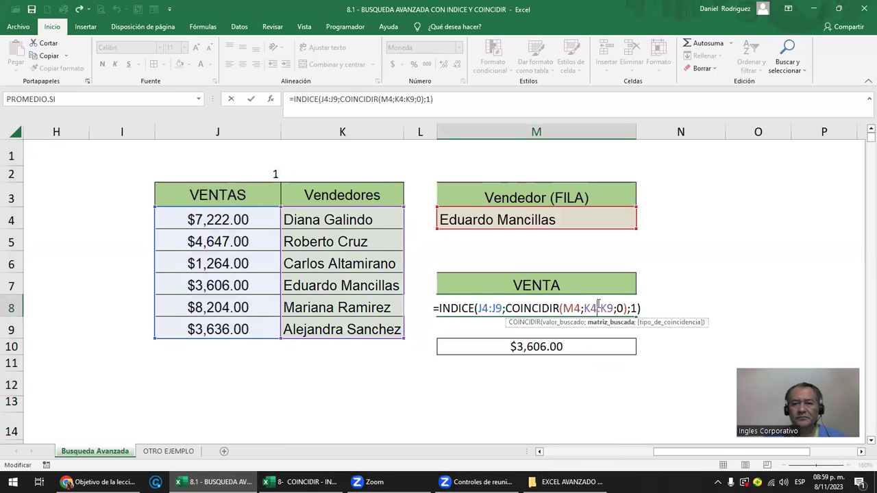
double_click(614, 348)
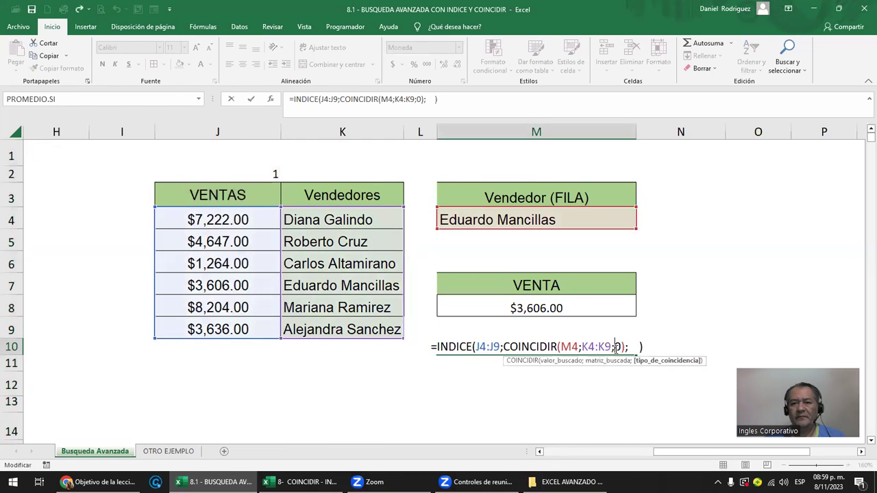
click(586, 309)
key(Escape)
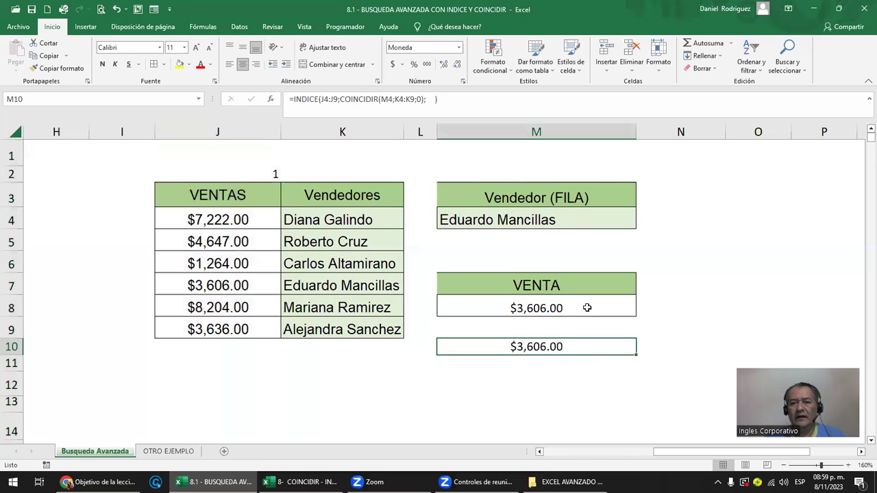
Check M10's formula once more, then review M8's formula and close it unchanged
double_click(593, 346)
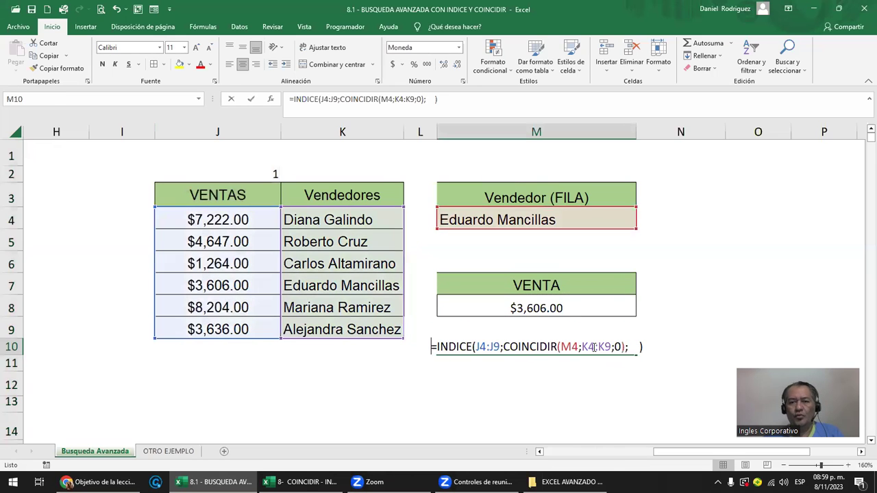
click(633, 347)
key(Escape)
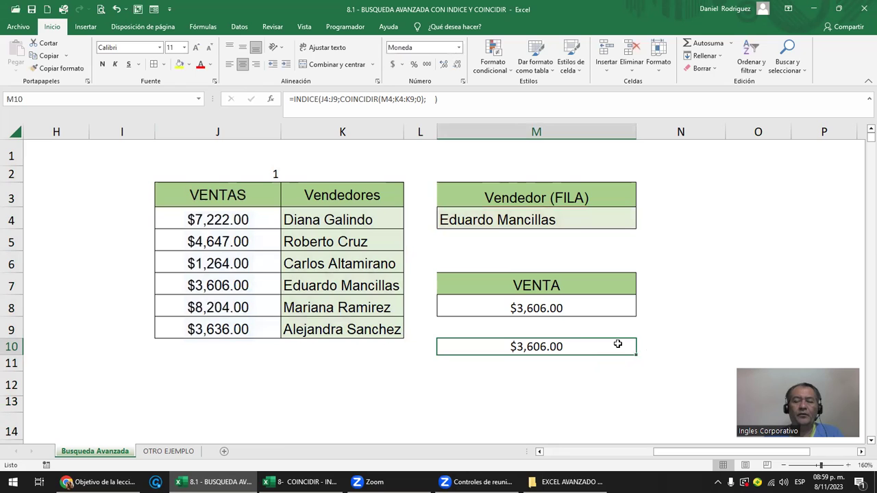
double_click(558, 309)
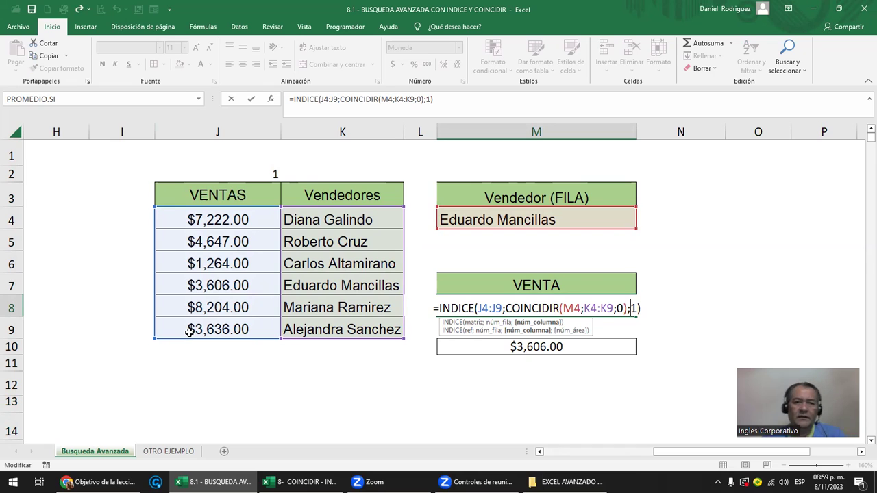
key(Return)
Move the Vendedores list from K3:K9 to I3, autofit column I, and check VENTA's updated ranges
drag(325, 194, 349, 331)
key(ctrl+c)
key(Left)
key(Left)
key(Left)
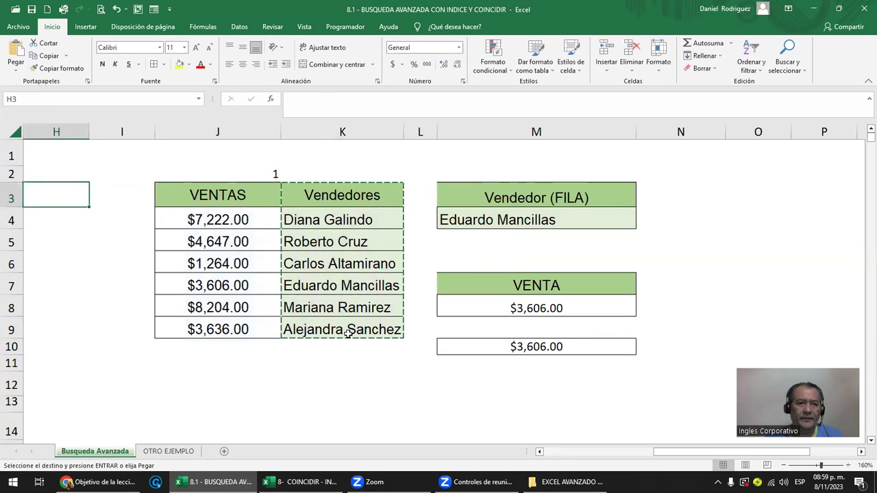
key(Right)
key(ctrl+v)
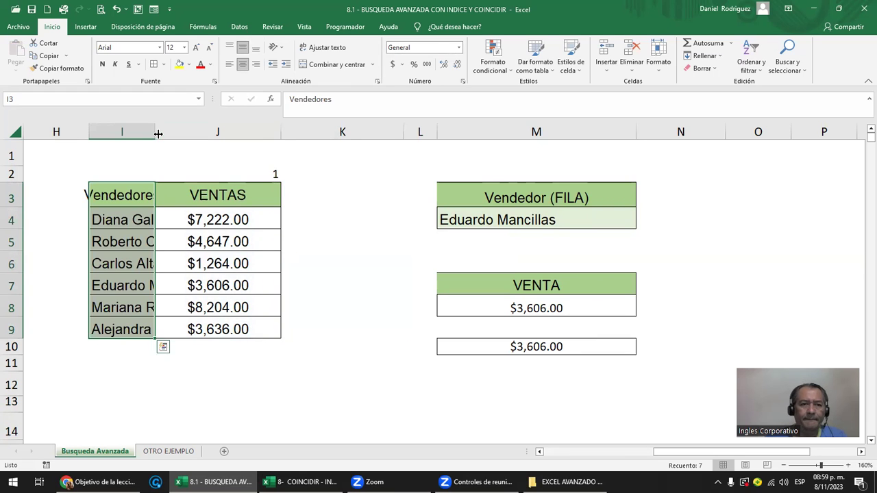
double_click(158, 135)
double_click(564, 309)
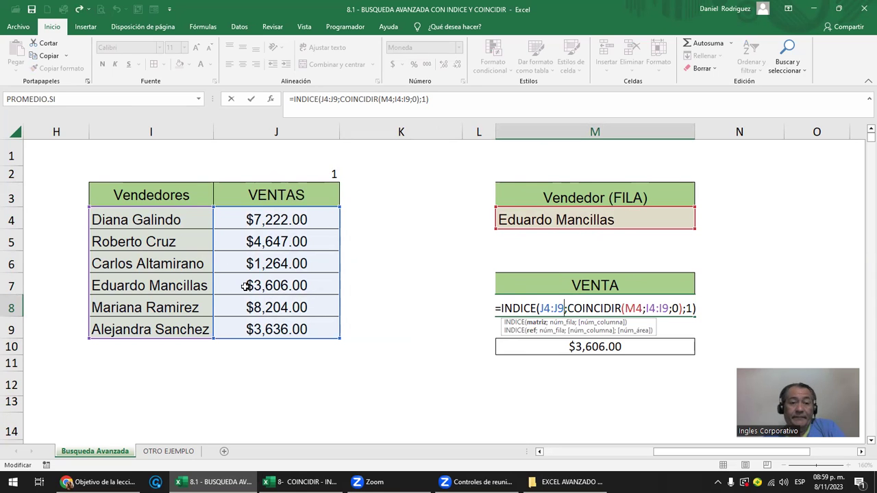
Insert an empty column before VENTAS and narrow column L
click(233, 128)
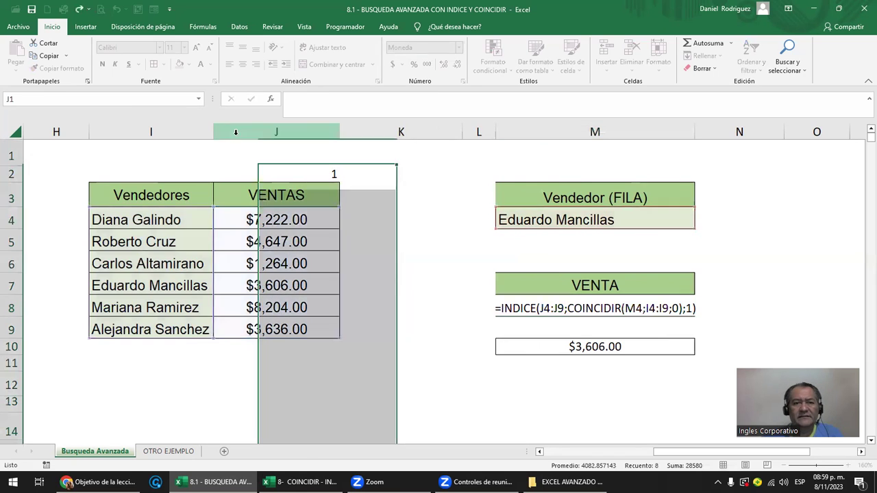
right_click(233, 129)
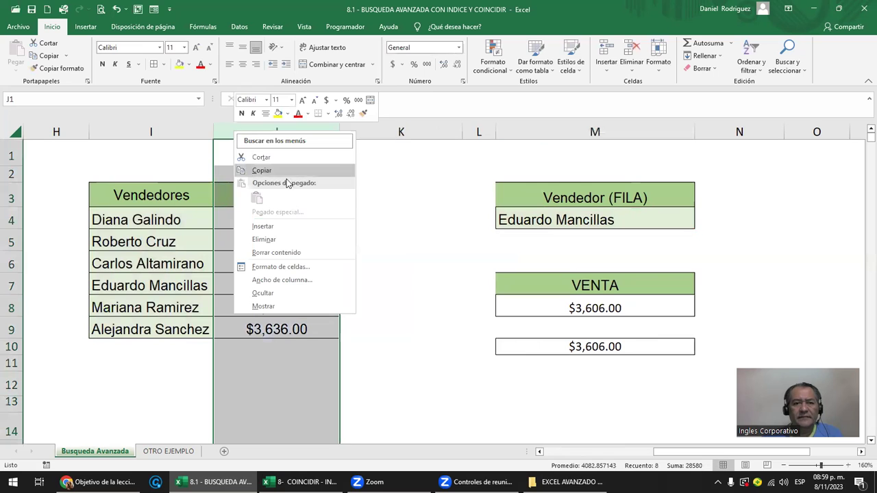
click(290, 226)
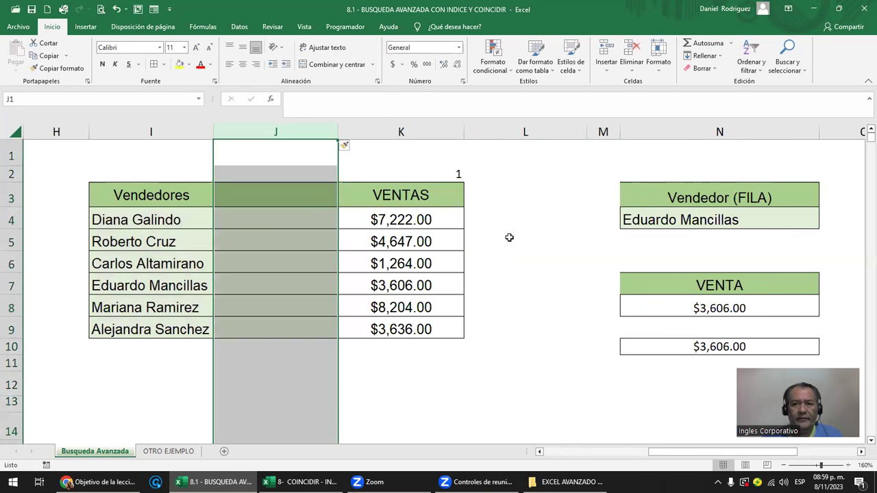
click(573, 250)
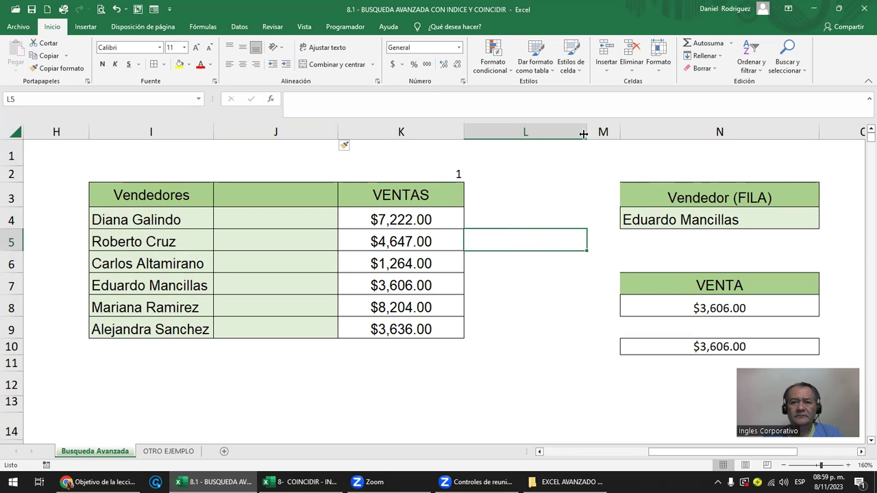
drag(587, 133, 522, 139)
click(407, 198)
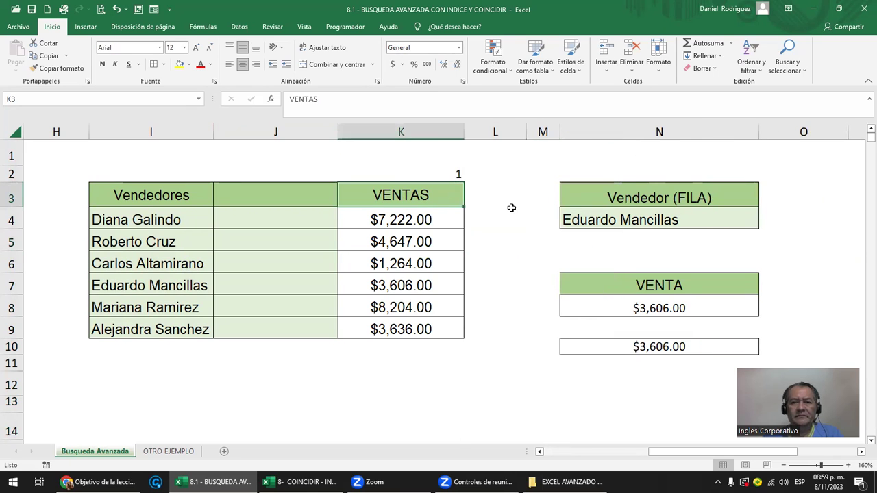
click(458, 180)
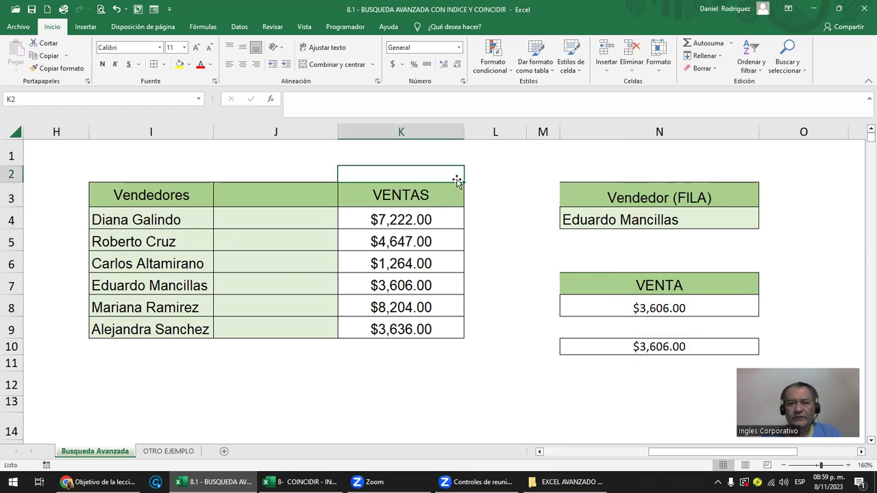
double_click(660, 219)
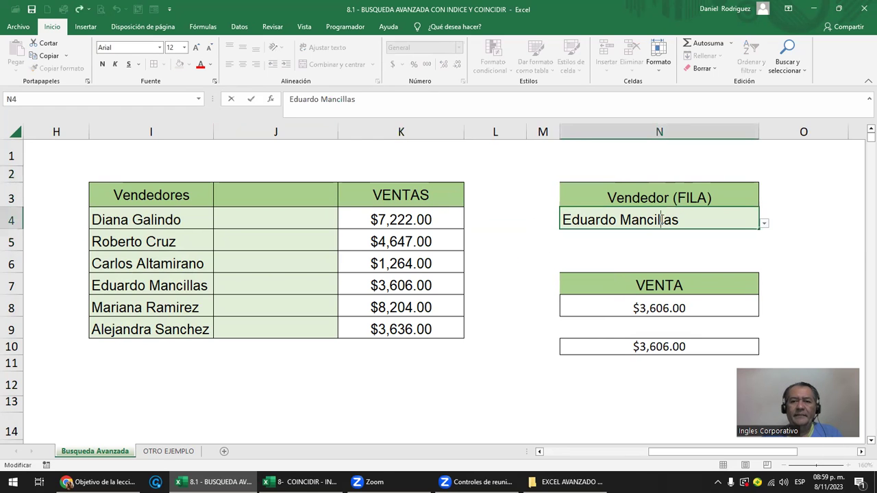
key(Escape)
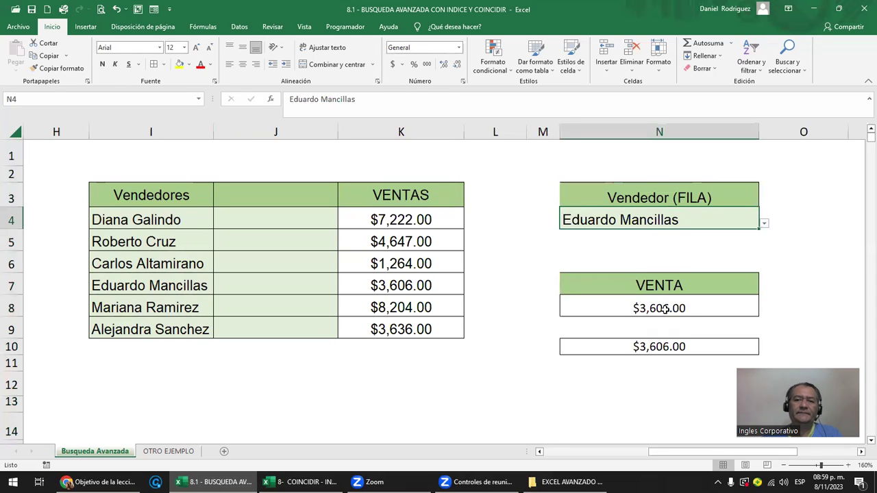
Review N8's formula, then add vendor SAS with sales of 1,000 in row 10
double_click(663, 309)
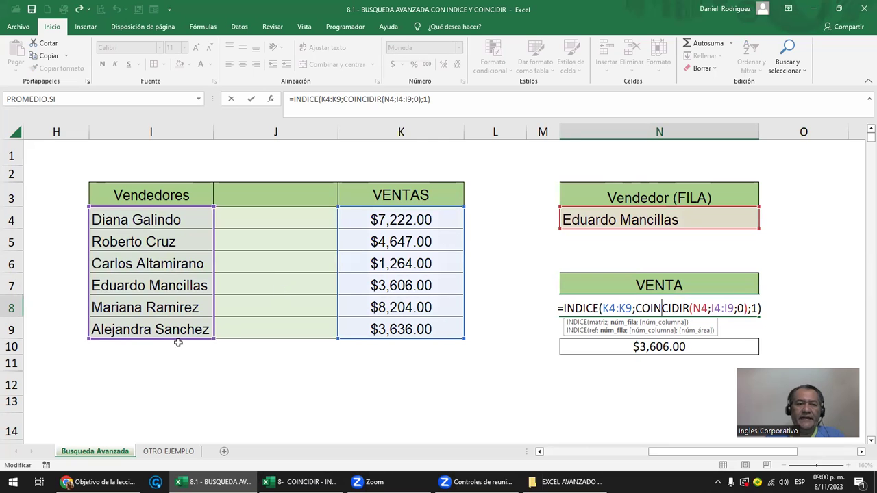
key(Escape)
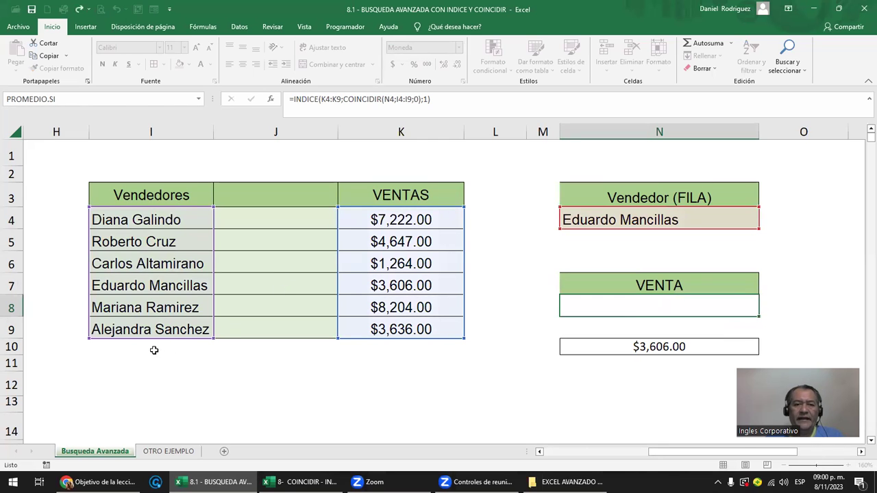
click(154, 350)
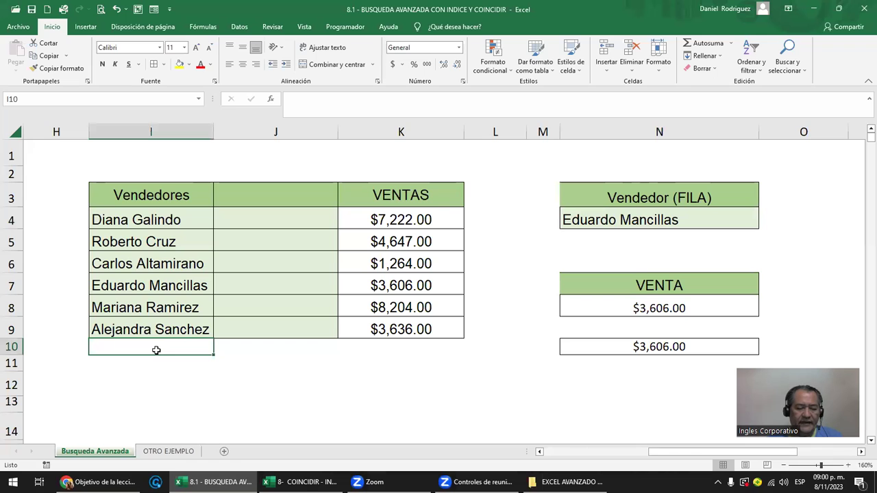
text(SAS)
key(Tab)
key(Tab)
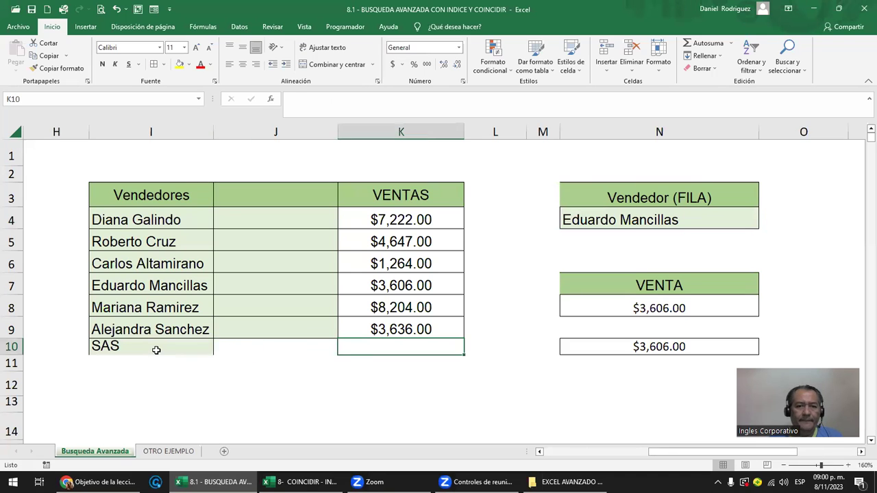
text(1,000)
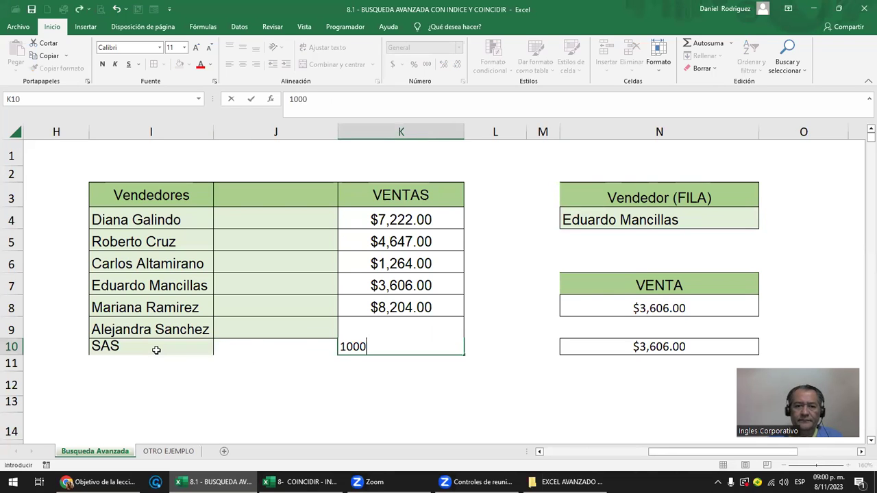
key(Return)
click(156, 350)
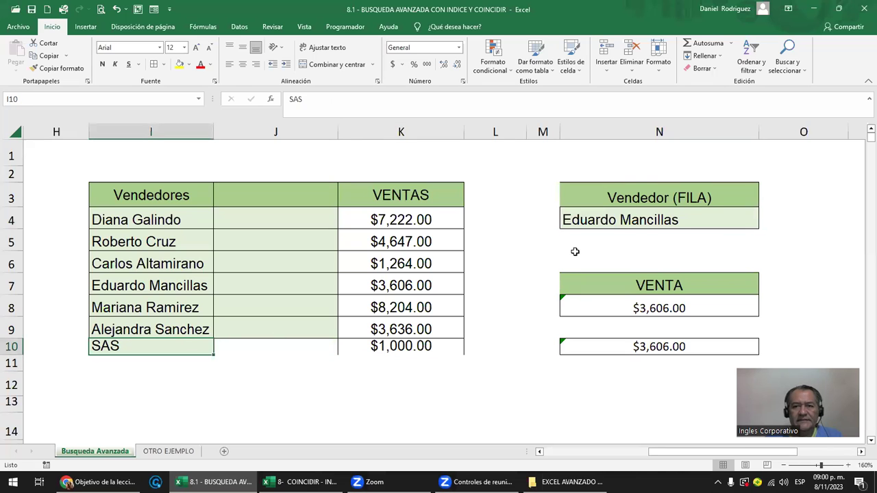
double_click(619, 219)
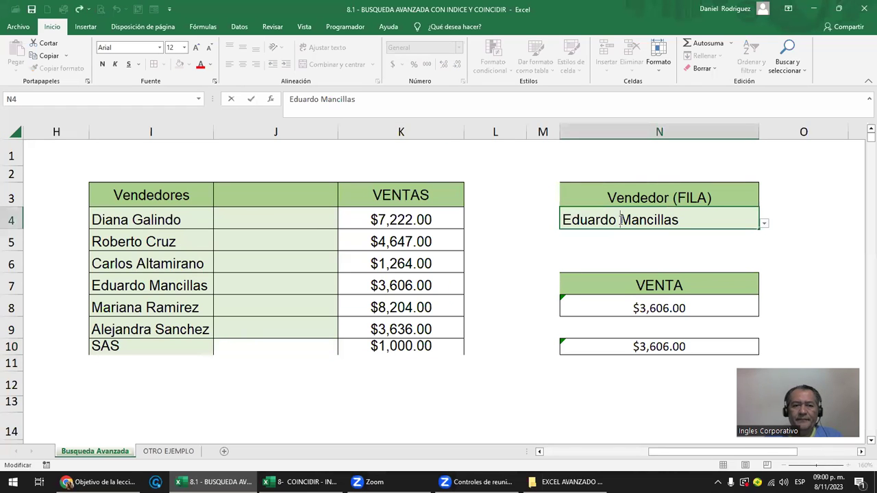
Set the N4 drop-down's validation list source to I4:I9 and open N8's formula for editing
key(Escape)
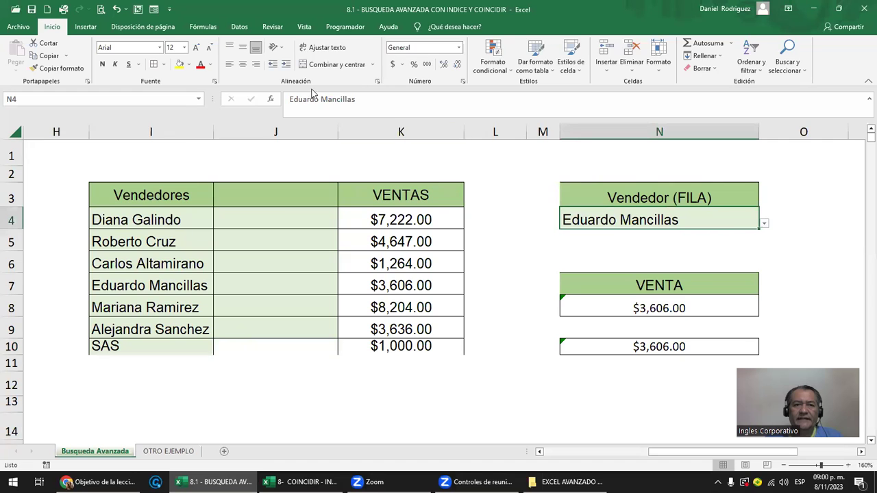
click(239, 27)
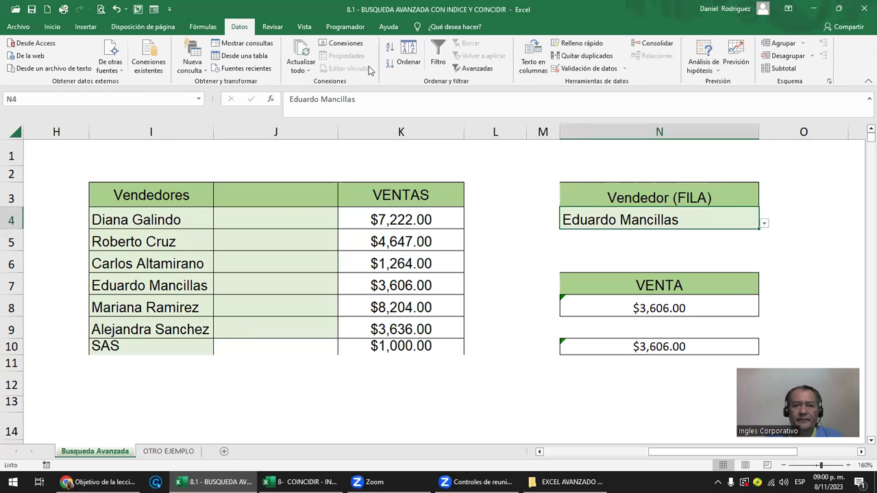
click(586, 68)
click(456, 347)
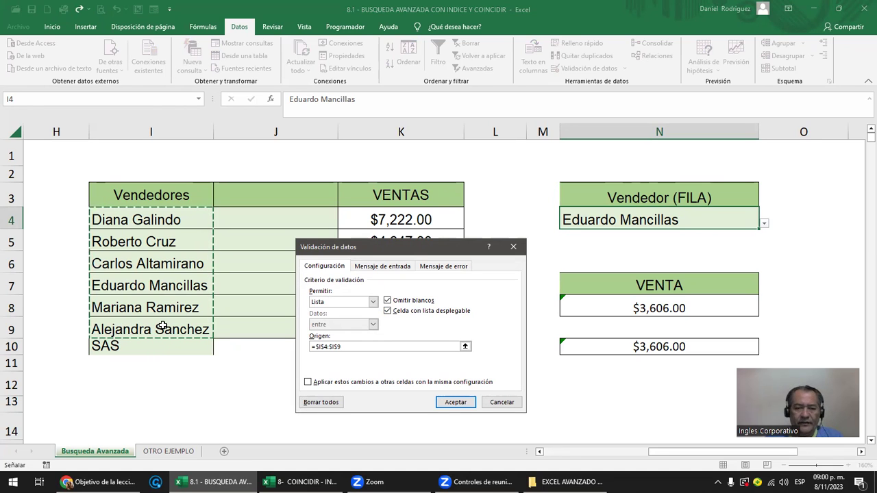
drag(162, 221, 159, 339)
key(Return)
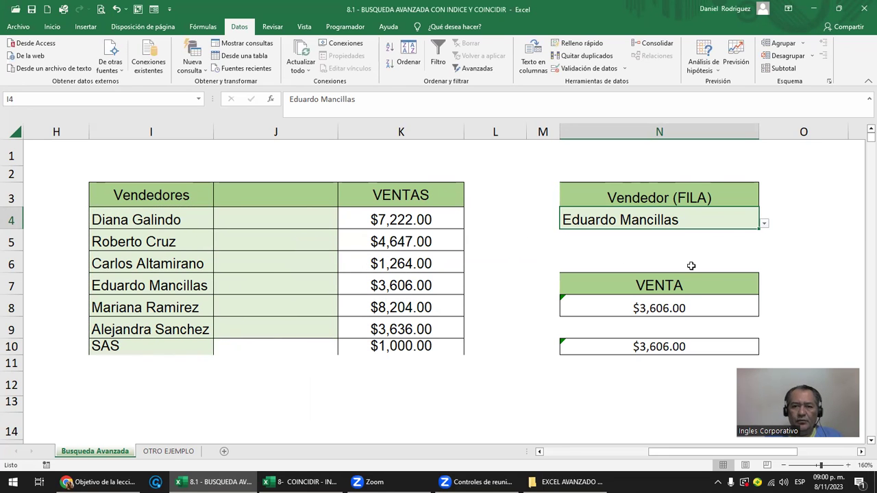
double_click(674, 307)
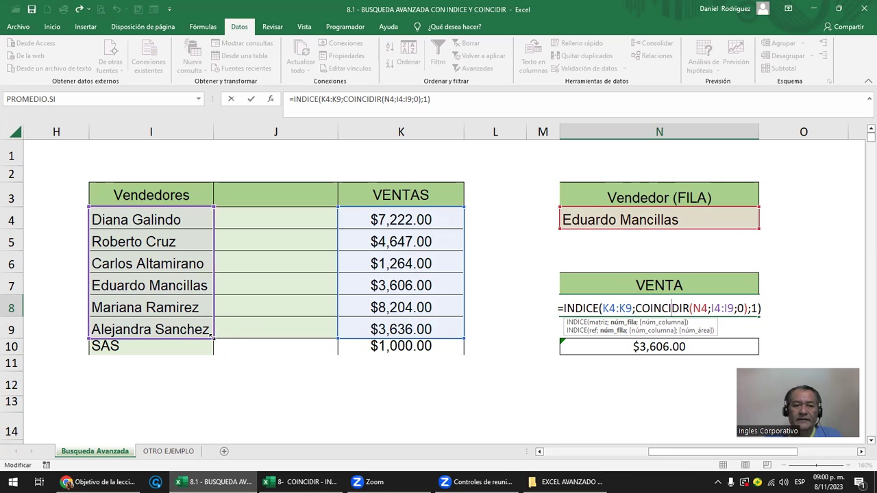
Extend the formula's I4:I9 and K4:K9 ranges to row 10 and commit it
drag(206, 349, 209, 355)
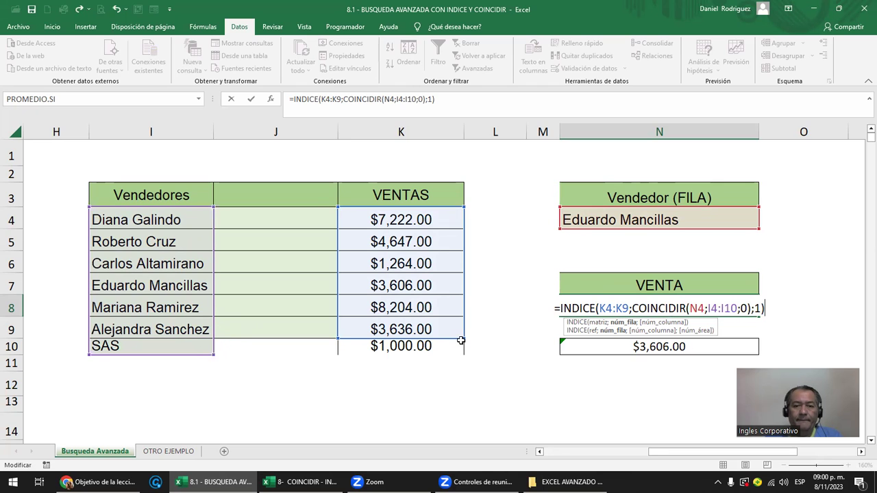
drag(461, 340, 460, 357)
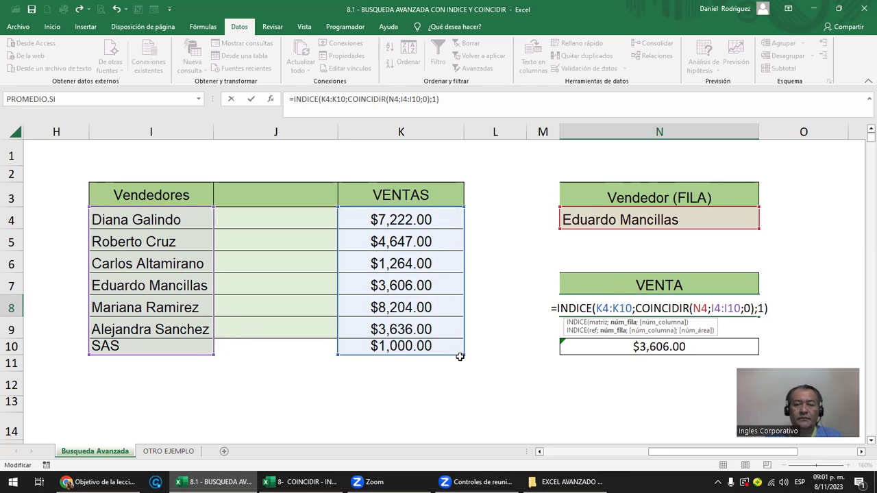
key(Return)
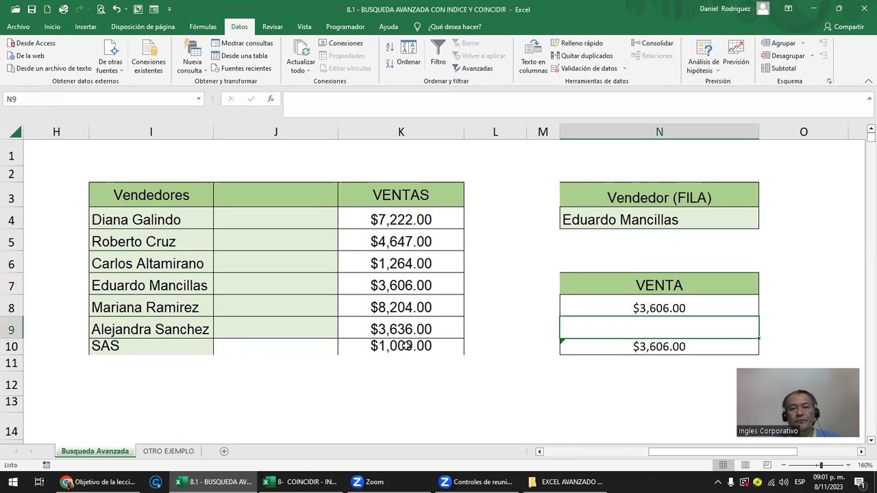
click(128, 226)
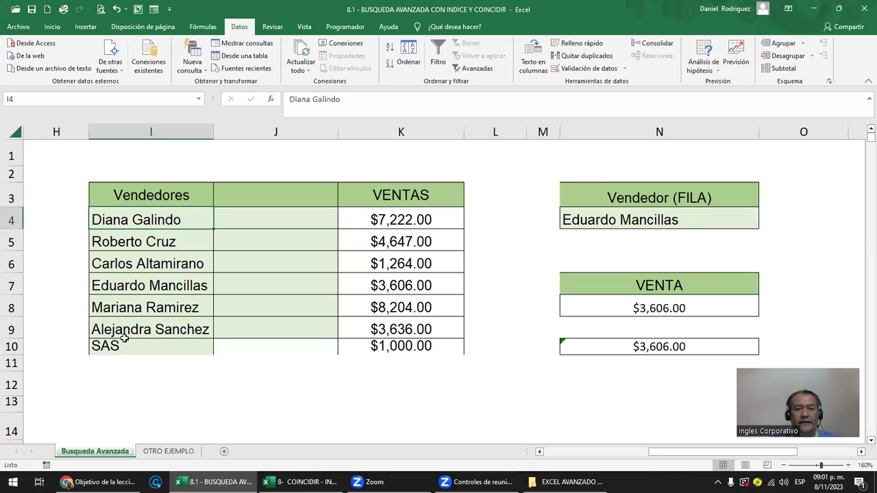
drag(131, 363, 404, 385)
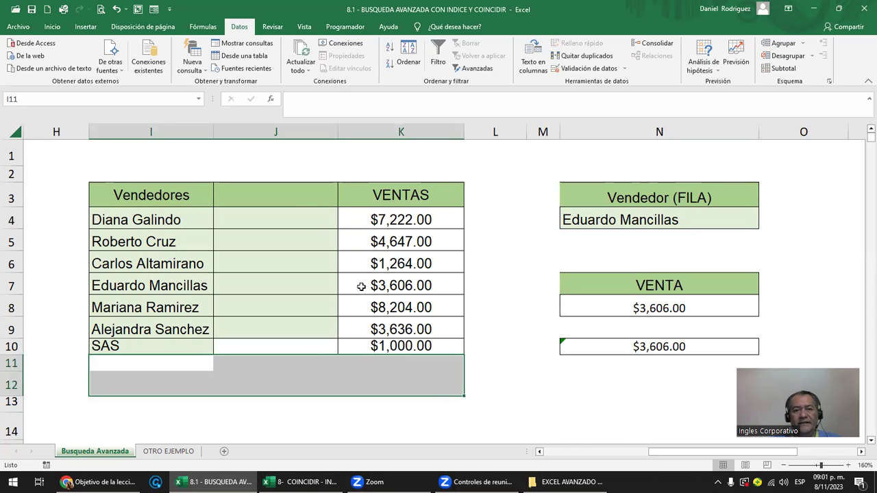
Delete empty column J, then check the M8 and M10 formulas without changing them
click(250, 132)
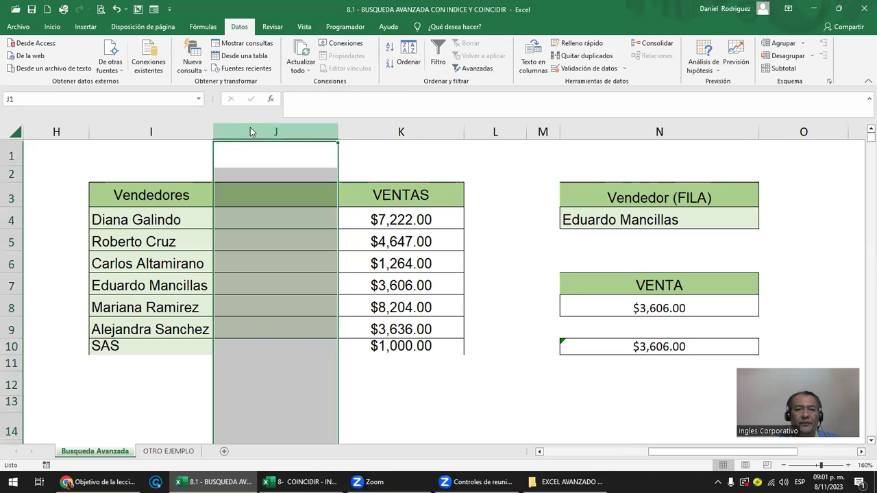
right_click(250, 131)
click(297, 239)
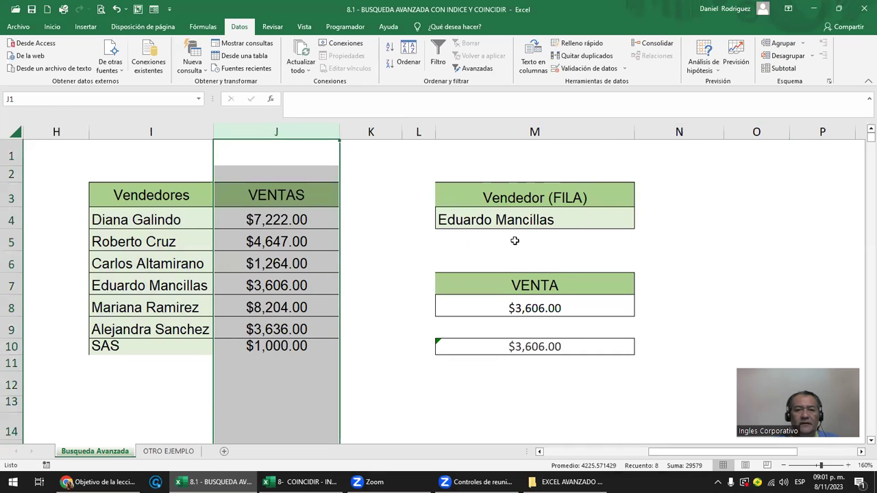
click(553, 306)
double_click(553, 305)
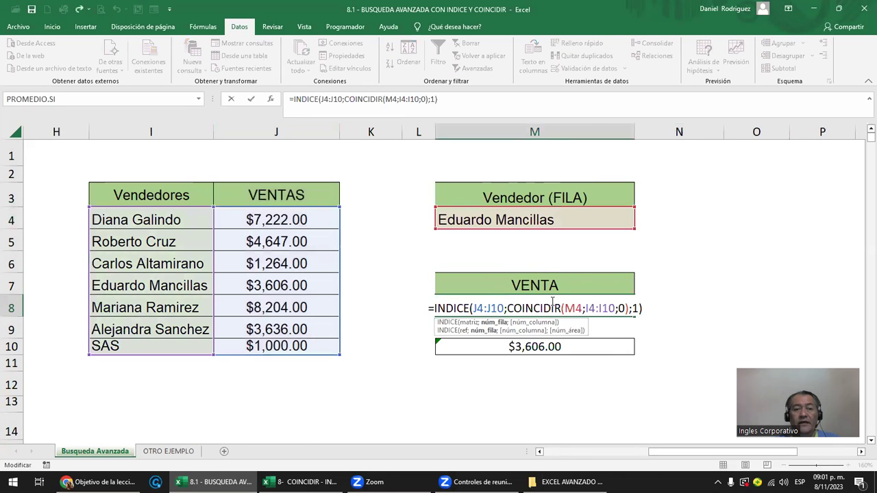
key(Escape)
double_click(564, 345)
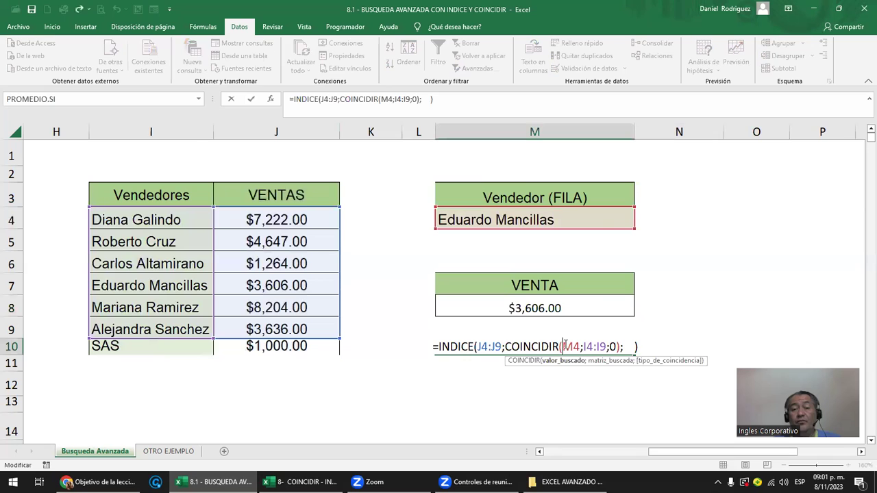
key(Escape)
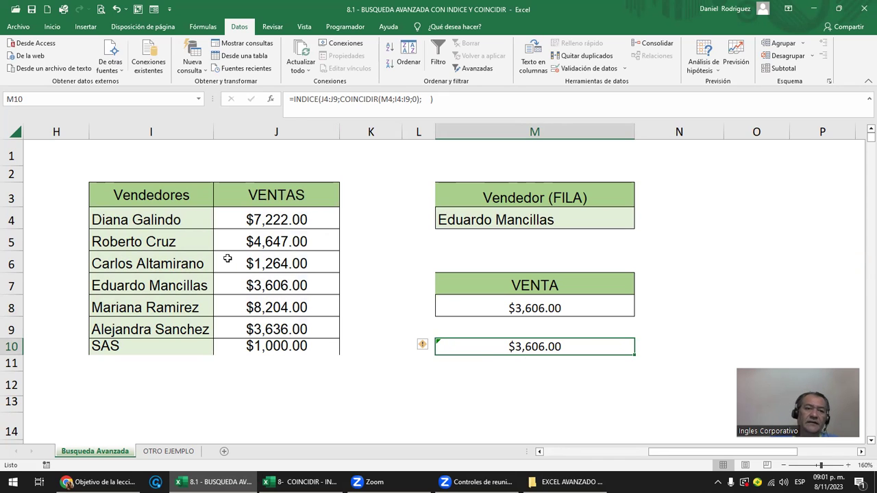
Move the Vendedores cells I3:I10 to column K, starting at K3
drag(149, 195, 178, 343)
shift+click(178, 342)
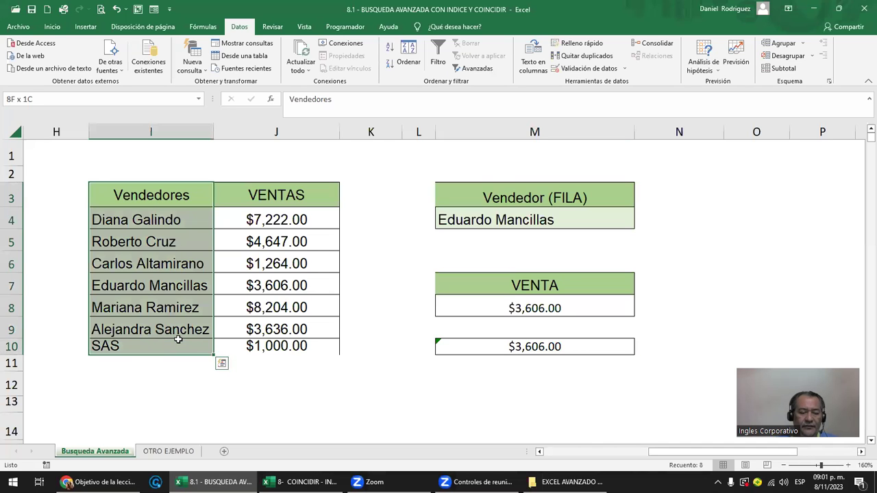
key(ctrl+c)
key(Right)
key(Right)
key(ctrl+v)
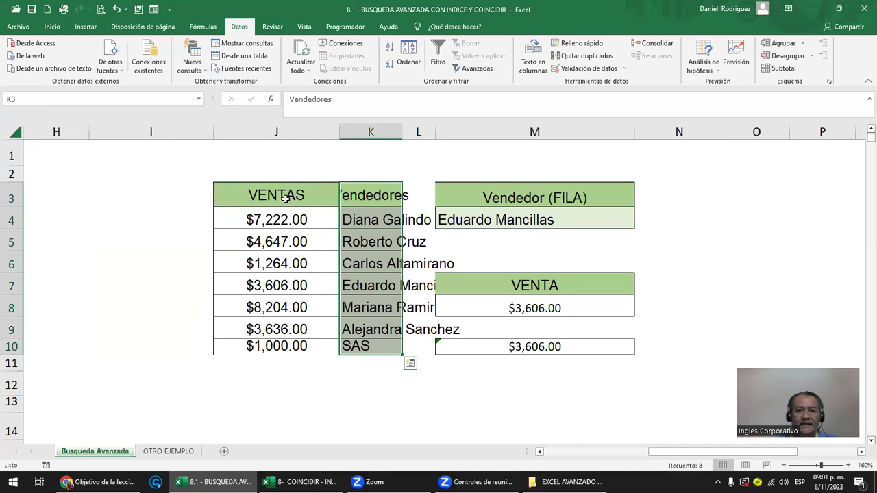
Fit column K to the vendor names, narrow empty column I, and go to the OTRO EJEMPLO sheet
double_click(402, 131)
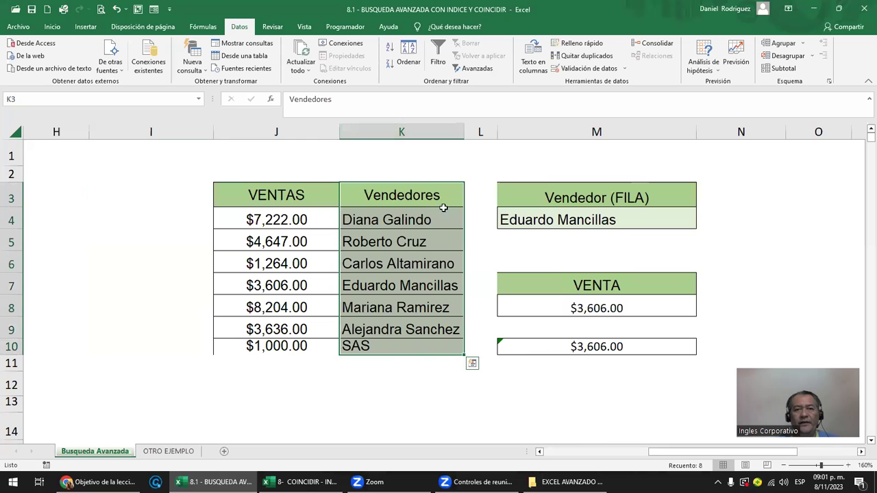
click(399, 192)
click(404, 130)
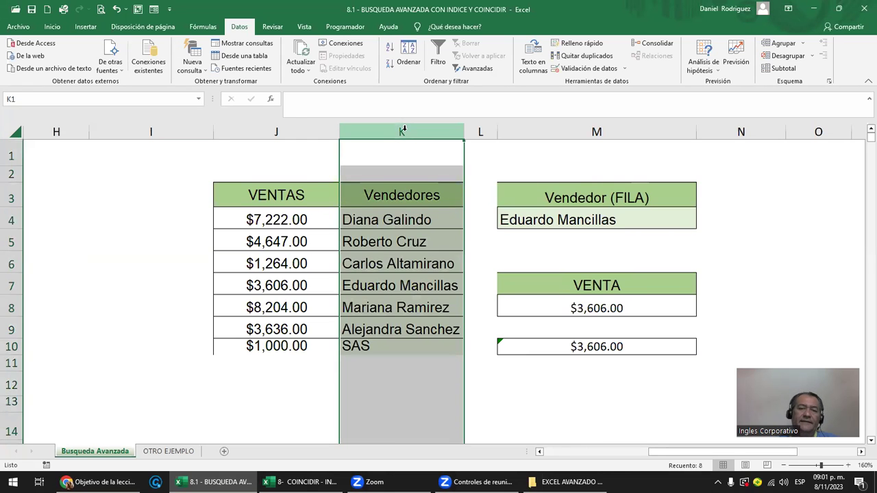
click(404, 347)
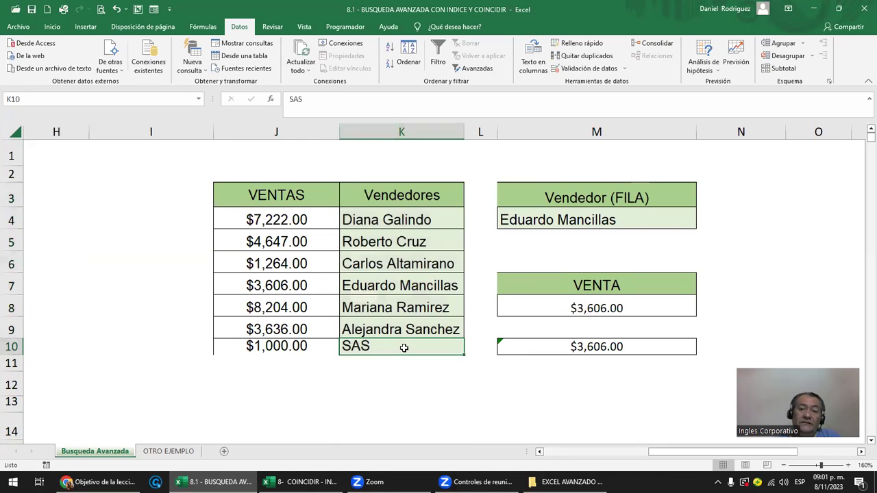
drag(213, 132, 142, 135)
click(344, 195)
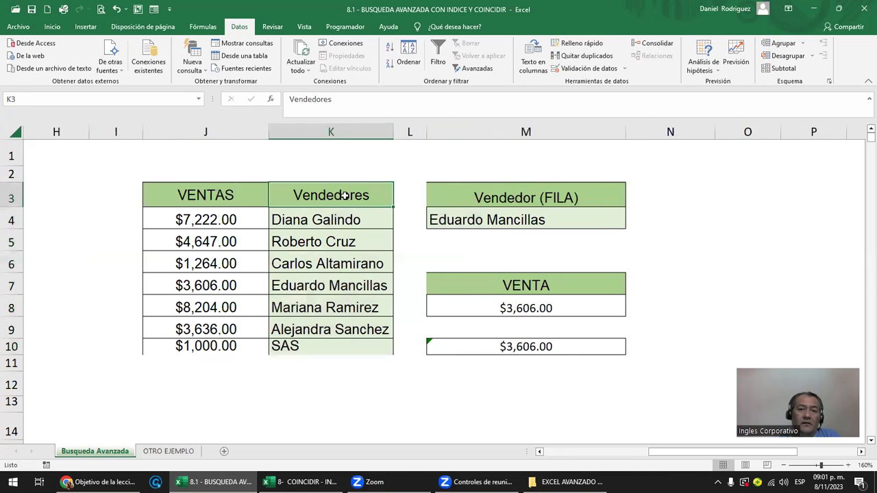
drag(388, 132, 420, 132)
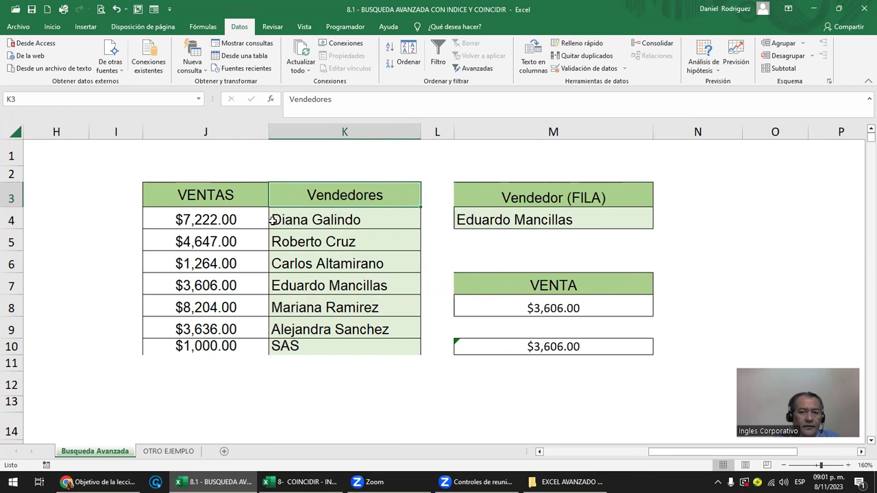
click(318, 374)
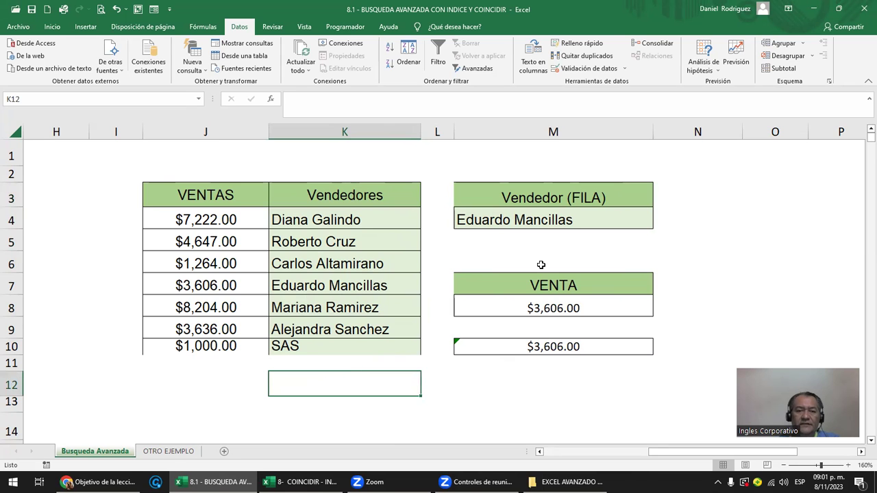
click(179, 450)
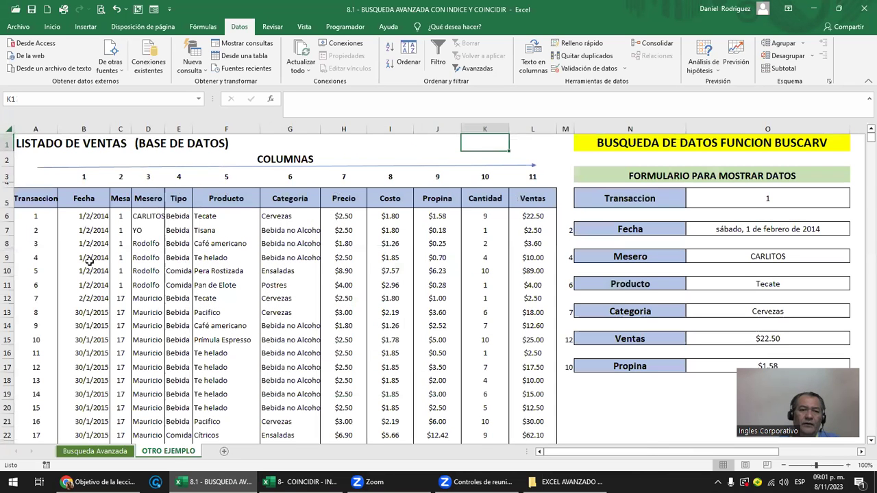
Review the sales listing's Transaccion and data columns, then select the form's Transaccion input cell O5
click(35, 214)
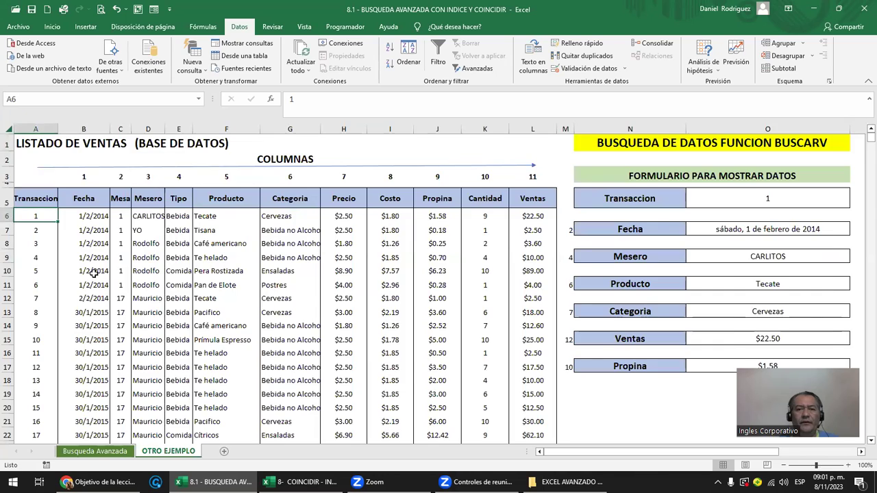
ctrl+scroll(94, 272, up, 1)
ctrl+scroll(94, 272, down, 1)
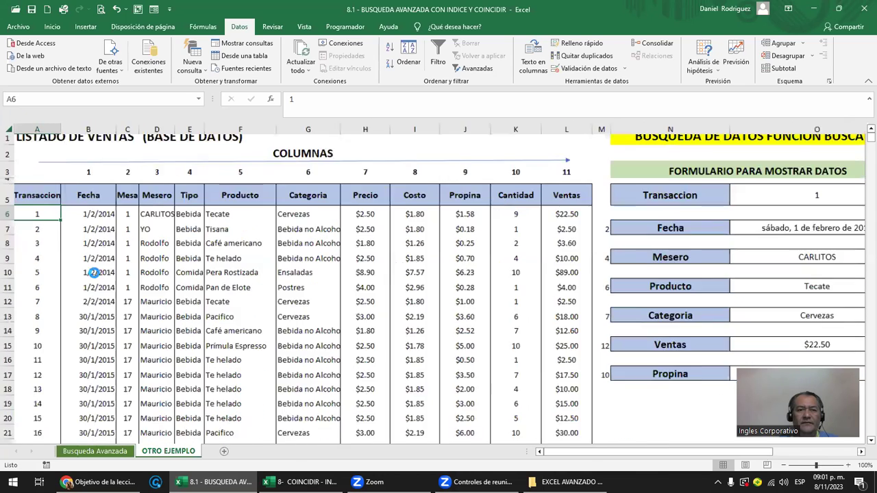
ctrl+scroll(94, 273, down, 1)
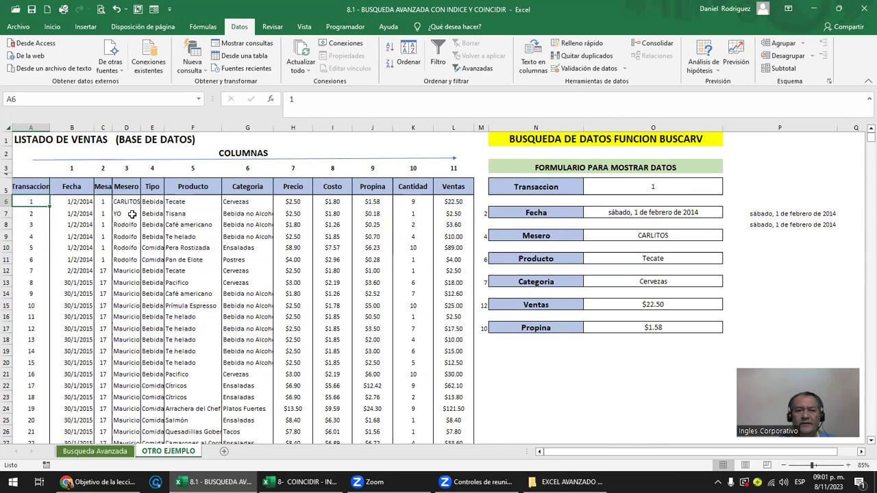
click(31, 185)
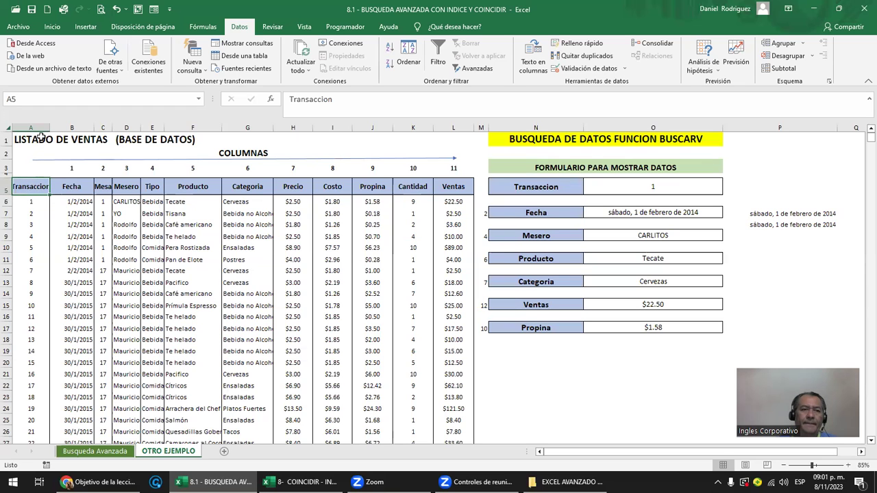
click(29, 126)
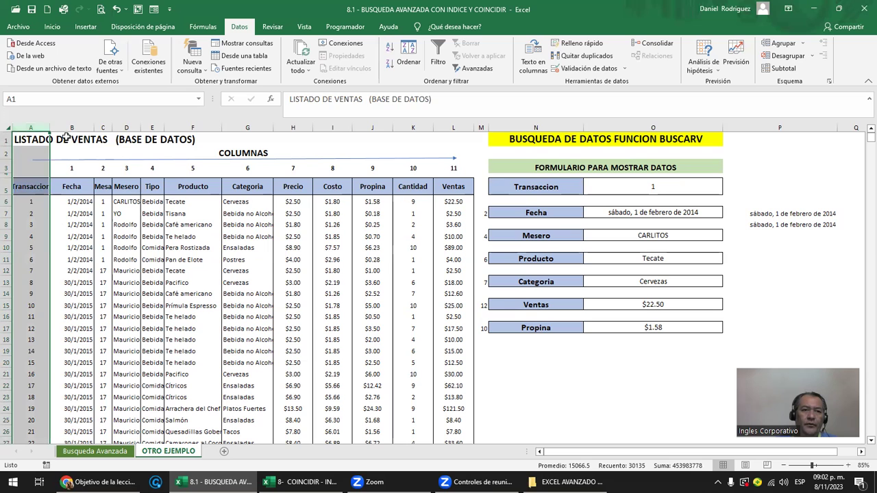
drag(72, 127, 459, 143)
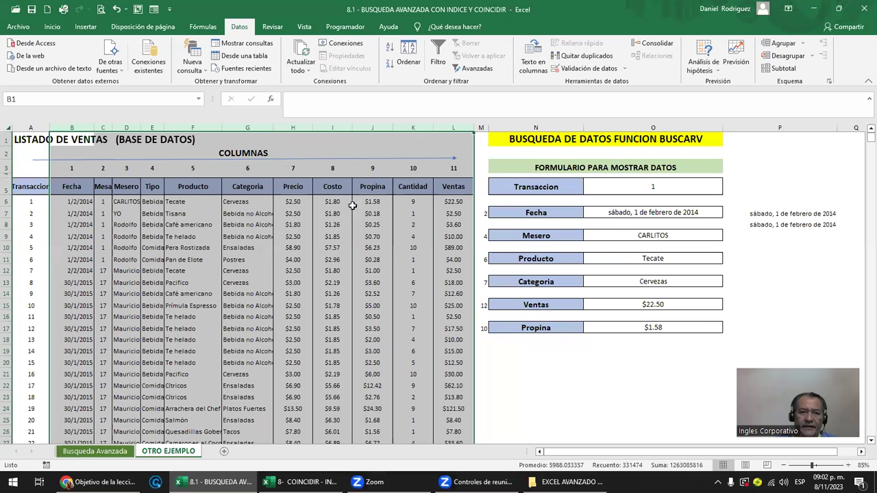
click(29, 203)
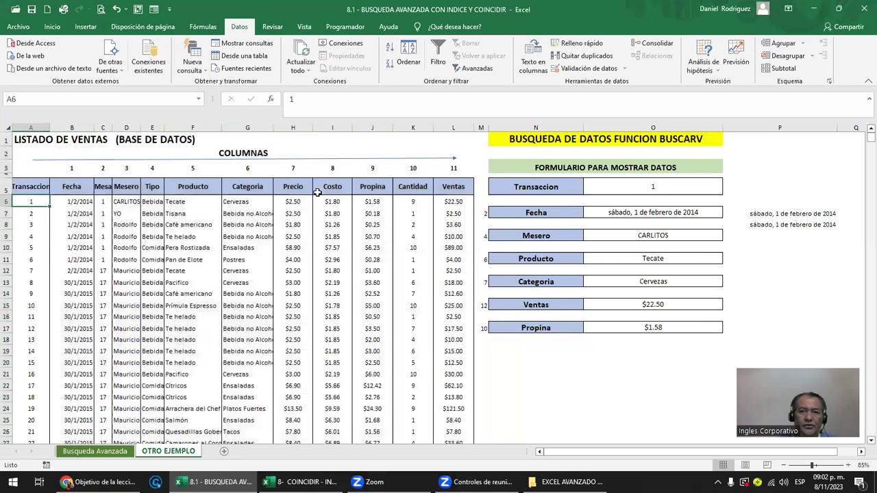
click(654, 188)
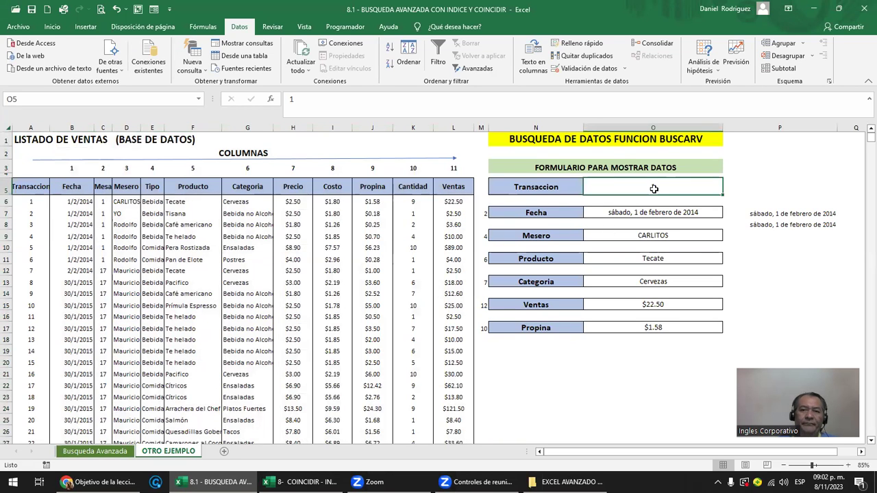
Label P5 'FILA / COINCIDIR' and point out the Fecha heading and column number 11 above Ventas
click(762, 187)
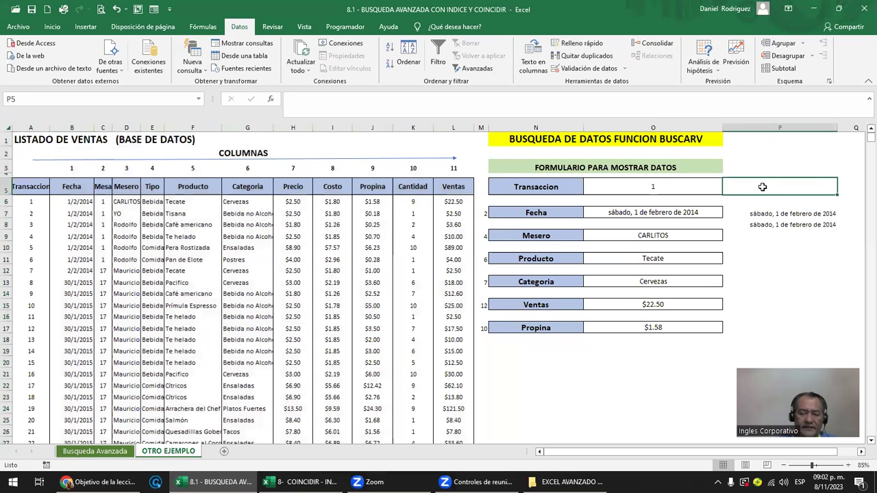
text(FILA)
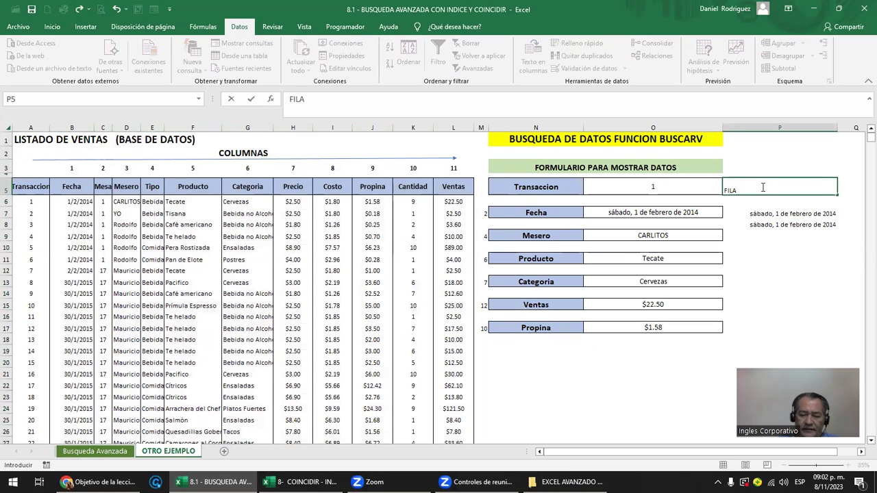
text( / COINCIDI)
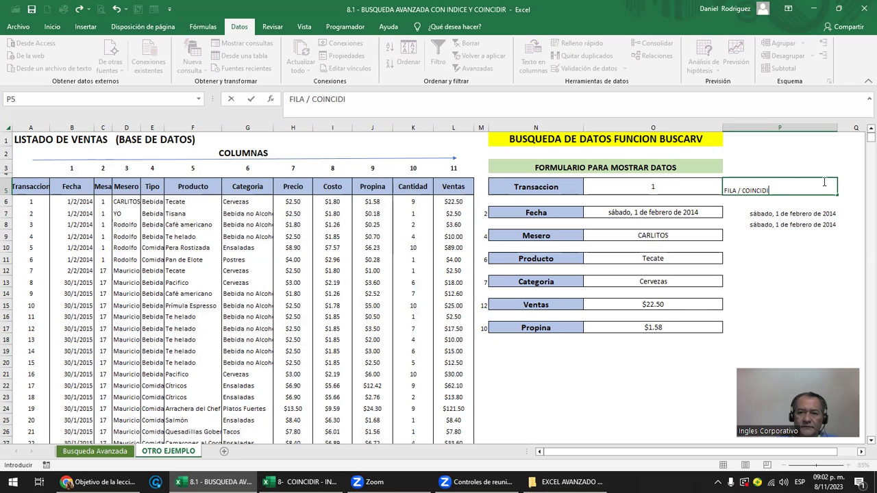
text(R)
key(Return)
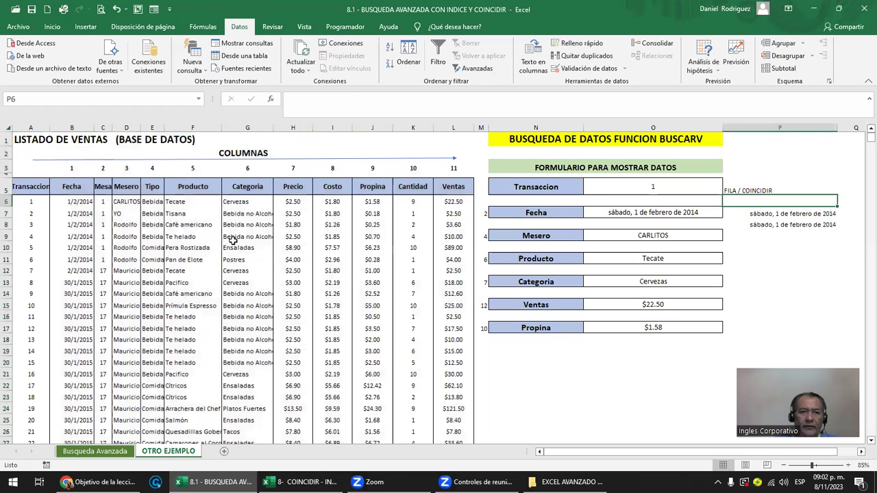
click(69, 192)
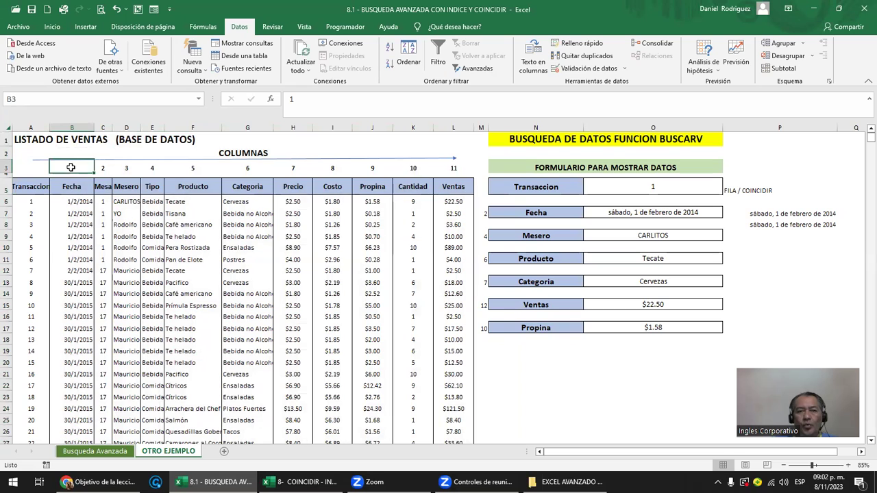
click(452, 170)
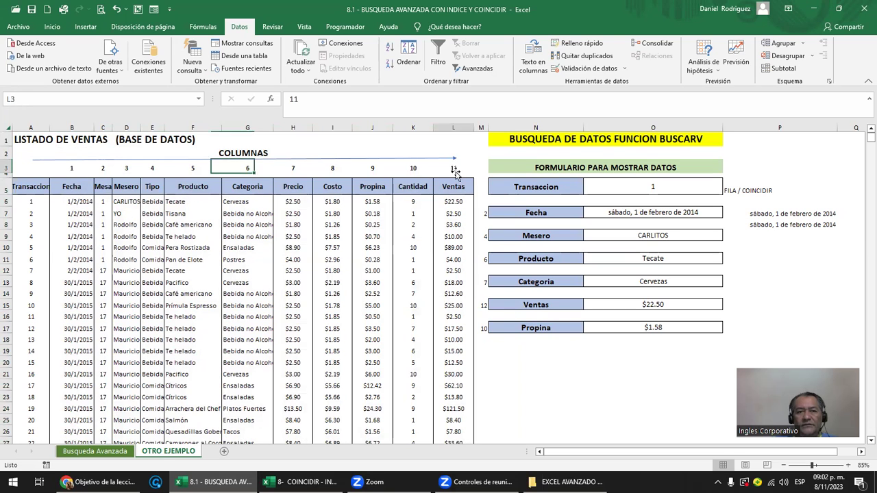
click(78, 186)
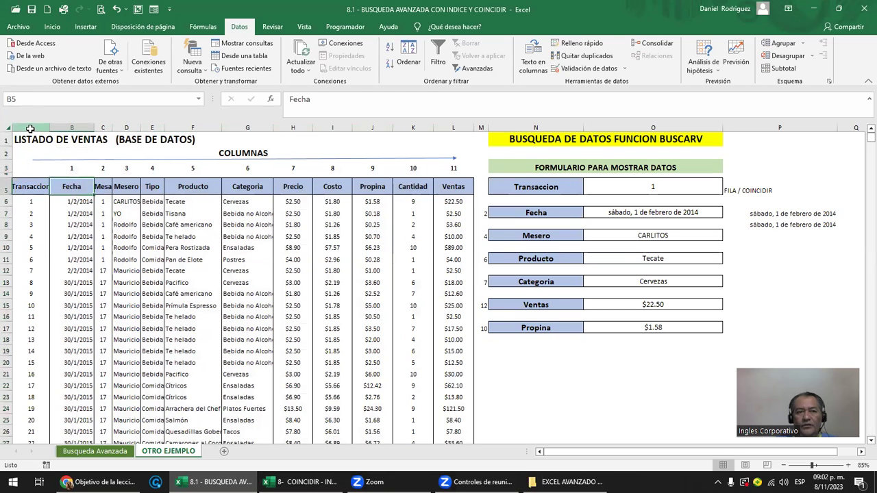
click(30, 126)
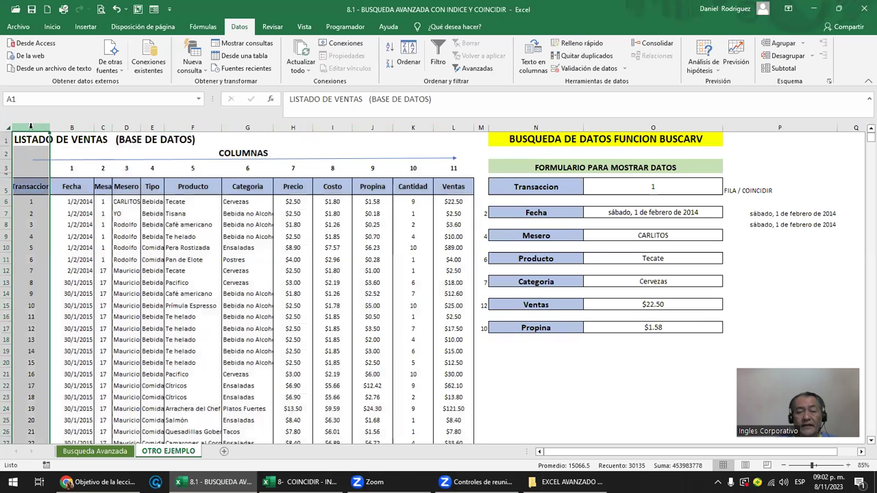
click(669, 184)
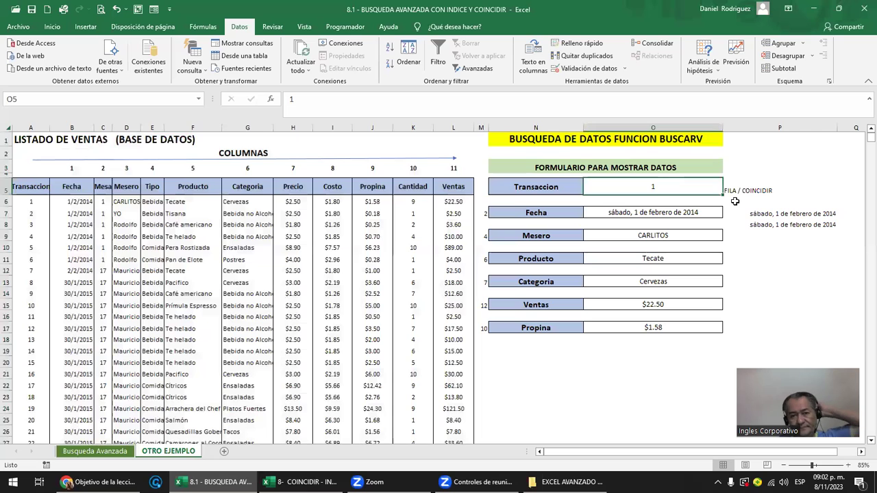
Inspect the INDICE formula in P7 and the COINCIDIR formula in P8, then save the workbook
click(792, 213)
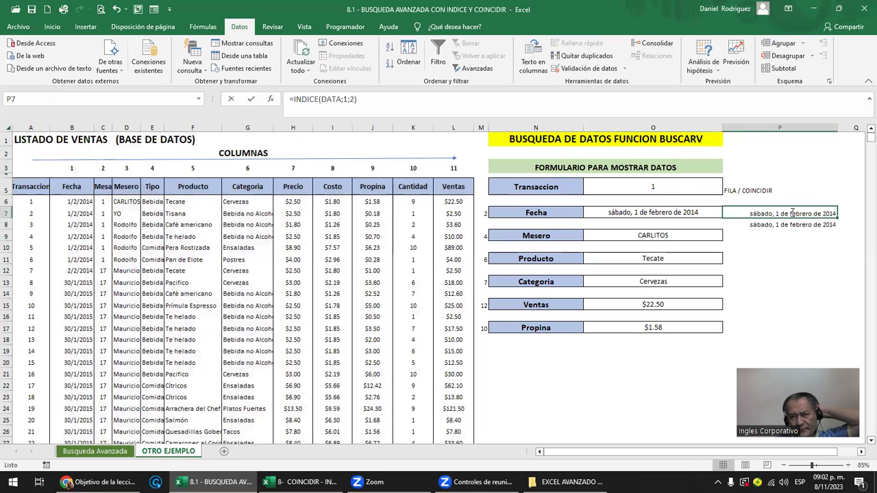
double_click(792, 213)
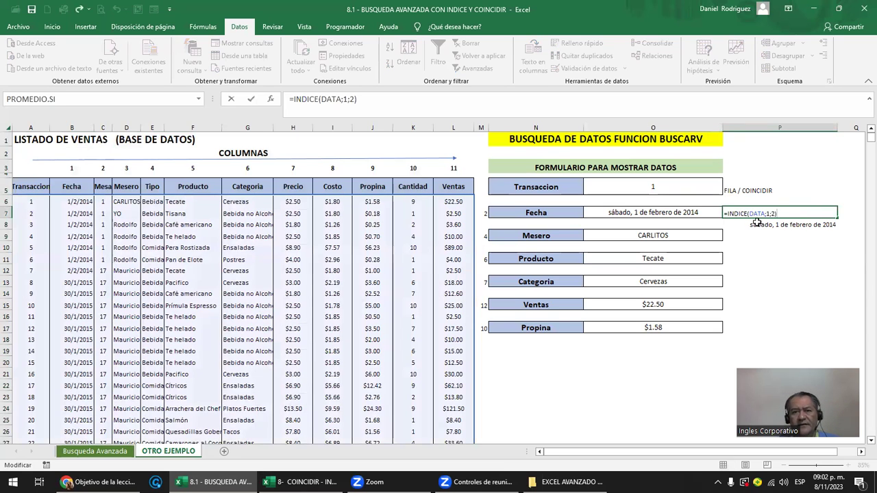
click(778, 226)
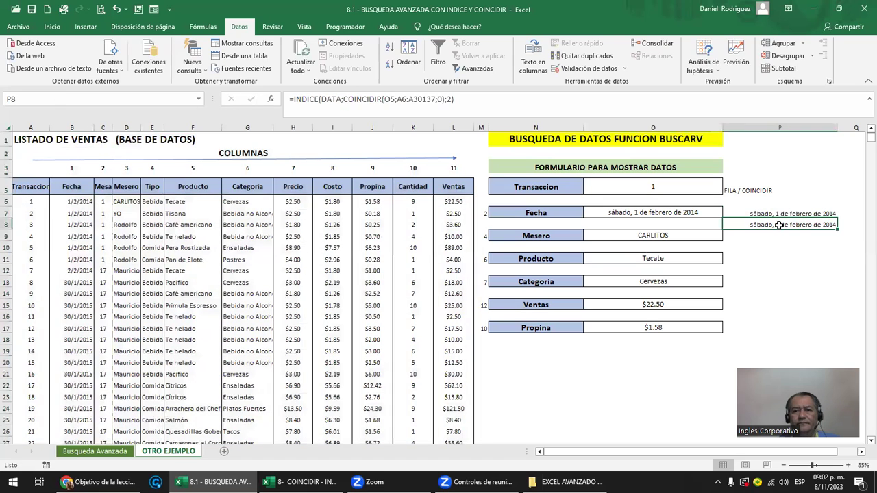
double_click(778, 226)
key(Escape)
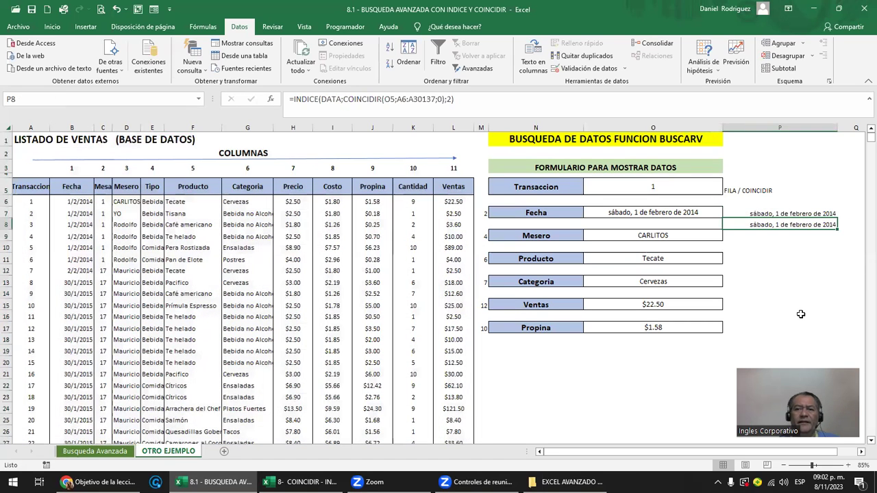
click(800, 313)
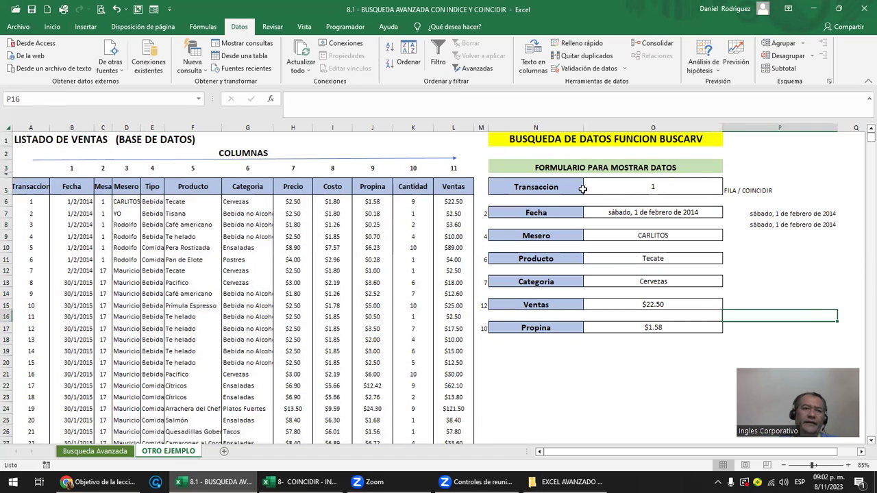
click(31, 10)
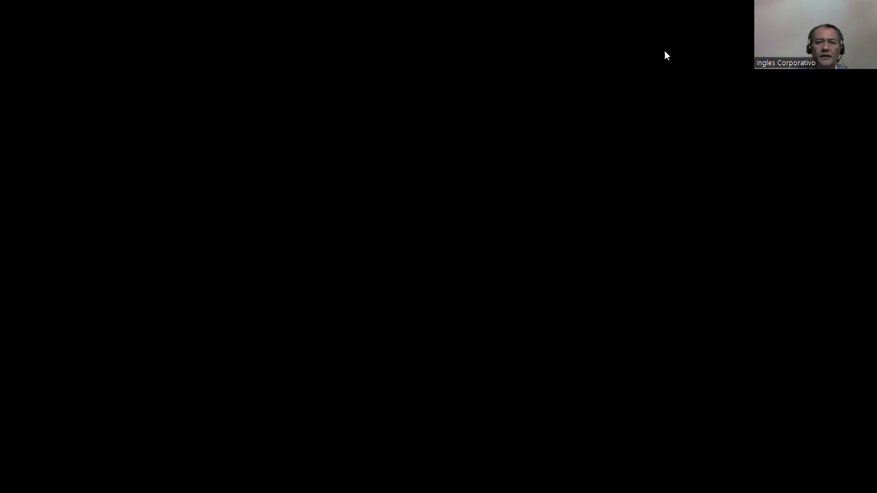
Advance through the lesson pages to the Laboratorio 7 quiz
scroll(402, 179, down, 2)
scroll(404, 183, down, 4)
scroll(402, 183, down, 2)
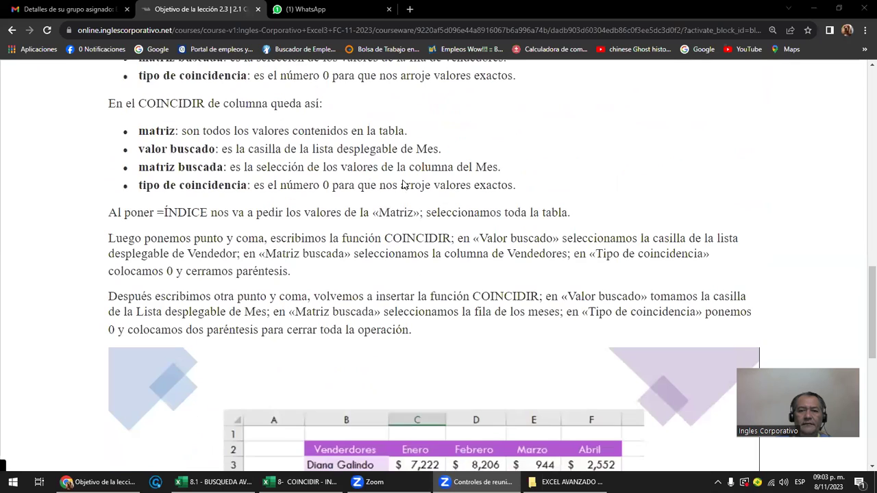
scroll(405, 184, down, 5)
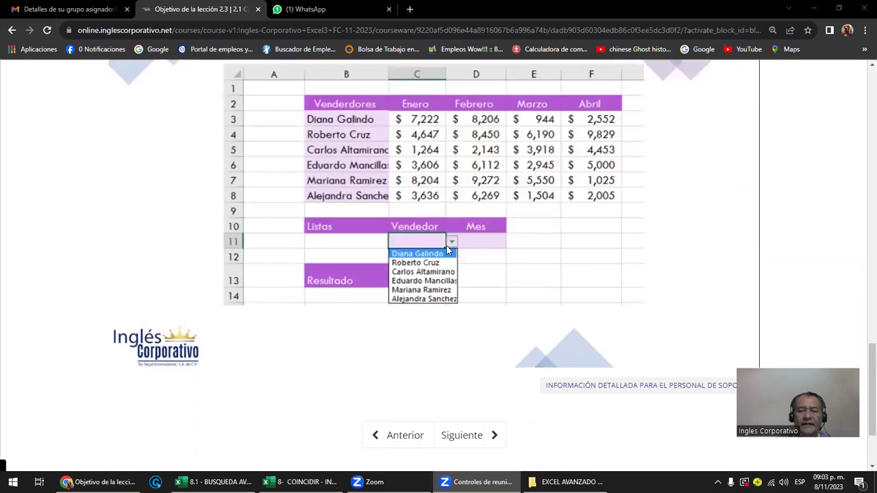
scroll(446, 245, down, 3)
click(468, 318)
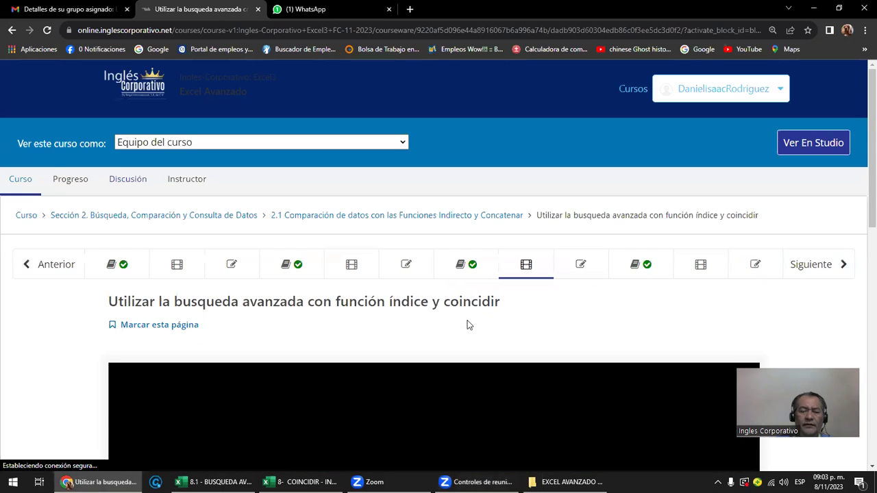
scroll(468, 326, down, 4)
scroll(432, 265, down, 5)
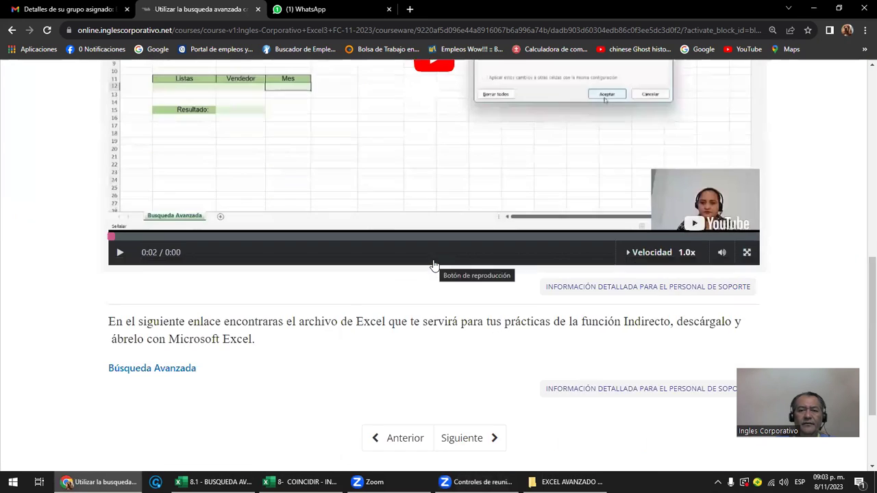
click(463, 327)
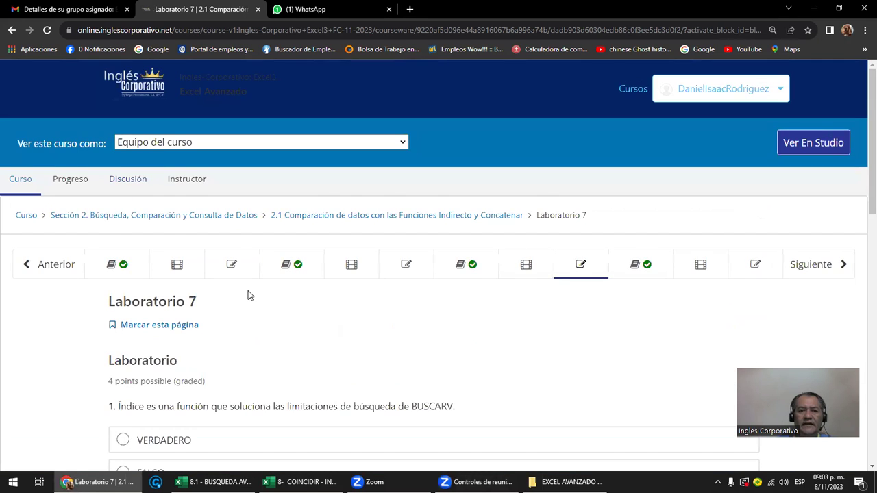
Read through the four true/false questions on INDICE and COINCIDIR
scroll(250, 294, down, 2)
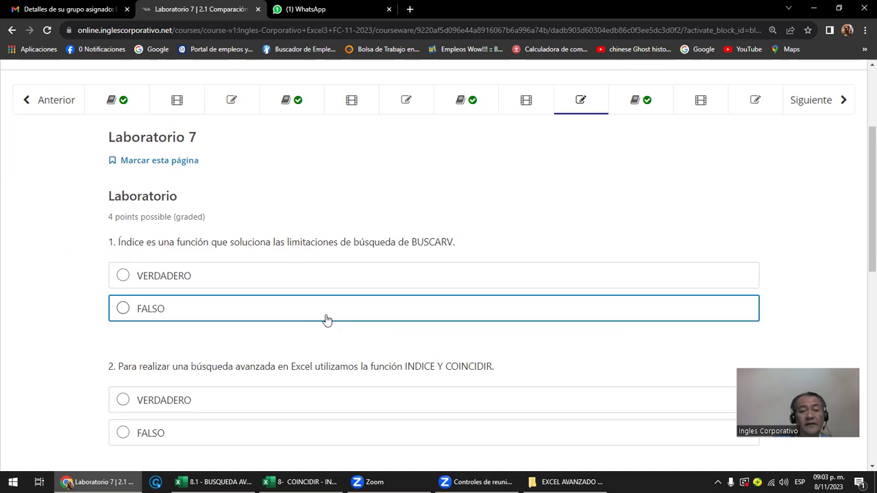
scroll(326, 320, down, 2)
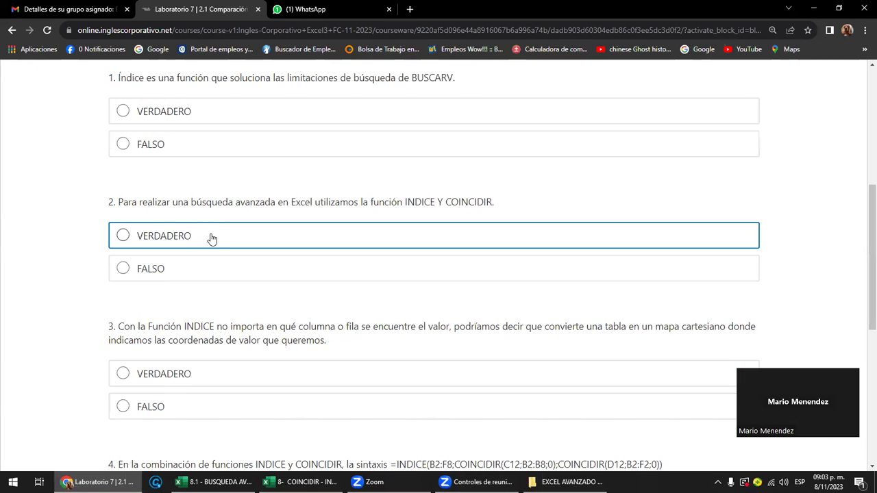
scroll(212, 239, down, 2)
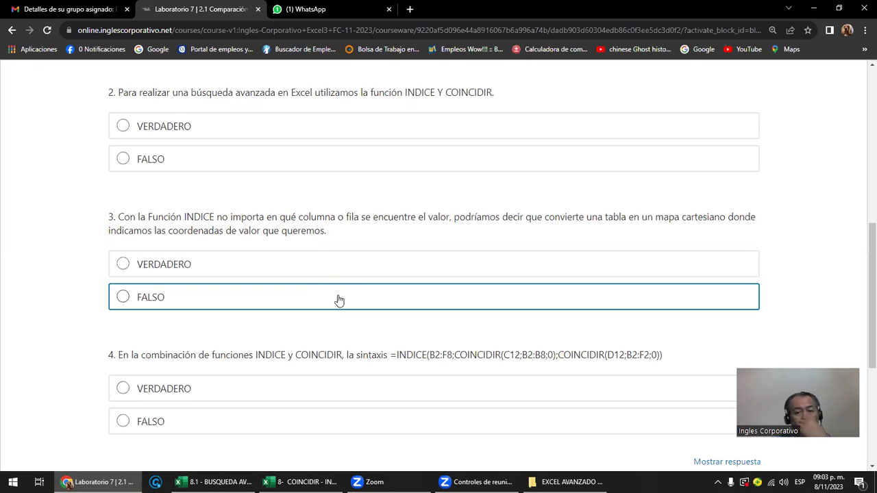
scroll(339, 300, down, 2)
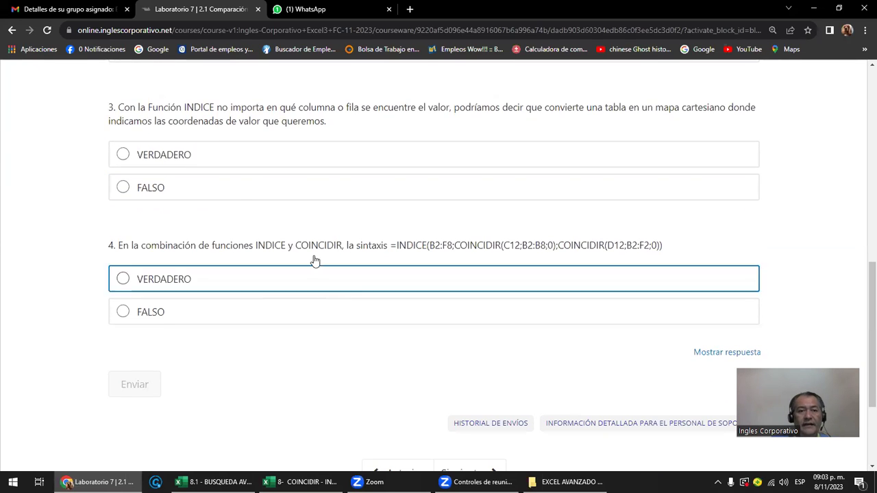